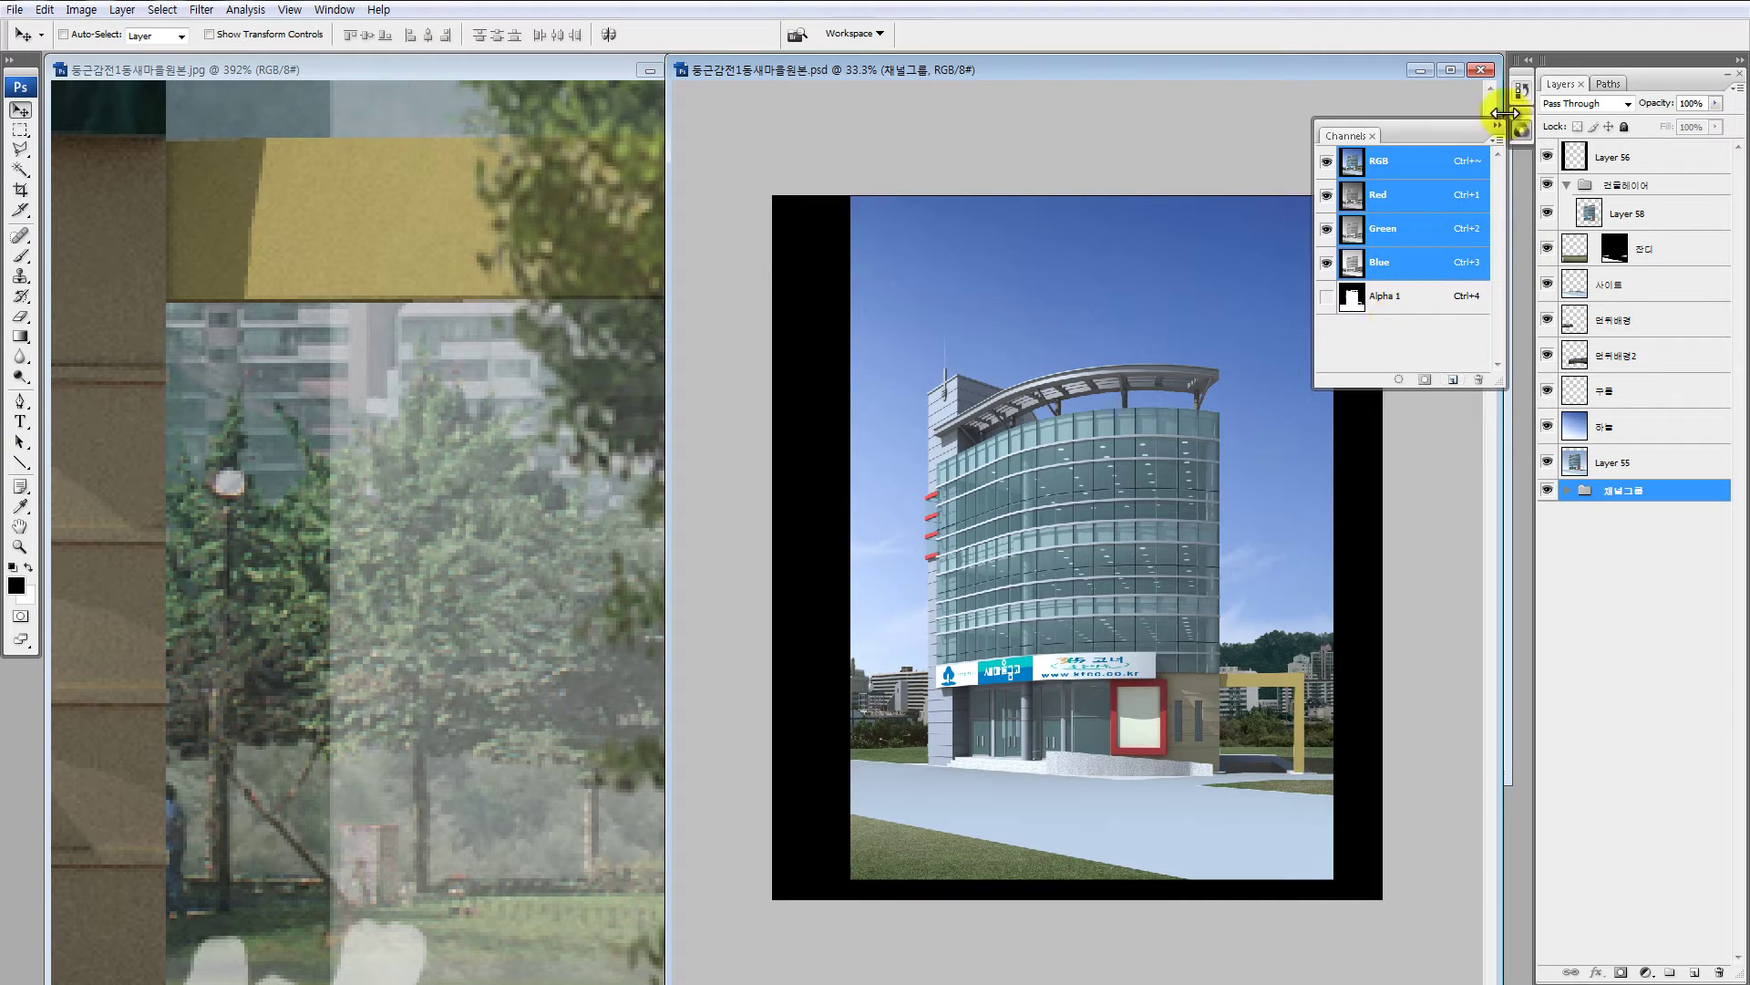
Step: Collapse the Channels panel, shift the building document's window aside and bring the source-elements PSD to the front
{"action": "left_click", "coordinate": [1497, 126]}
{"action": "left_click_drag", "start_coordinate": [1329, 66], "coordinate": [1238, 73]}
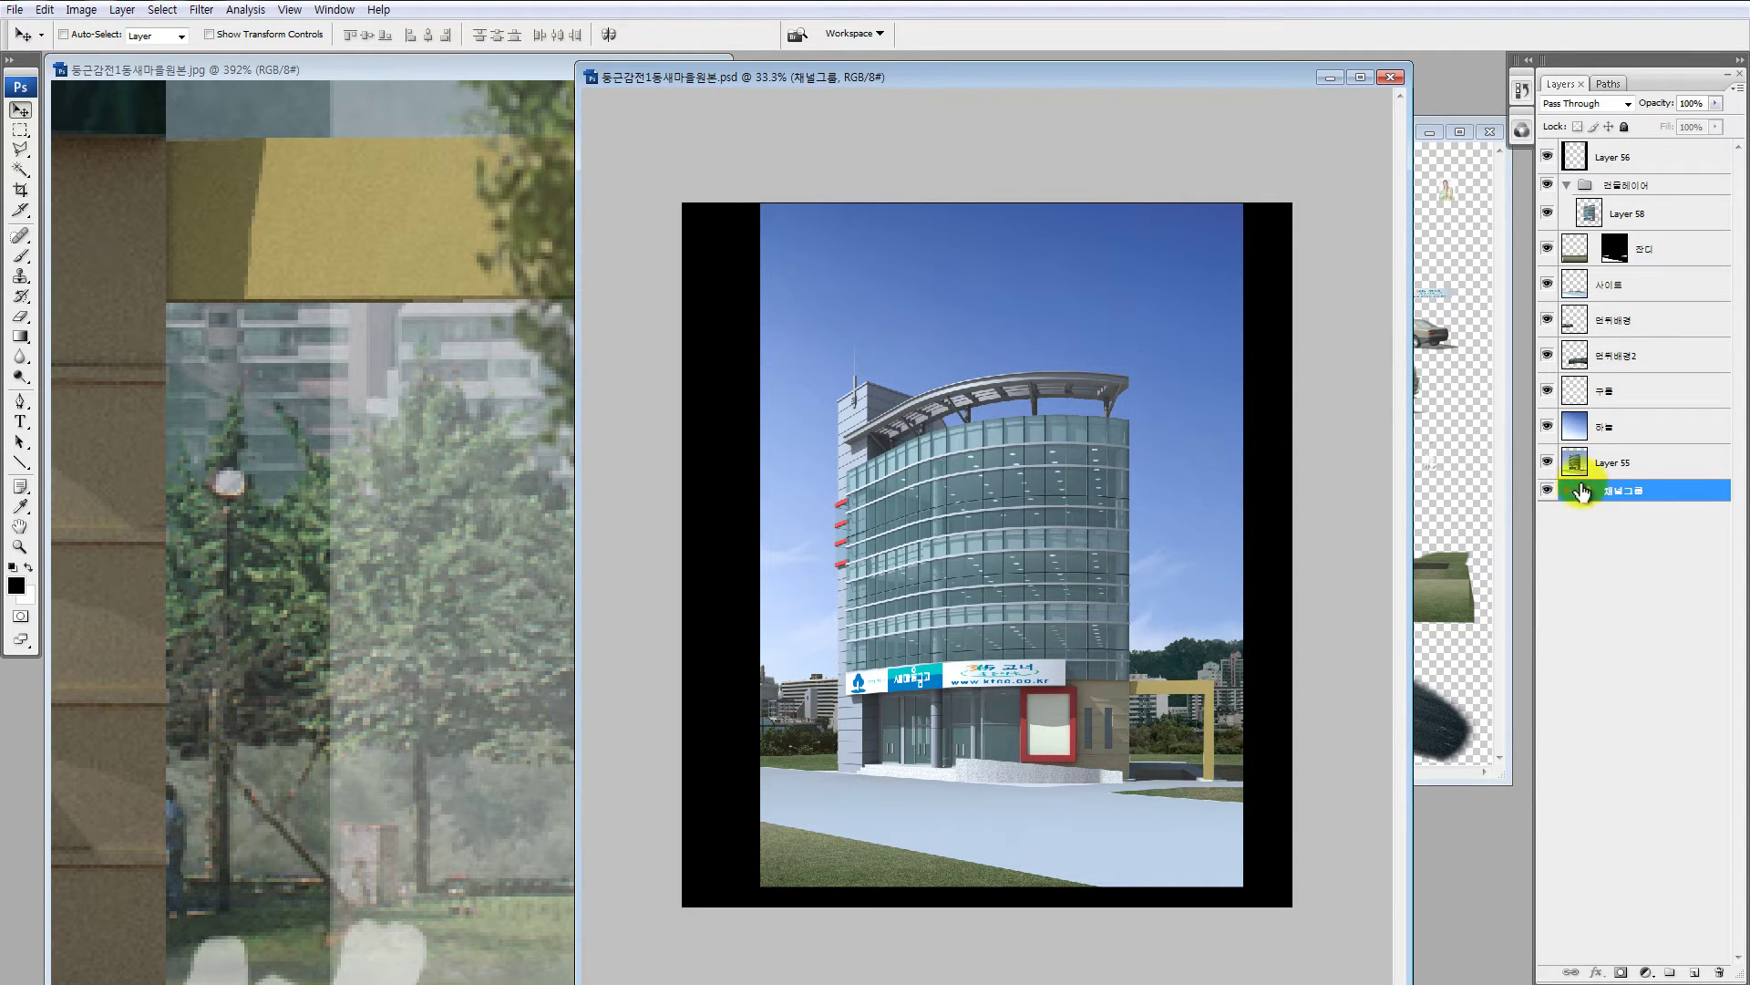
{"action": "left_click", "coordinate": [1451, 317]}
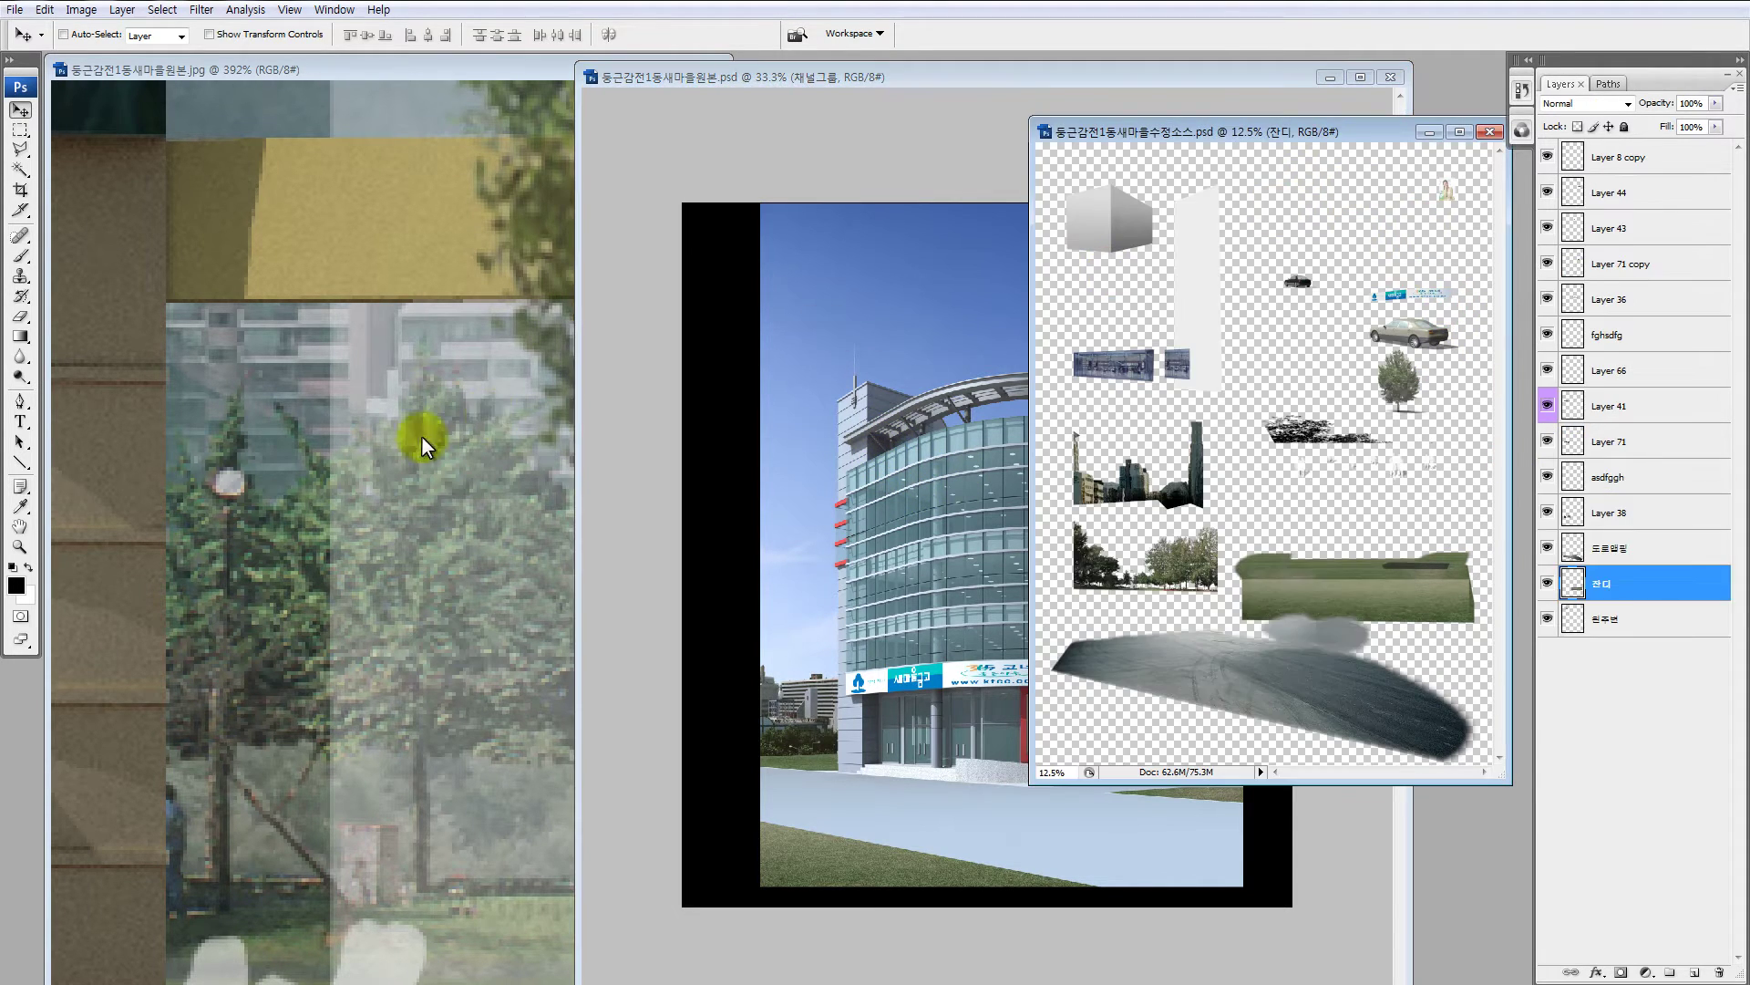
Step: Bring the finished reference JPG to the front and zoom it out to 33.3% so the whole rendering fits its window
{"action": "left_click", "coordinate": [470, 465]}
{"action": "key", "text": "ctrl+minus"}
{"action": "key", "text": "ctrl+minus"}
{"action": "key", "text": "ctrl+minus"}
{"action": "key", "text": "ctrl+minus"}
{"action": "key", "text": "ctrl+minus"}
{"action": "key", "text": "ctrl+minus"}
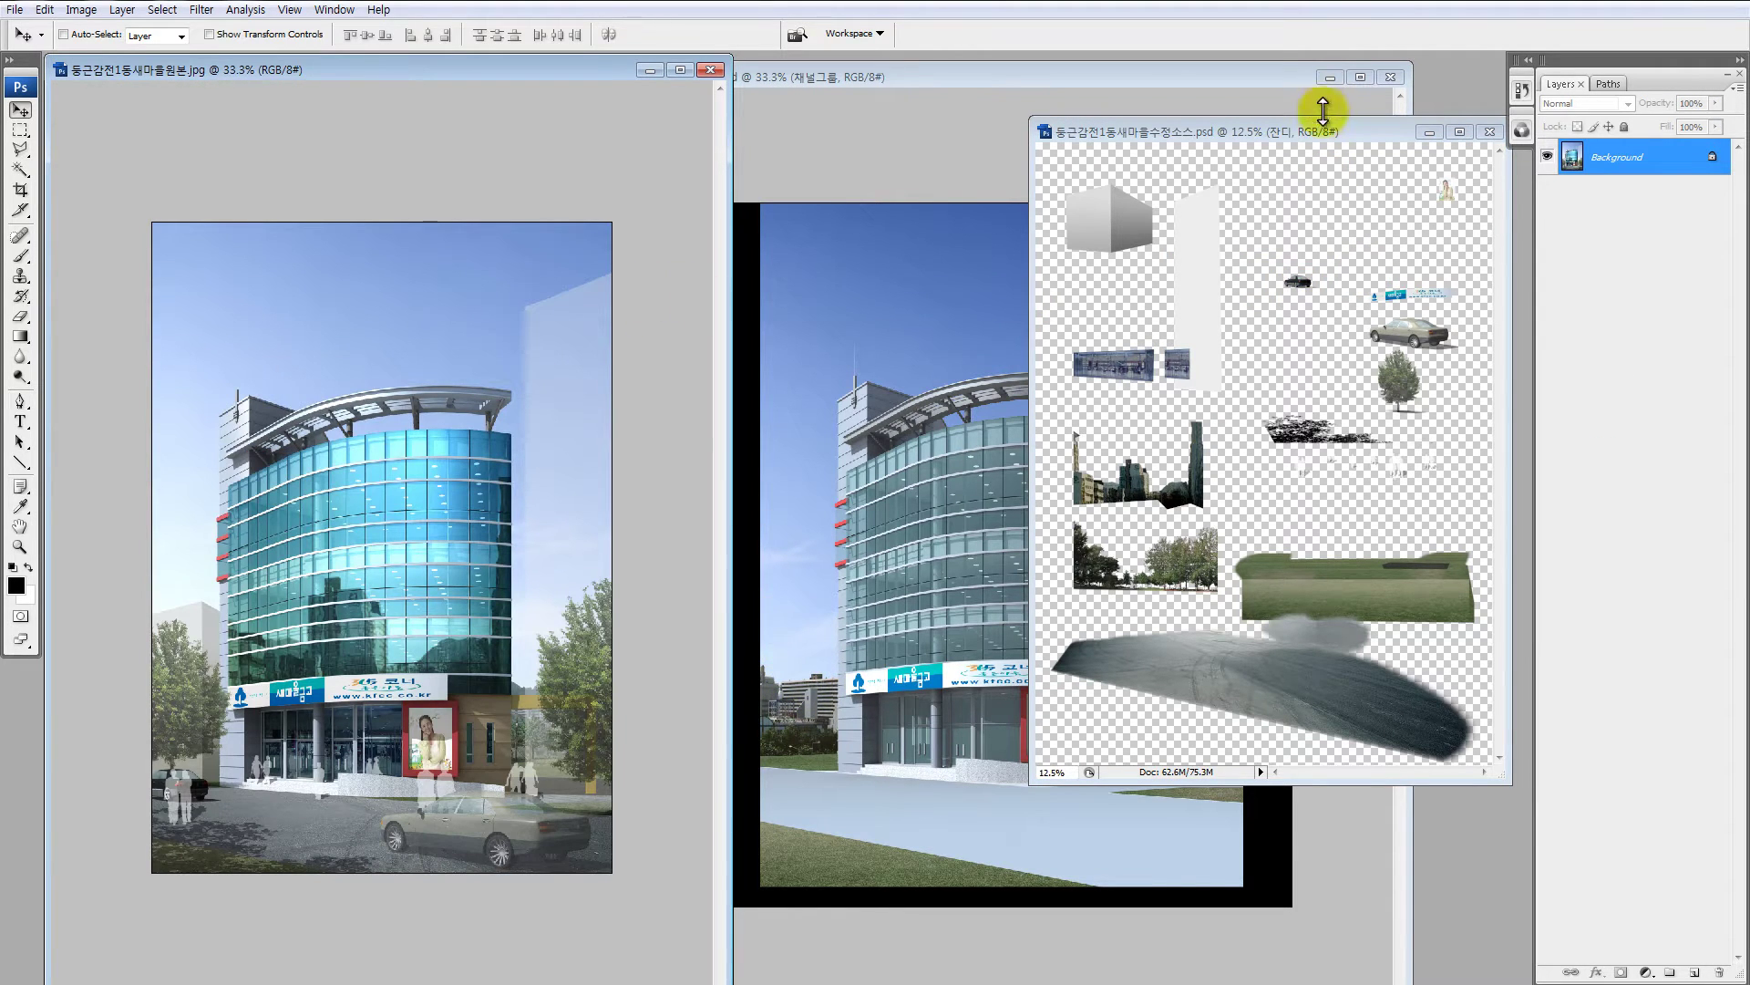
Step: Move the source-elements window clear of the reference image and bring the building PSD back to the front
{"action": "left_click_drag", "start_coordinate": [1207, 172], "coordinate": [905, 233]}
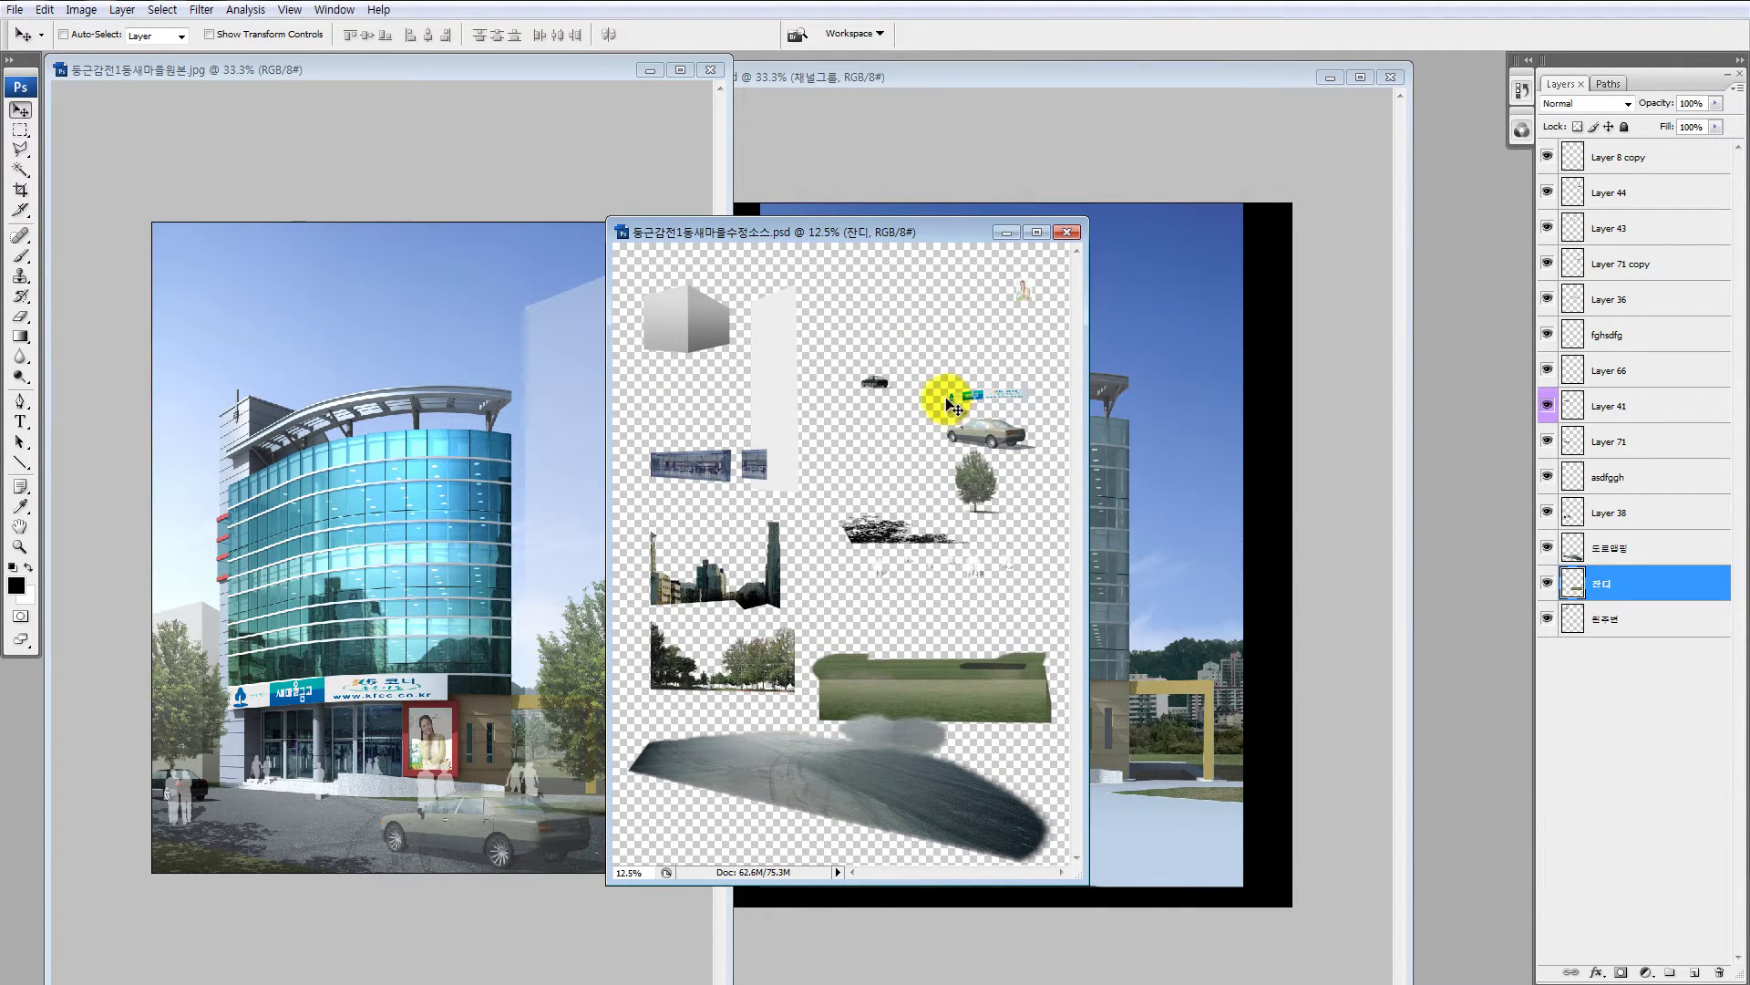
{"action": "left_click_drag", "start_coordinate": [935, 226], "coordinate": [1190, 213]}
{"action": "left_click_drag", "start_coordinate": [1167, 551], "coordinate": [1188, 677]}
{"action": "left_click", "coordinate": [938, 514]}
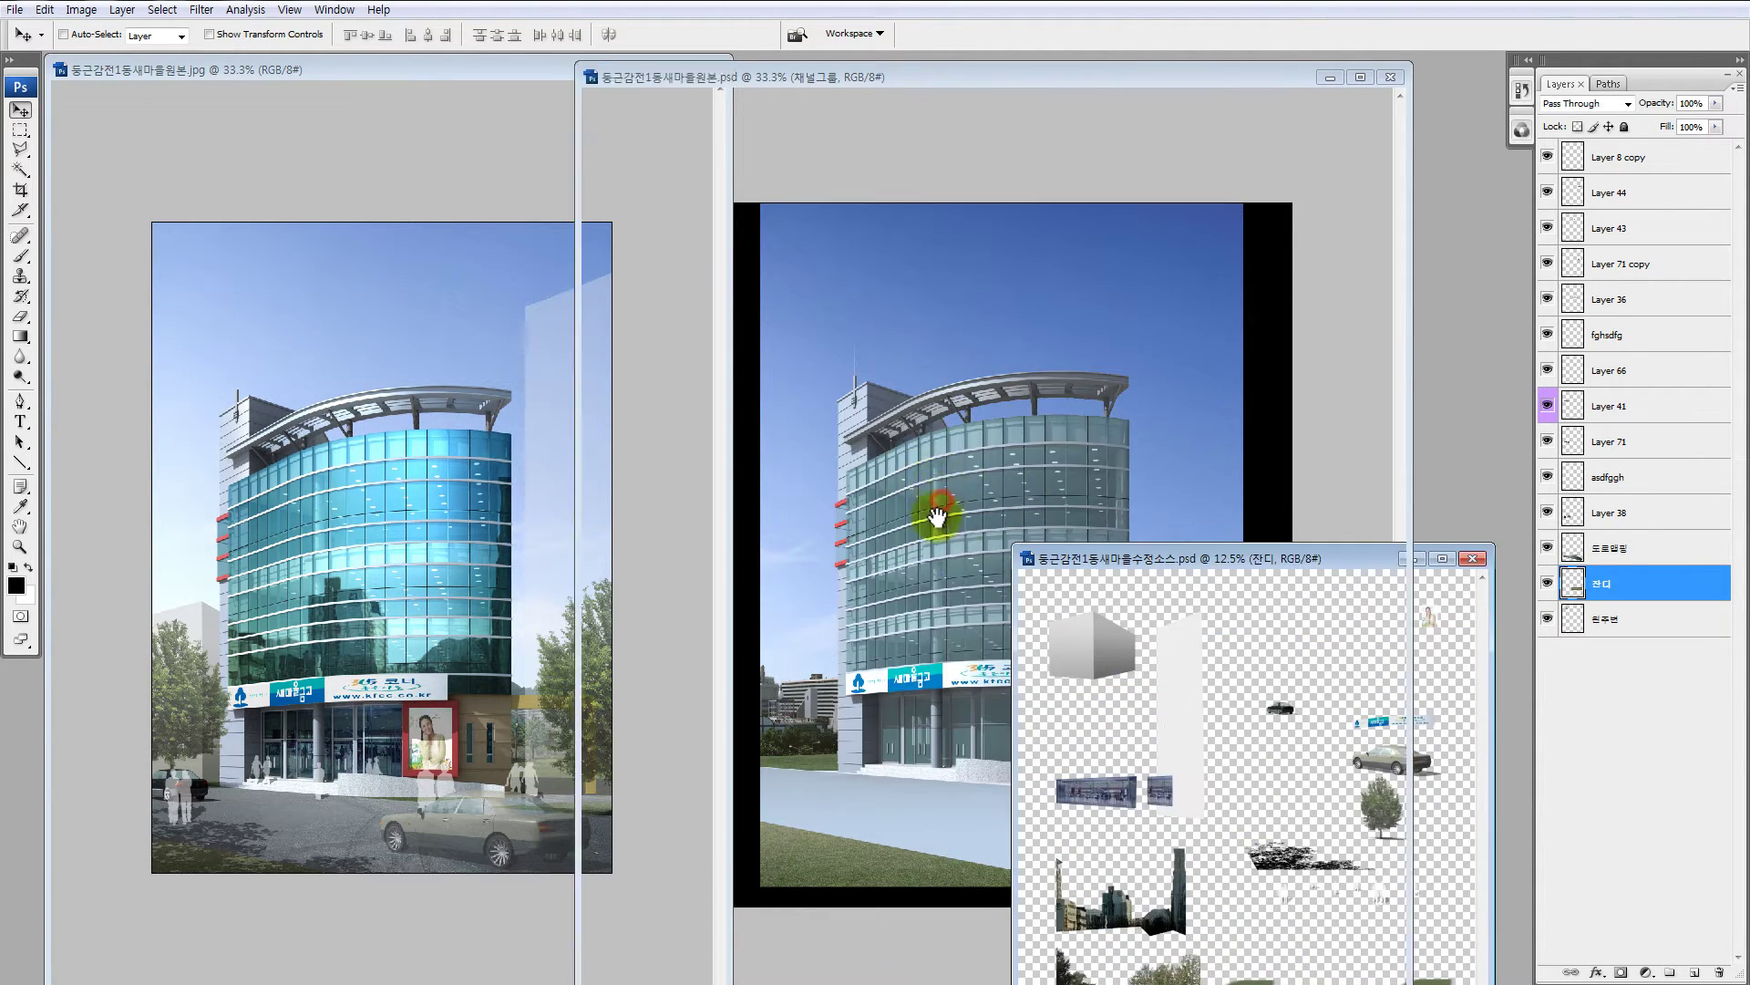
Step: Select the 사이트 layer, expand the 채널그룹 group and isolate its Layer 3 colour map
{"action": "left_click", "coordinate": [1077, 826], "text": "ctrl"}
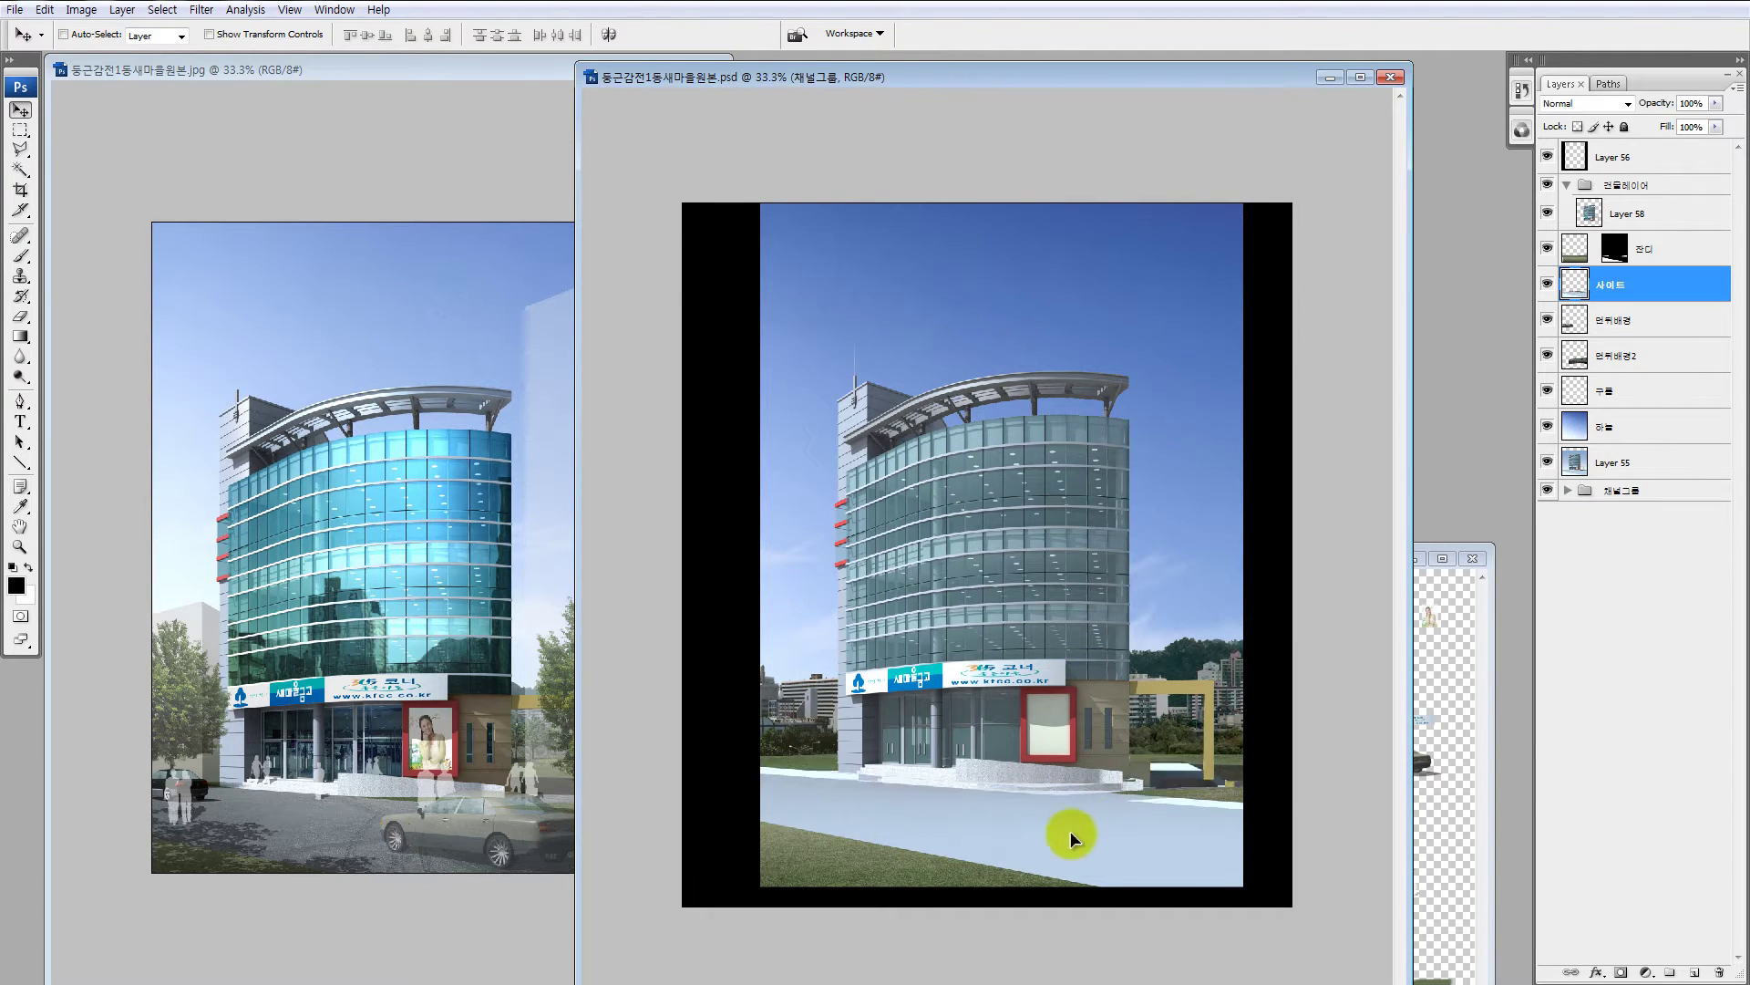
{"action": "left_click", "coordinate": [1567, 490]}
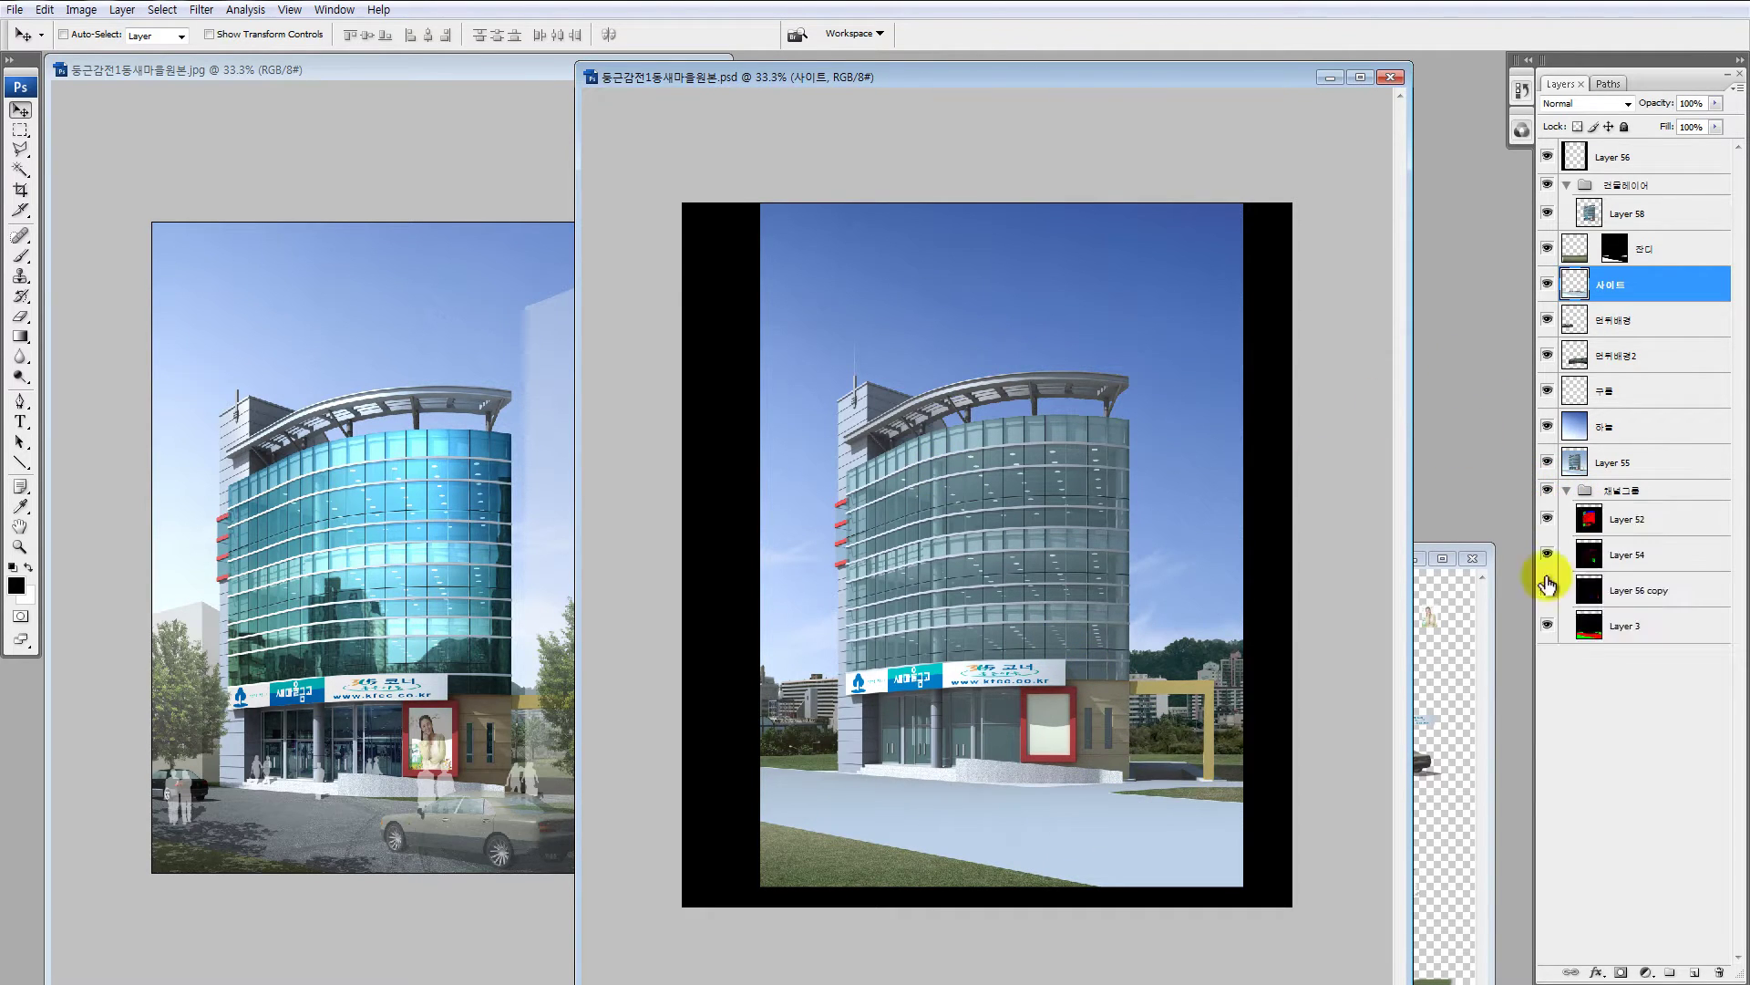
{"action": "left_click", "coordinate": [1547, 625], "text": "alt"}
{"action": "left_click", "coordinate": [1547, 626], "text": "alt"}
{"action": "mouse_move", "coordinate": [1547, 627]}
{"action": "left_mouse_down"}
{"action": "mouse_move", "coordinate": [1567, 415]}
{"action": "mouse_move", "coordinate": [1547, 625]}
{"action": "left_mouse_up"}
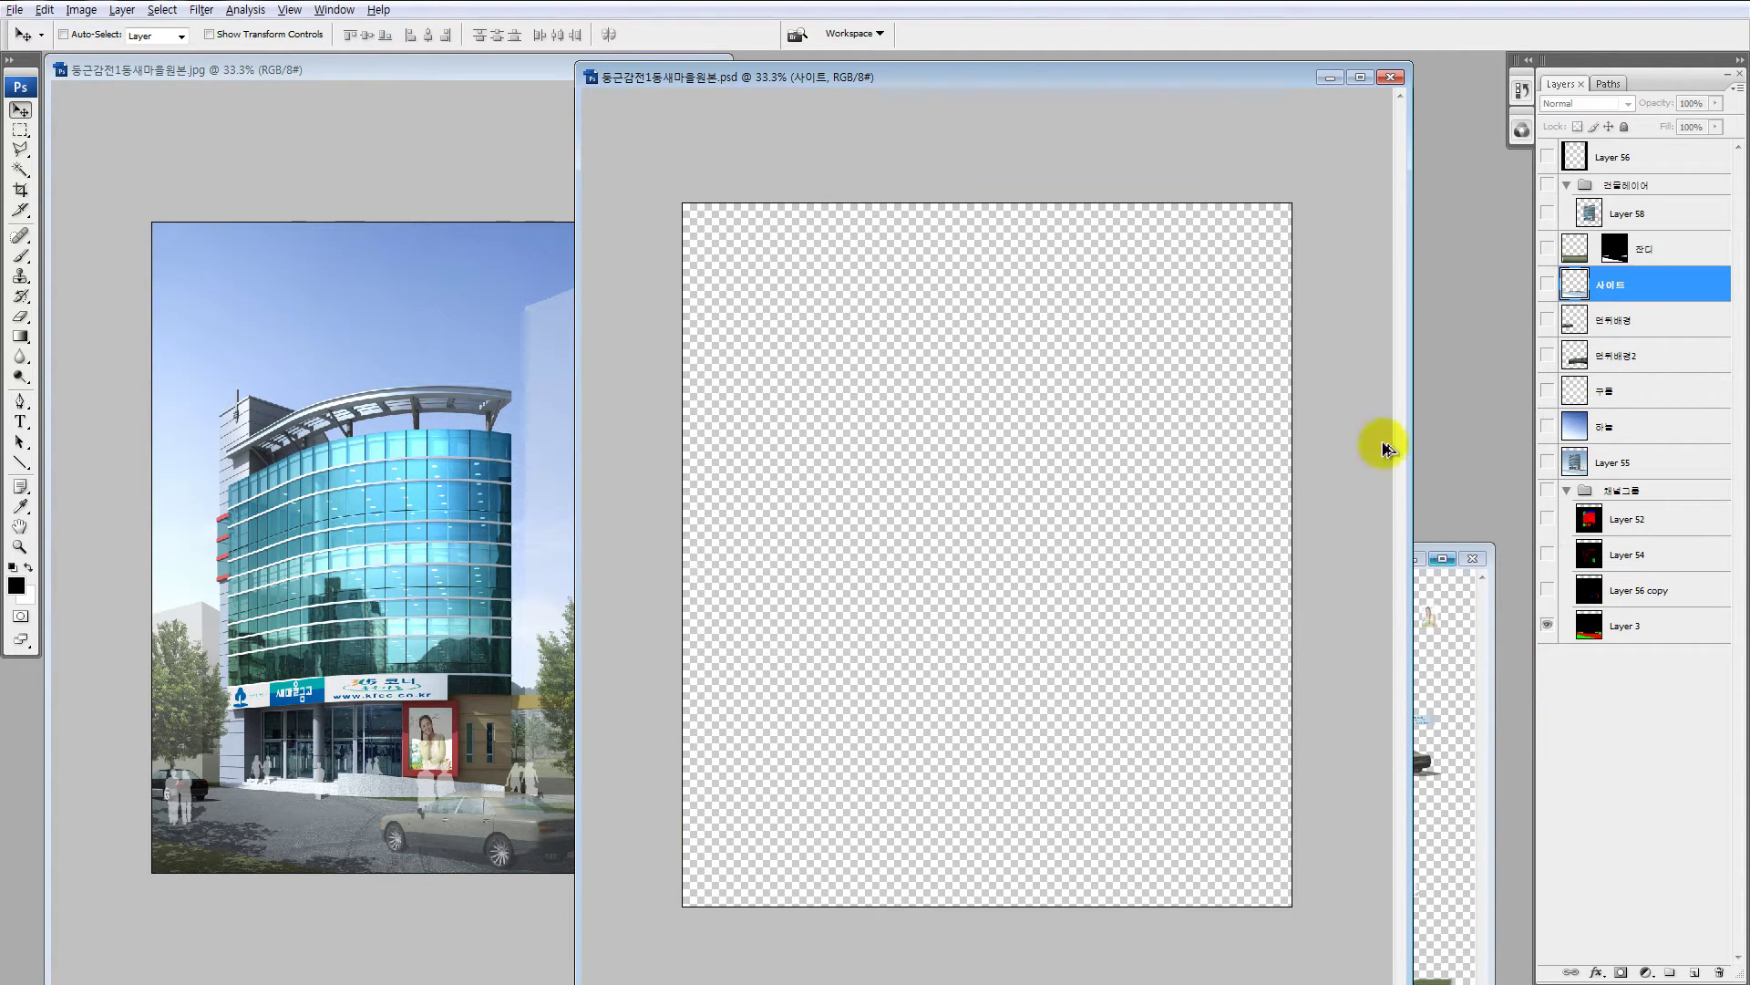
{"action": "left_click", "coordinate": [1548, 625]}
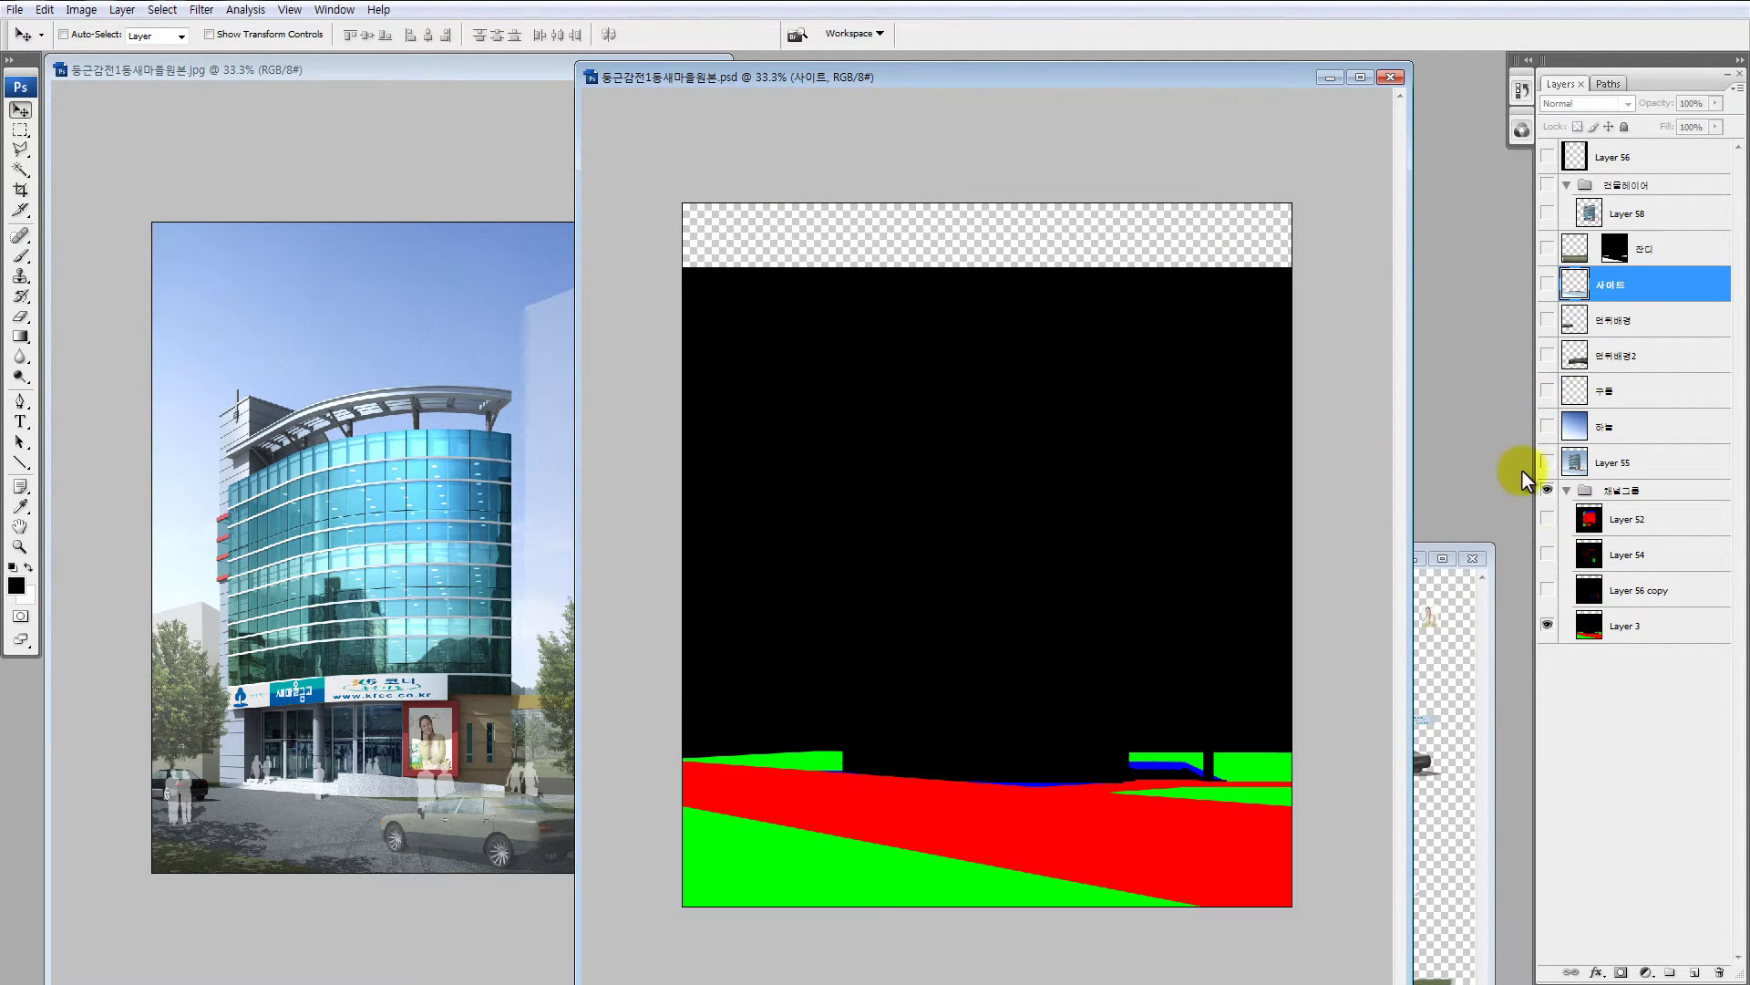
Step: Toggle the visibility of all layers other than Layer 3 several times, leaving only Layer 3 shown
{"action": "right_click", "coordinate": [1547, 627]}
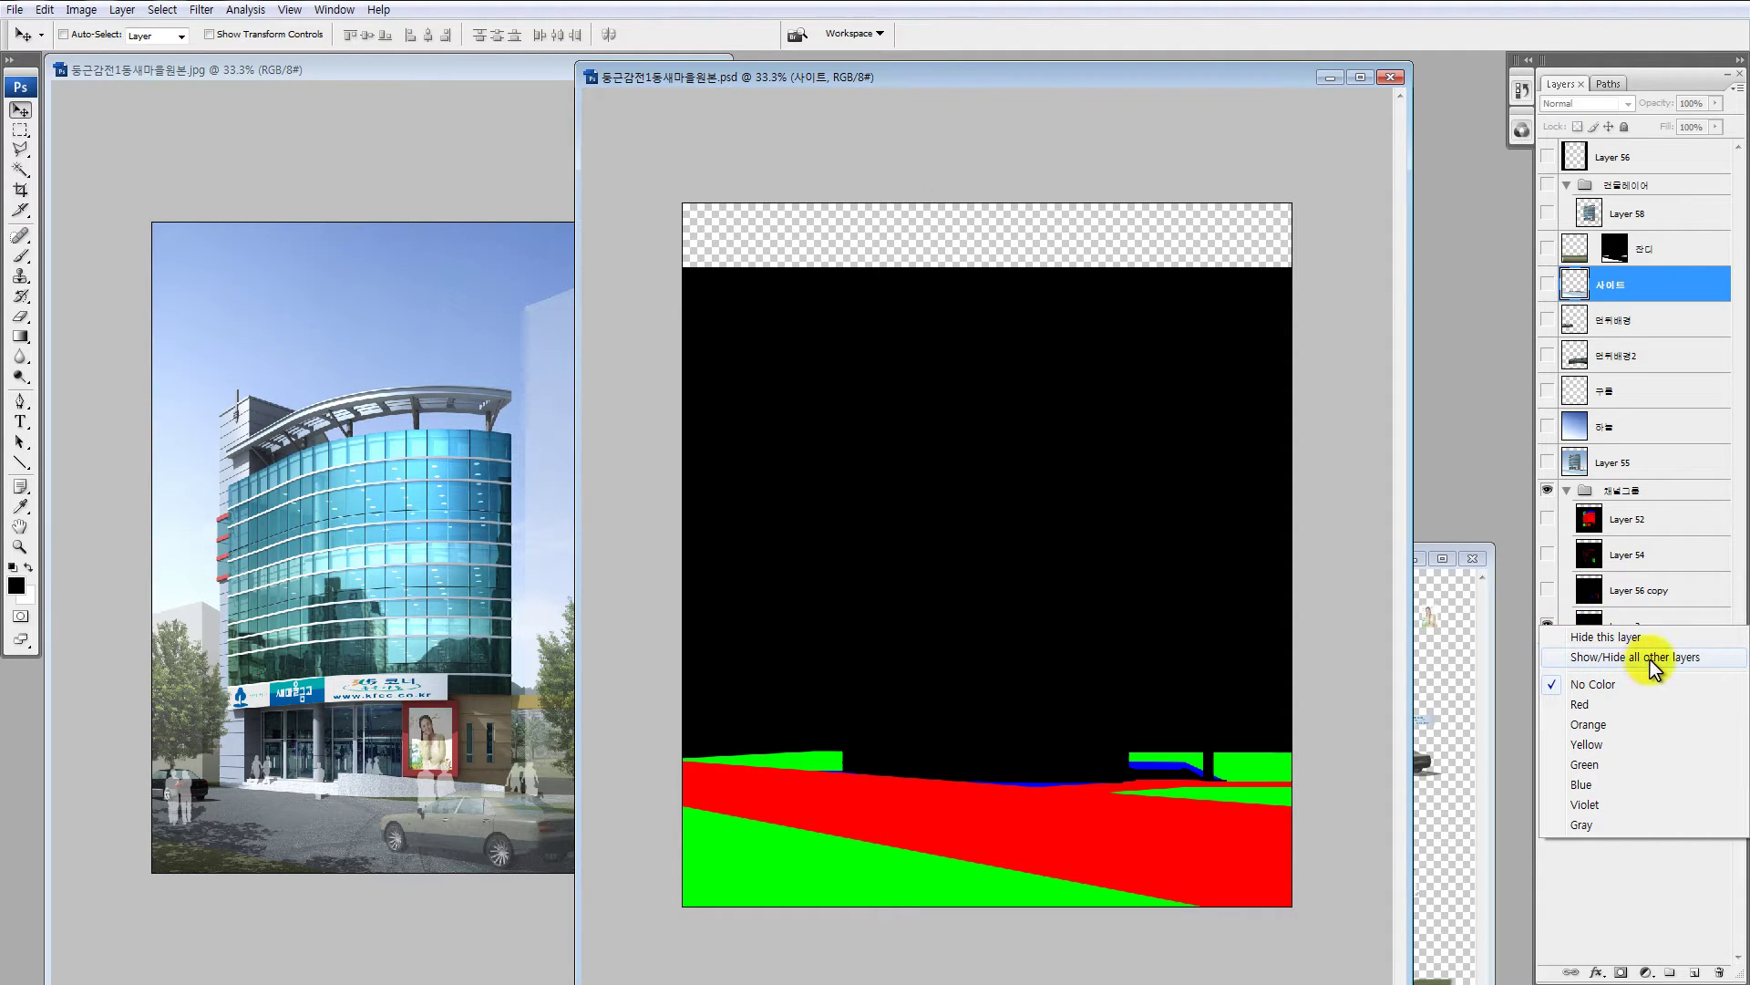
{"action": "left_click", "coordinate": [1582, 658]}
{"action": "right_click", "coordinate": [1550, 626]}
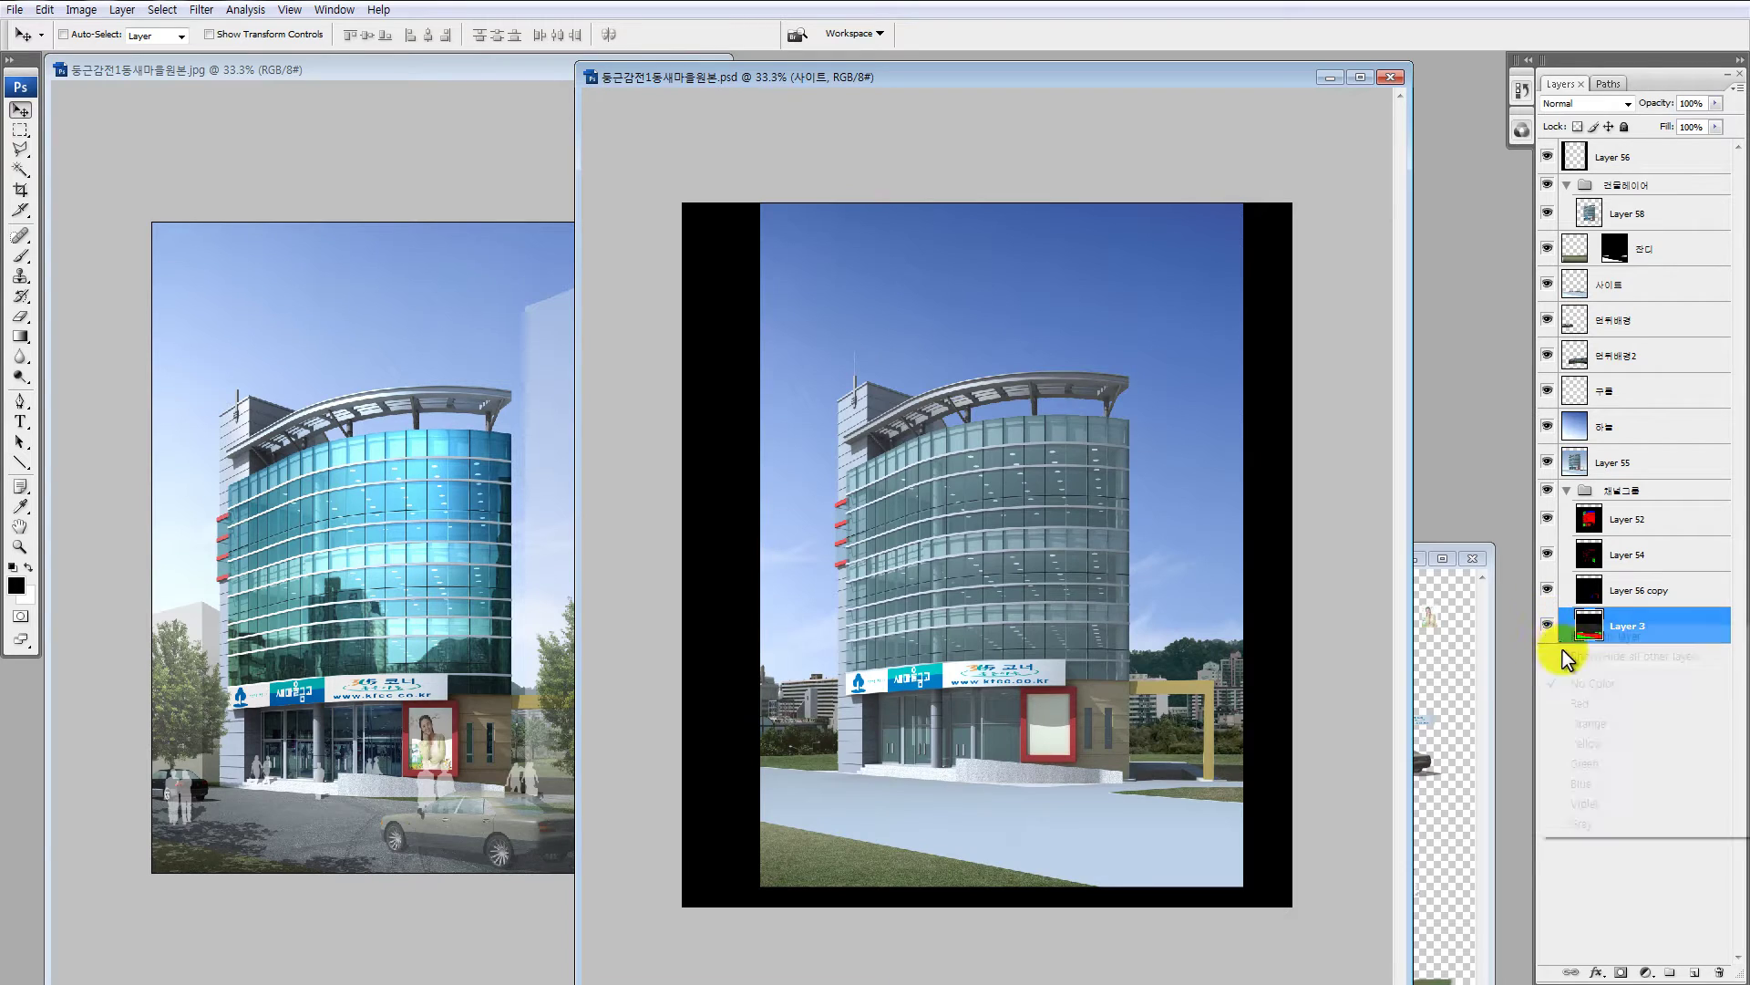
{"action": "left_click", "coordinate": [1566, 657]}
{"action": "right_click", "coordinate": [1547, 631]}
{"action": "left_click", "coordinate": [1571, 663]}
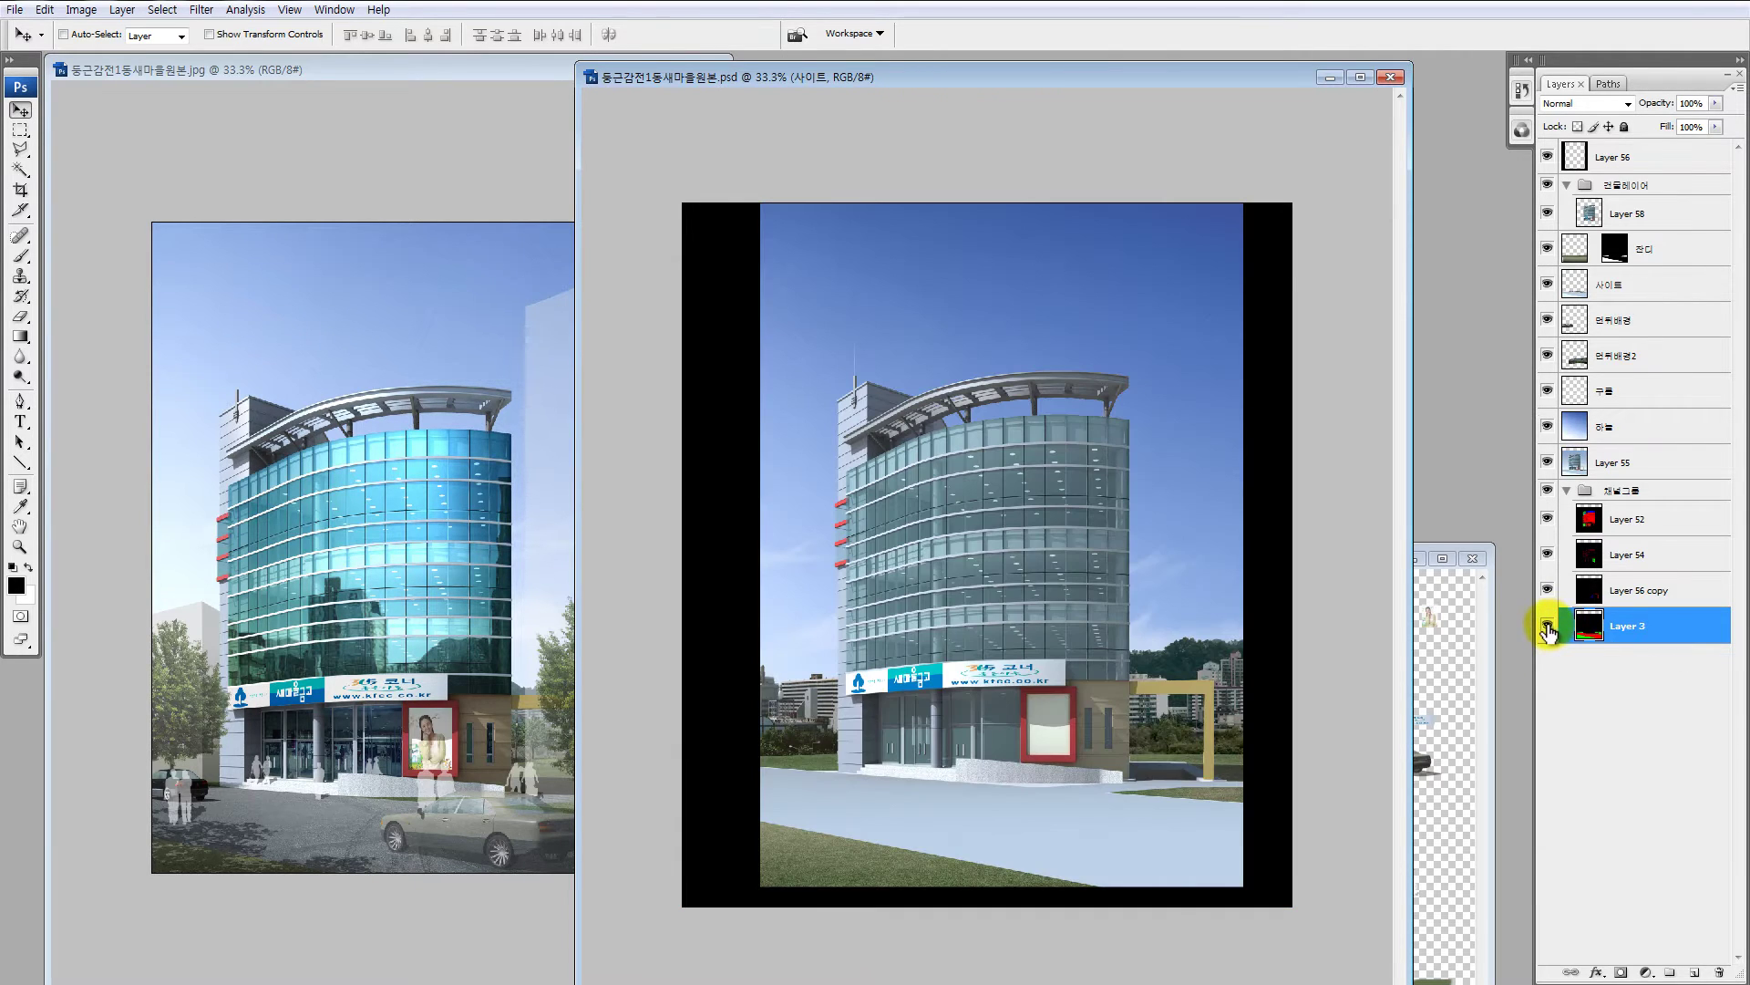
{"action": "right_click", "coordinate": [1548, 629]}
{"action": "left_click", "coordinate": [1573, 658]}
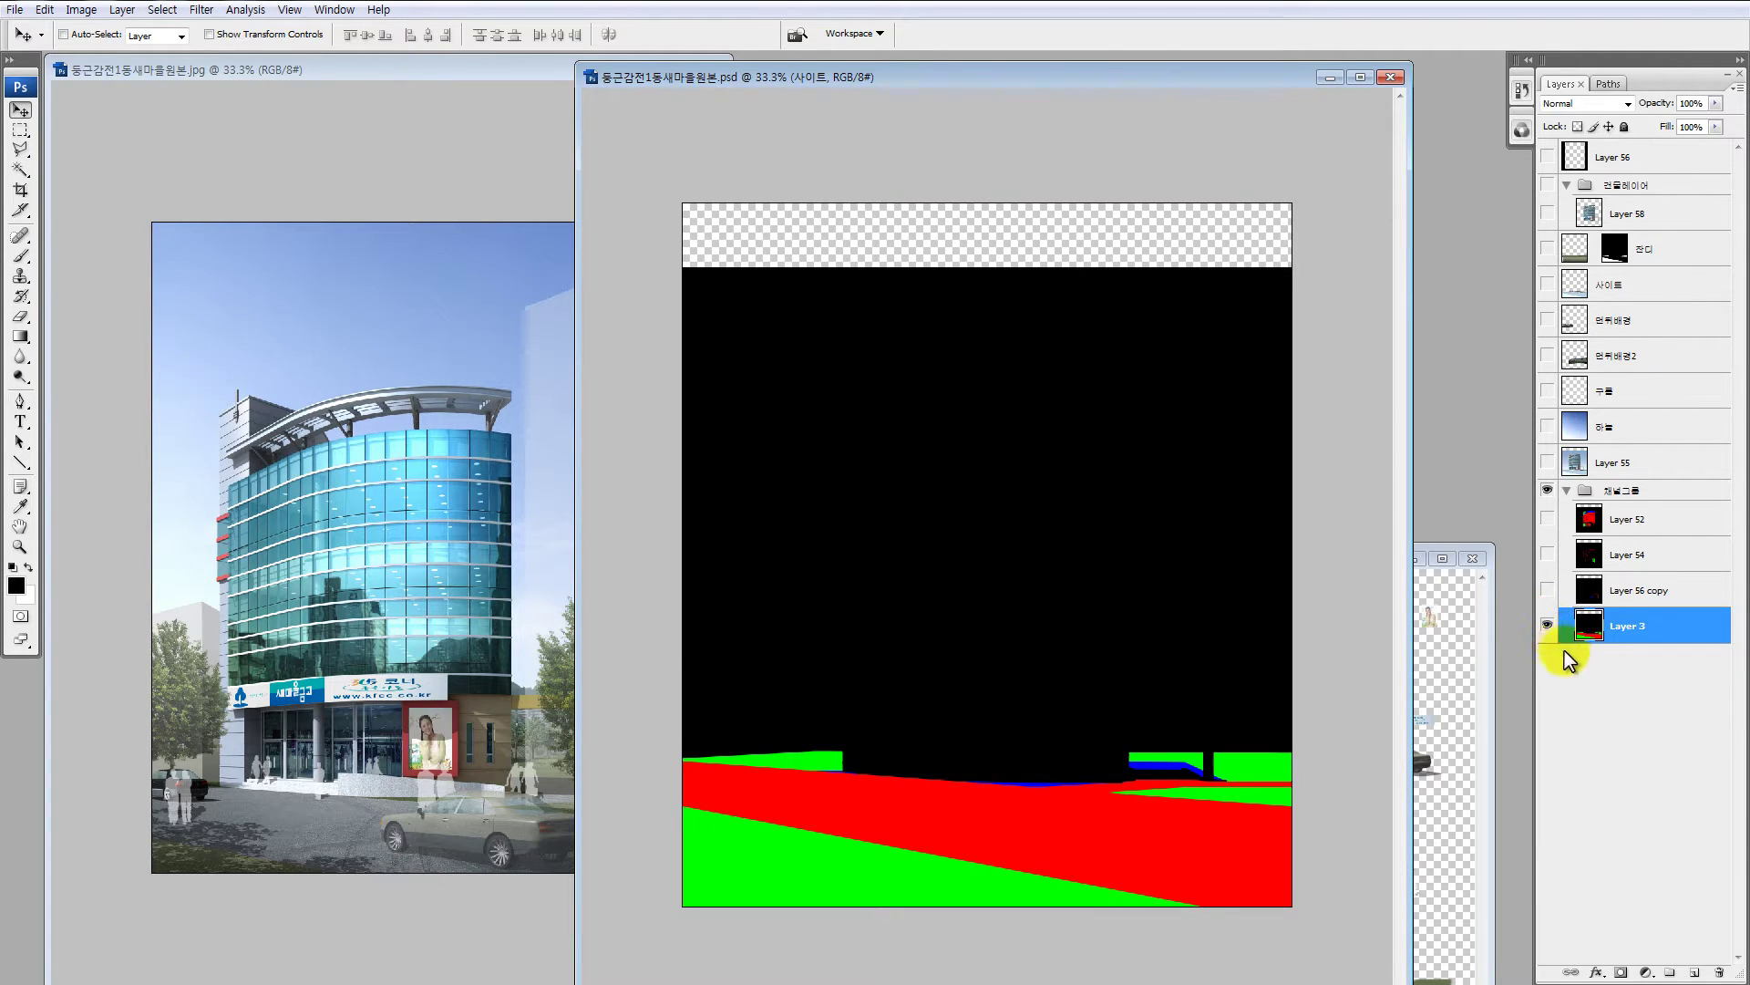
{"action": "right_click", "coordinate": [1550, 631]}
{"action": "left_click", "coordinate": [1573, 658]}
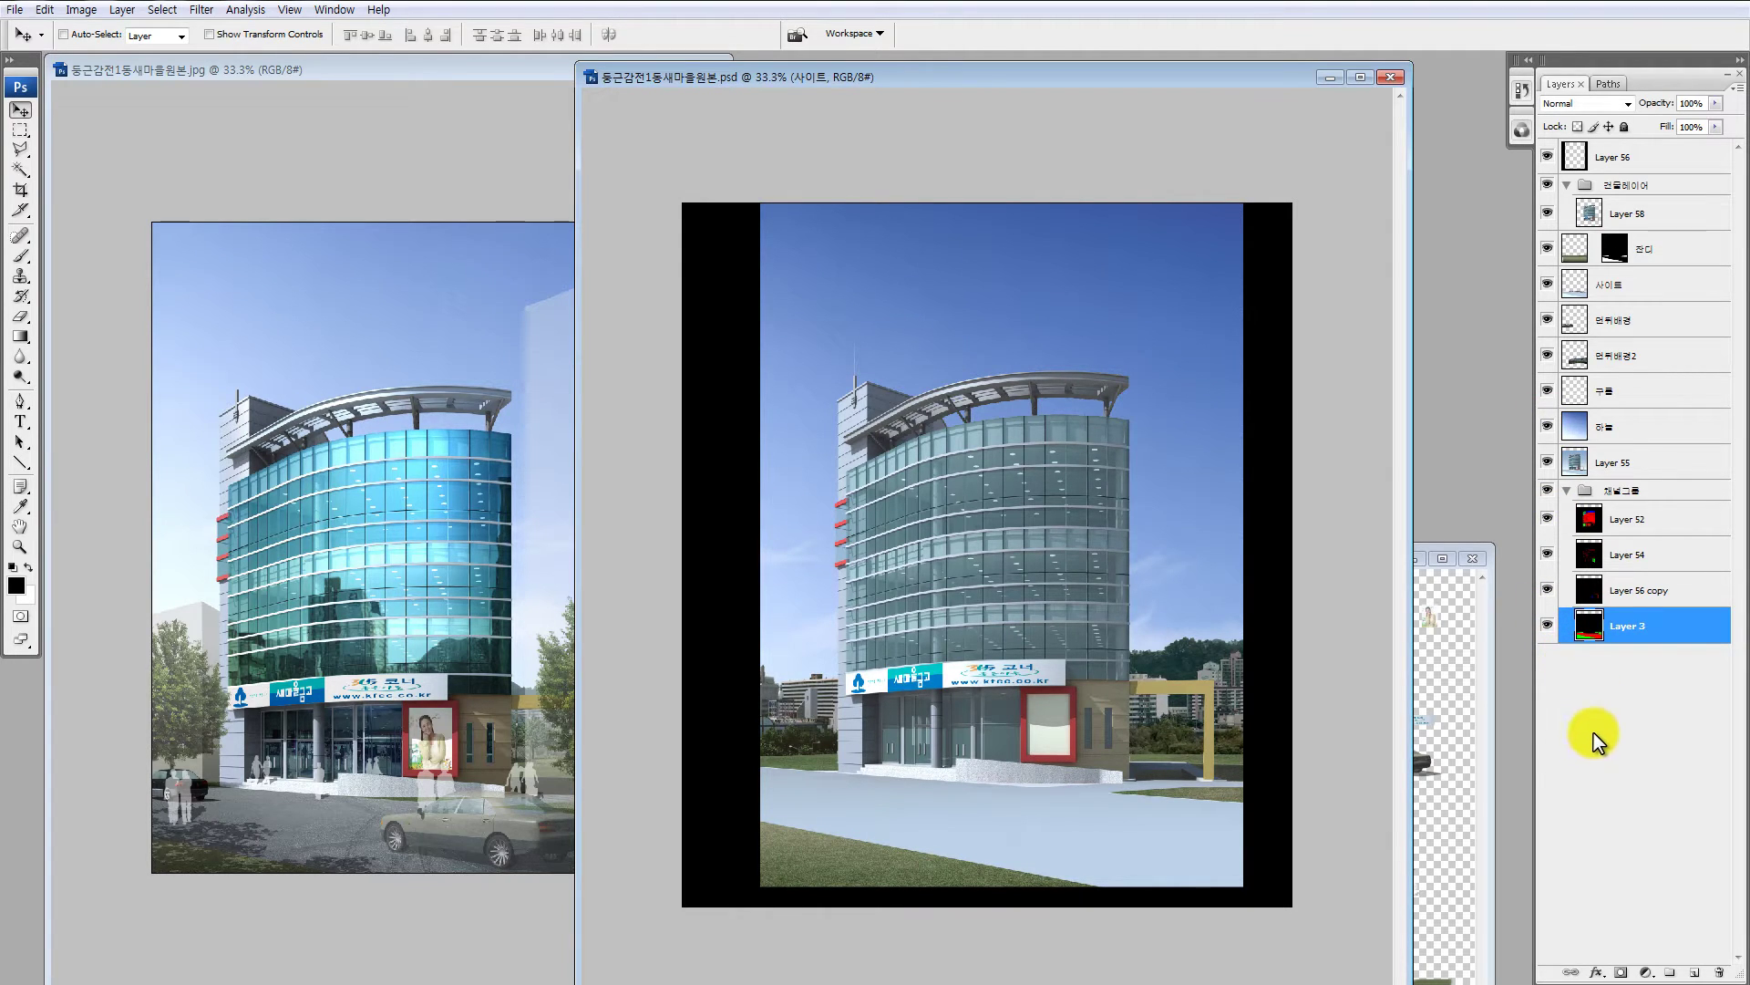
{"action": "left_click", "coordinate": [1547, 627], "text": "alt"}
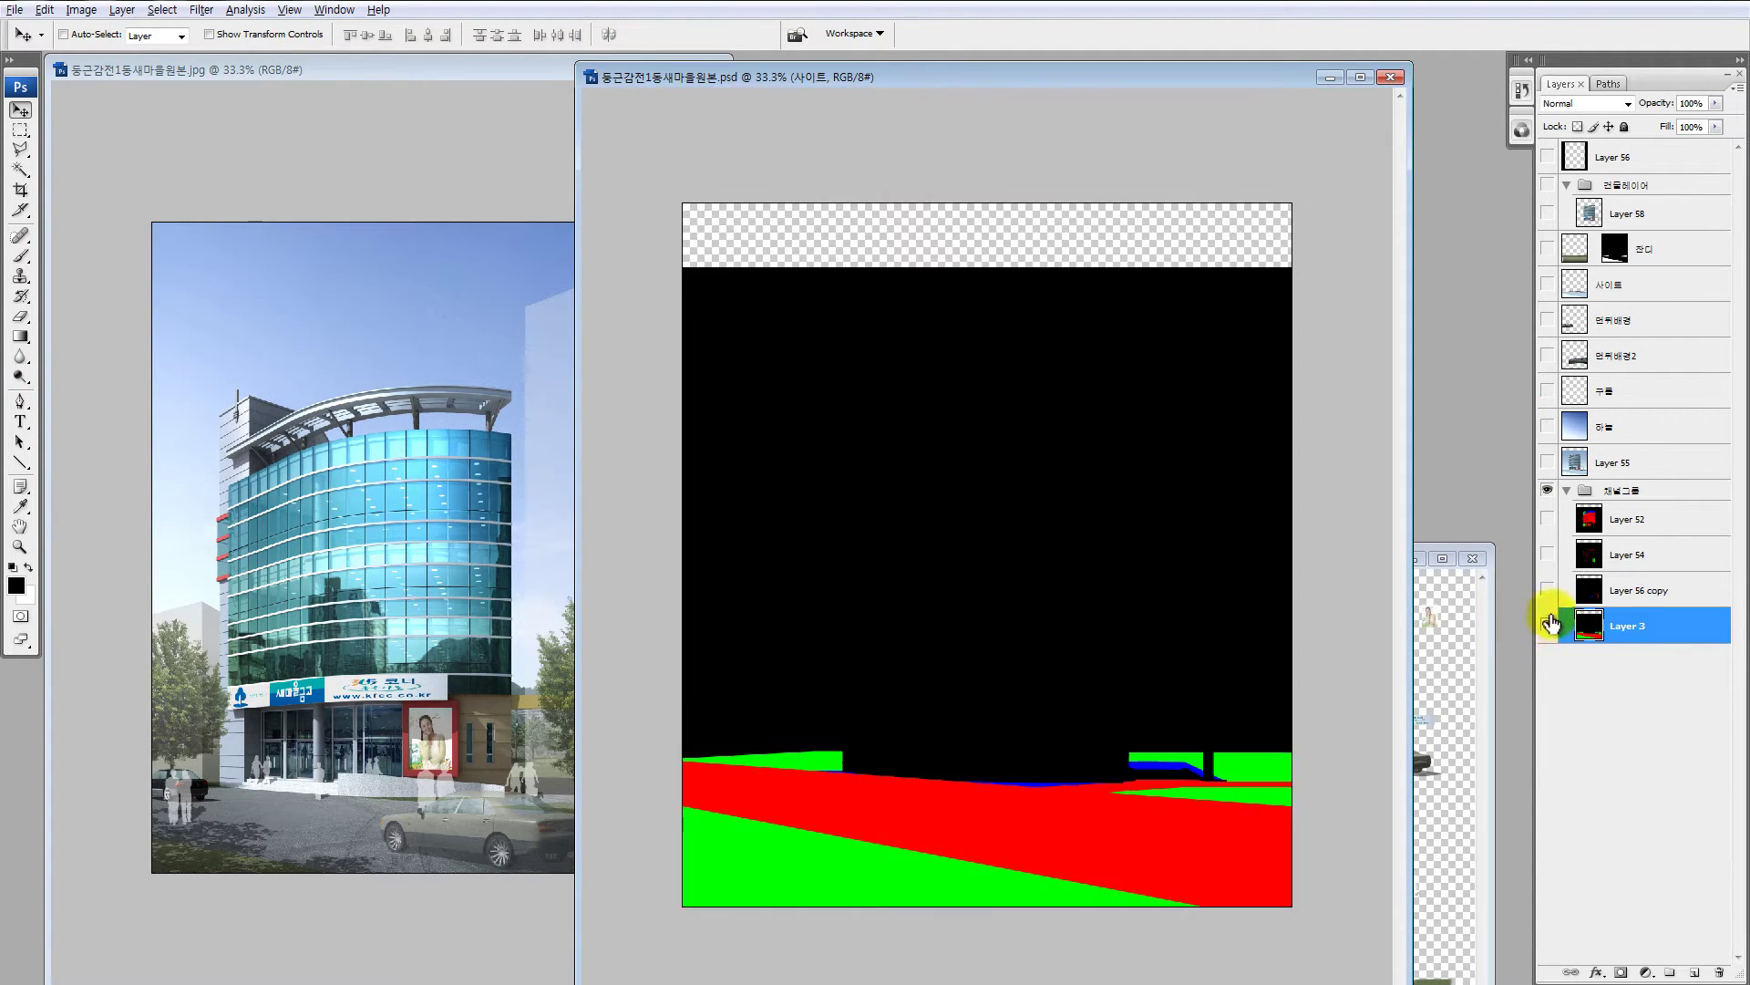
Step: Open the Channels panel and load the Red channel of Layer 3 as a selection of the road area
{"action": "left_click", "coordinate": [1521, 131]}
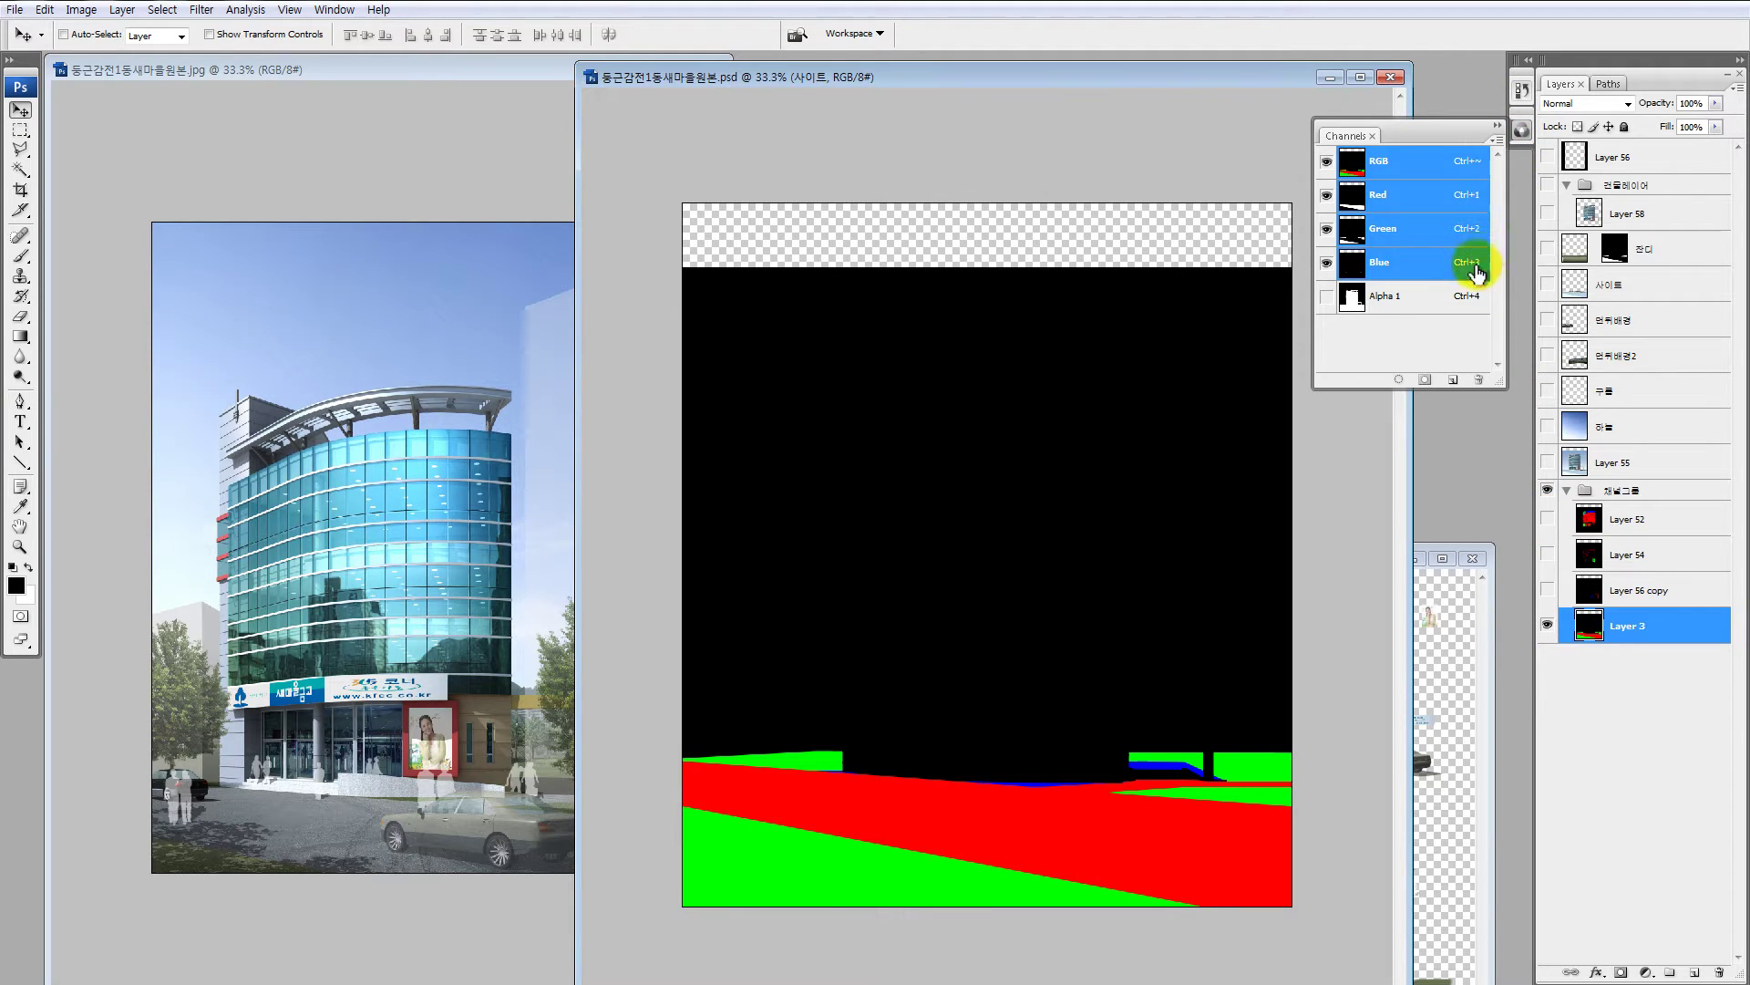
{"action": "left_click", "coordinate": [1522, 132]}
{"action": "left_click", "coordinate": [1521, 132]}
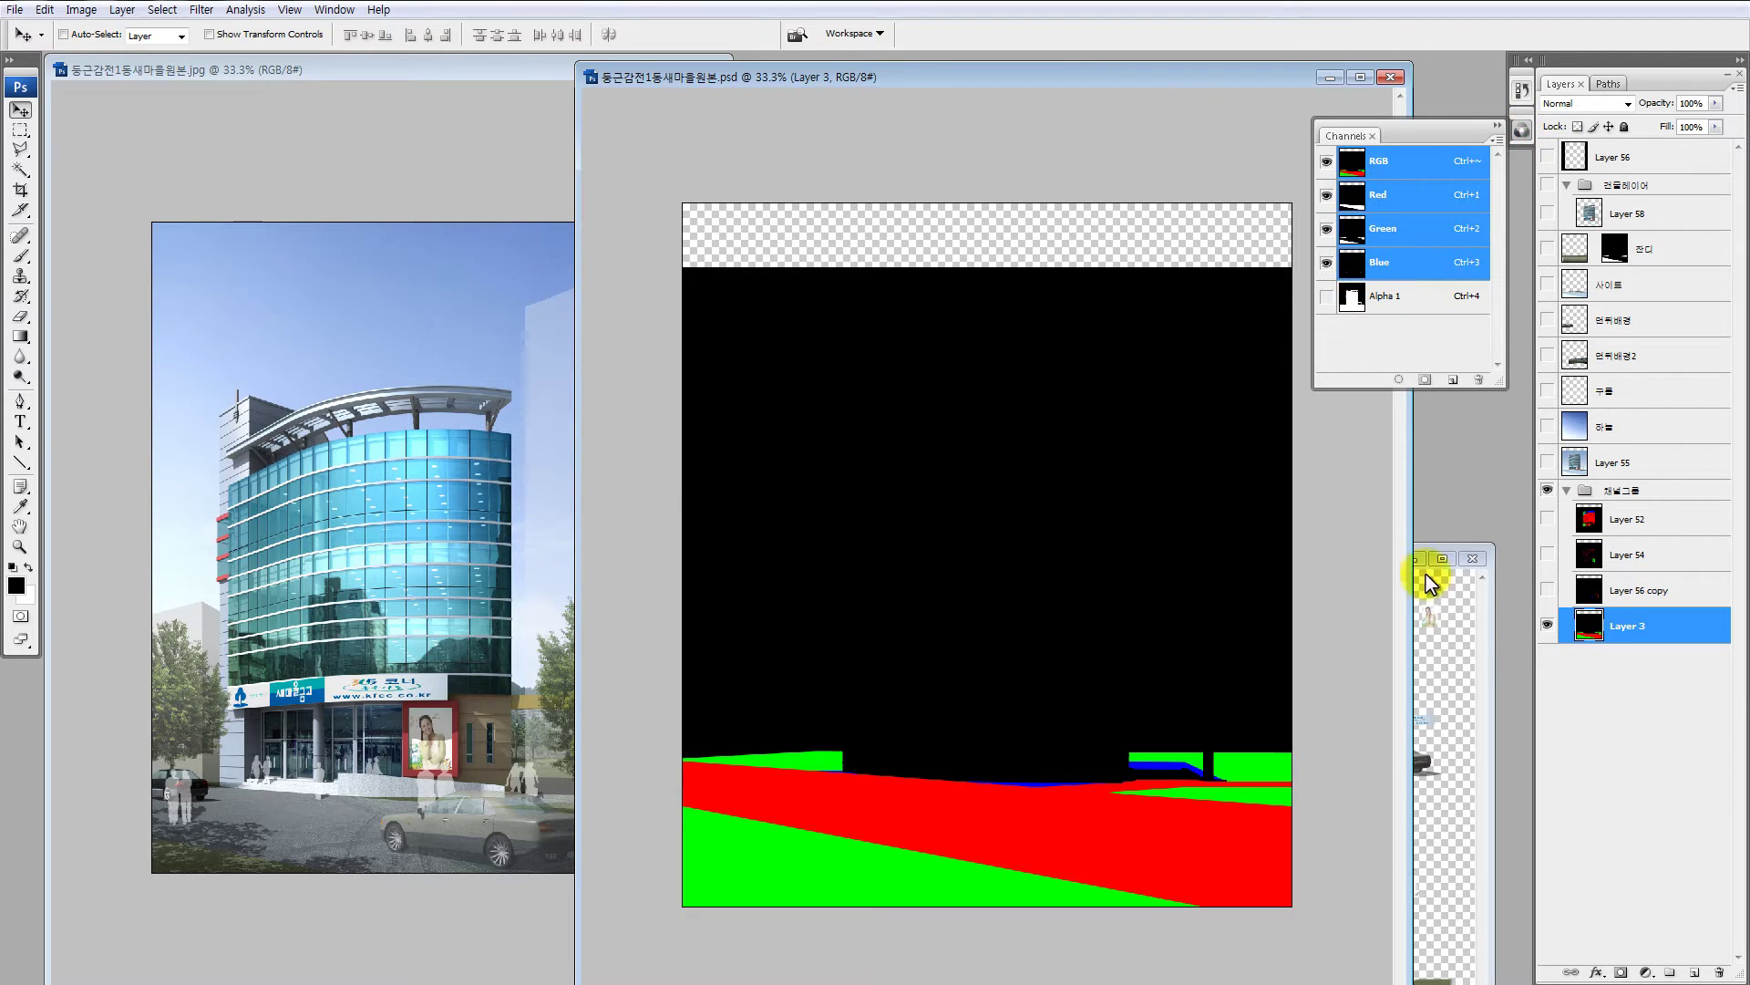
{"action": "key", "text": "ctrl+alt+1"}
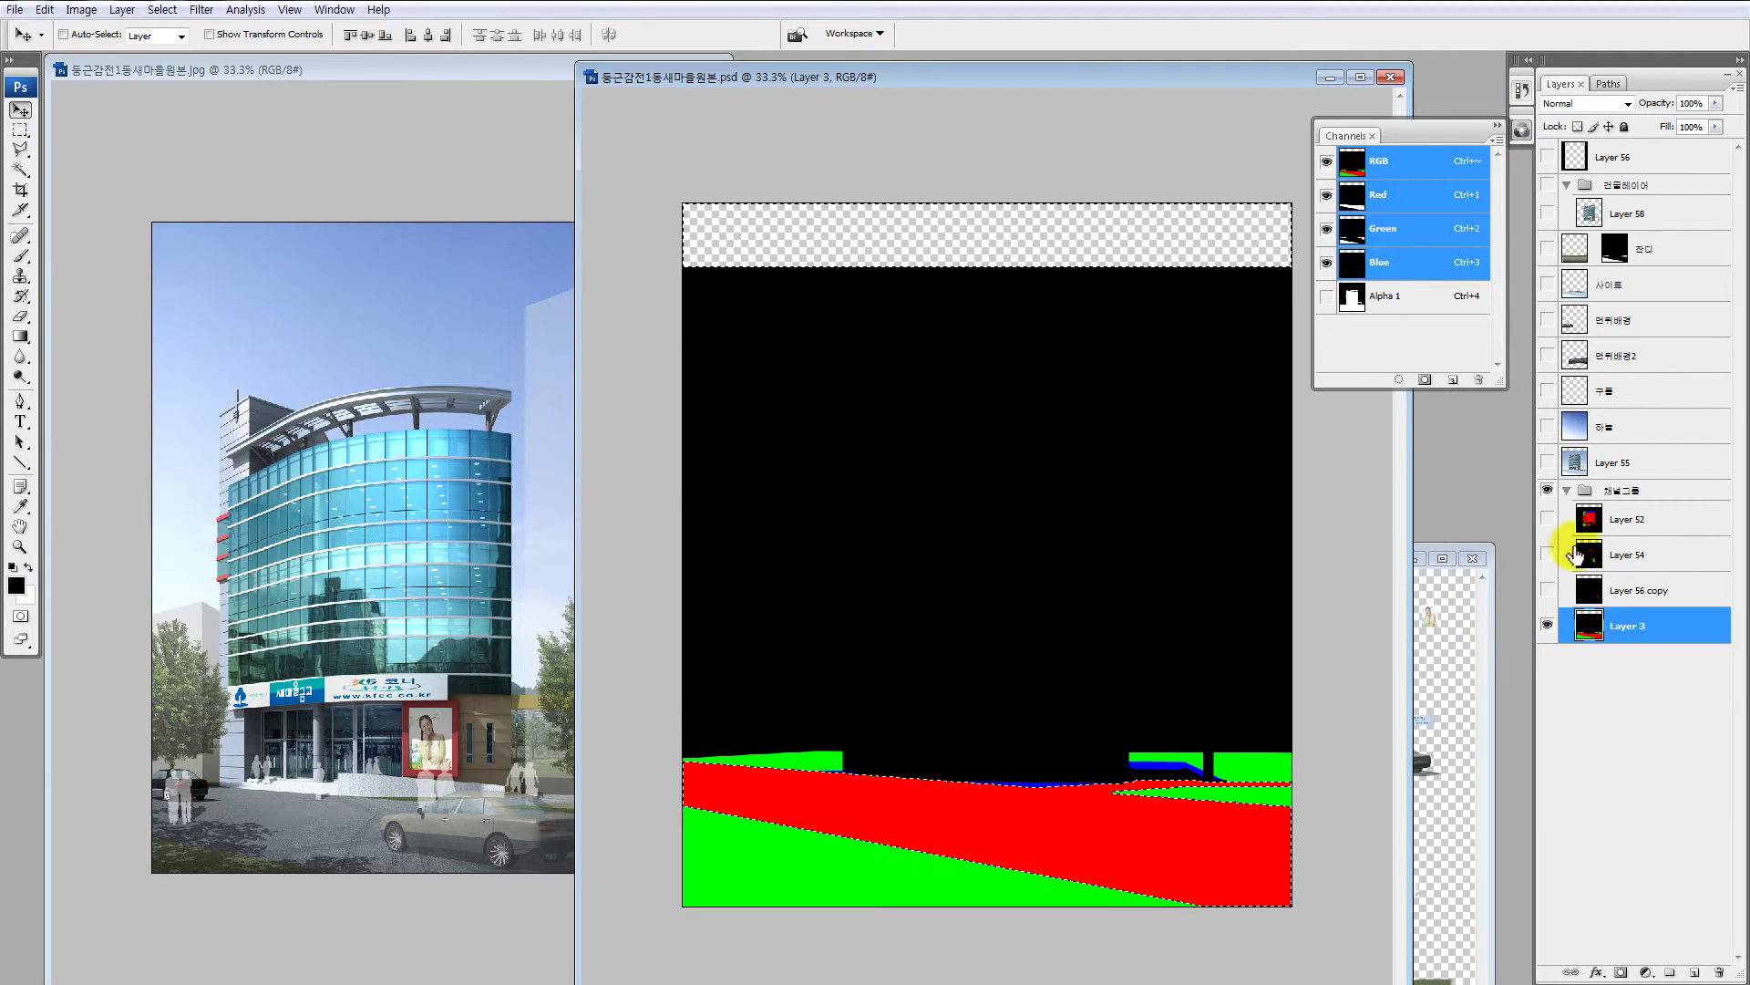
Step: Show the 사이트 layer, copy its selected road area to a new layer, and deselect
{"action": "left_click", "coordinate": [1565, 299]}
{"action": "left_click", "coordinate": [1547, 284]}
{"action": "key", "text": "ctrl+j"}
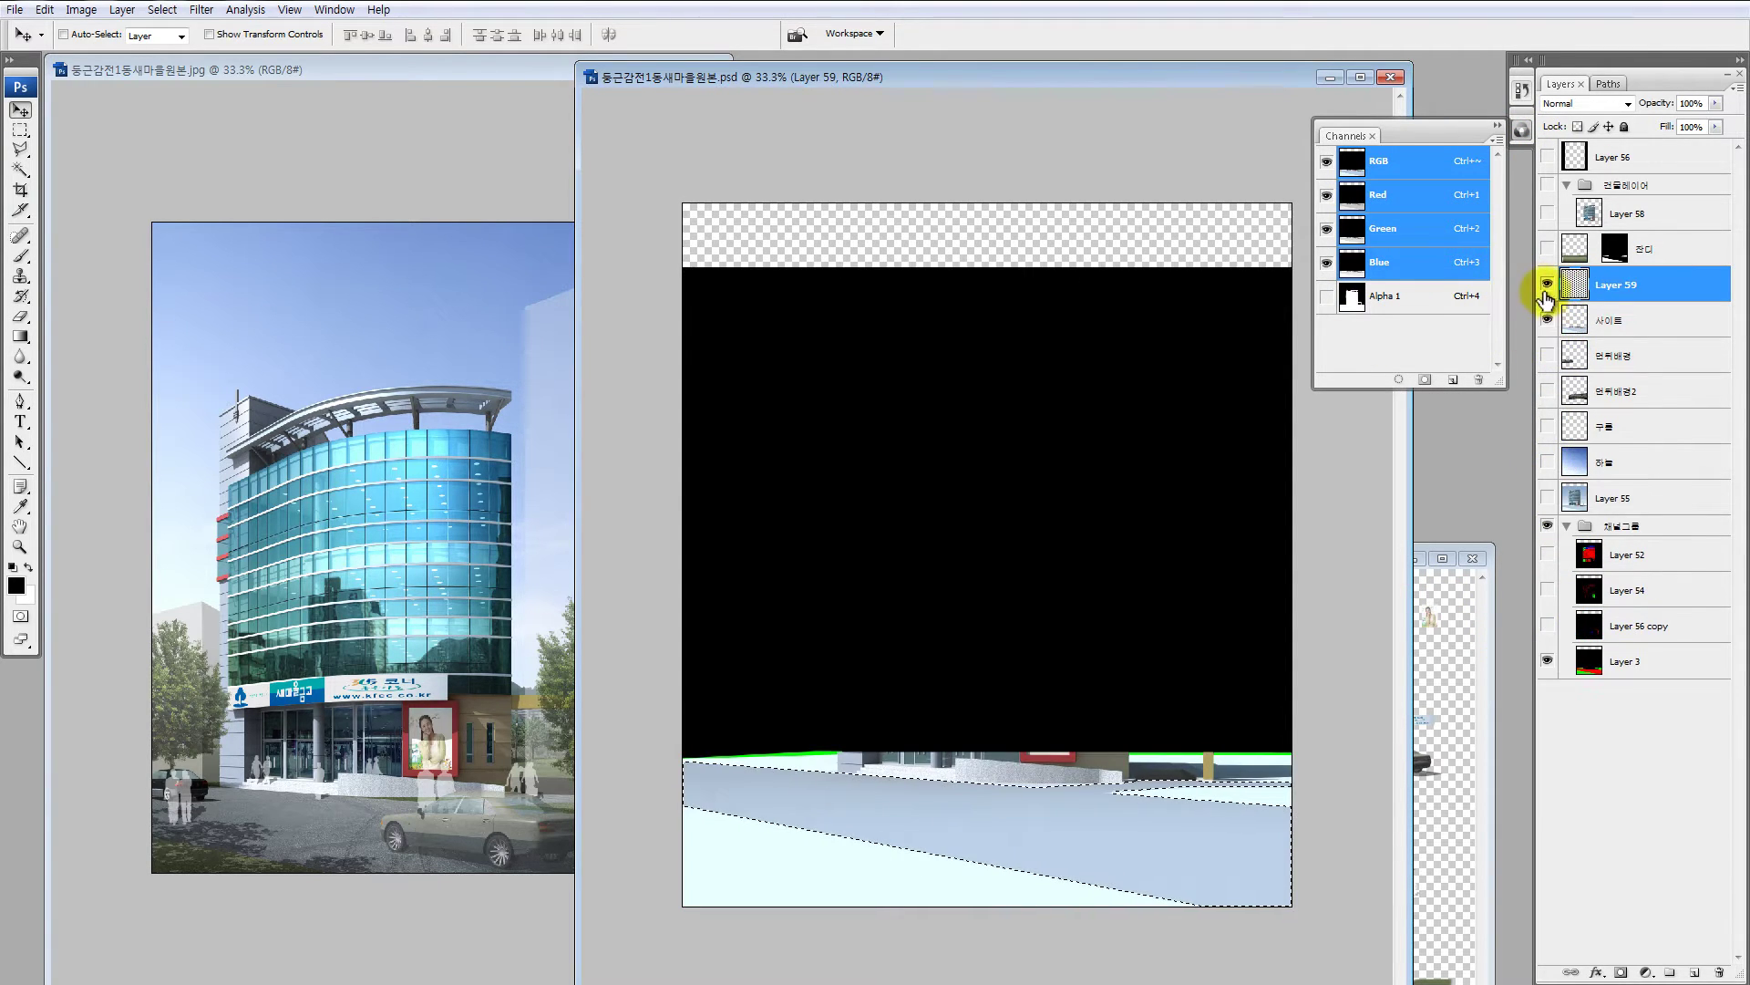
{"action": "key", "text": "ctrl+d"}
{"action": "left_click", "coordinate": [1547, 284], "text": "alt"}
{"action": "left_click", "coordinate": [1547, 282], "text": "alt"}
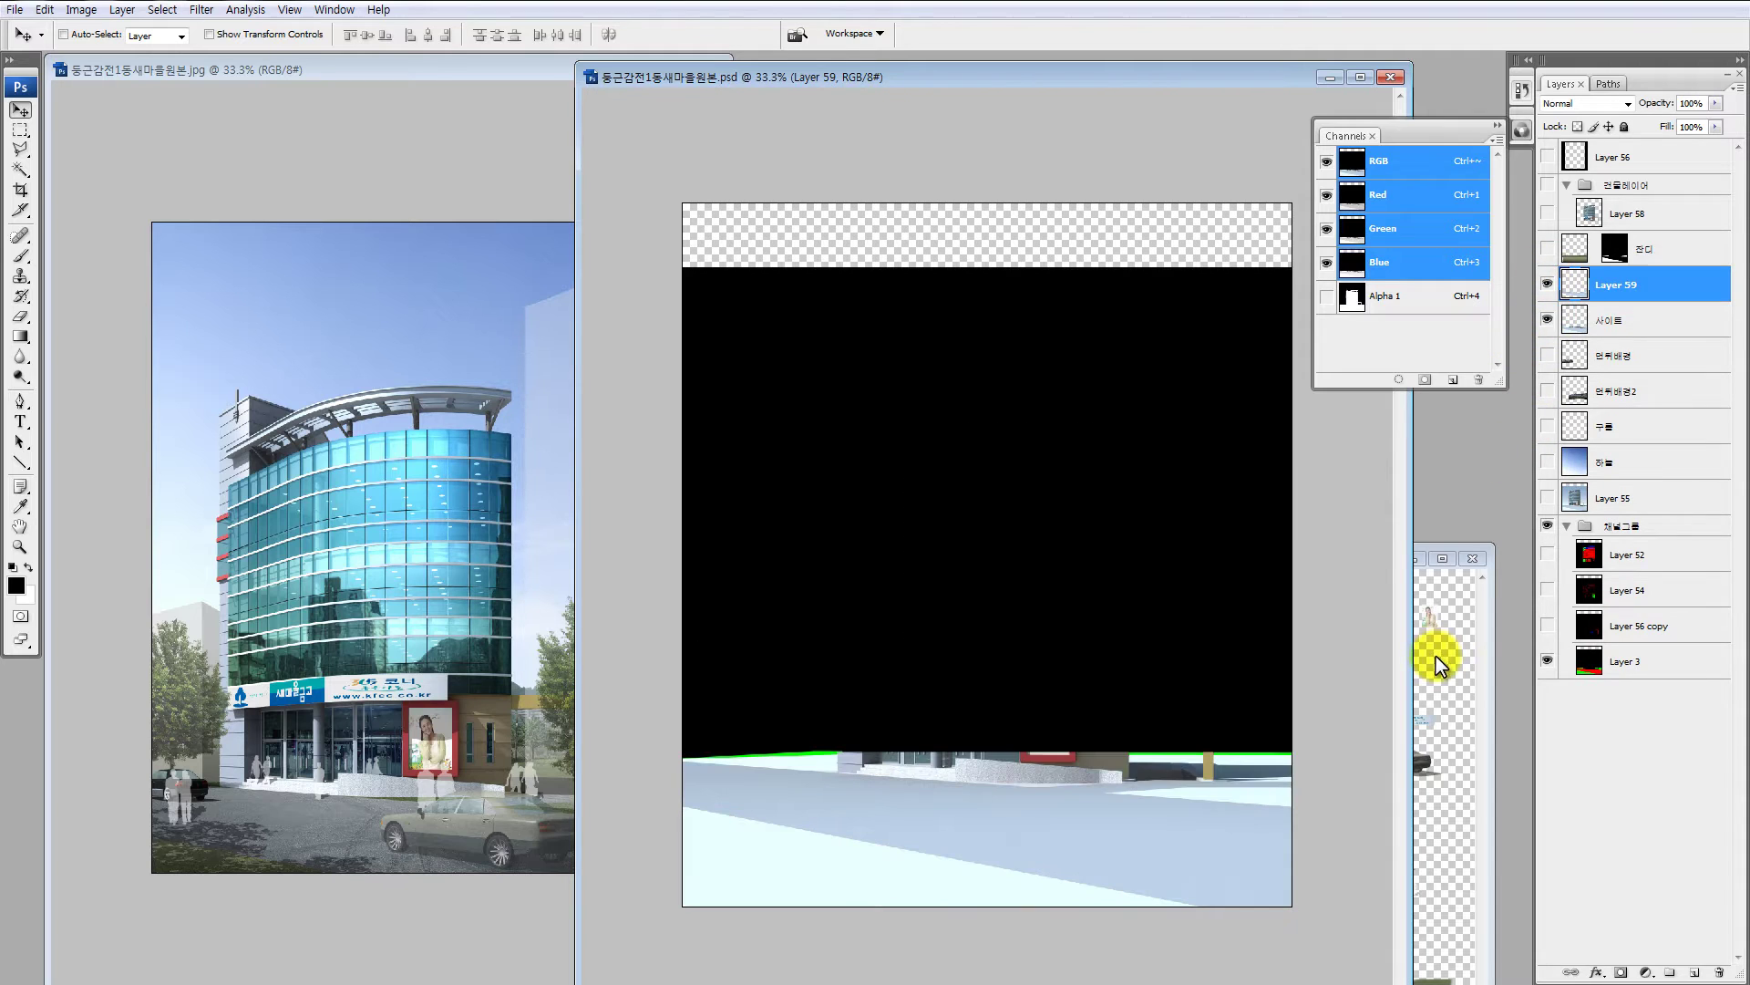
Step: Select the asphalt road layer 도로맵핑 in the source-elements document and inspect its texture up close
{"action": "left_click_drag", "start_coordinate": [1343, 558], "coordinate": [1168, 193]}
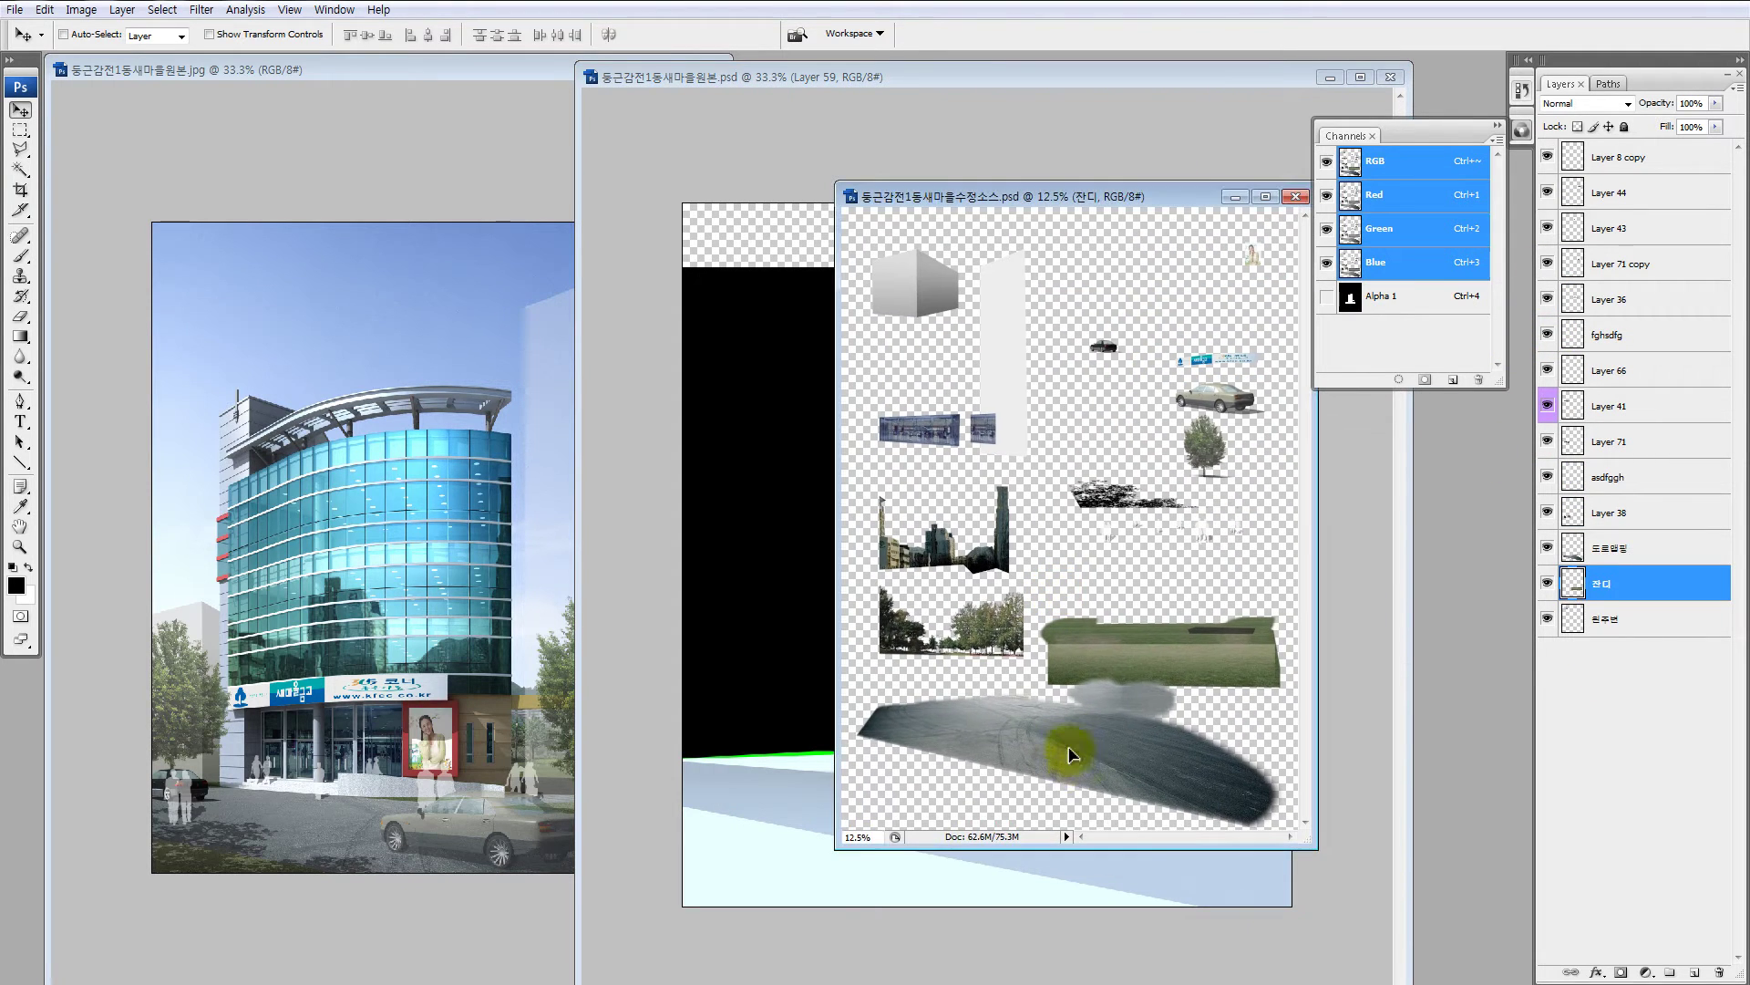
{"action": "left_click", "coordinate": [1068, 750], "text": "ctrl"}
{"action": "key", "text": "z"}
{"action": "left_click_drag", "start_coordinate": [973, 701], "coordinate": [1093, 755]}
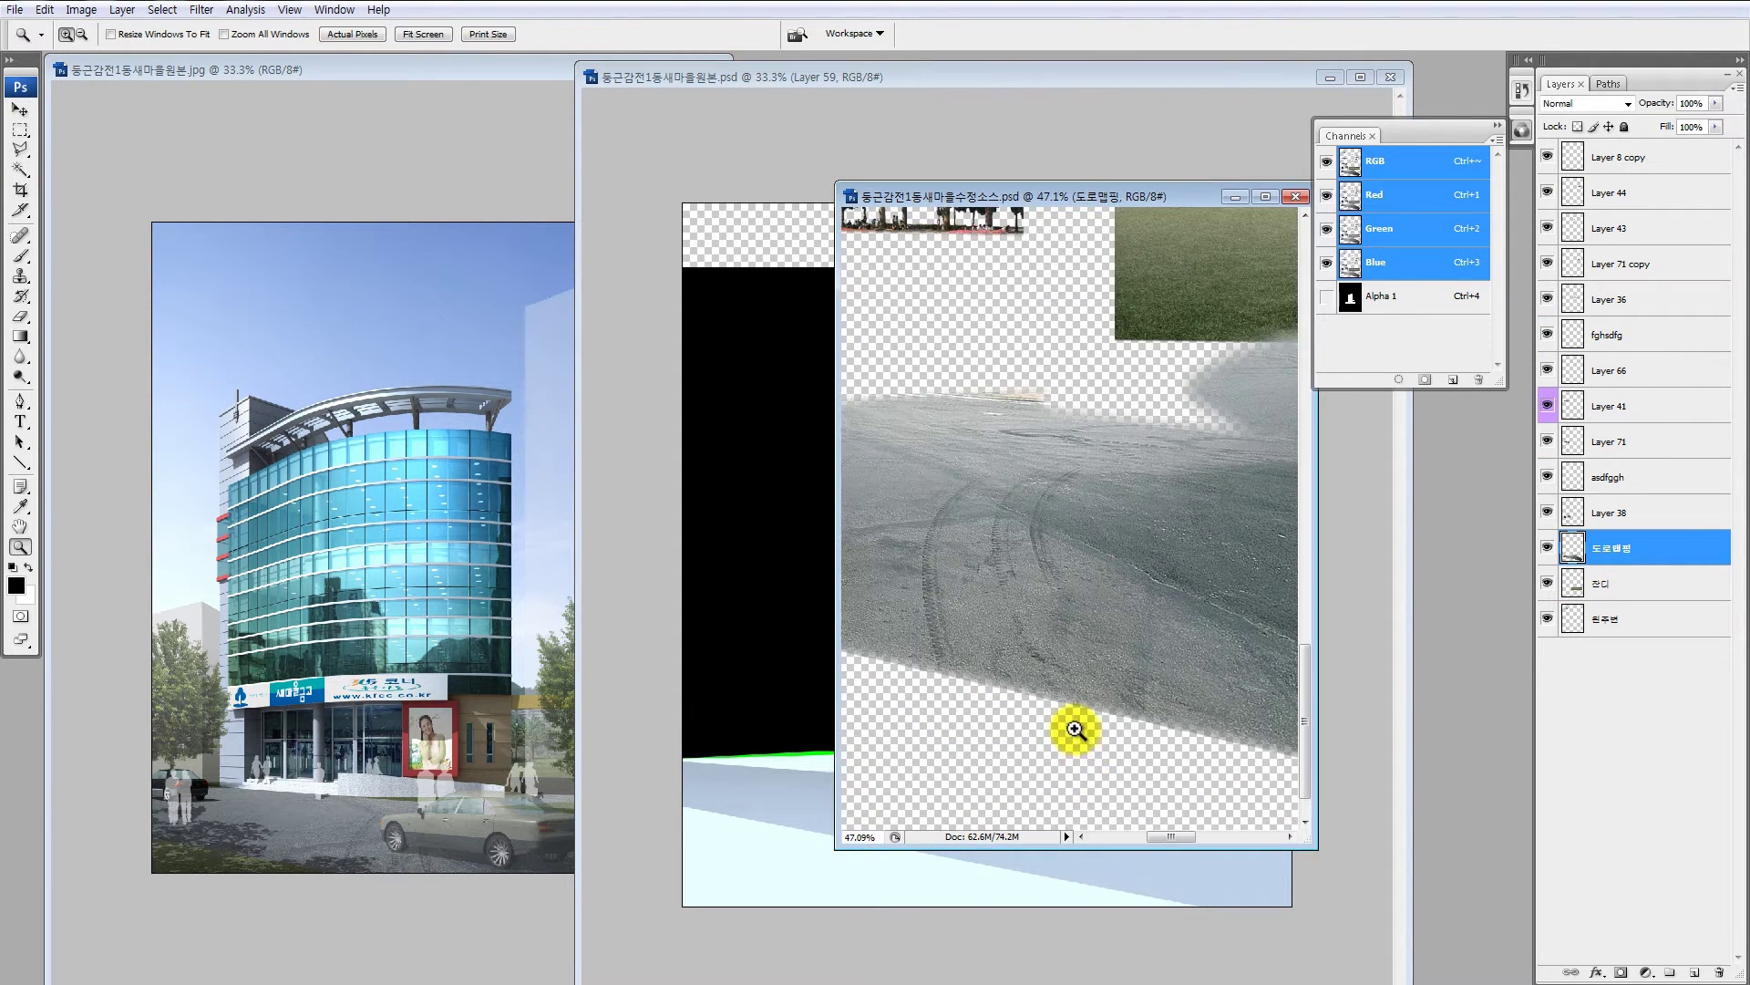
{"action": "key", "text": "ctrl+alt+i"}
{"action": "key", "text": "Escape"}
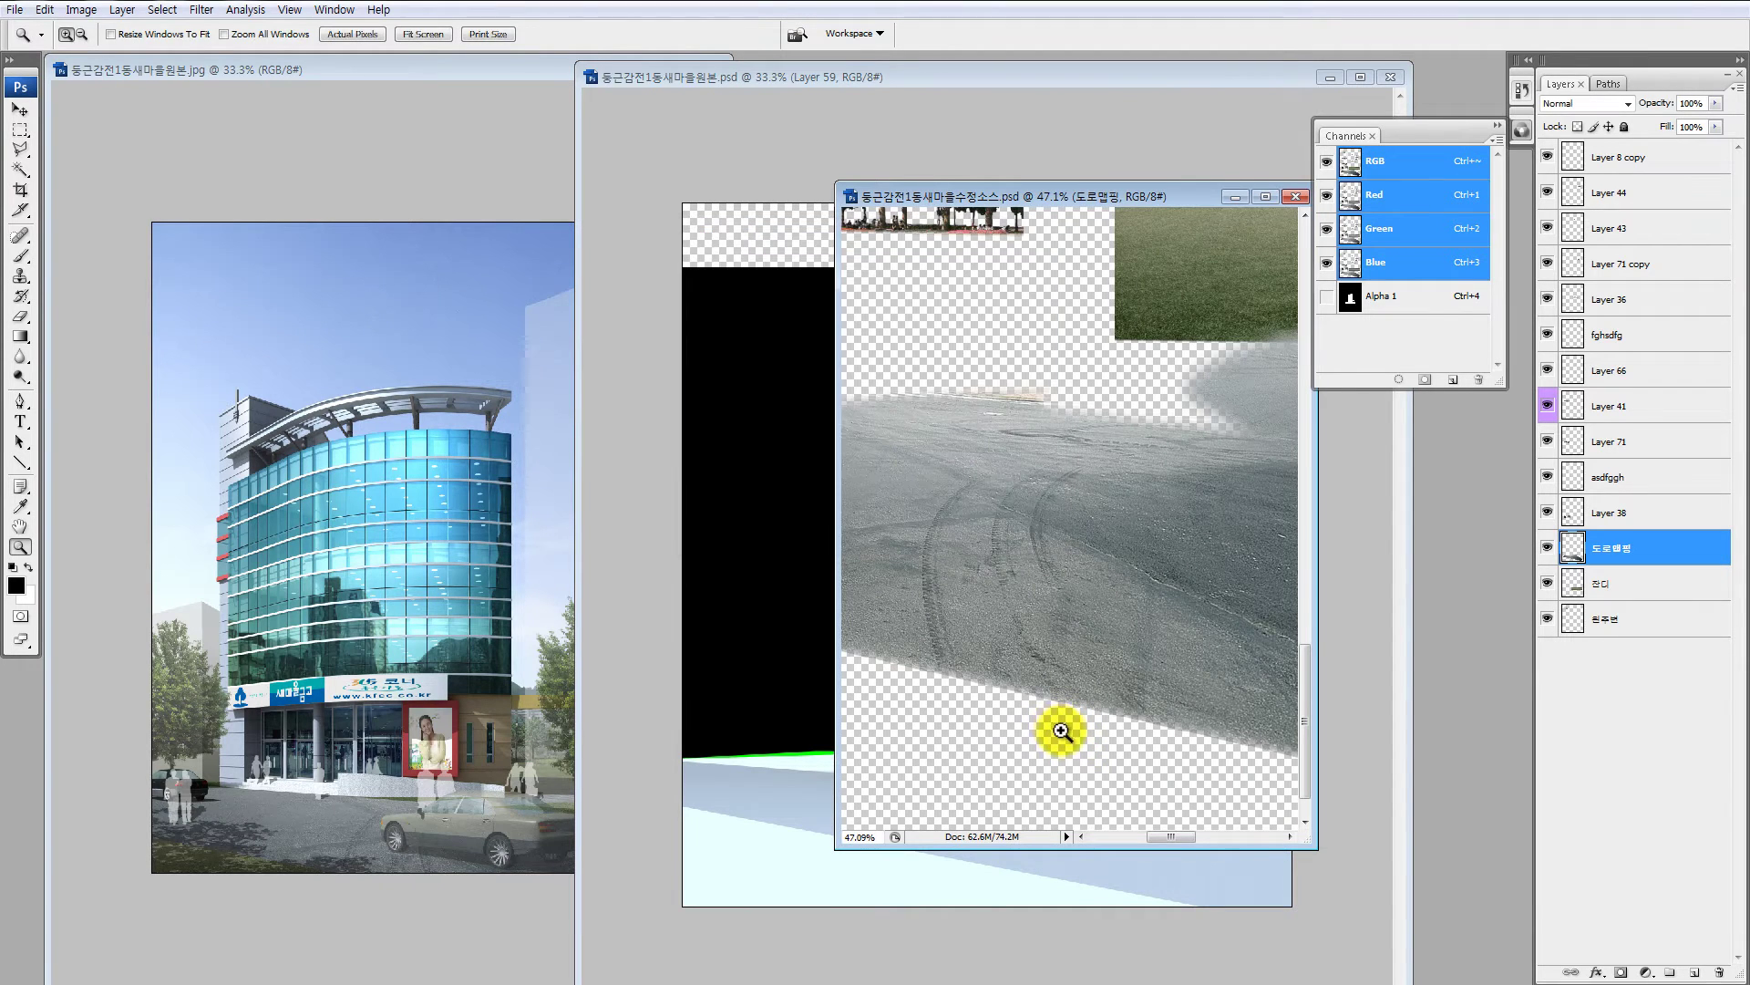
Step: Copy the 도로맵핑 road texture from the source document into the building document, placing it above Layer 59
{"action": "key", "text": "ctrl+0"}
{"action": "left_click", "coordinate": [1497, 124]}
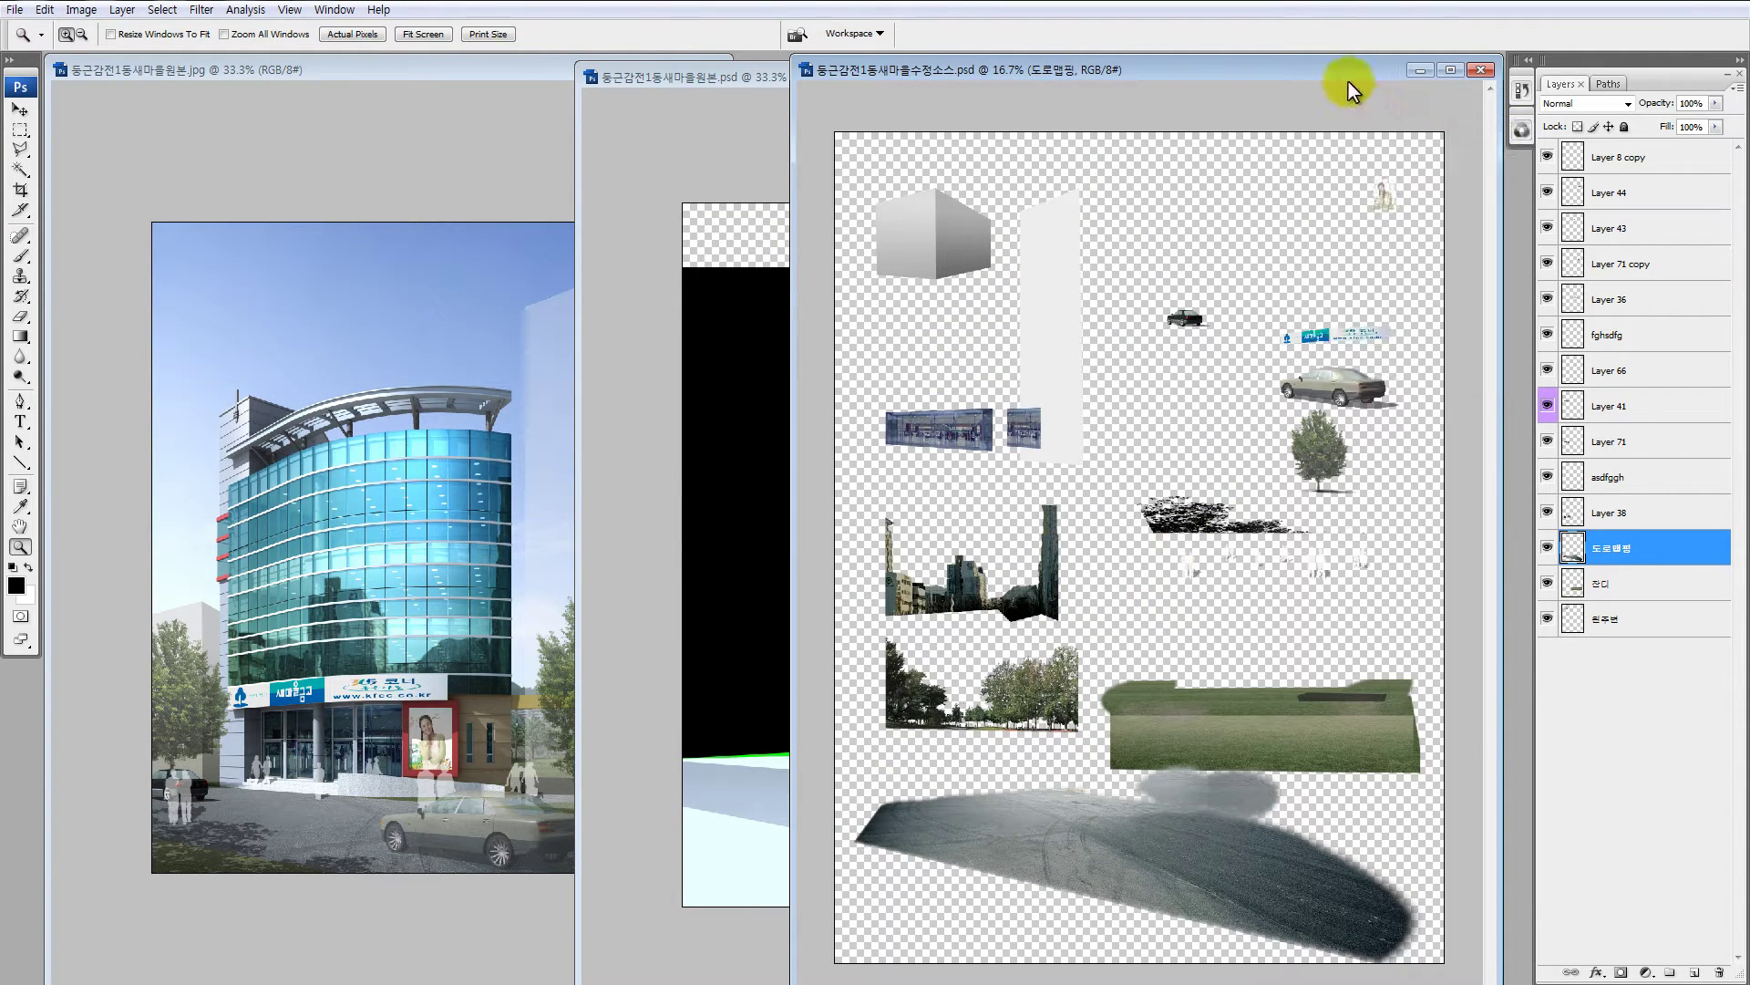
{"action": "left_click_drag", "start_coordinate": [1267, 93], "coordinate": [771, 116]}
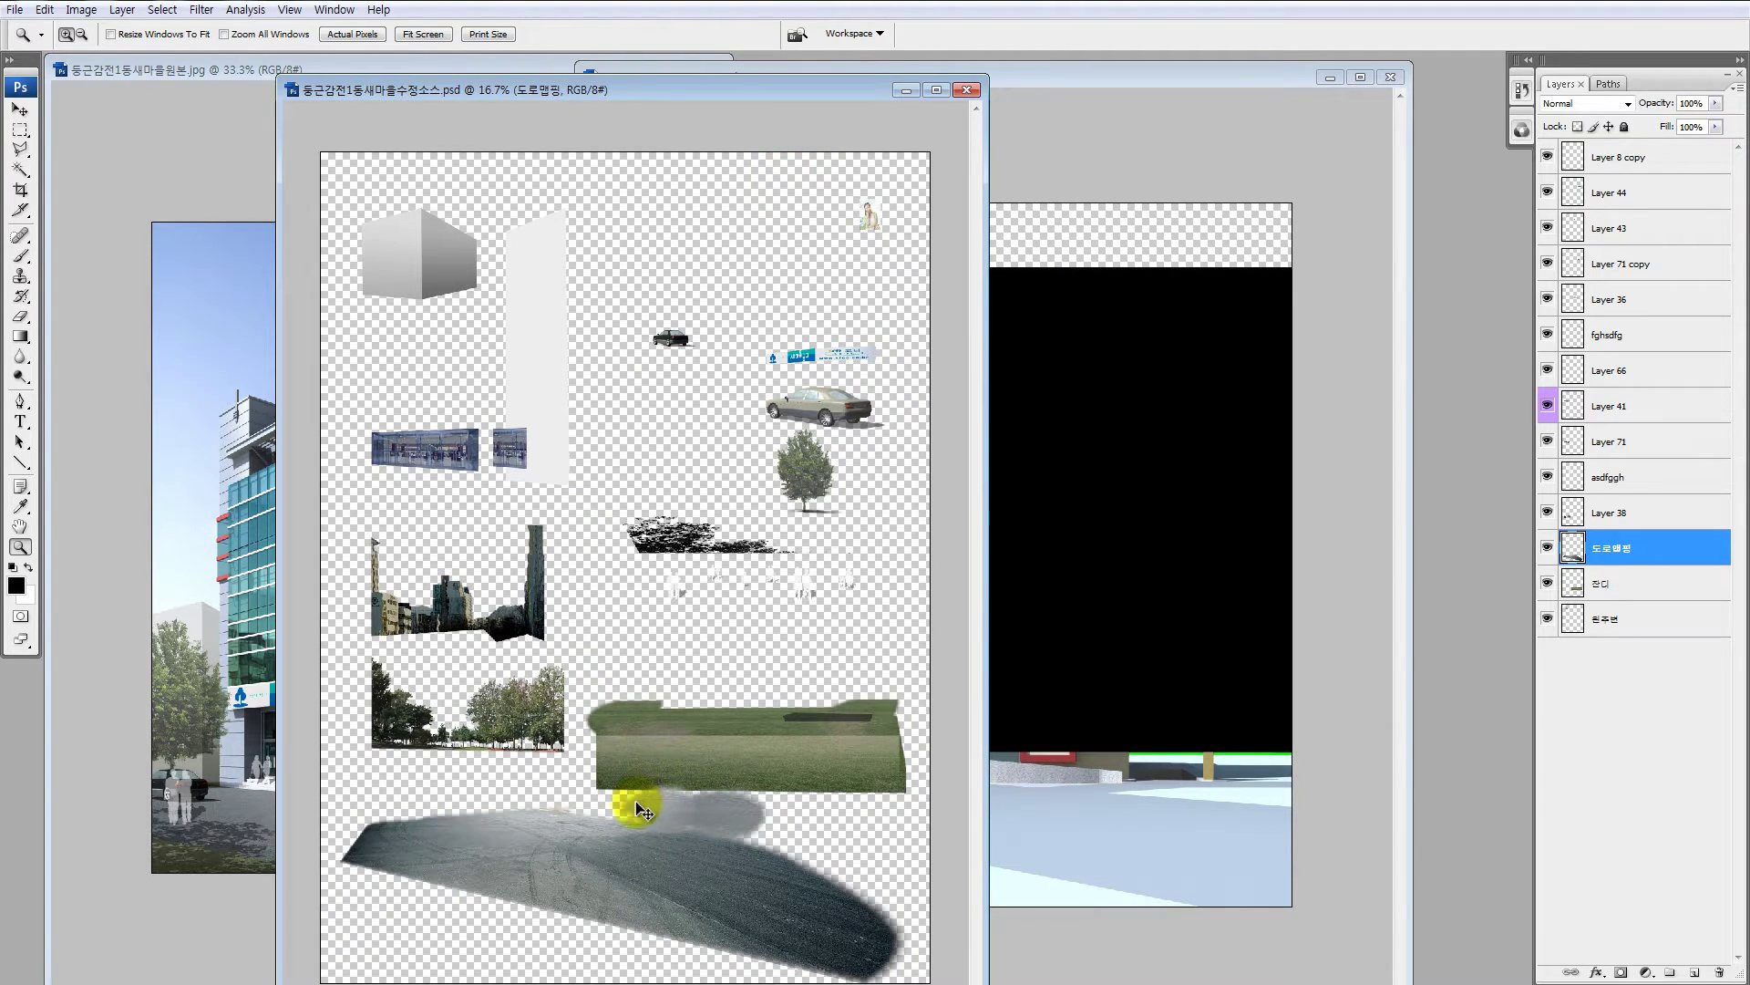
{"action": "key", "text": "v"}
{"action": "left_click_drag", "start_coordinate": [652, 821], "coordinate": [1322, 718]}
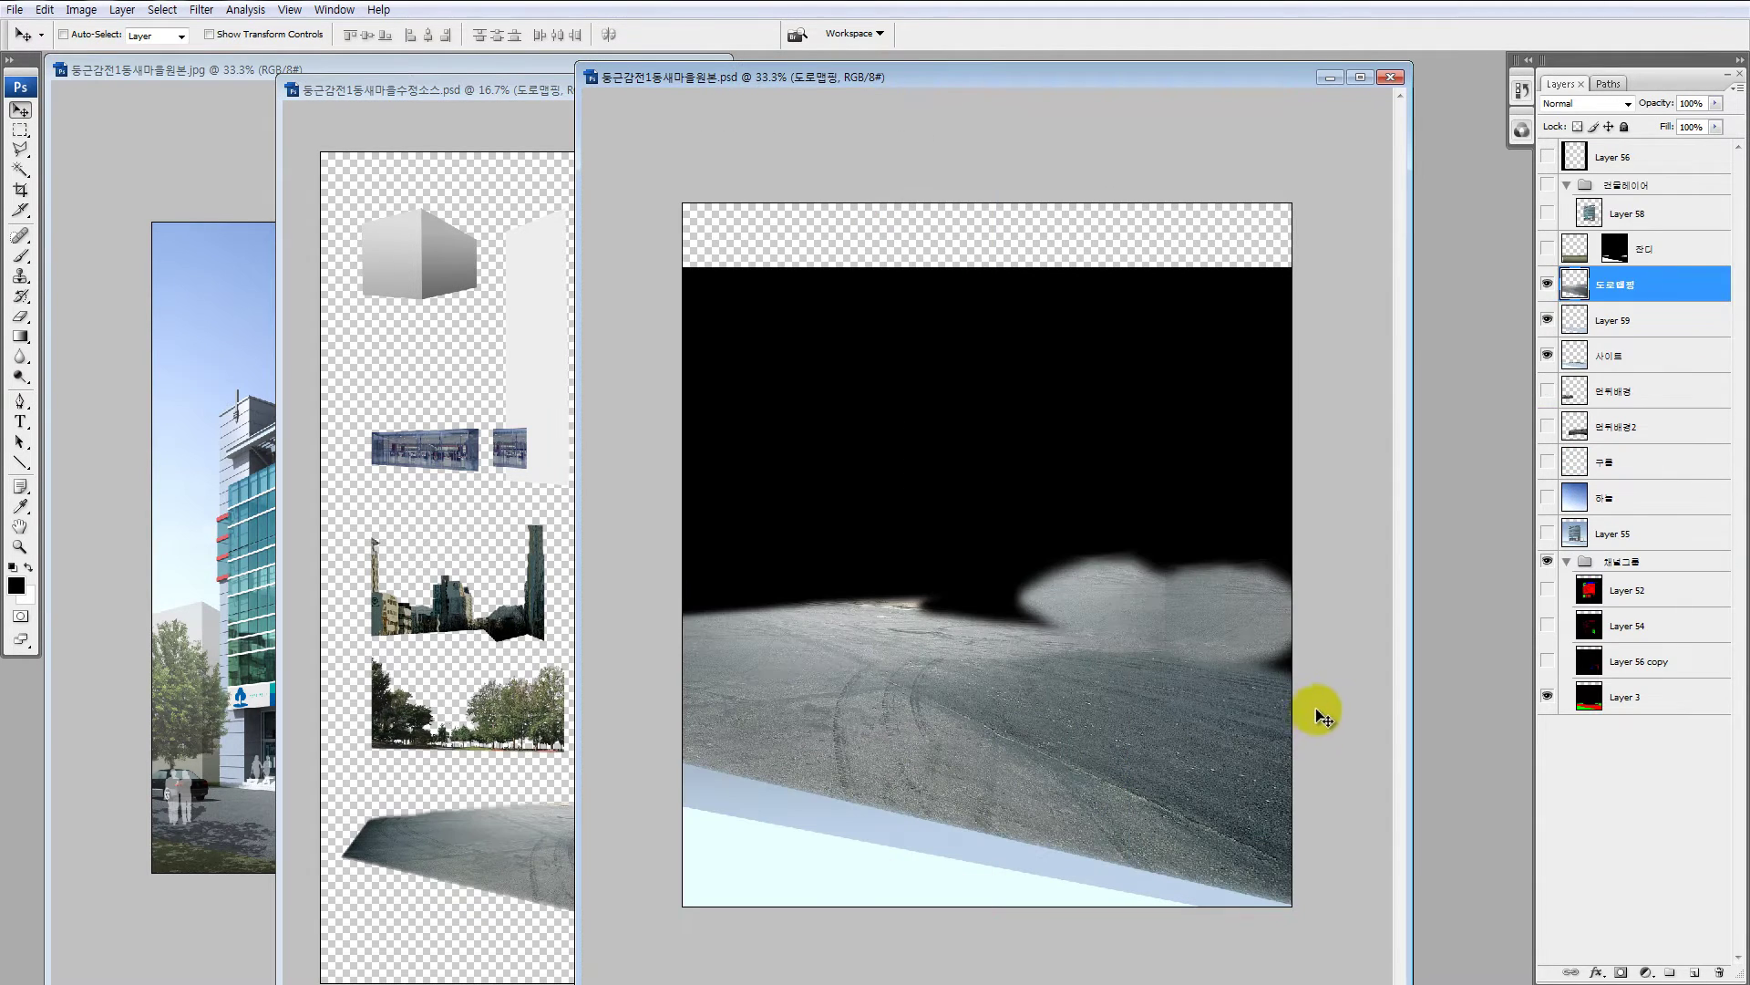
{"action": "key", "text": "ctrl+minus"}
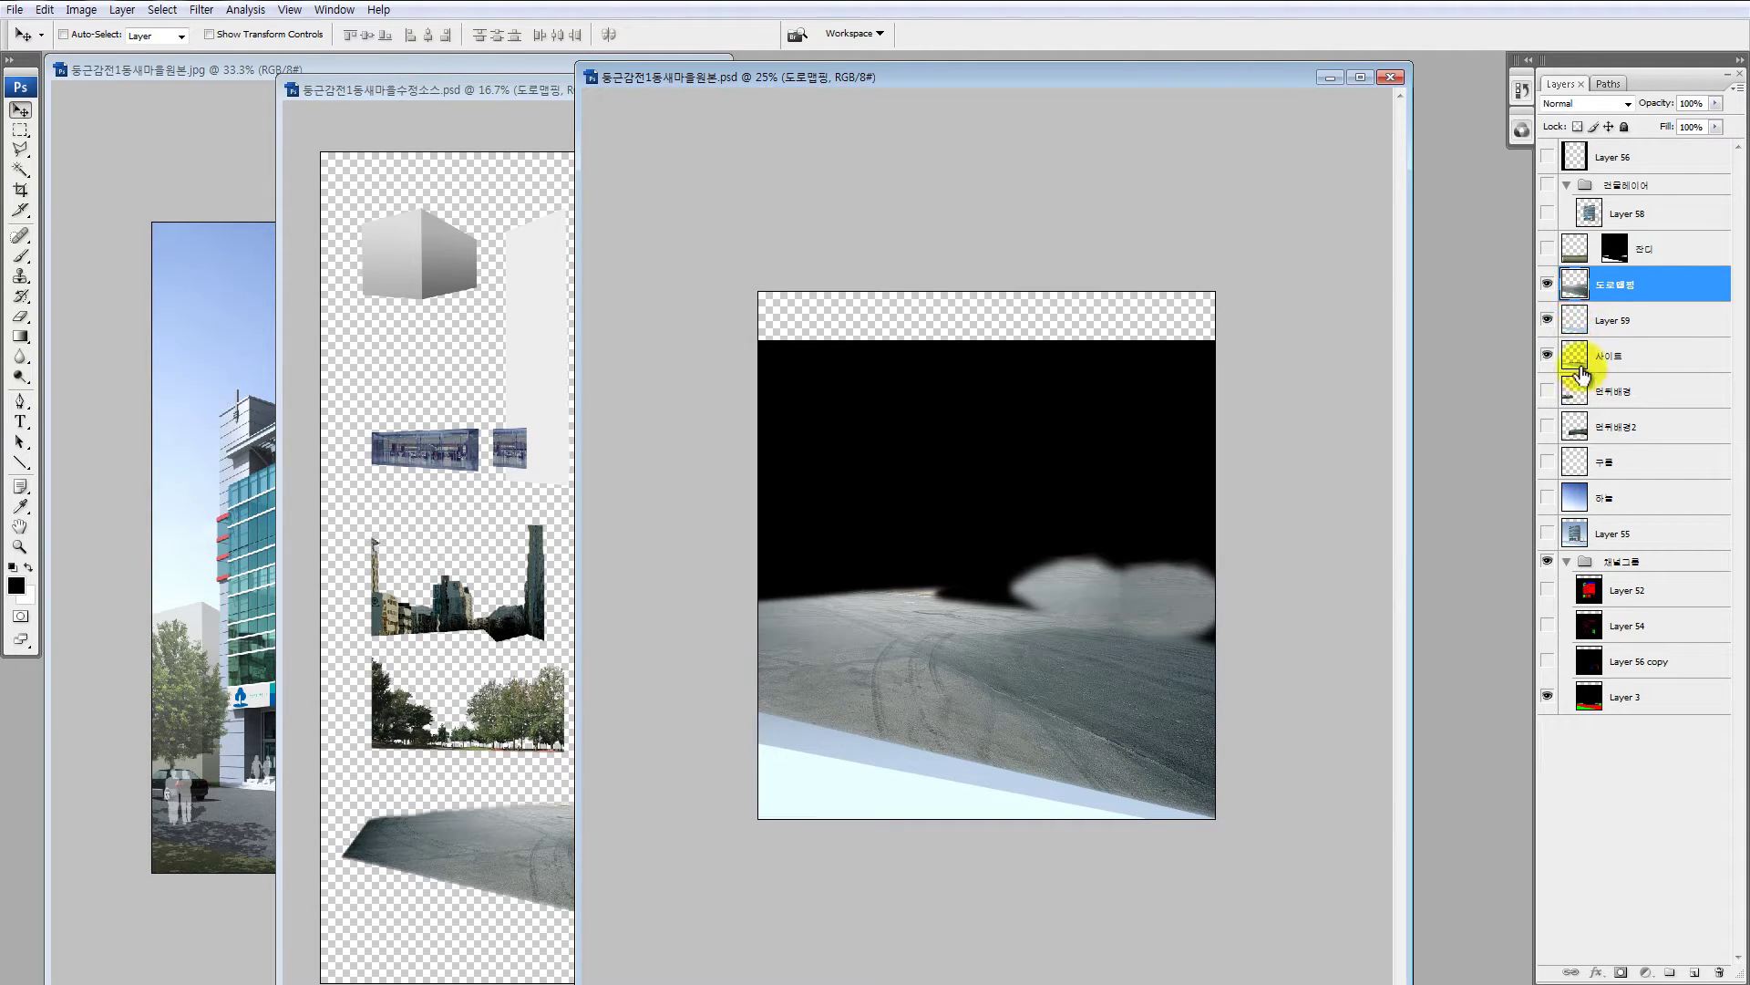
Step: Load Layer 59's road shape as a selection and add it as a layer mask on the 도로맵핑 layer
{"action": "left_click", "coordinate": [1548, 323]}
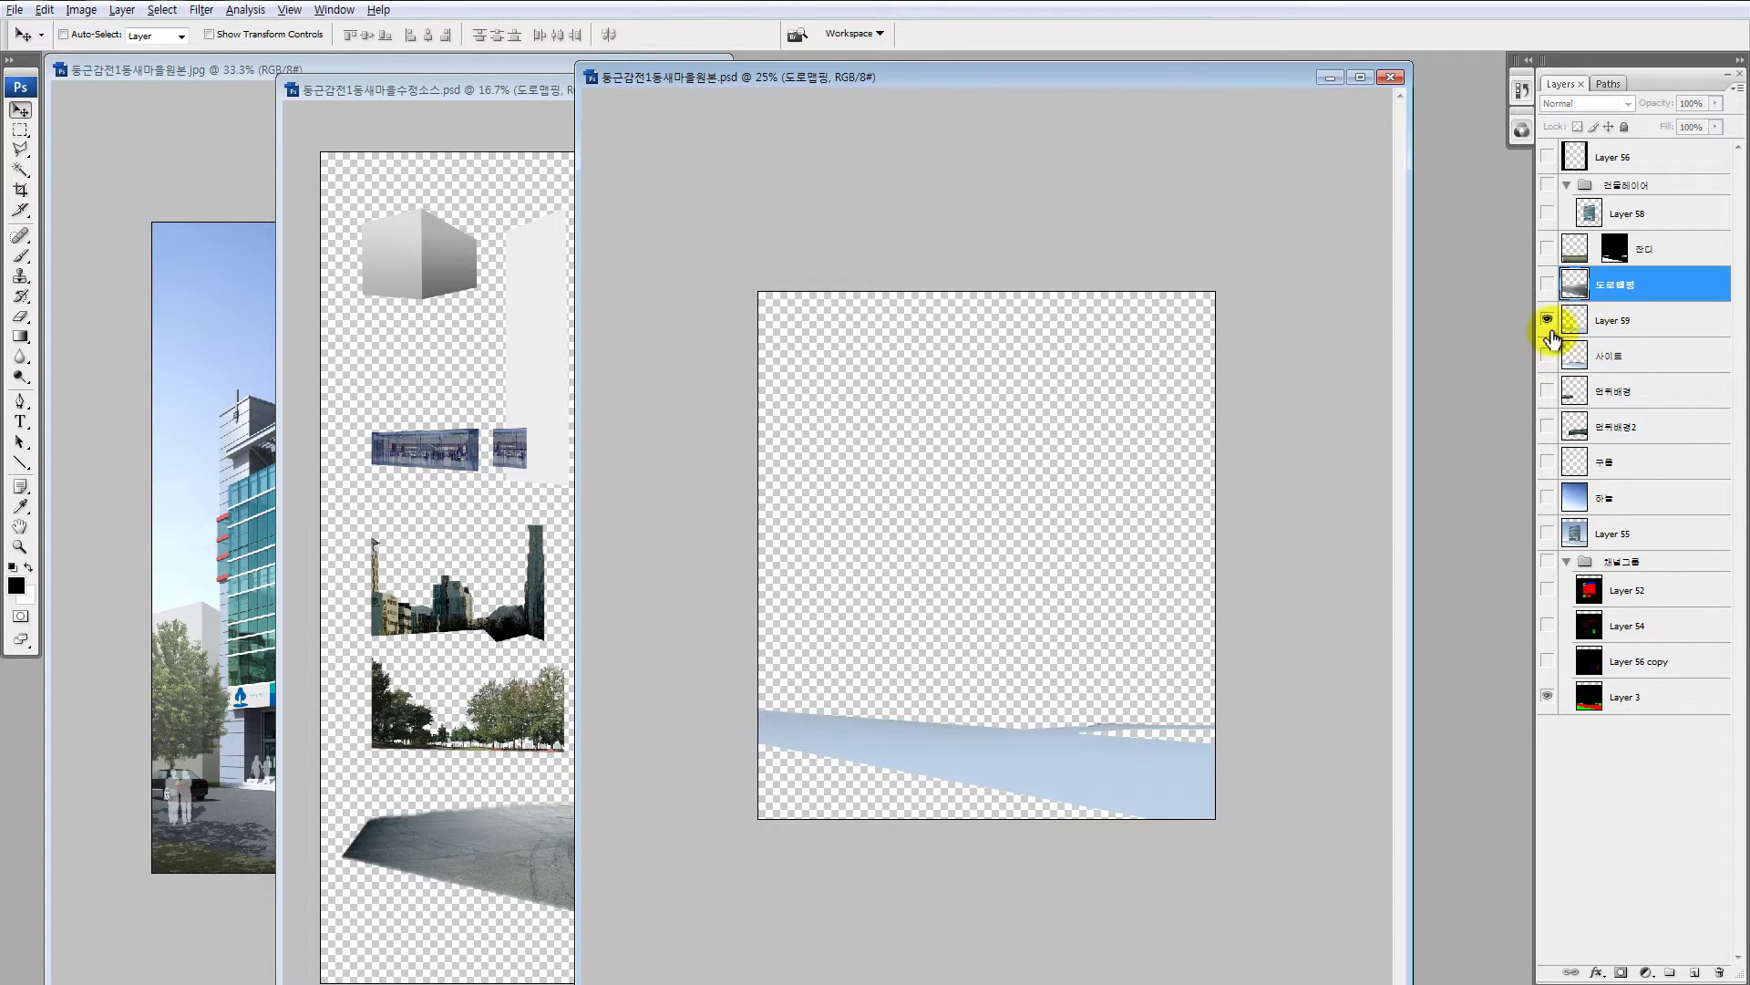
{"action": "left_click", "coordinate": [1548, 321]}
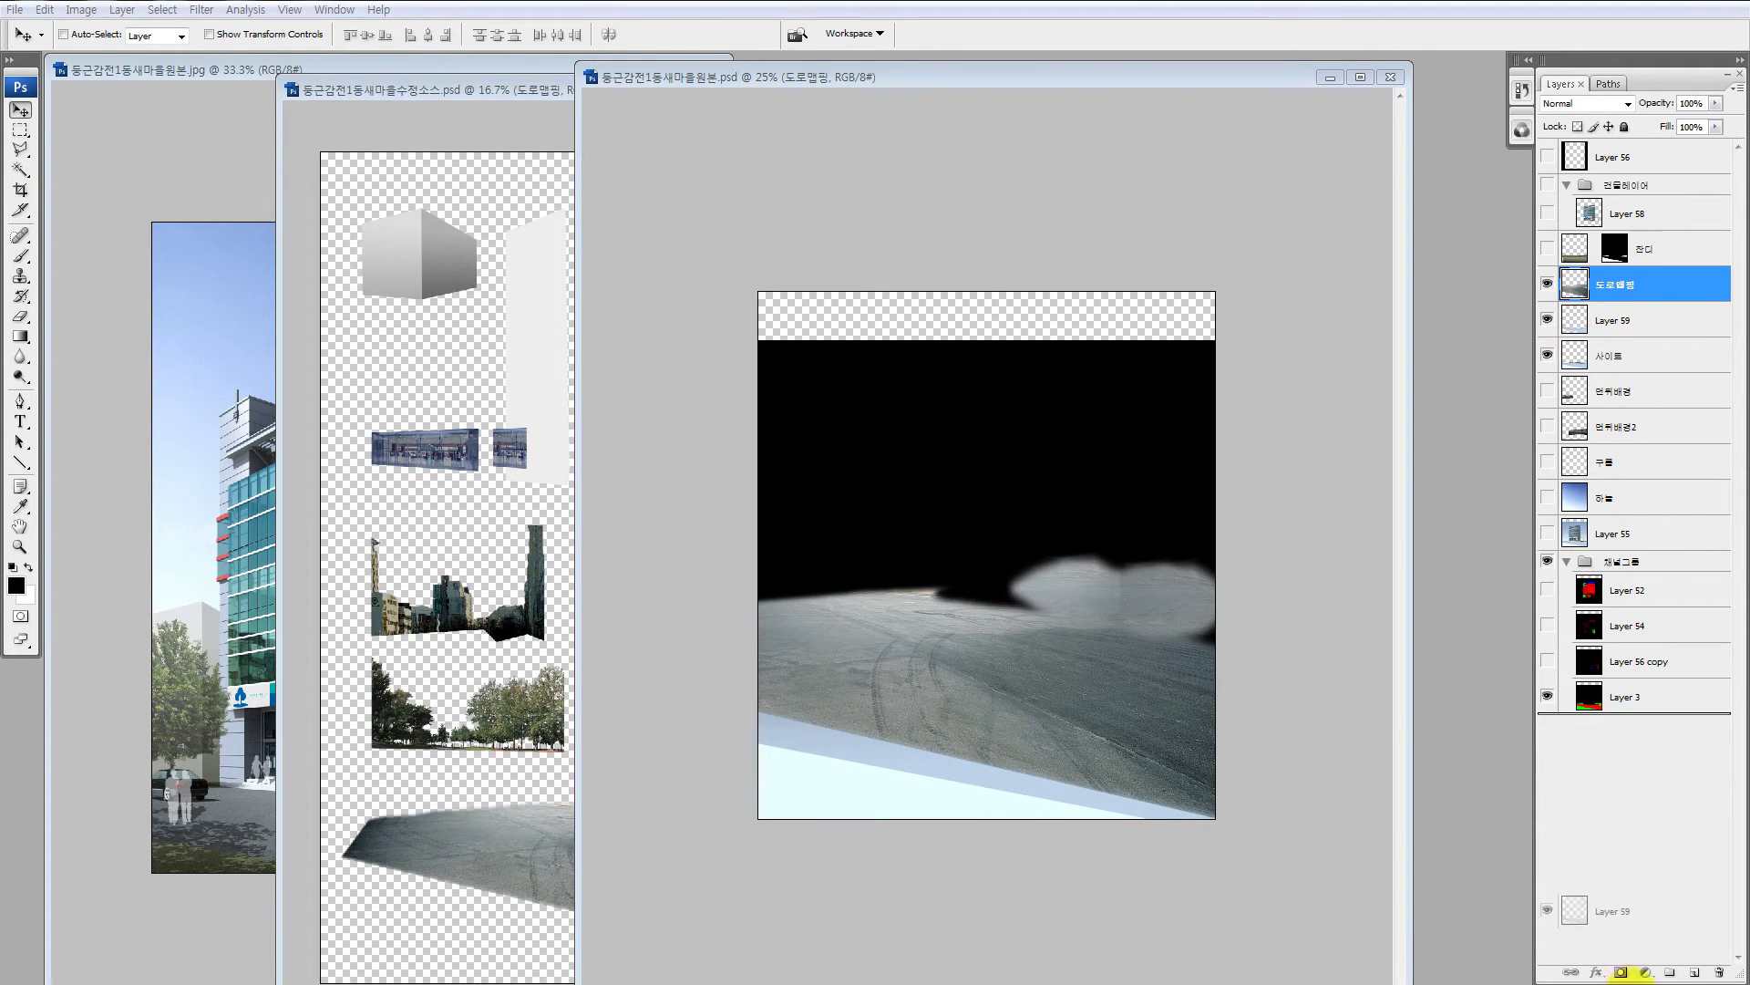
{"action": "left_click", "coordinate": [1620, 972]}
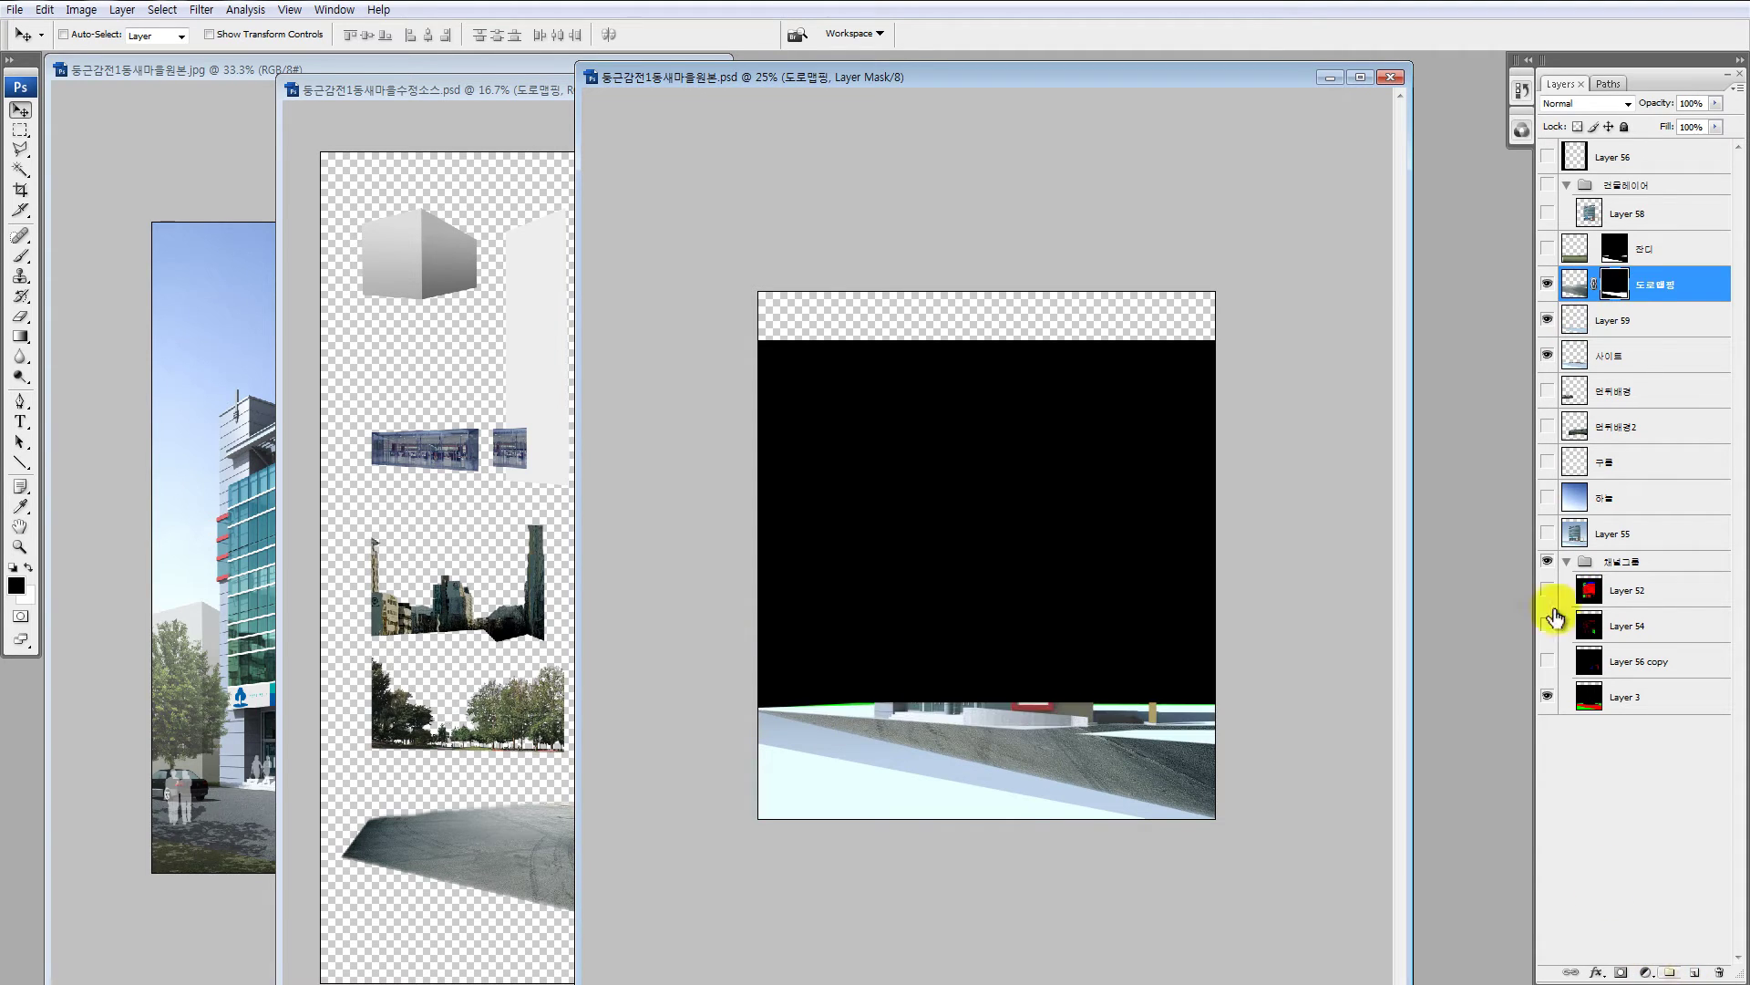
{"action": "key", "text": "ctrl+z"}
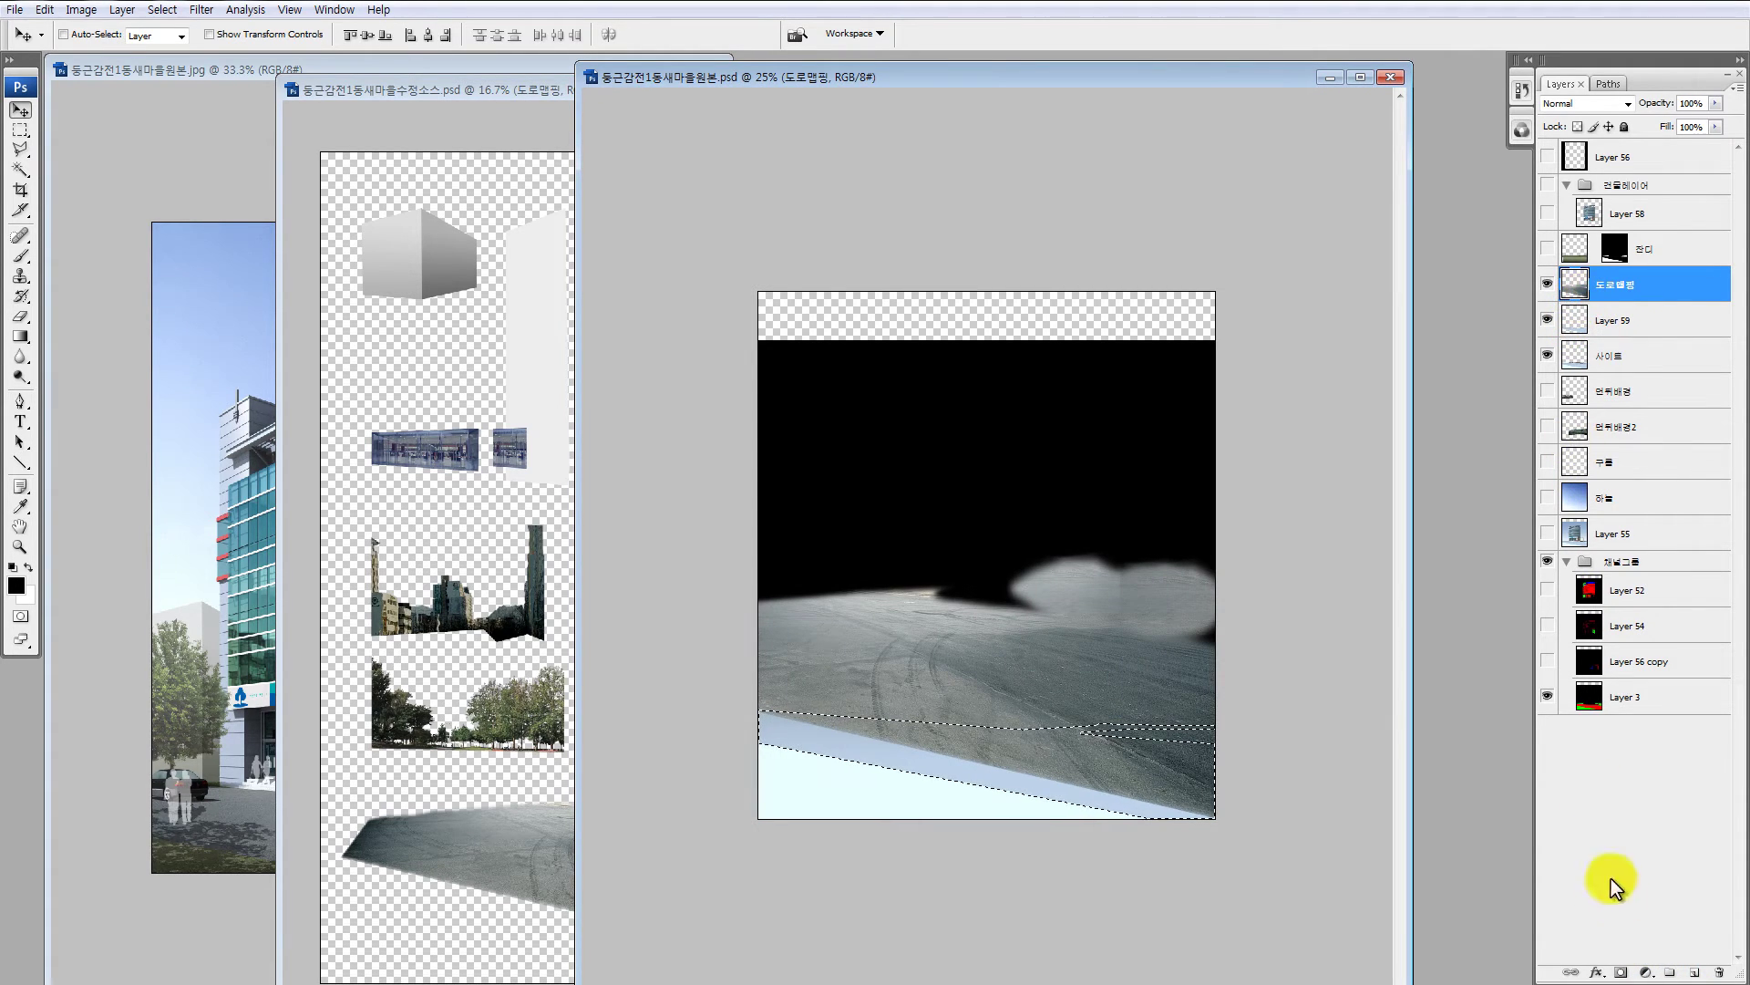
{"action": "left_click", "coordinate": [1621, 971]}
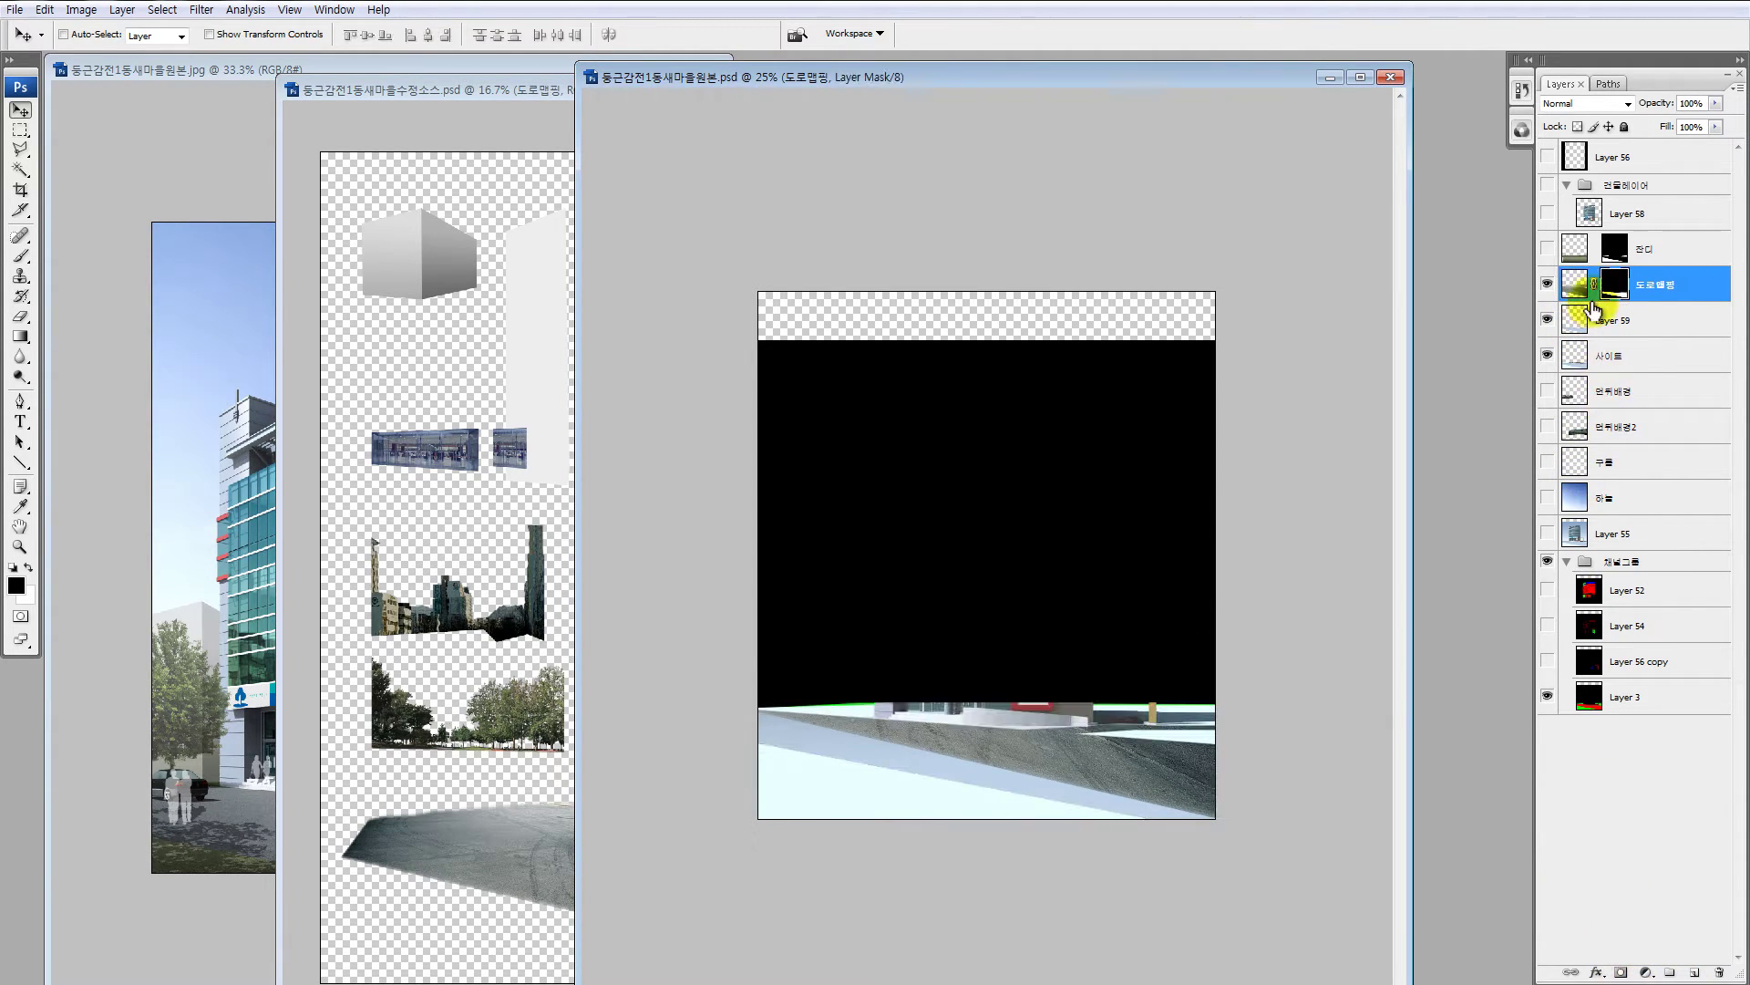
Step: Check Layer 59 by toggling its visibility, and merge it down into the 사이트 layer
{"action": "left_click", "coordinate": [1567, 324]}
{"action": "left_click", "coordinate": [1548, 320]}
{"action": "left_click", "coordinate": [1548, 320]}
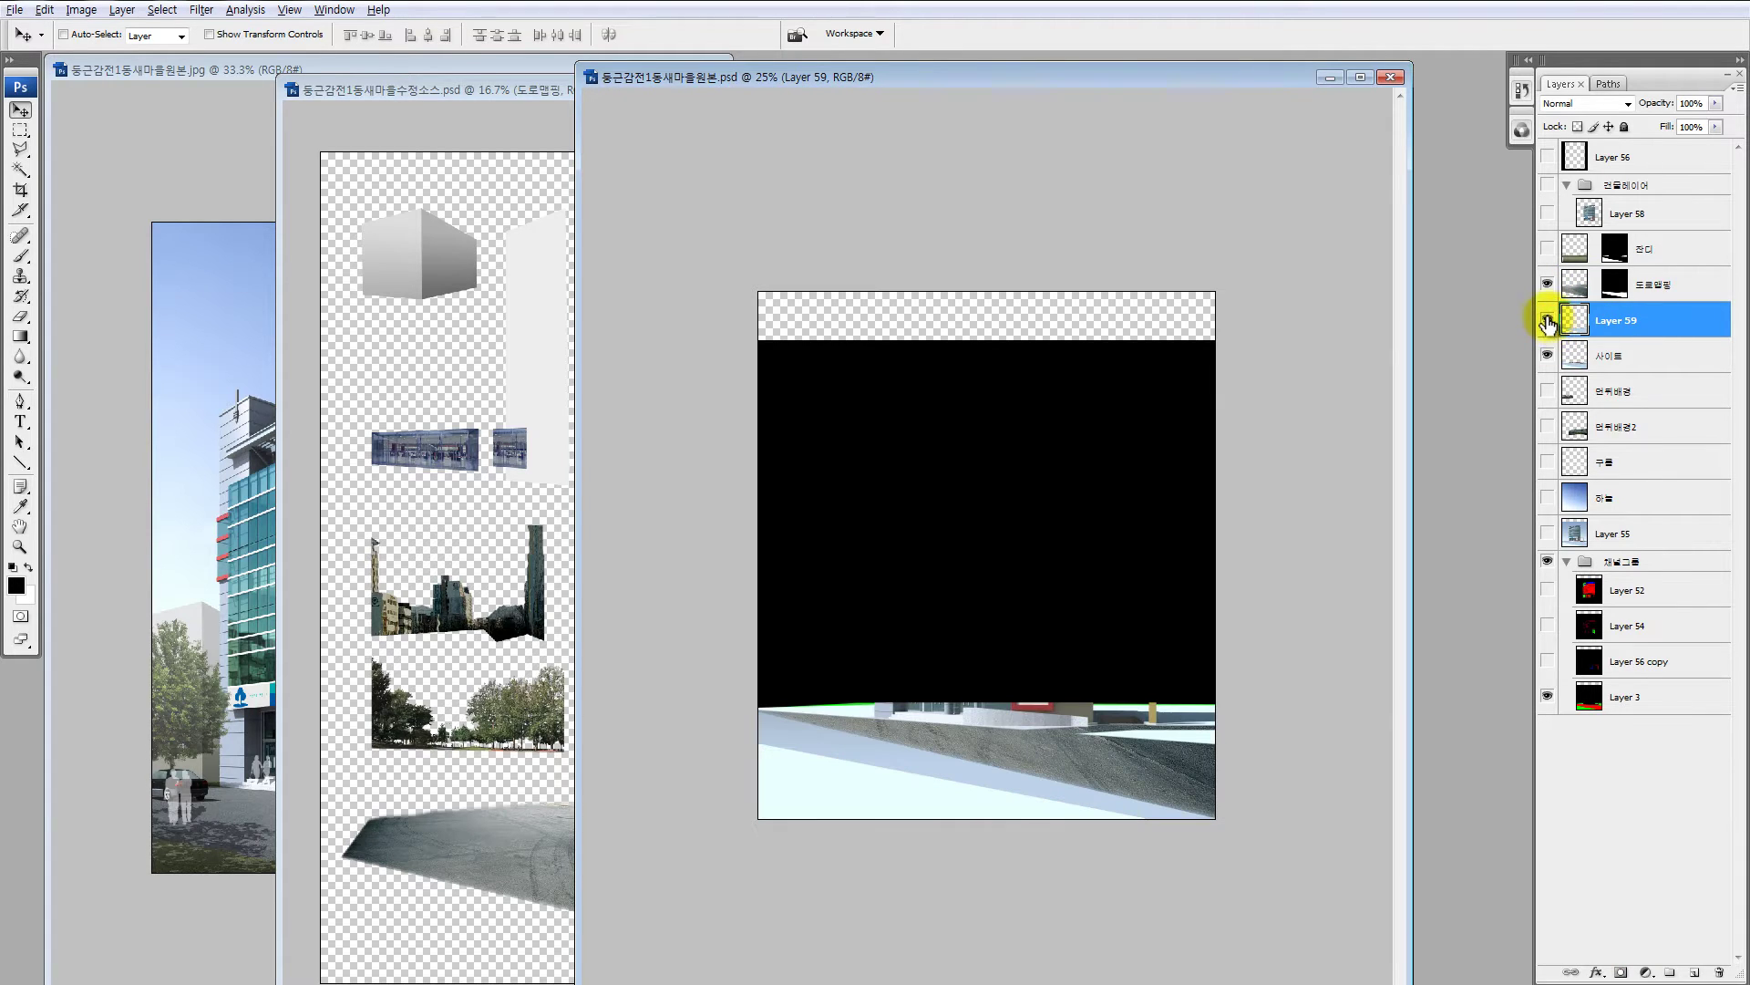
{"action": "left_click", "coordinate": [1548, 320]}
{"action": "key", "text": "ctrl+e"}
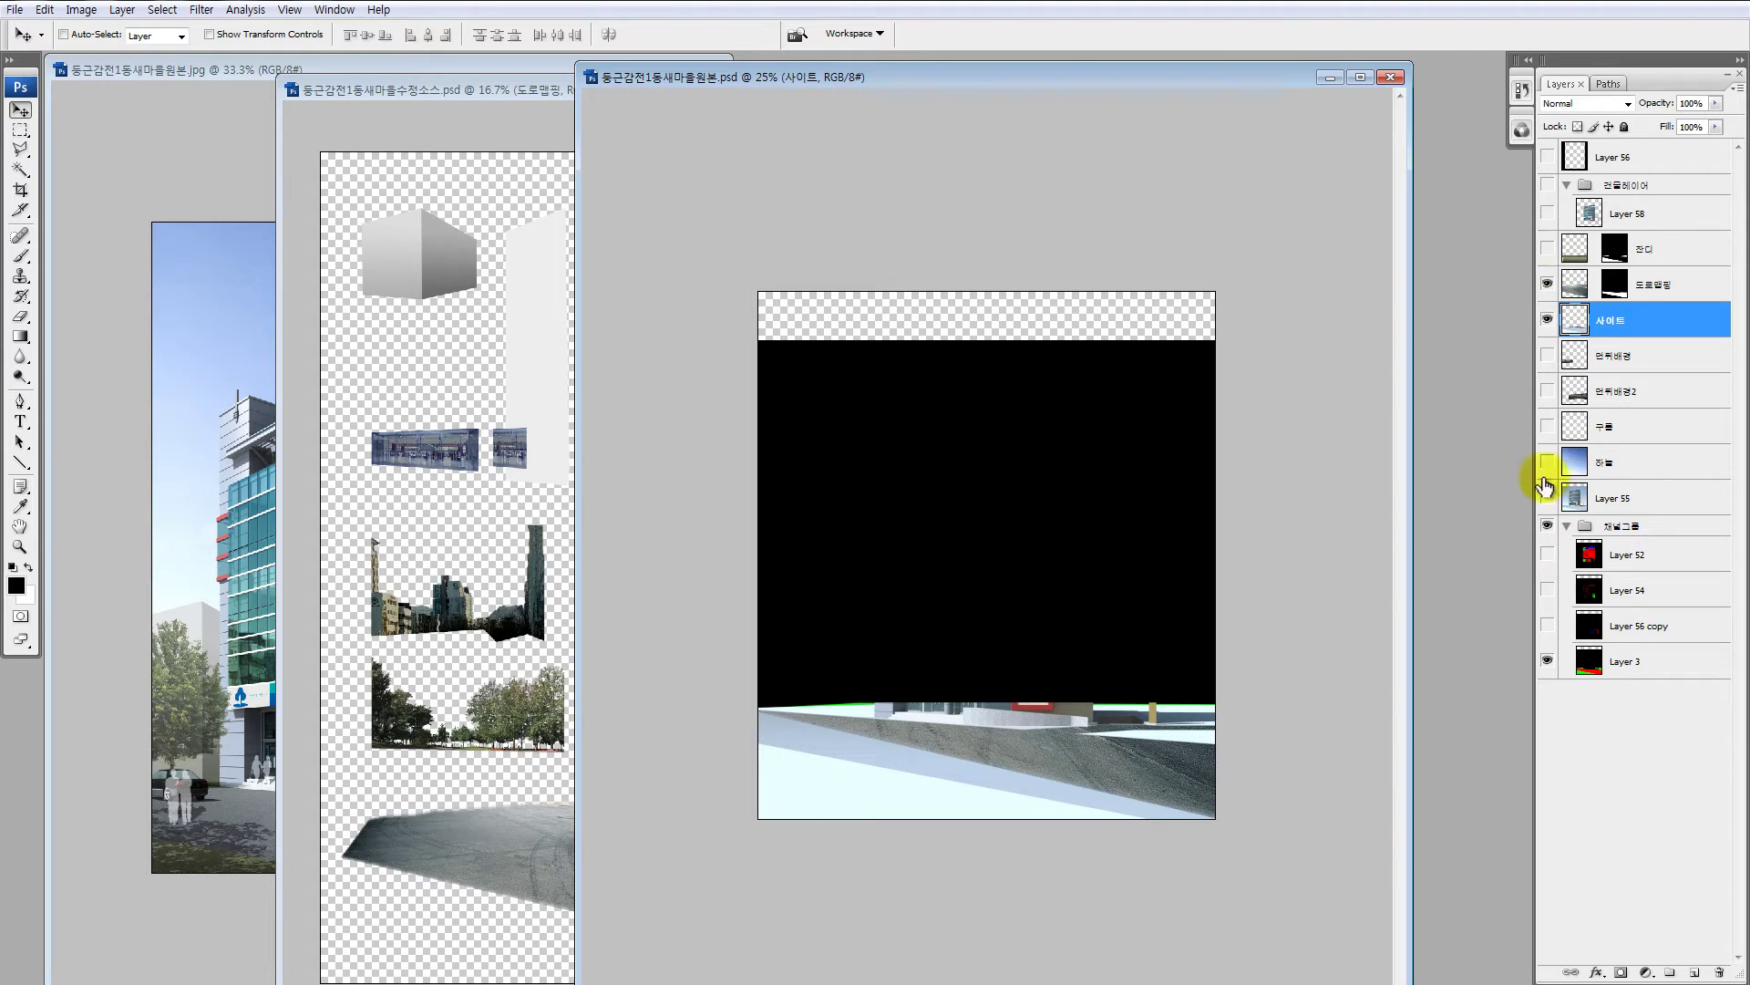
Step: Show all the hidden layers below 사이트, from the background layers down into 채널그룹, and collapse that group
{"action": "left_click_drag", "start_coordinate": [1547, 356], "coordinate": [1547, 622]}
{"action": "left_click", "coordinate": [1567, 526]}
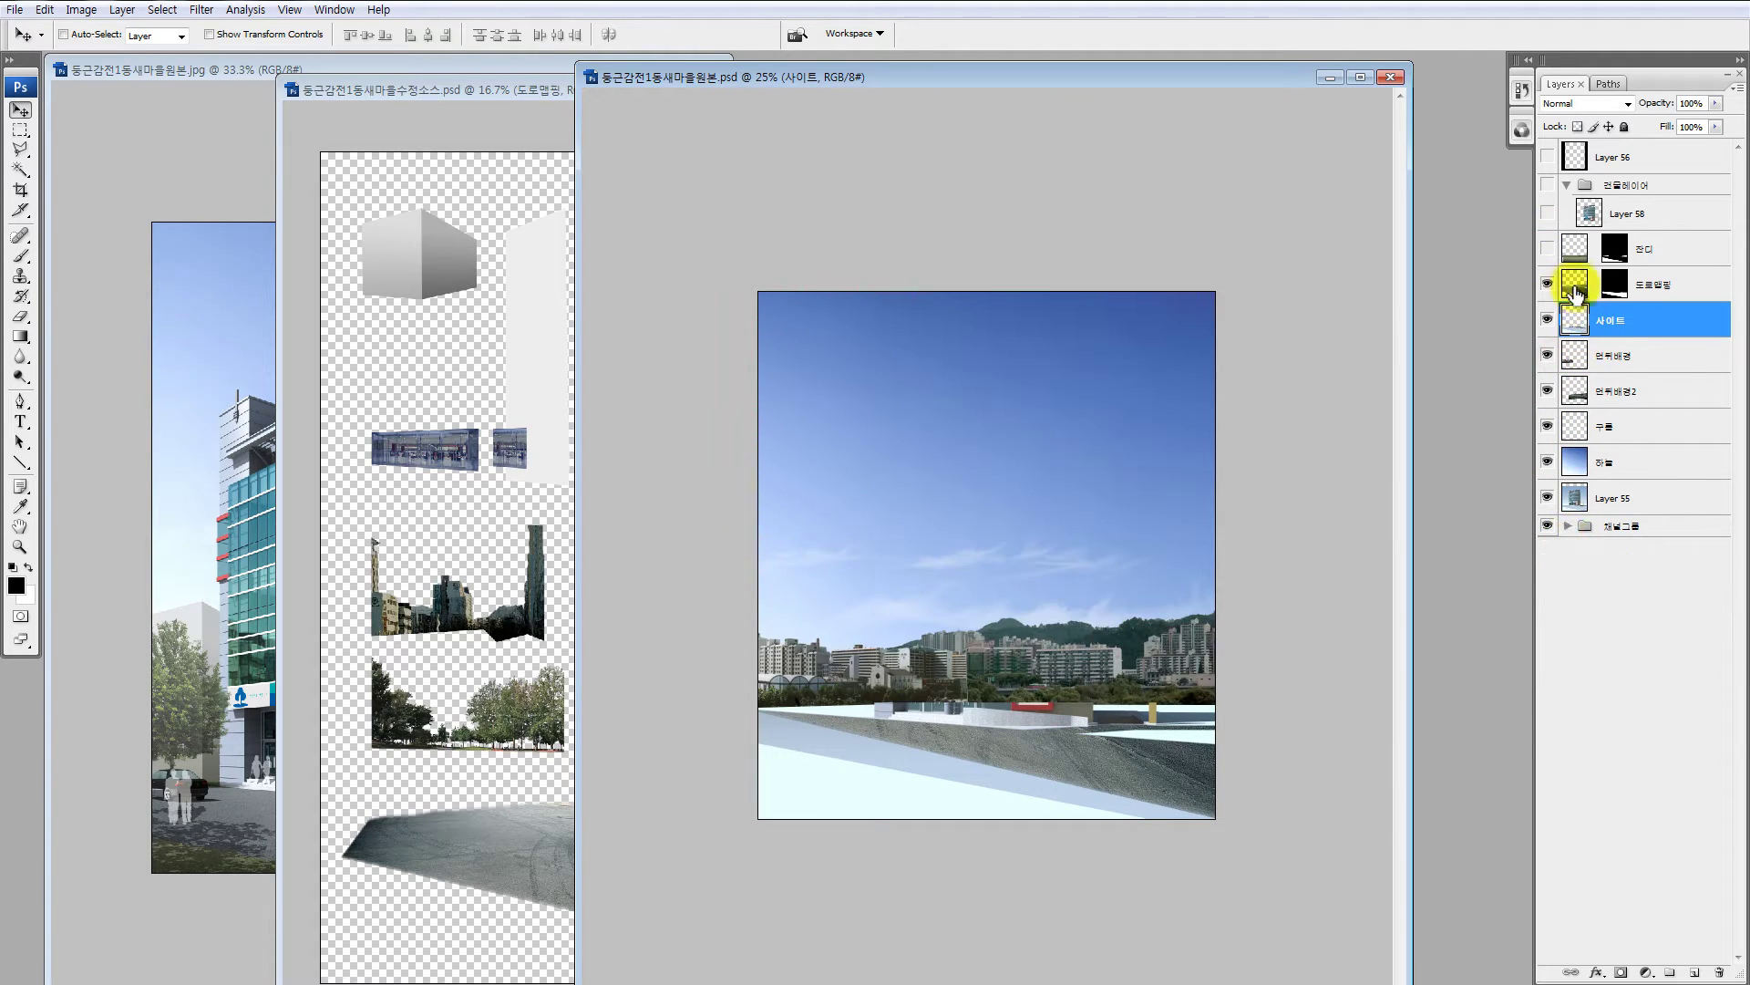
{"action": "left_click", "coordinate": [1574, 284]}
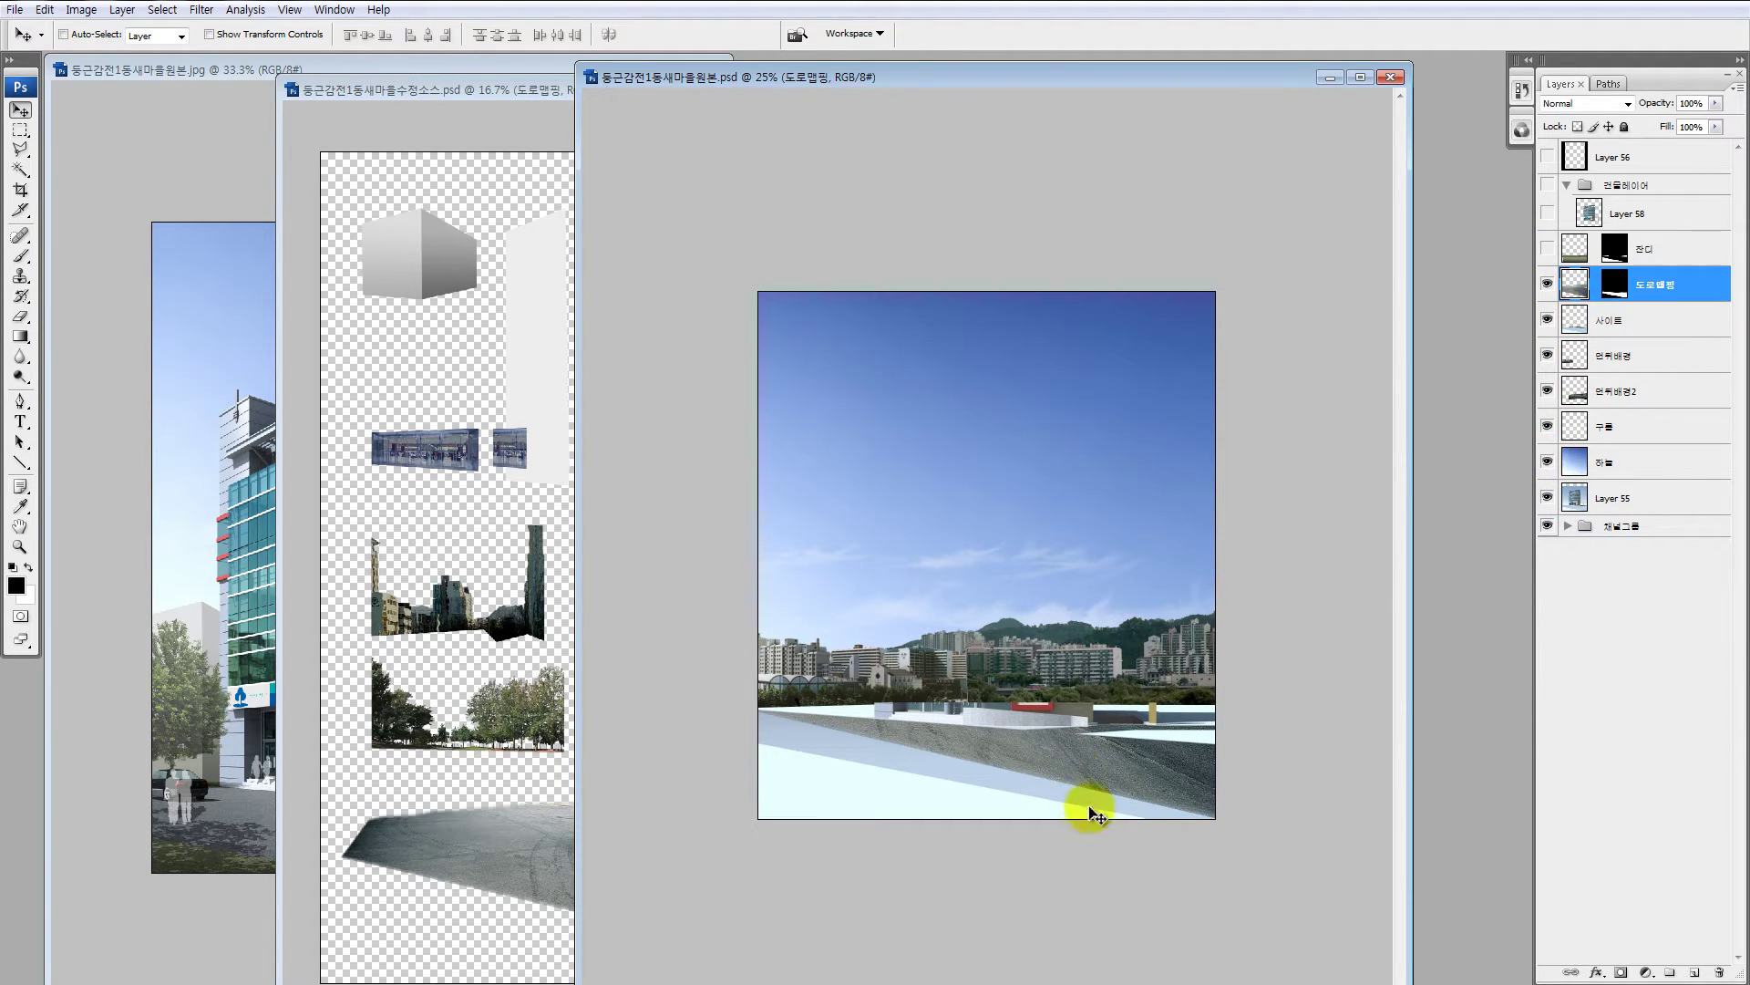
{"action": "left_click_drag", "start_coordinate": [1116, 757], "coordinate": [1139, 525]}
{"action": "key", "text": "ctrl+z"}
{"action": "left_click", "coordinate": [1595, 287]}
{"action": "key", "text": "ctrl+z"}
{"action": "left_click", "coordinate": [1593, 286]}
{"action": "left_click", "coordinate": [1578, 326]}
{"action": "left_click", "coordinate": [1621, 971], "text": "alt"}
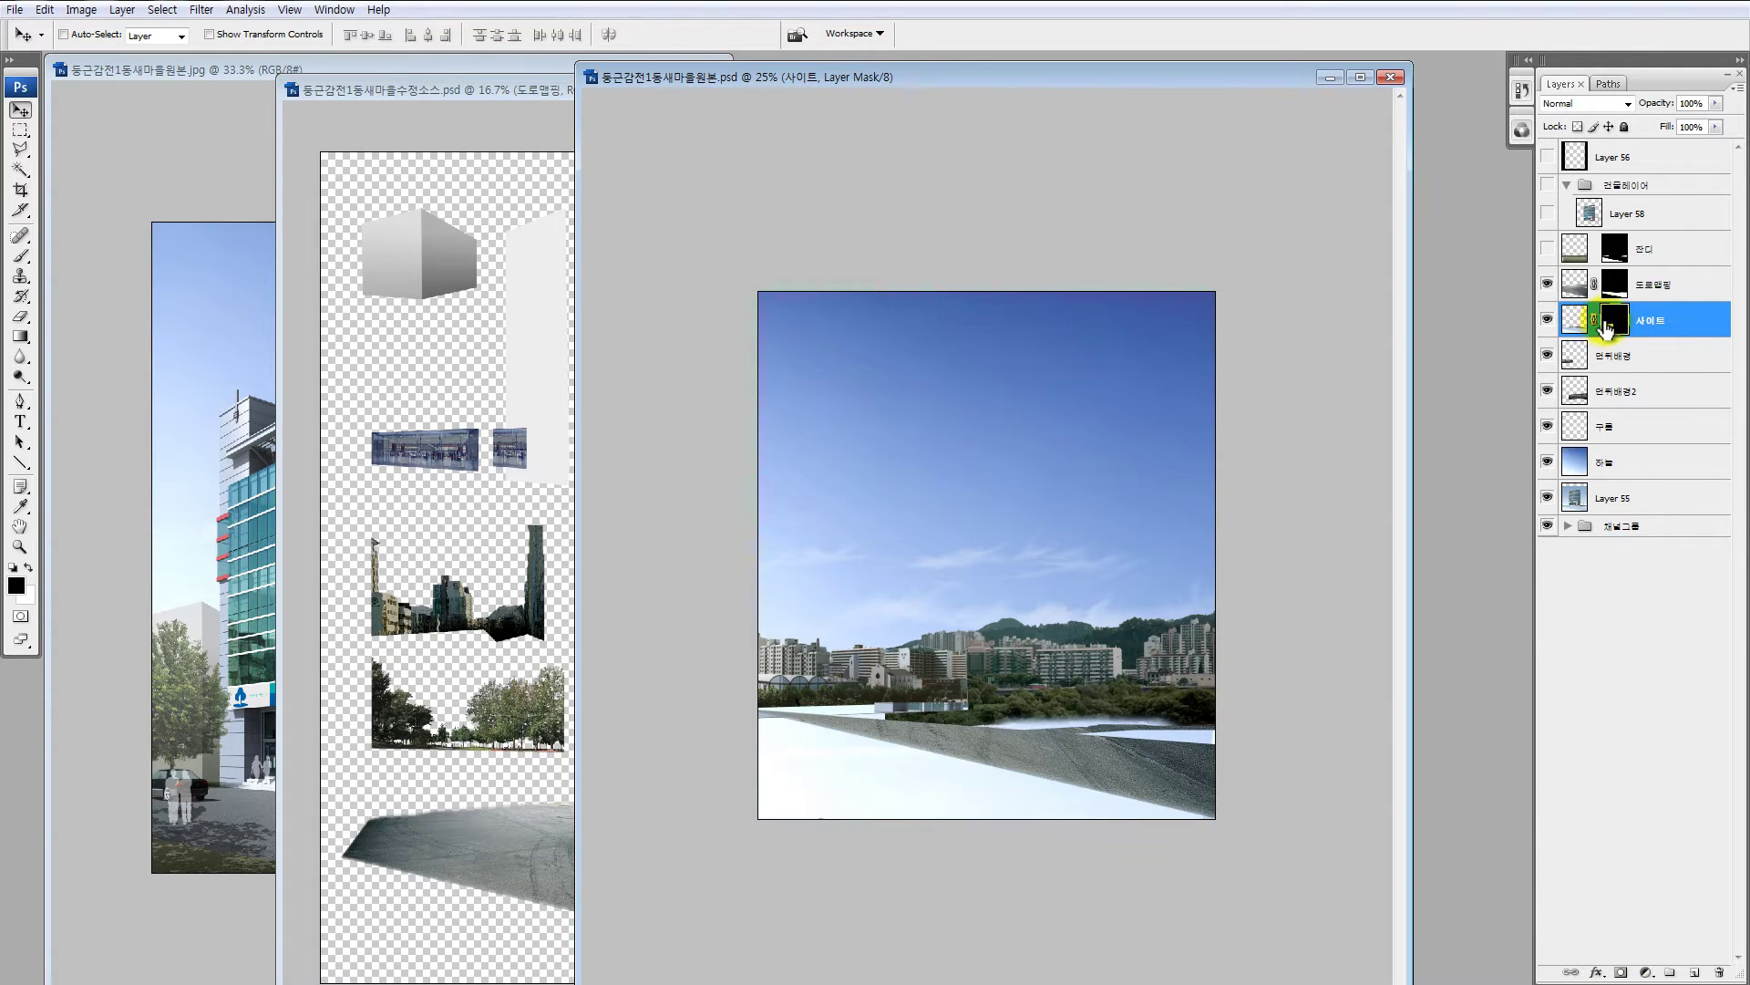
{"action": "left_click_drag", "start_coordinate": [1598, 326], "coordinate": [1600, 290]}
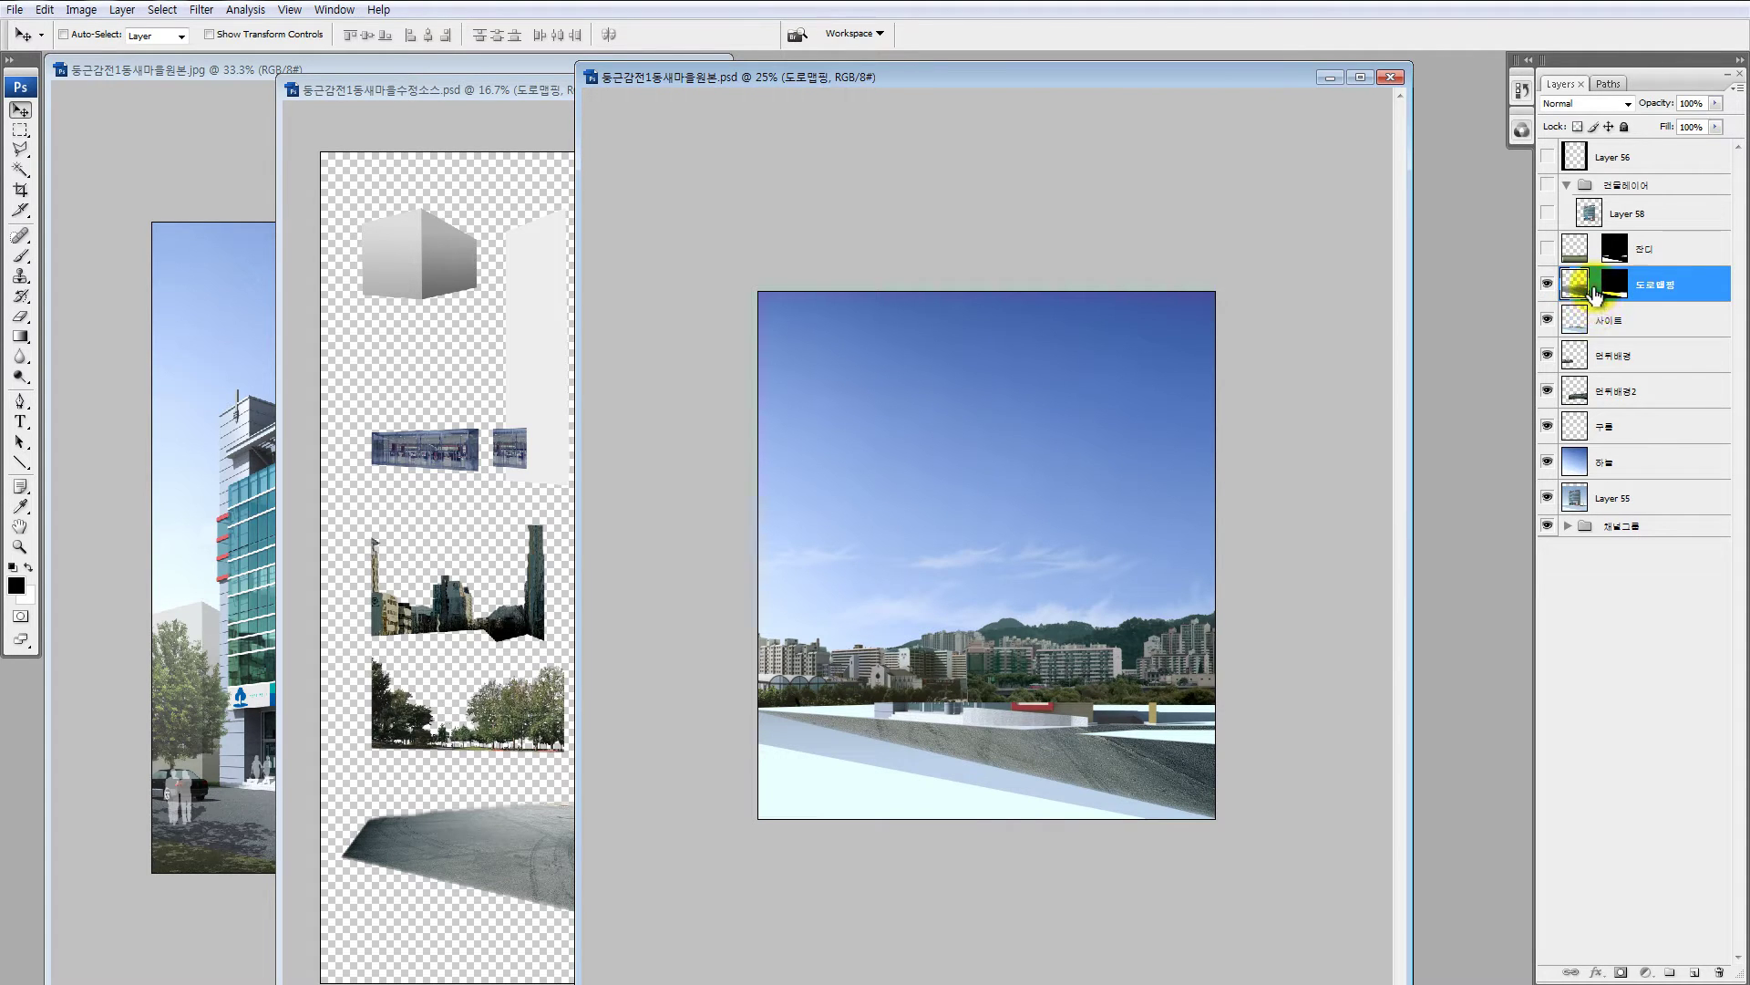
Step: Move the 도로맵핑 texture down within its mask to cover the road, and show the hidden layers from Layer 56 down to 잔디
{"action": "left_click_drag", "start_coordinate": [1055, 734], "coordinate": [1057, 807]}
{"action": "right_click", "coordinate": [1551, 249]}
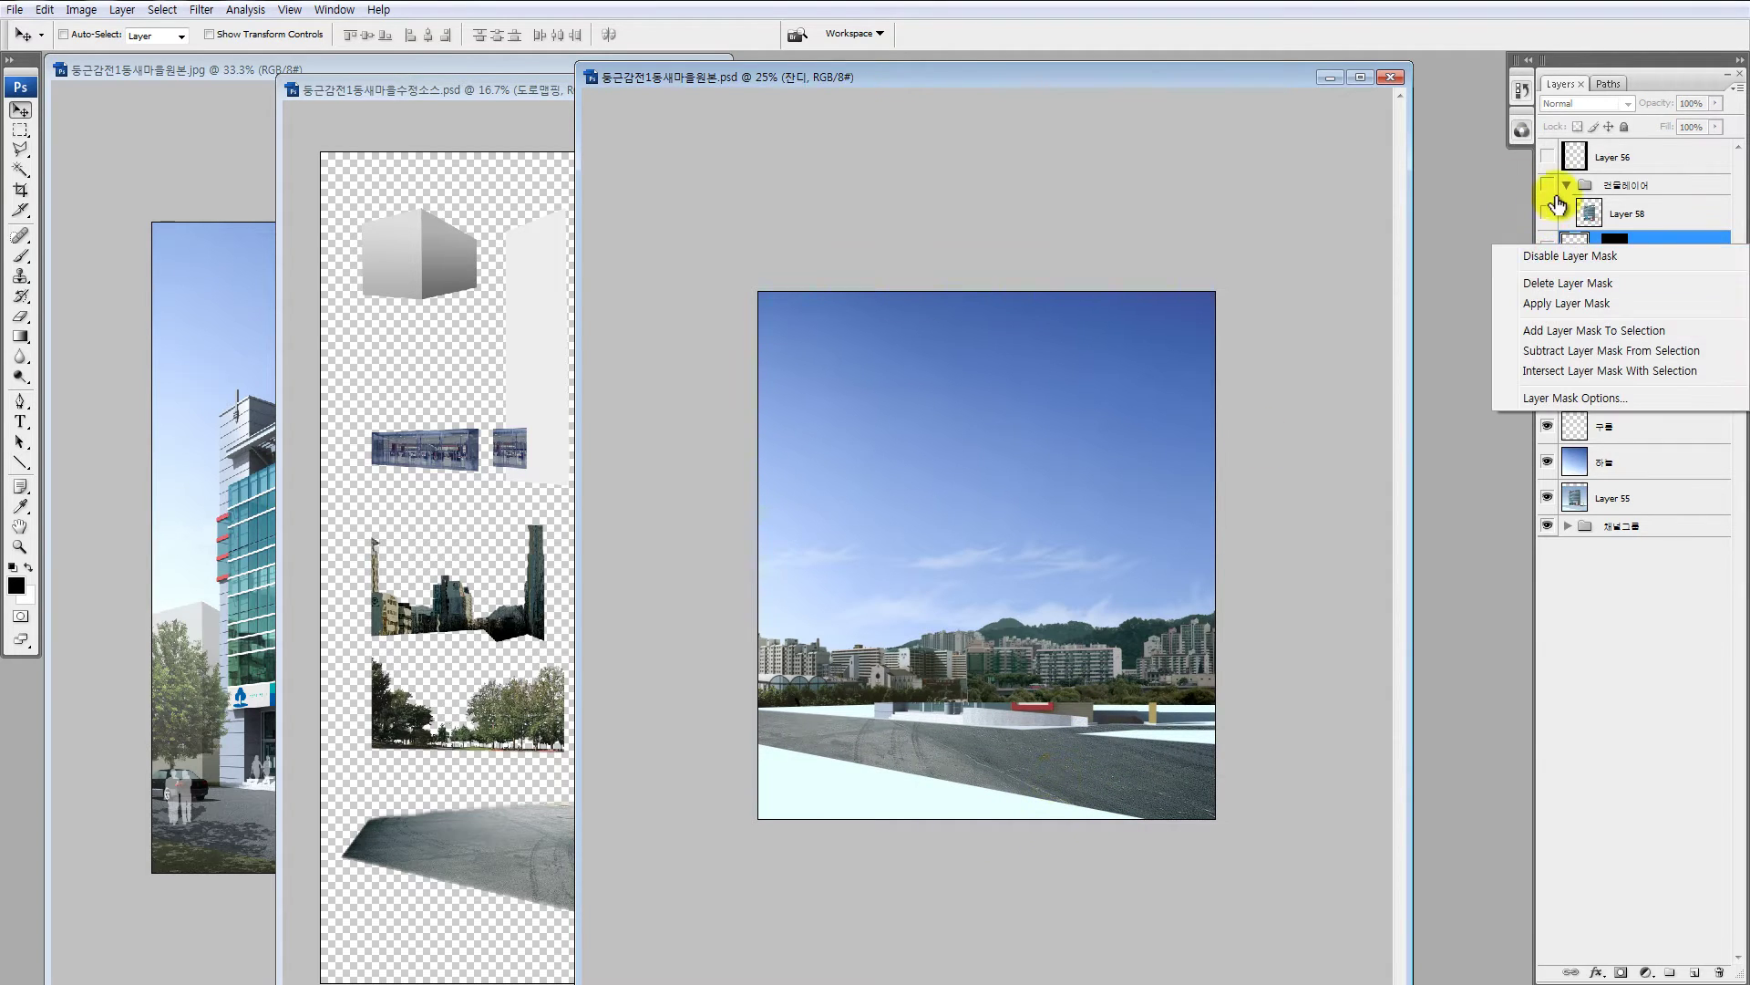
{"action": "left_click_drag", "start_coordinate": [1548, 157], "coordinate": [1547, 269]}
{"action": "left_click", "coordinate": [1579, 294]}
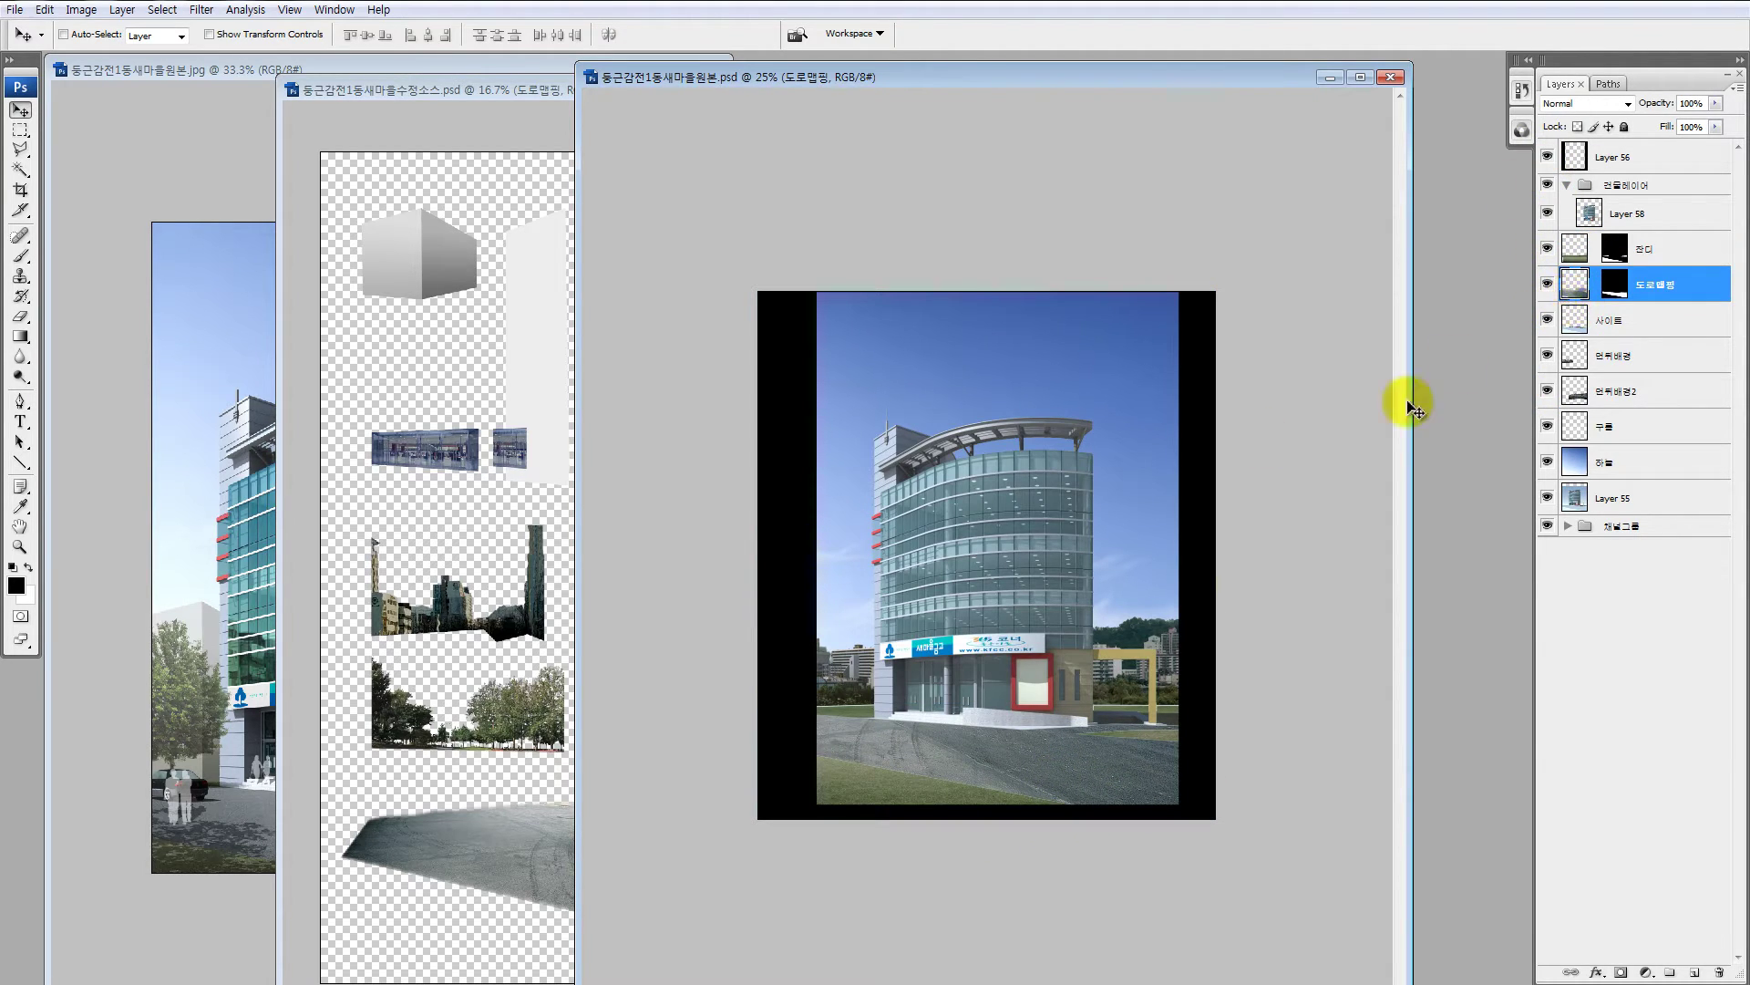
{"action": "left_click_drag", "start_coordinate": [1146, 770], "coordinate": [1201, 833]}
{"action": "key", "text": "z"}
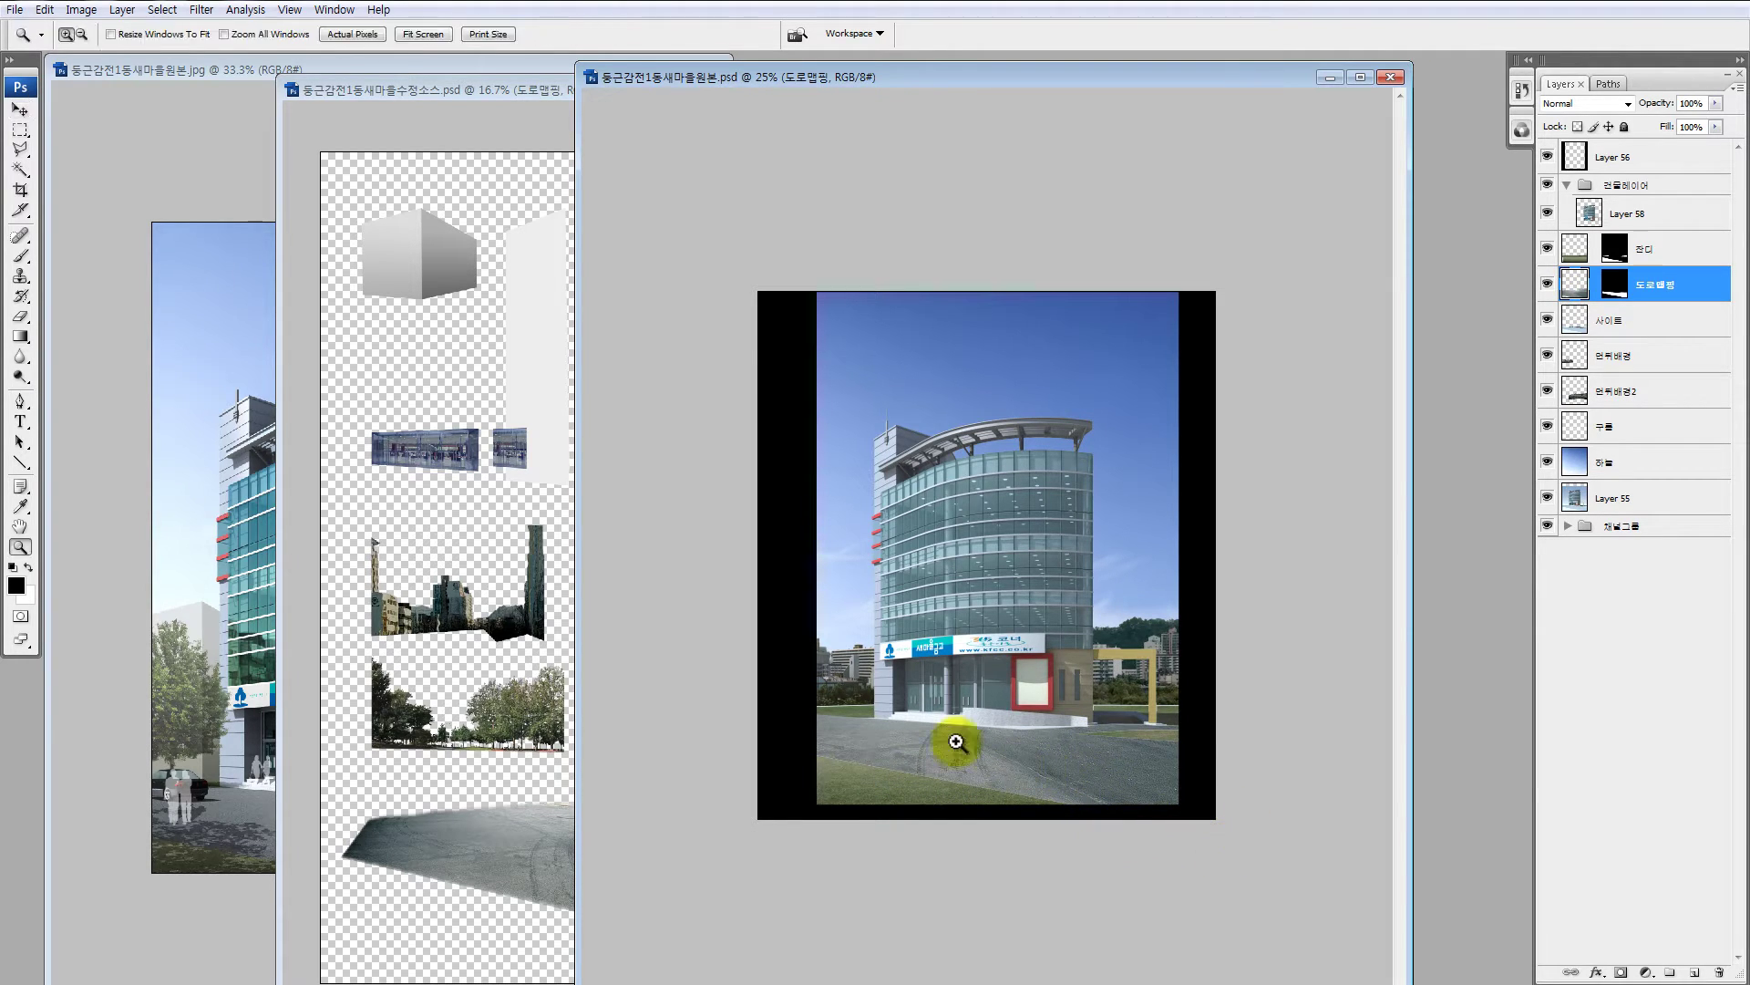
{"action": "key", "text": "l"}
{"action": "left_click", "coordinate": [911, 681]}
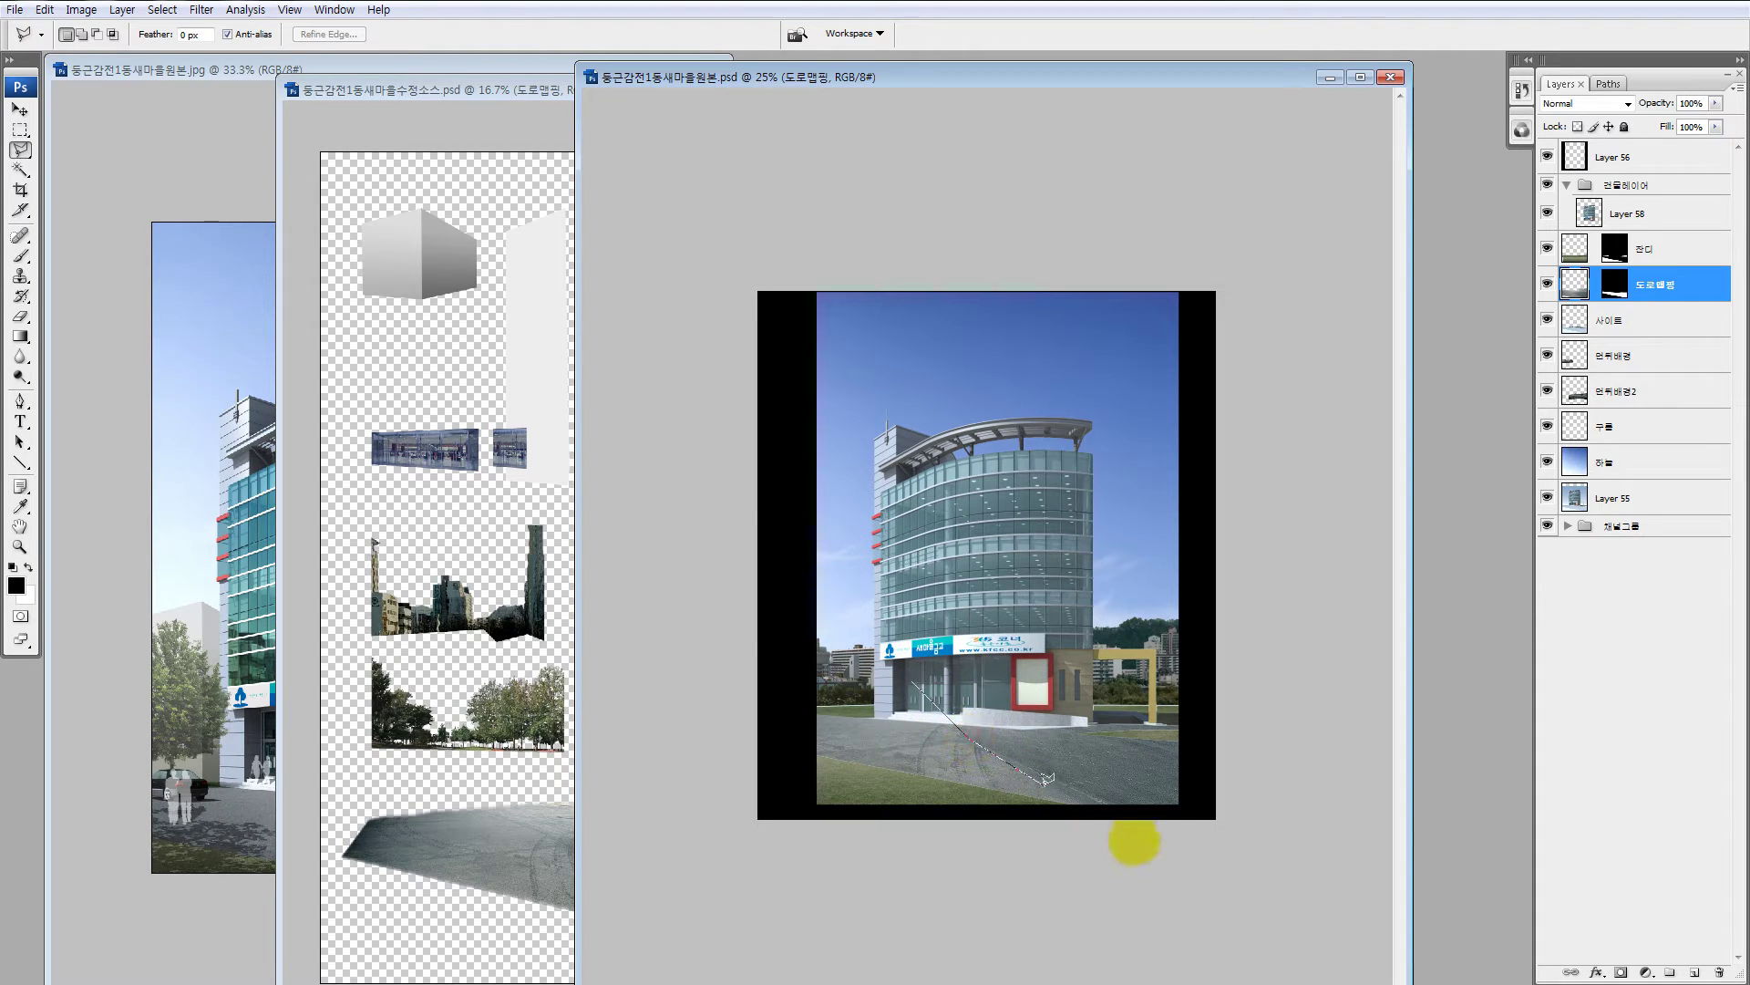
{"action": "left_click", "coordinate": [1194, 846]}
{"action": "left_click", "coordinate": [1270, 832]}
{"action": "left_click", "coordinate": [1275, 516]}
{"action": "left_click", "coordinate": [913, 681]}
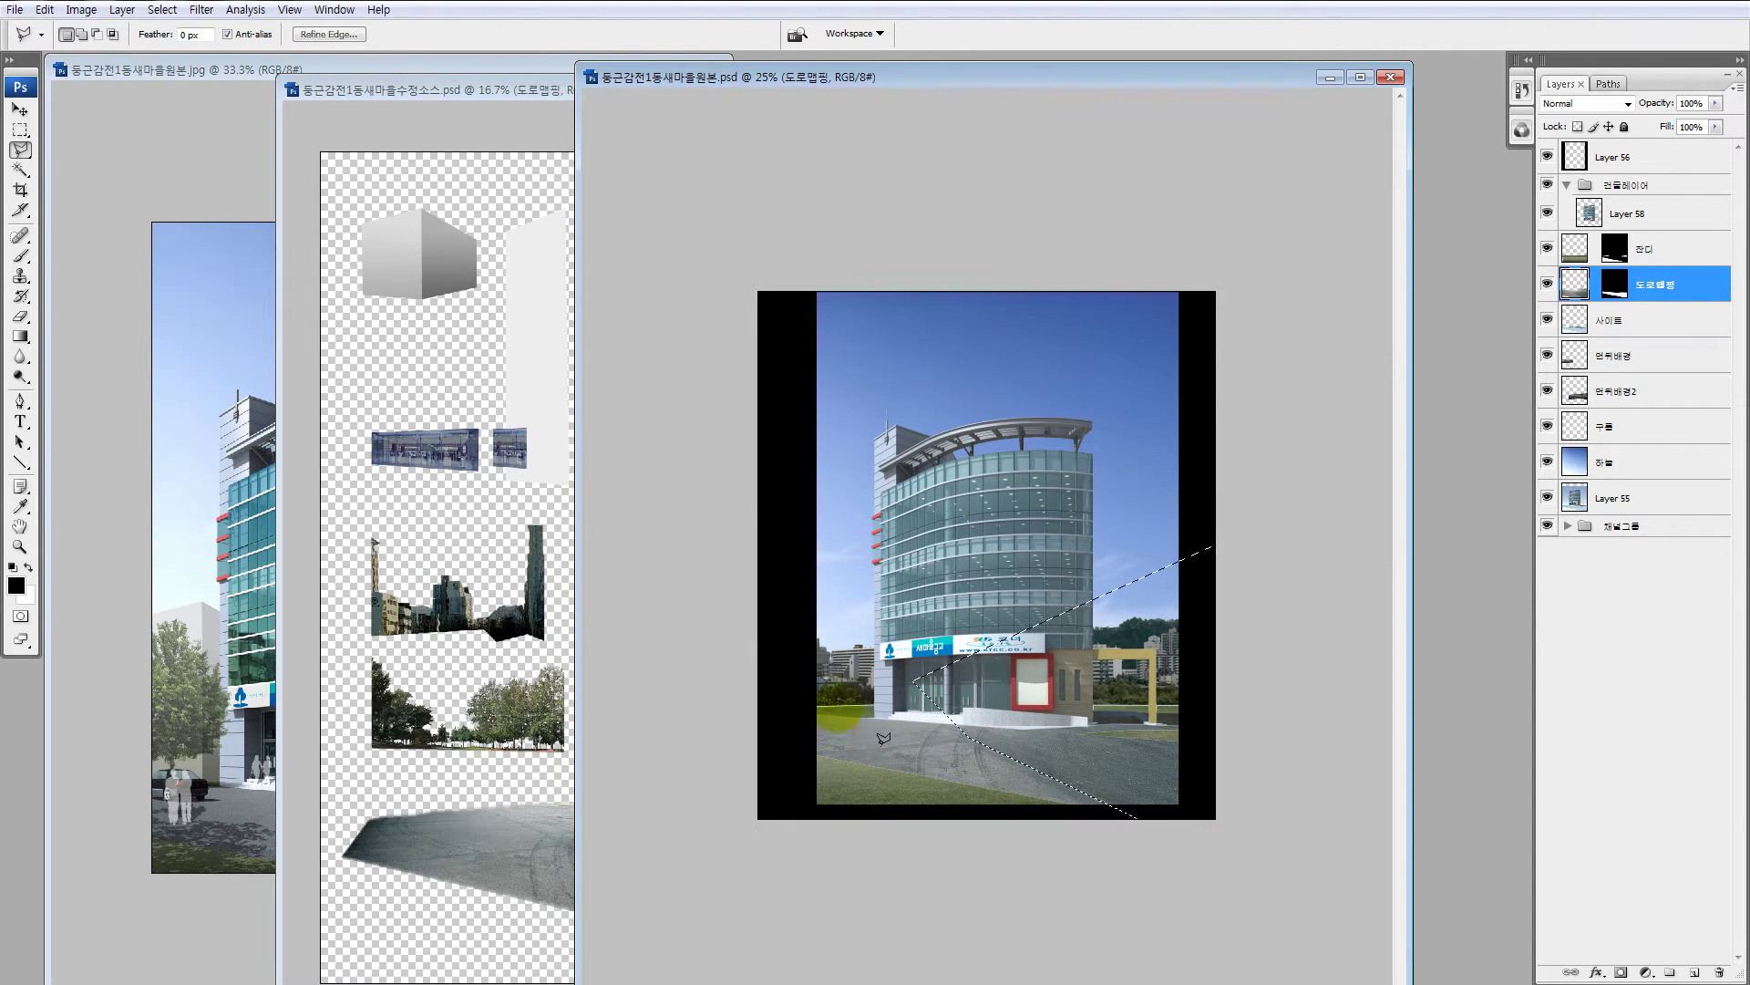
{"action": "left_click", "coordinate": [798, 674], "text": "shift"}
{"action": "left_click", "coordinate": [777, 731]}
{"action": "left_click", "coordinate": [1188, 832]}
{"action": "left_click", "coordinate": [1057, 908]}
{"action": "left_click", "coordinate": [848, 918]}
{"action": "double_click", "coordinate": [654, 814]}
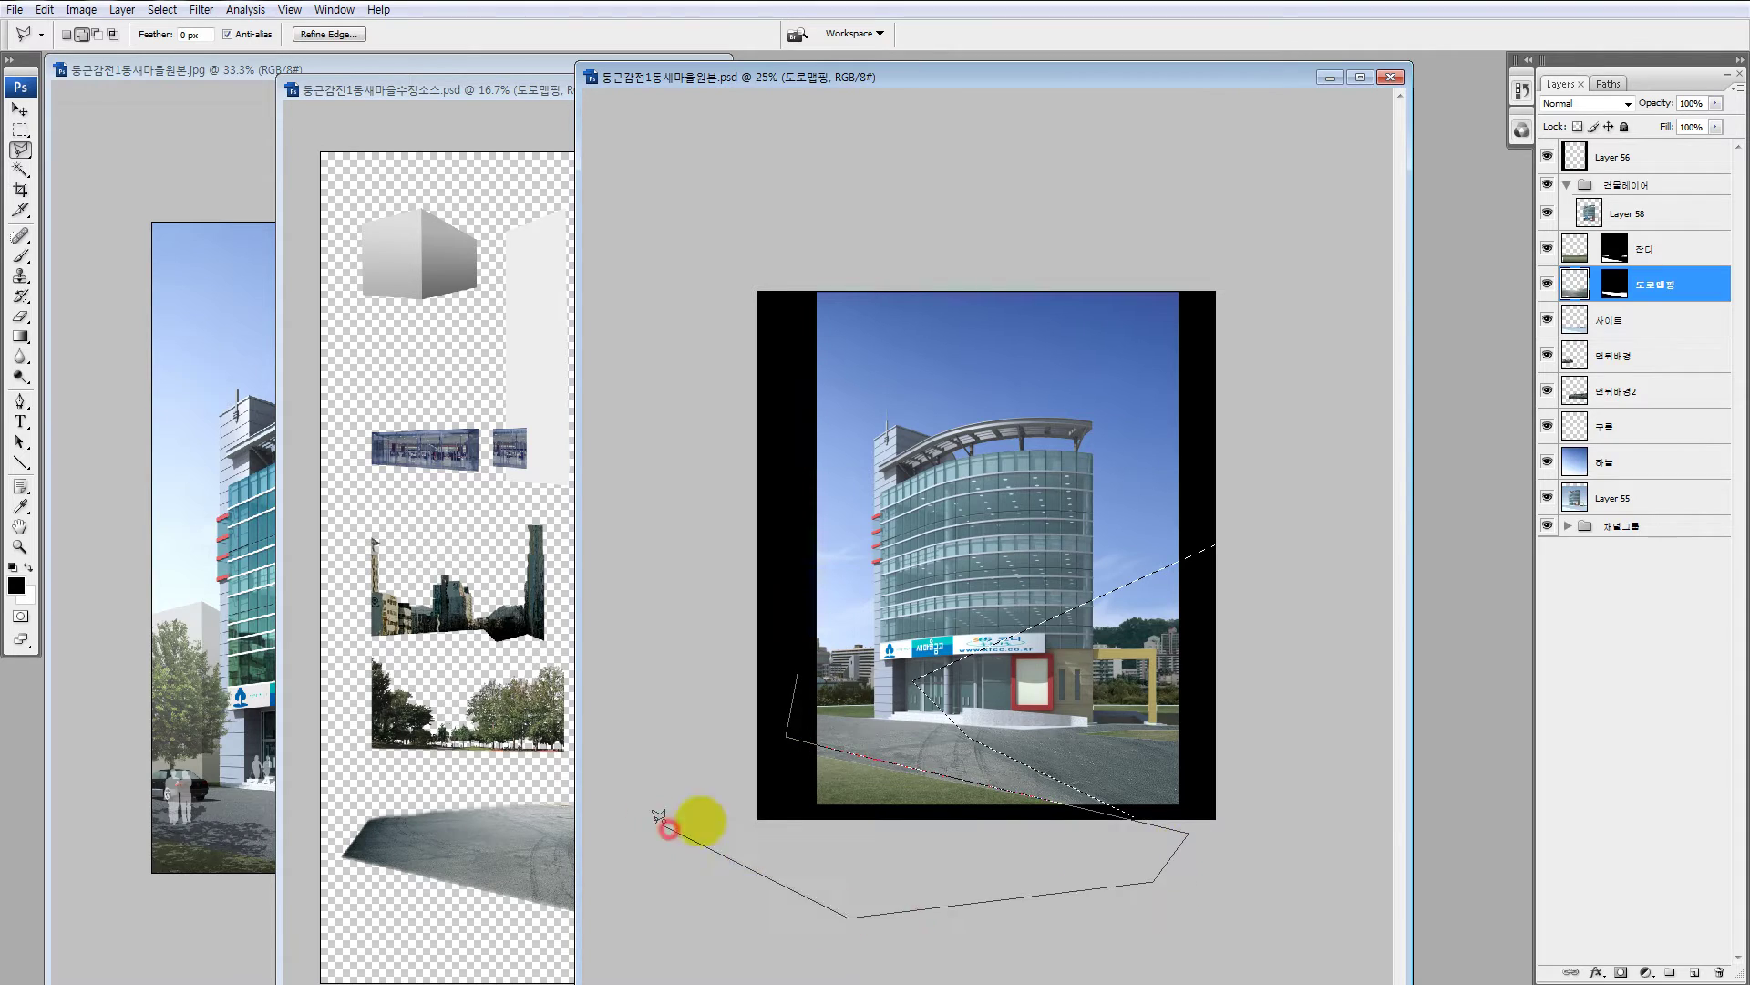
{"action": "key", "text": "ctrl+d"}
Step: Try rotating the 도로맵핑 texture about 12 degrees counterclockwise with Free Transform and shifting it across the road
{"action": "key", "text": "v"}
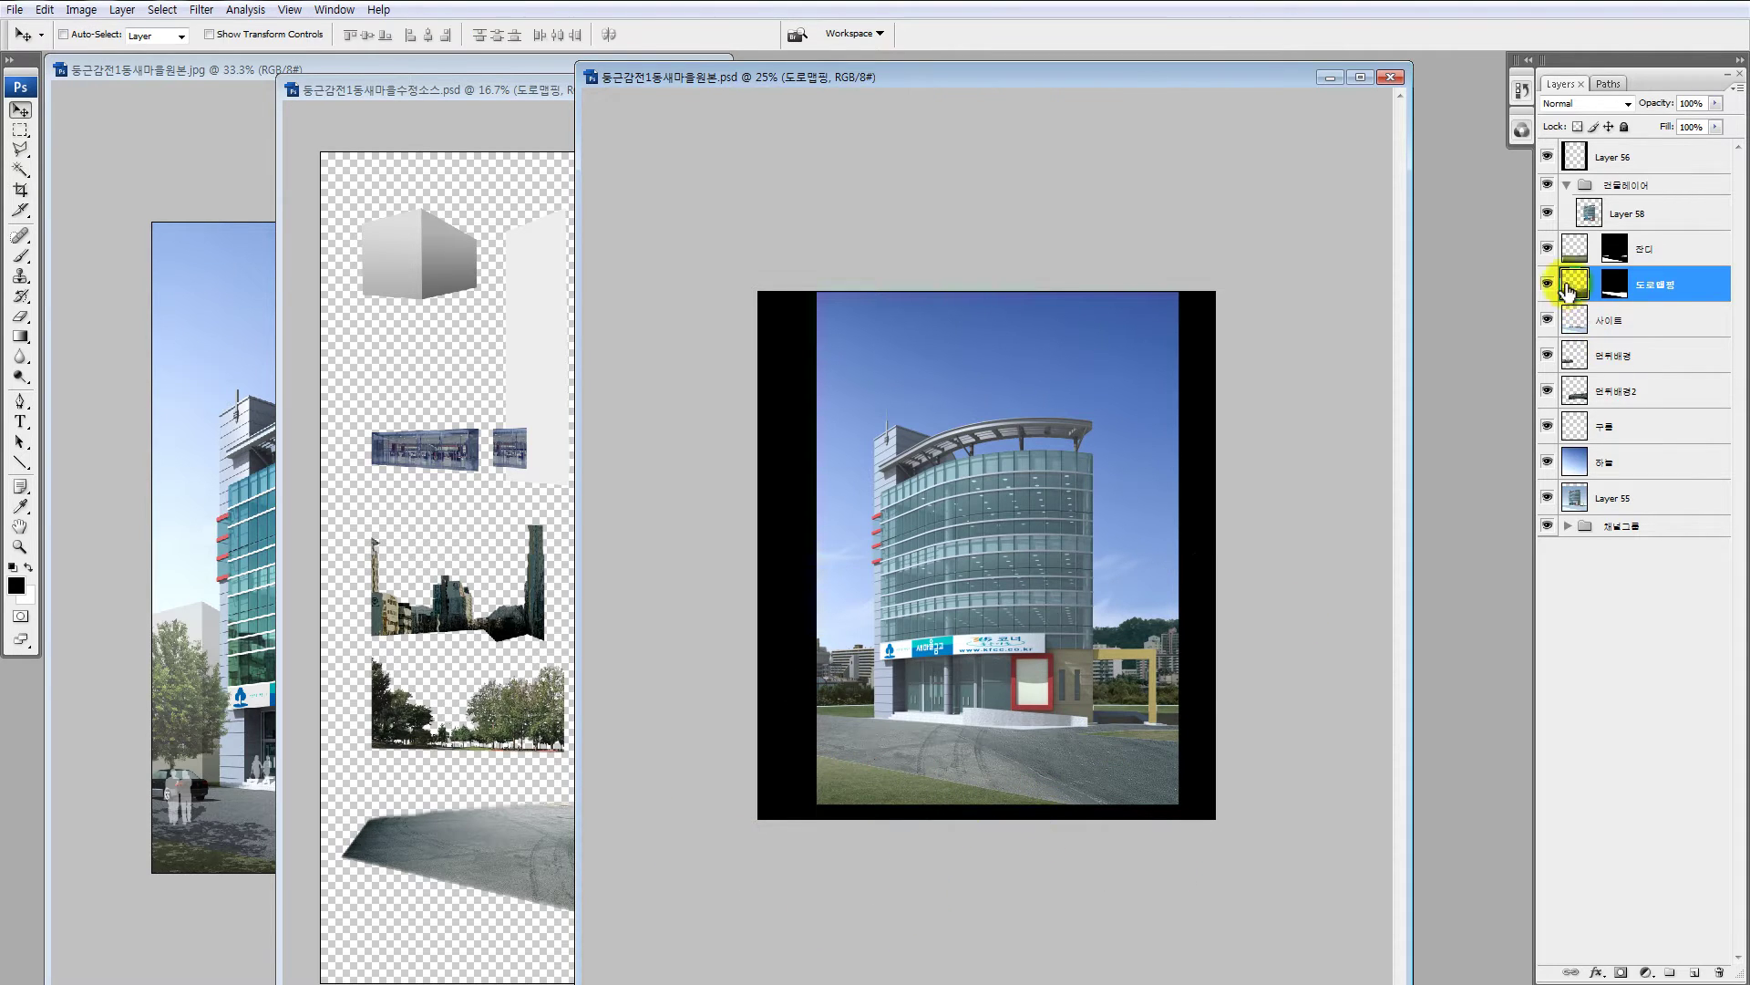
{"action": "key", "text": "ctrl+t"}
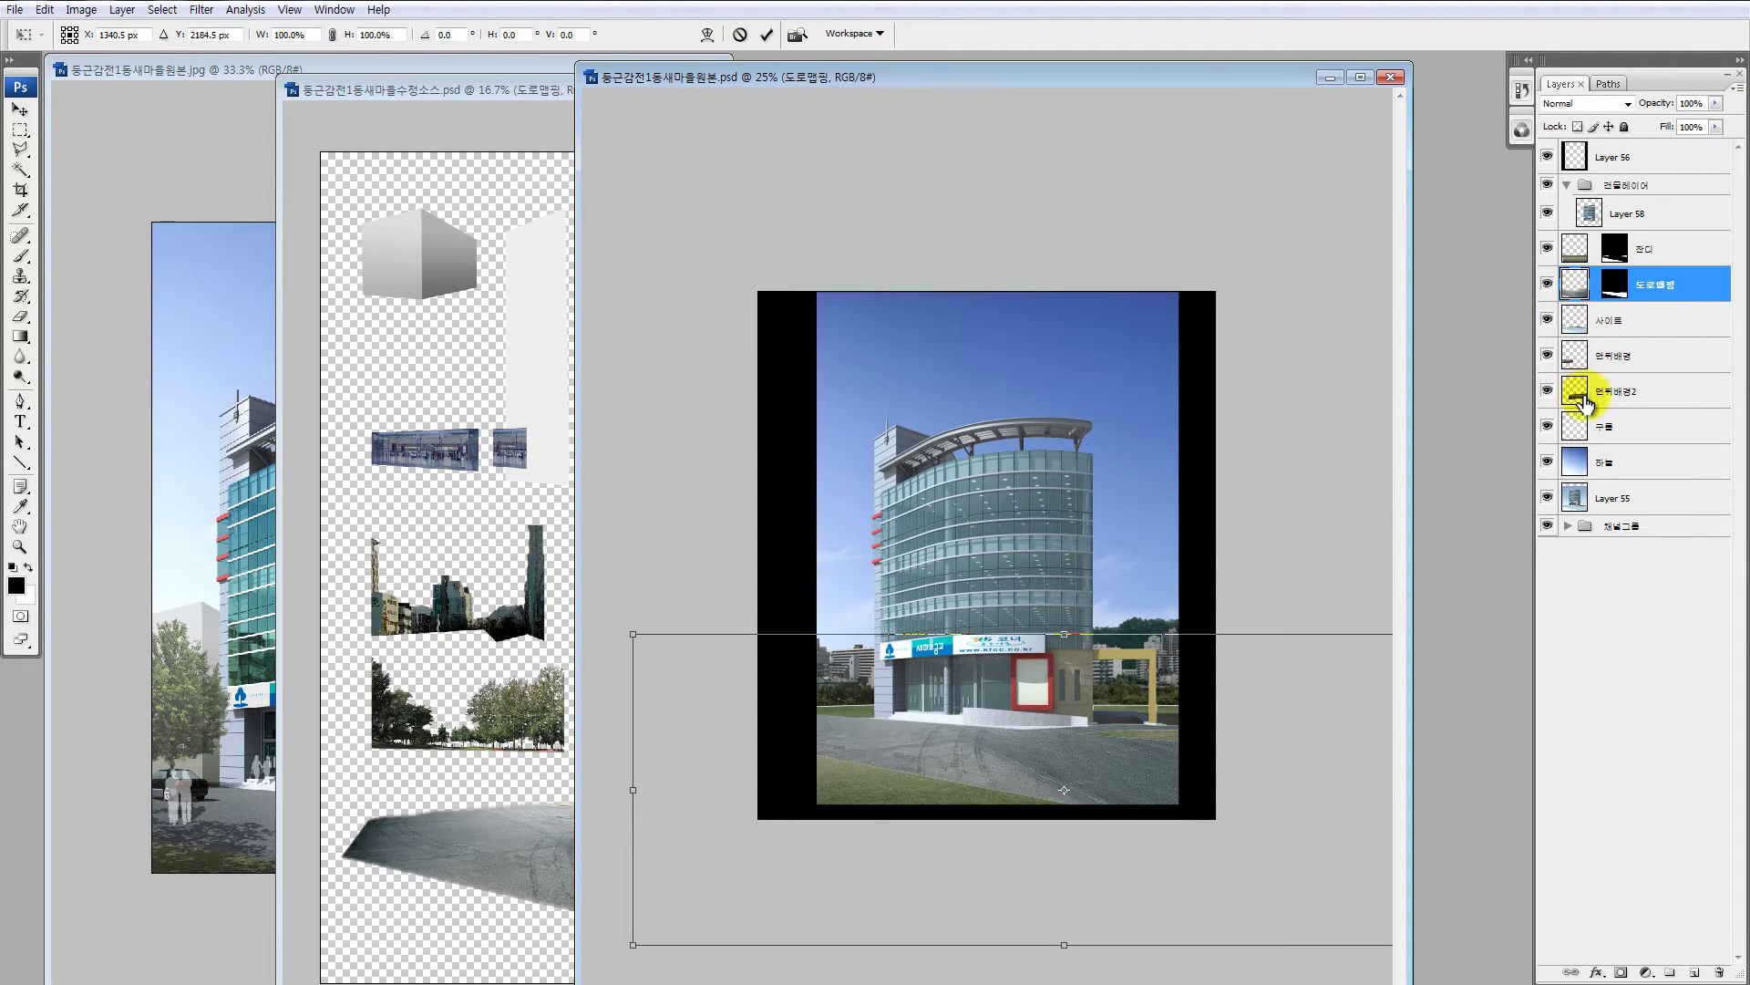
{"action": "left_click_drag", "start_coordinate": [1219, 571], "coordinate": [1164, 515]}
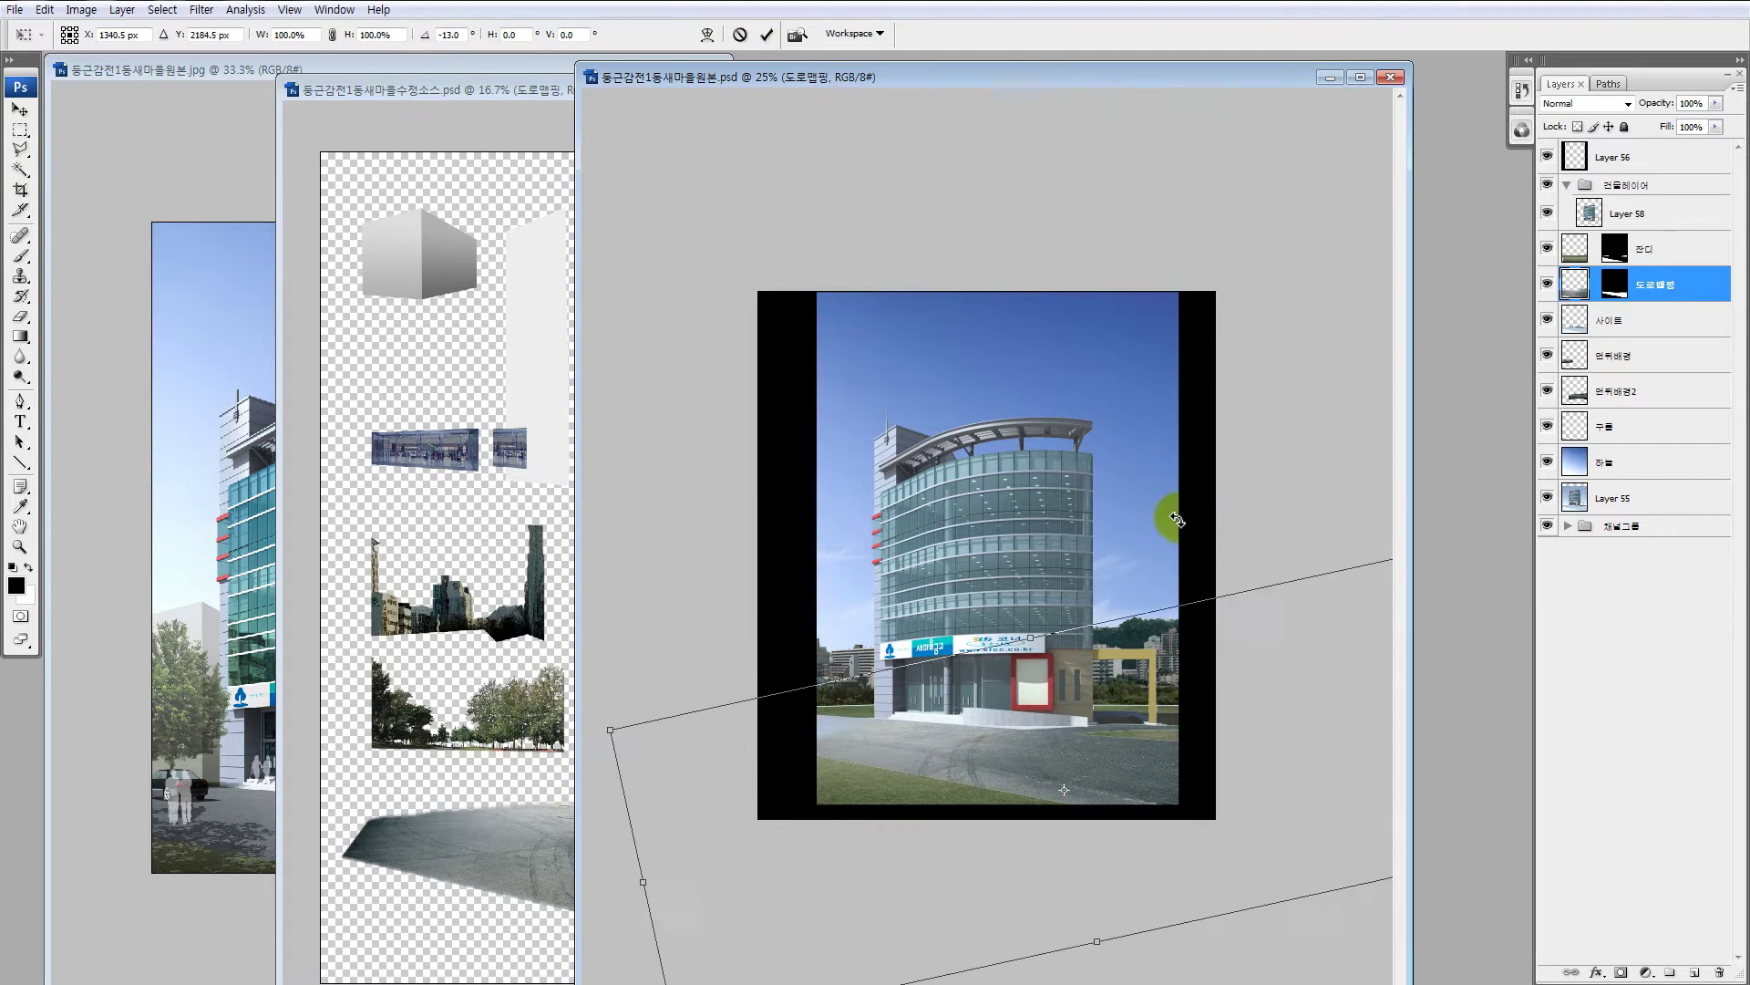
{"action": "left_click_drag", "start_coordinate": [1176, 764], "coordinate": [1033, 723]}
{"action": "left_click_drag", "start_coordinate": [1319, 523], "coordinate": [1319, 569]}
{"action": "key", "text": "ctrl+z"}
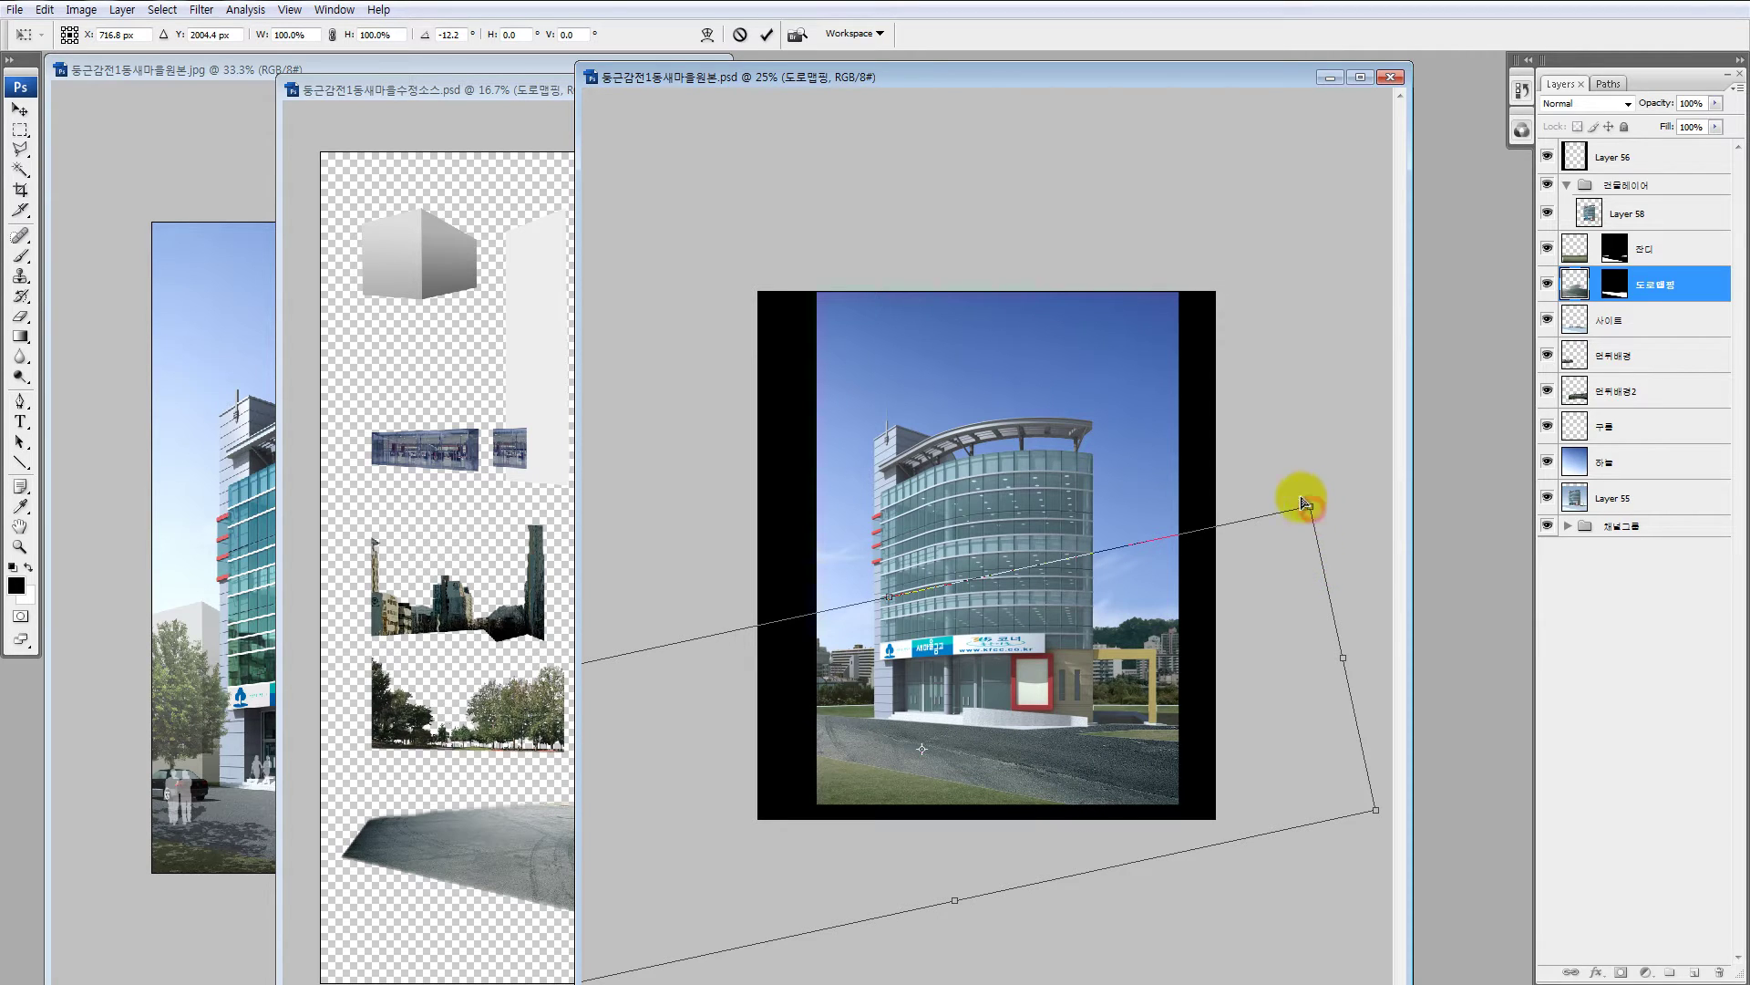
{"action": "left_click_drag", "start_coordinate": [1302, 498], "coordinate": [1230, 570]}
{"action": "key", "text": "ctrl+z"}
{"action": "left_click_drag", "start_coordinate": [1067, 701], "coordinate": [1140, 735]}
{"action": "left_click_drag", "start_coordinate": [1319, 548], "coordinate": [1310, 537]}
{"action": "left_click_drag", "start_coordinate": [1121, 754], "coordinate": [1133, 753]}
{"action": "key", "text": "Return"}
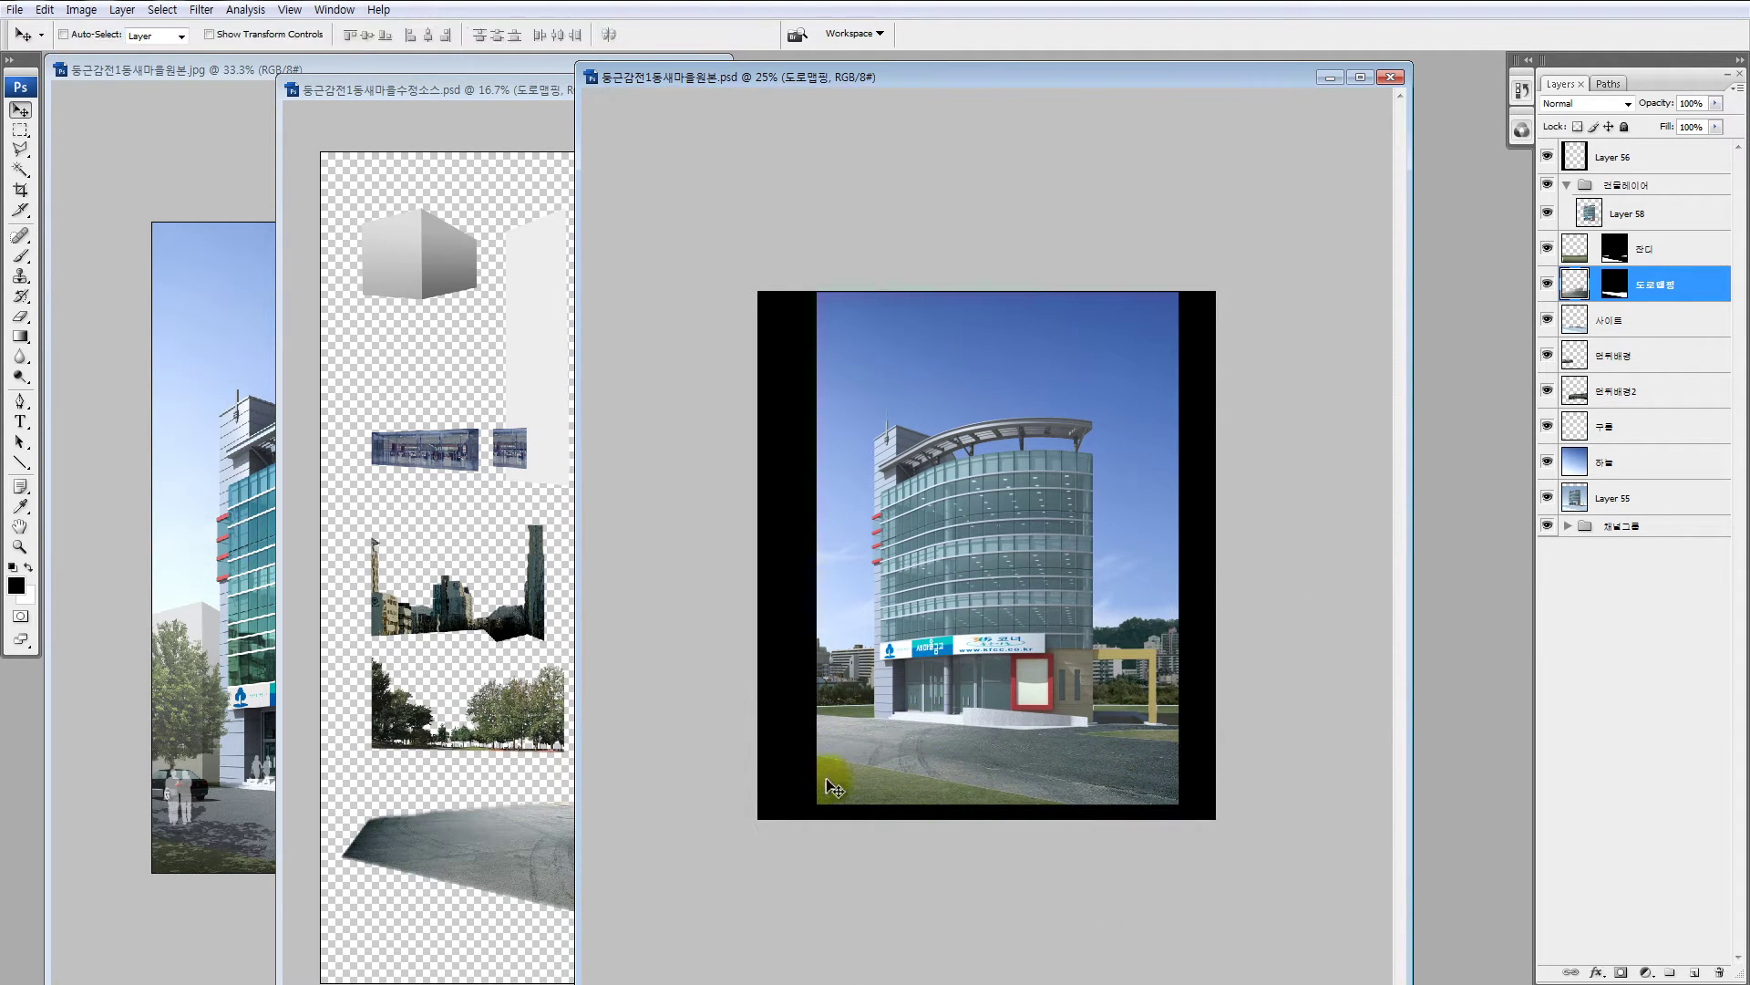
Step: Undo the road texture's transform and reposition the texture over the road by moving it
{"action": "key", "text": "ctrl+z"}
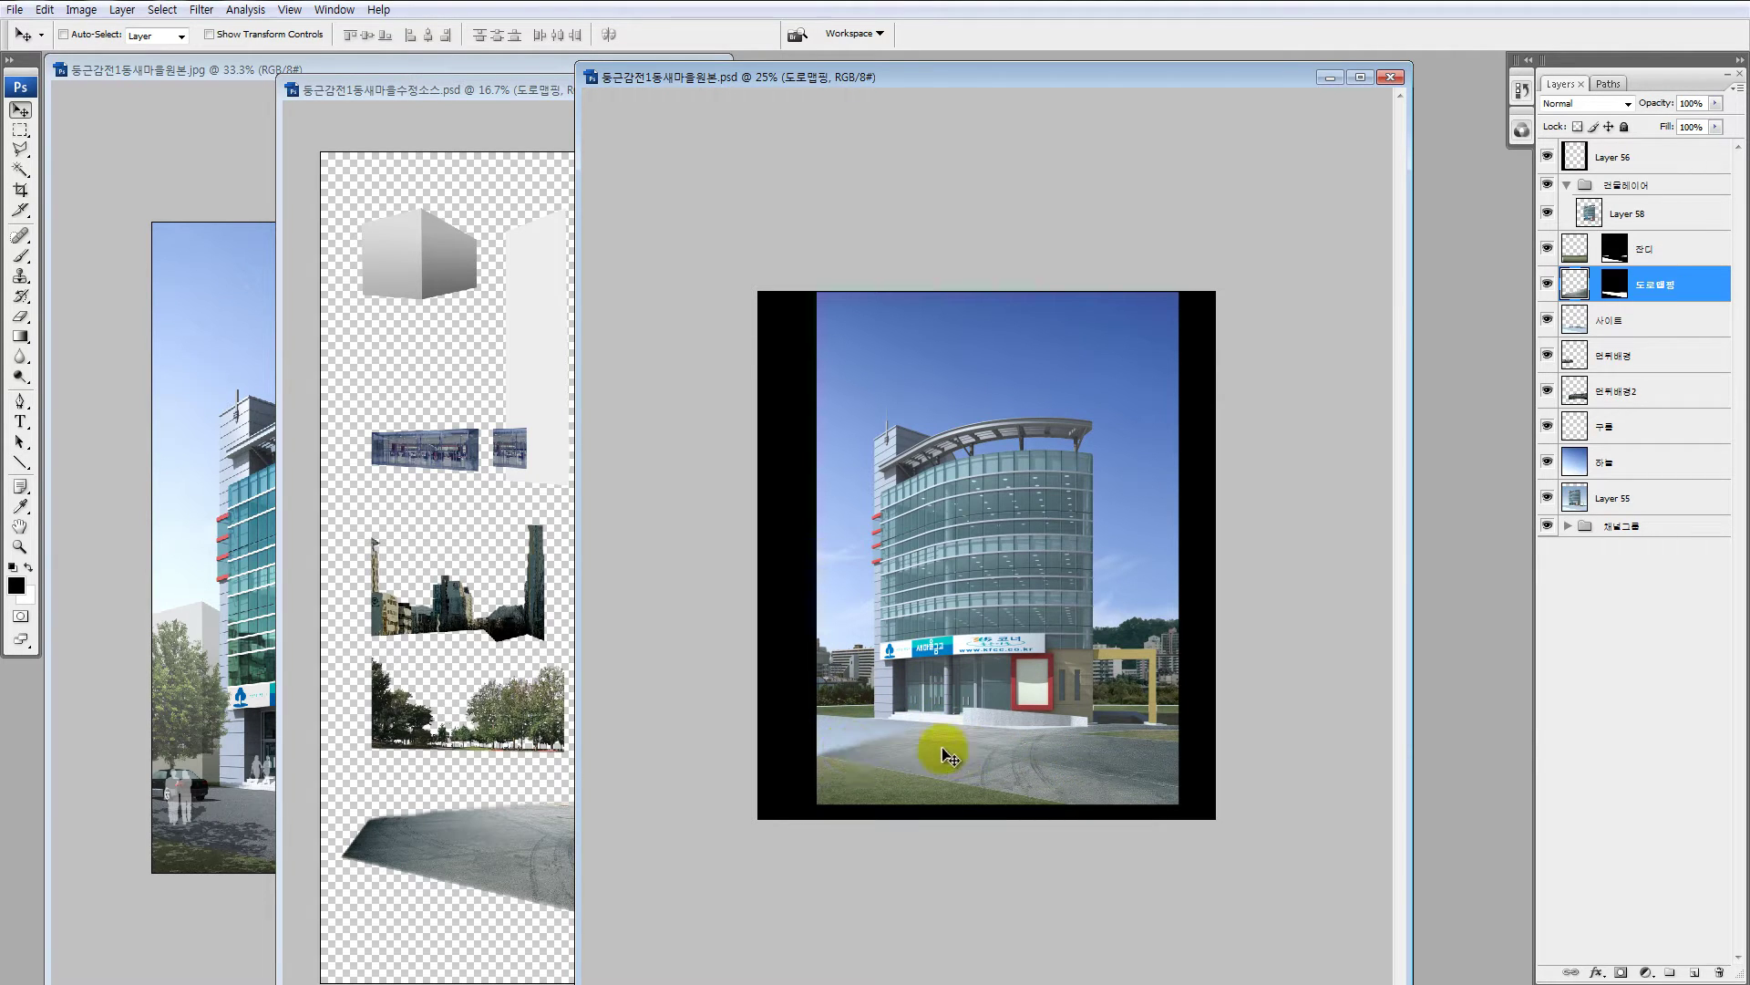
{"action": "left_click_drag", "start_coordinate": [948, 757], "coordinate": [906, 723]}
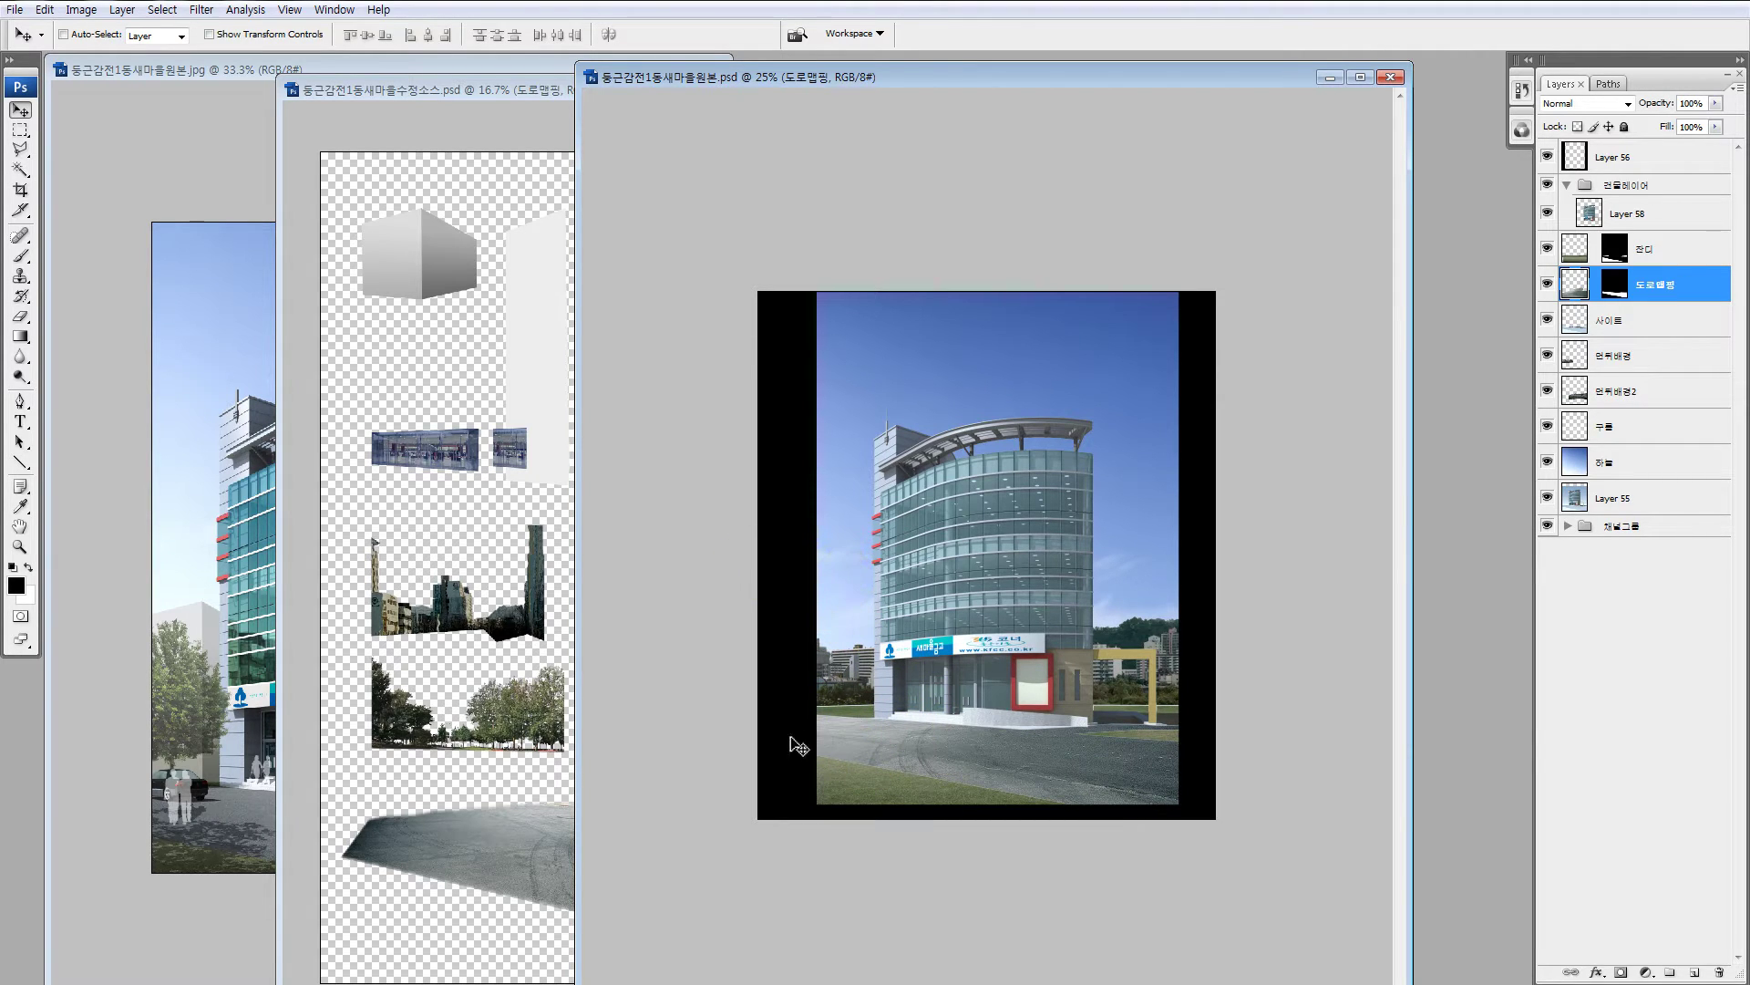
{"action": "mouse_move", "coordinate": [883, 715]}
{"action": "left_mouse_down"}
{"action": "mouse_move", "coordinate": [942, 887]}
{"action": "mouse_move", "coordinate": [936, 862]}
{"action": "left_mouse_up"}
Step: Select the 잔디 layer, outline the distant grass left of the building with the lasso, inspect it up close, and clear the selection
{"action": "left_click", "coordinate": [1555, 260]}
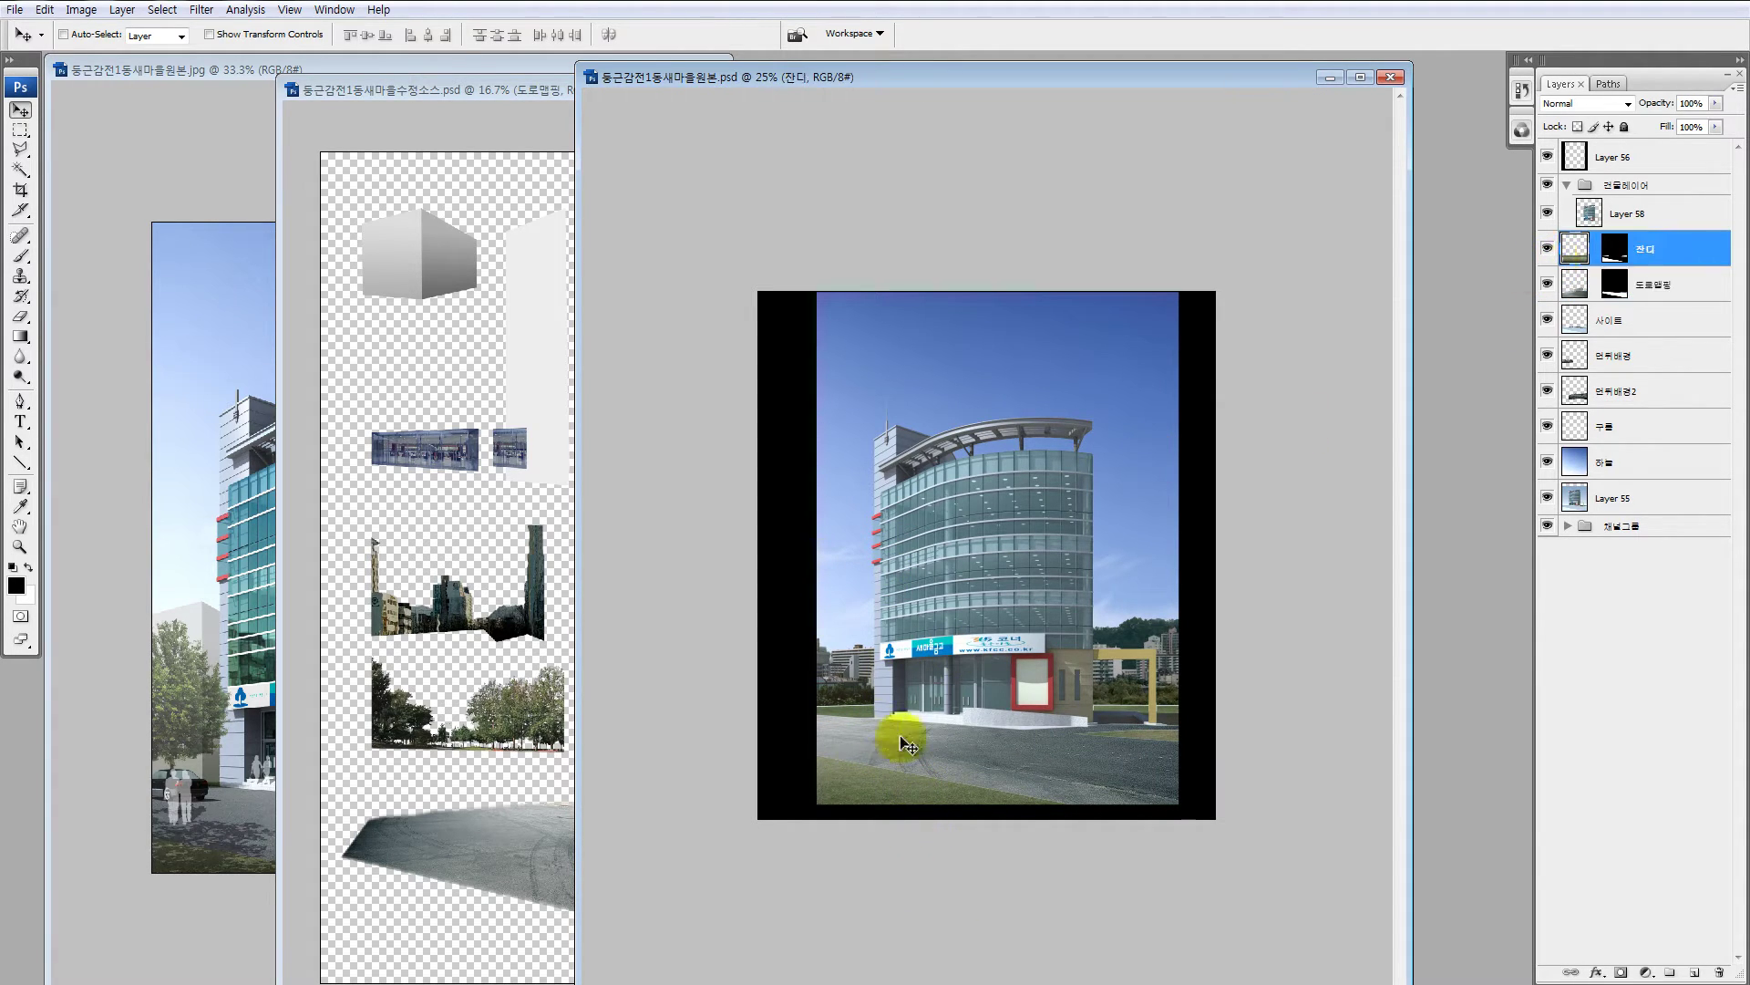
{"action": "left_click_drag", "start_coordinate": [856, 712], "coordinate": [887, 734]}
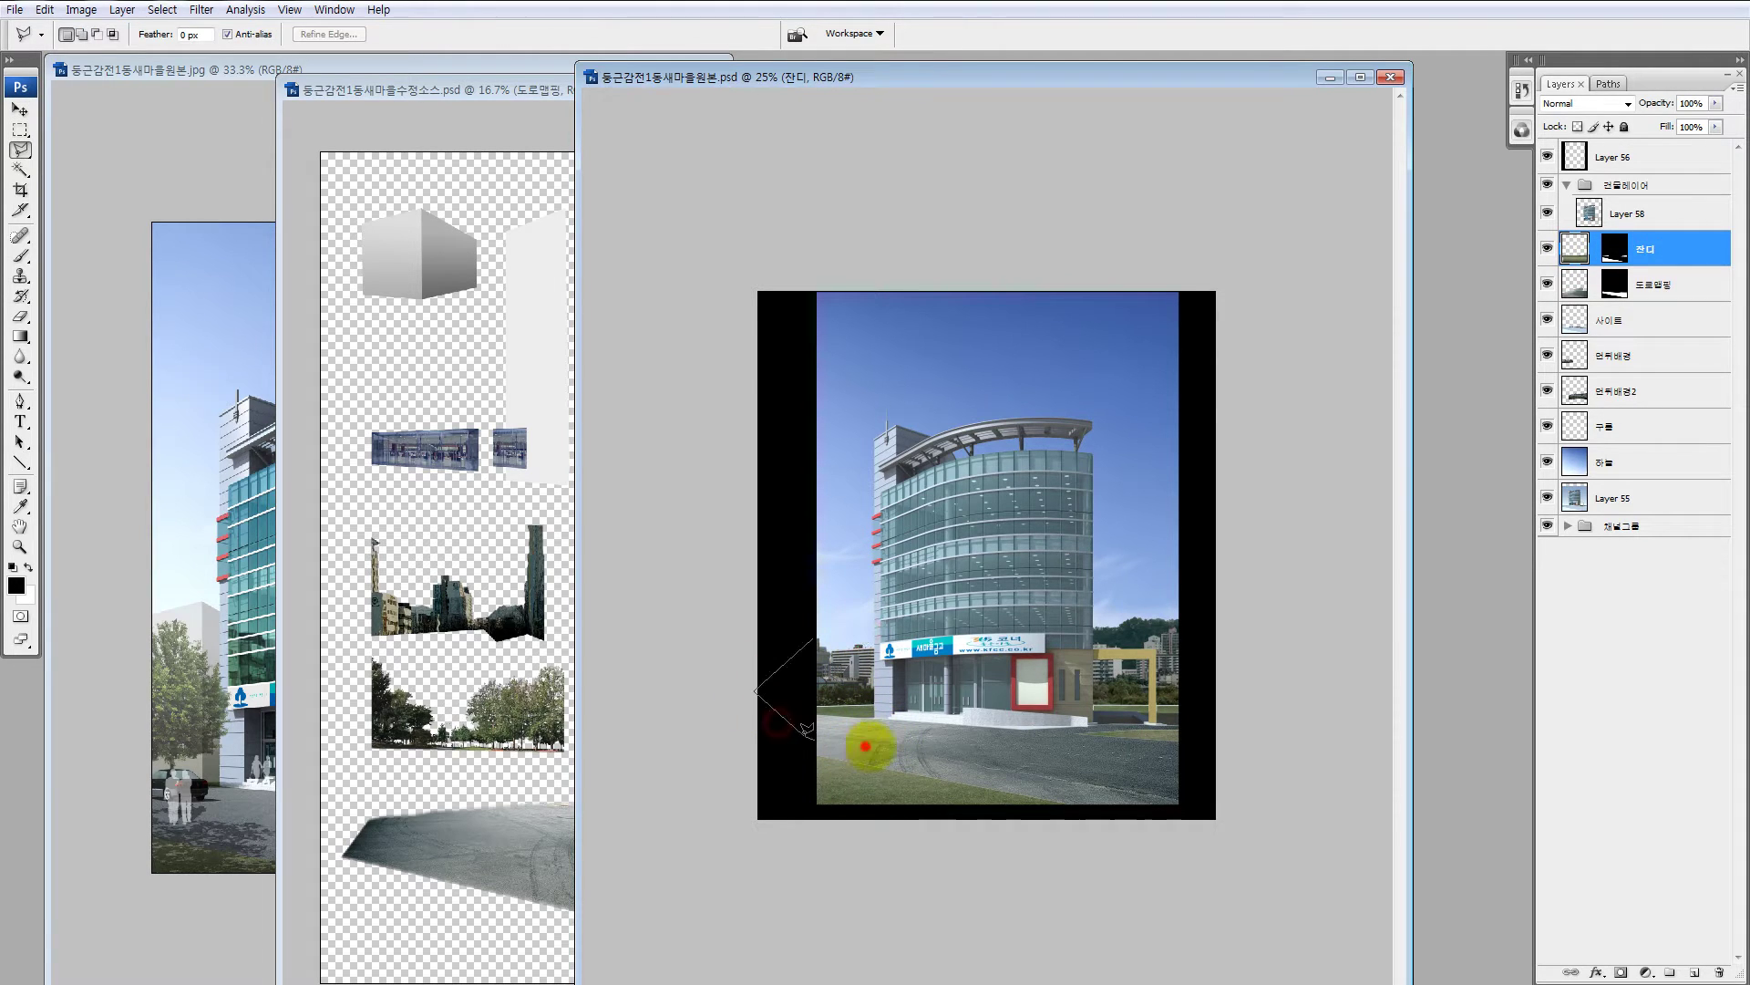
{"action": "double_click", "coordinate": [925, 660]}
{"action": "left_click", "coordinate": [1567, 252]}
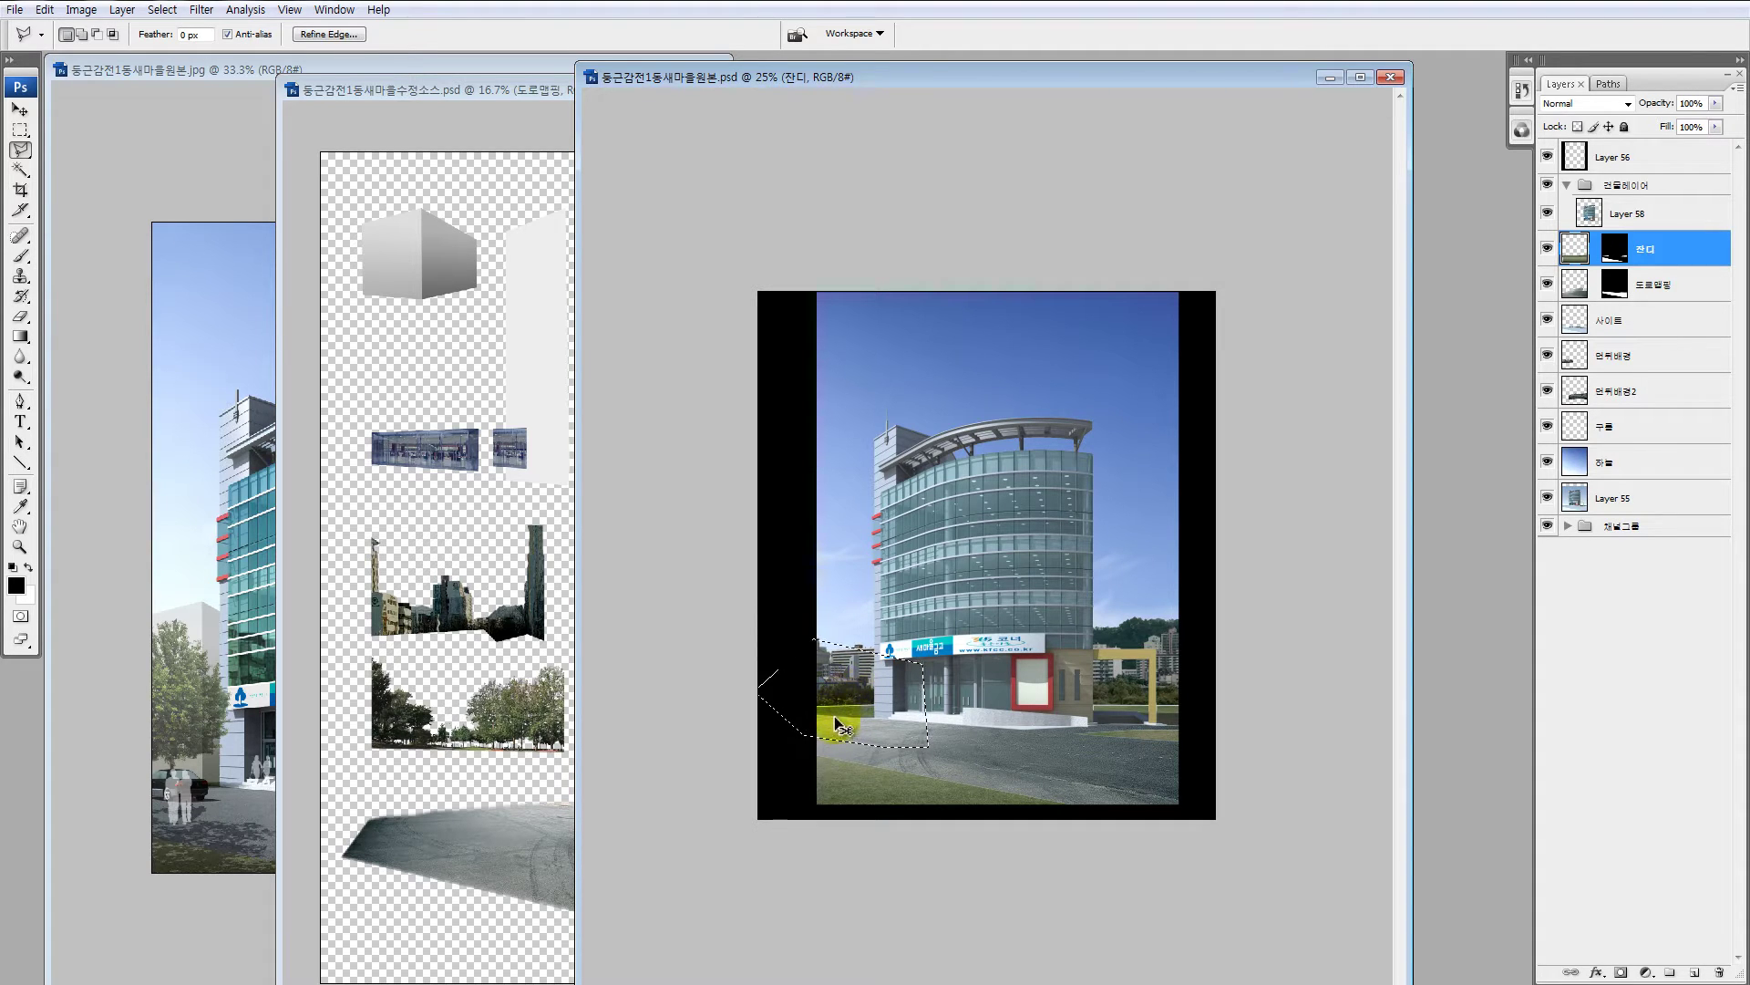
{"action": "left_click", "coordinate": [837, 648]}
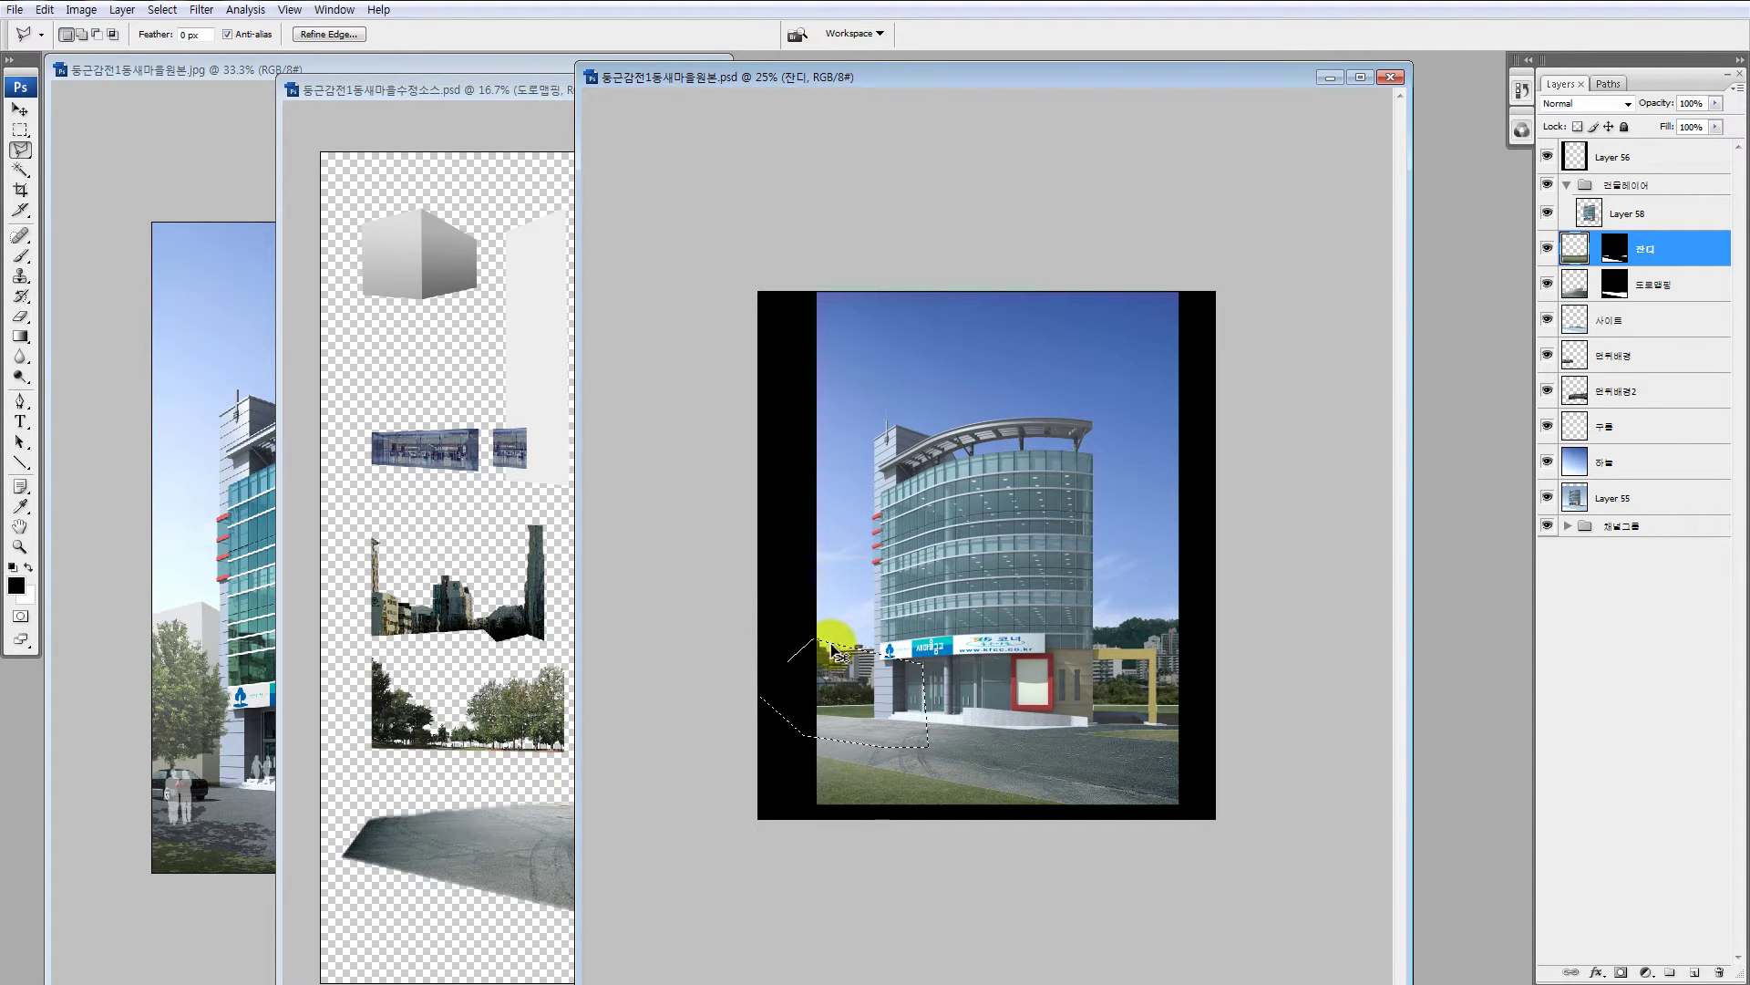
{"action": "key", "text": "z"}
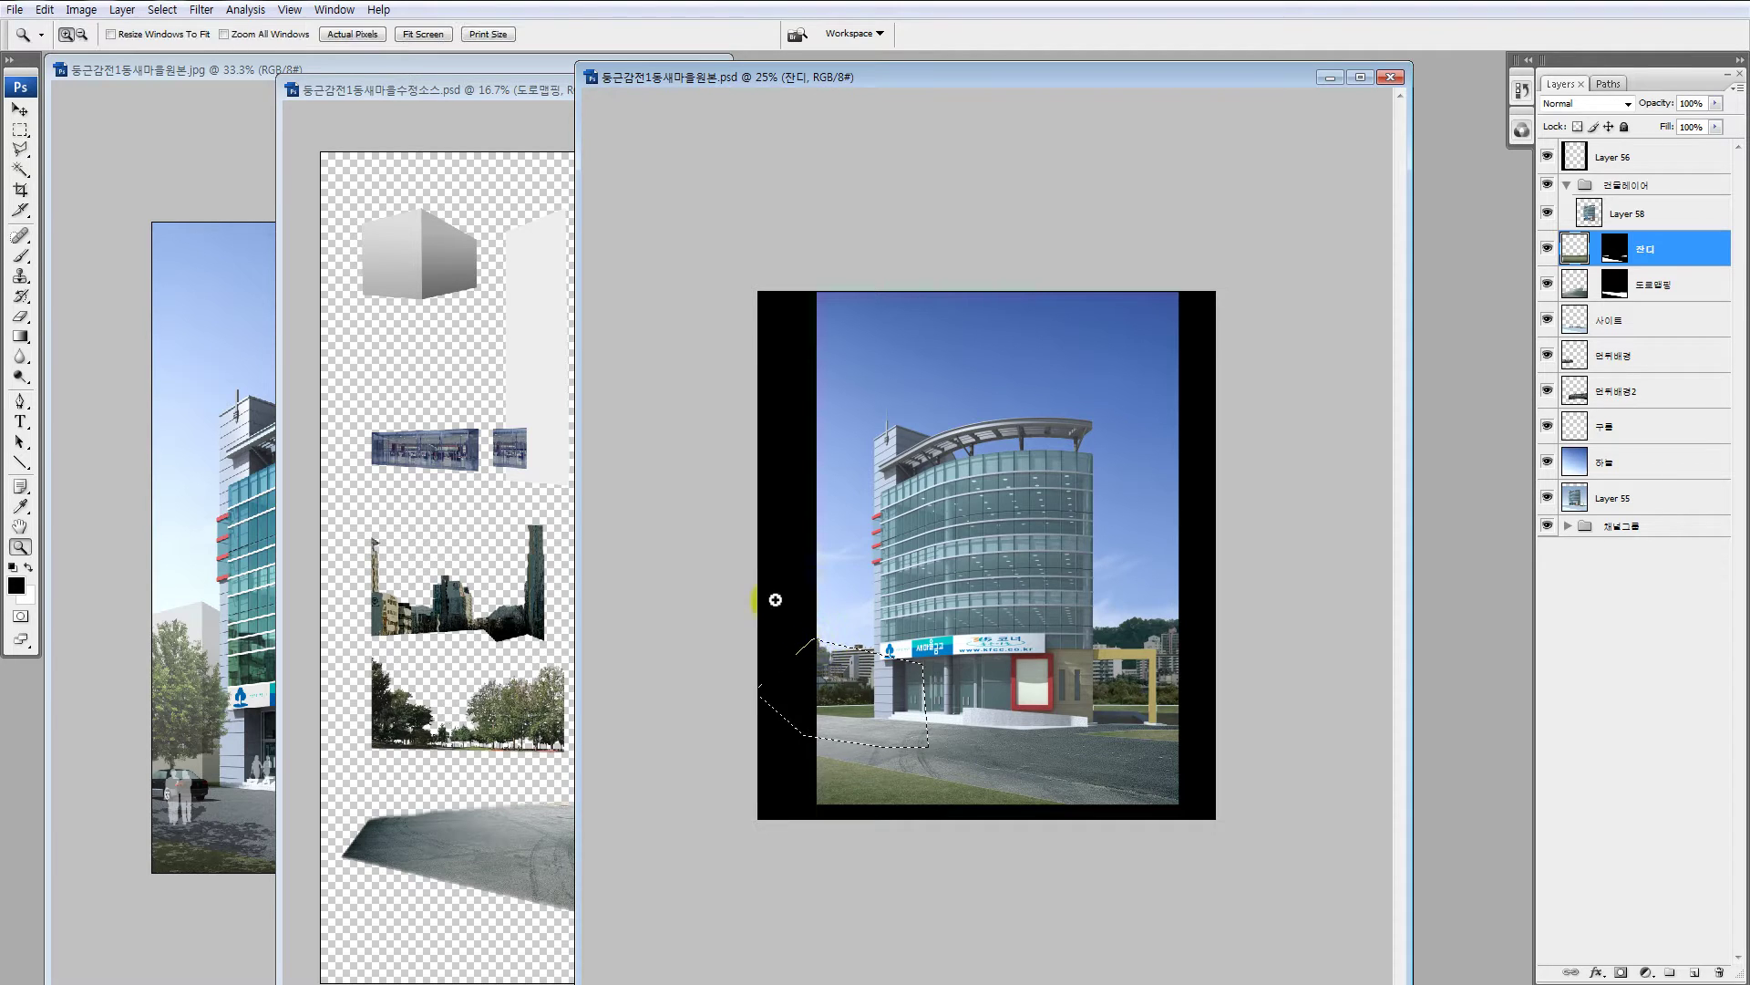
{"action": "left_click_drag", "start_coordinate": [774, 598], "coordinate": [881, 716]}
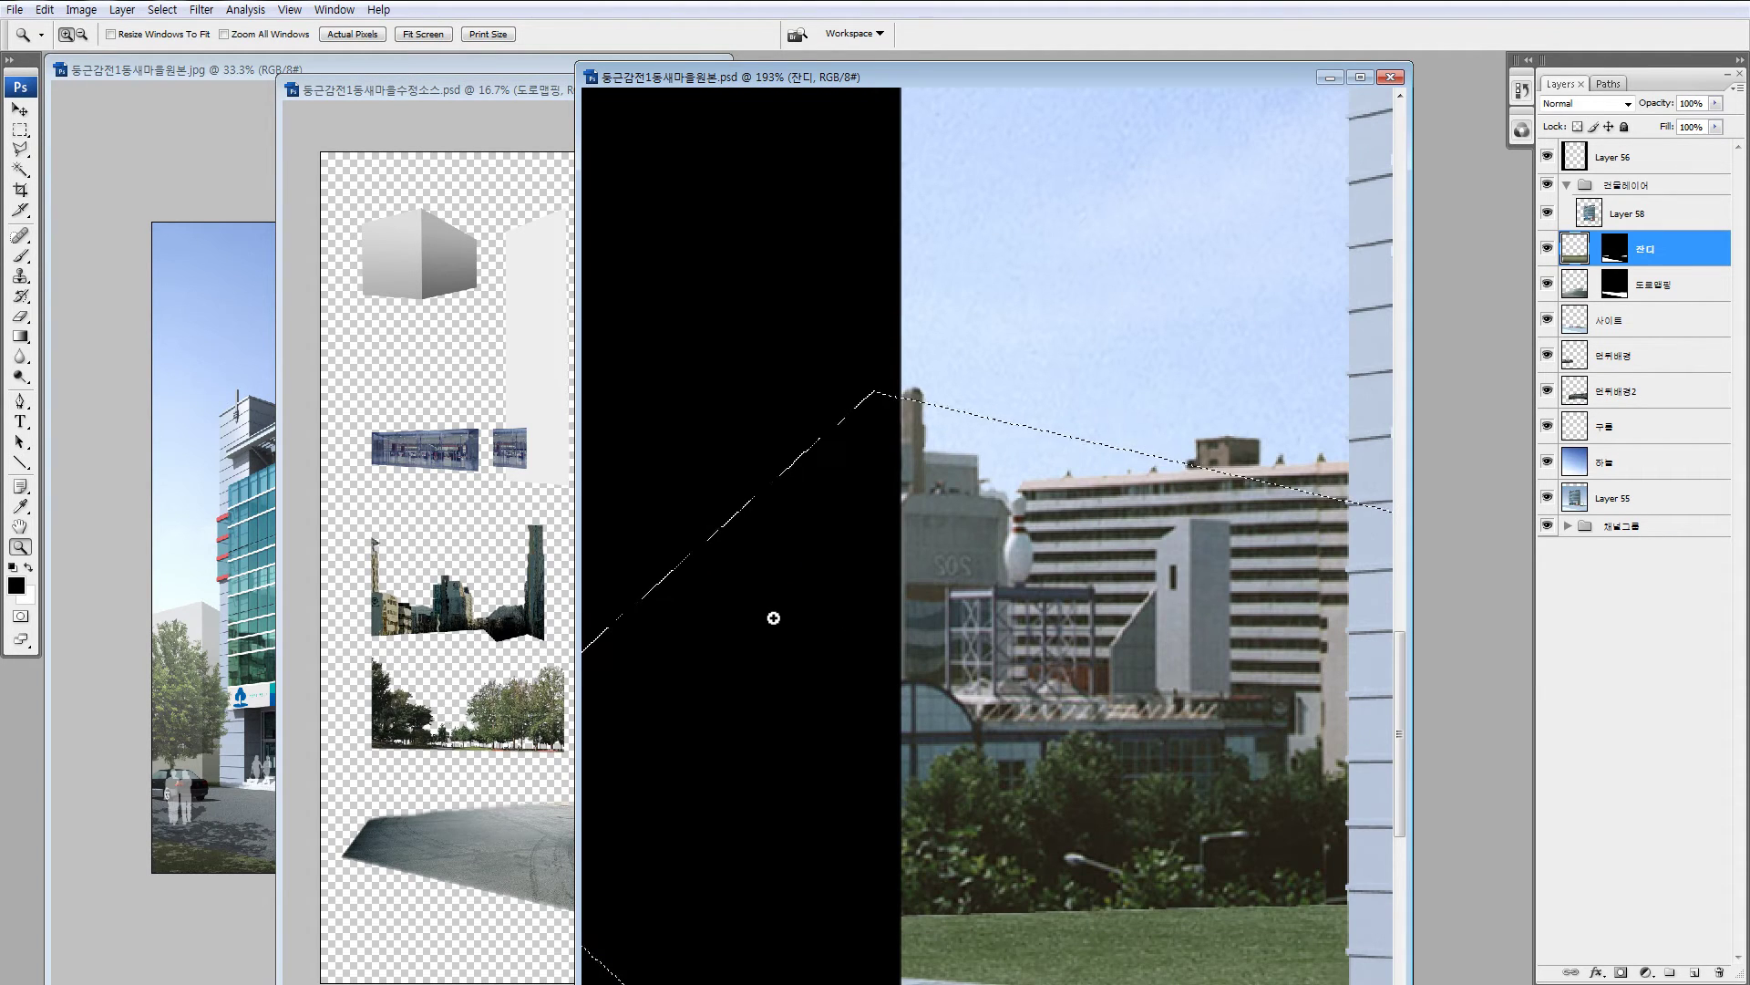
{"action": "key", "text": "ctrl+d"}
{"action": "left_click", "coordinate": [884, 877], "text": "alt"}
{"action": "left_click", "coordinate": [884, 877], "text": "alt"}
Step: Adjust the 잔디 layer with Hue/Saturation, setting Hue to -15, Saturation to +27 and Lightness to +16
{"action": "key", "text": "i"}
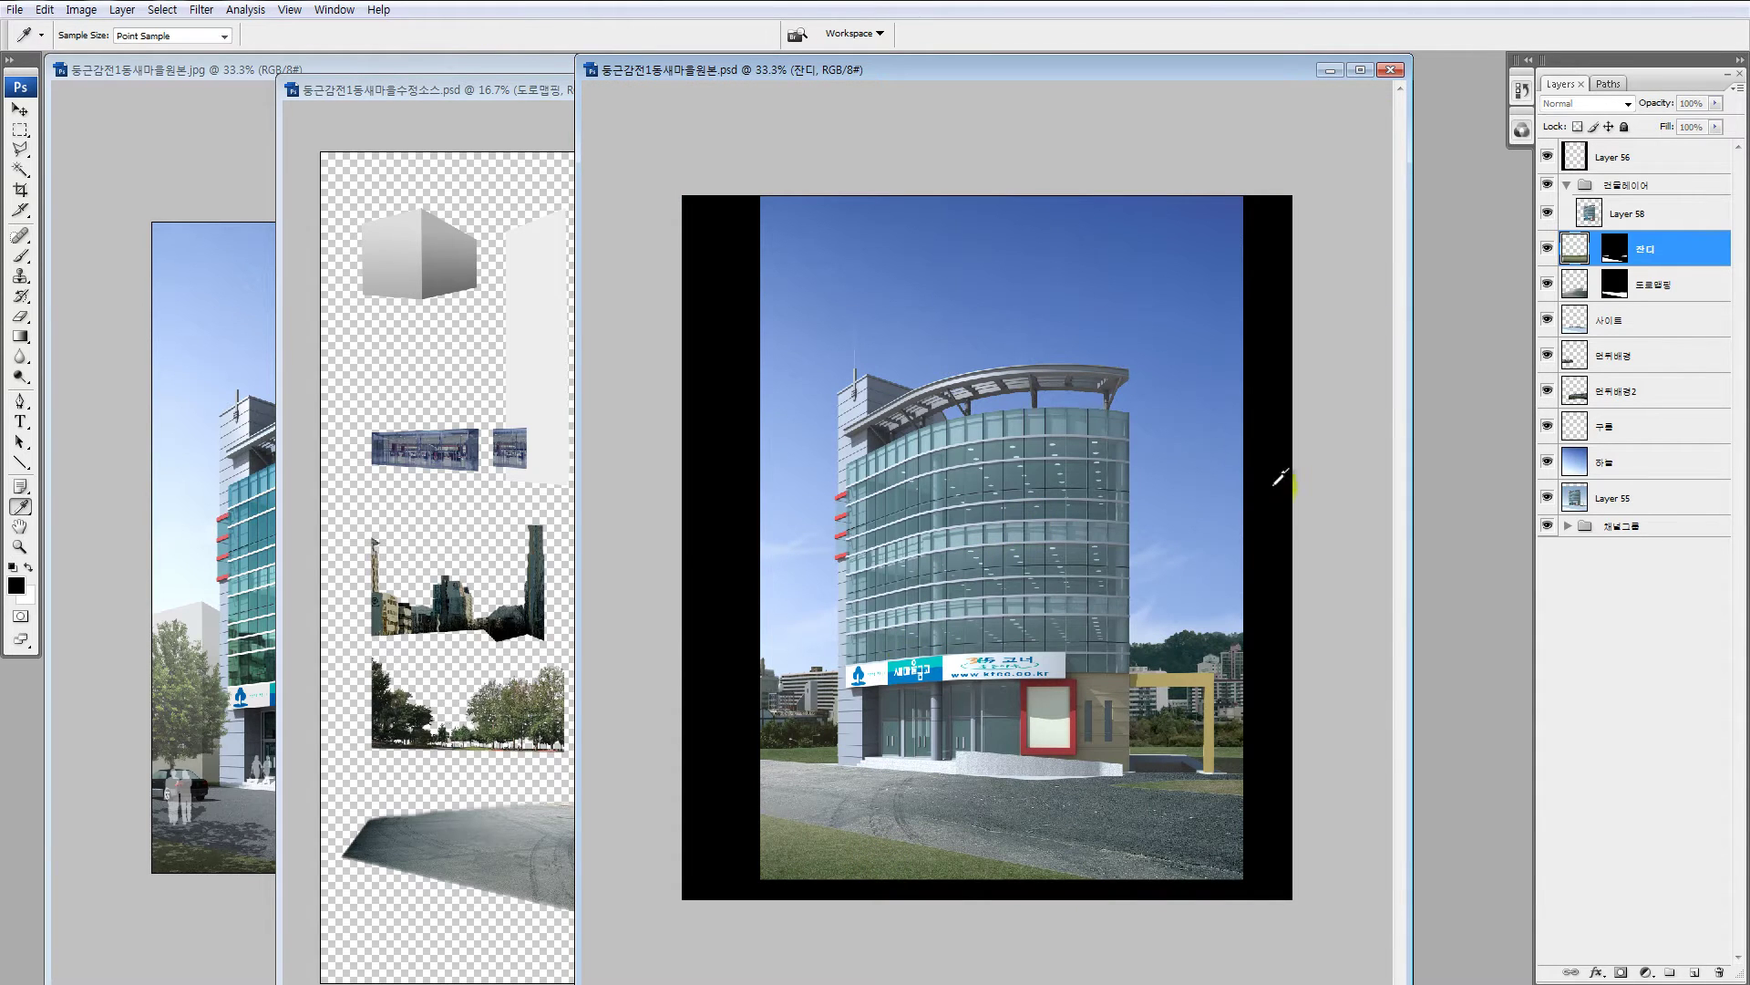
{"action": "key", "text": "ctrl+u"}
{"action": "left_click", "coordinate": [1463, 788]}
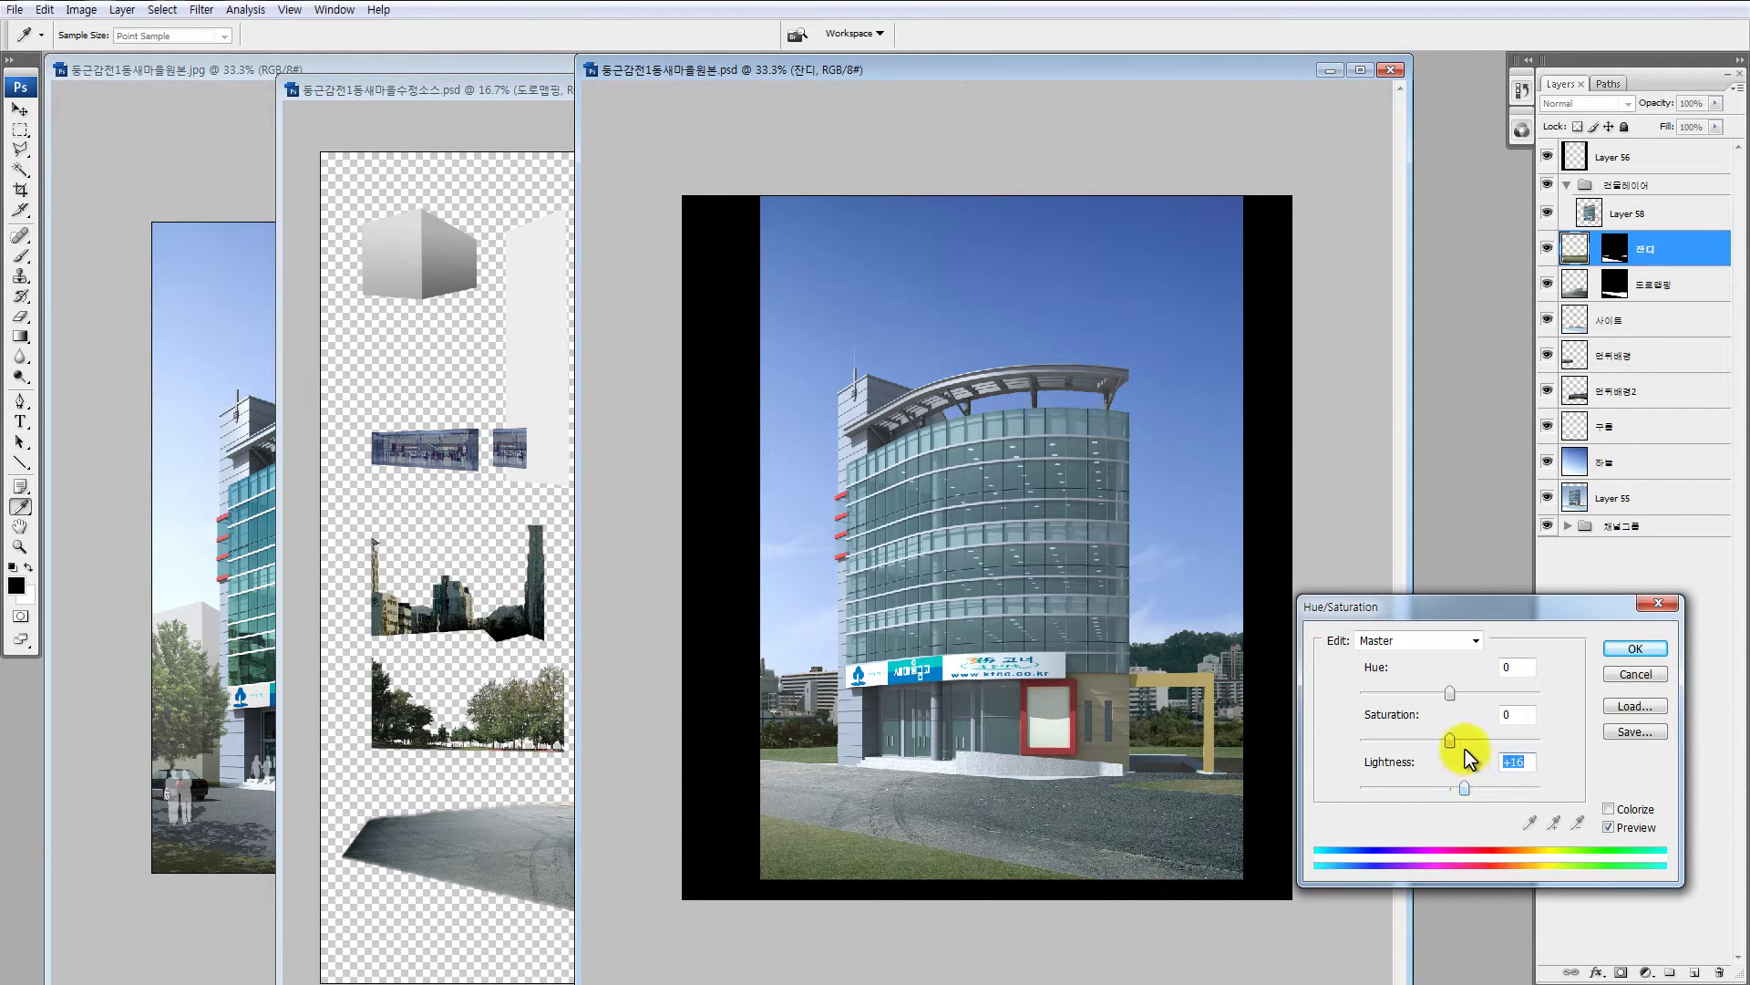
{"action": "left_click_drag", "start_coordinate": [1452, 694], "coordinate": [1438, 694]}
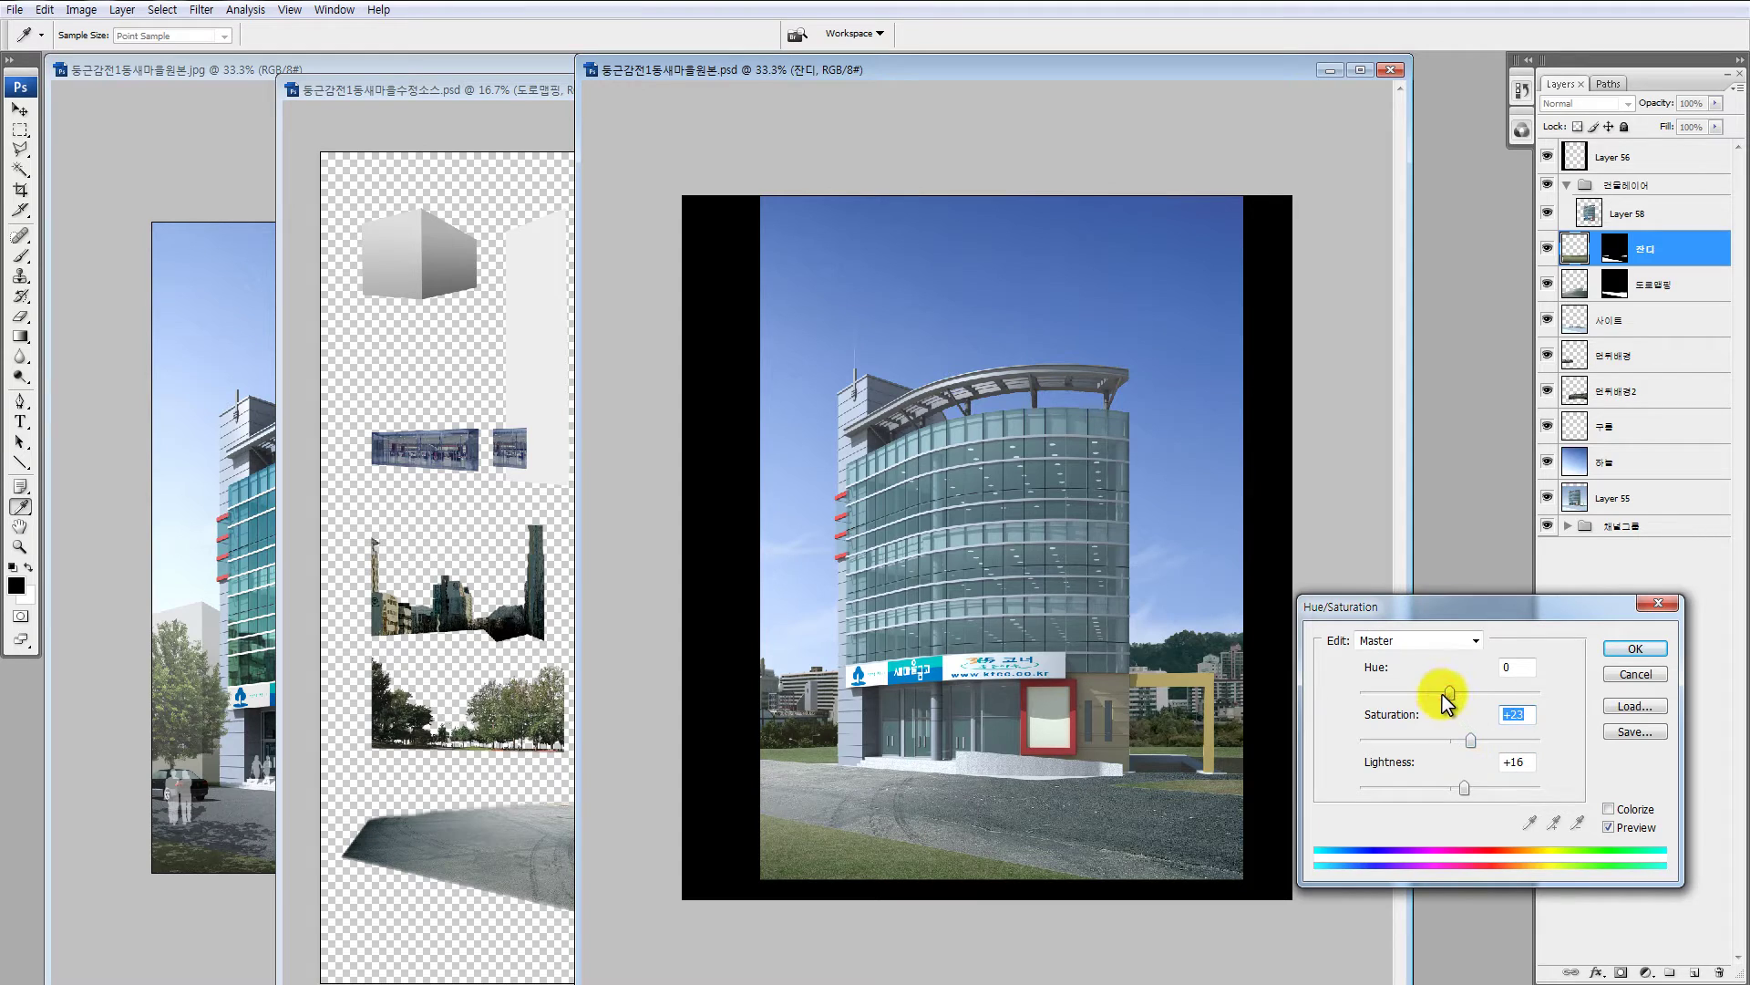
{"action": "left_click", "coordinate": [1474, 740]}
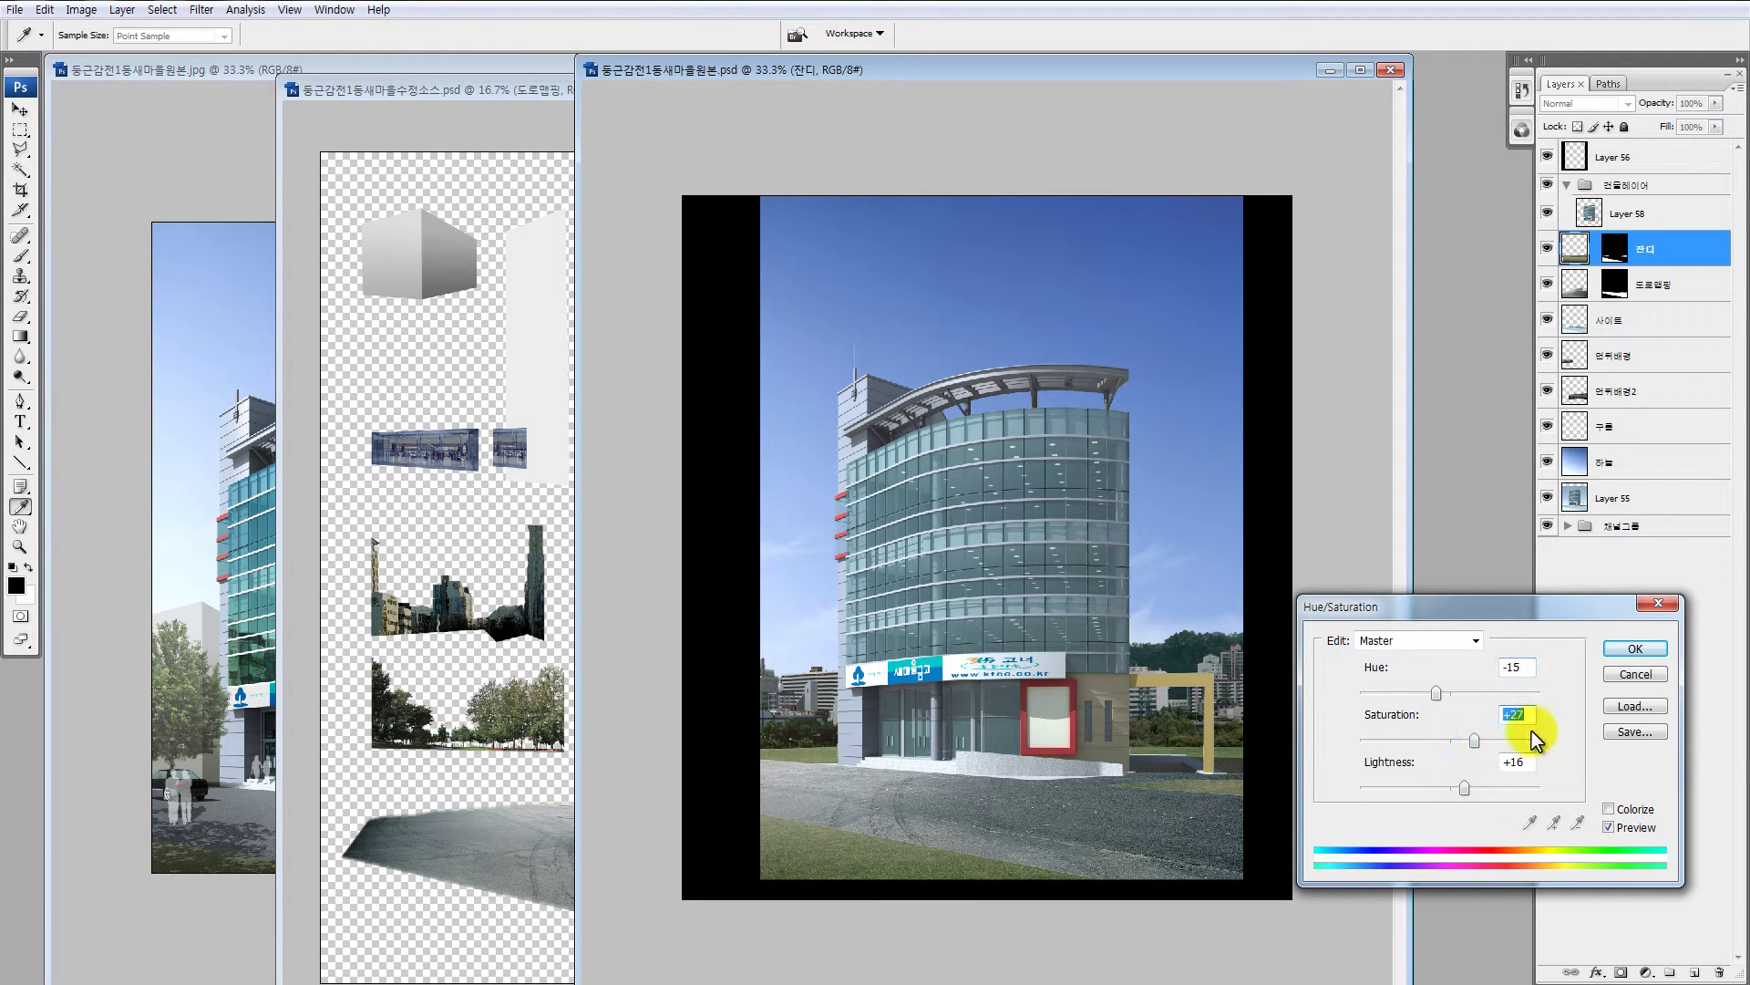
{"action": "left_click", "coordinate": [1636, 648]}
{"action": "key", "text": "z"}
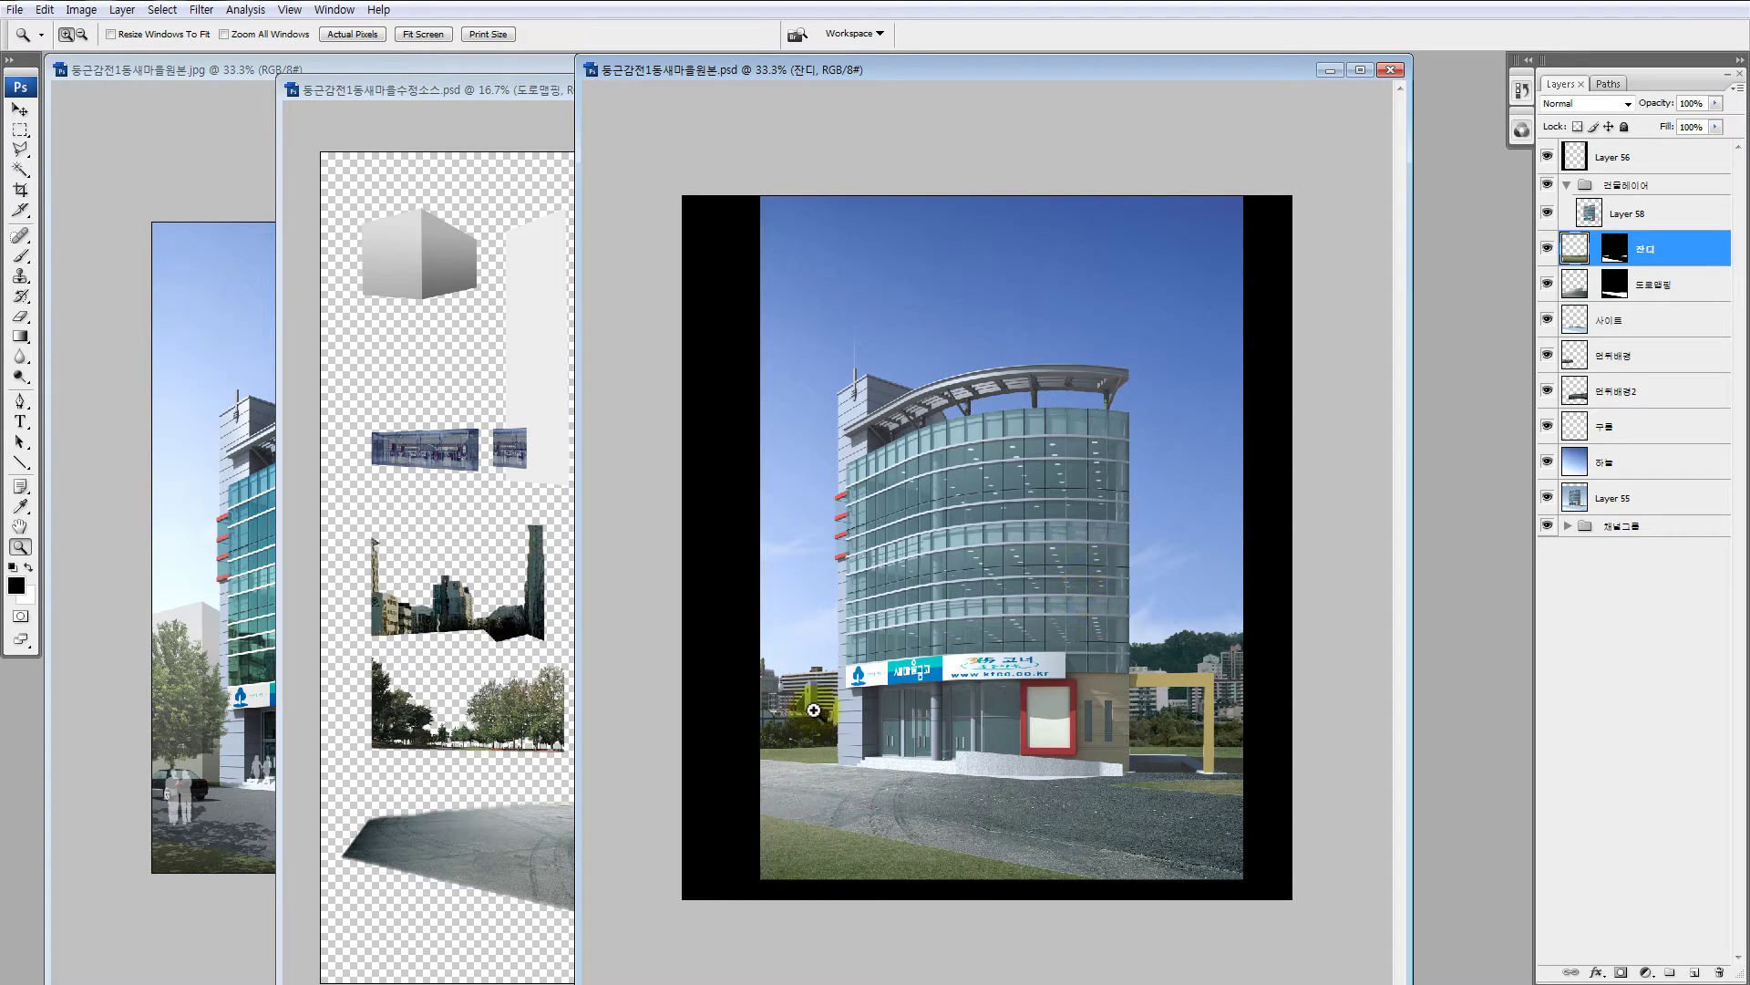
Step: Switch to the source document and delete its used 잔디 grass and 도로맵핑 road layers
{"action": "key", "text": "v"}
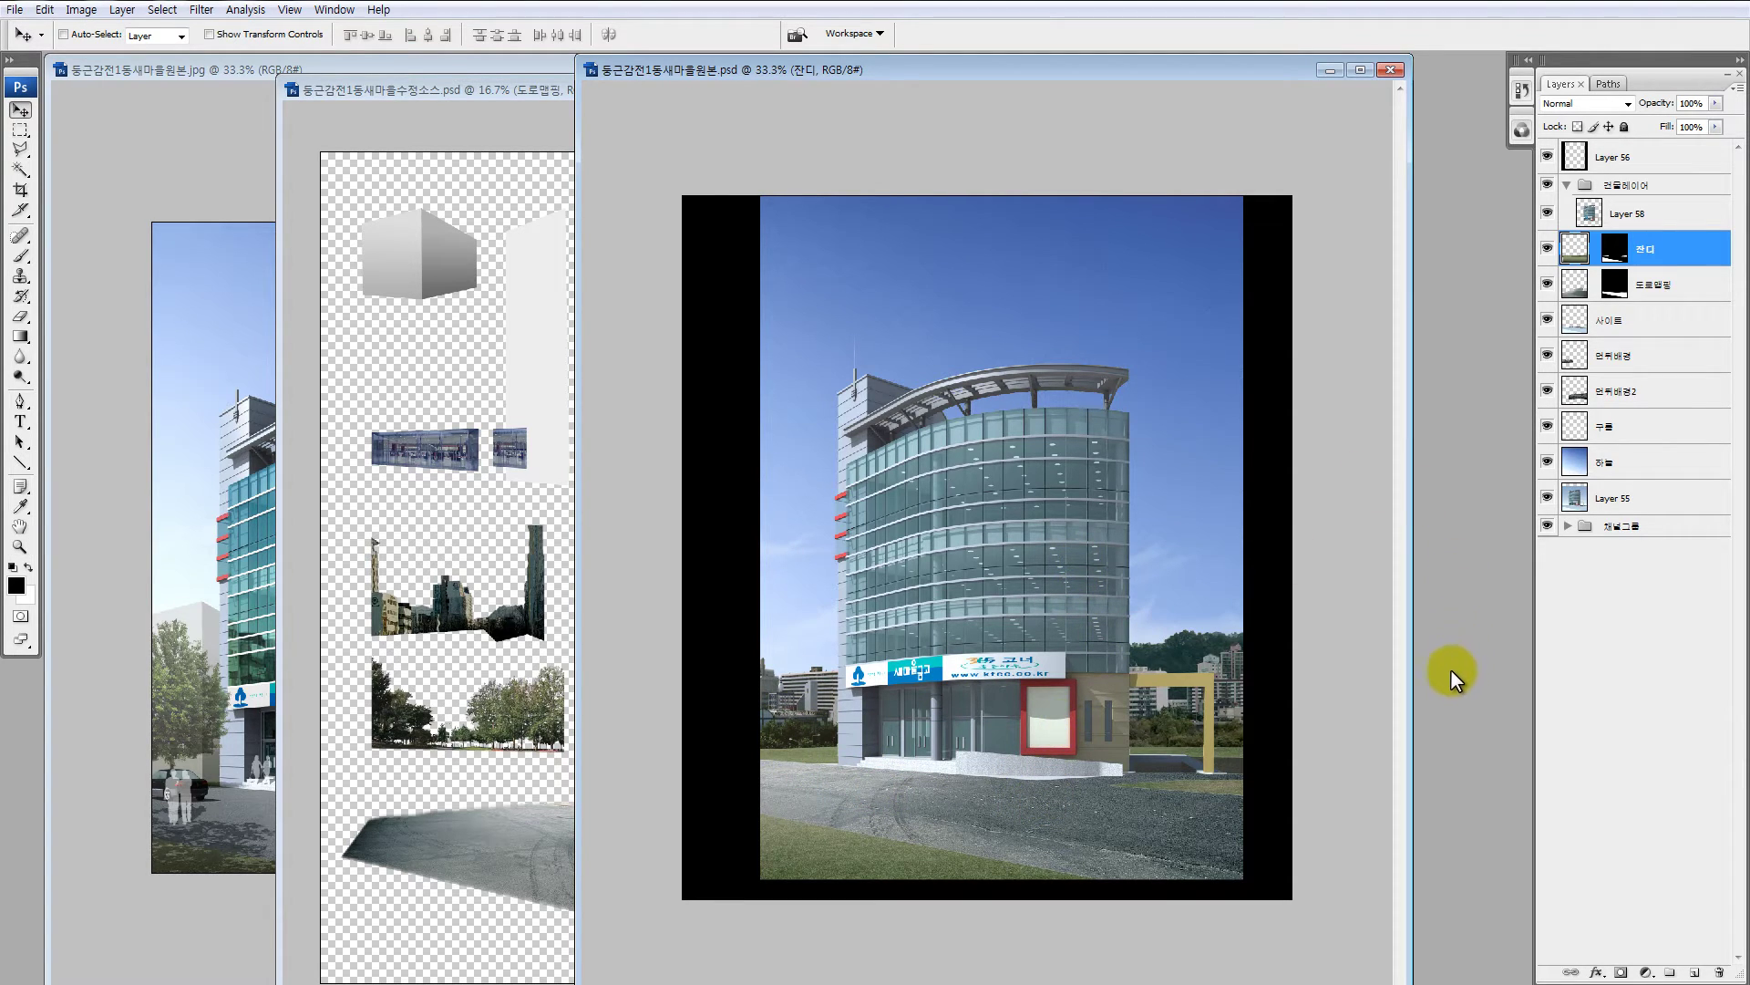
{"action": "left_click", "coordinate": [437, 586]}
{"action": "left_click_drag", "start_coordinate": [708, 744], "coordinate": [736, 741]}
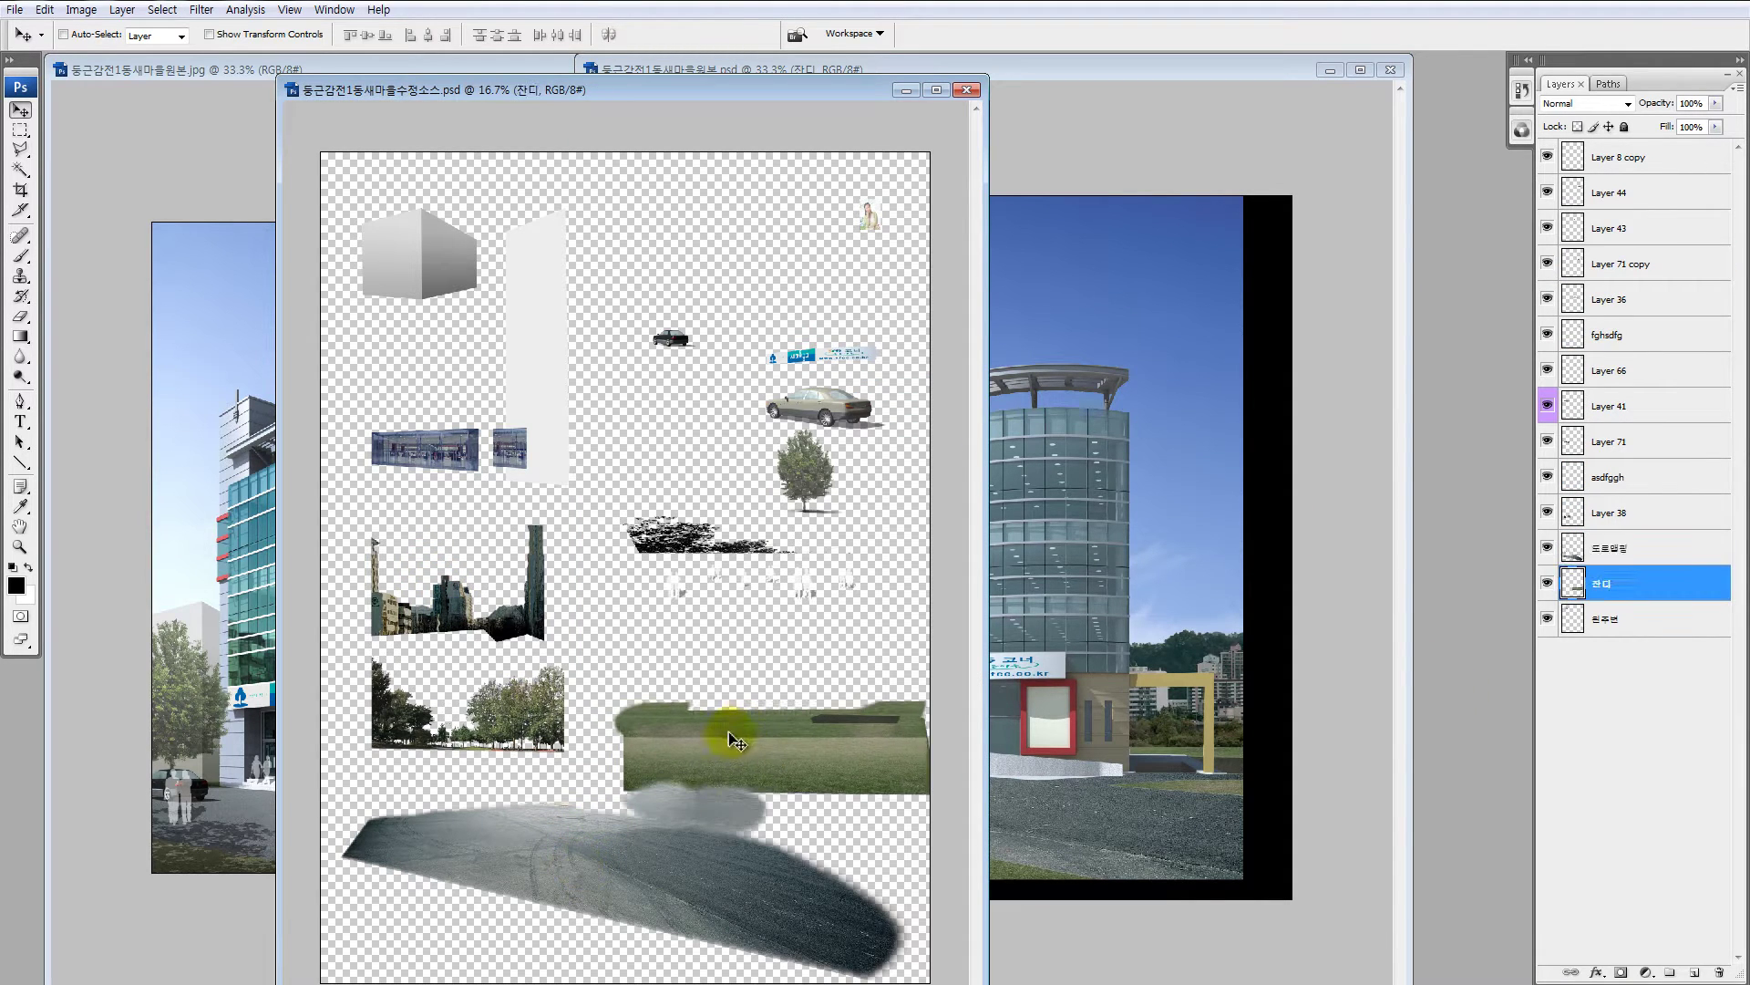
{"action": "key", "text": "Delete"}
{"action": "left_click_drag", "start_coordinate": [675, 877], "coordinate": [697, 861]}
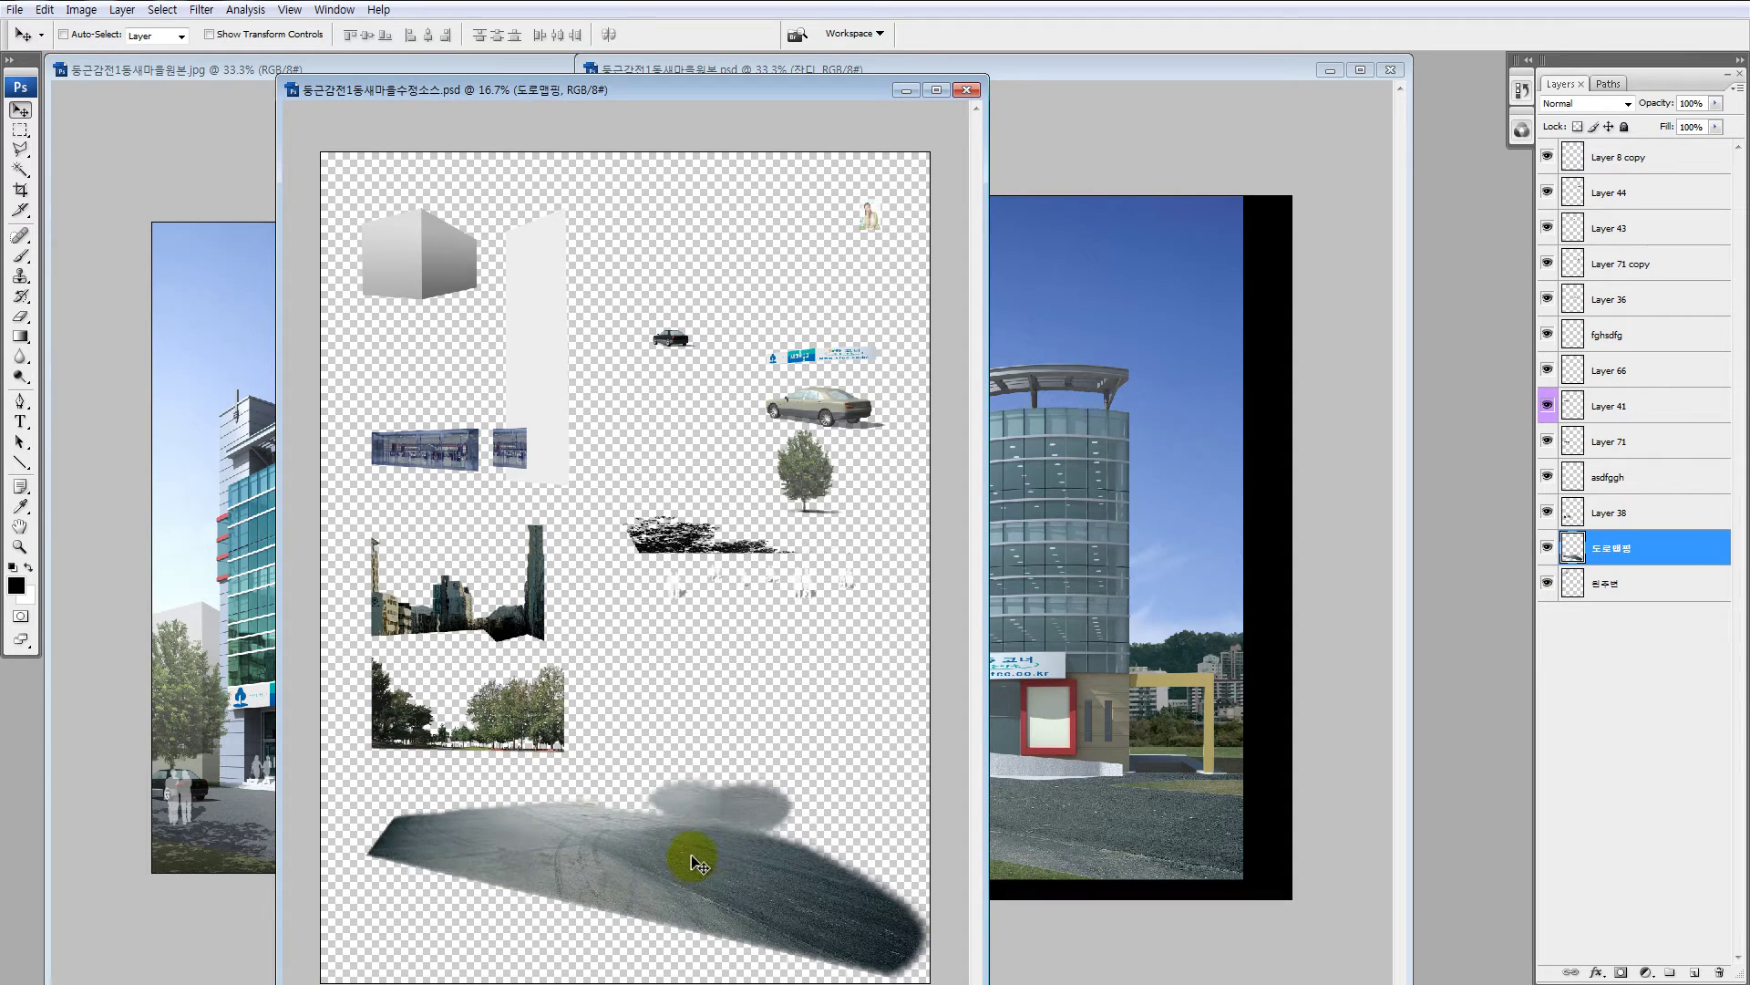
{"action": "key", "text": "Delete"}
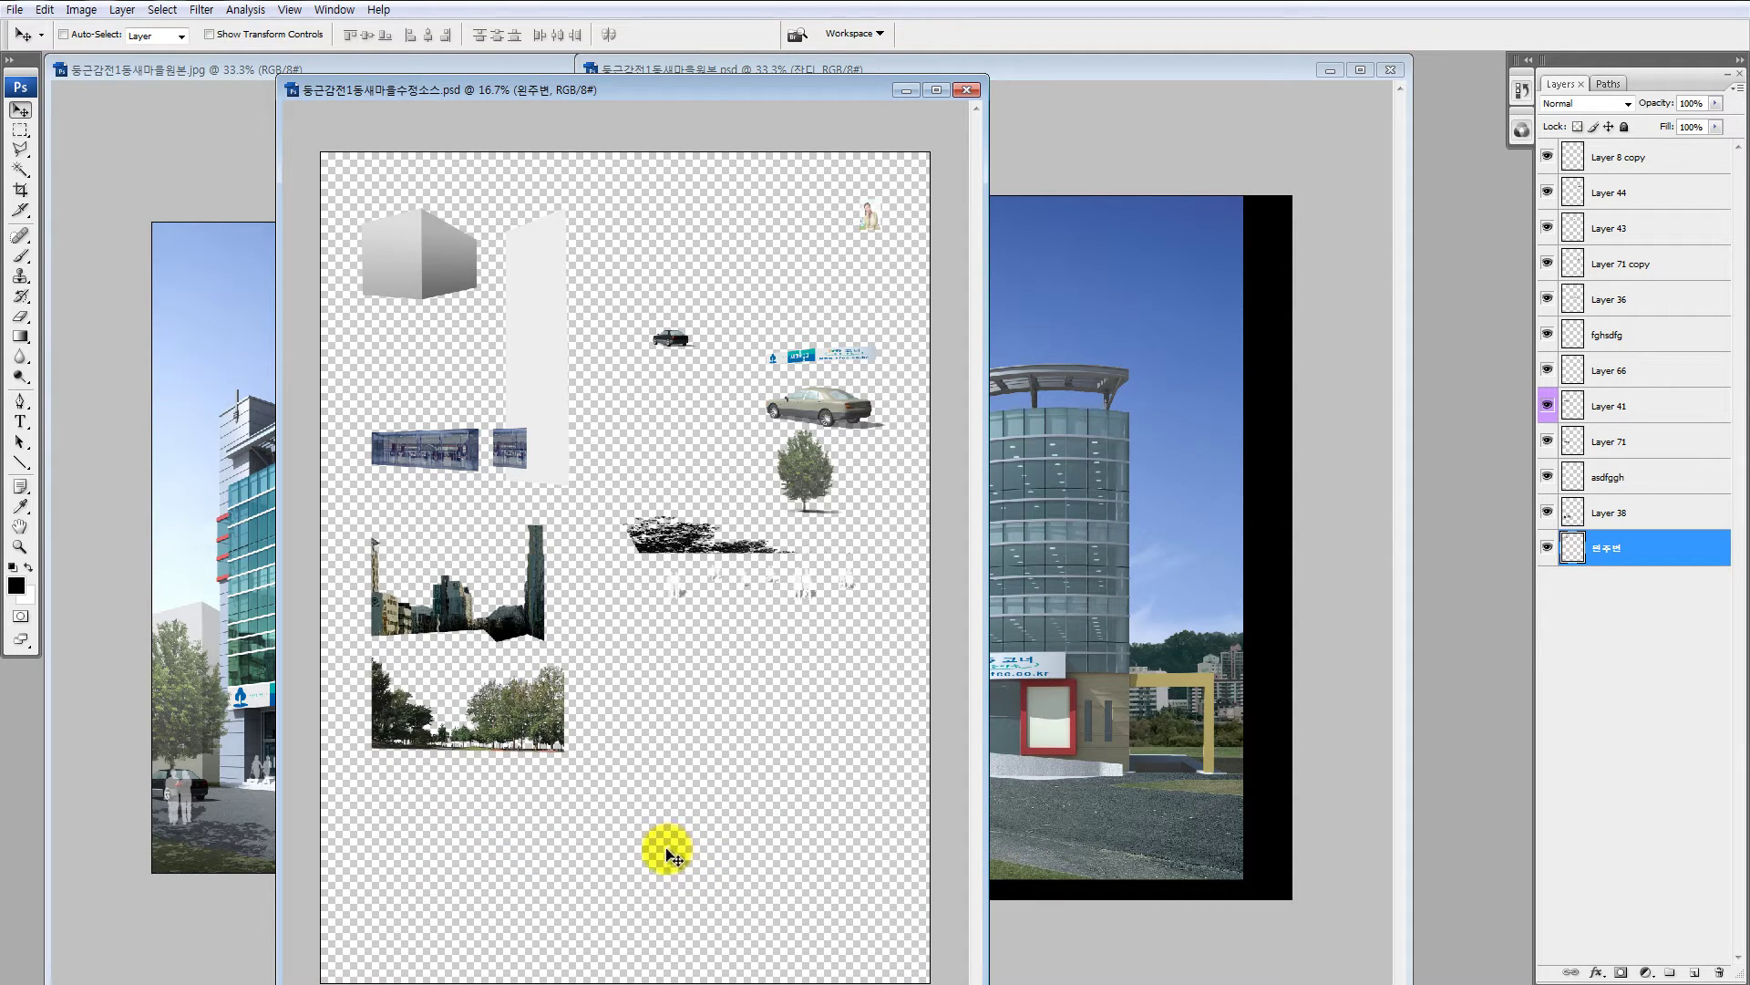
Step: Rearrange the shadow, woman, signboard, large car, tree and small people in the source document, and switch to the finished reference image
{"action": "left_click_drag", "start_coordinate": [665, 518], "coordinate": [651, 445]}
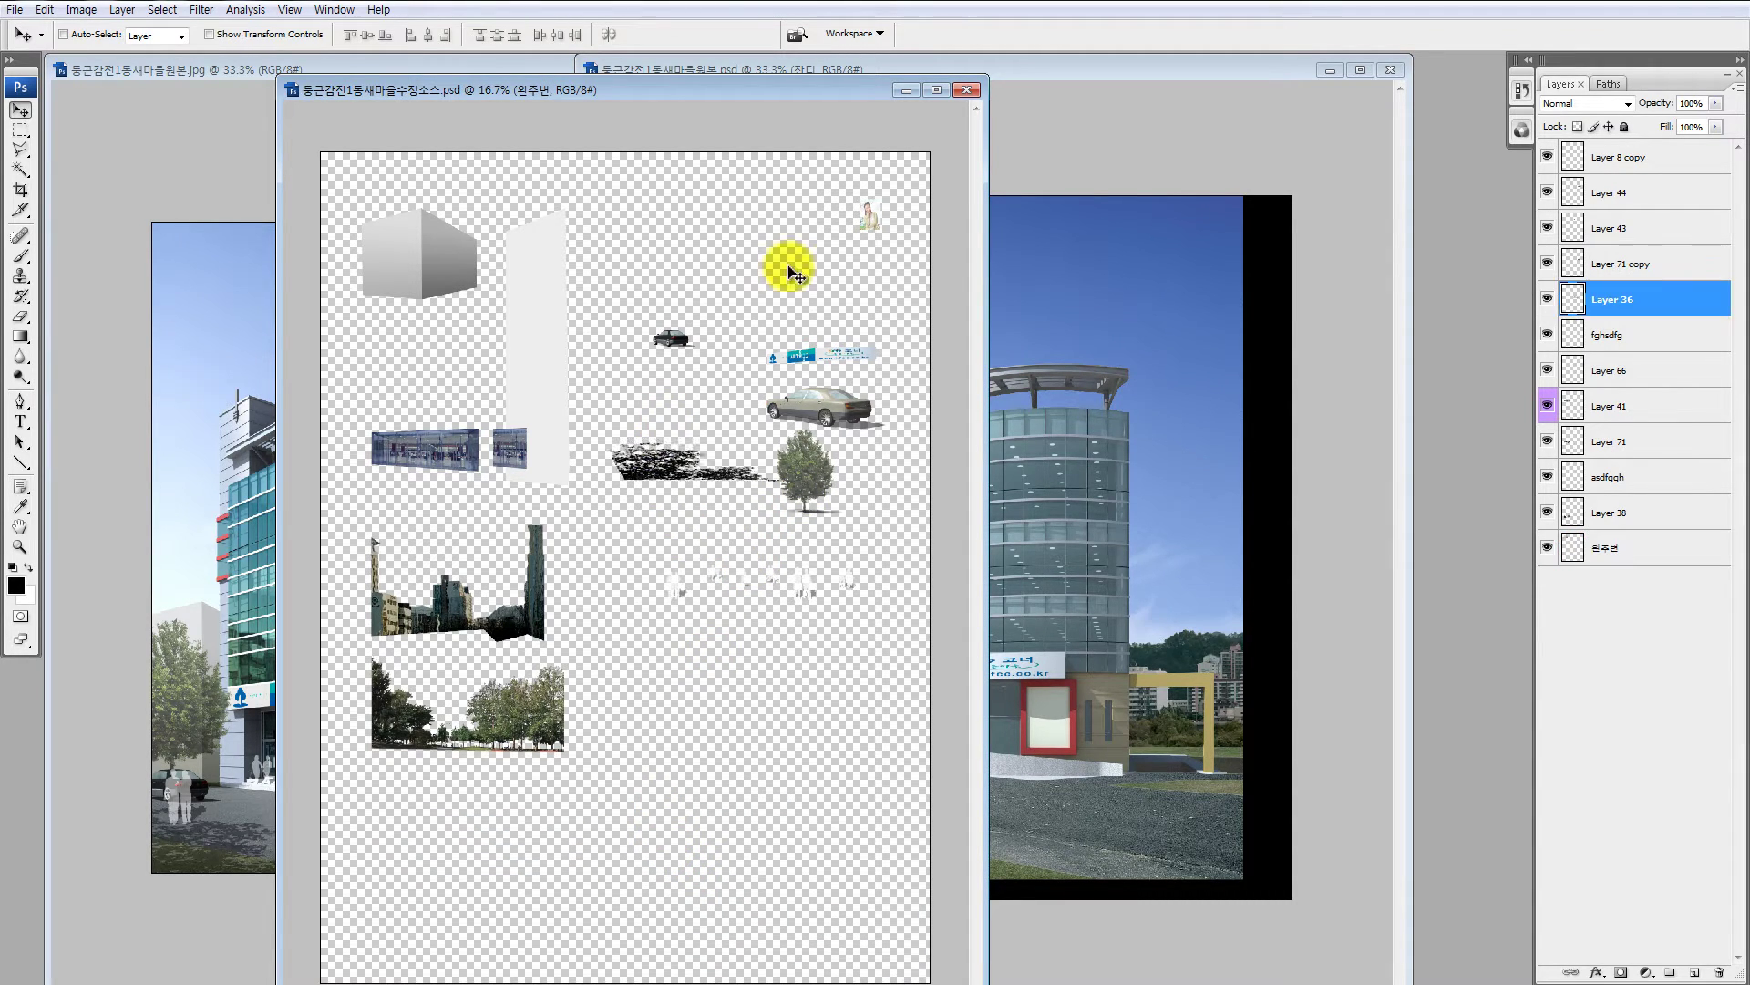
{"action": "left_click_drag", "start_coordinate": [866, 213], "coordinate": [703, 235]}
{"action": "left_click_drag", "start_coordinate": [817, 352], "coordinate": [796, 245]}
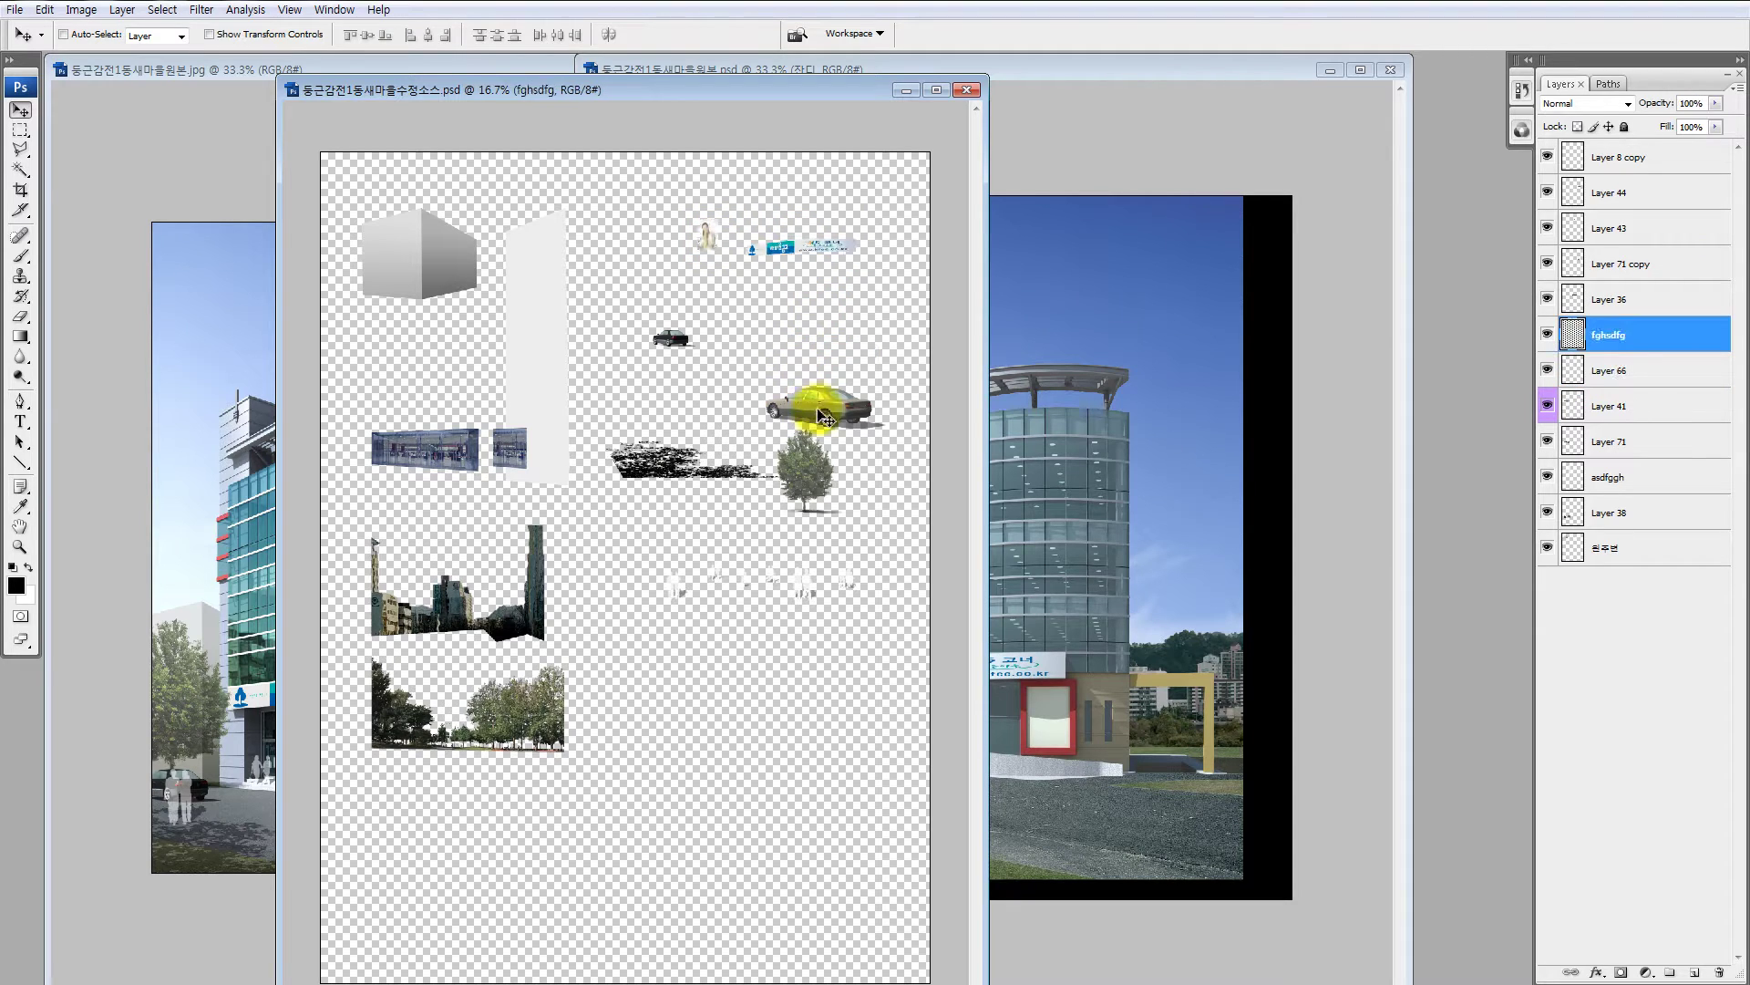
{"action": "left_click_drag", "start_coordinate": [825, 418], "coordinate": [816, 335]}
{"action": "left_click_drag", "start_coordinate": [802, 461], "coordinate": [834, 420]}
{"action": "left_click", "coordinate": [808, 538]}
{"action": "left_click_drag", "start_coordinate": [820, 558], "coordinate": [839, 536]}
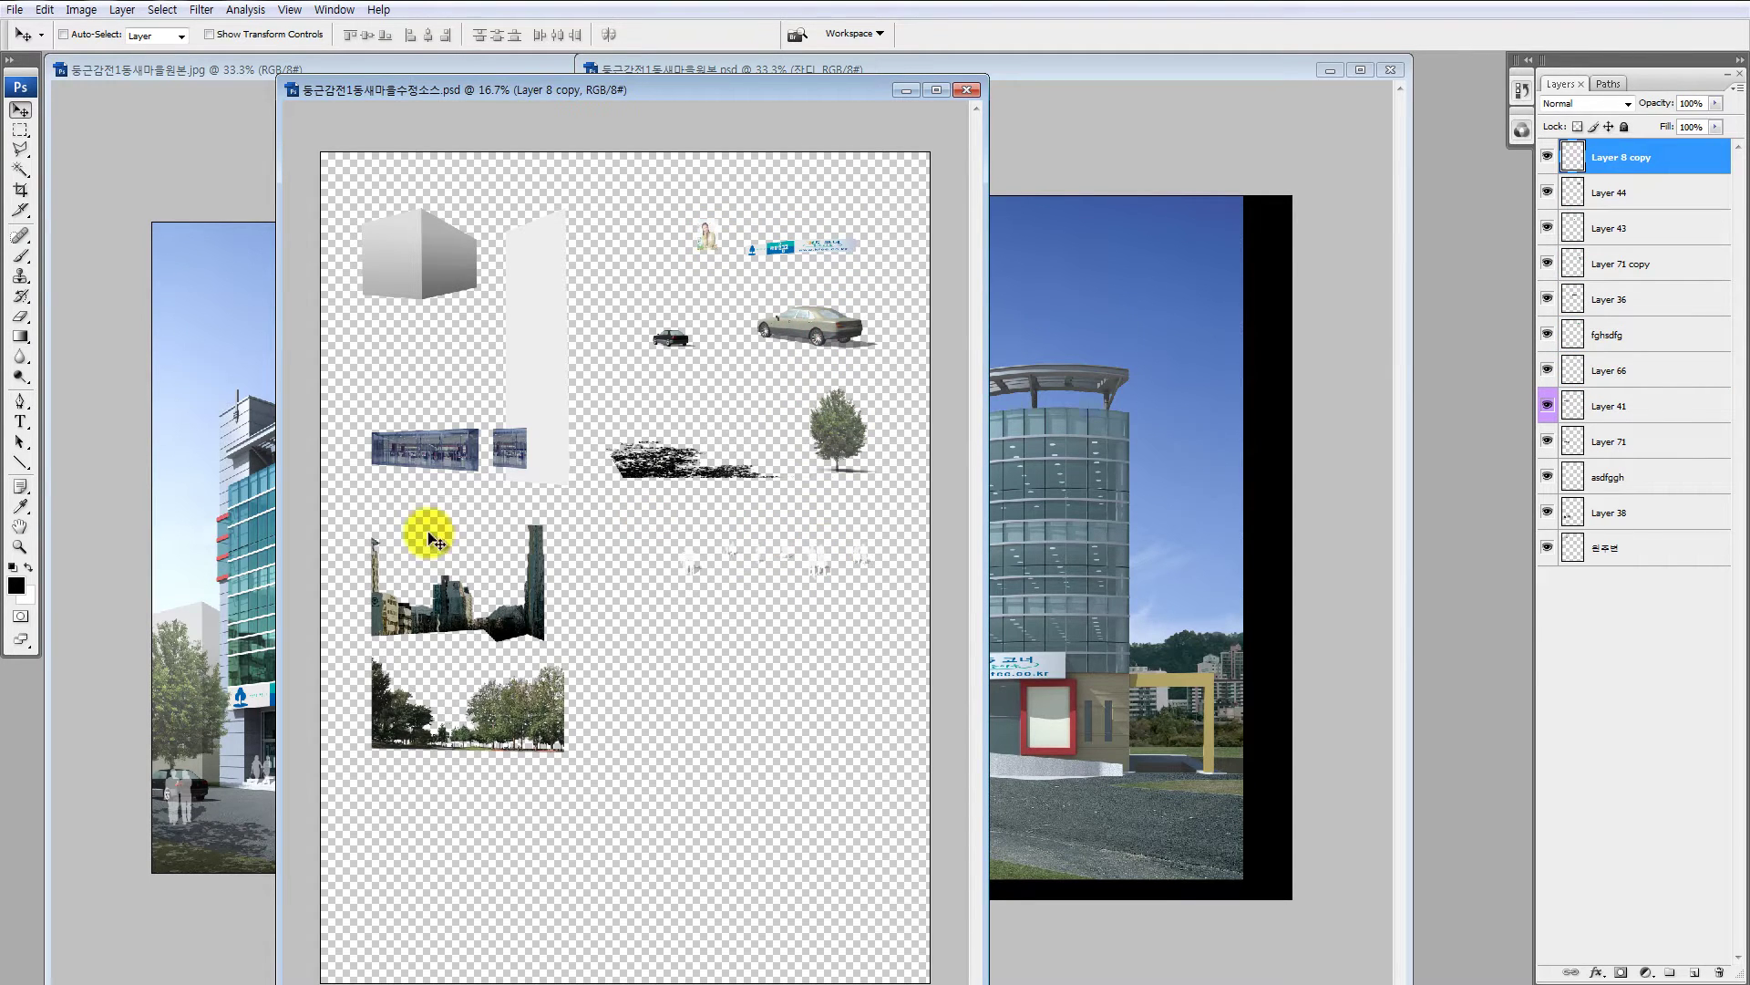
{"action": "left_click", "coordinate": [233, 718]}
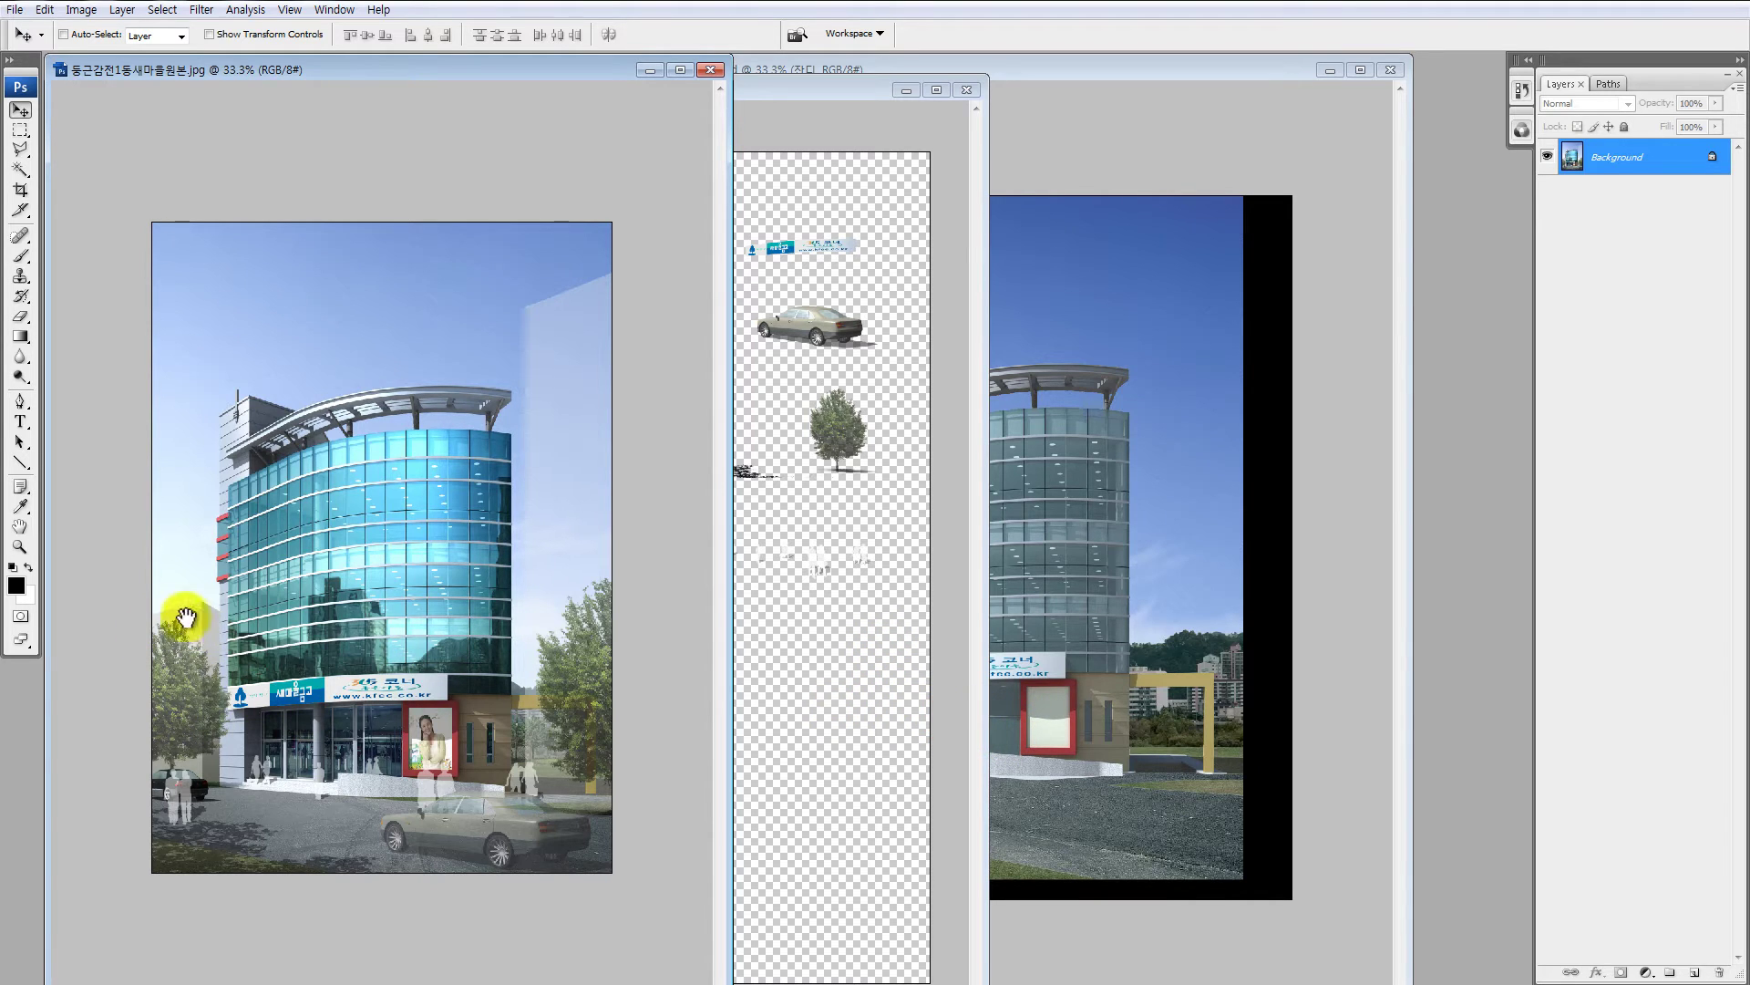
Step: Switch to the source document and copy its tall white building, layer asdfggh, into the rendering document
{"action": "left_click", "coordinate": [874, 536]}
{"action": "left_click_drag", "start_coordinate": [563, 323], "coordinate": [533, 303]}
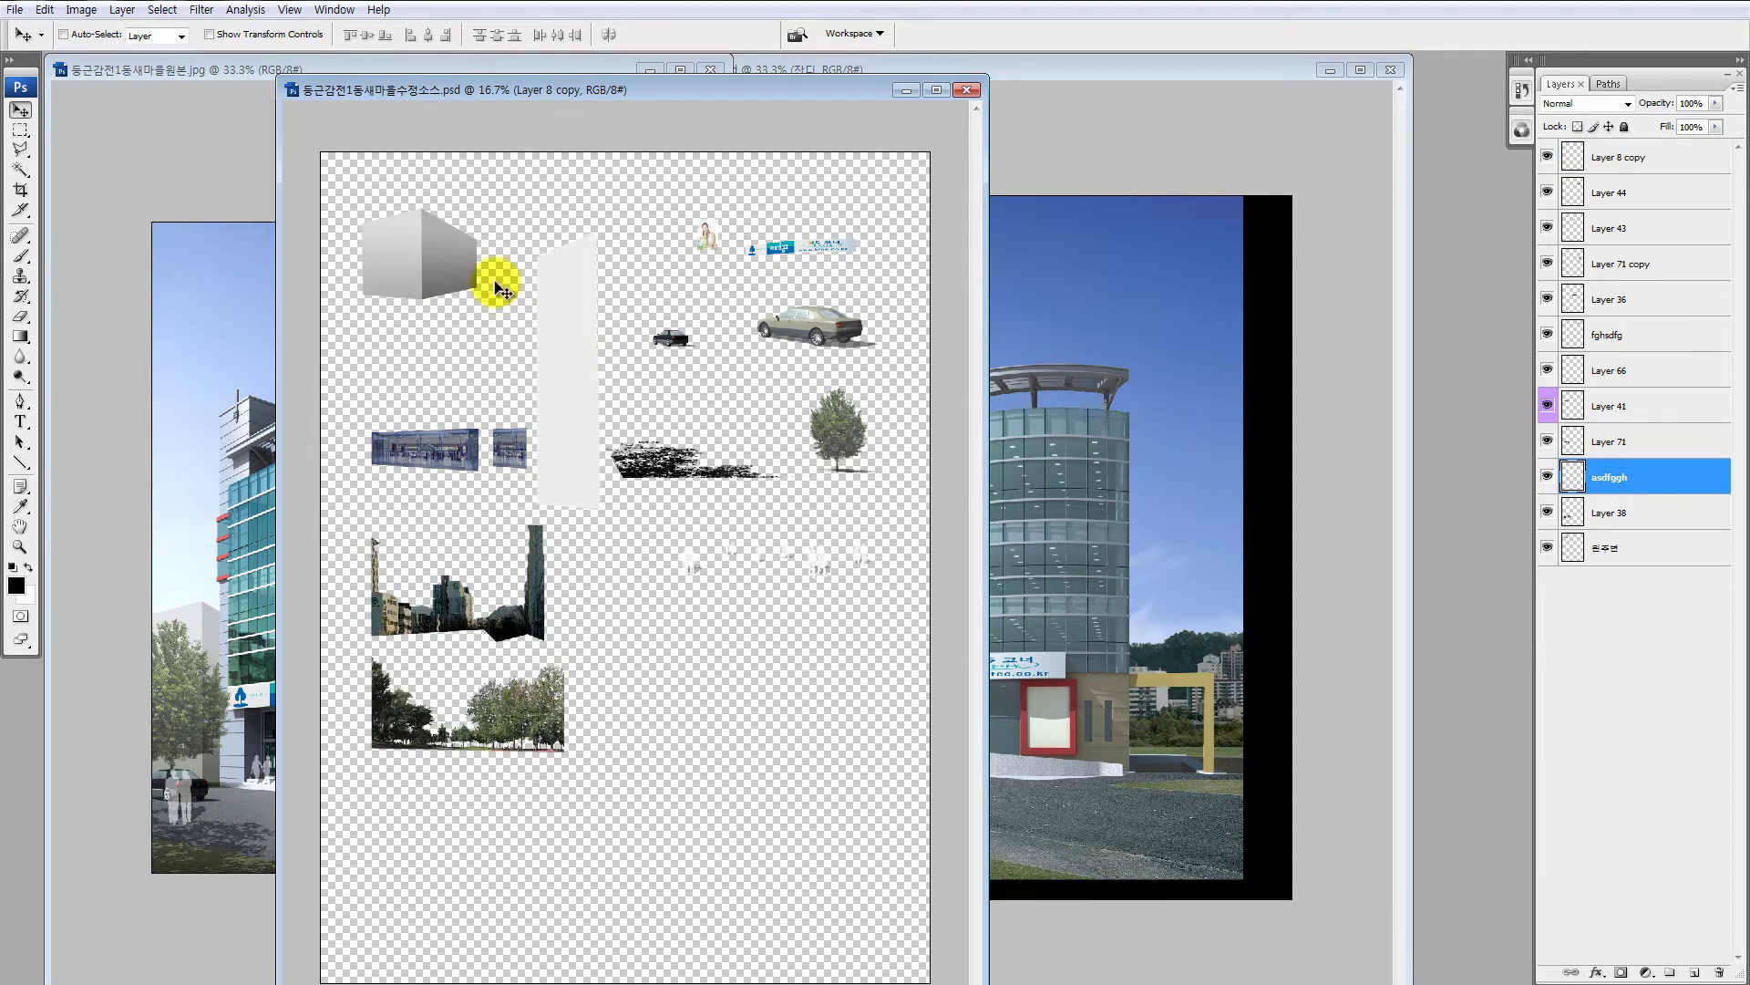
{"action": "left_click_drag", "start_coordinate": [441, 262], "coordinate": [425, 315]}
{"action": "left_click_drag", "start_coordinate": [551, 358], "coordinate": [1269, 584]}
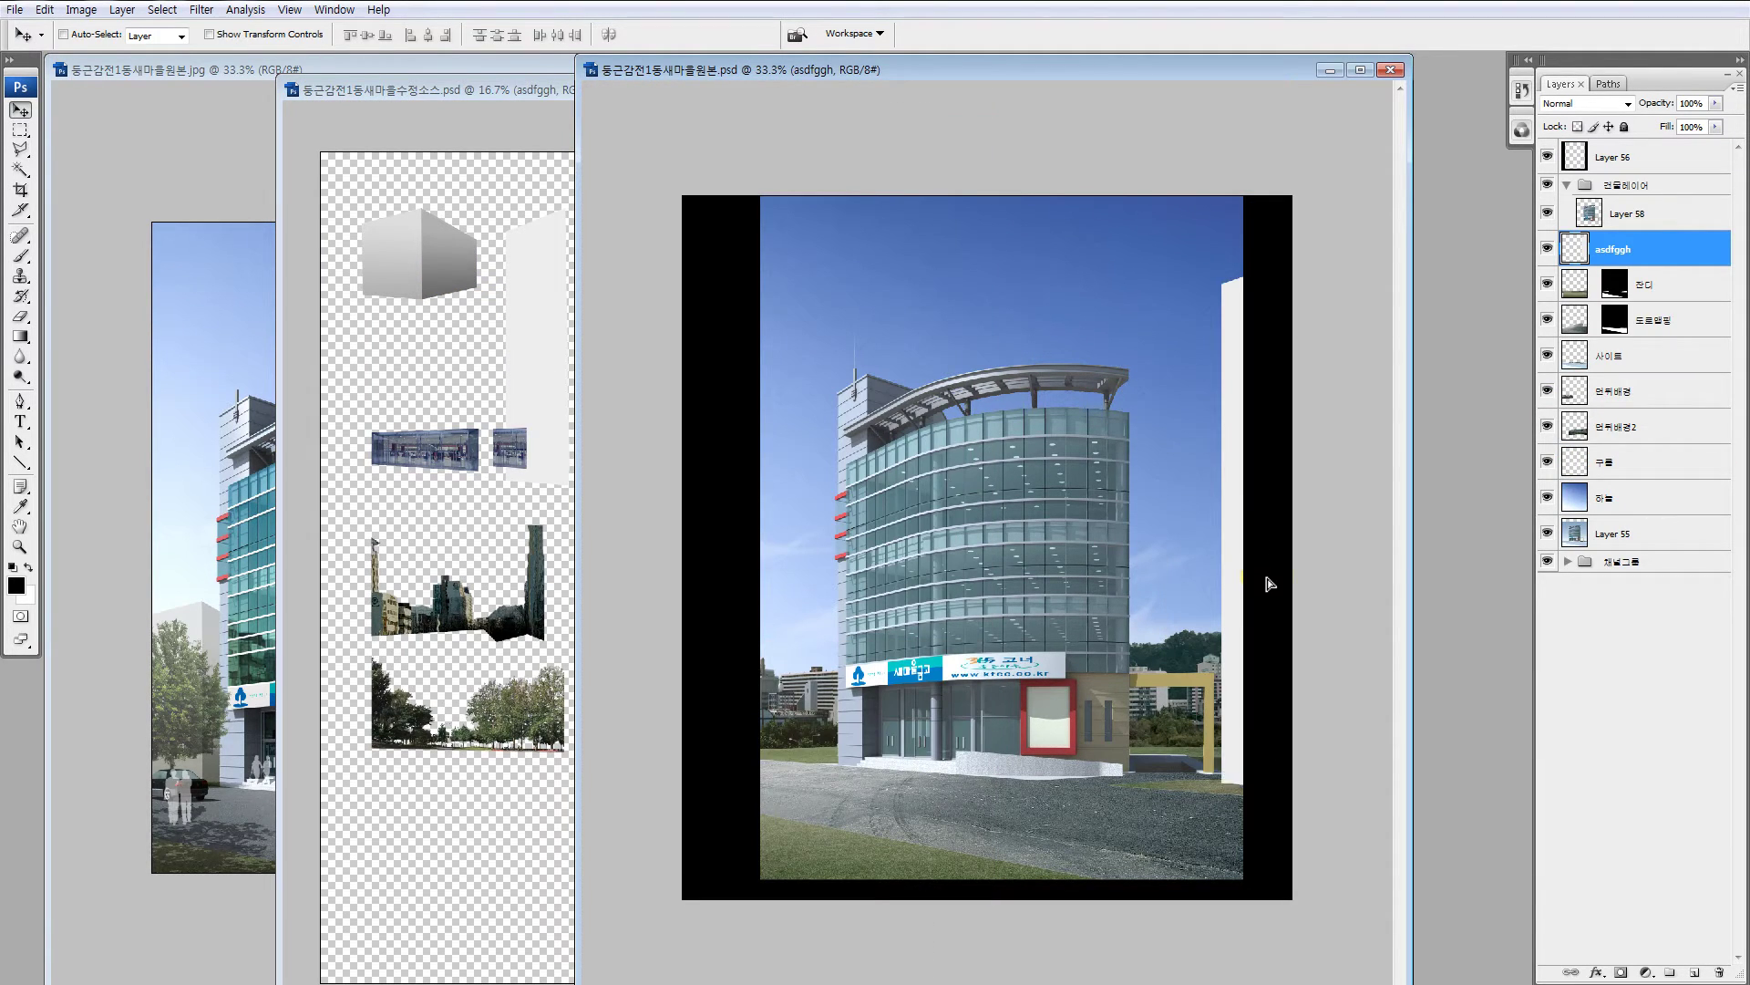
Step: Inspect the reference up close beside the brown wall, and move the asdfggh building leftward to stand just right of the main building
{"action": "left_click", "coordinate": [211, 690]}
{"action": "key", "text": "z"}
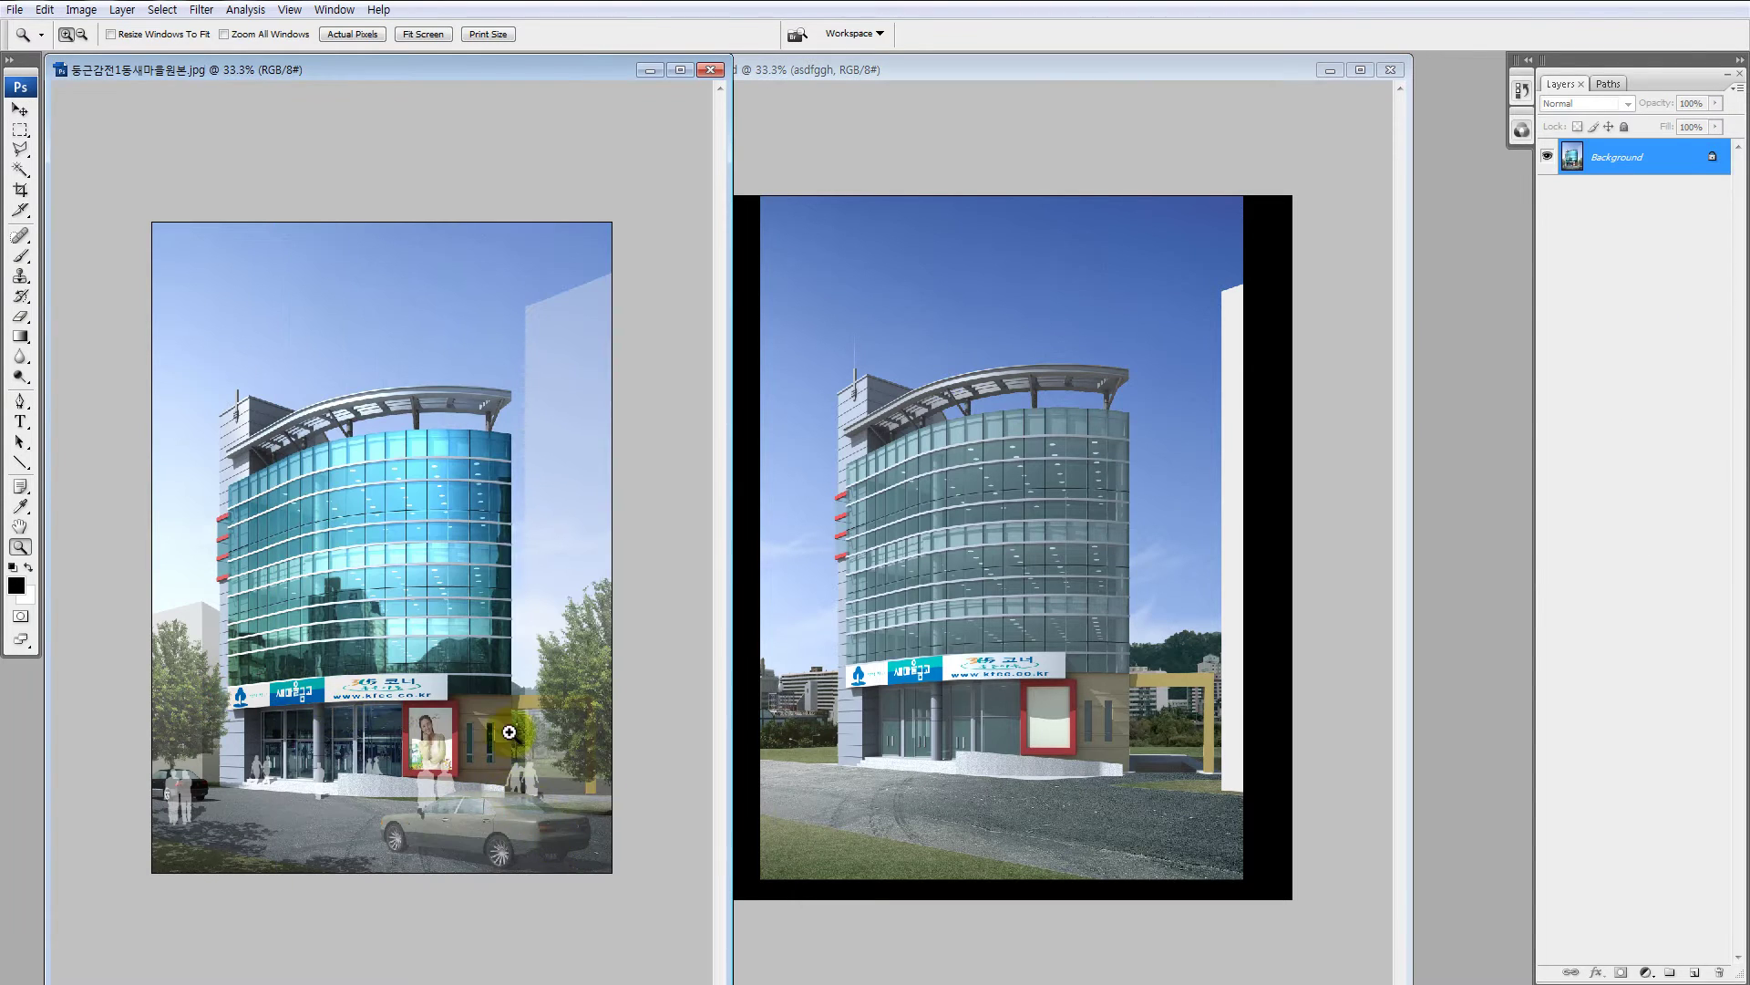
{"action": "left_click_drag", "start_coordinate": [507, 730], "coordinate": [614, 808]}
{"action": "left_click_drag", "start_coordinate": [355, 586], "coordinate": [448, 619]}
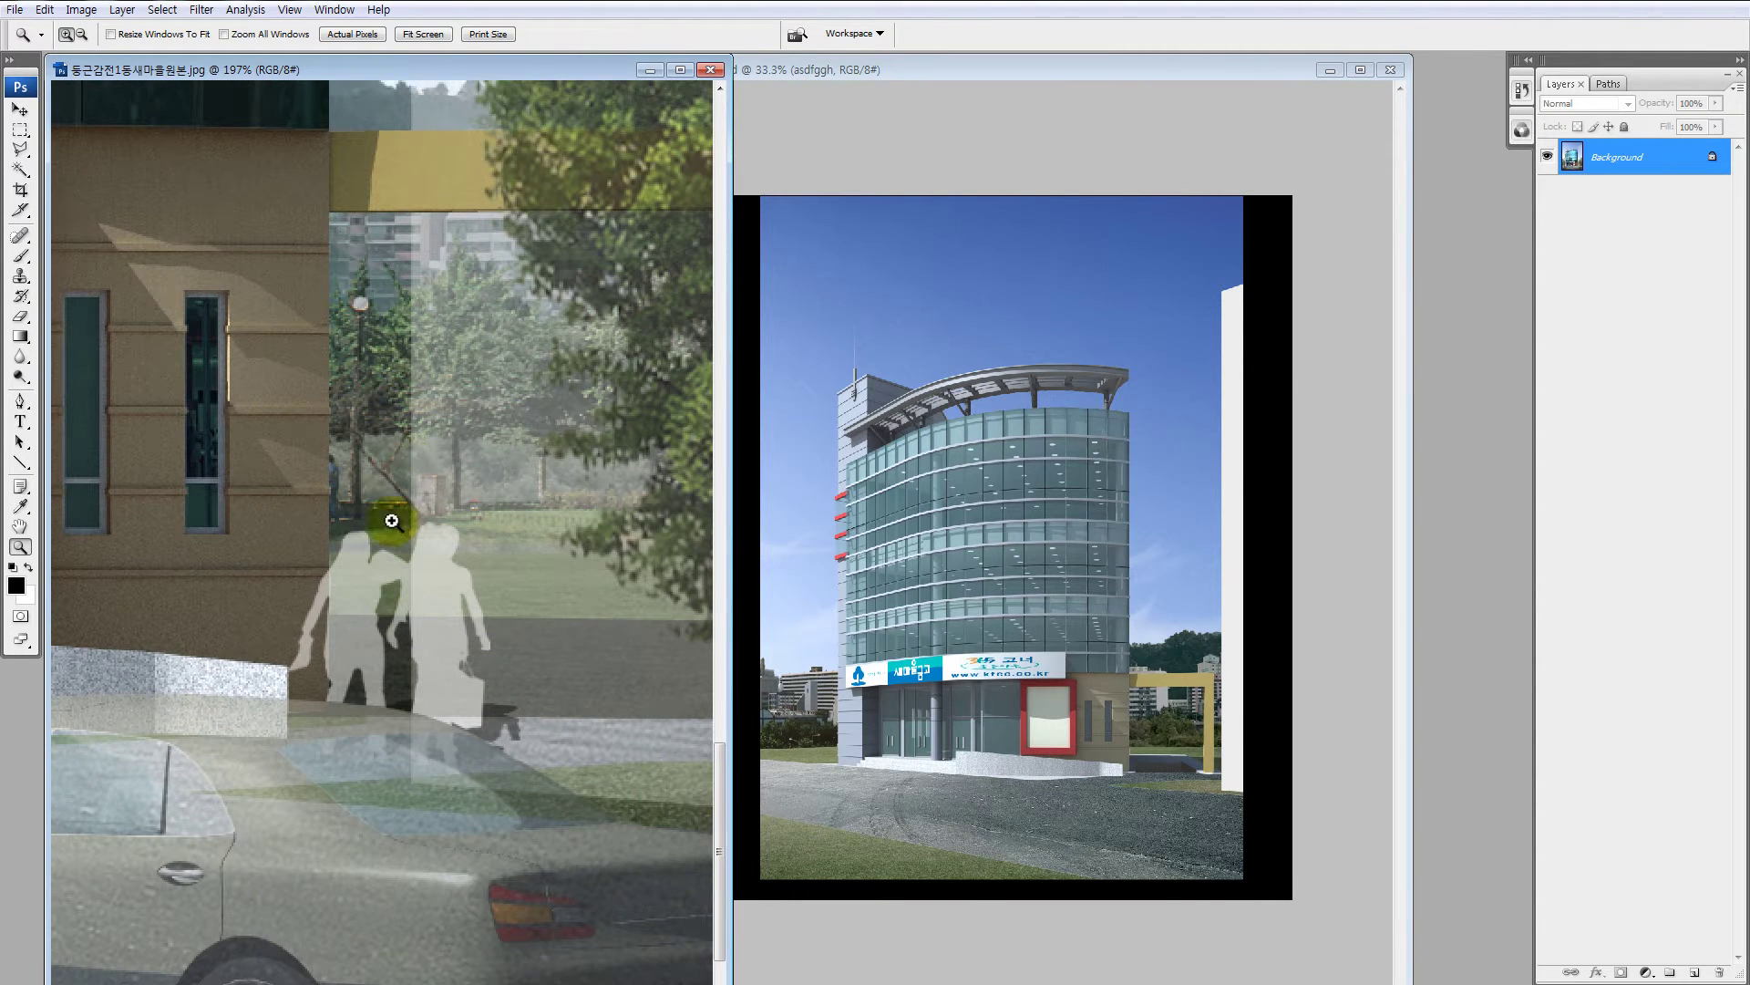
{"action": "left_click", "coordinate": [1231, 598]}
{"action": "key", "text": "v"}
{"action": "left_click_drag", "start_coordinate": [1242, 586], "coordinate": [1156, 567]}
Step: Place the asdfggh layer above the 건물레이어 group, collapse the group, and nudge the white building slightly closer to the main building
{"action": "left_click_drag", "start_coordinate": [1571, 242], "coordinate": [1583, 164]}
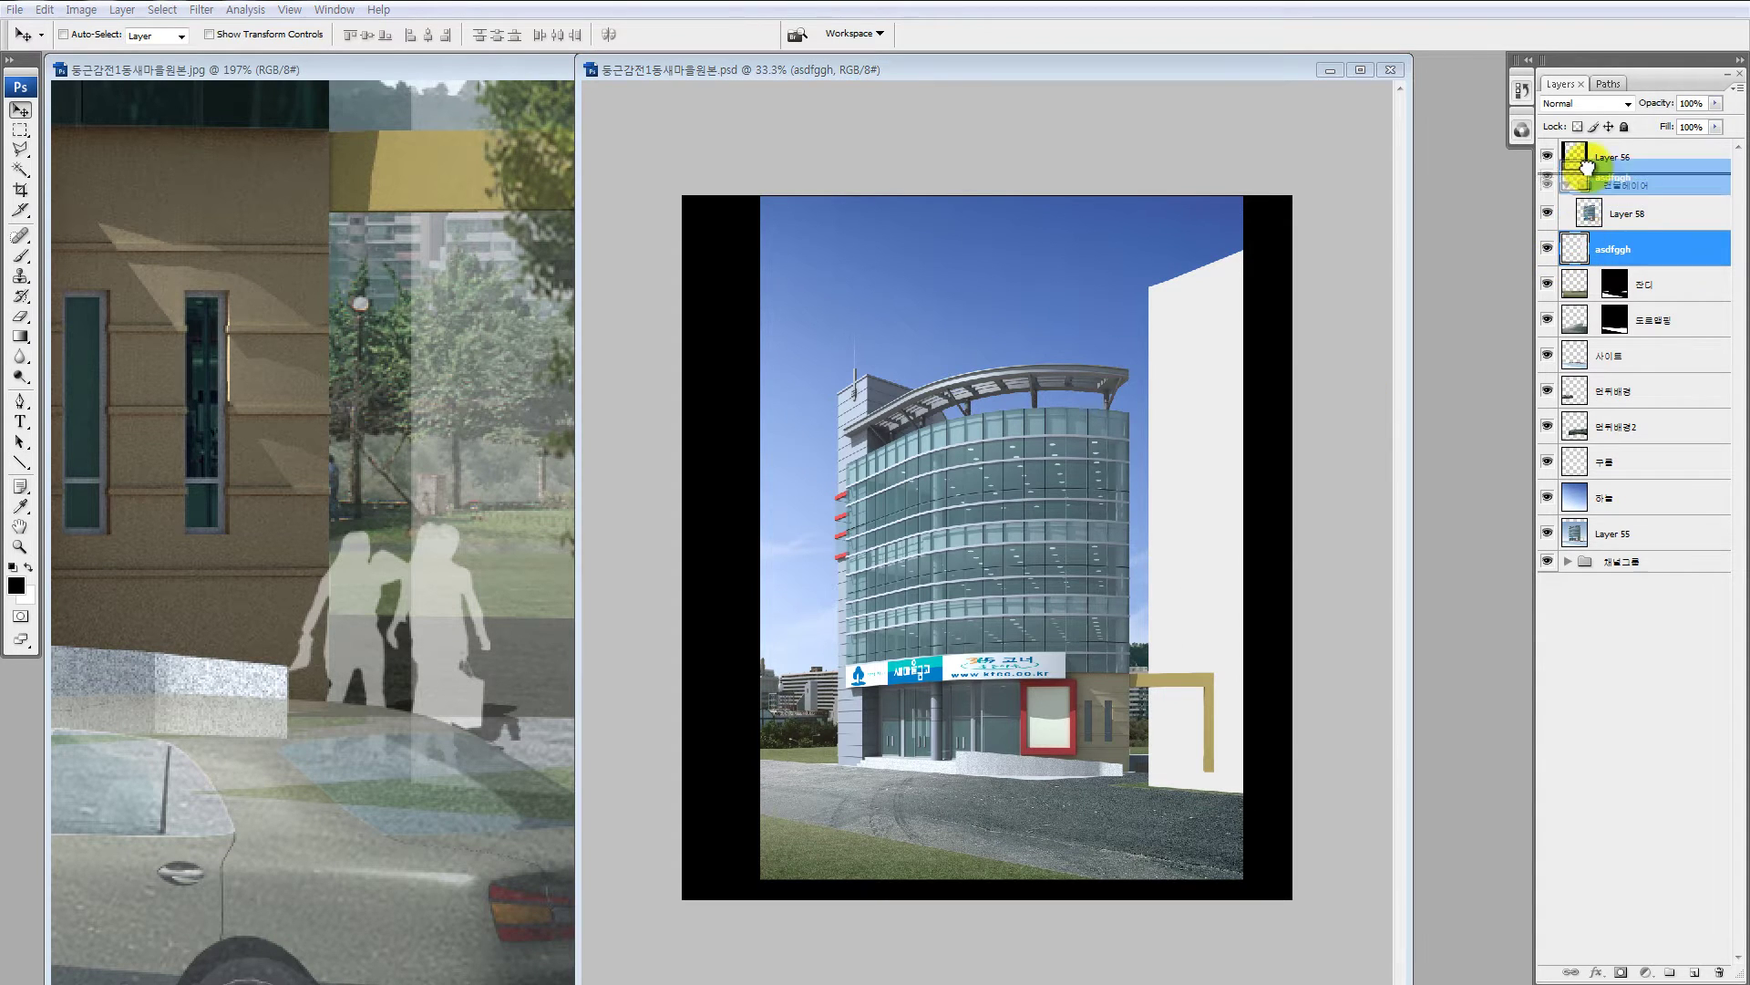
{"action": "left_click", "coordinate": [1565, 221]}
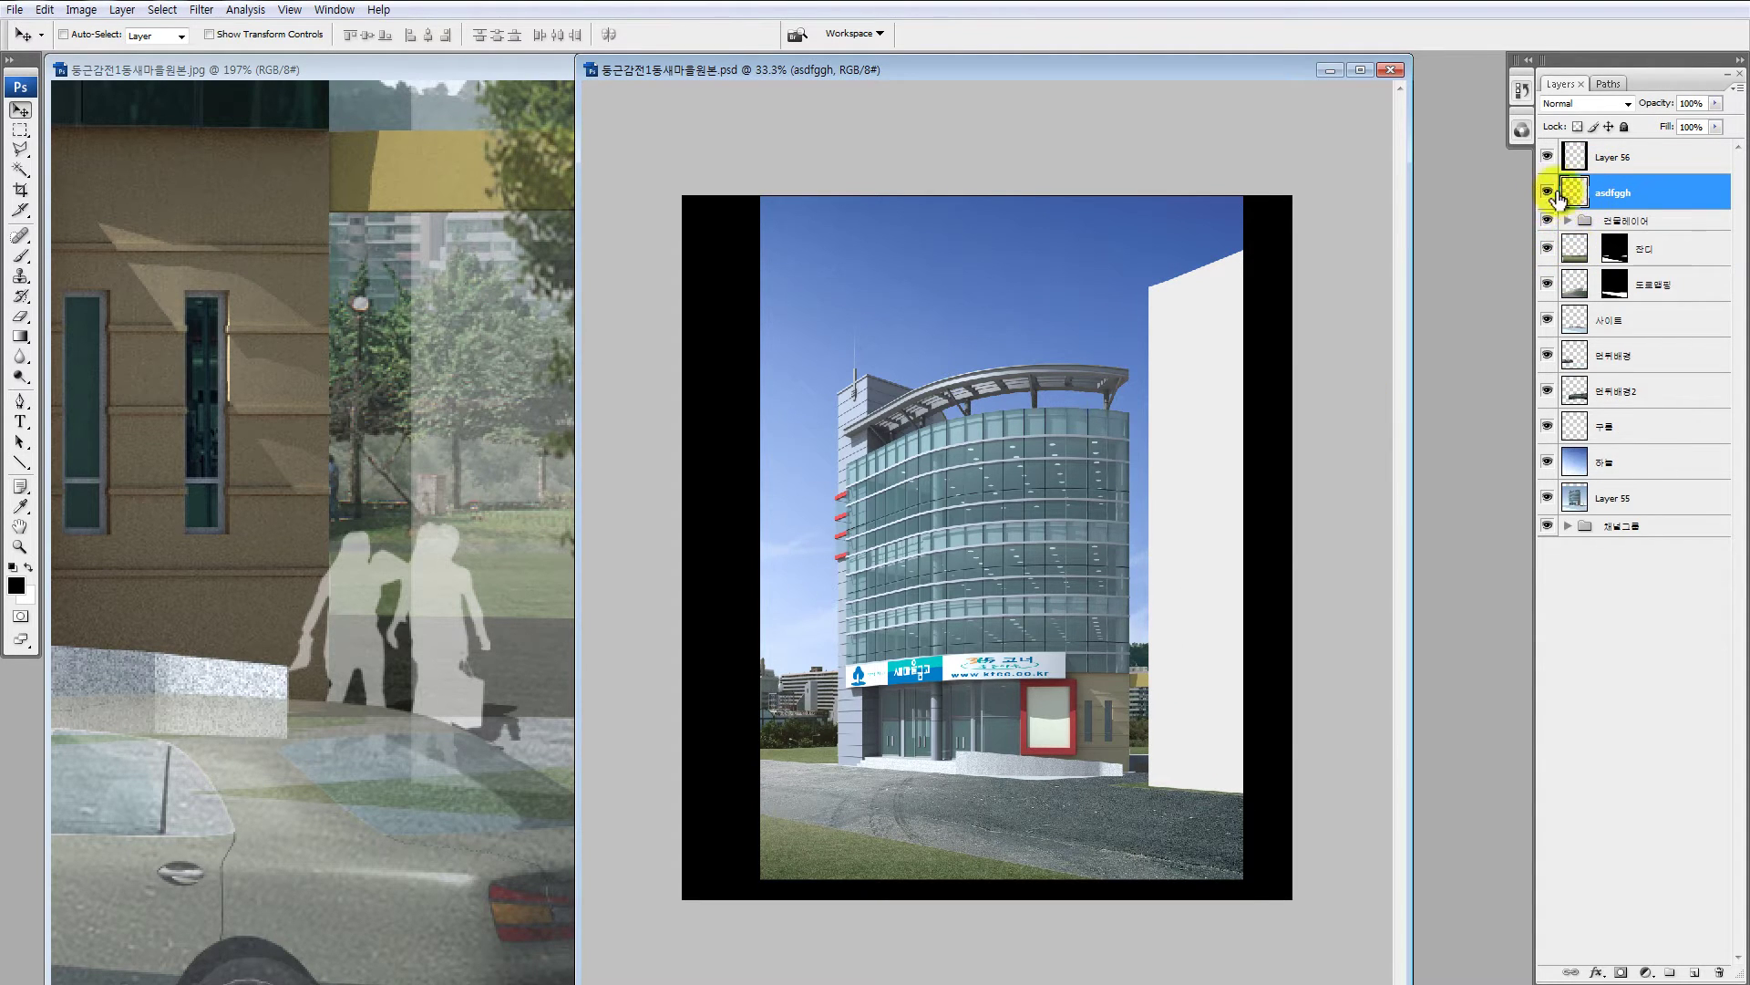
{"action": "mouse_move", "coordinate": [1570, 189]}
{"action": "left_mouse_down"}
{"action": "mouse_move", "coordinate": [1581, 268]}
{"action": "mouse_move", "coordinate": [1583, 175]}
{"action": "left_mouse_up"}
{"action": "left_click_drag", "start_coordinate": [1186, 713], "coordinate": [1180, 711]}
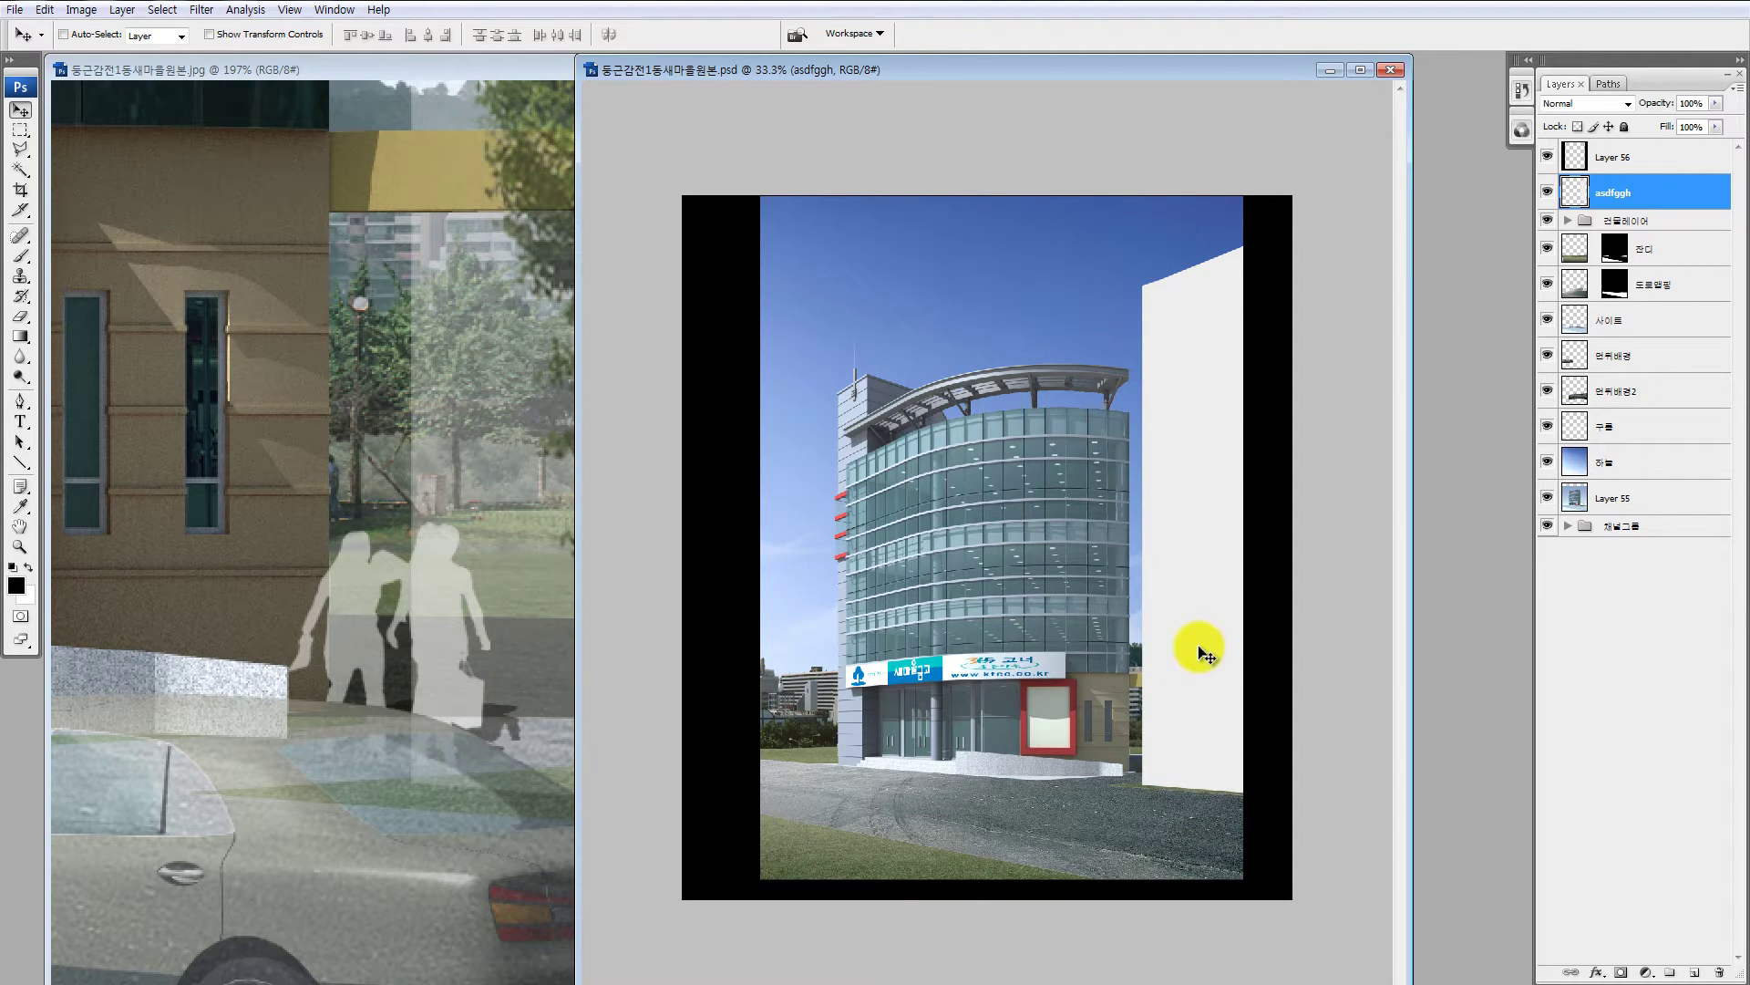
Step: Copy the gray box building from the source document into the rendering and position it at the main building's lower left
{"action": "left_click", "coordinate": [423, 496]}
{"action": "left_click", "coordinate": [774, 339]}
{"action": "key", "text": "ctrl+Tab"}
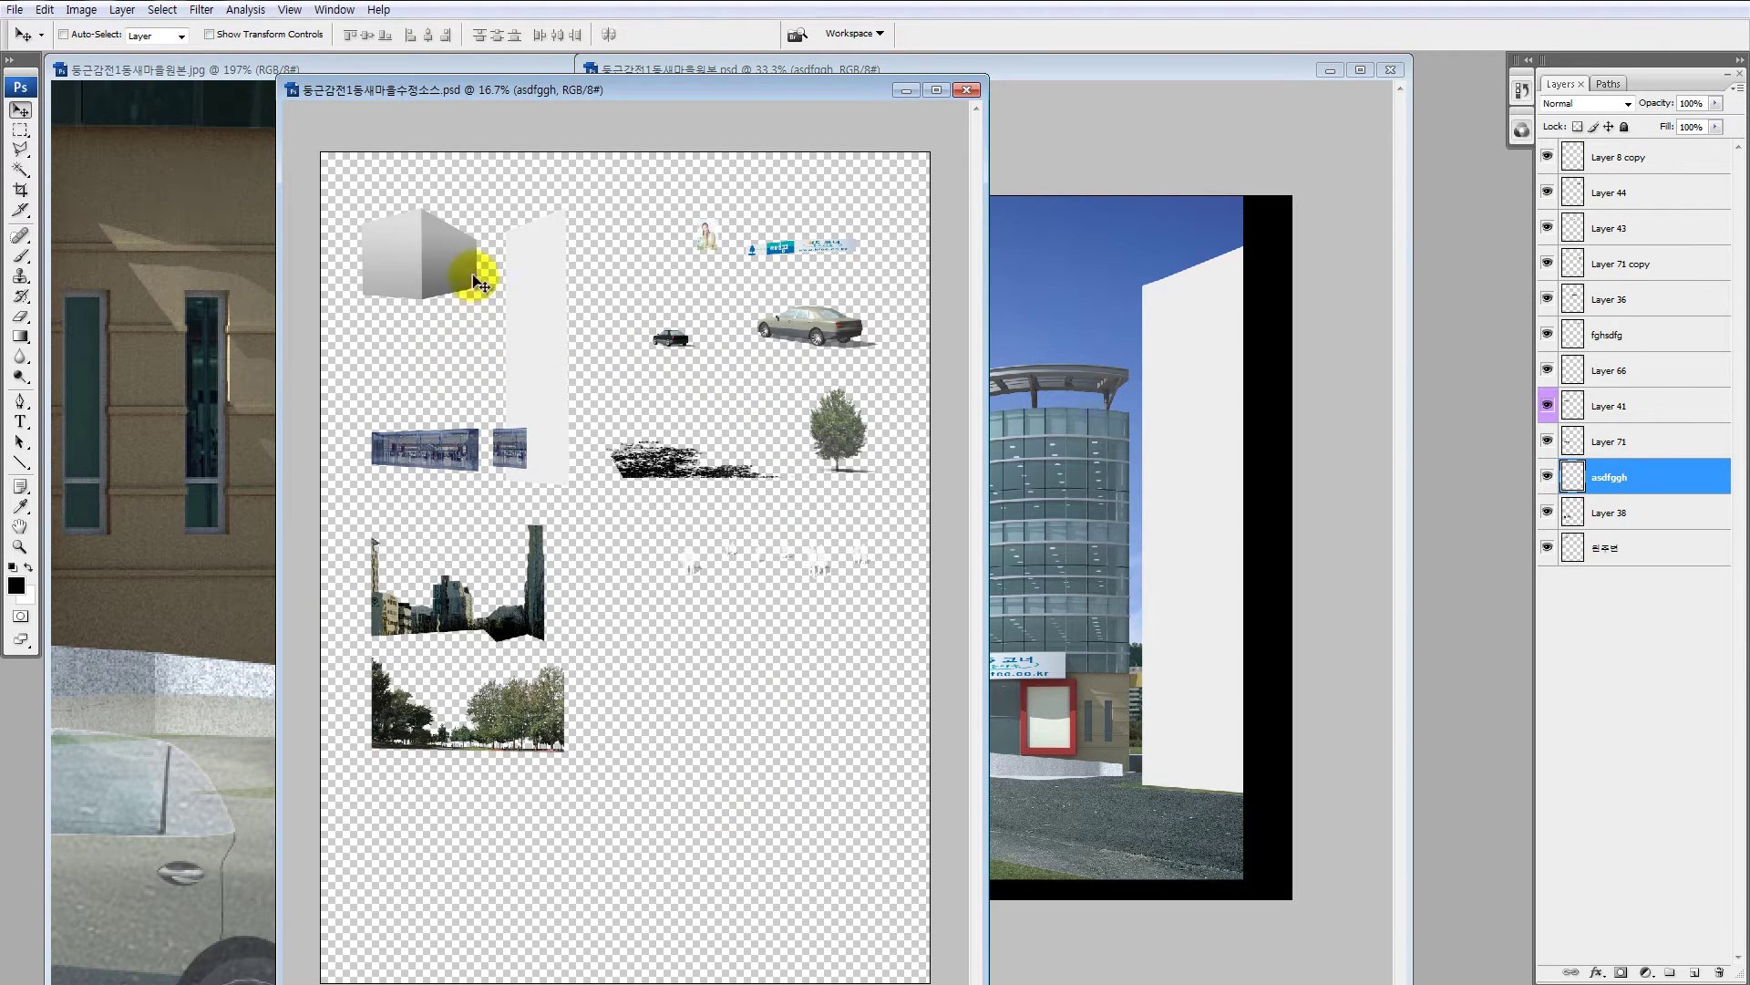
{"action": "left_click_drag", "start_coordinate": [428, 260], "coordinate": [433, 301]}
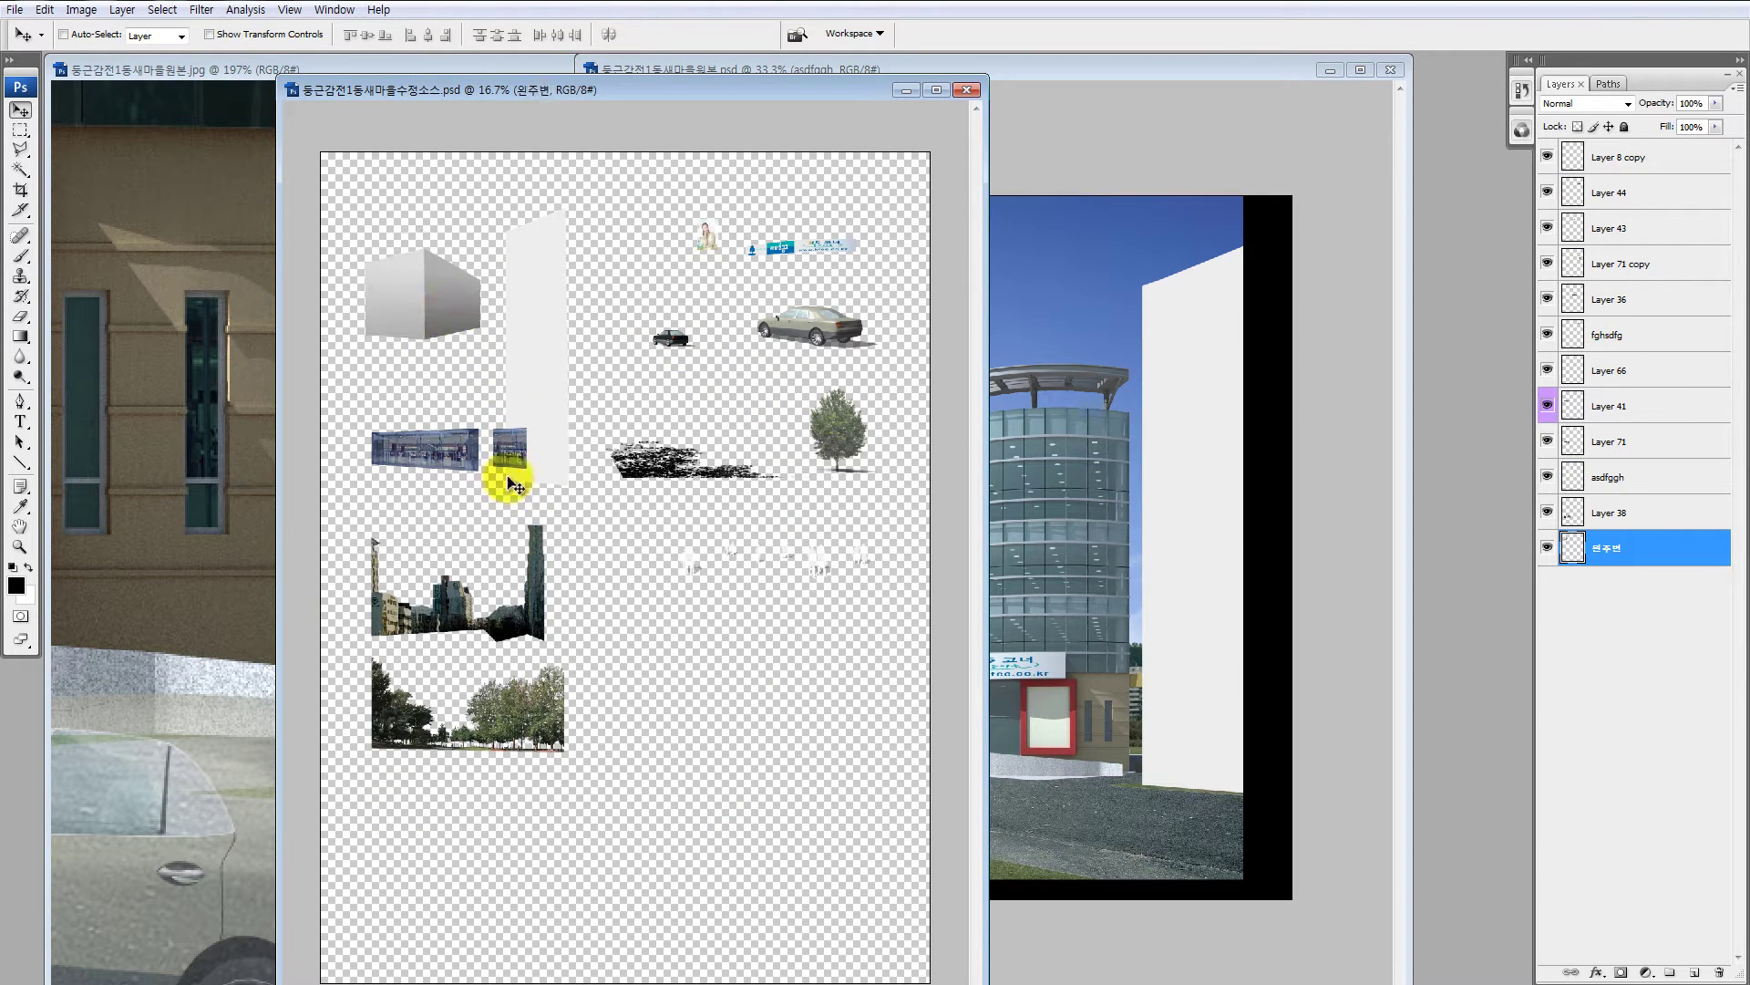
{"action": "key", "text": "ctrl+z"}
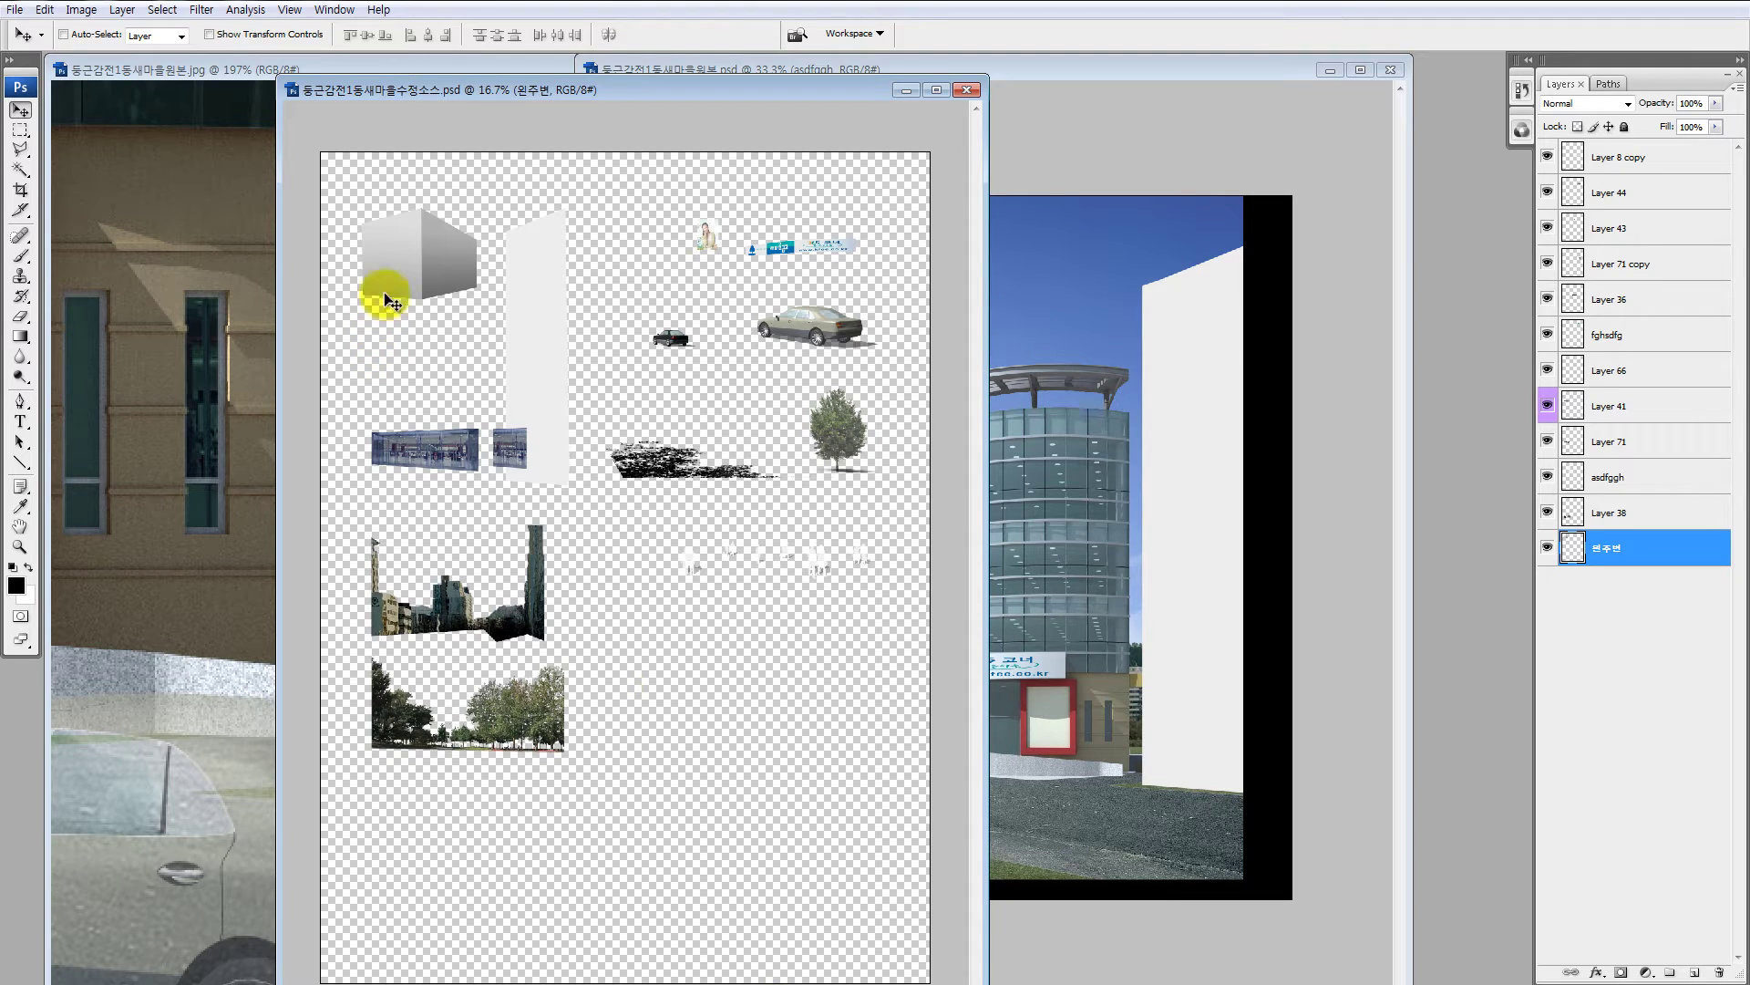
{"action": "left_click_drag", "start_coordinate": [383, 273], "coordinate": [1086, 598]}
{"action": "left_click_drag", "start_coordinate": [868, 653], "coordinate": [793, 695]}
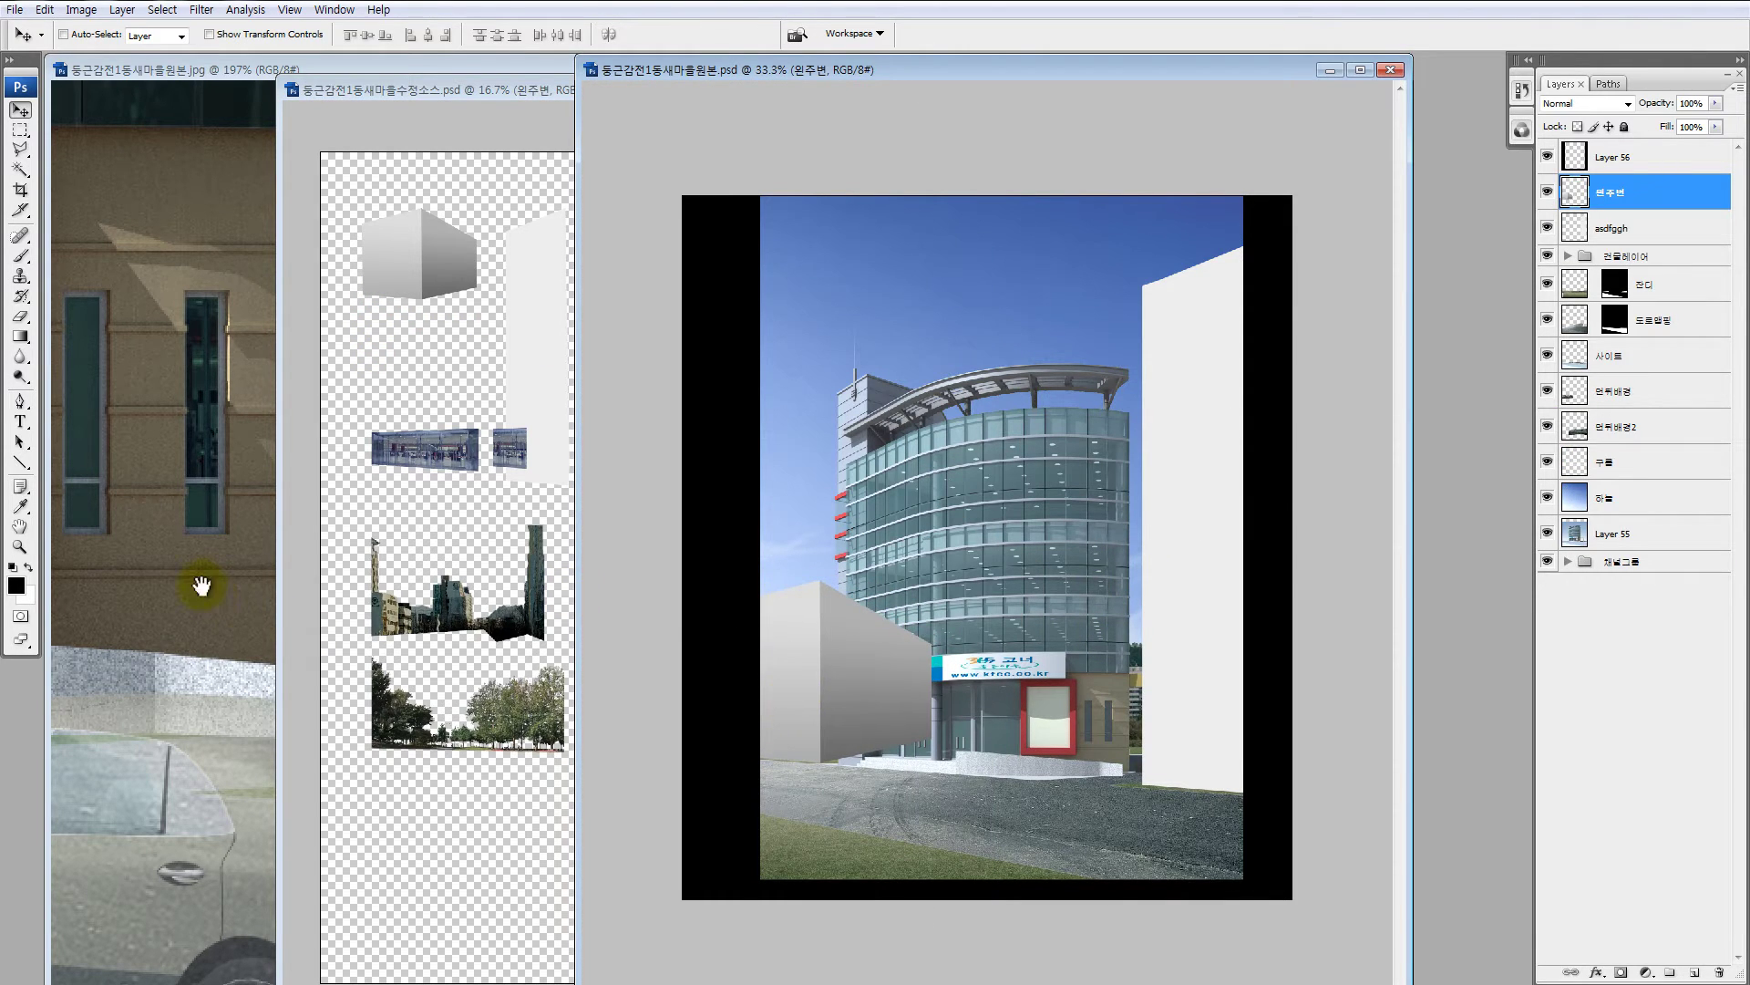
Step: Examine the finished reference as a whole and up close around the tree and gray building left of the entrance
{"action": "left_click", "coordinate": [200, 587]}
{"action": "key", "text": "ctrl+minus"}
{"action": "key", "text": "ctrl+minus"}
{"action": "key", "text": "ctrl+minus"}
{"action": "key", "text": "ctrl+minus"}
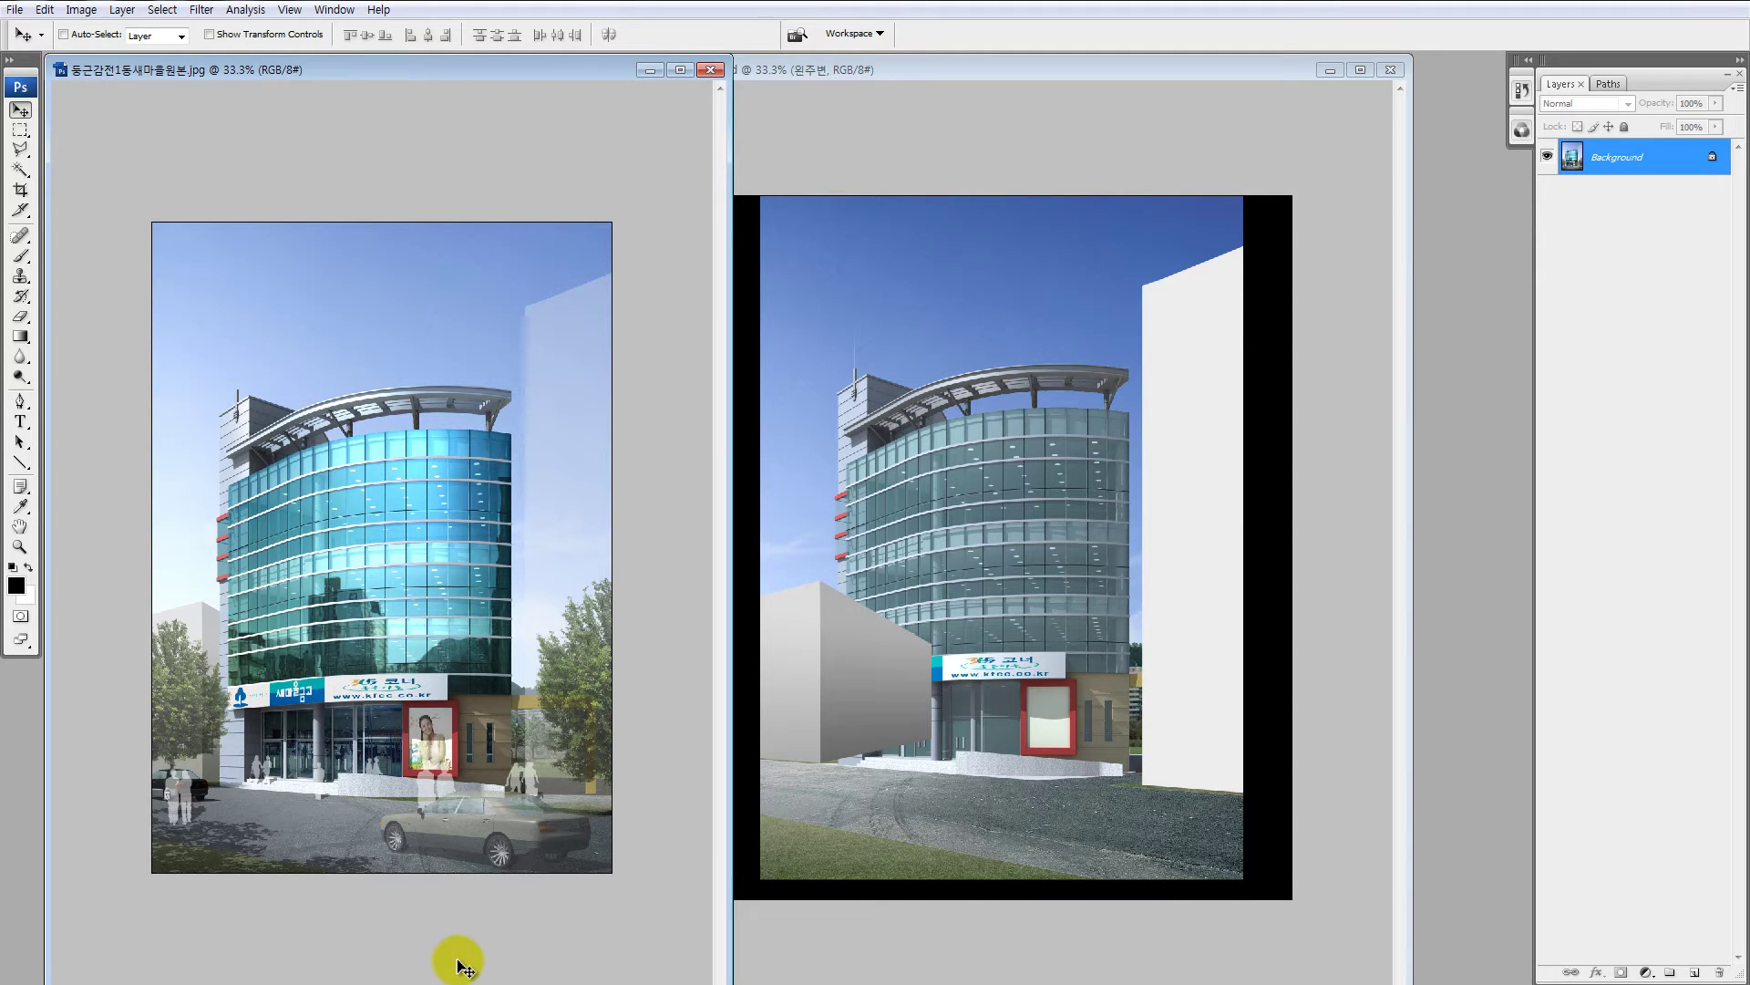
{"action": "key", "text": "ctrl+0"}
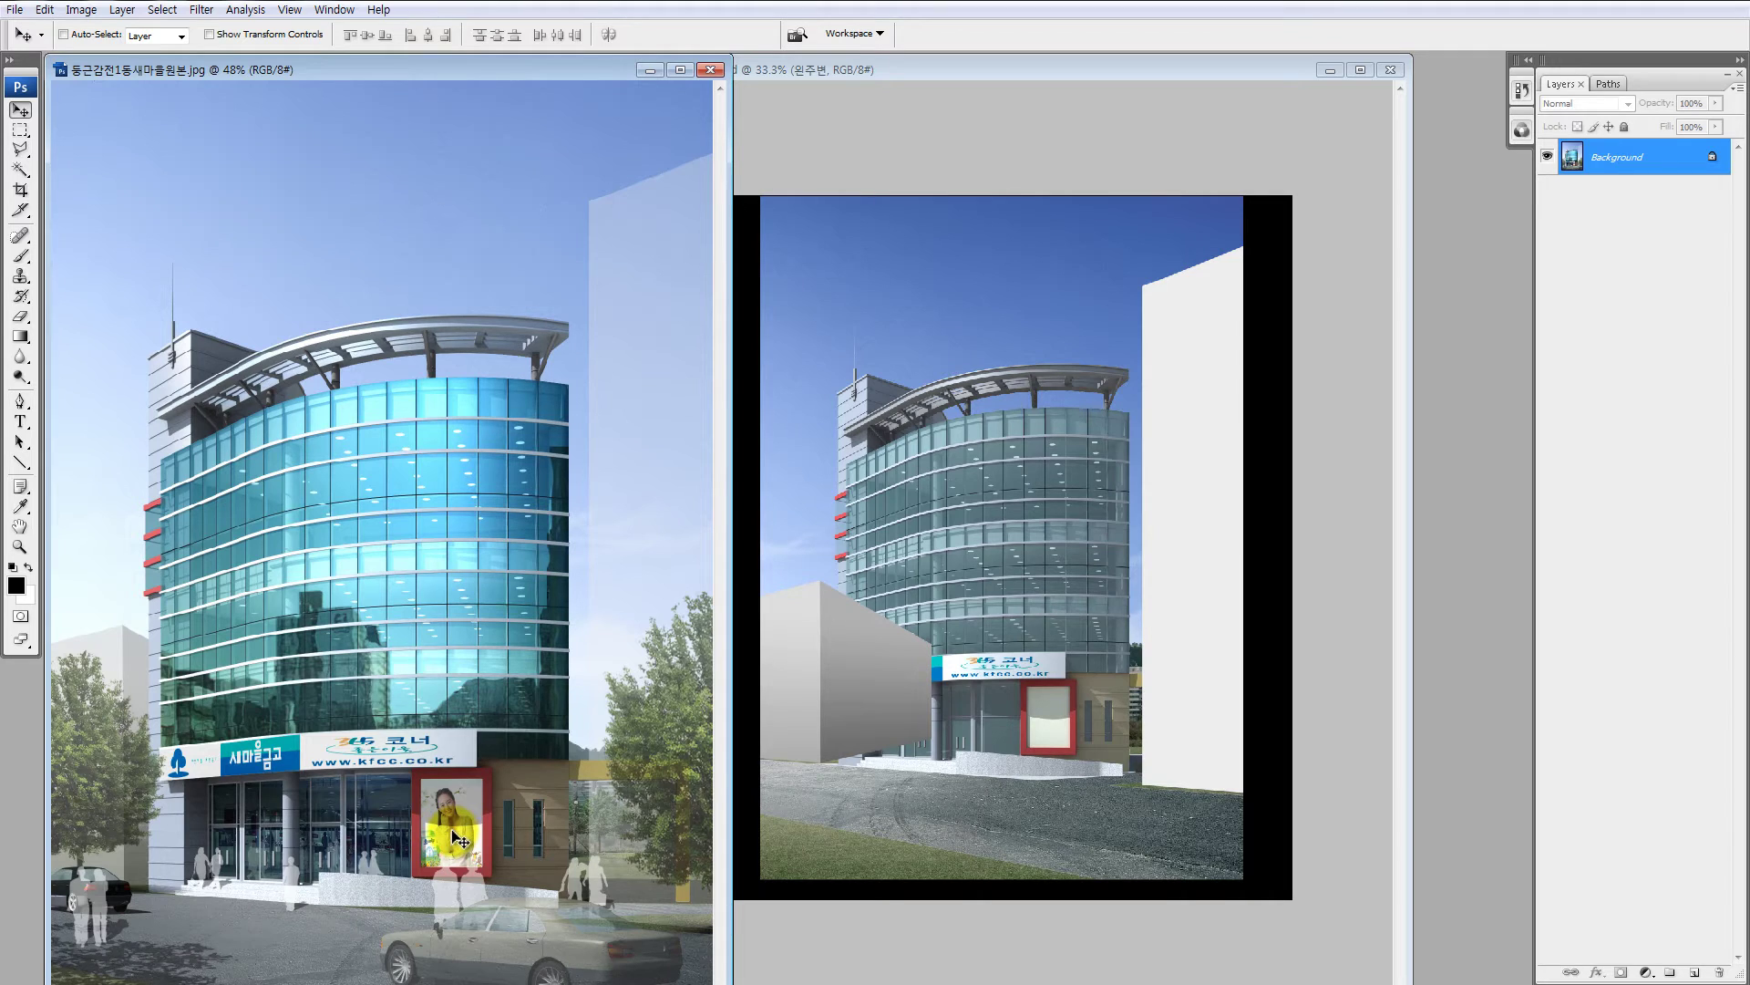
{"action": "key", "text": "ctrl+minus"}
{"action": "key", "text": "ctrl+minus"}
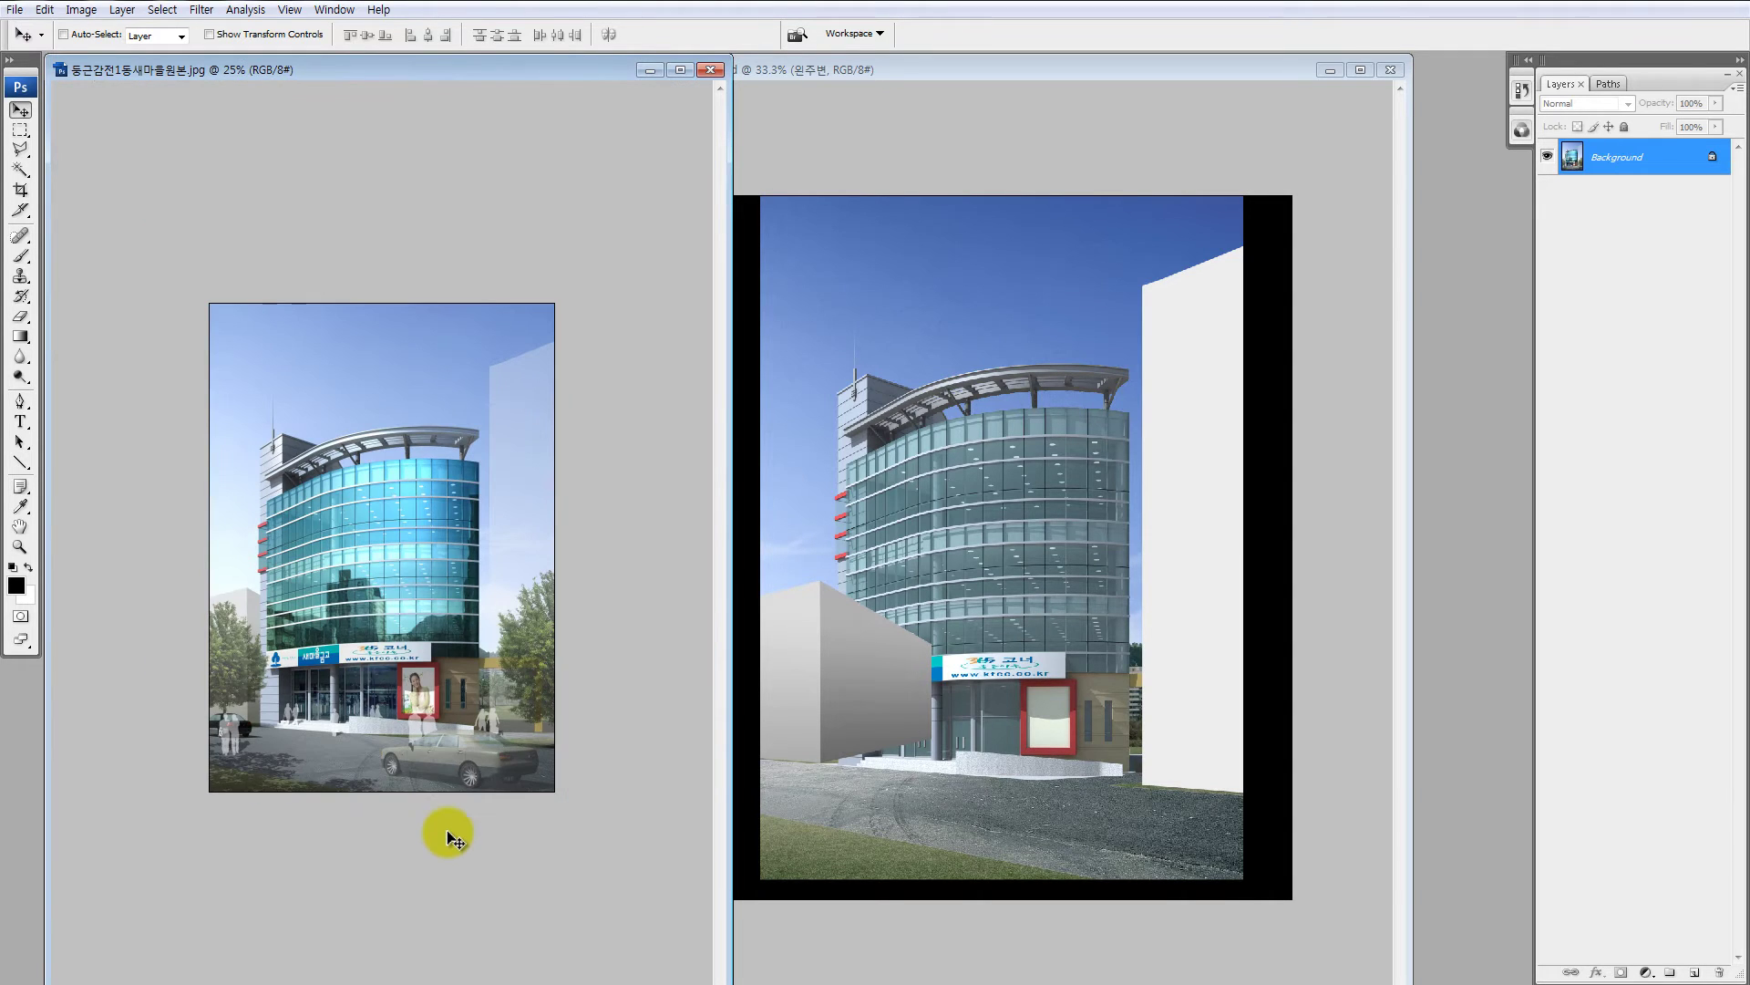
{"action": "key", "text": "ctrl+alt+minus"}
{"action": "key", "text": "ctrl+alt+minus"}
{"action": "key", "text": "ctrl+alt+minus"}
{"action": "key", "text": "ctrl+alt+minus"}
{"action": "key", "text": "ctrl+alt+minus"}
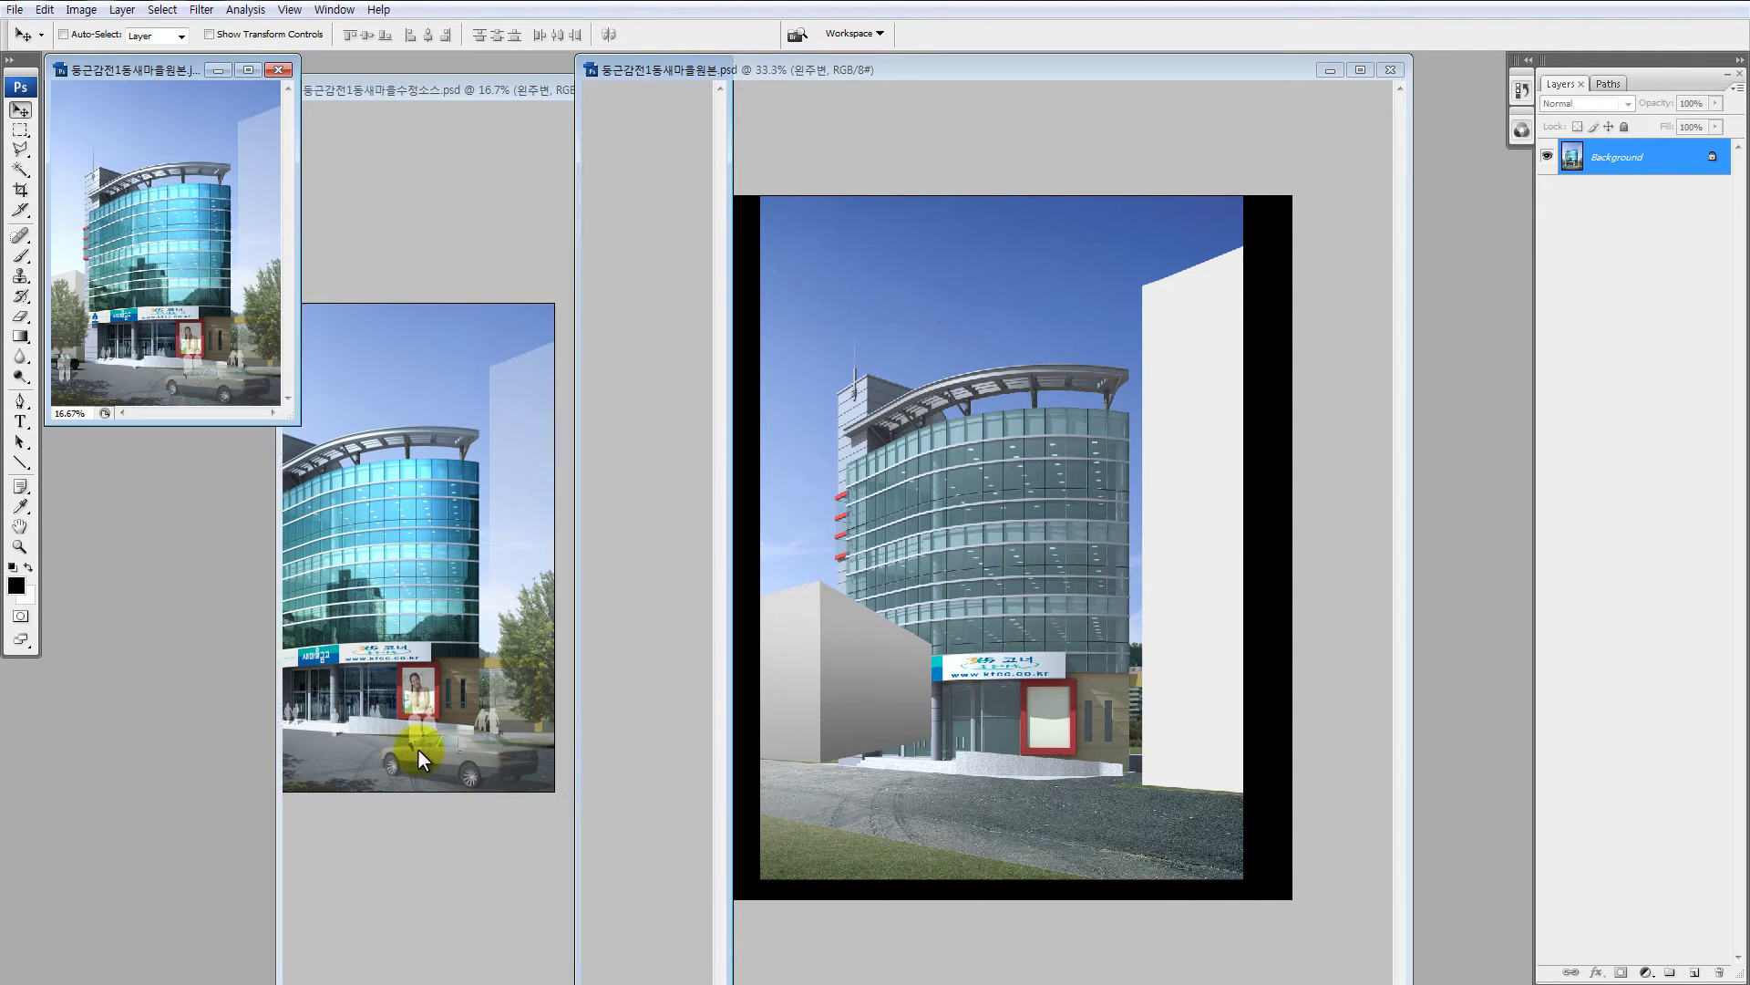
{"action": "key", "text": "ctrl+alt+plus"}
{"action": "key", "text": "ctrl+alt+plus"}
{"action": "key", "text": "ctrl+alt+plus"}
{"action": "key", "text": "ctrl+alt+plus"}
{"action": "key", "text": "ctrl+alt+plus"}
{"action": "key", "text": "ctrl+alt+plus"}
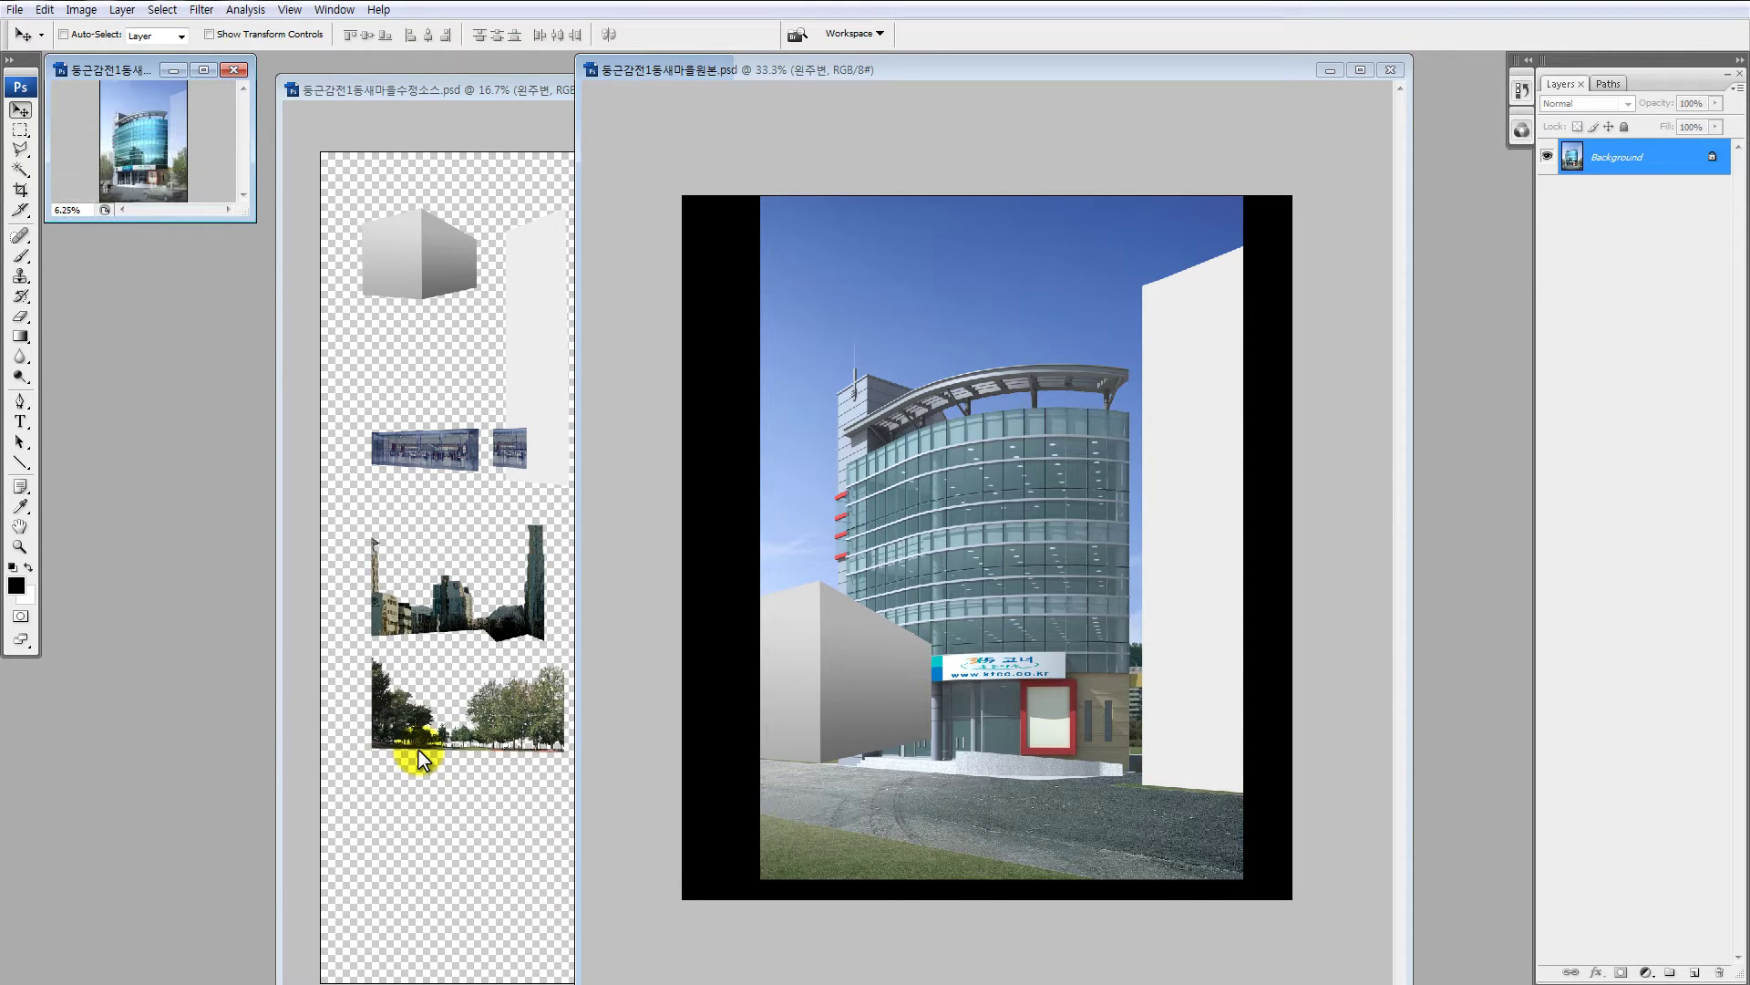
{"action": "key", "text": "ctrl+alt+plus"}
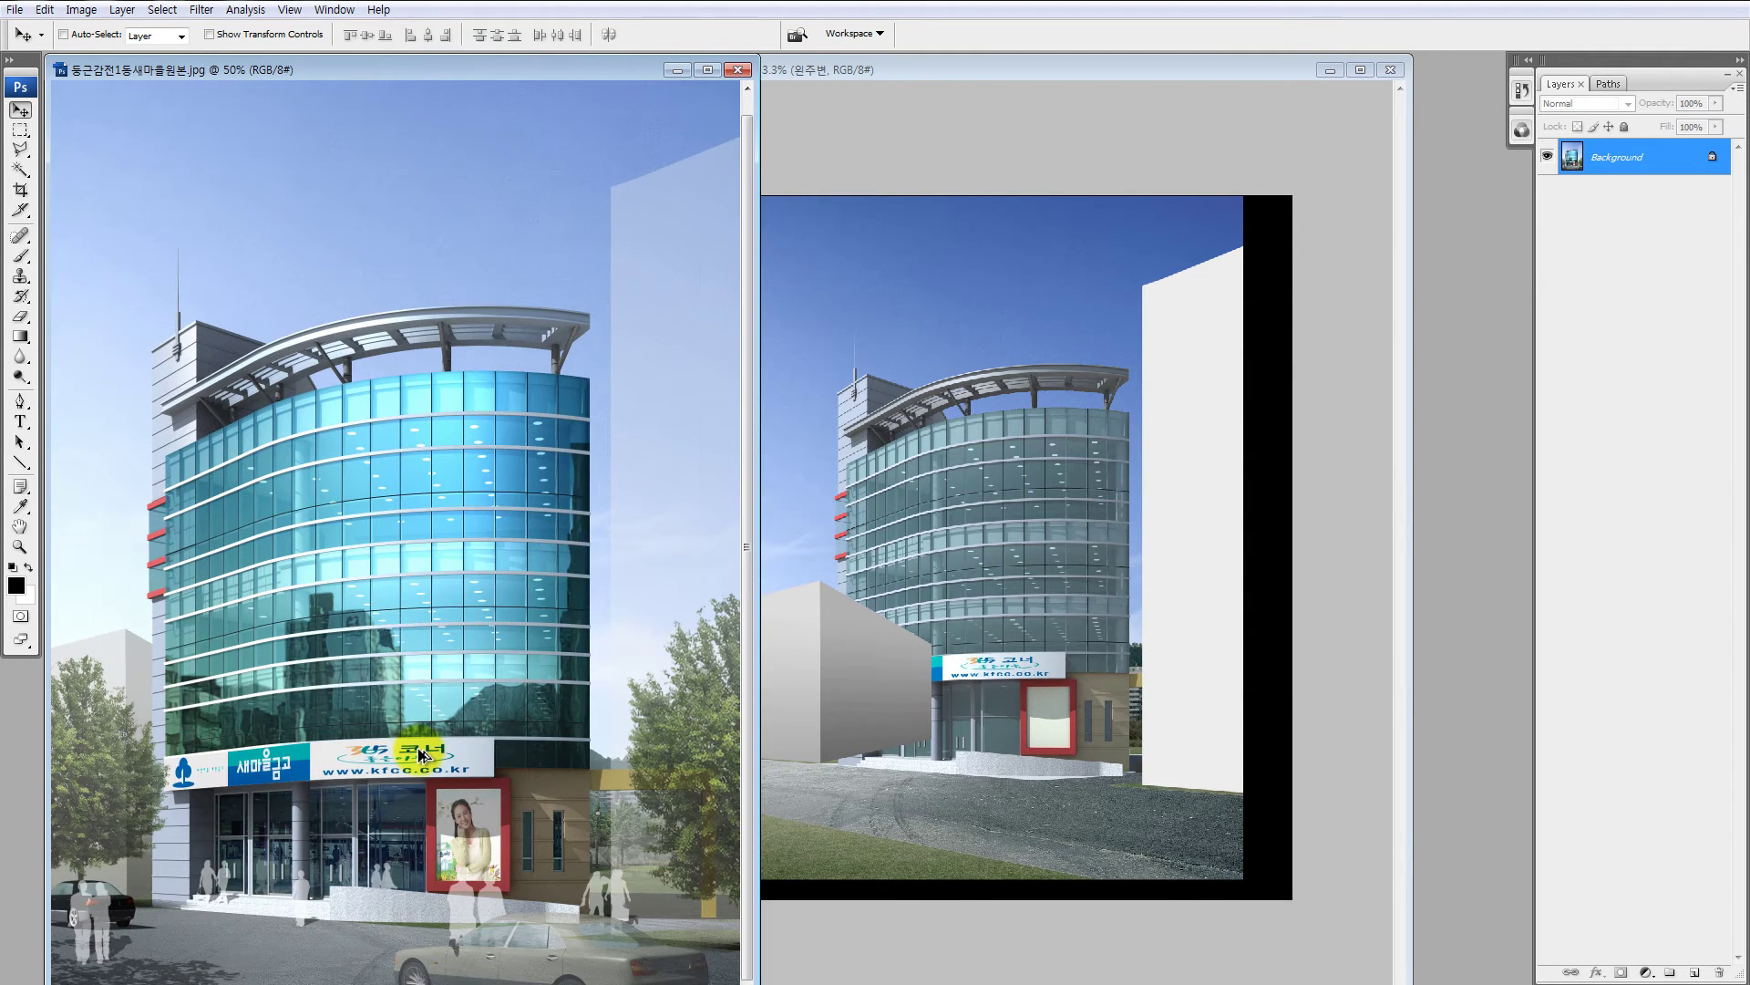
{"action": "key", "text": "ctrl+alt+minus"}
{"action": "key", "text": "ctrl+alt+plus"}
{"action": "key", "text": "ctrl+minus"}
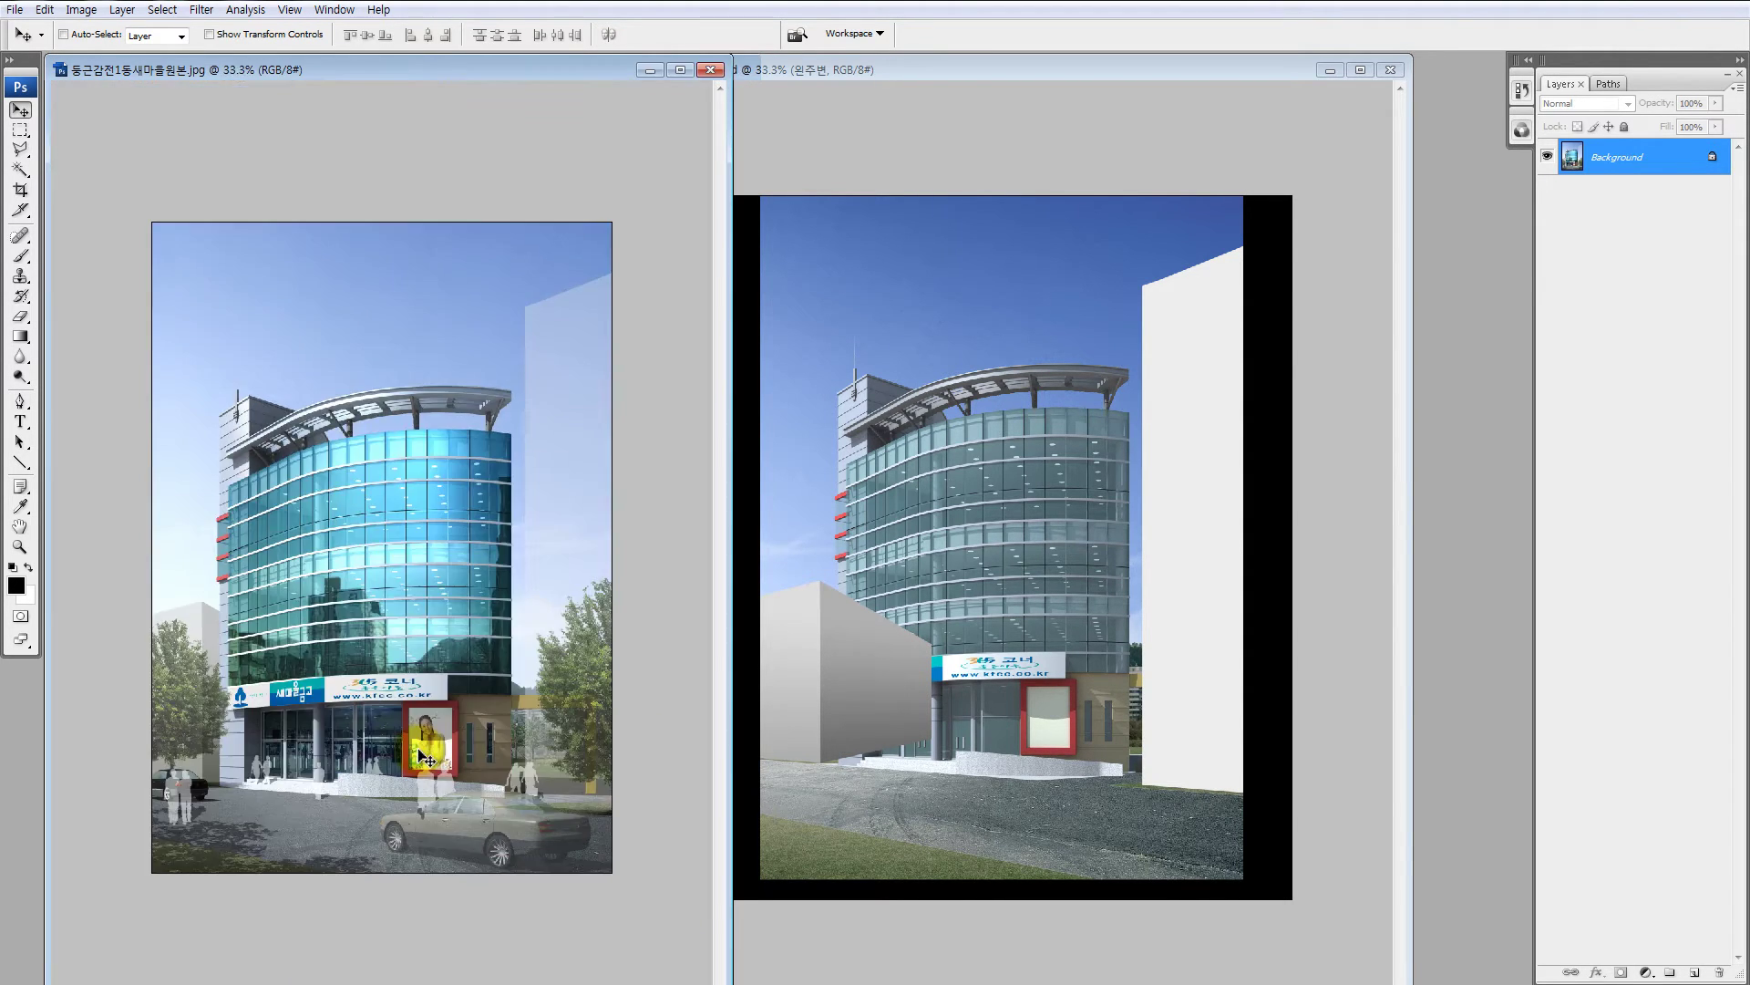
{"action": "key", "text": "z"}
{"action": "left_click_drag", "start_coordinate": [278, 604], "coordinate": [360, 708]}
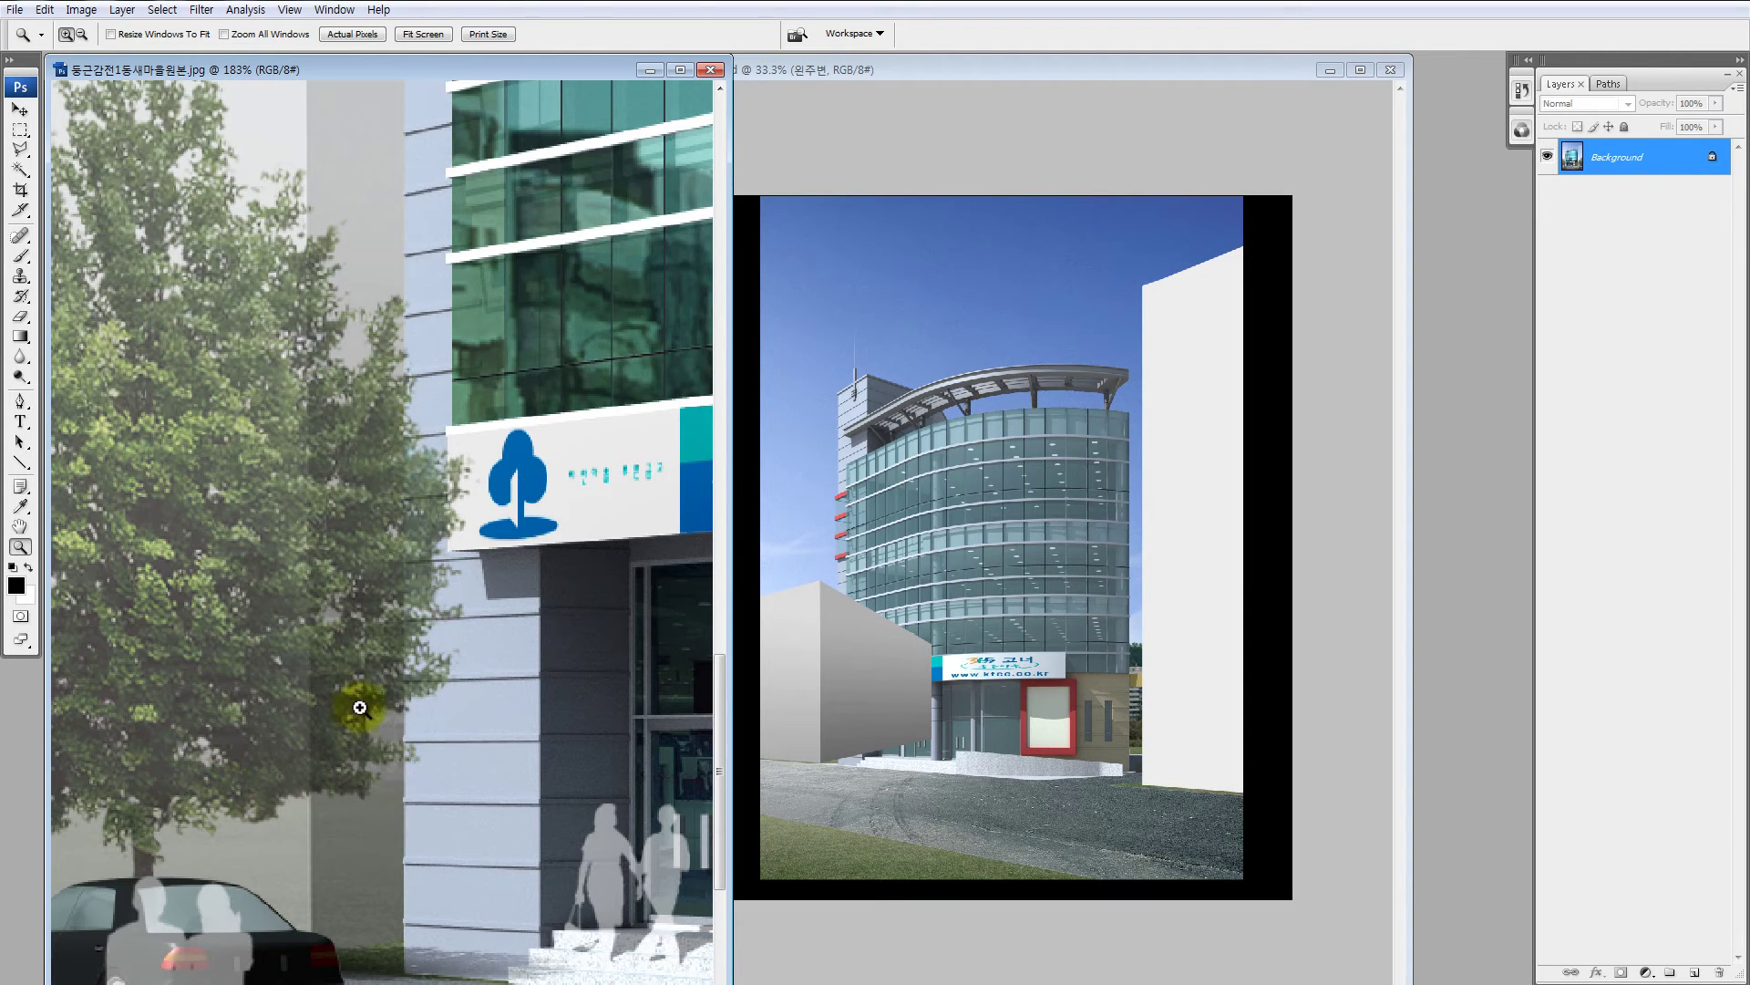
{"action": "key", "text": "v"}
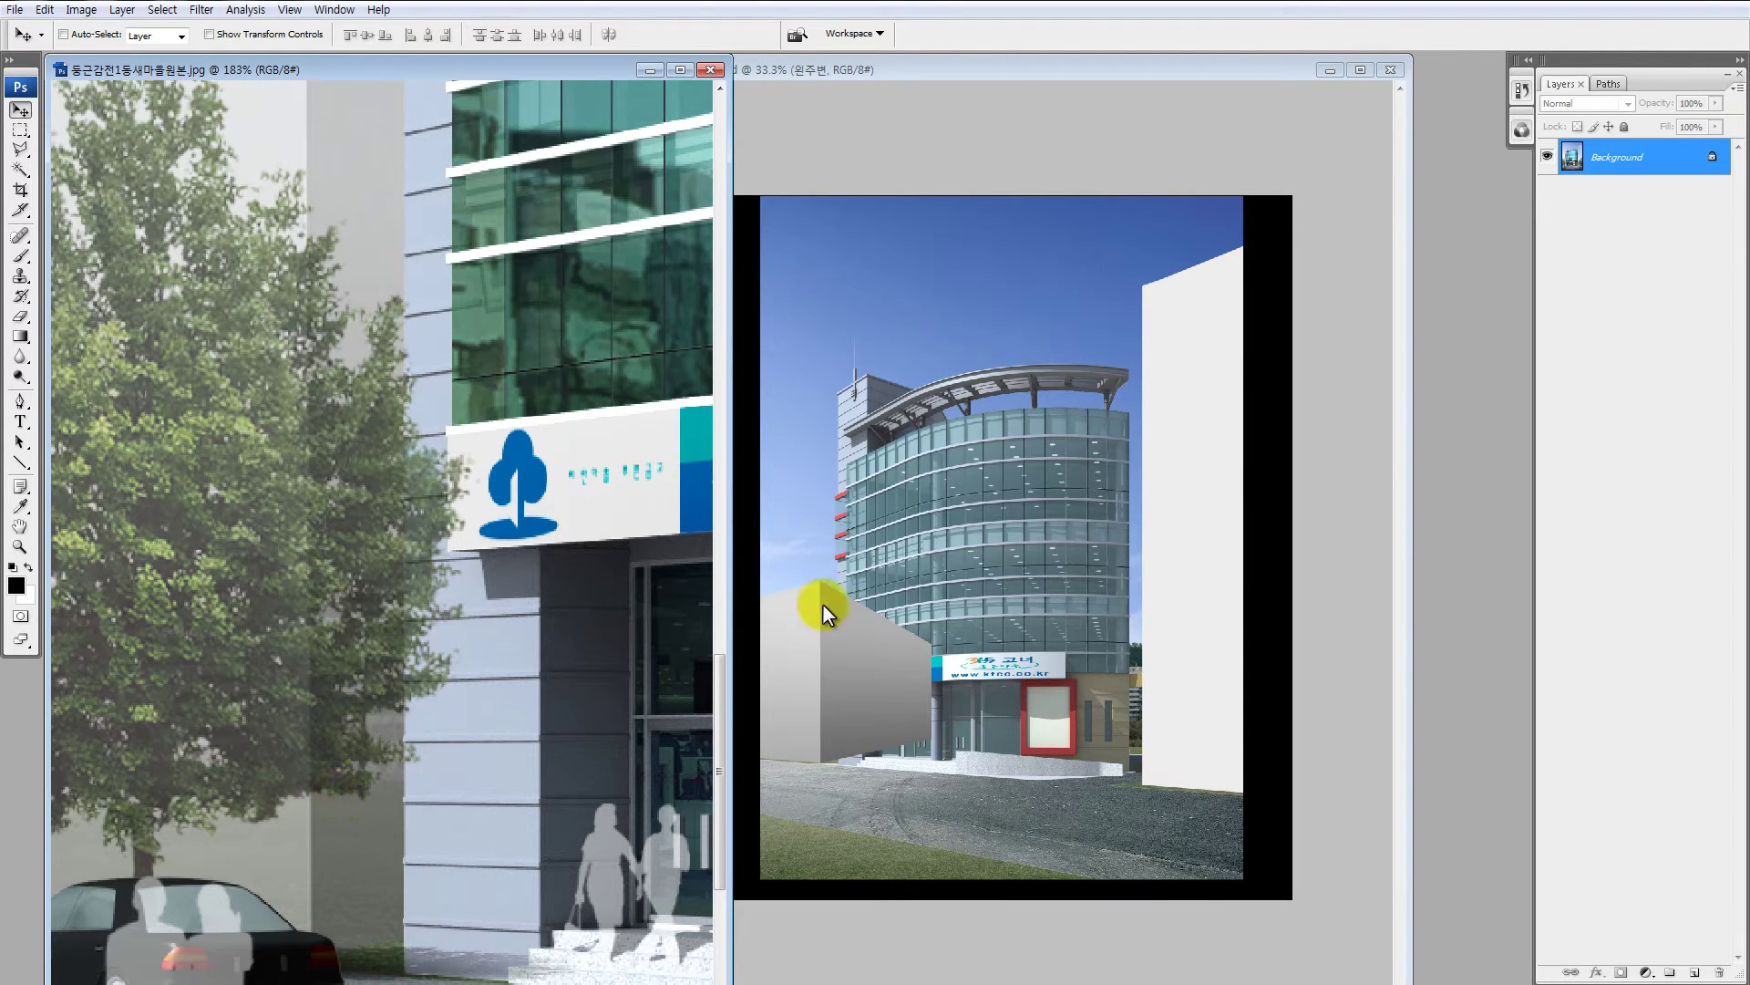
{"action": "left_click", "coordinate": [844, 654]}
{"action": "left_click_drag", "start_coordinate": [841, 695], "coordinate": [846, 656]}
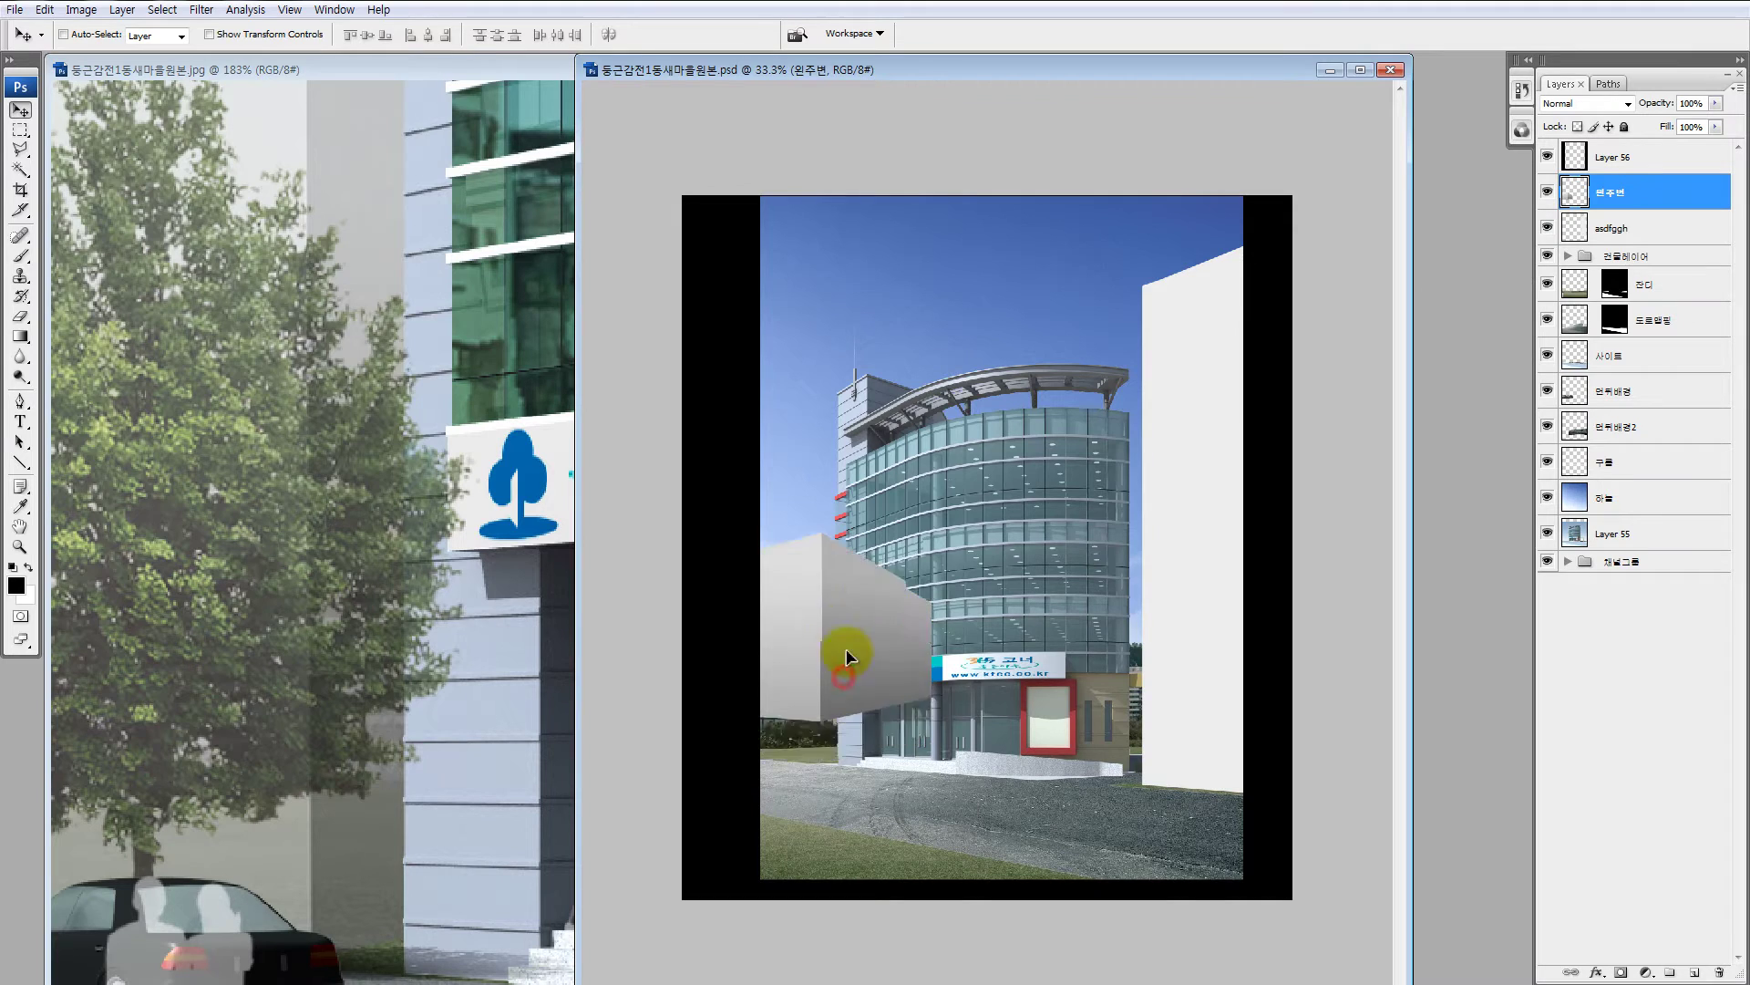
{"action": "left_click", "coordinate": [911, 493]}
{"action": "key", "text": "ctrl+z"}
{"action": "left_click_drag", "start_coordinate": [907, 602], "coordinate": [928, 595]}
{"action": "key", "text": "ctrl+z"}
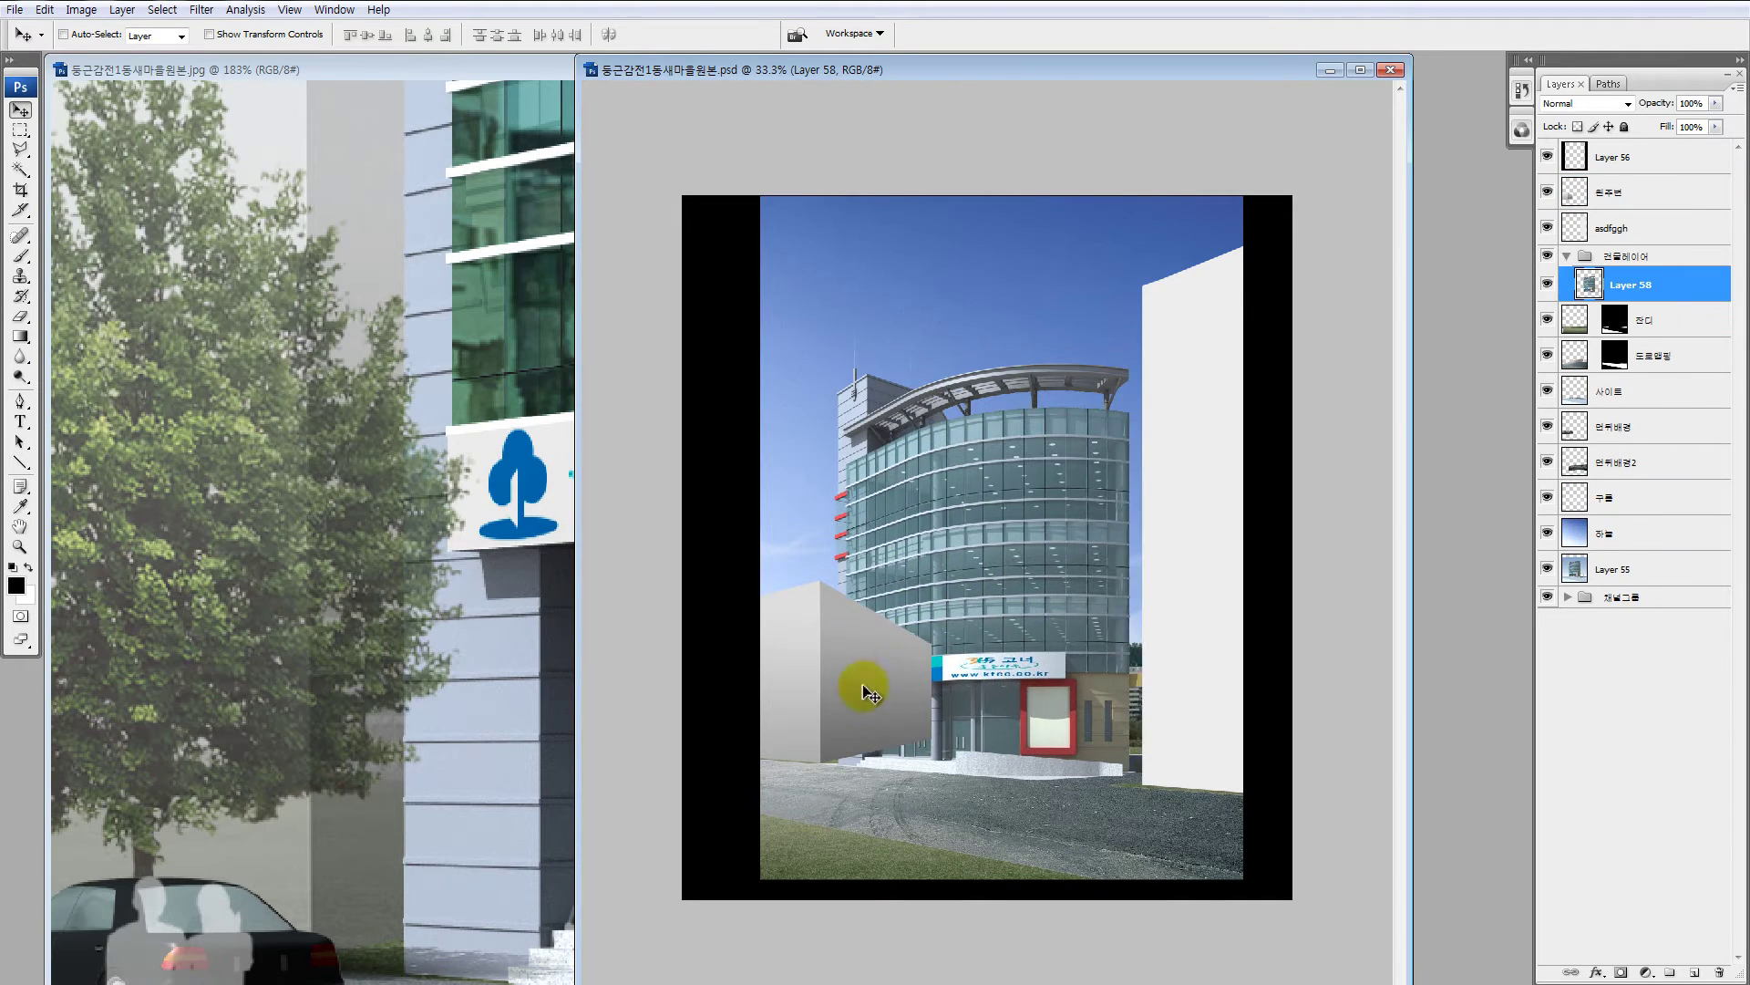
Step: Move the gray building's layer beneath Layer 58 so it stands behind the main building
{"action": "left_click_drag", "start_coordinate": [848, 646], "coordinate": [851, 630]}
{"action": "left_click_drag", "start_coordinate": [1577, 189], "coordinate": [1587, 290]}
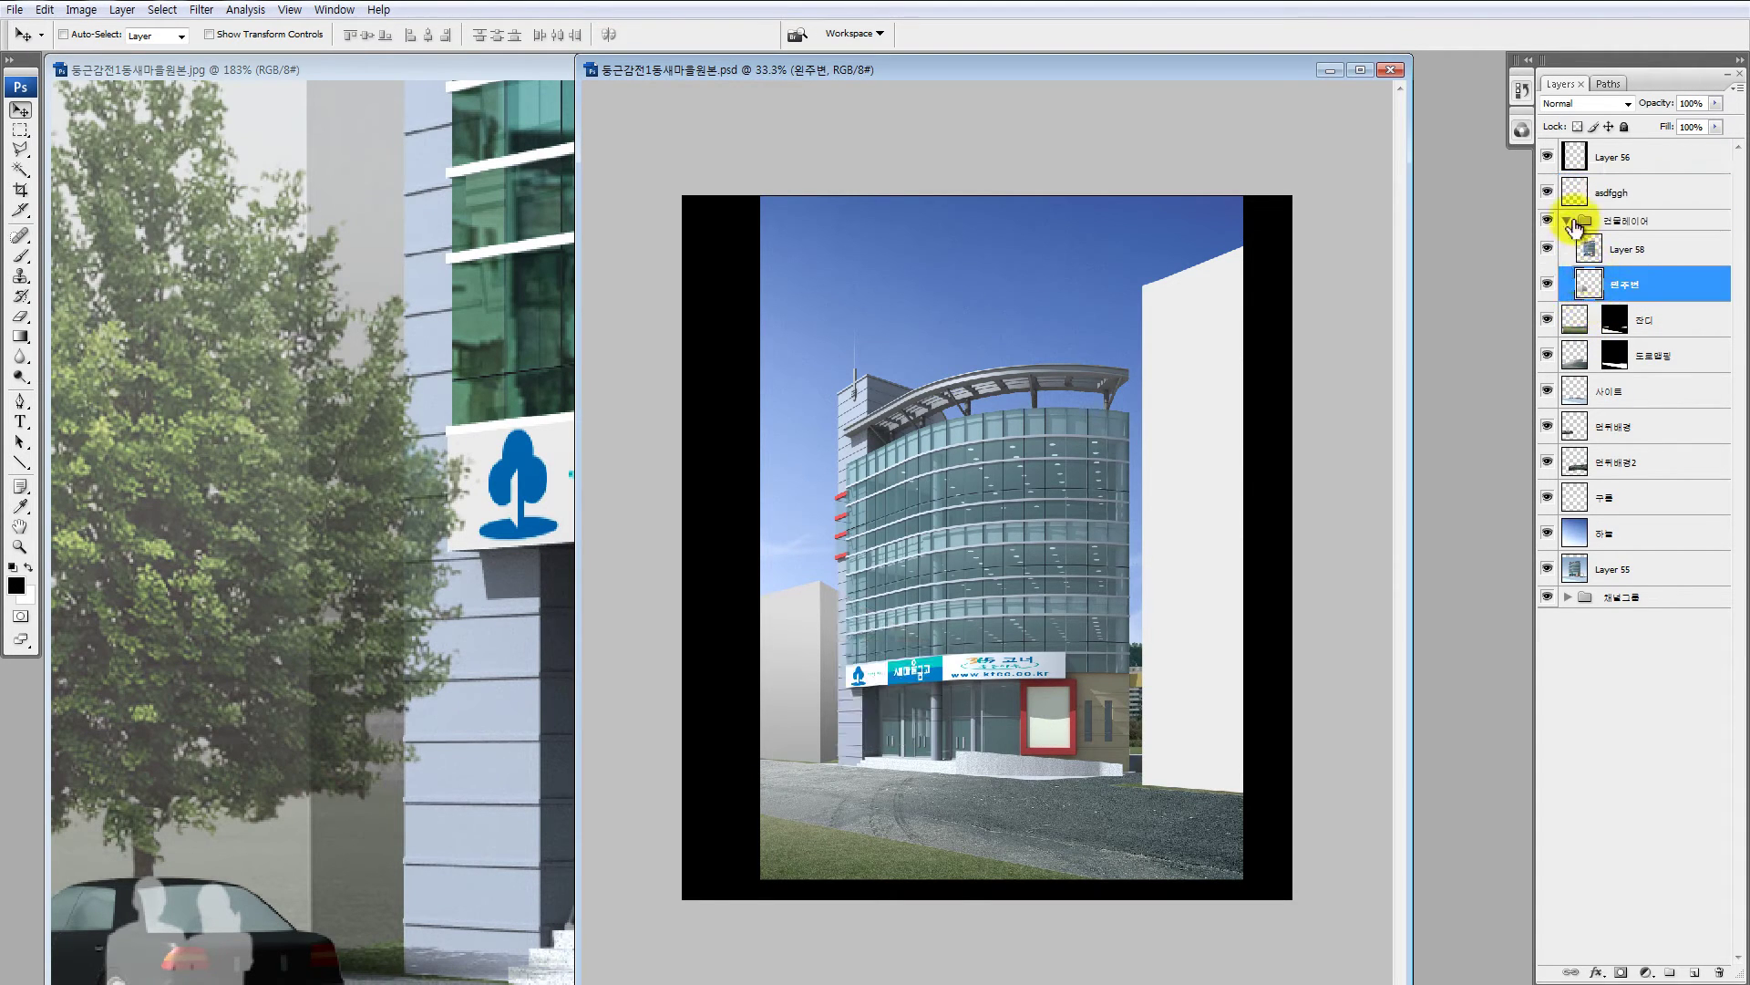
{"action": "left_click", "coordinate": [1547, 221], "text": "alt"}
{"action": "left_click", "coordinate": [1547, 224], "text": "alt"}
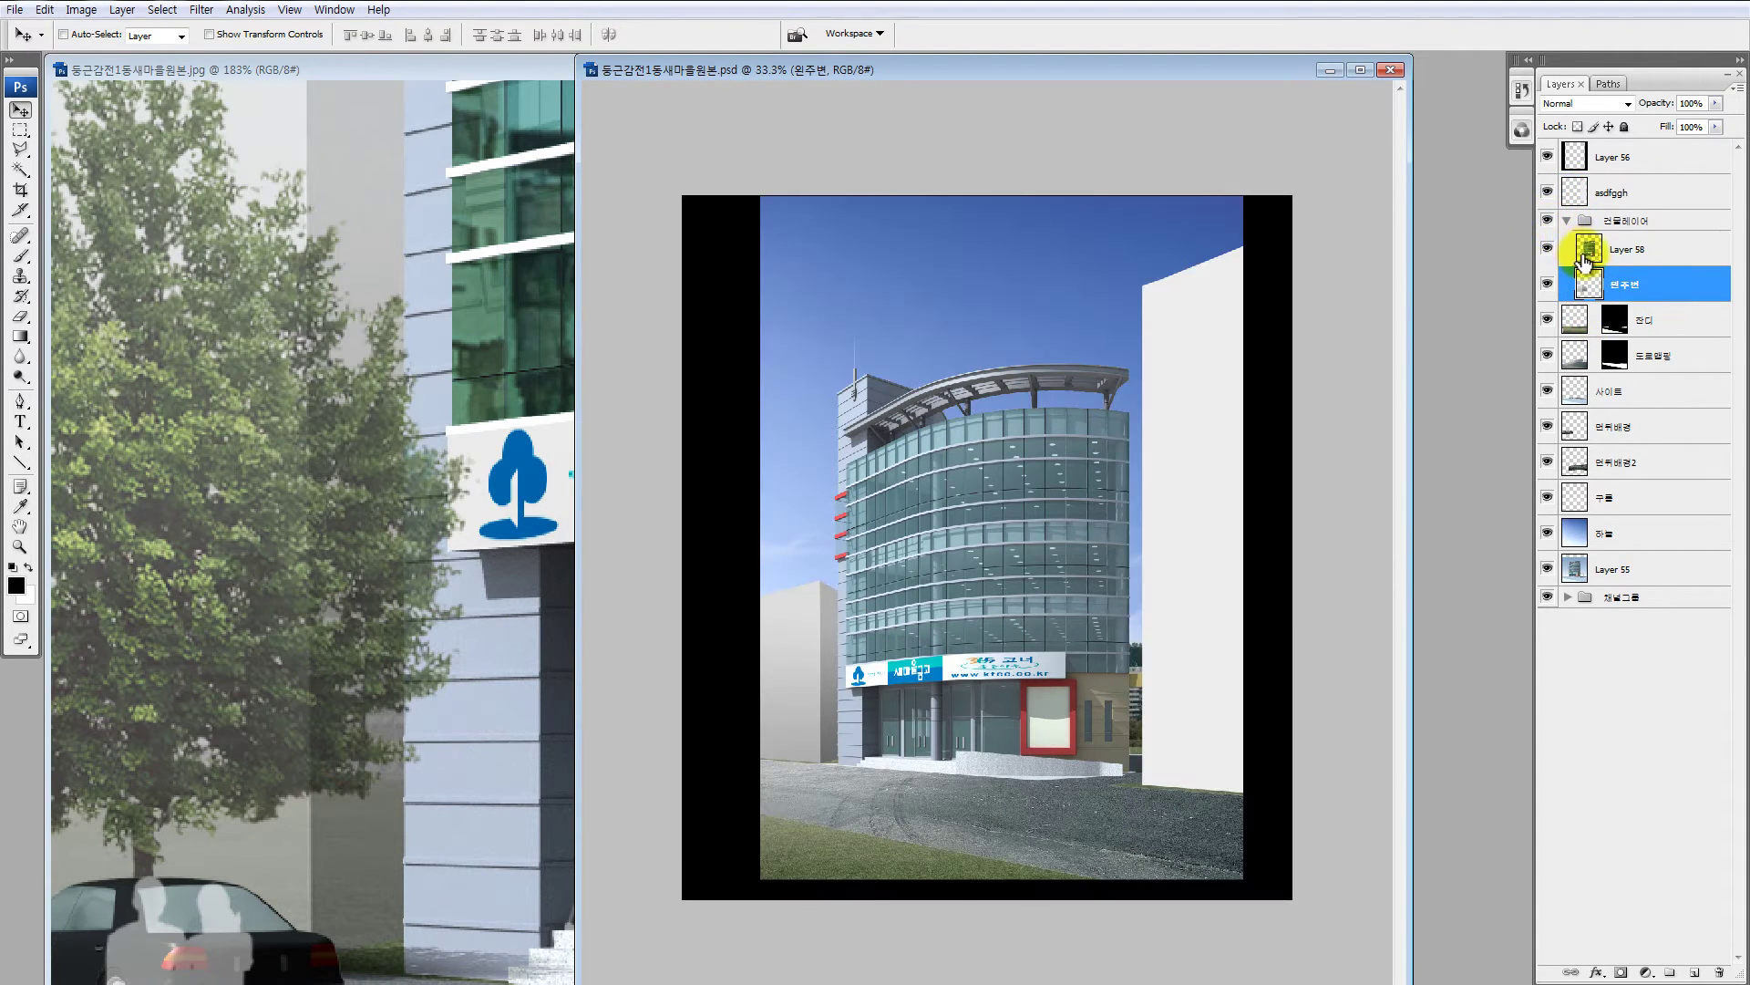
{"action": "key", "text": "ctrl+z"}
{"action": "left_click_drag", "start_coordinate": [1584, 189], "coordinate": [1589, 313]}
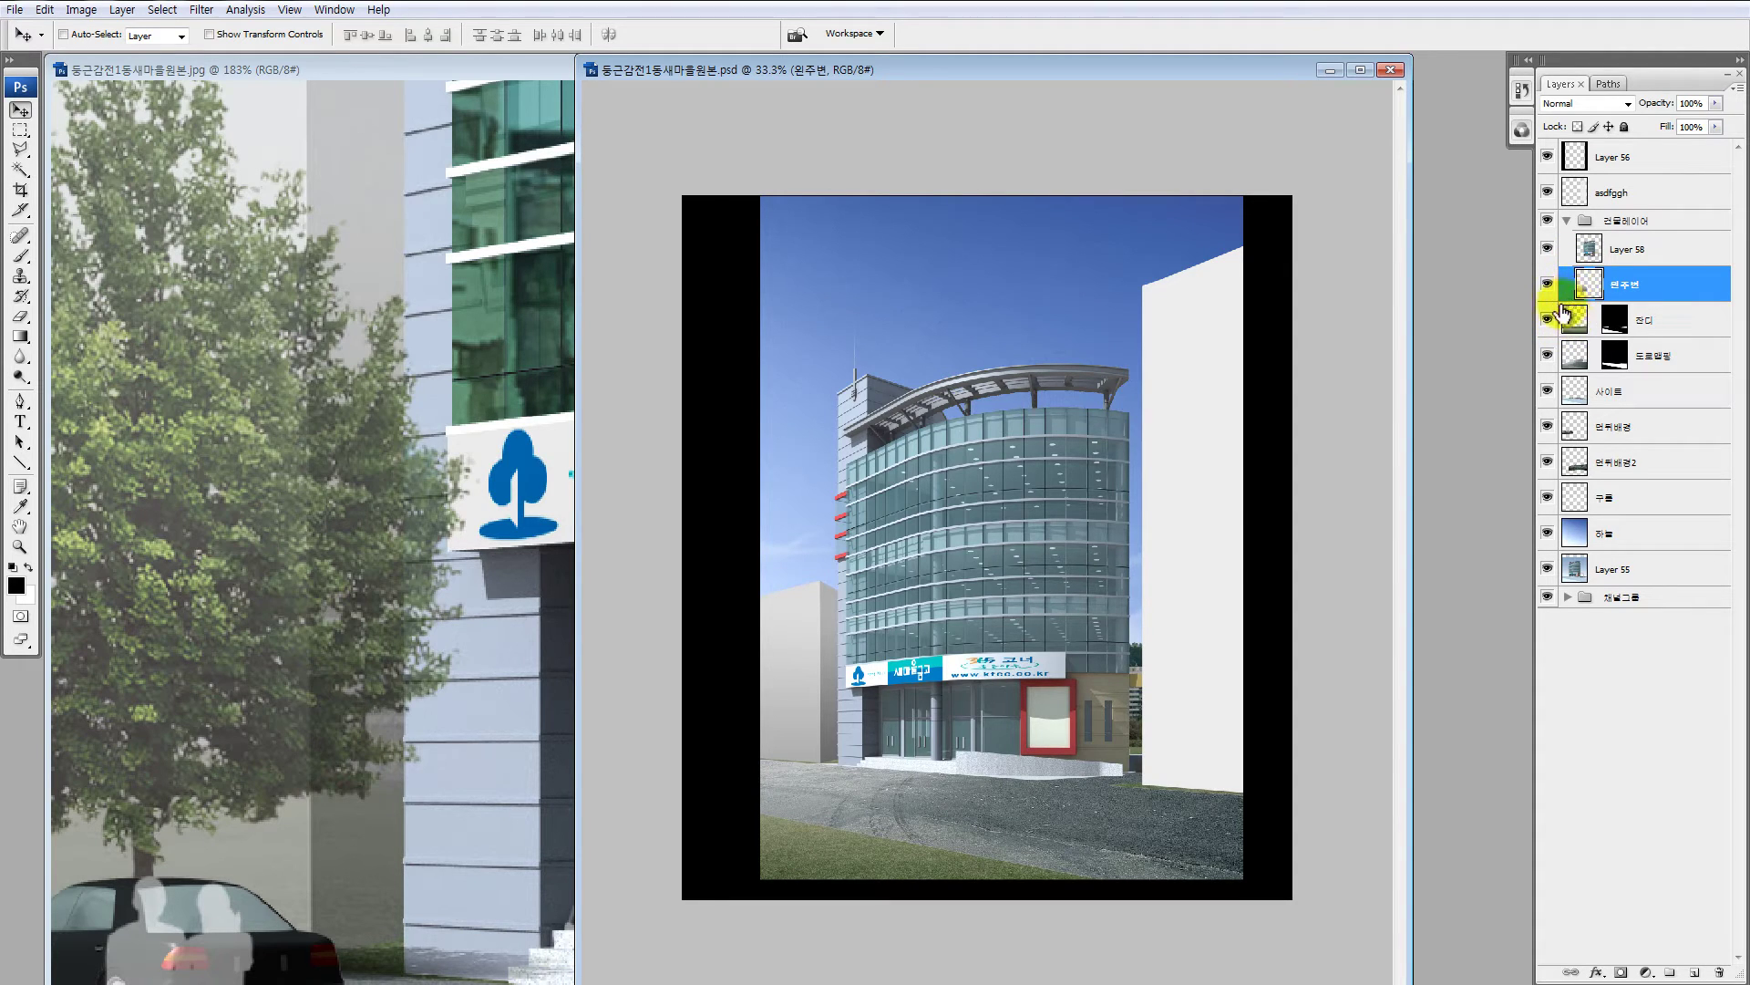
Step: Take the gray building's layer out of the 건물레이어 group, keeping it directly above the 잔디 layer
{"action": "left_click_drag", "start_coordinate": [1587, 293], "coordinate": [1591, 303]}
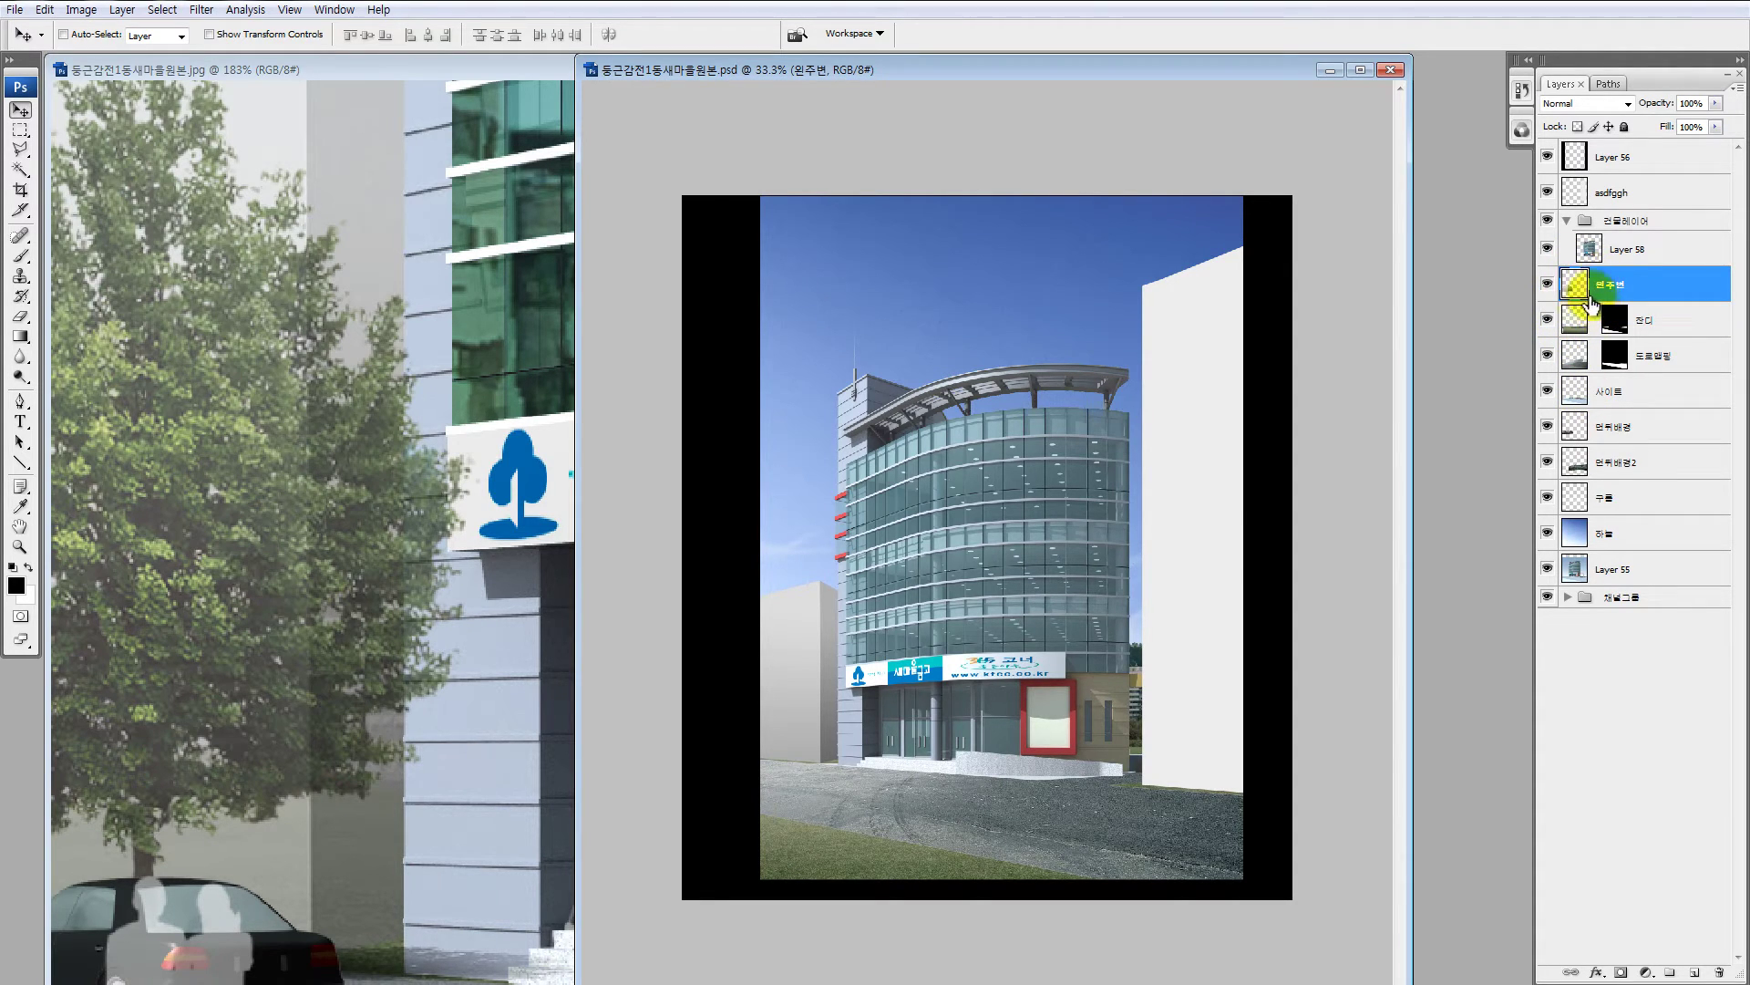
{"action": "left_click", "coordinate": [1567, 220]}
{"action": "left_click", "coordinate": [1547, 220], "text": "alt"}
{"action": "left_click", "coordinate": [1547, 220], "text": "alt"}
{"action": "left_click", "coordinate": [1570, 223]}
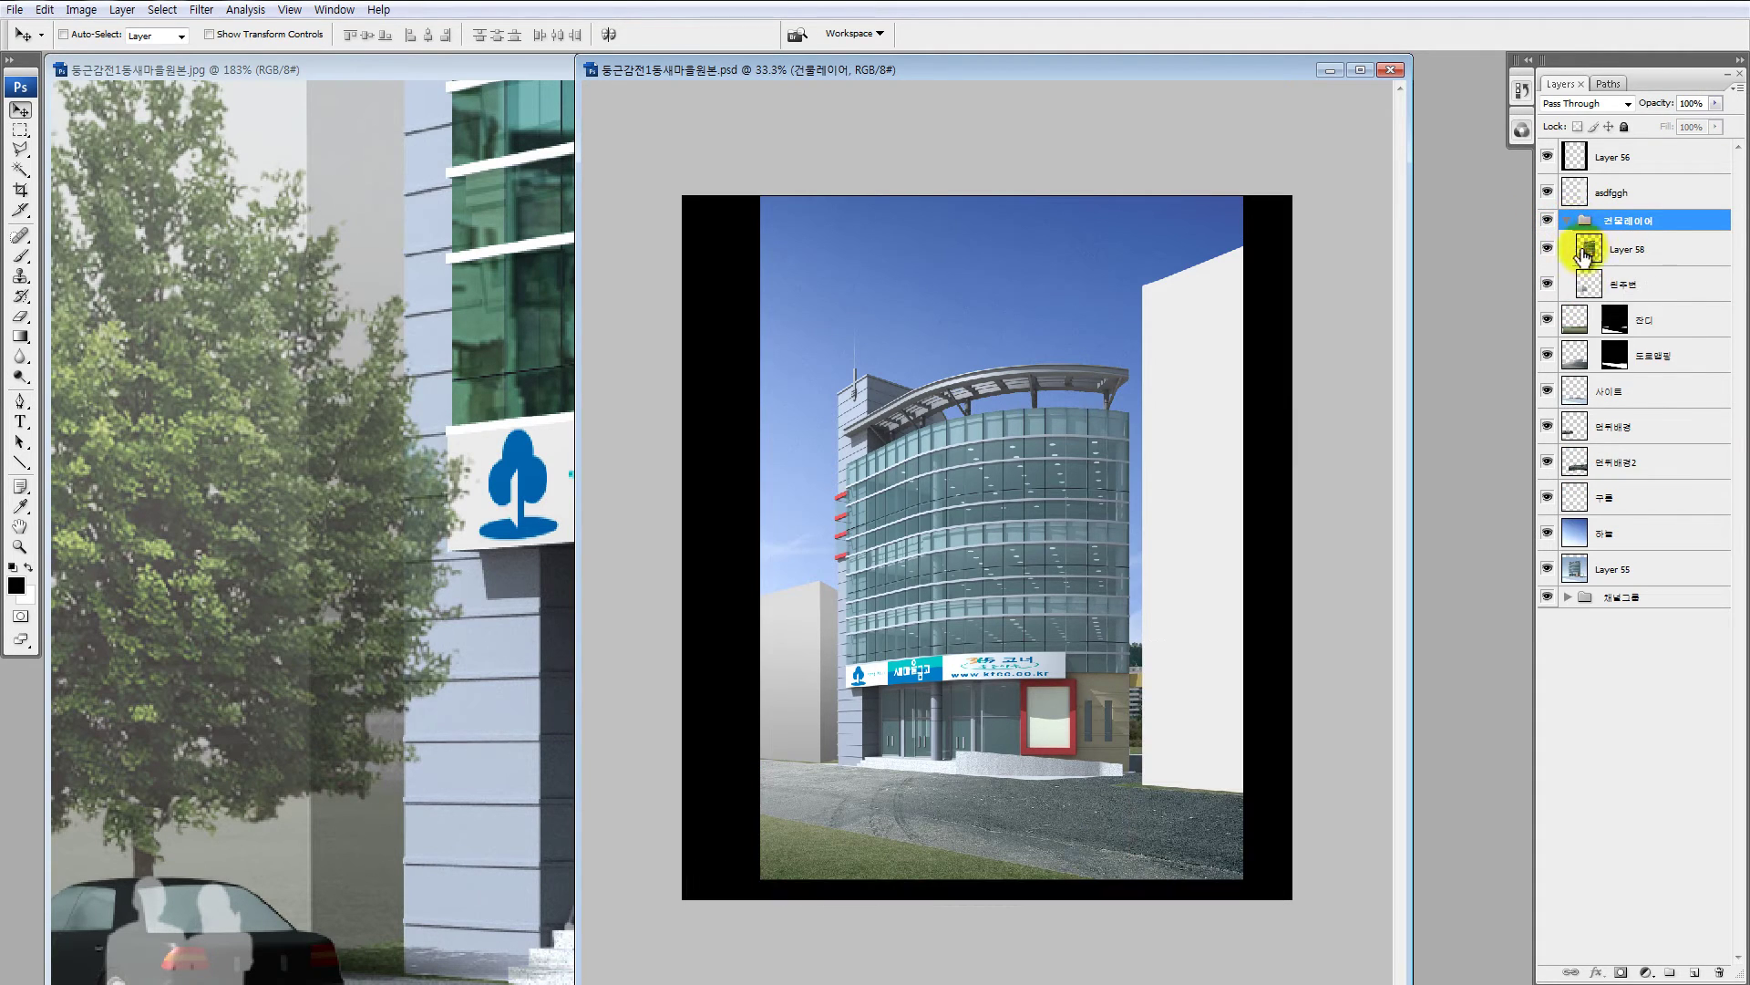
{"action": "left_click_drag", "start_coordinate": [1586, 286], "coordinate": [1572, 310]}
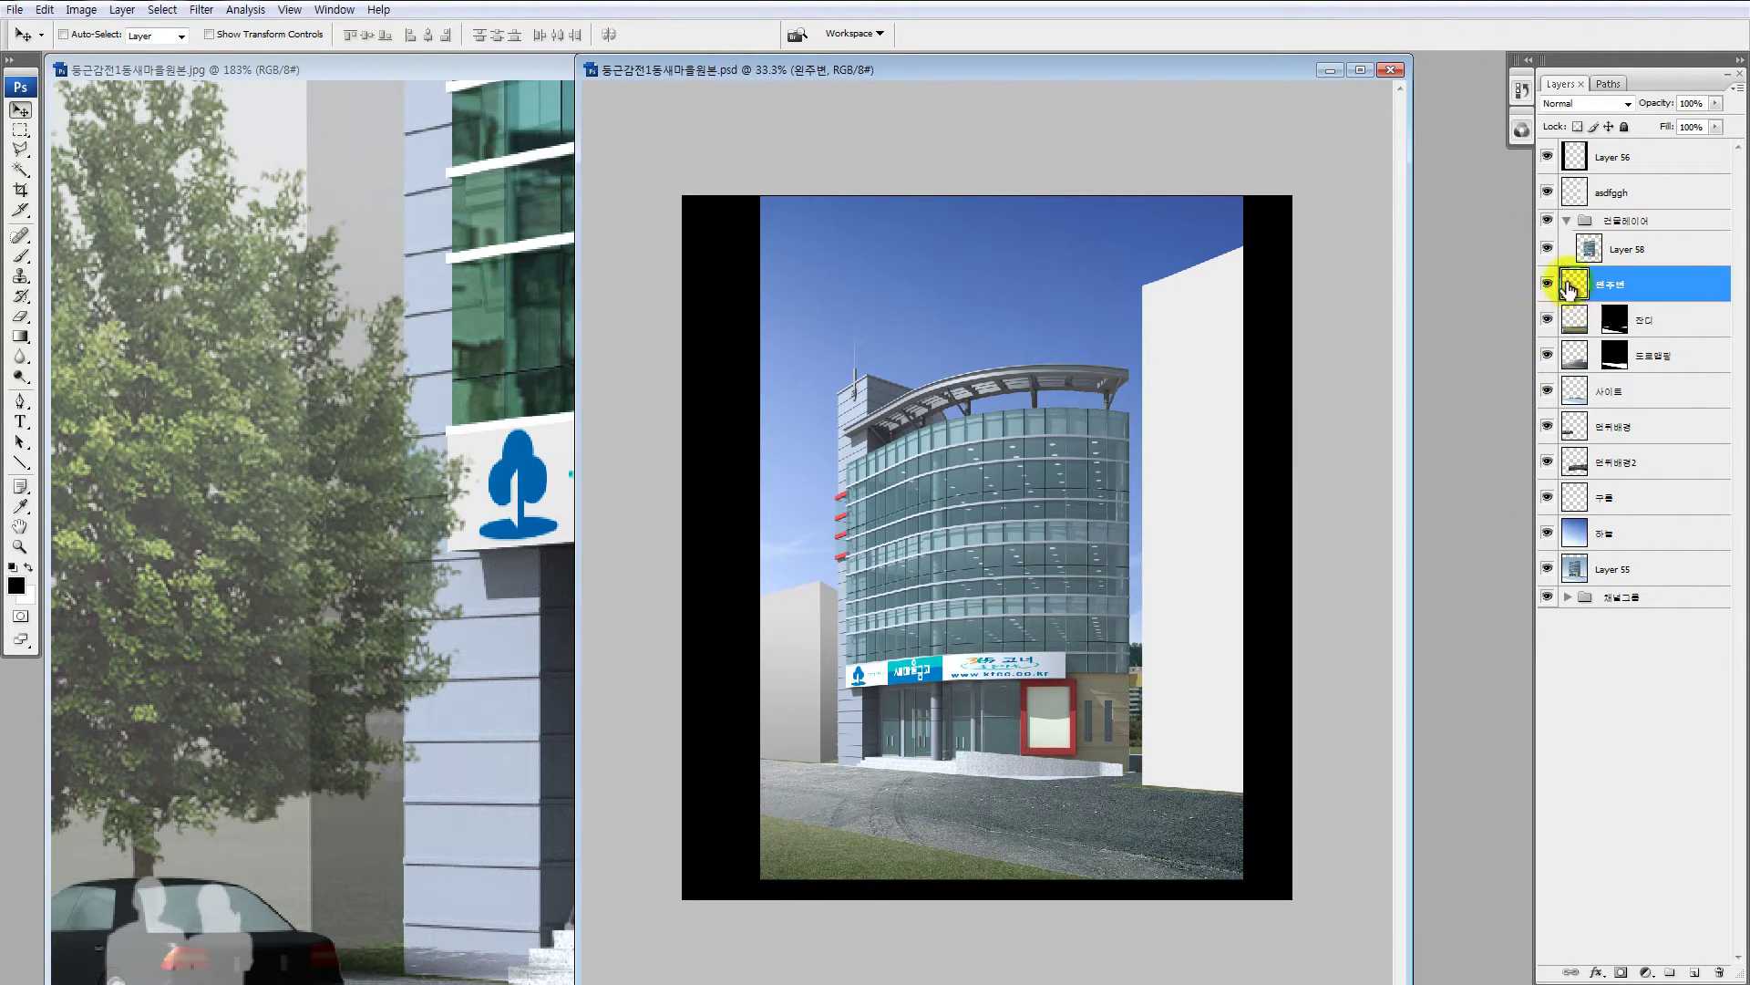
Step: Shift the gray building slightly left, aligning its base with the grass edge beside the main building
{"action": "key", "text": "z"}
{"action": "left_click_drag", "start_coordinate": [915, 539], "coordinate": [695, 807]}
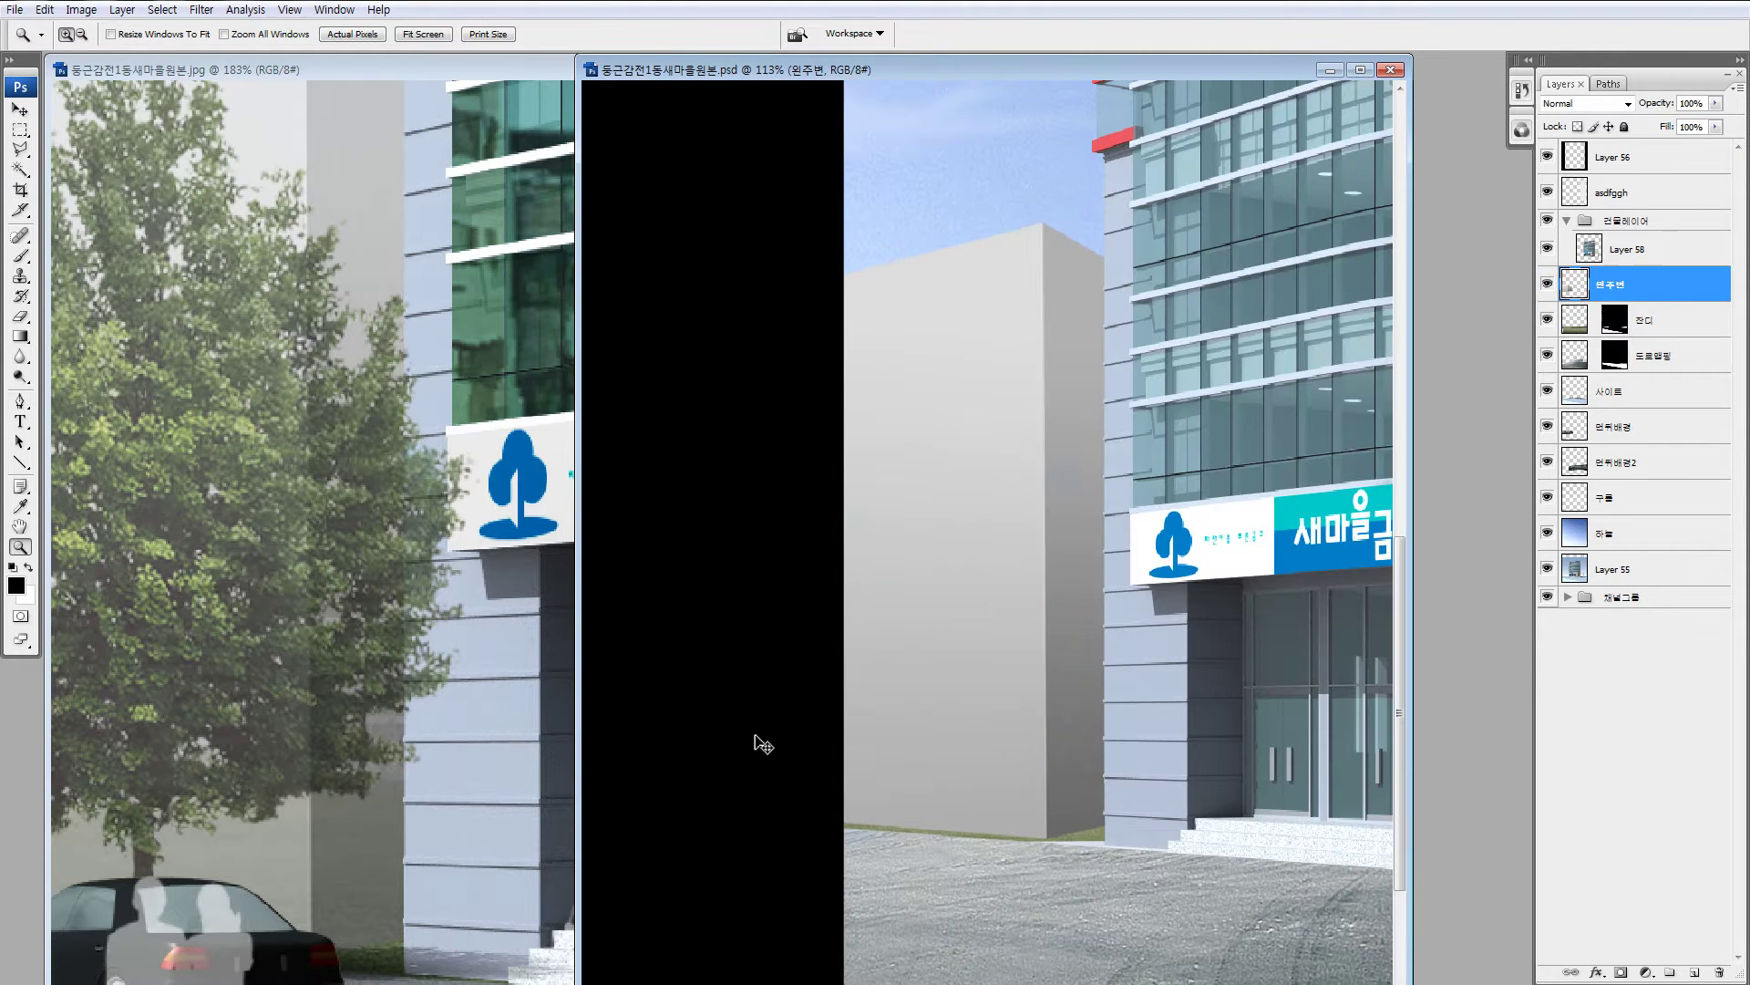
{"action": "key", "text": "v"}
{"action": "mouse_move", "coordinate": [1043, 733]}
{"action": "left_mouse_down"}
{"action": "mouse_move", "coordinate": [1008, 730]}
{"action": "mouse_move", "coordinate": [1021, 736]}
{"action": "left_mouse_up"}
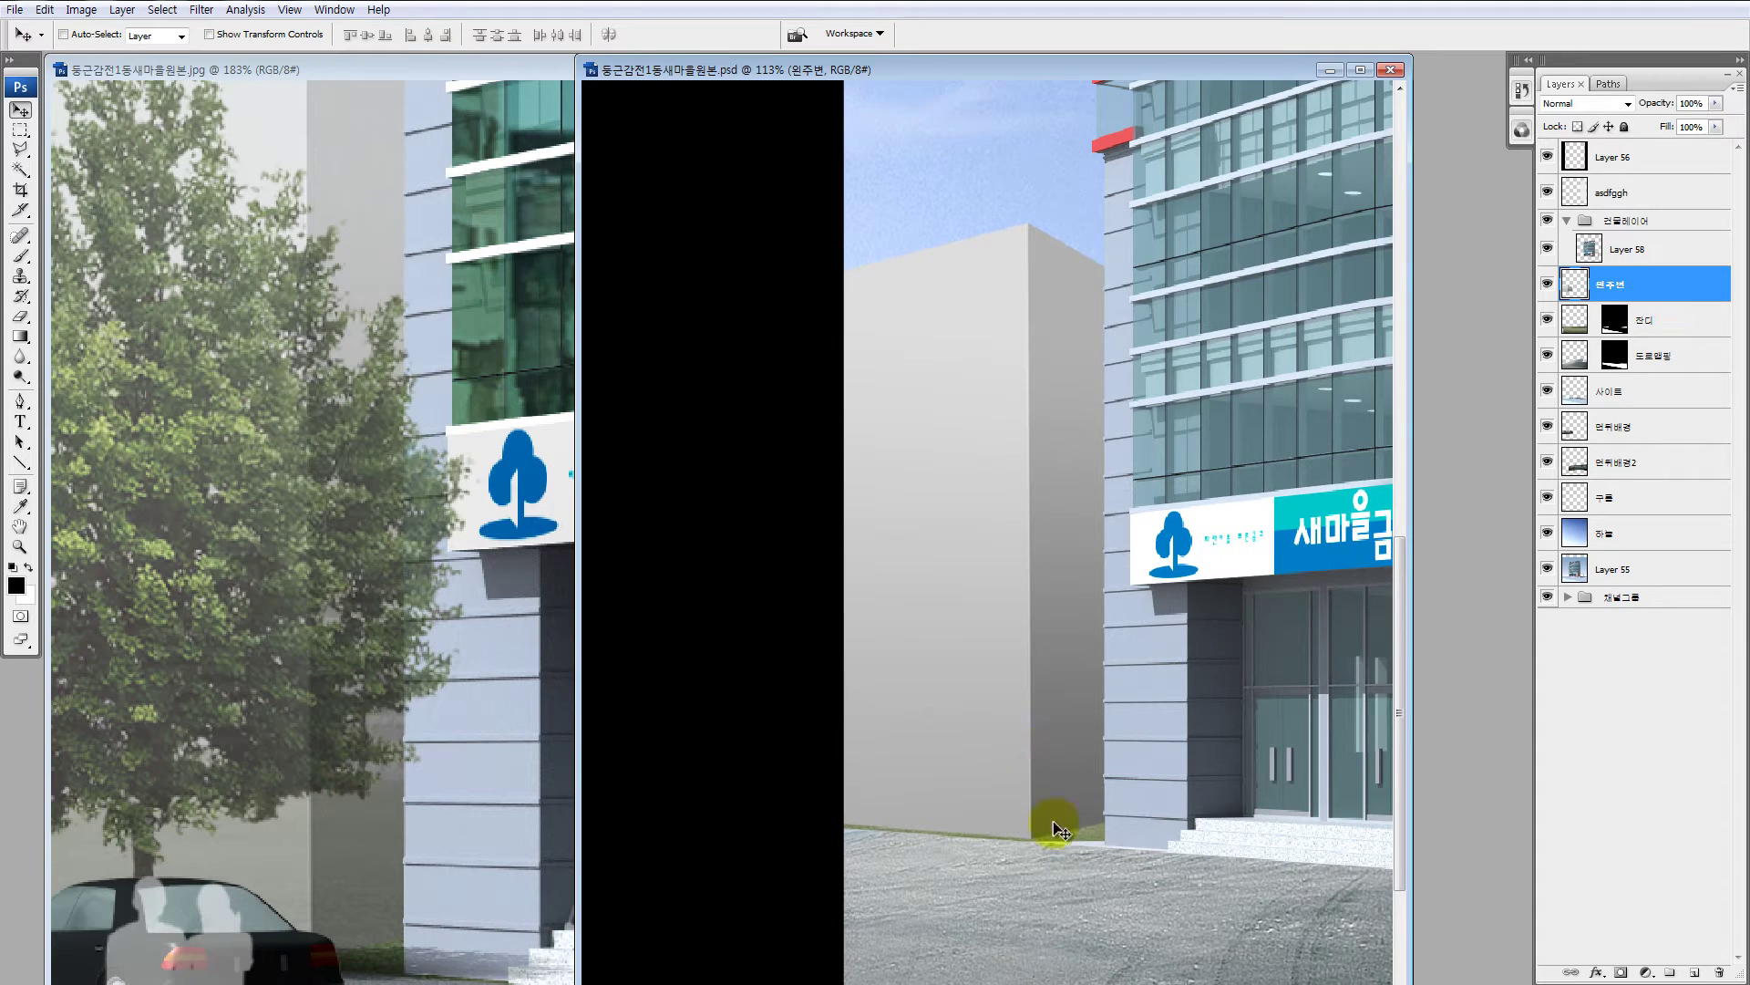
{"action": "key", "text": "ctrl+0"}
{"action": "key", "text": "ctrl+minus"}
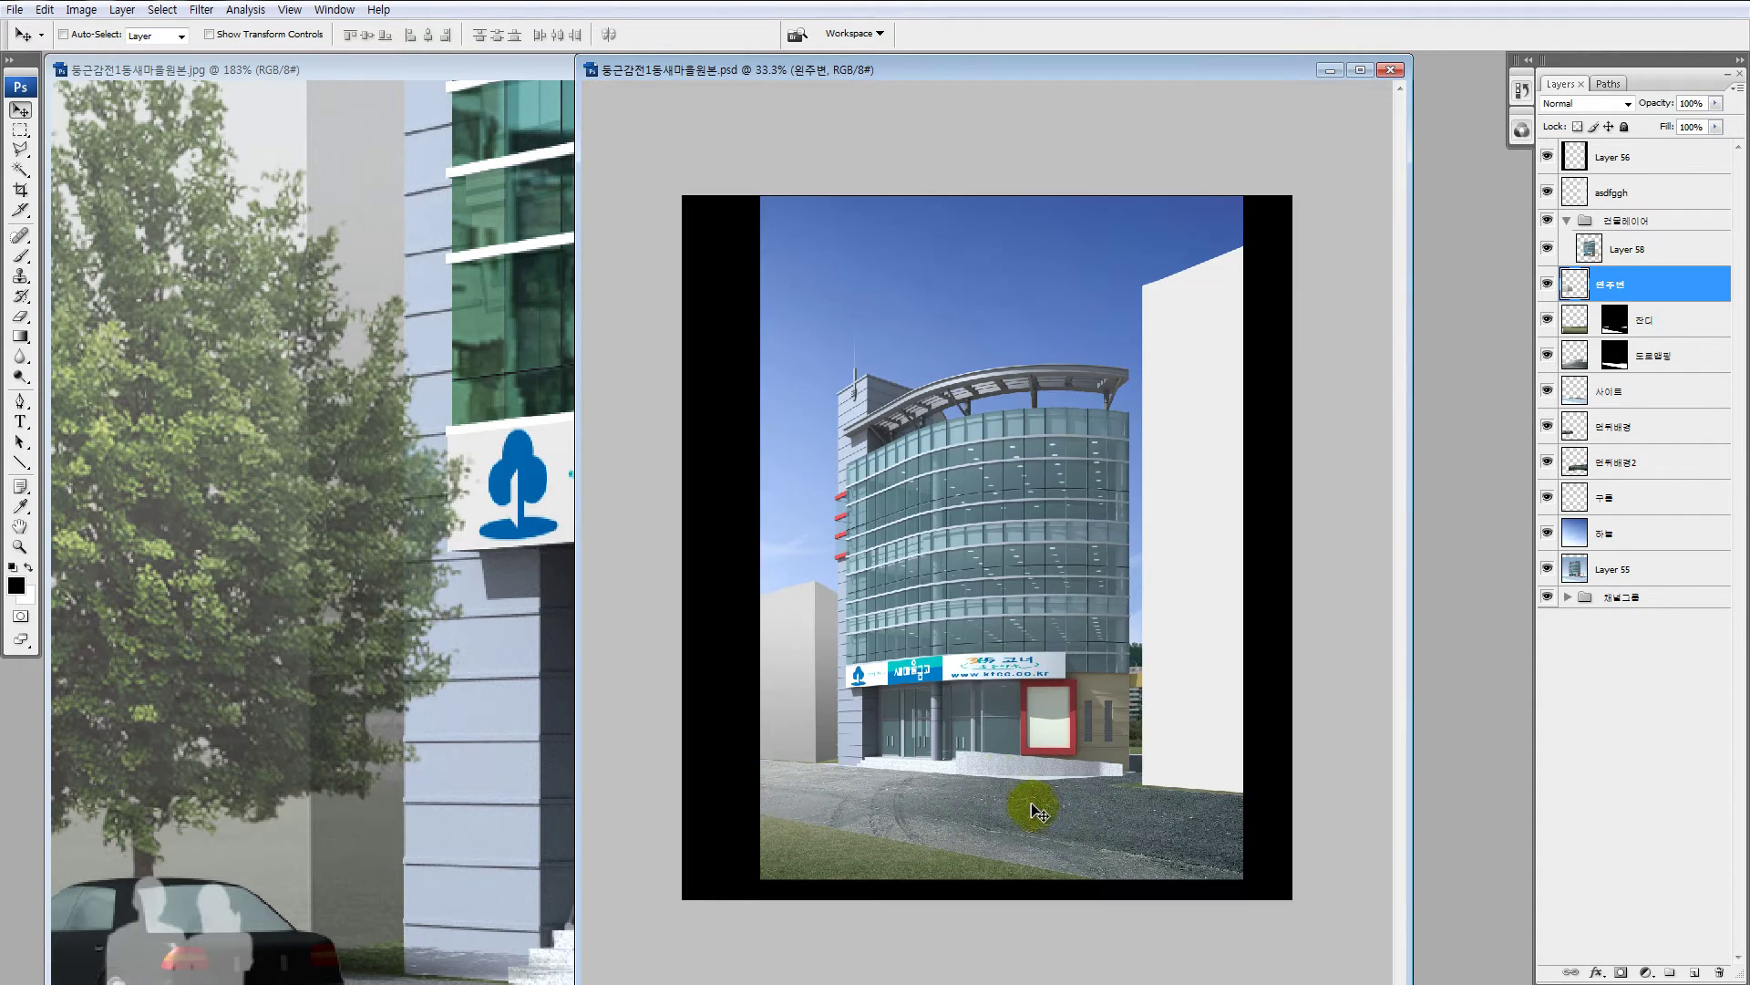
Step: Outline the ground between the gray building's base corner and the entrance with the Polygonal Lasso, and add a new layer above 잔디
{"action": "left_click_drag", "start_coordinate": [740, 635], "coordinate": [896, 831]}
{"action": "key", "text": "l"}
{"action": "left_click", "coordinate": [989, 655]}
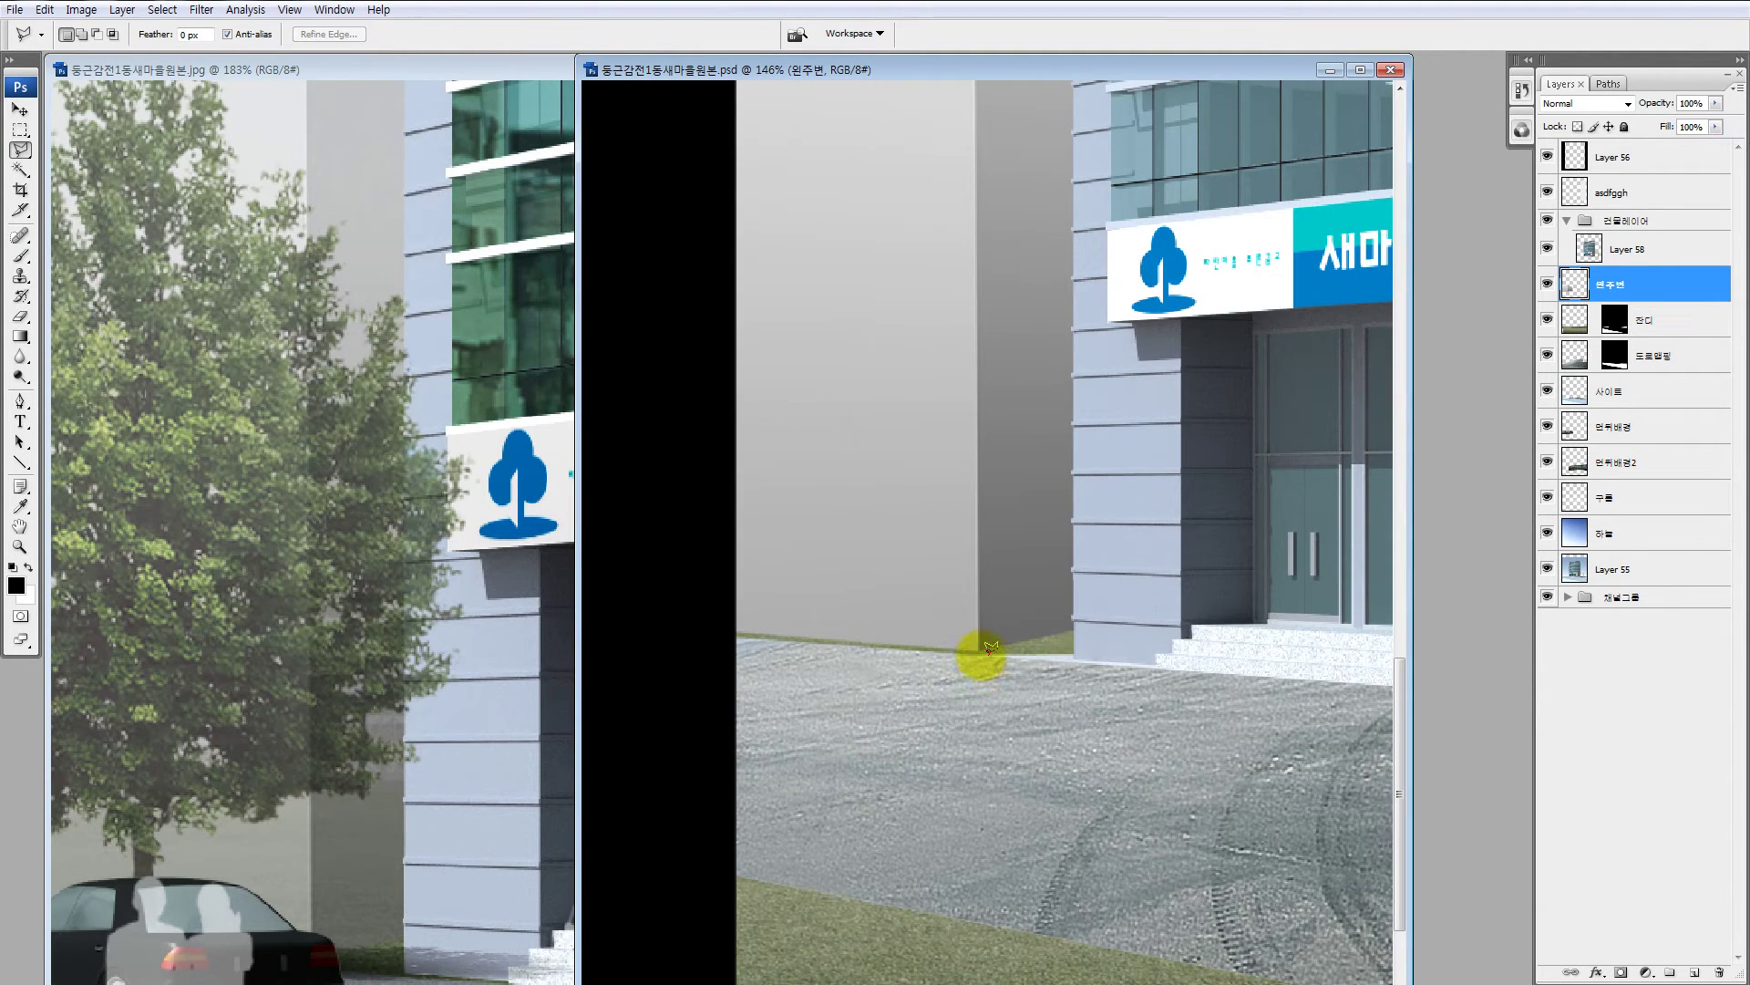
{"action": "left_click", "coordinate": [1221, 636]}
{"action": "left_click", "coordinate": [1252, 552]}
{"action": "left_click", "coordinate": [1192, 492]}
{"action": "left_click", "coordinate": [981, 652]}
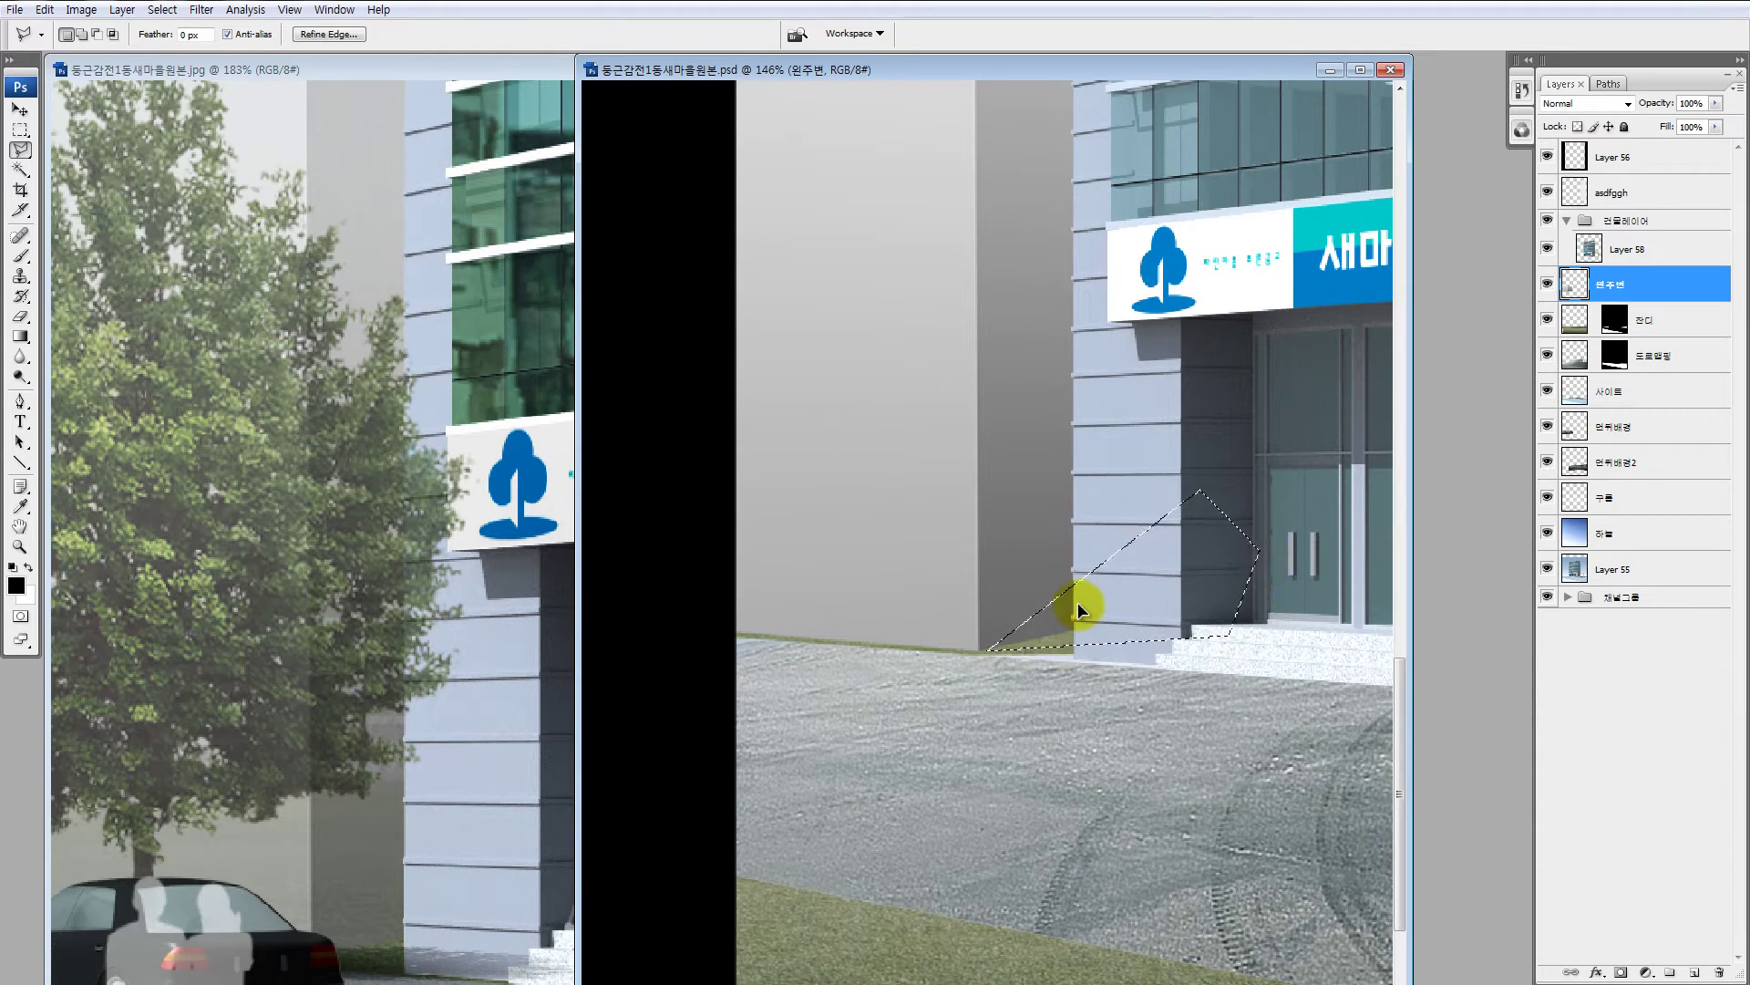
{"action": "left_click", "coordinate": [1583, 321]}
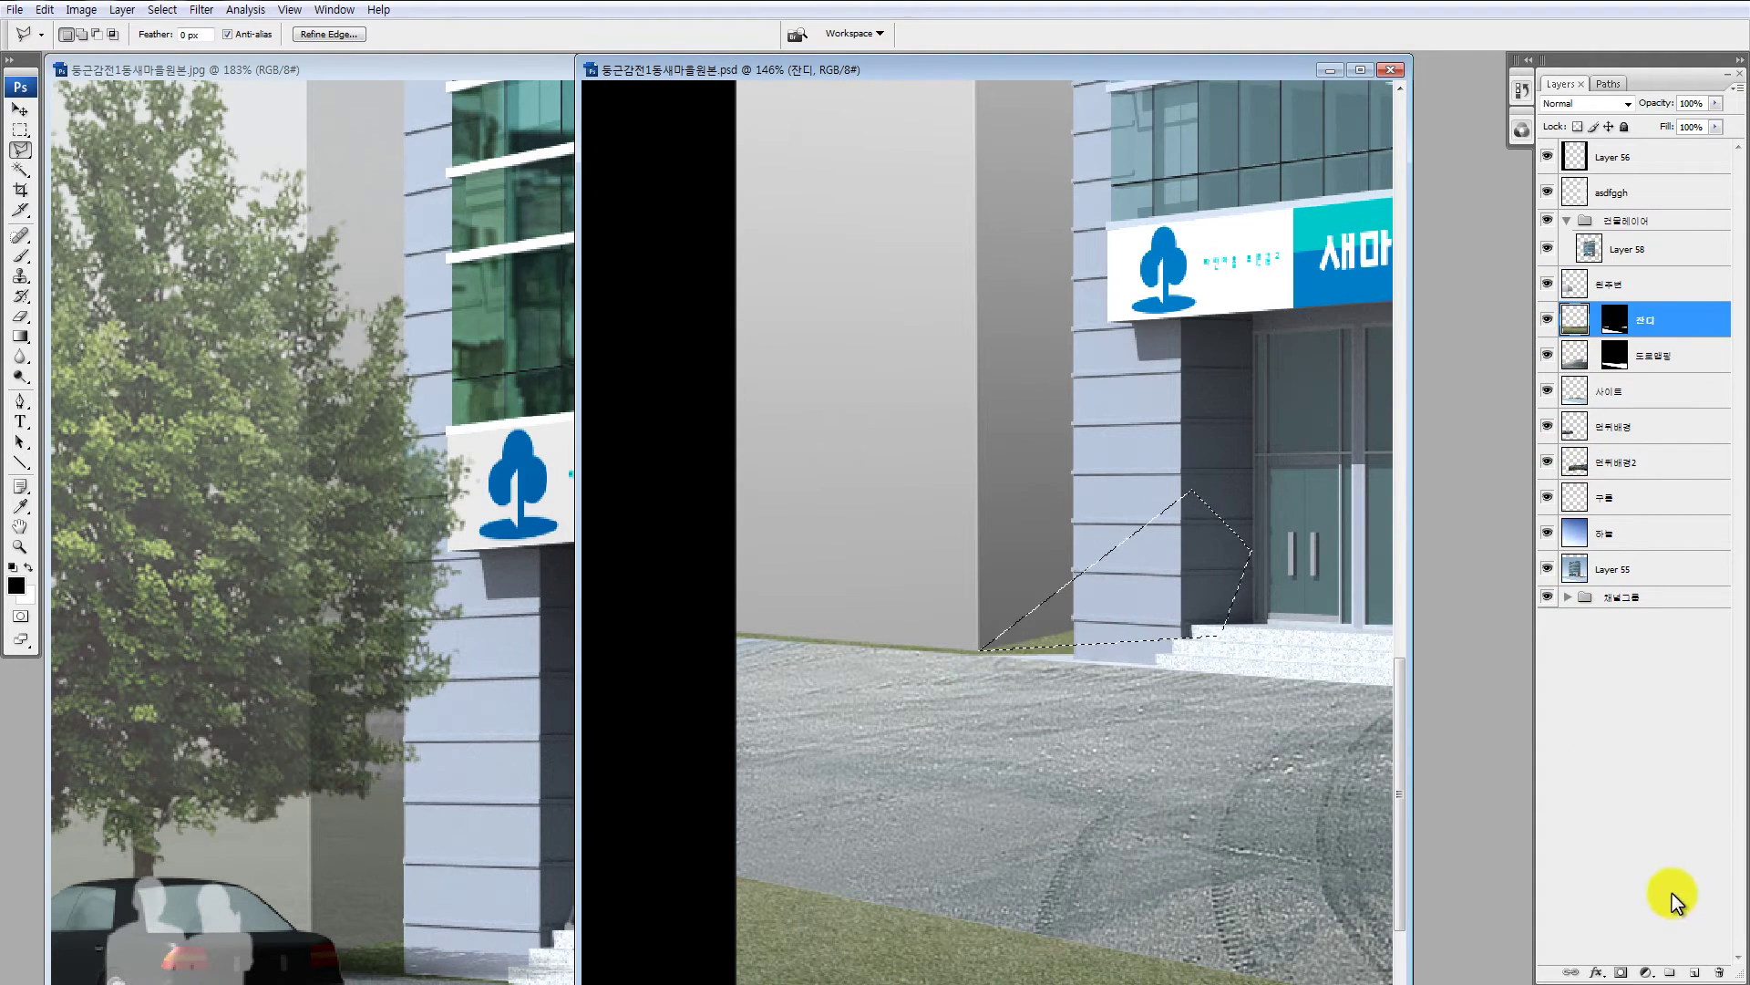
{"action": "left_click", "coordinate": [1692, 972]}
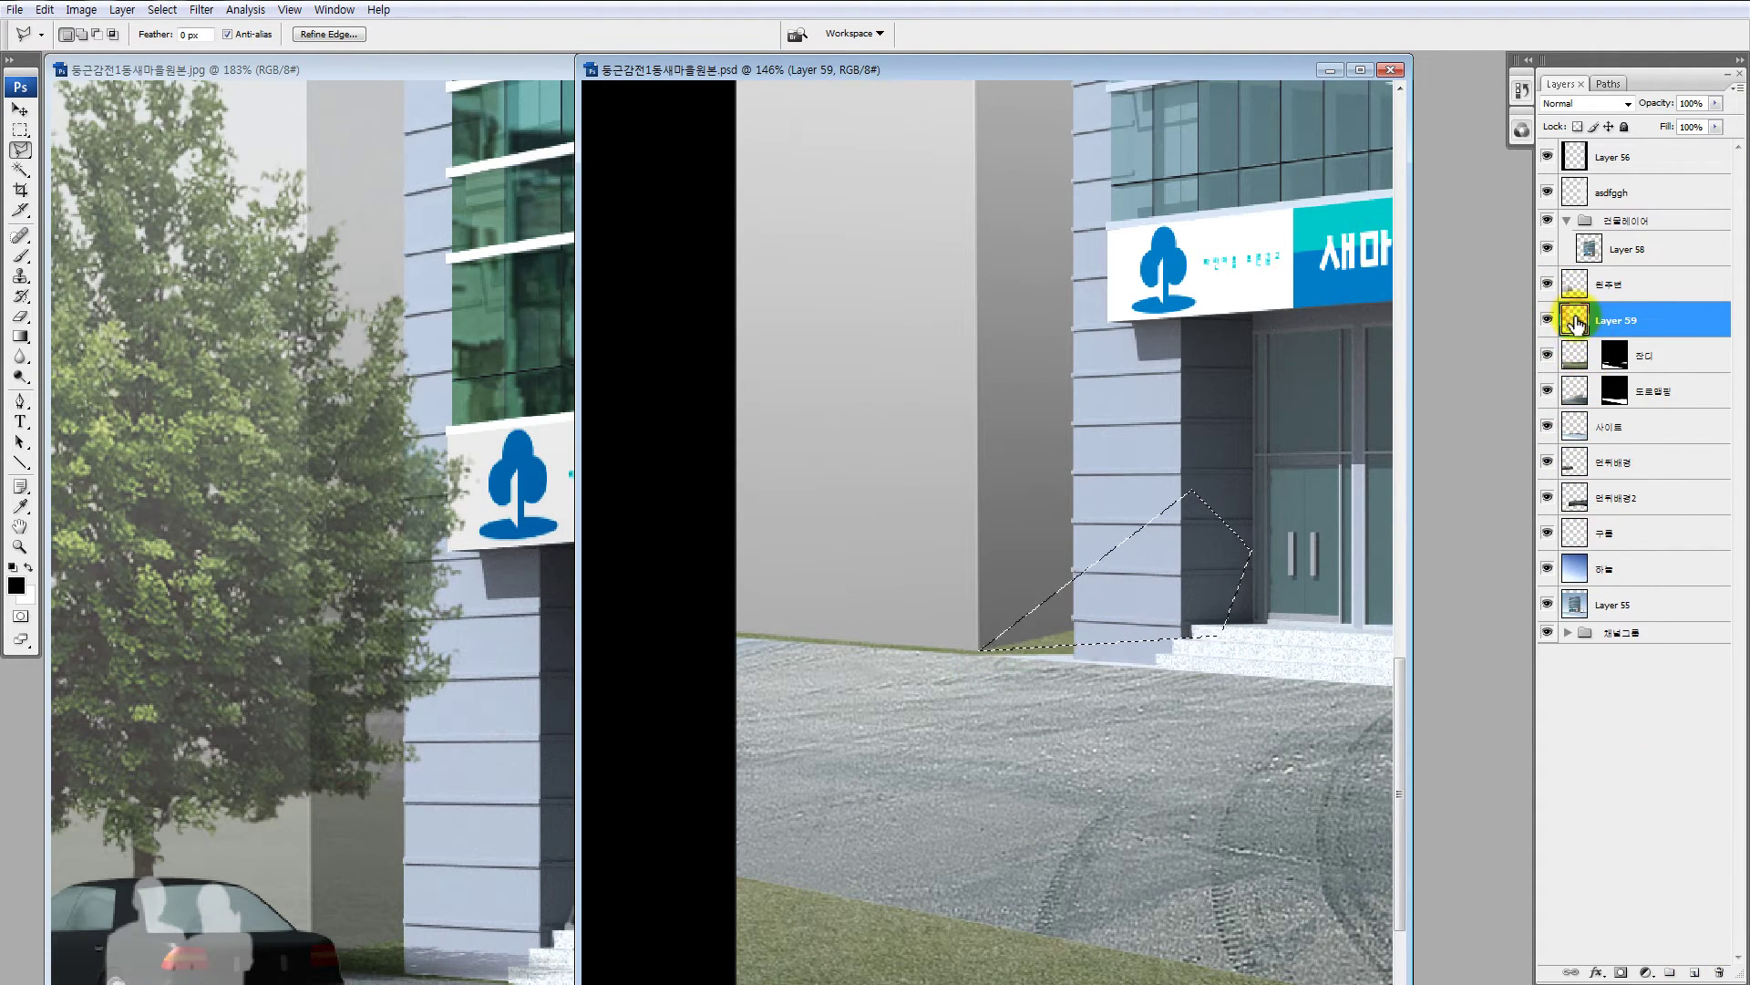
Step: Fill the outlined ground area on Layer 59 with black, deselect it, and set the layer's opacity to 50%
{"action": "key", "text": "alt+BackSpace"}
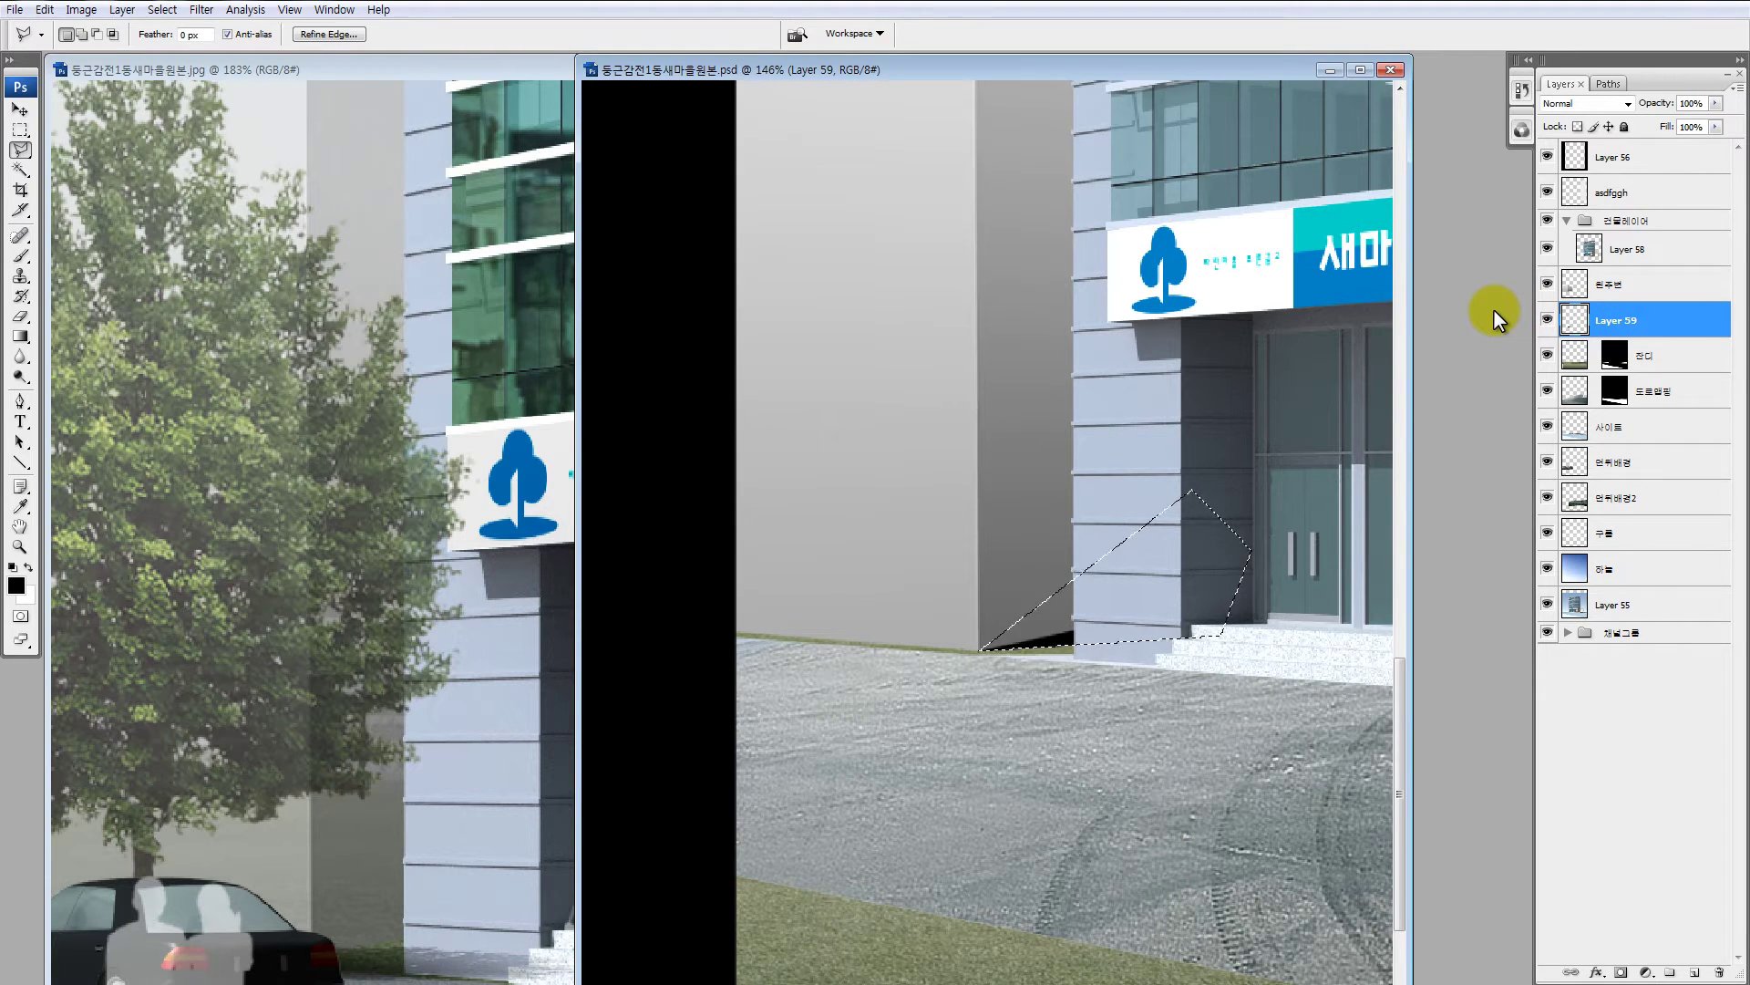
{"action": "key", "text": "ctrl+d"}
{"action": "key", "text": "v"}
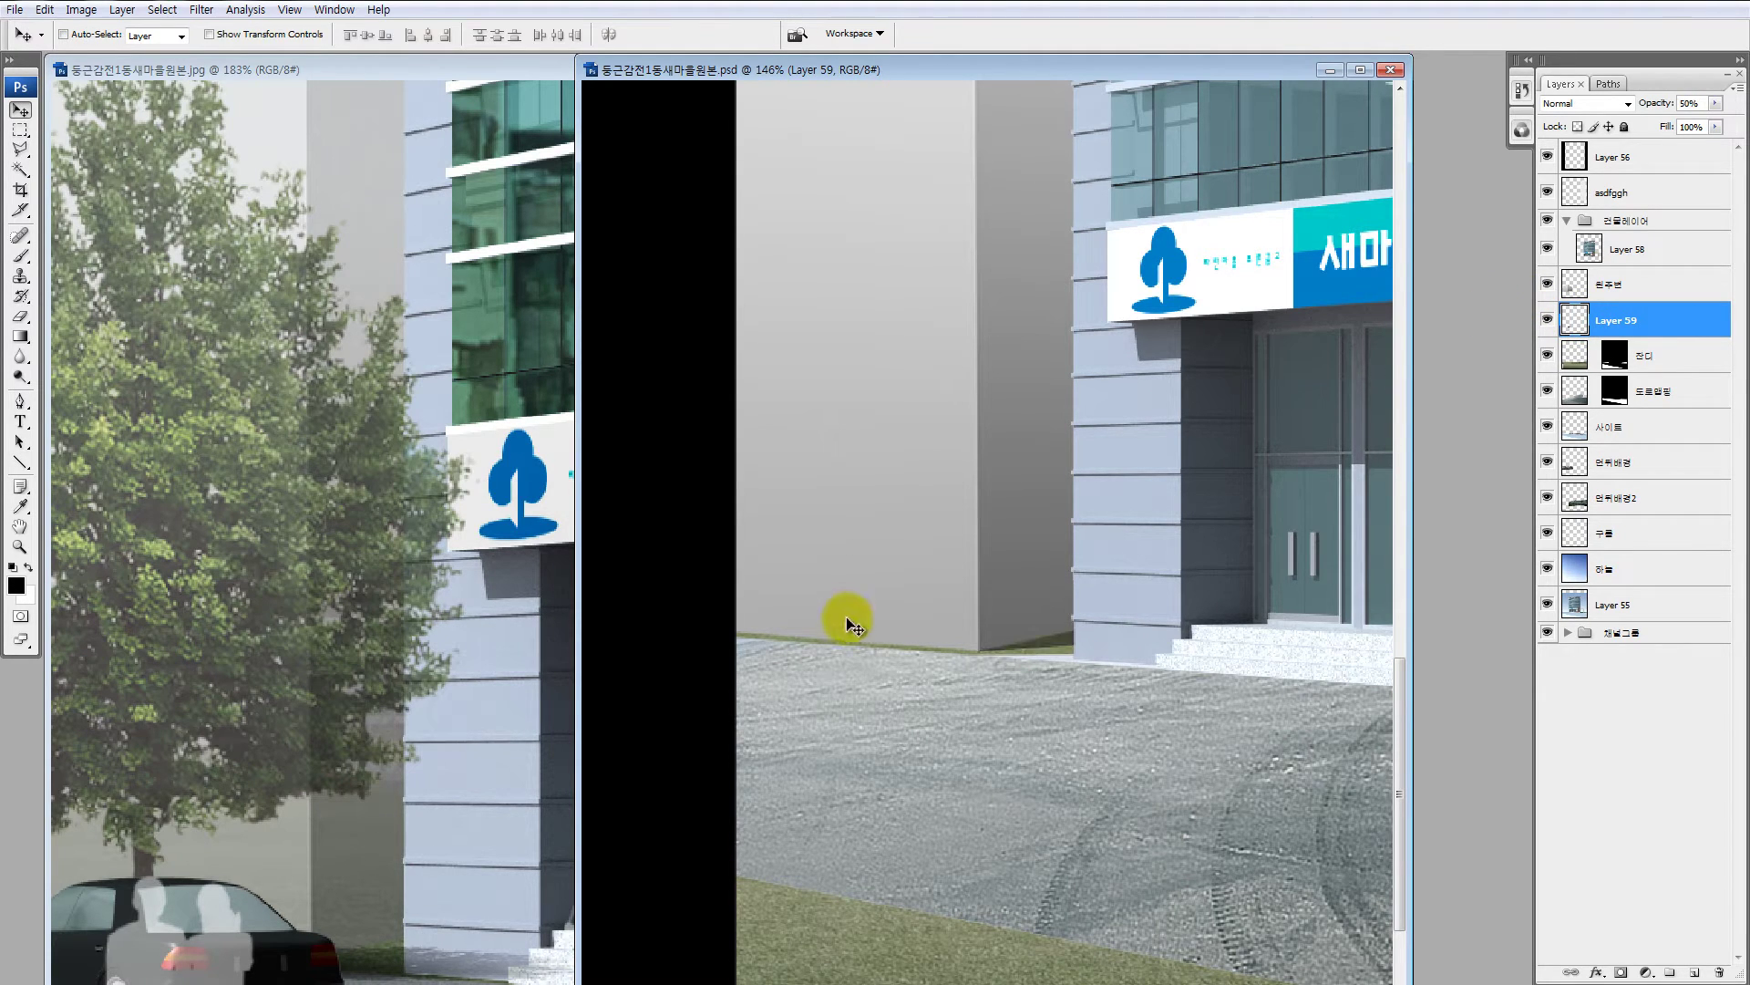
Step: Compare both neighbouring buildings in the composition with the finished reference, showing both images in full at 33.3%
{"action": "key", "text": "ctrl+minus"}
{"action": "key", "text": "ctrl+minus"}
{"action": "key", "text": "ctrl+minus"}
{"action": "key", "text": "ctrl+minus"}
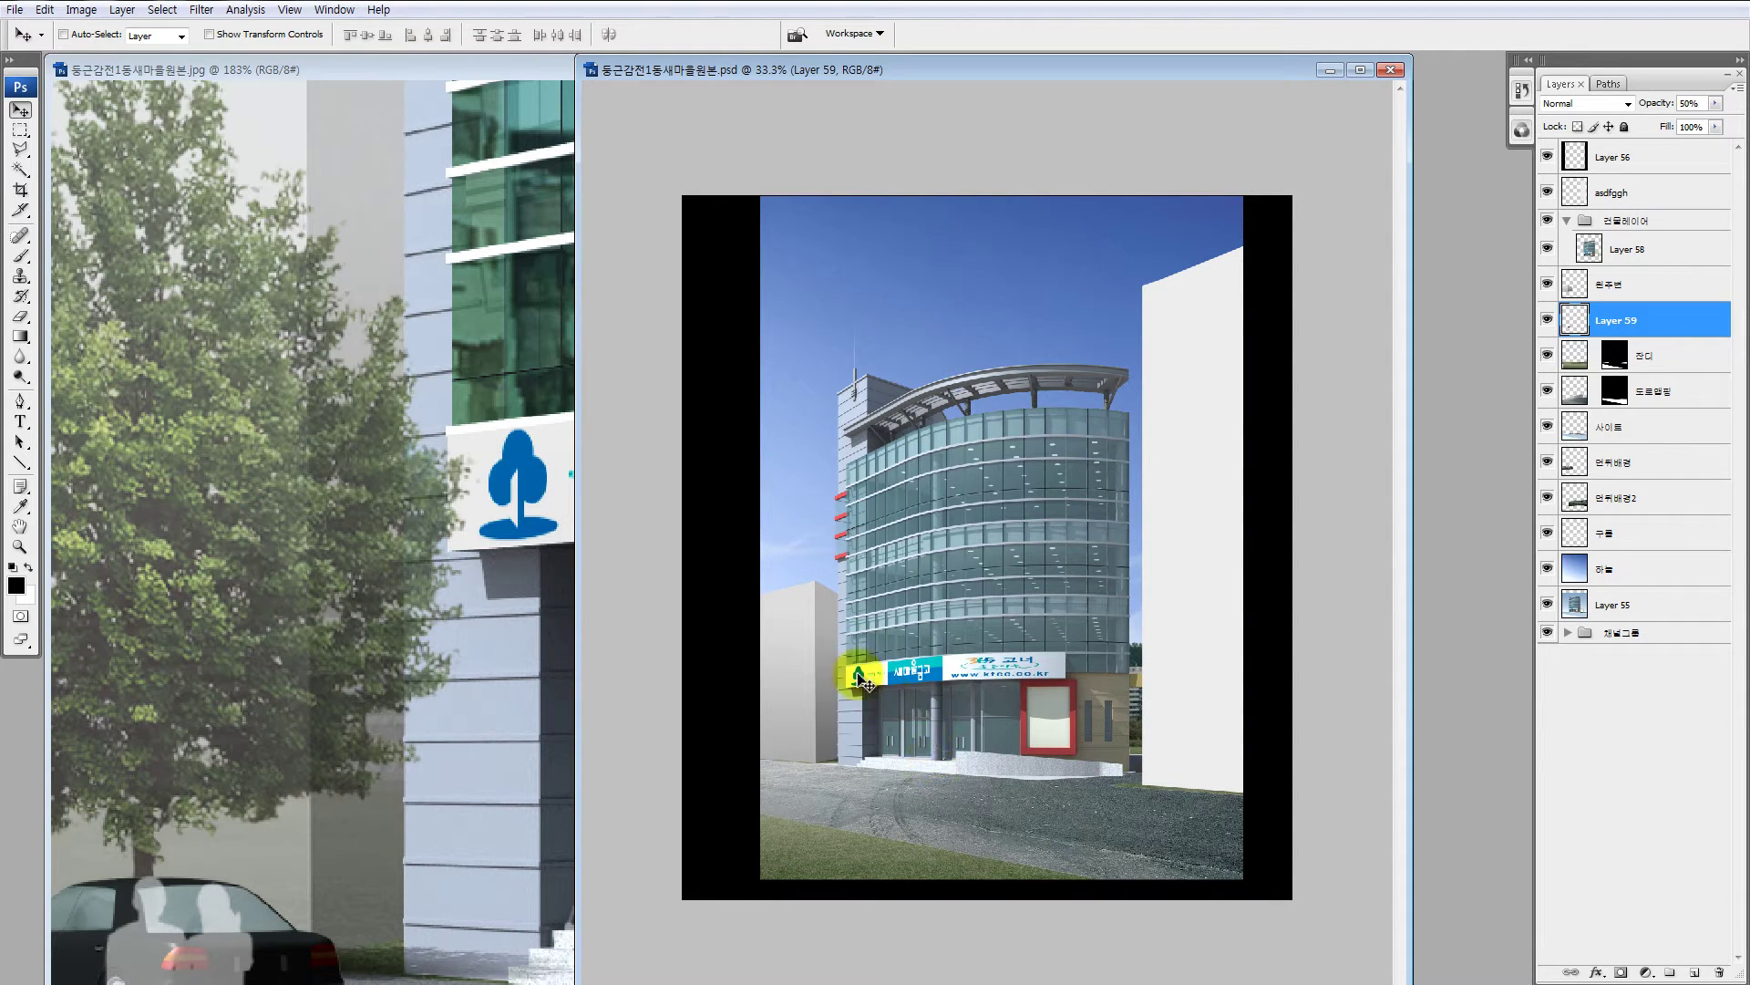
{"action": "left_click", "coordinate": [1173, 492], "text": "ctrl"}
{"action": "left_click", "coordinate": [802, 647], "text": "ctrl"}
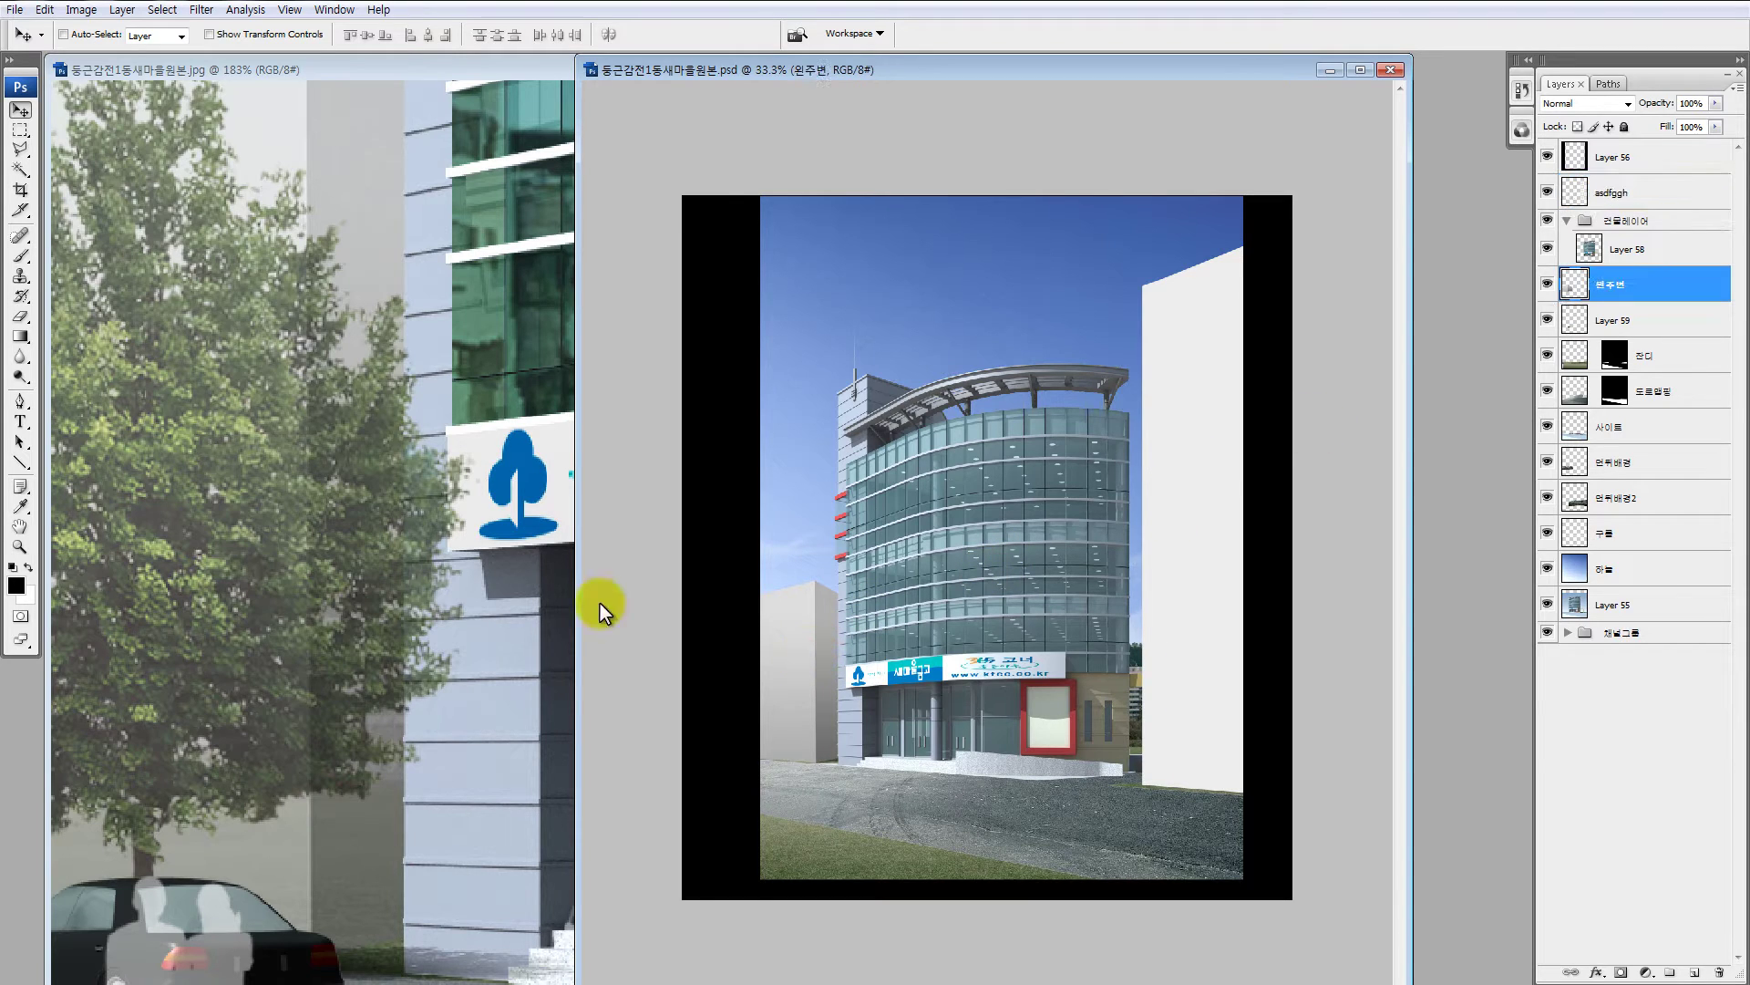
{"action": "left_click", "coordinate": [547, 674]}
{"action": "key", "text": "ctrl+minus"}
{"action": "key", "text": "ctrl+minus"}
{"action": "key", "text": "ctrl+minus"}
{"action": "key", "text": "ctrl+minus"}
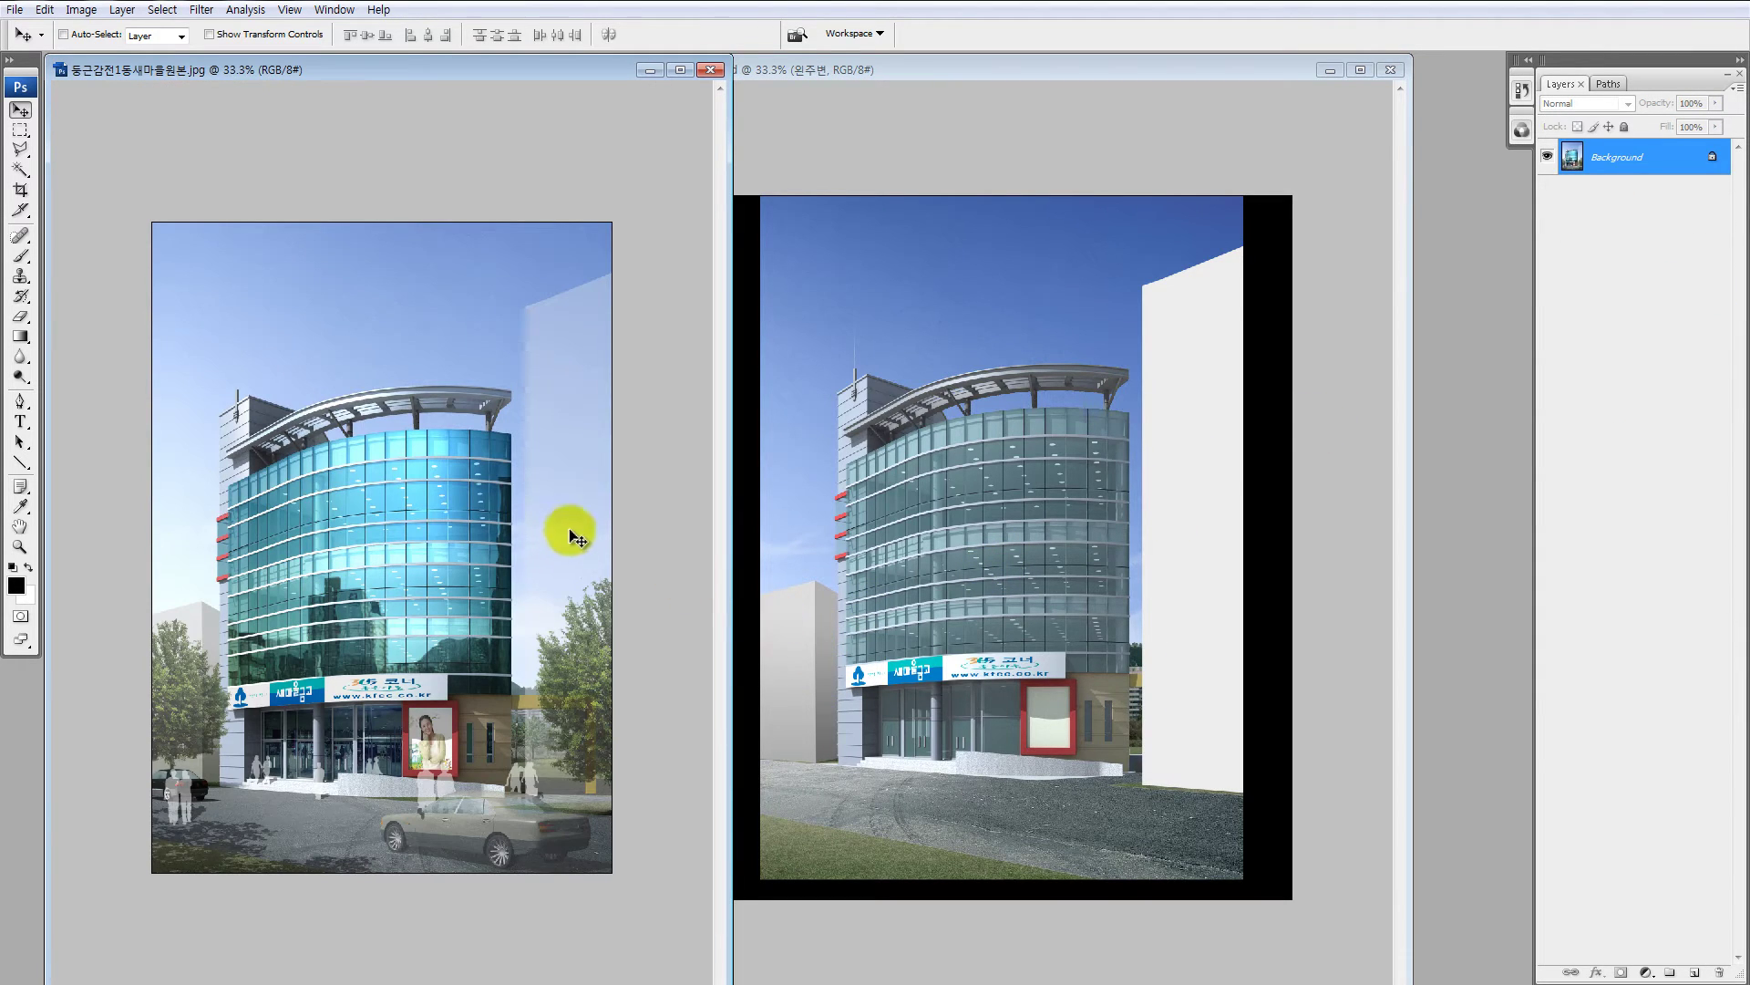
{"action": "left_click", "coordinate": [864, 583]}
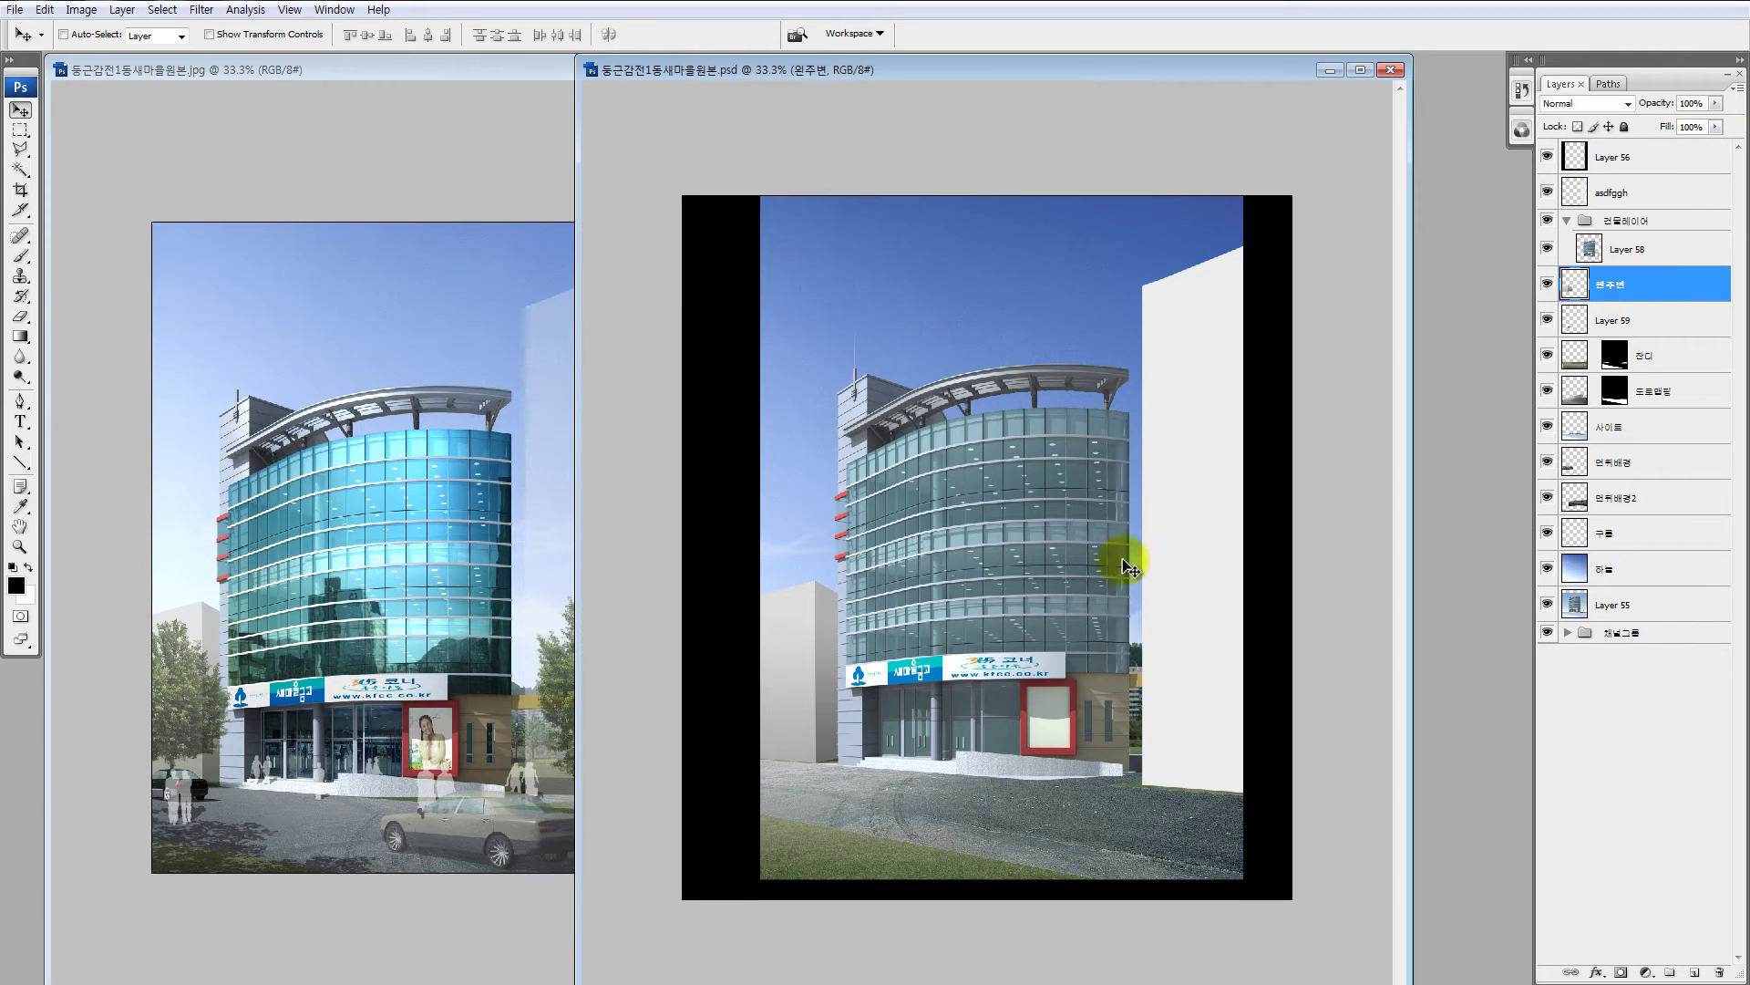
Step: Make the tall white neighbouring building (layer asdfggh) translucent at 45% opacity
{"action": "left_click", "coordinate": [1190, 467], "text": "ctrl"}
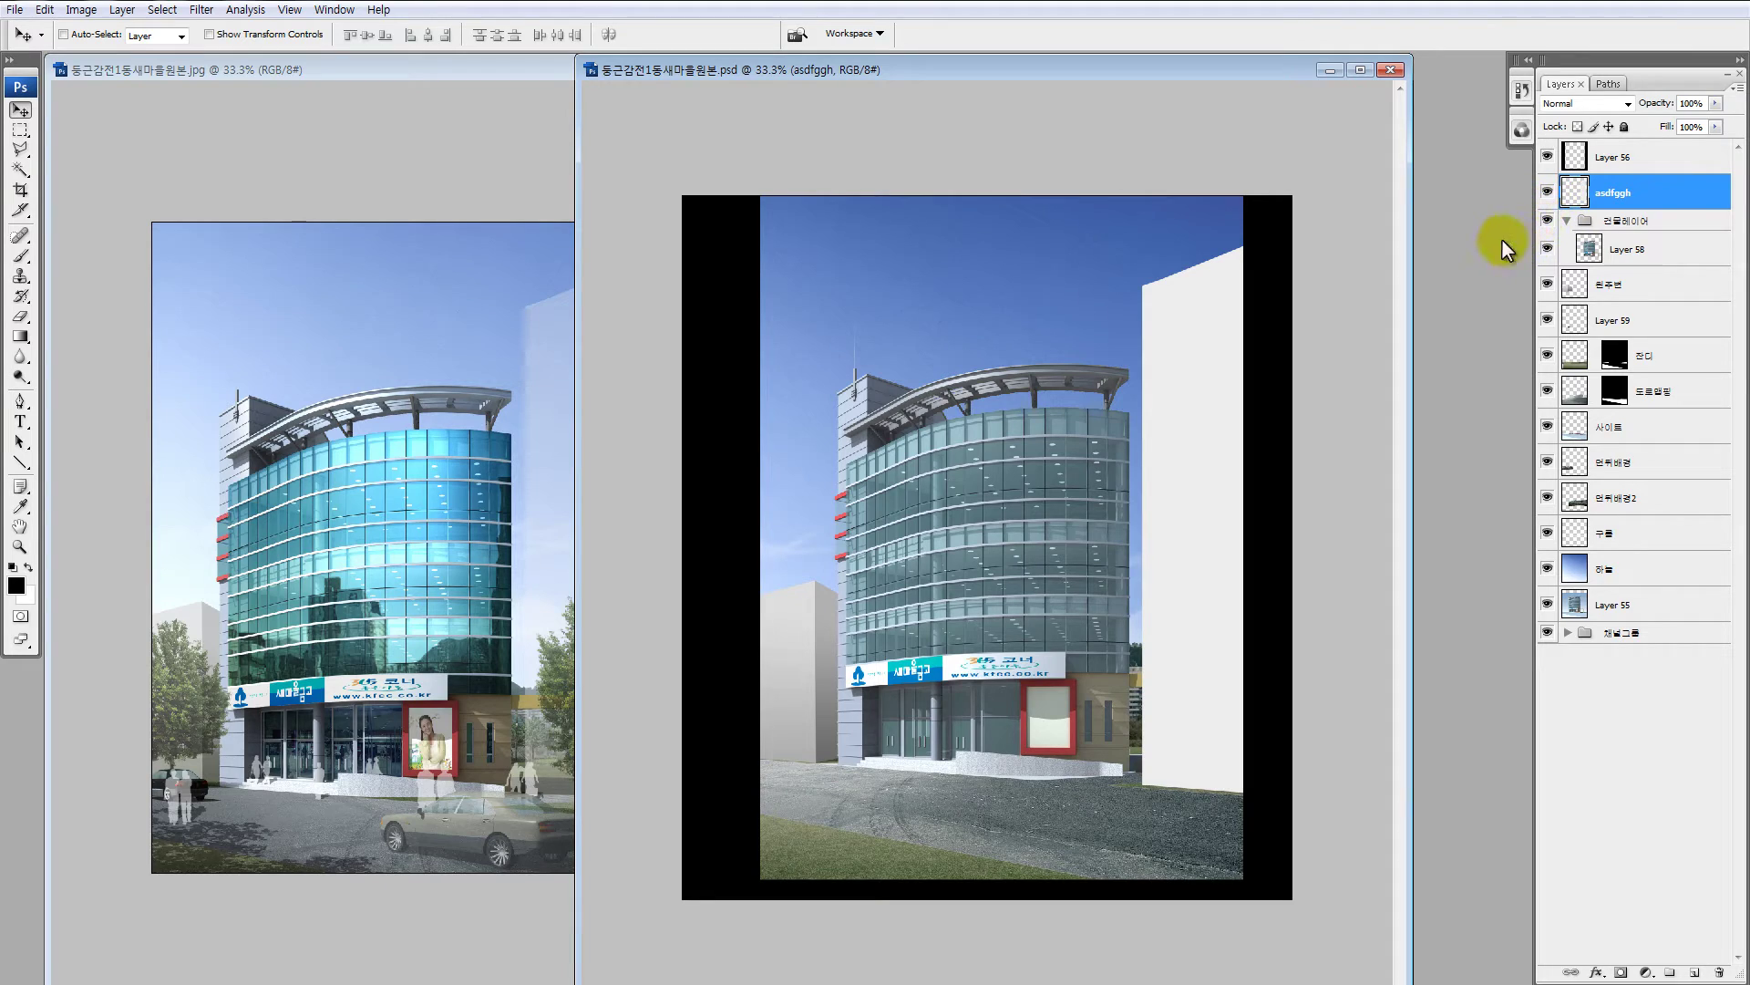
{"action": "key", "text": "5"}
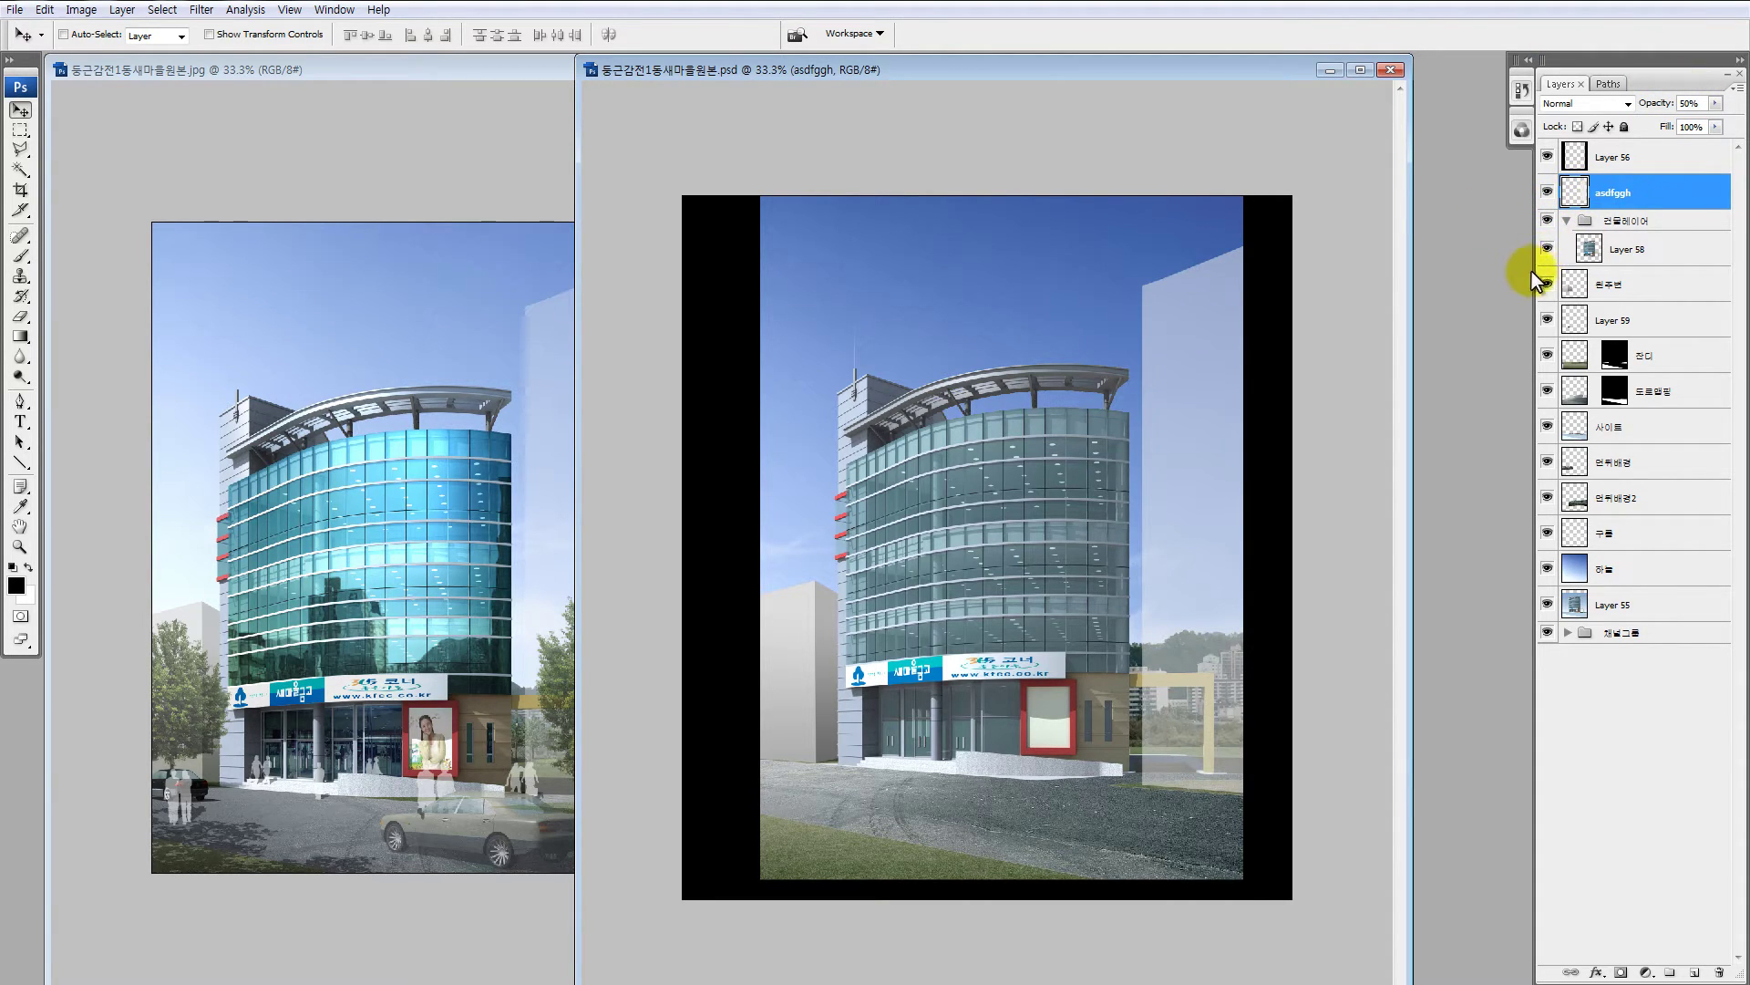
{"action": "key", "text": "4"}
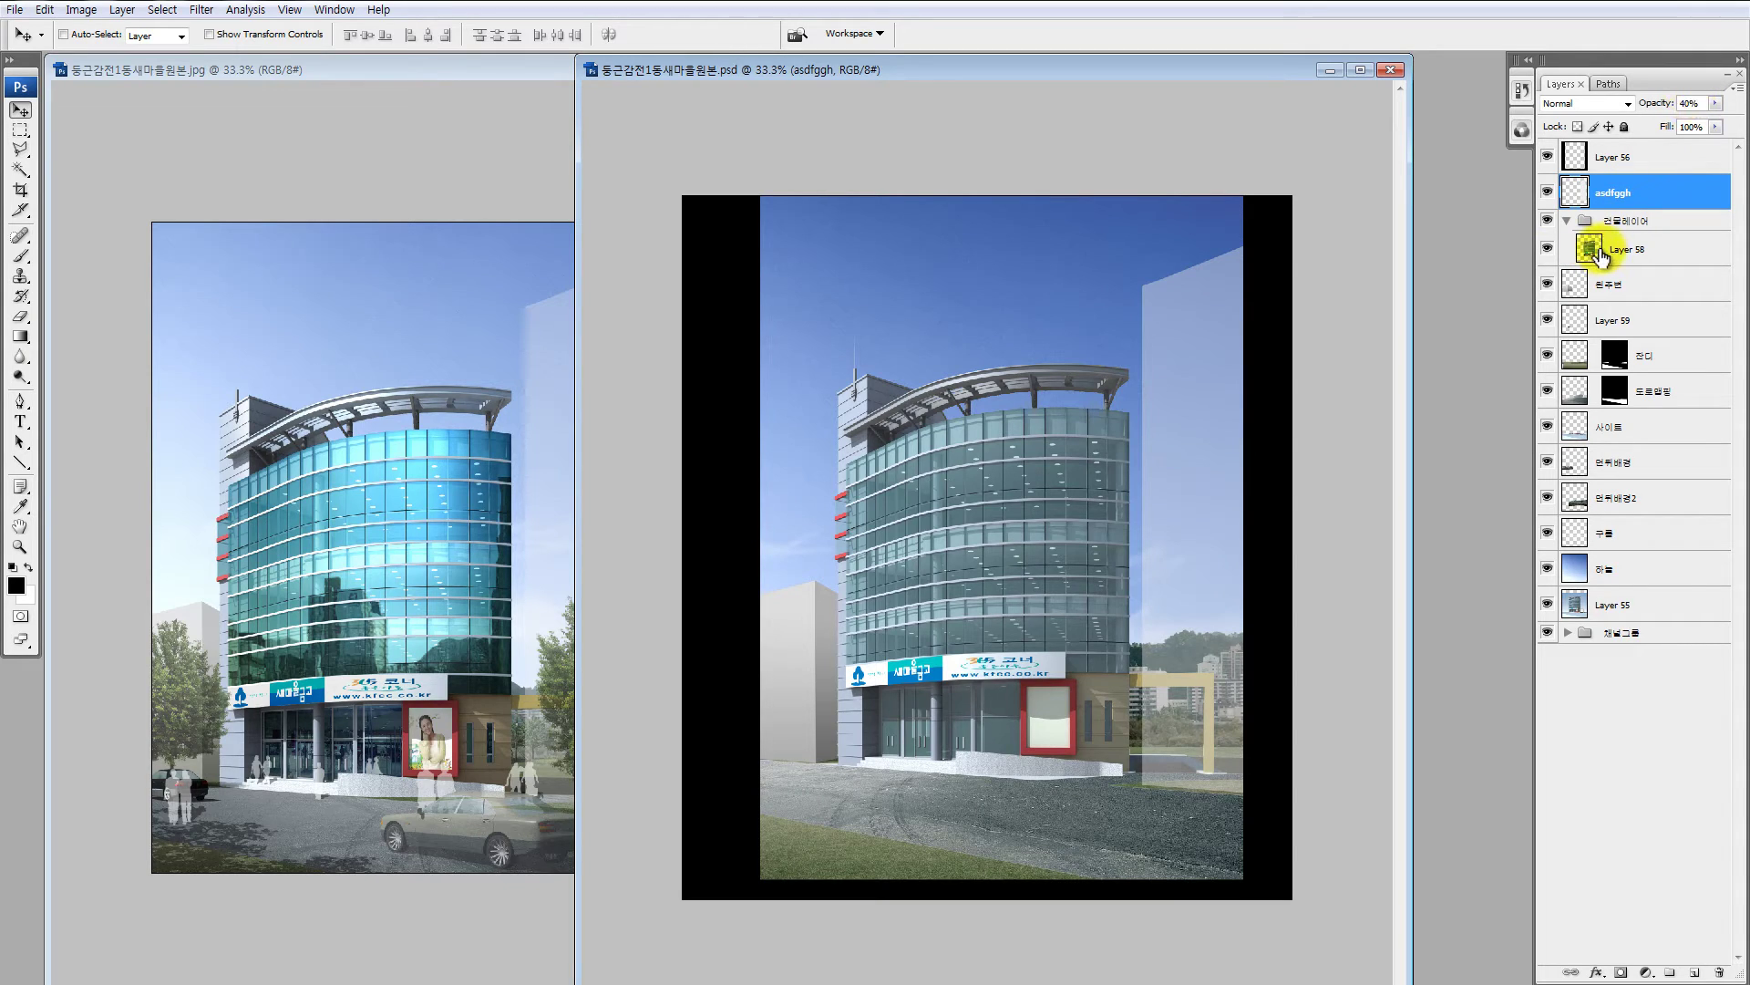
{"action": "key", "text": "2"}
{"action": "key", "text": "3"}
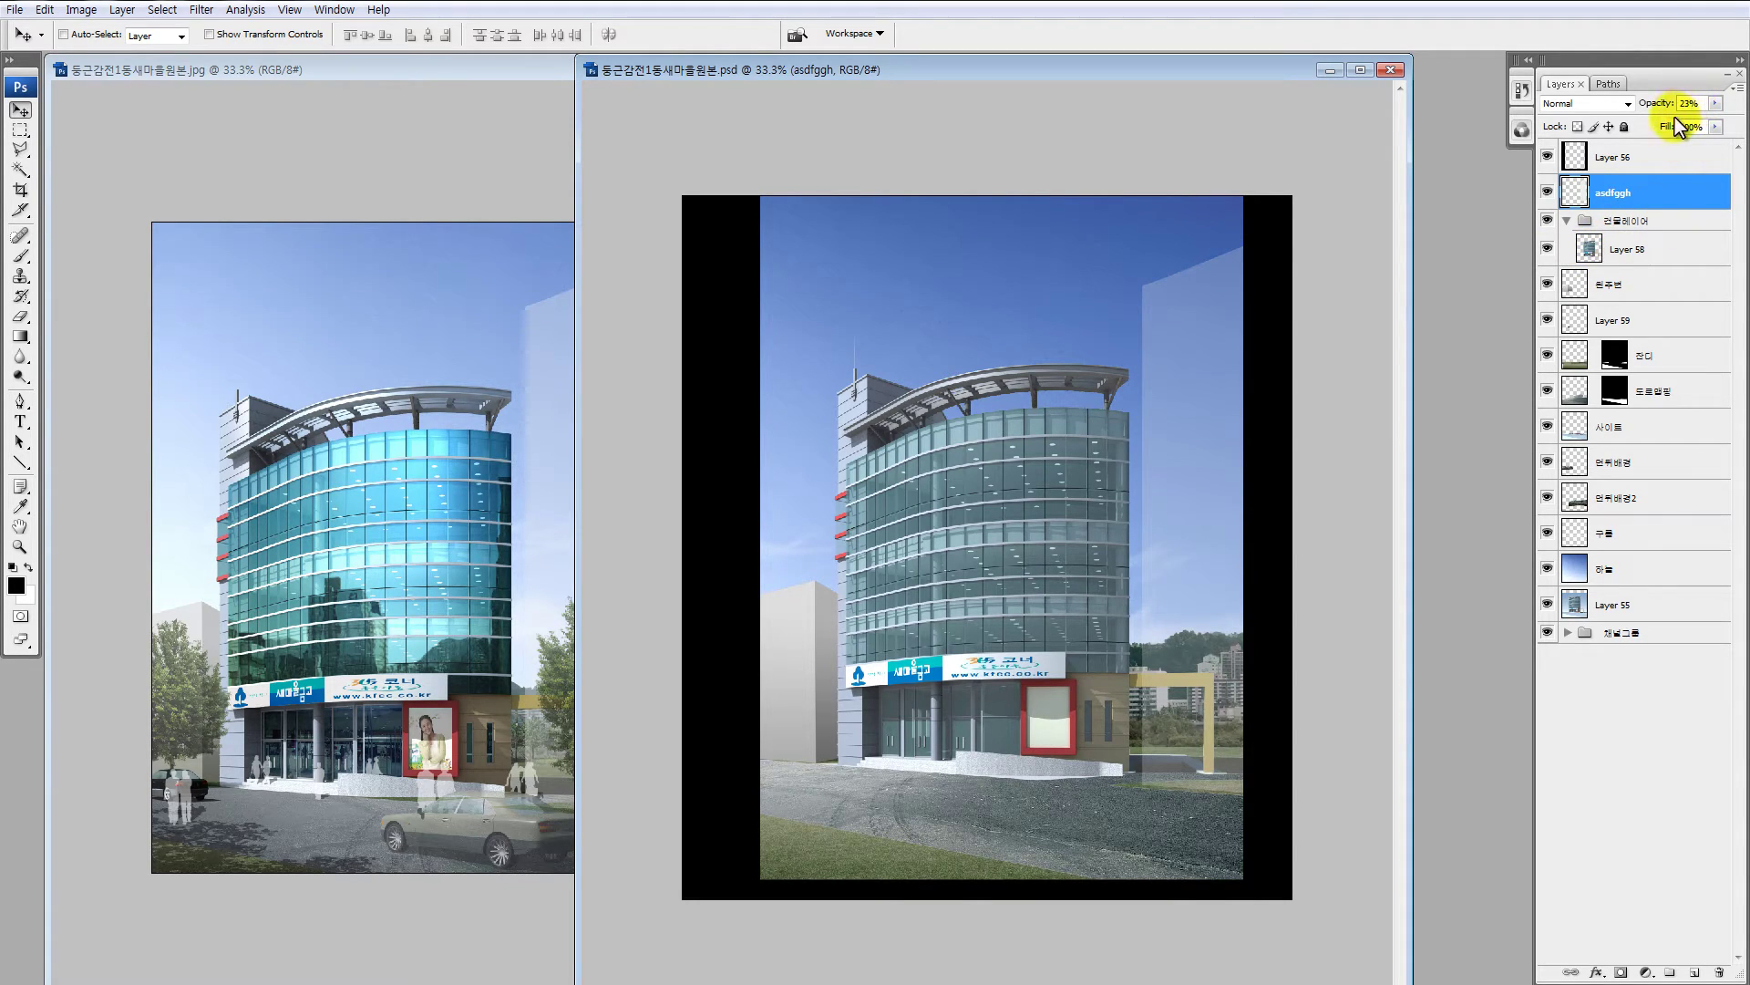
{"action": "key", "text": "1"}
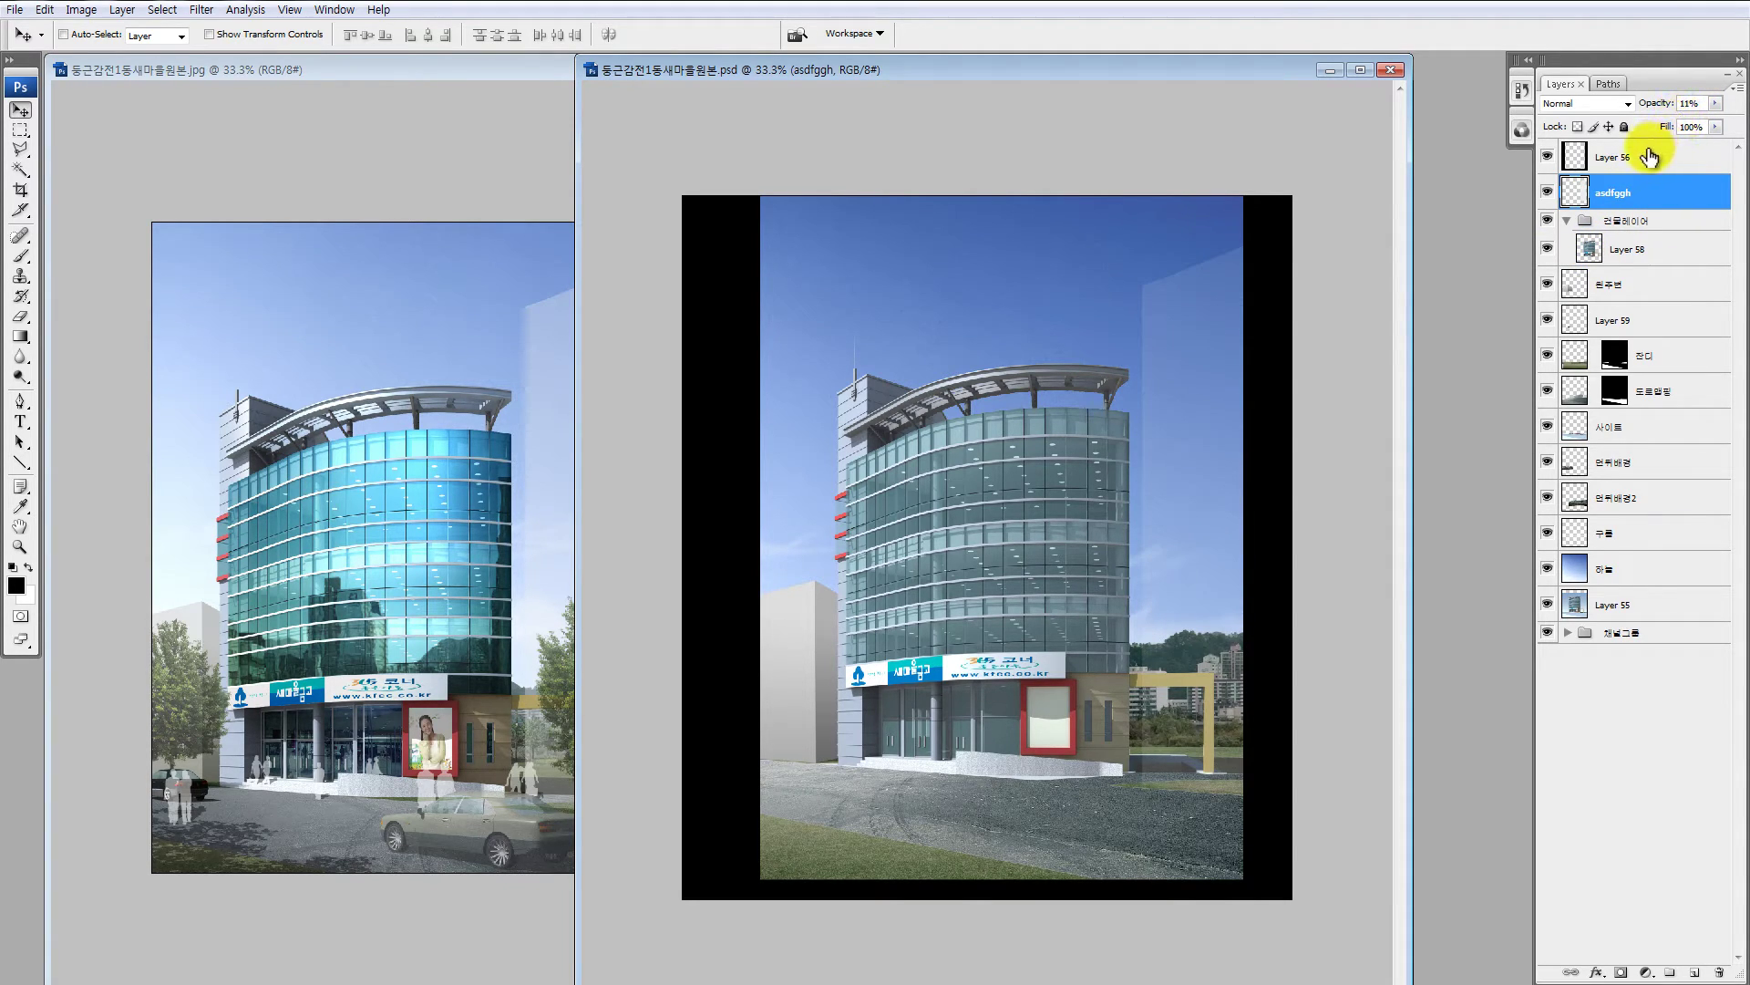
{"action": "key", "text": "5"}
{"action": "key", "text": "6"}
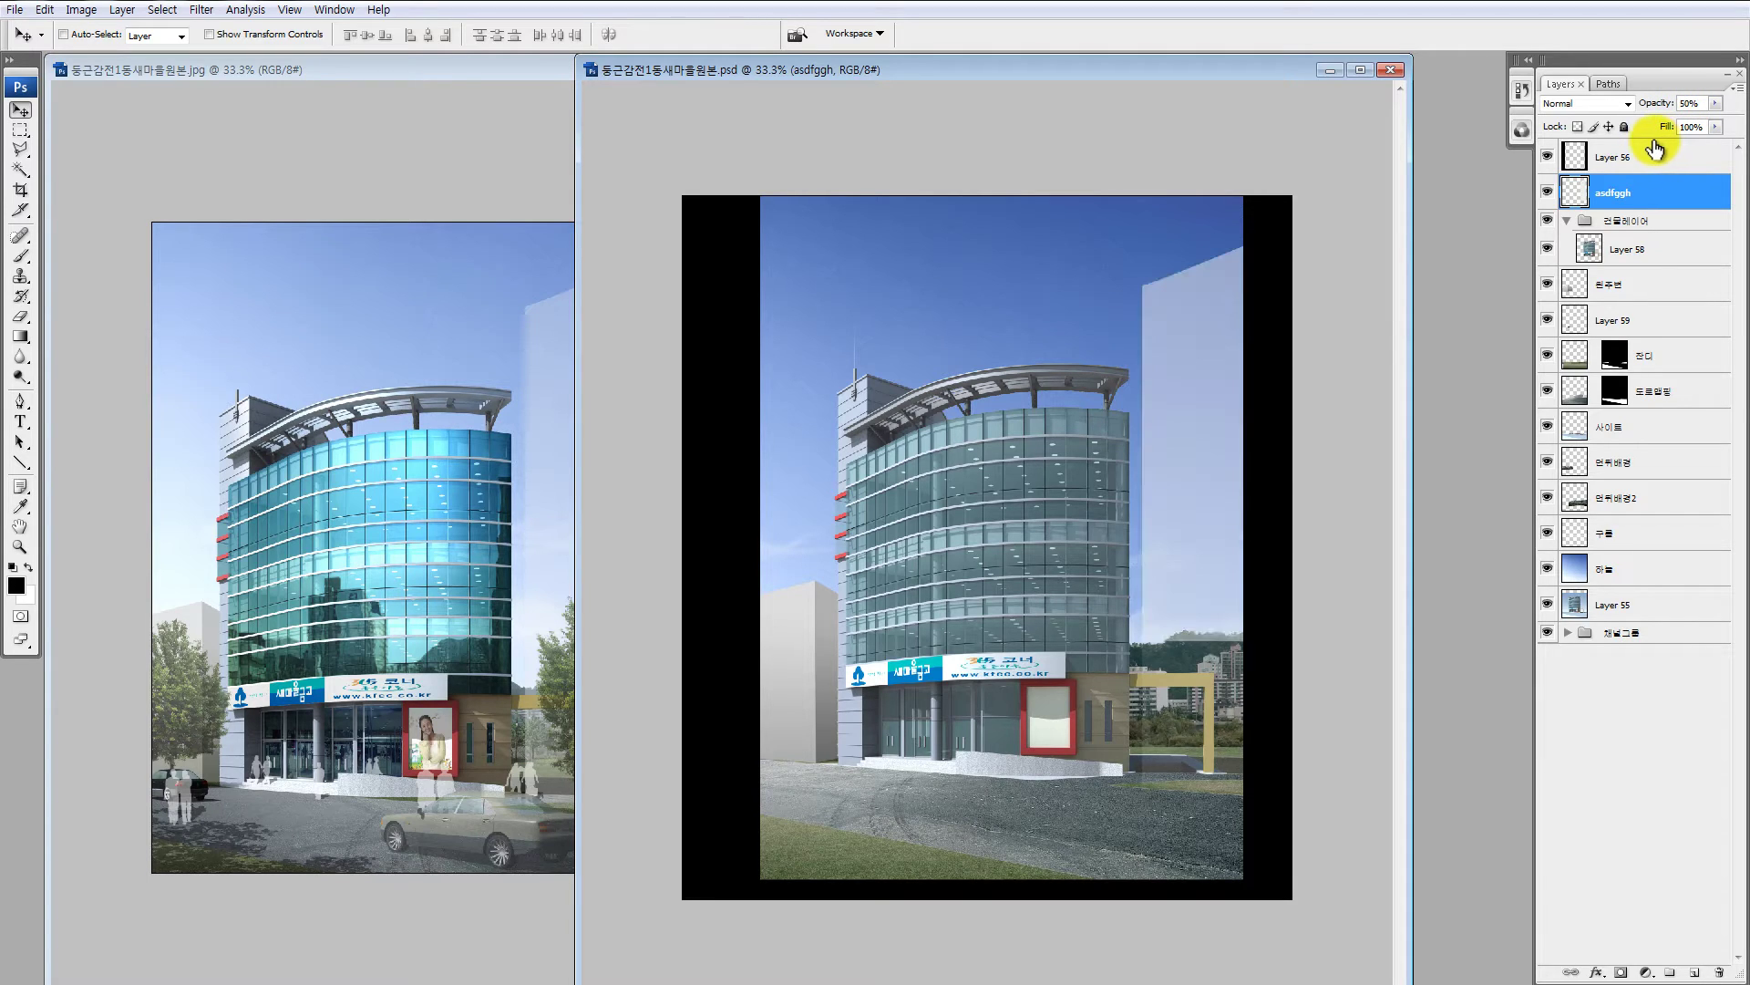
{"action": "key", "text": "2"}
{"action": "key", "text": "3"}
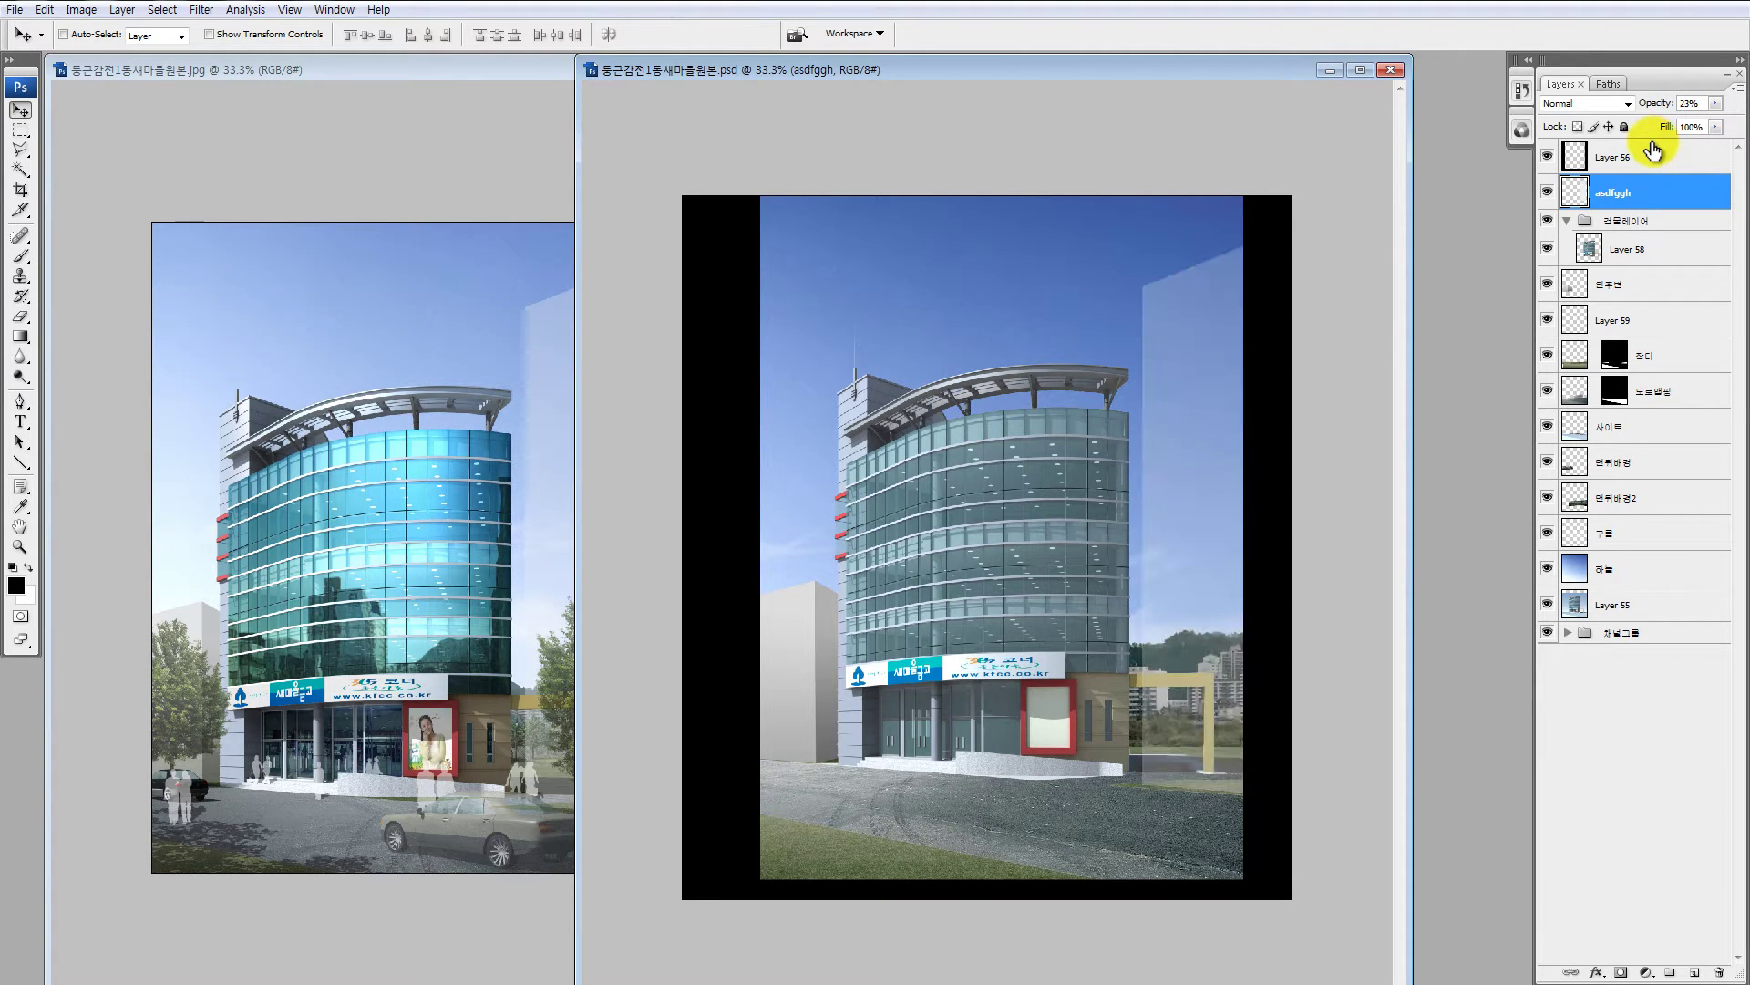
{"action": "key", "text": "3"}
{"action": "key", "text": "4"}
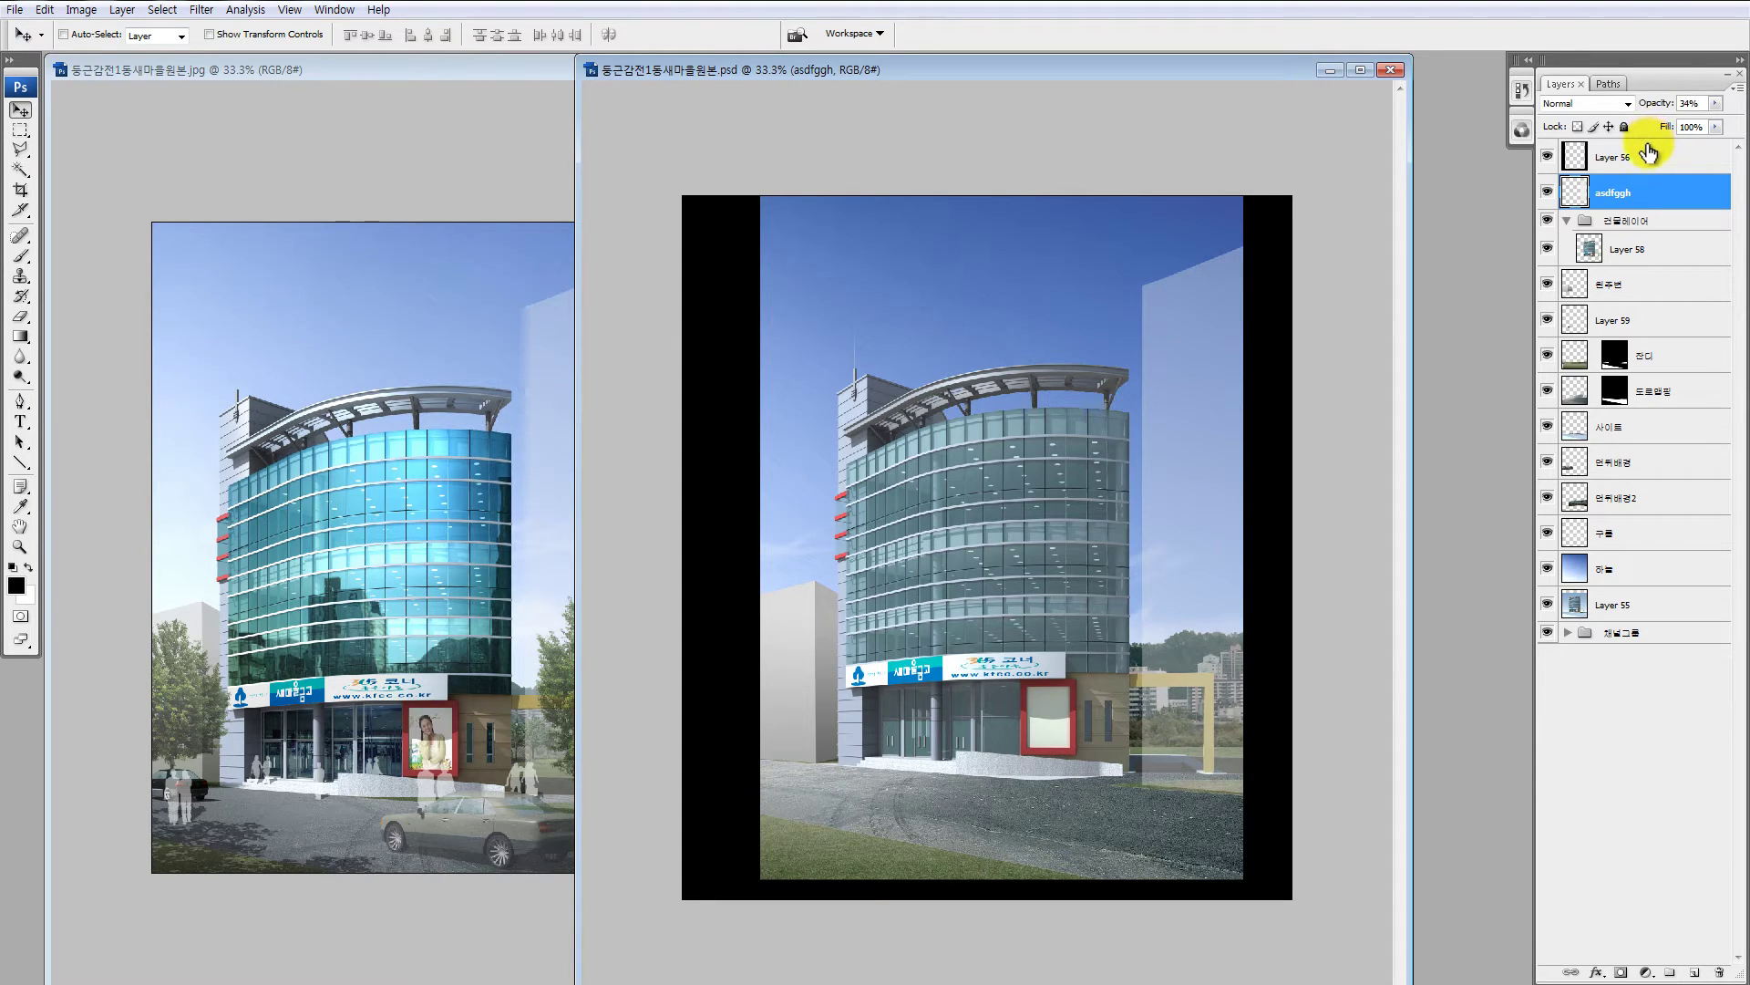
{"action": "key", "text": "5"}
{"action": "key", "text": "4"}
{"action": "key", "text": "4"}
{"action": "key", "text": "5"}
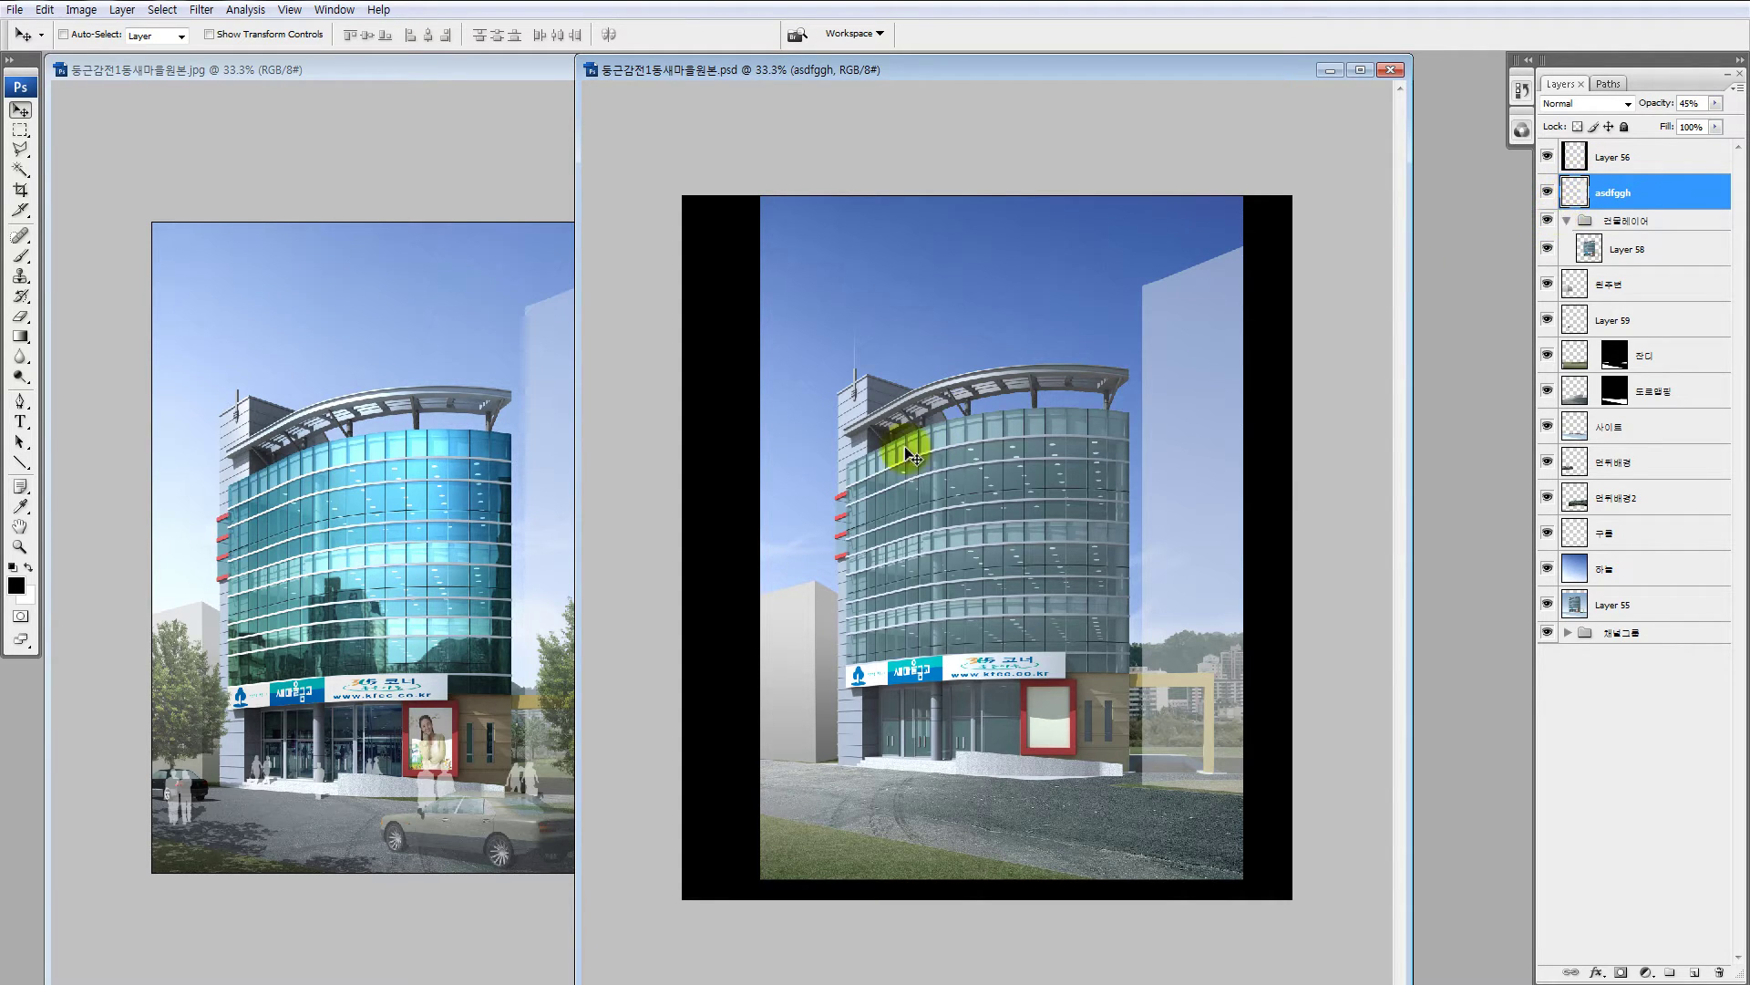
Step: Try to fade the translucent building with a 1200 px Eraser at 26% opacity, and compare the image with its layer hidden and shown
{"action": "key", "text": "e"}
{"action": "key", "text": "bracketright"}
{"action": "key", "text": "bracketright"}
{"action": "key", "text": "bracketright"}
{"action": "key", "text": "bracketright"}
{"action": "key", "text": "bracketright"}
{"action": "key", "text": "bracketright"}
{"action": "key", "text": "bracketright"}
{"action": "key", "text": "bracketright"}
{"action": "key", "text": "bracketright"}
{"action": "key", "text": "bracketright"}
{"action": "key", "text": "bracketright"}
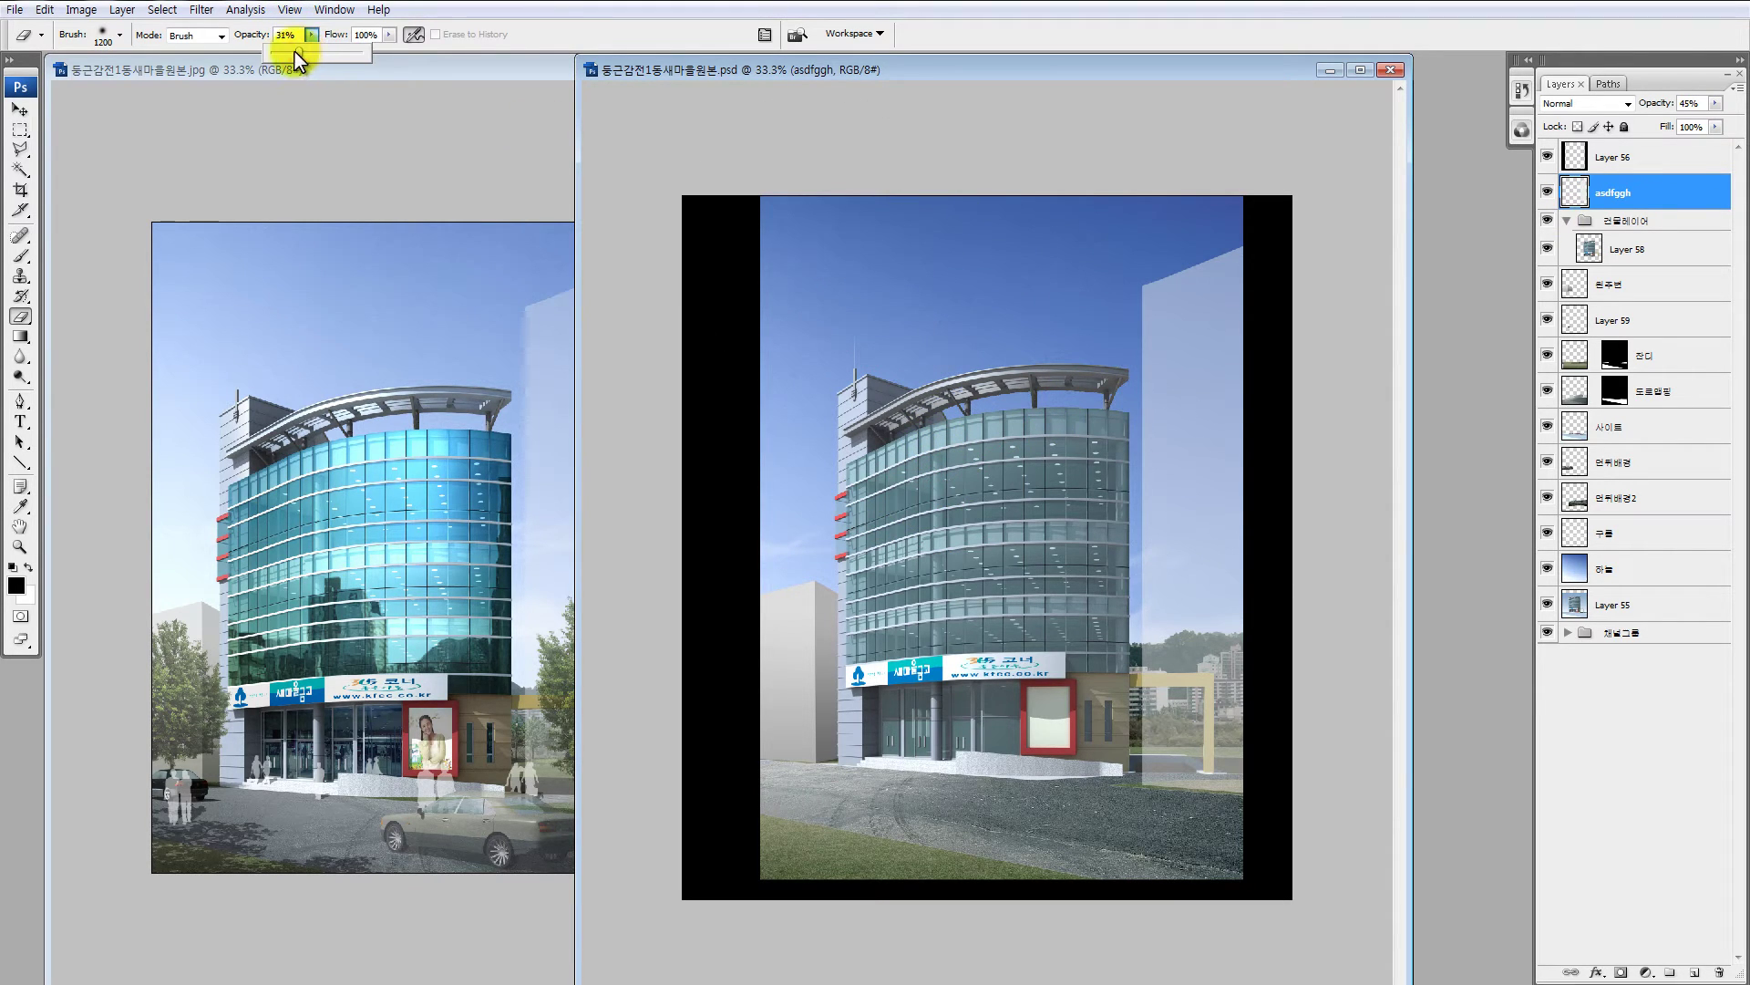
{"action": "left_click_drag", "start_coordinate": [294, 52], "coordinate": [289, 38]}
{"action": "left_click_drag", "start_coordinate": [602, 71], "coordinate": [573, 71]}
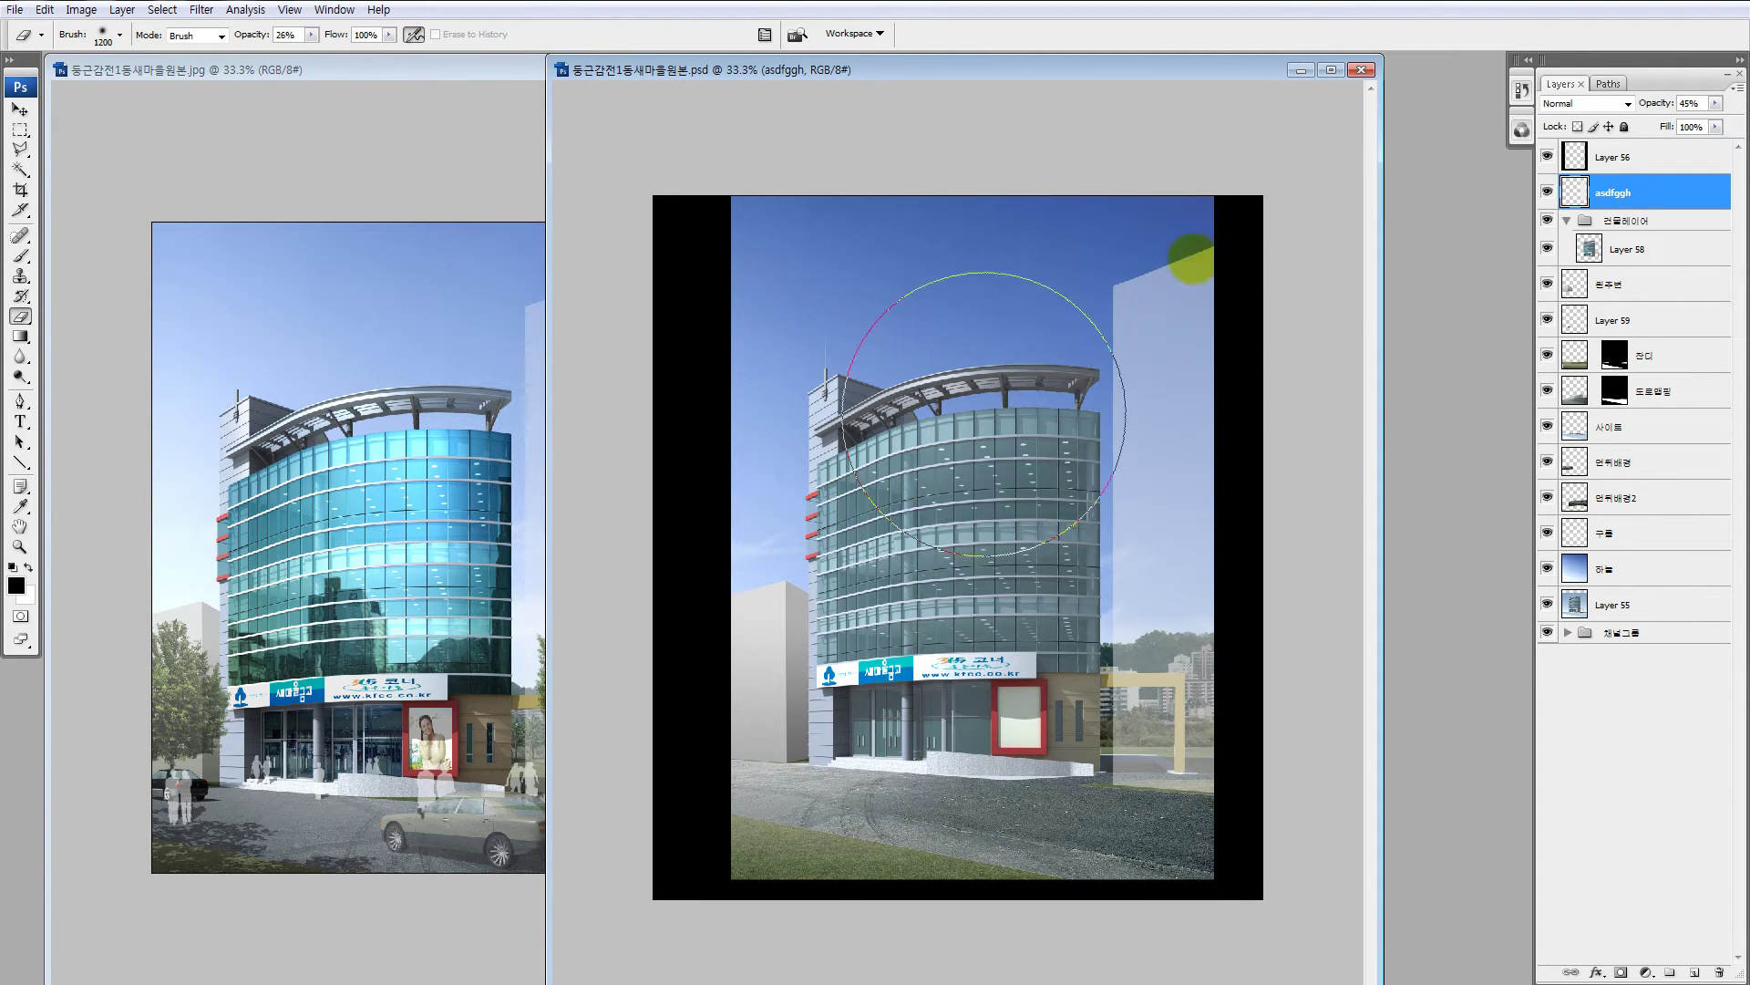
{"action": "mouse_move", "coordinate": [933, 315]}
{"action": "left_mouse_down"}
{"action": "mouse_move", "coordinate": [1043, 243]}
{"action": "mouse_move", "coordinate": [910, 336]}
{"action": "mouse_move", "coordinate": [923, 326]}
{"action": "mouse_move", "coordinate": [853, 508]}
{"action": "left_mouse_up"}
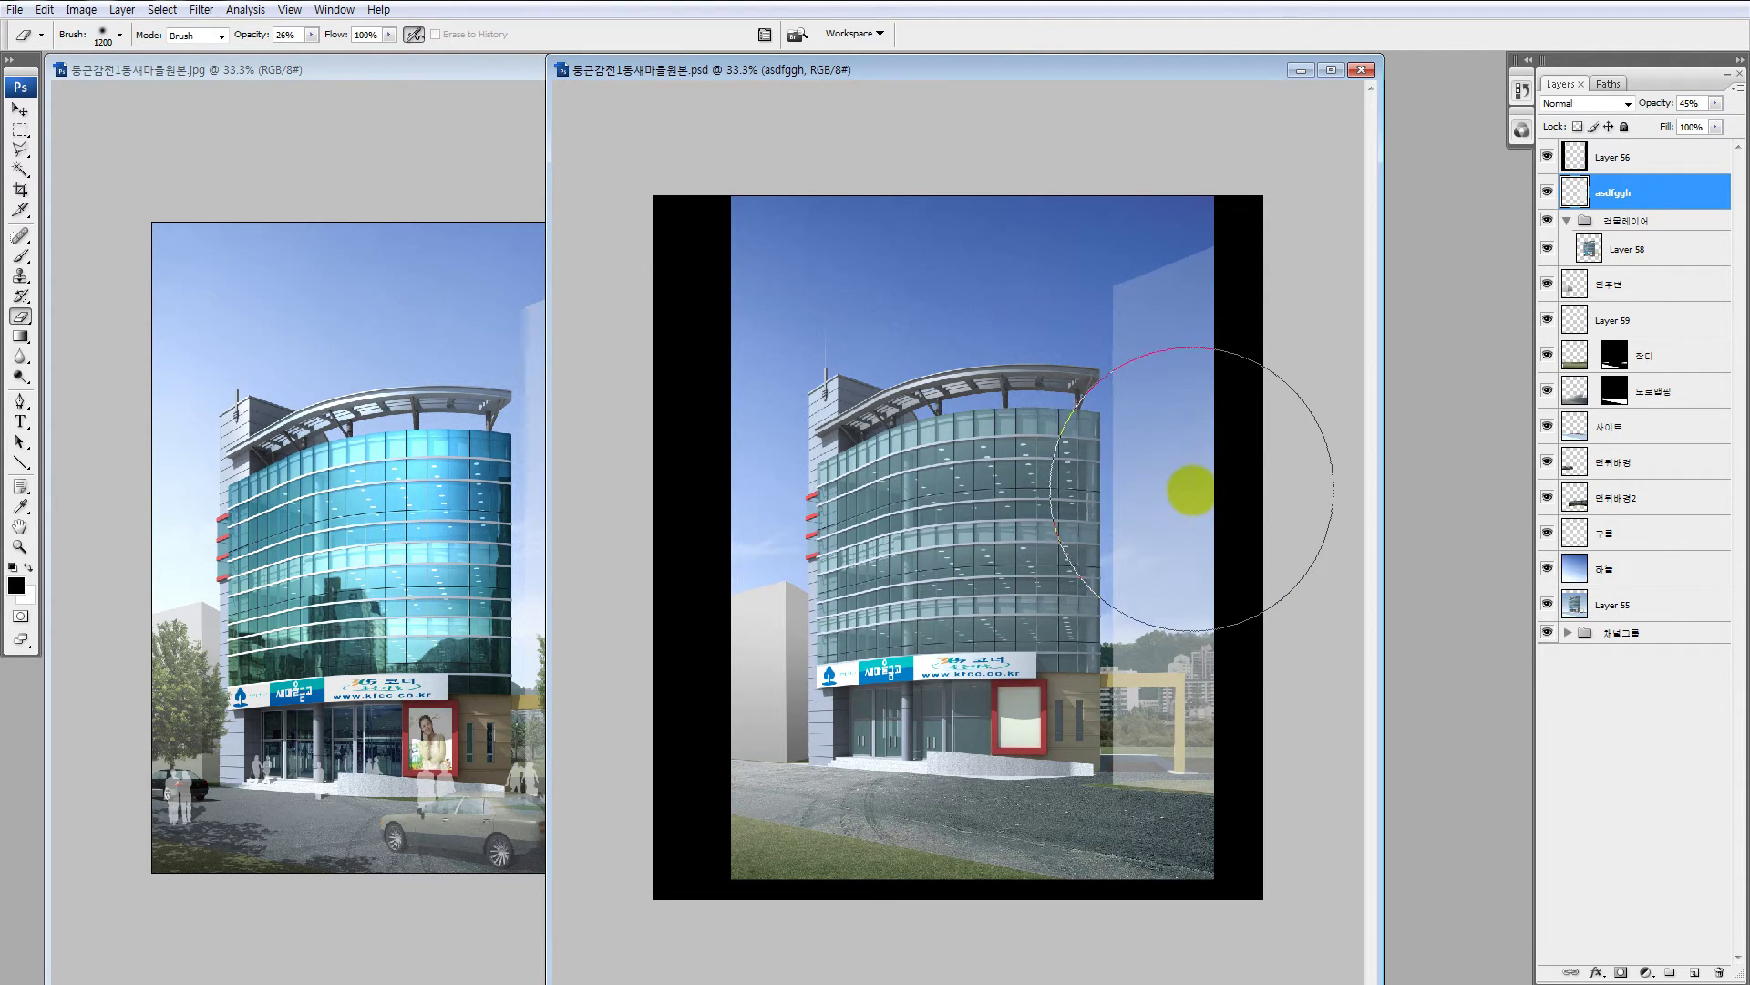
{"action": "left_click", "coordinate": [1547, 192]}
{"action": "left_click", "coordinate": [1547, 192]}
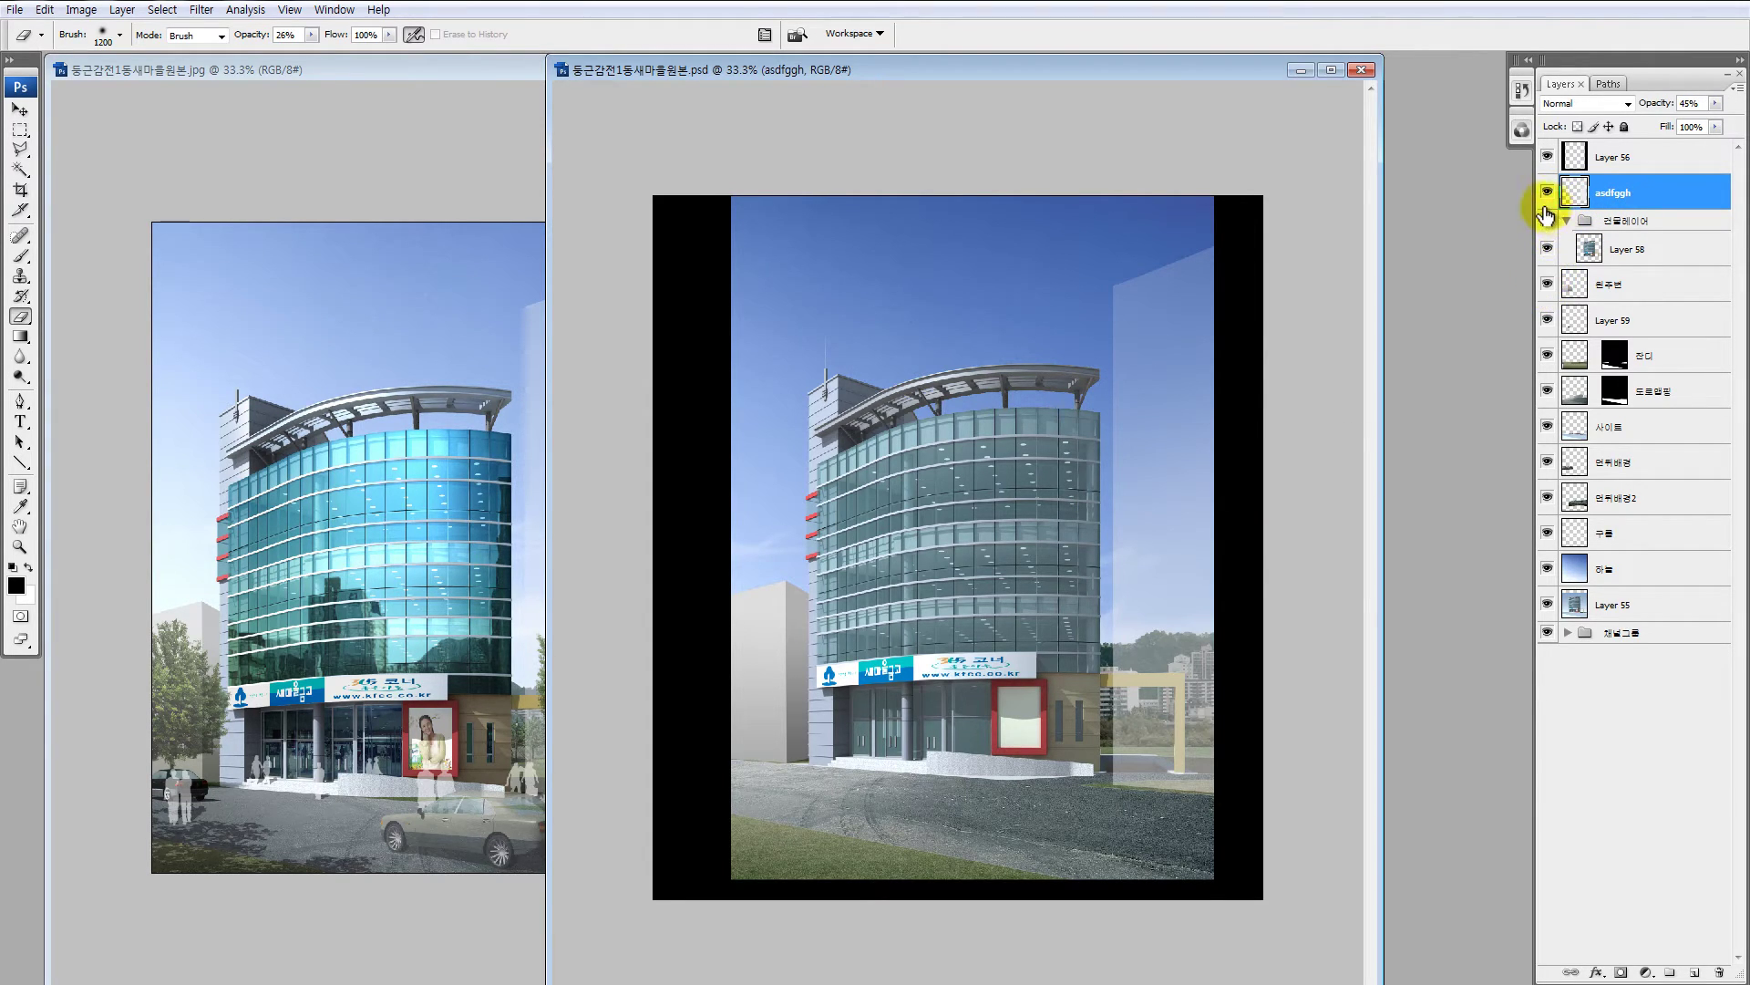
Step: Undo the erasing on the translucent building's layer
{"action": "key", "text": "ctrl+alt+z"}
{"action": "key", "text": "ctrl+alt+z"}
{"action": "key", "text": "ctrl+alt+z"}
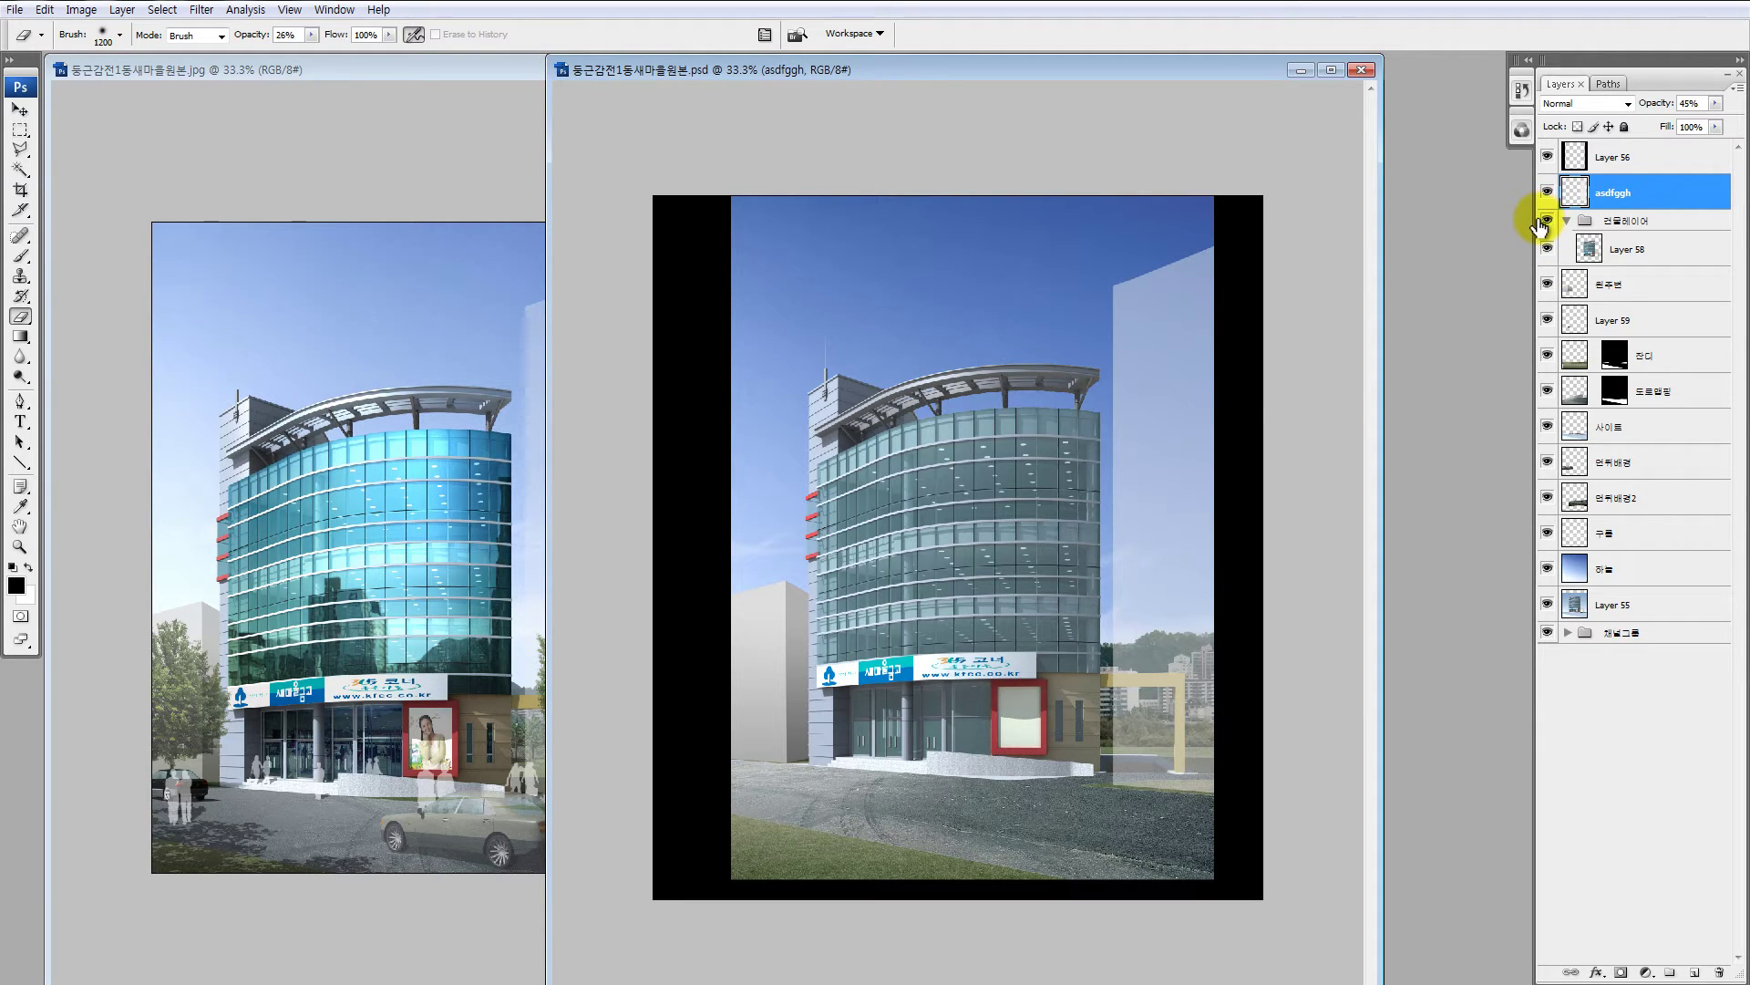
Step: Add a layer mask to the asdfggh layer and check the empty mask on its own
{"action": "key", "text": "v"}
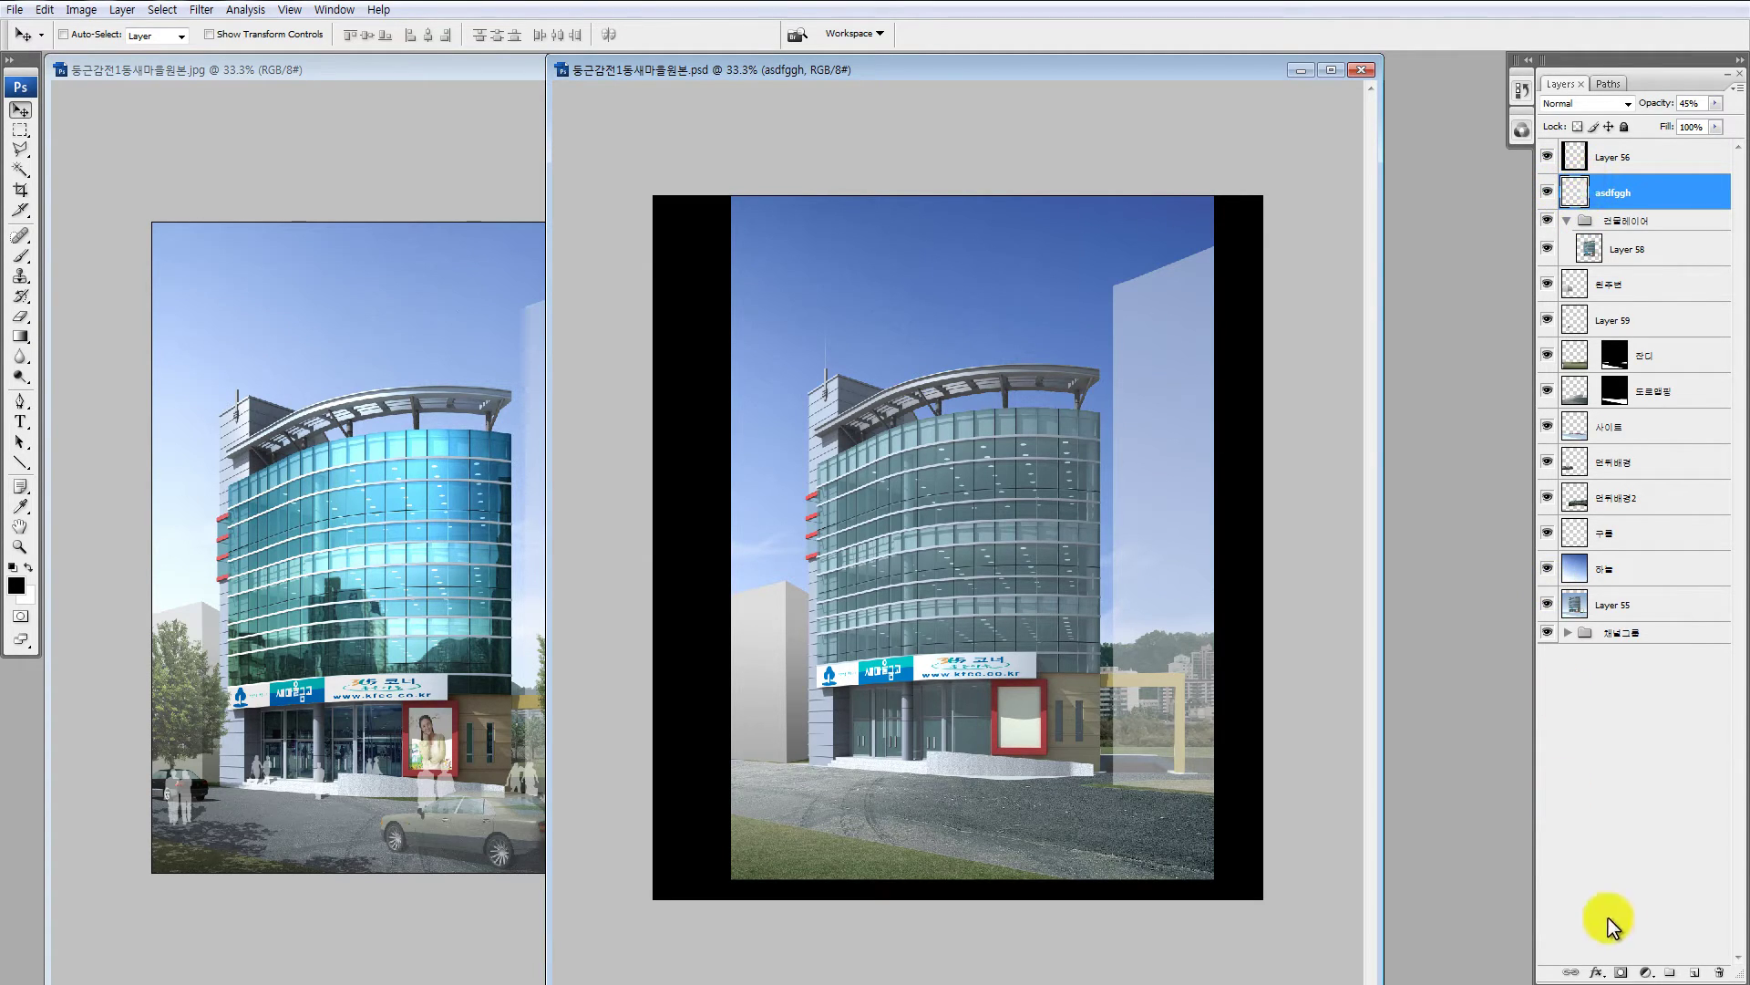
{"action": "left_click", "coordinate": [1621, 972]}
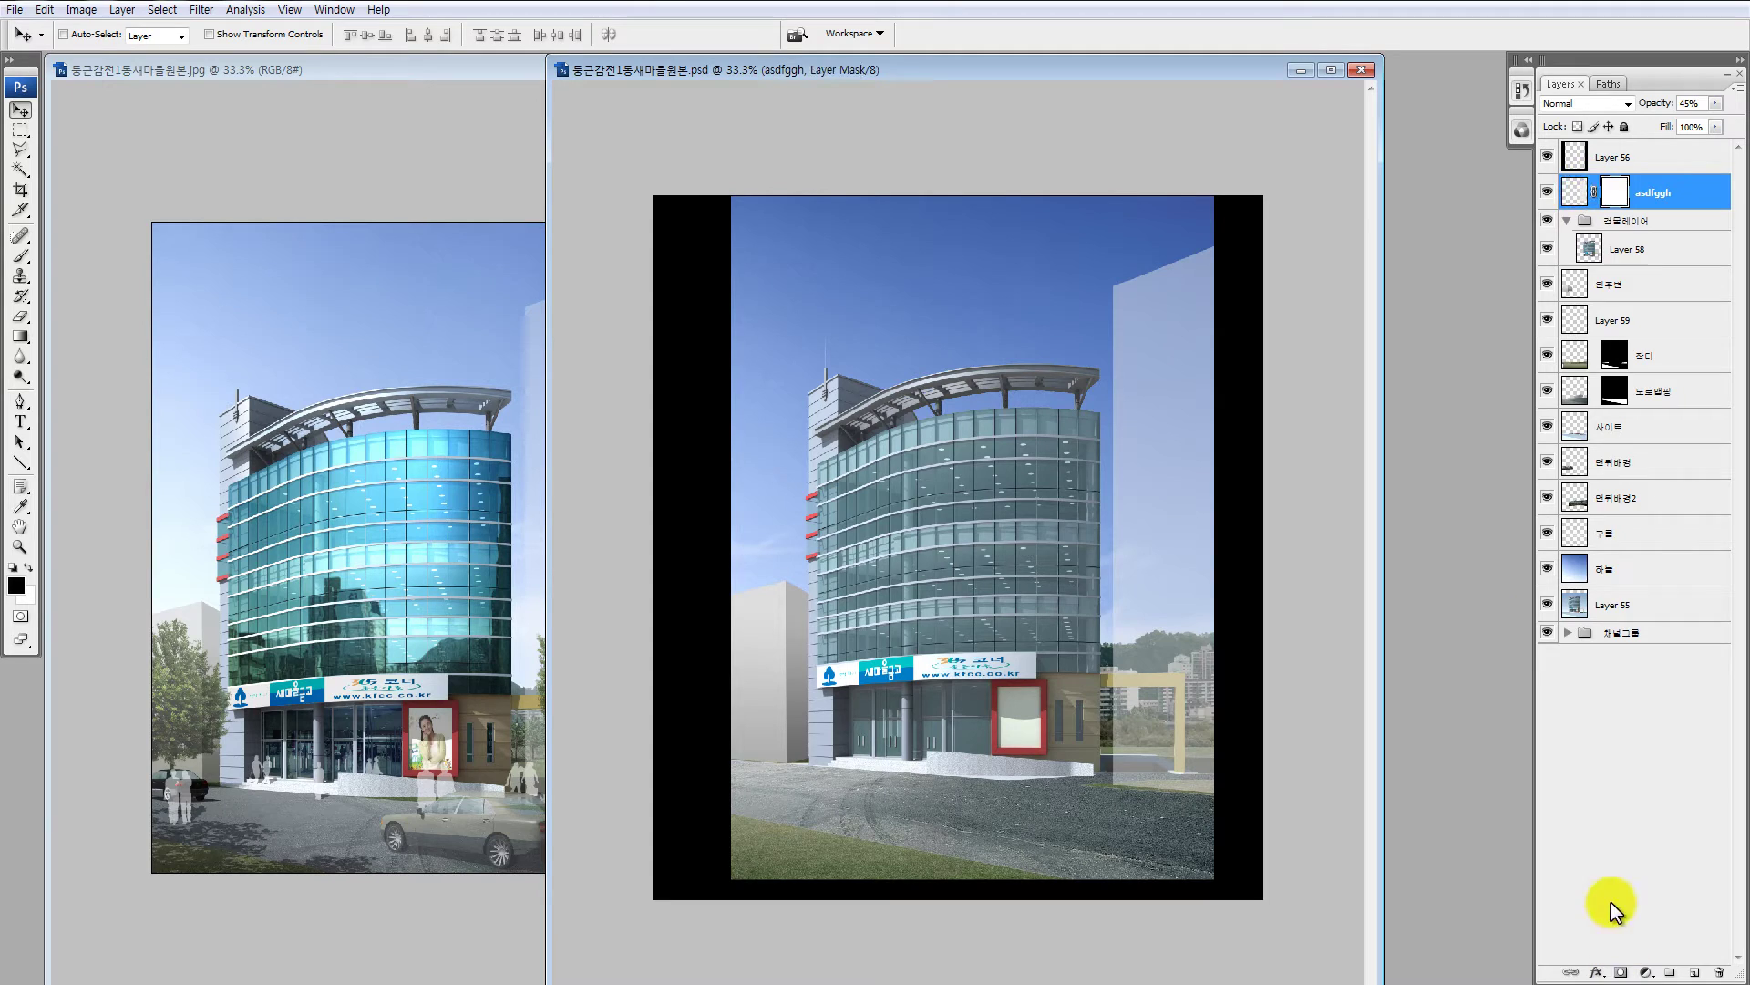
{"action": "left_click", "coordinate": [1612, 203], "text": "alt"}
{"action": "left_click", "coordinate": [1613, 206], "text": "alt"}
Step: Try to fade the translucent building's upper part on the mask with a soft 700 px black brush at 43% opacity
{"action": "key", "text": "b"}
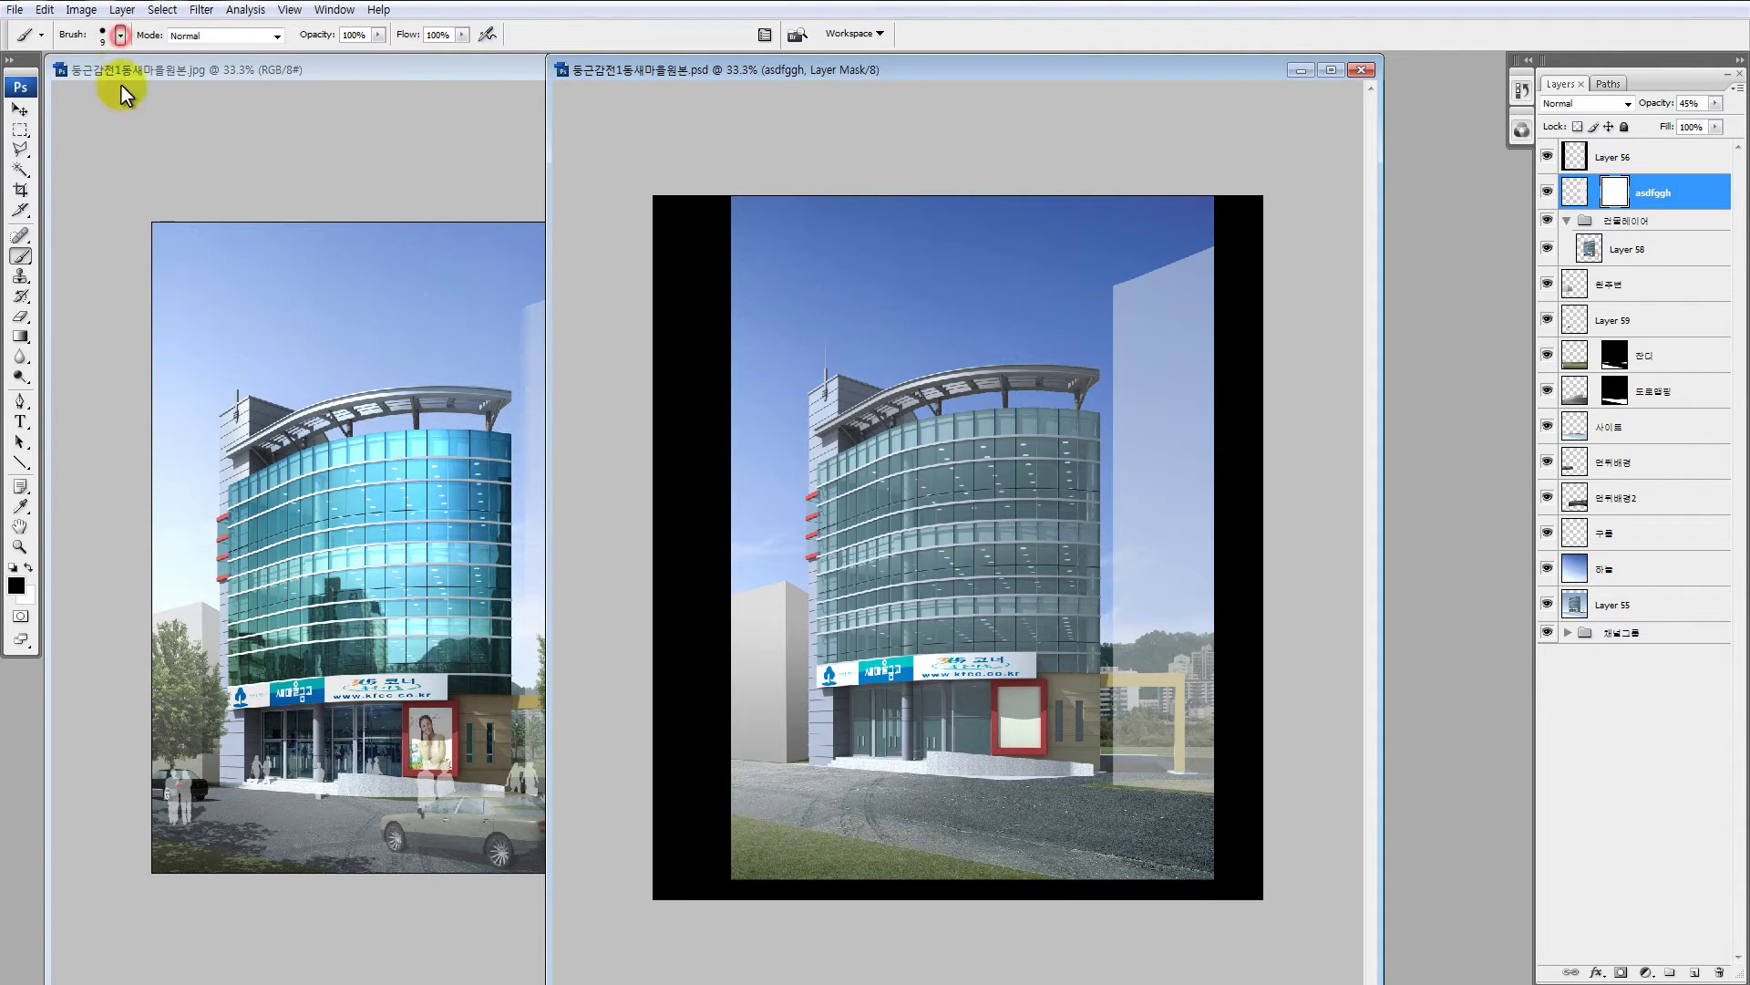
{"action": "left_click", "coordinate": [119, 35]}
{"action": "left_click", "coordinate": [93, 301]}
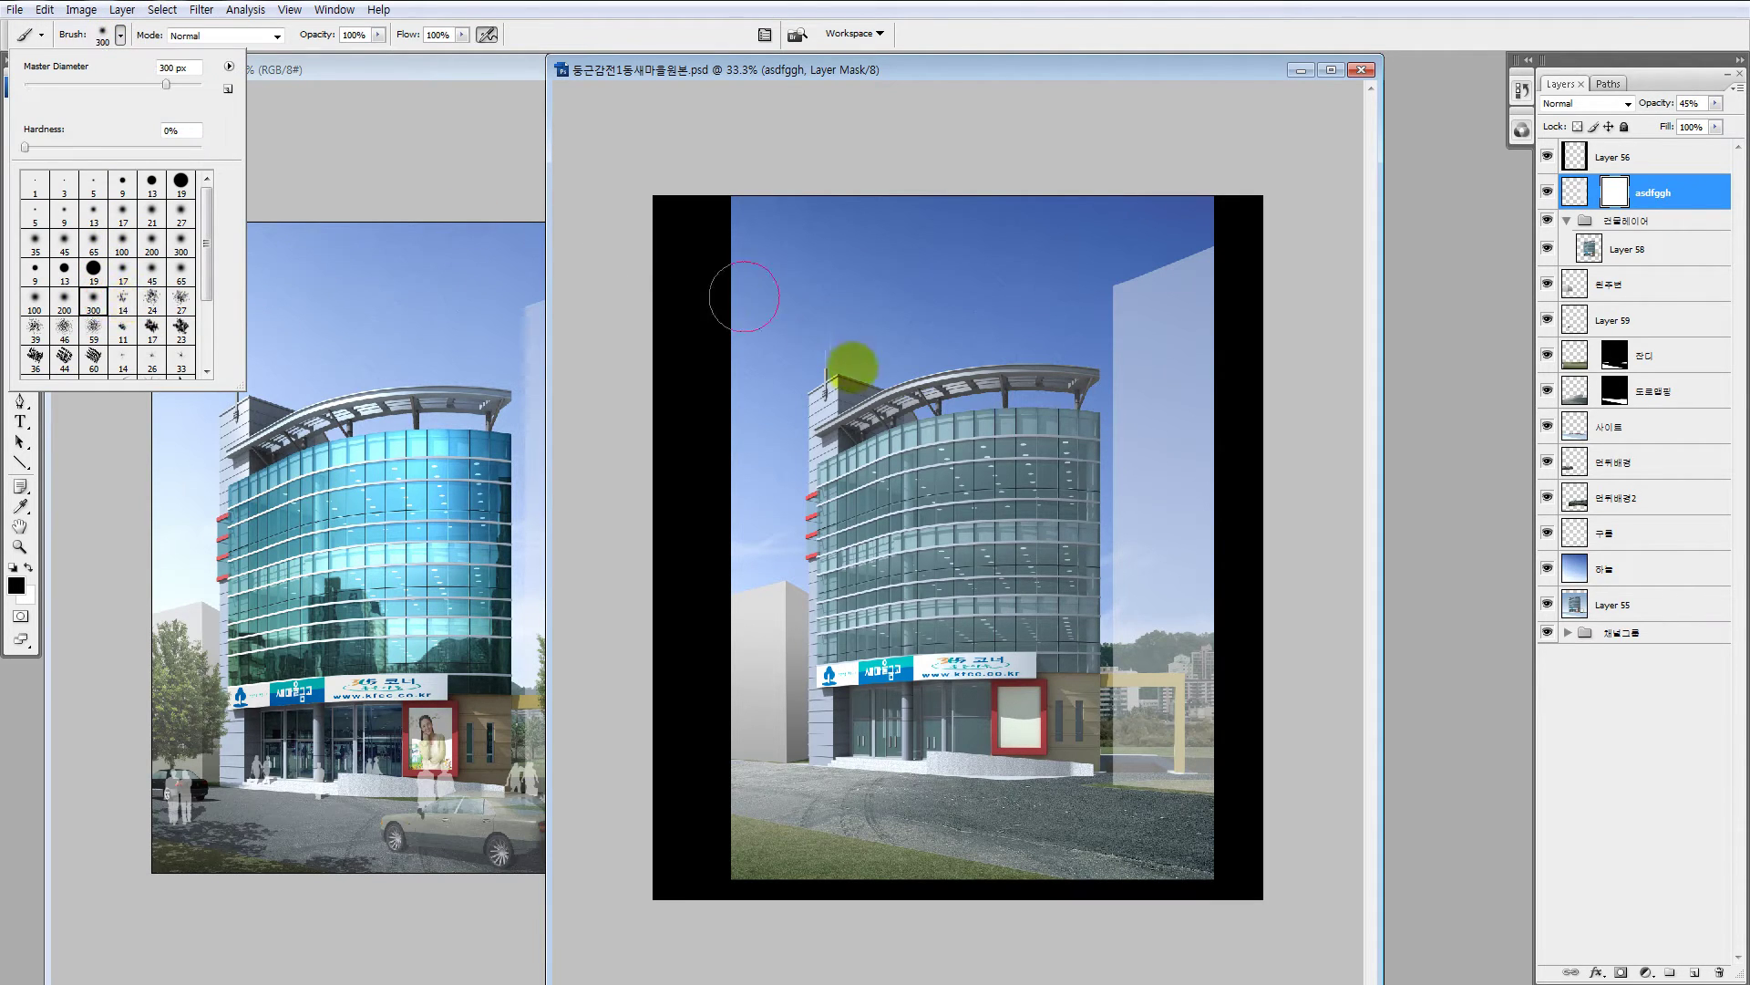
{"action": "left_click", "coordinate": [840, 336]}
{"action": "key", "text": "bracketright"}
{"action": "key", "text": "bracketright"}
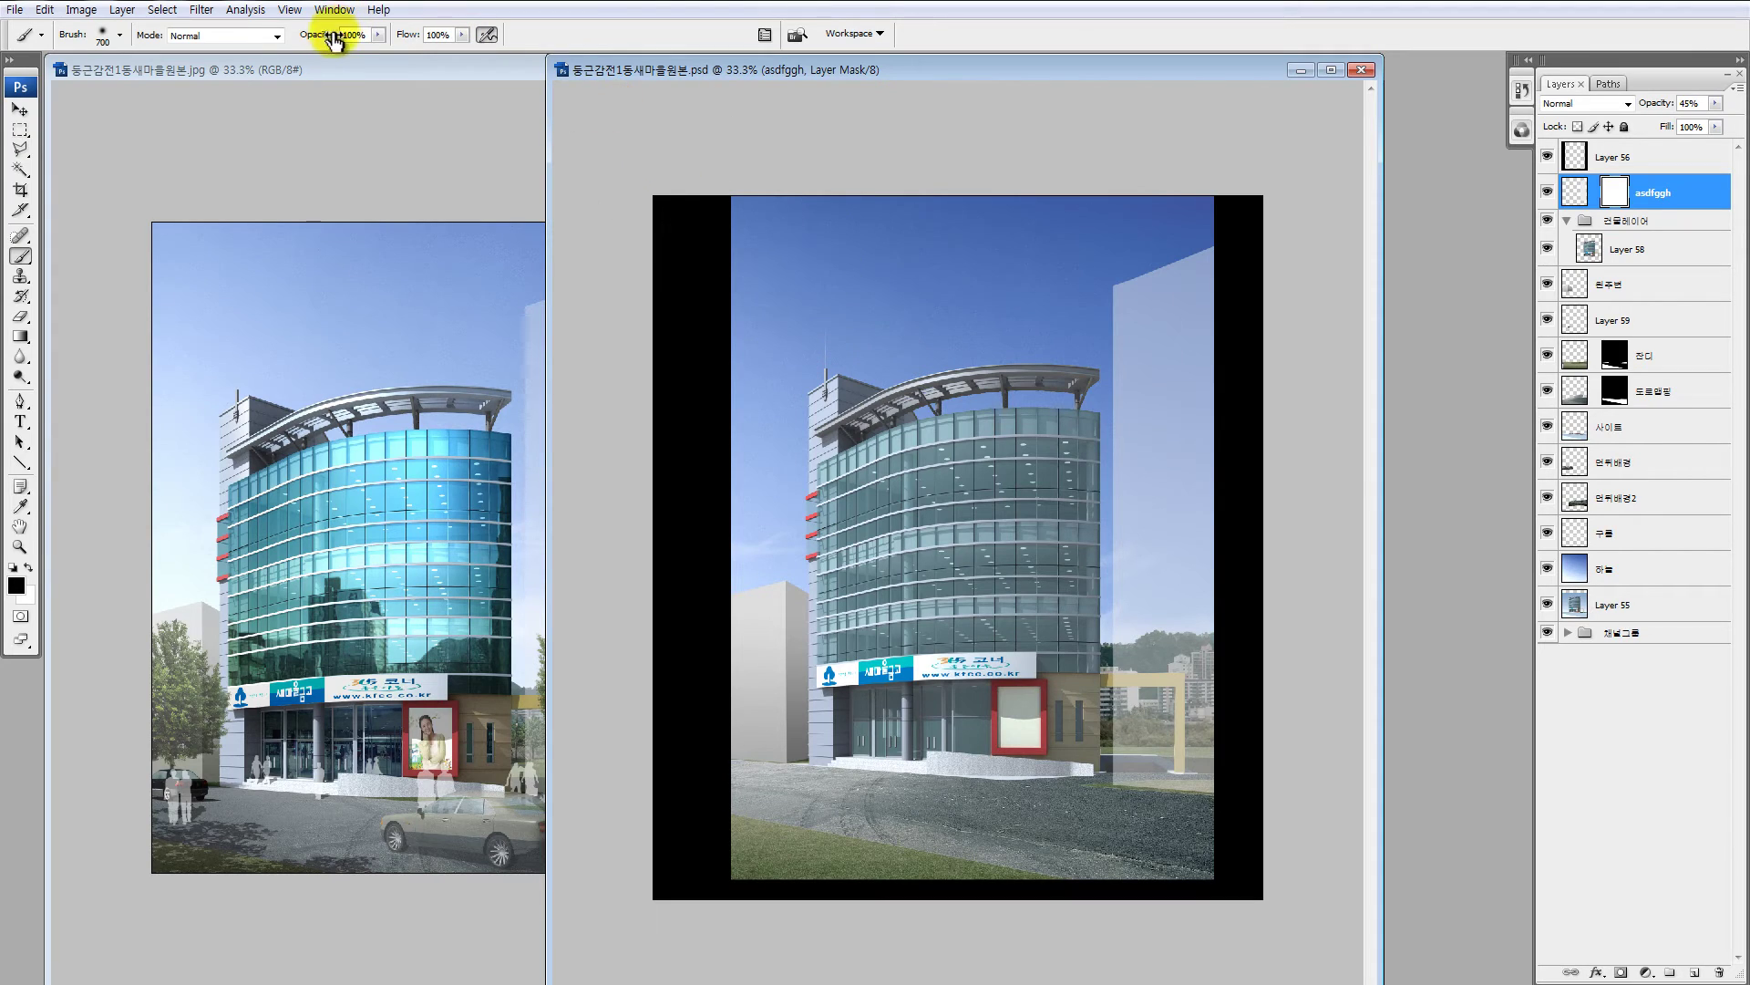
{"action": "left_click_drag", "start_coordinate": [321, 34], "coordinate": [268, 41]}
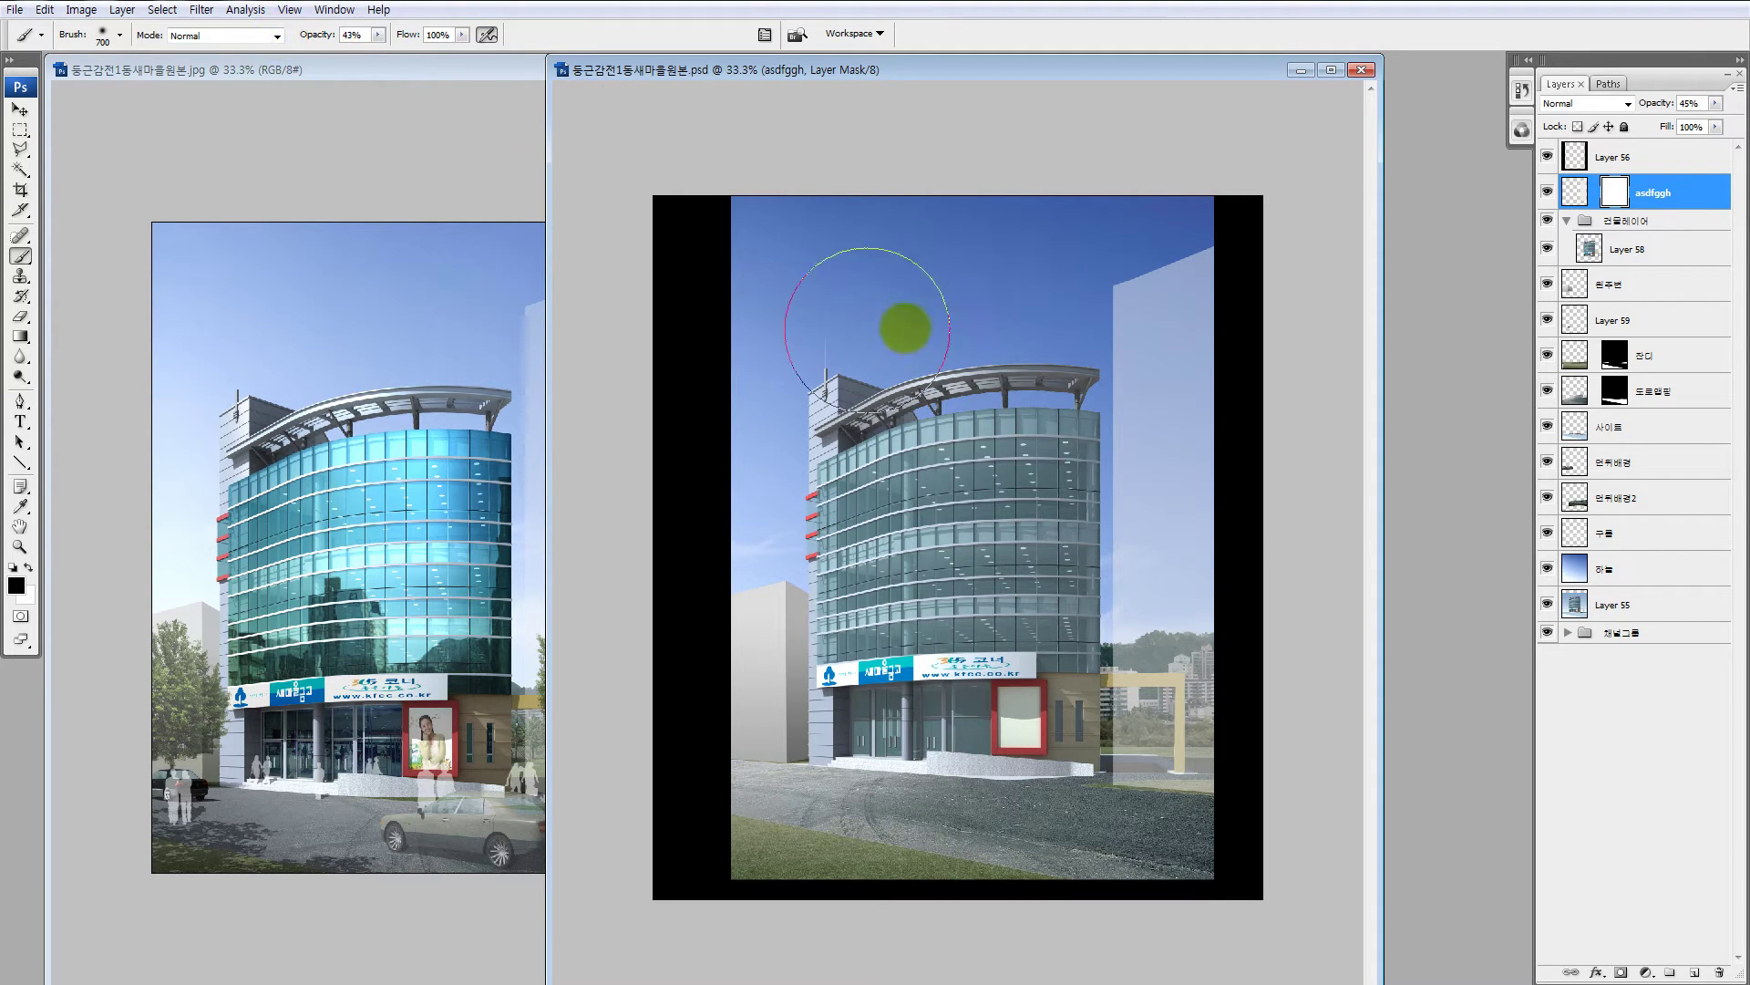
{"action": "mouse_move", "coordinate": [1214, 208]}
{"action": "left_mouse_down"}
{"action": "mouse_move", "coordinate": [873, 540]}
{"action": "mouse_move", "coordinate": [1275, 347]}
{"action": "left_mouse_up"}
{"action": "key", "text": "ctrl+z"}
Step: Try hiding the translucent building's upper part on the mask with black at 100% brush opacity, compare with the mask disabled, and undo it
{"action": "left_click_drag", "start_coordinate": [327, 39], "coordinate": [711, 49]}
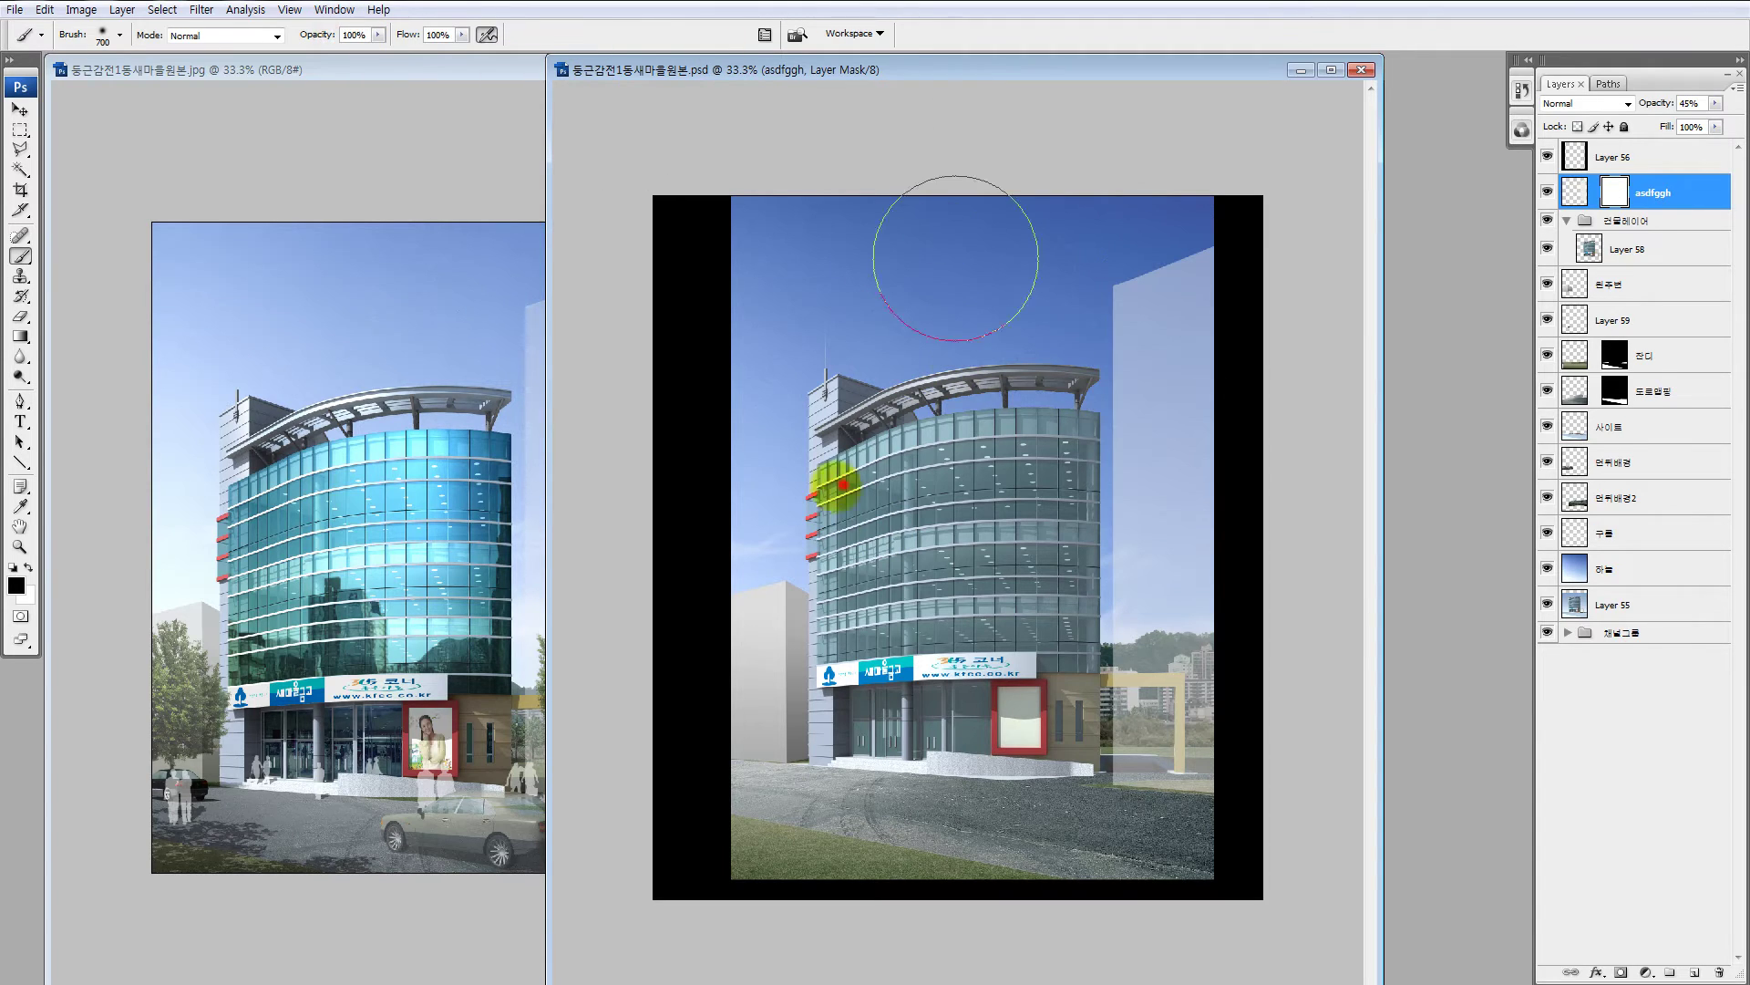
{"action": "mouse_move", "coordinate": [837, 484]}
{"action": "left_mouse_down"}
{"action": "mouse_move", "coordinate": [1331, 349]}
{"action": "mouse_move", "coordinate": [929, 556]}
{"action": "mouse_move", "coordinate": [1340, 317]}
{"action": "left_mouse_up"}
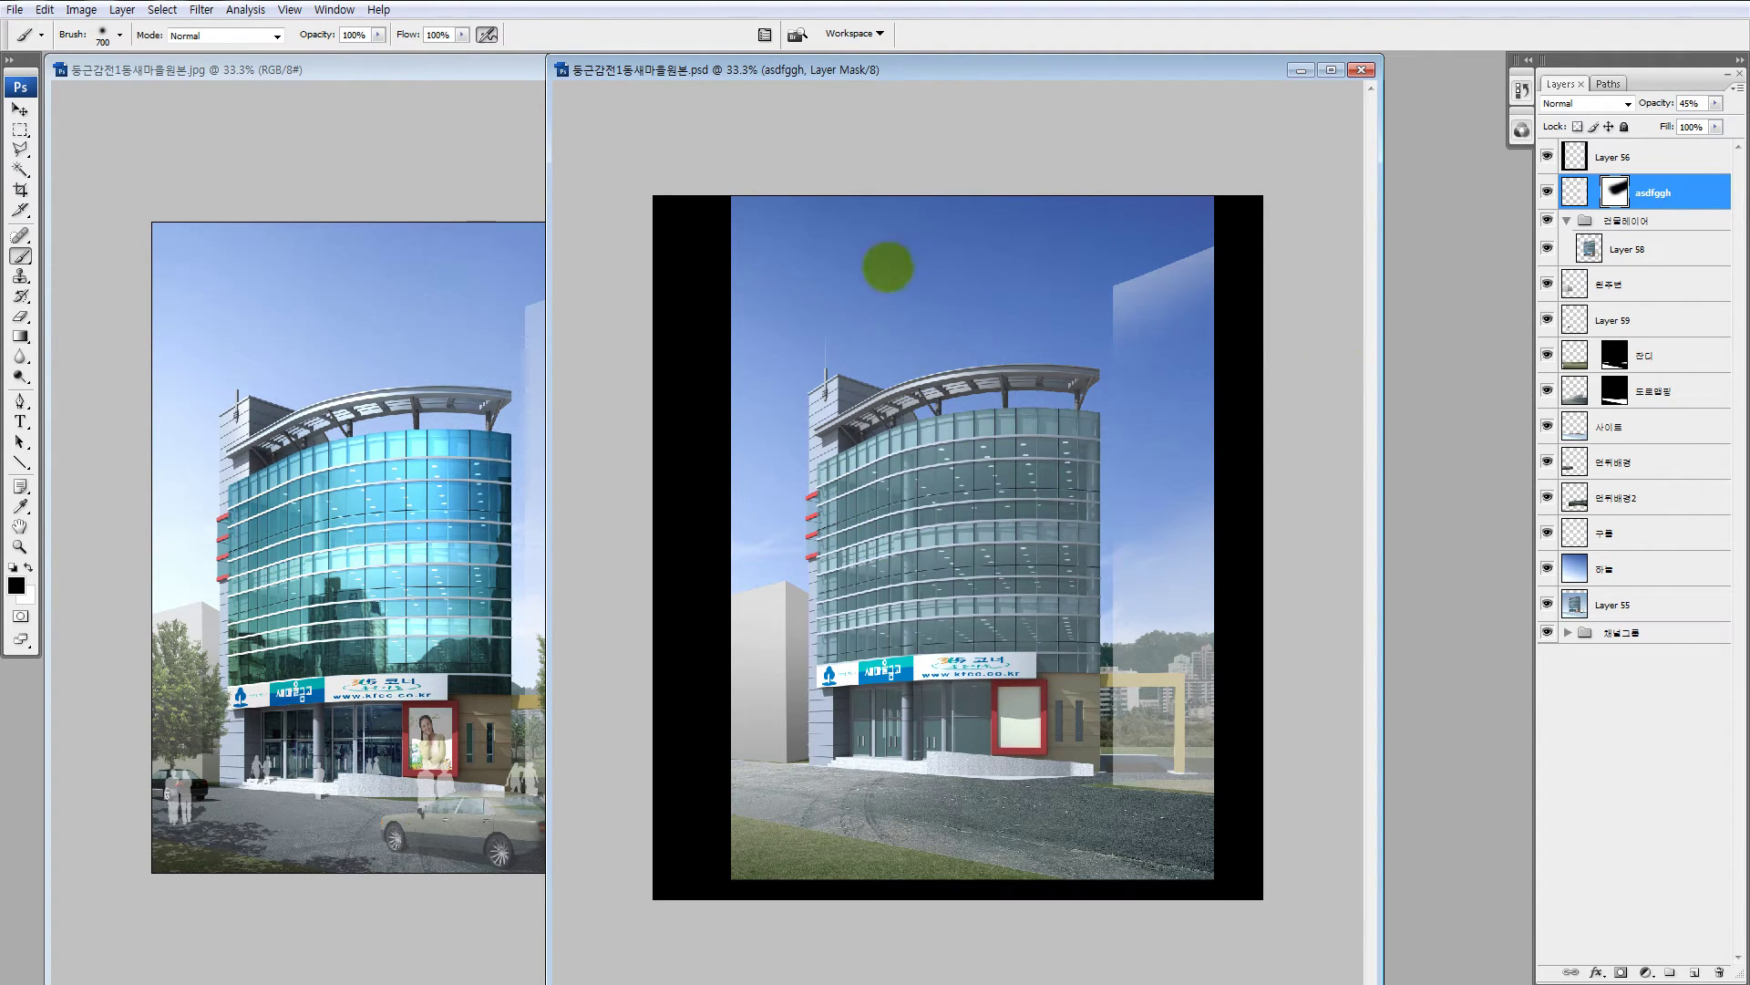
{"action": "key", "text": "ctrl+z"}
{"action": "left_click_drag", "start_coordinate": [993, 456], "coordinate": [1418, 346]}
{"action": "left_click", "coordinate": [1614, 192], "text": "shift"}
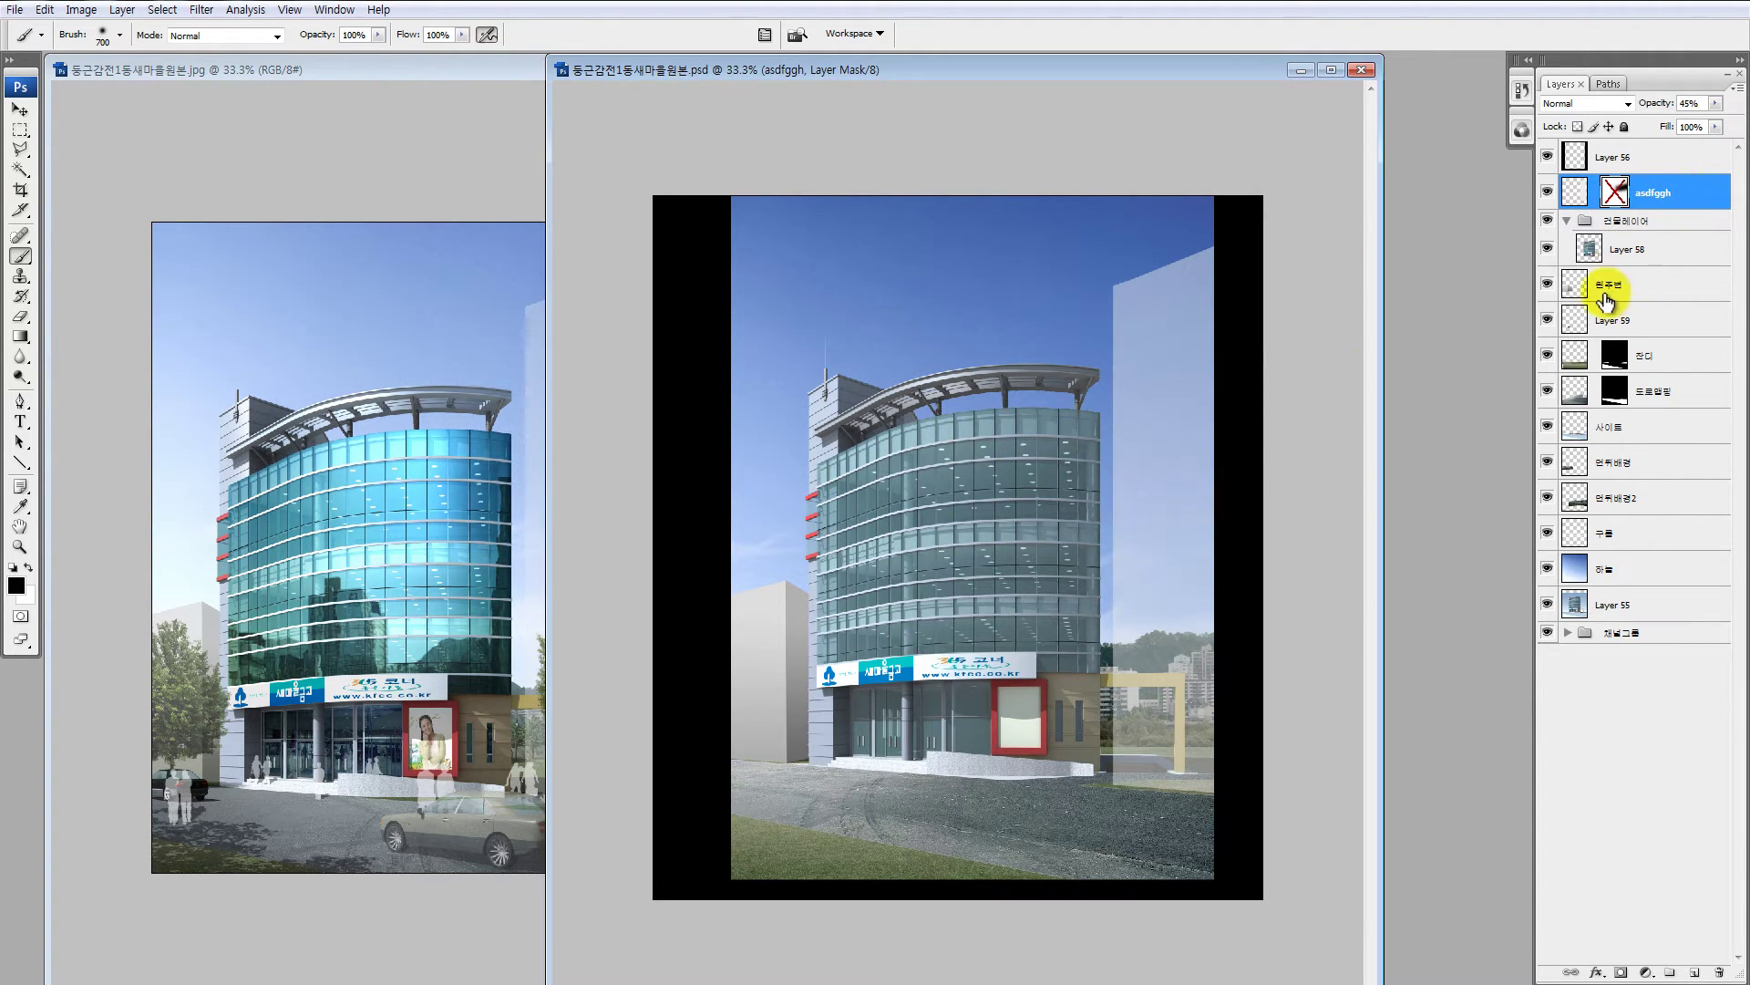
{"action": "key", "text": "ctrl+z"}
{"action": "key", "text": "ctrl+alt+z"}
Step: Paint black strokes at 29% brush opacity on the mask over the translucent building's upper part, and display the mask alone
{"action": "left_click_drag", "start_coordinate": [340, 34], "coordinate": [275, 27]}
{"action": "mouse_move", "coordinate": [1004, 327]}
{"action": "left_mouse_down"}
{"action": "mouse_move", "coordinate": [1180, 219]}
{"action": "mouse_move", "coordinate": [1074, 402]}
{"action": "mouse_move", "coordinate": [1207, 287]}
{"action": "left_mouse_up"}
{"action": "mouse_move", "coordinate": [975, 374]}
{"action": "left_mouse_down"}
{"action": "mouse_move", "coordinate": [1007, 367]}
{"action": "mouse_move", "coordinate": [1163, 227]}
{"action": "mouse_move", "coordinate": [1194, 392]}
{"action": "mouse_move", "coordinate": [1131, 565]}
{"action": "mouse_move", "coordinate": [1289, 372]}
{"action": "mouse_move", "coordinate": [1289, 272]}
{"action": "mouse_move", "coordinate": [1094, 242]}
{"action": "mouse_move", "coordinate": [1066, 292]}
{"action": "mouse_move", "coordinate": [1127, 237]}
{"action": "mouse_move", "coordinate": [1049, 331]}
{"action": "mouse_move", "coordinate": [1196, 402]}
{"action": "left_mouse_up"}
{"action": "left_click", "coordinate": [1613, 194], "text": "alt"}
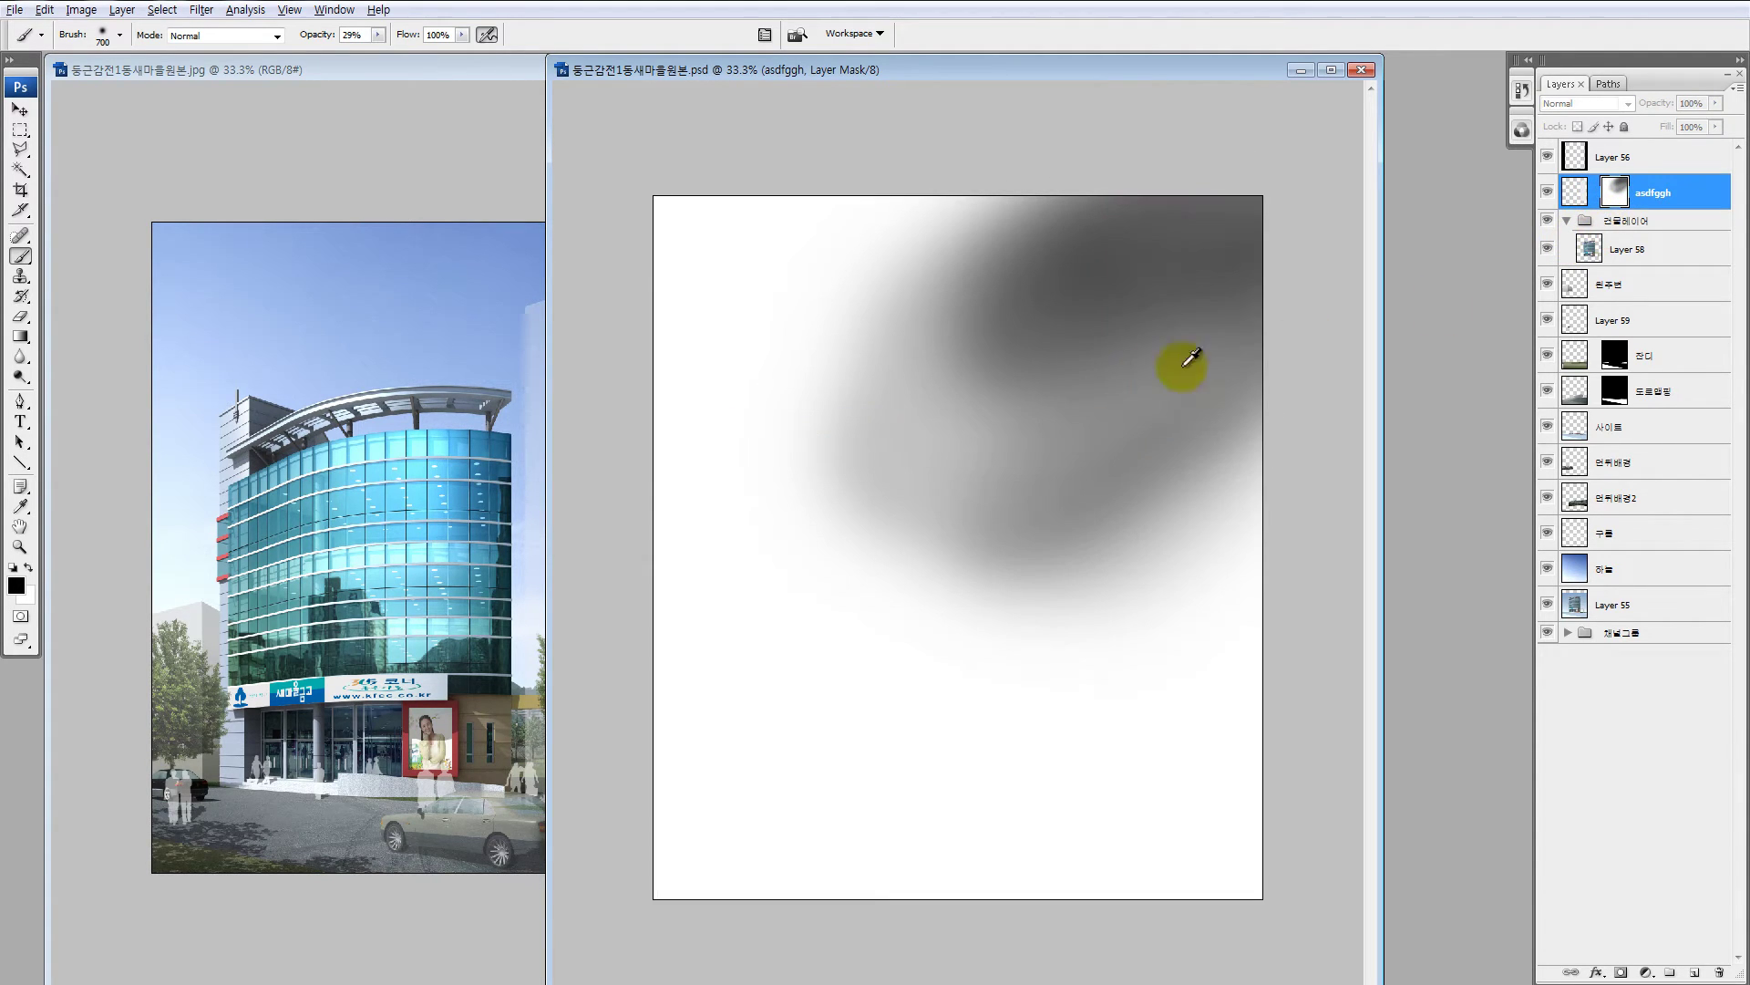
Step: Examine the gray tones painted in the asdfggh layer mask up close
{"action": "key", "text": "z"}
{"action": "left_click_drag", "start_coordinate": [1108, 260], "coordinate": [1204, 536]}
{"action": "left_click_drag", "start_coordinate": [1045, 261], "coordinate": [1201, 430]}
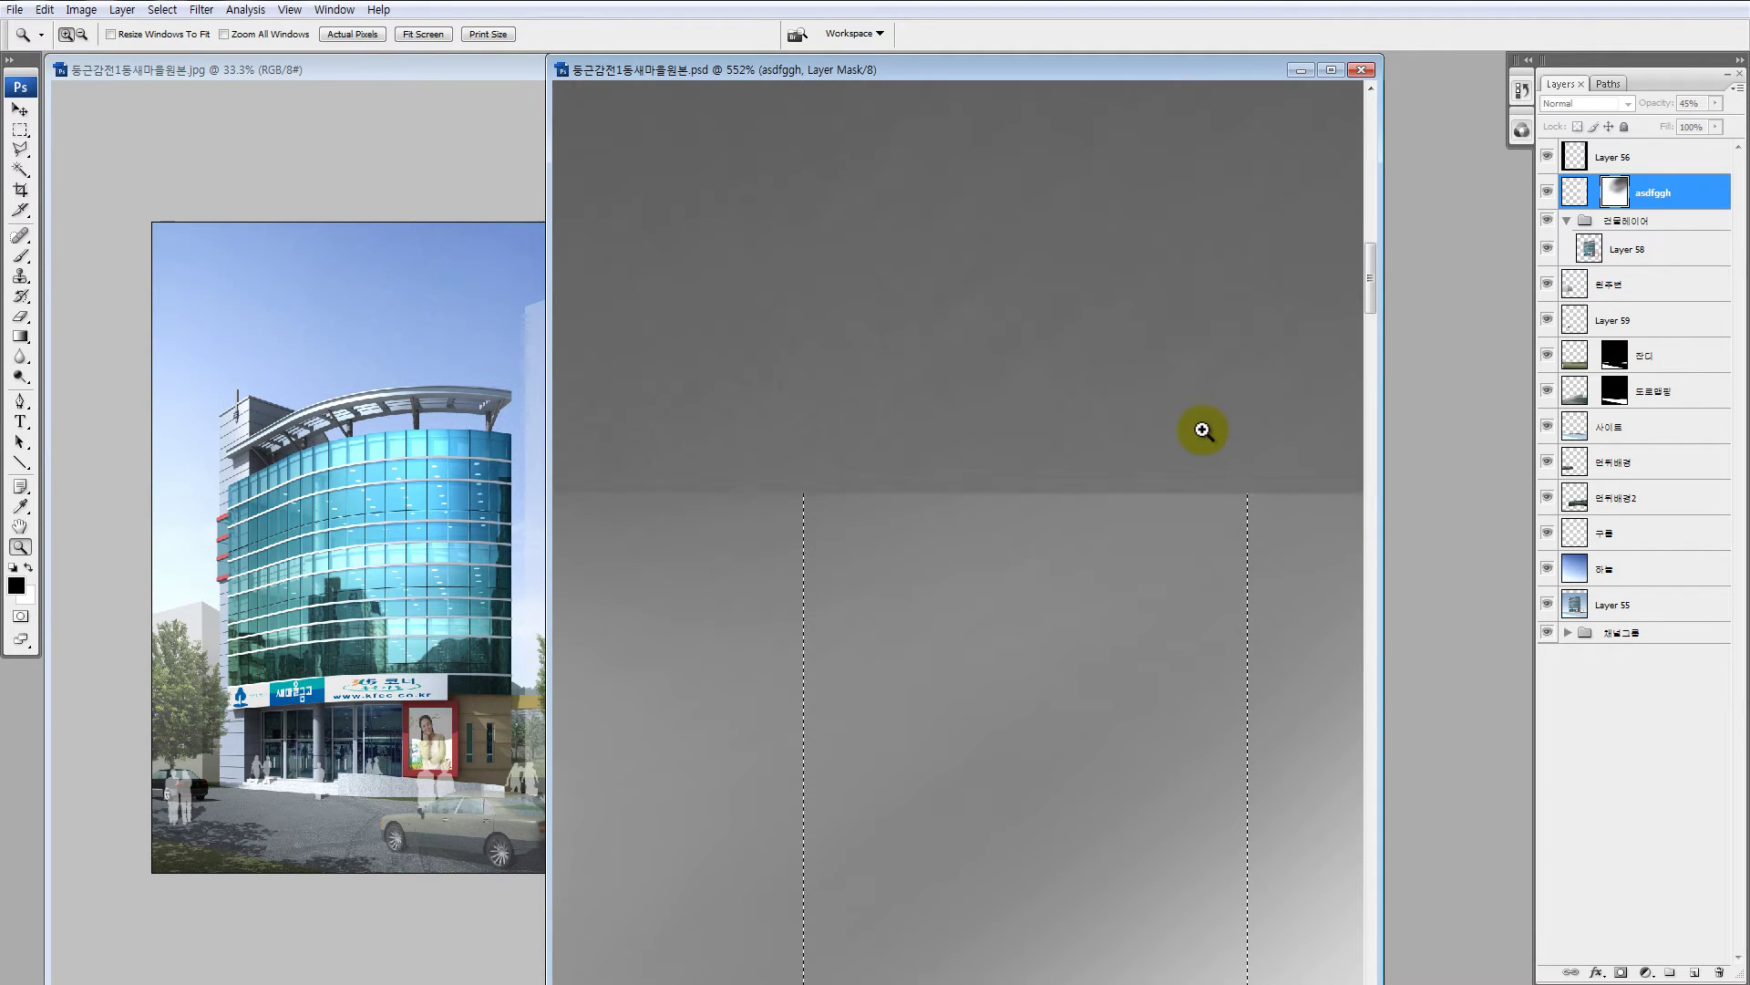
{"action": "scroll", "coordinate": [1200, 452], "scroll_direction": "down", "scroll_amount": 6}
{"action": "left_click_drag", "start_coordinate": [1093, 247], "coordinate": [1182, 339]}
{"action": "left_click", "coordinate": [1183, 340]}
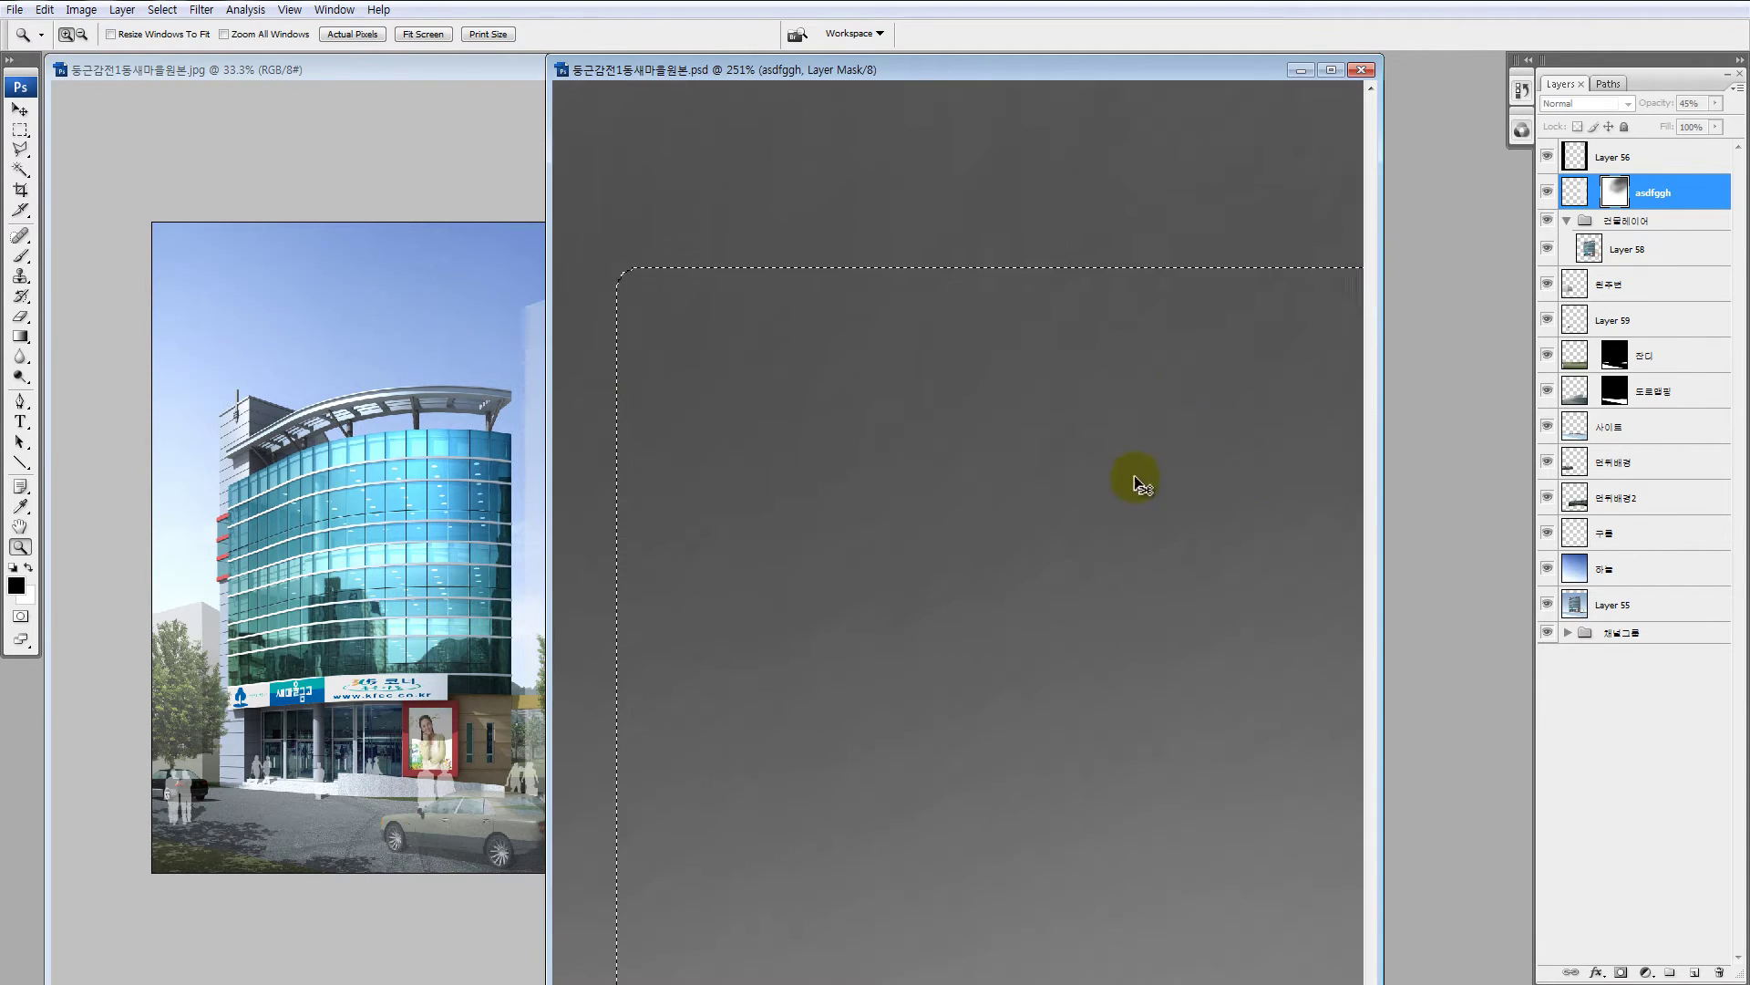
{"action": "key", "text": "ctrl+minus"}
{"action": "key", "text": "ctrl+minus"}
{"action": "key", "text": "ctrl+minus"}
{"action": "key", "text": "ctrl+minus"}
{"action": "left_click", "coordinate": [1175, 506]}
{"action": "key", "text": "ctrl+minus"}
{"action": "key", "text": "ctrl+minus"}
{"action": "key", "text": "ctrl+minus"}
{"action": "key", "text": "ctrl+minus"}
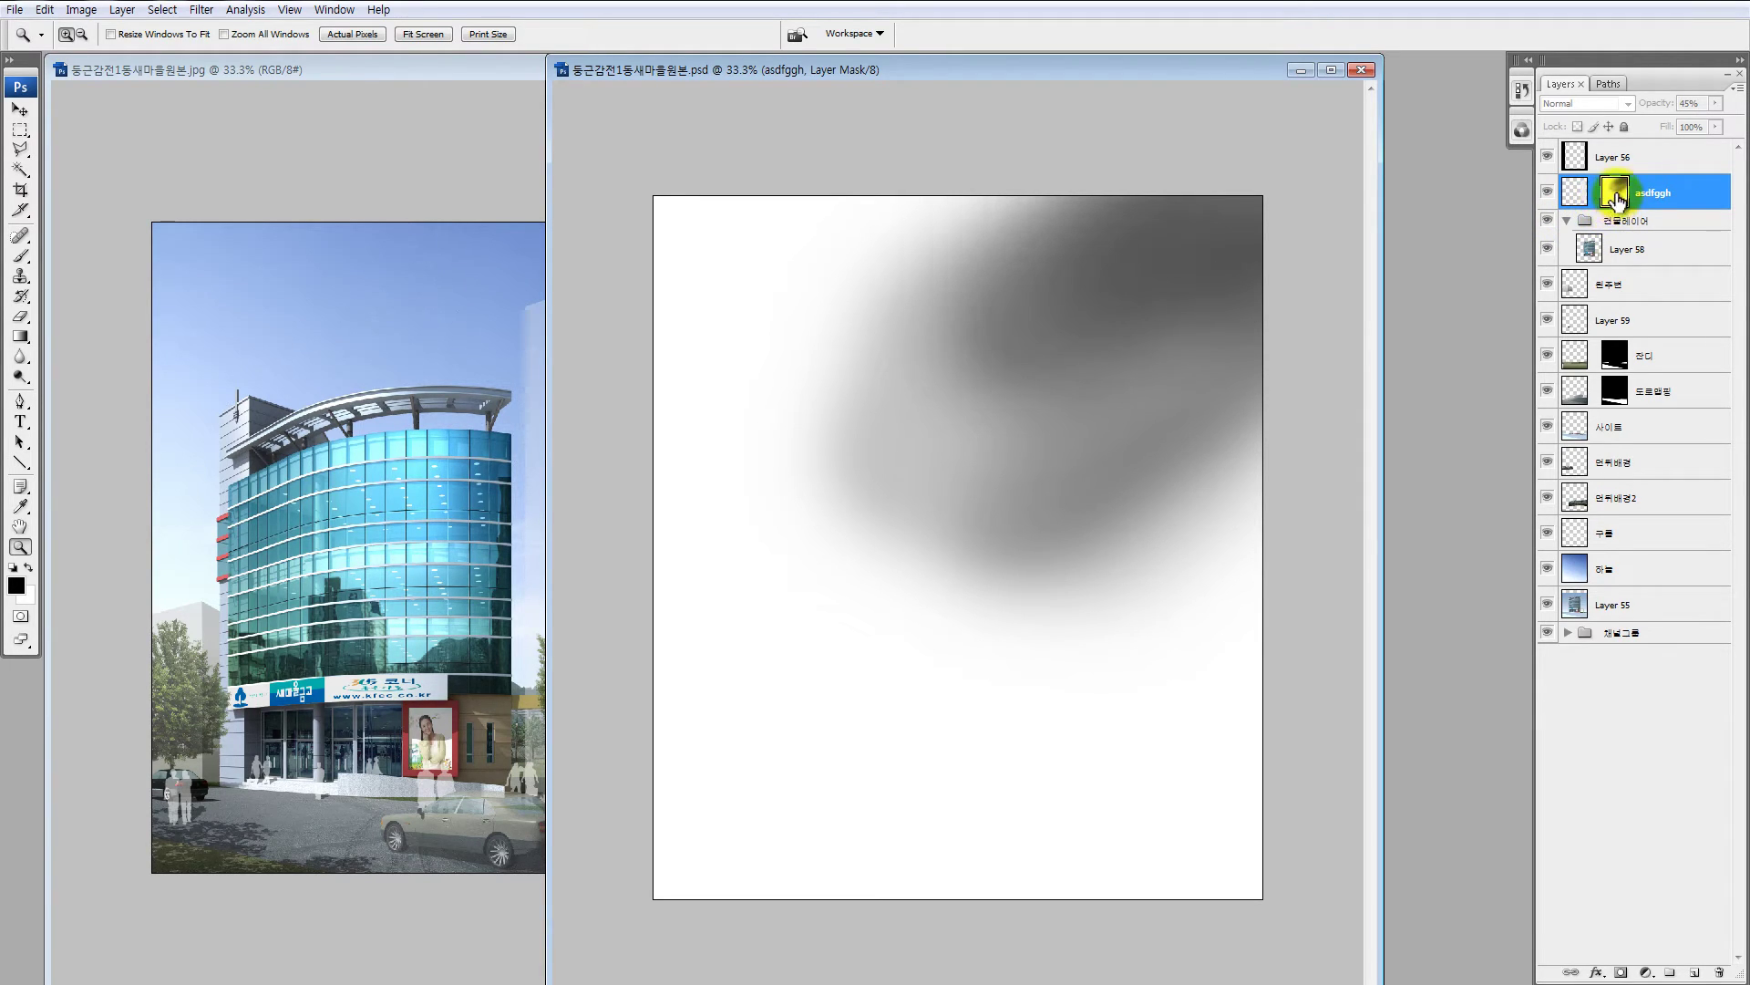
Step: Fill the asdfggh layer mask with white to clear the painting, and return from the mask view to the layer image
{"action": "key", "text": "ctrl+BackSpace"}
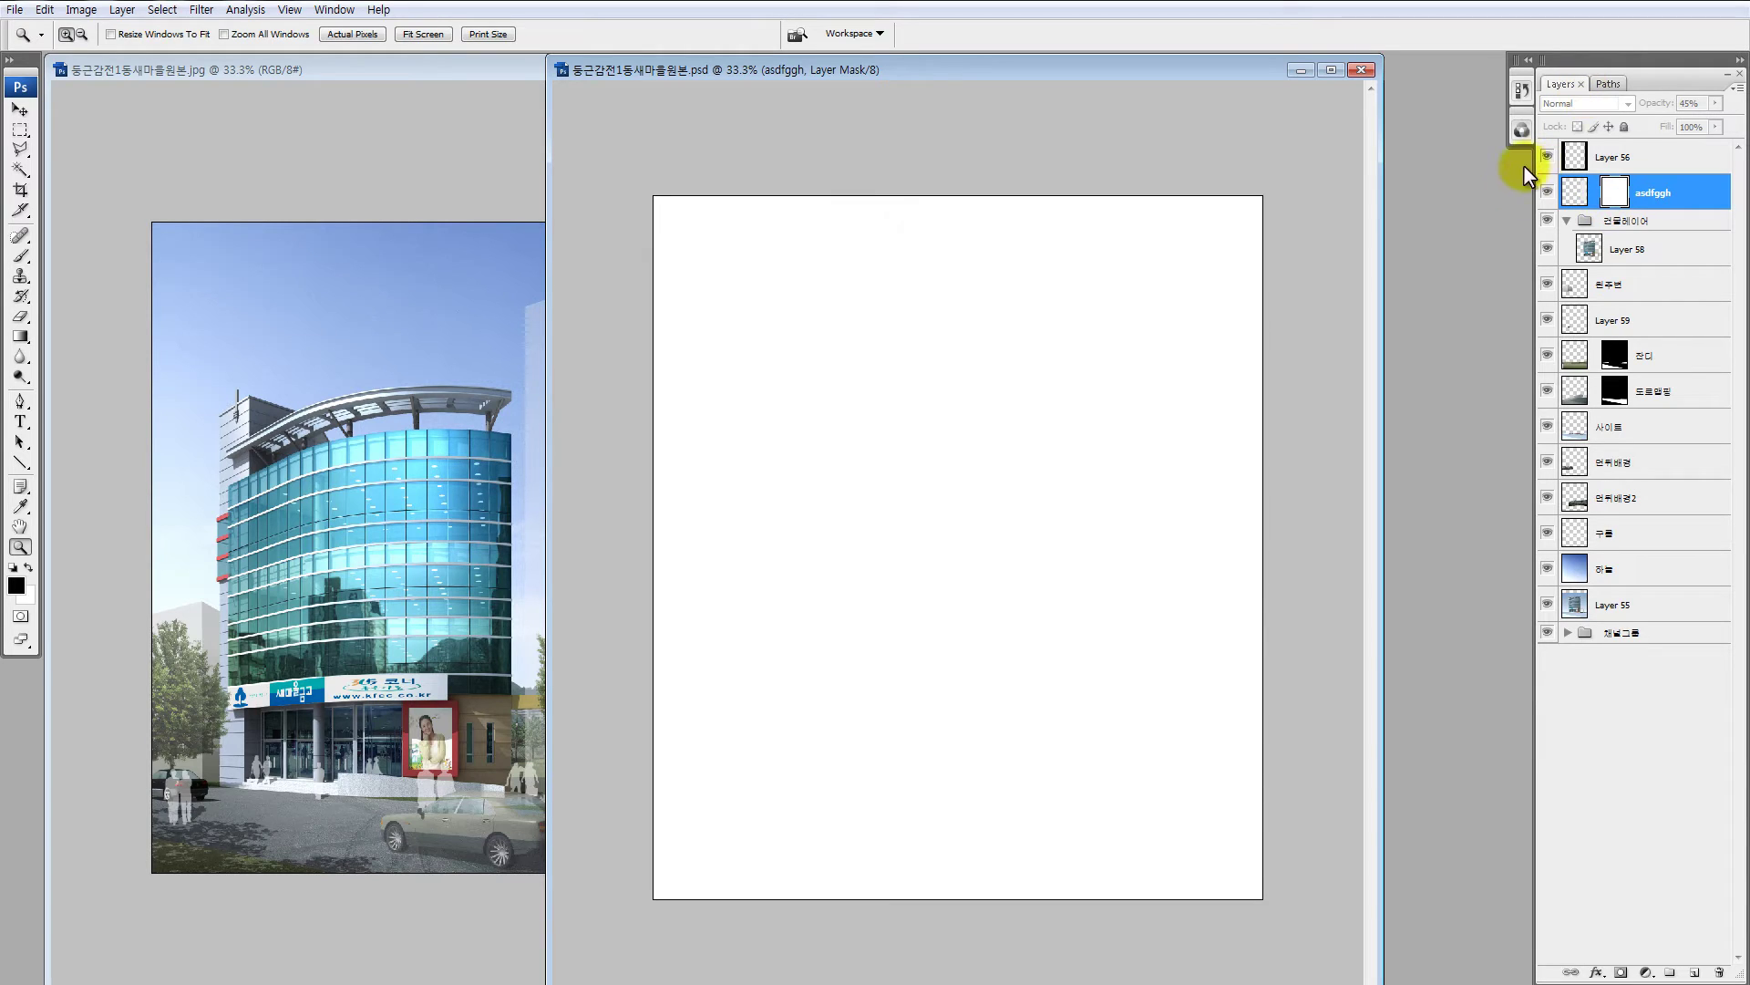
{"action": "key", "text": "v"}
{"action": "left_click", "coordinate": [1575, 194]}
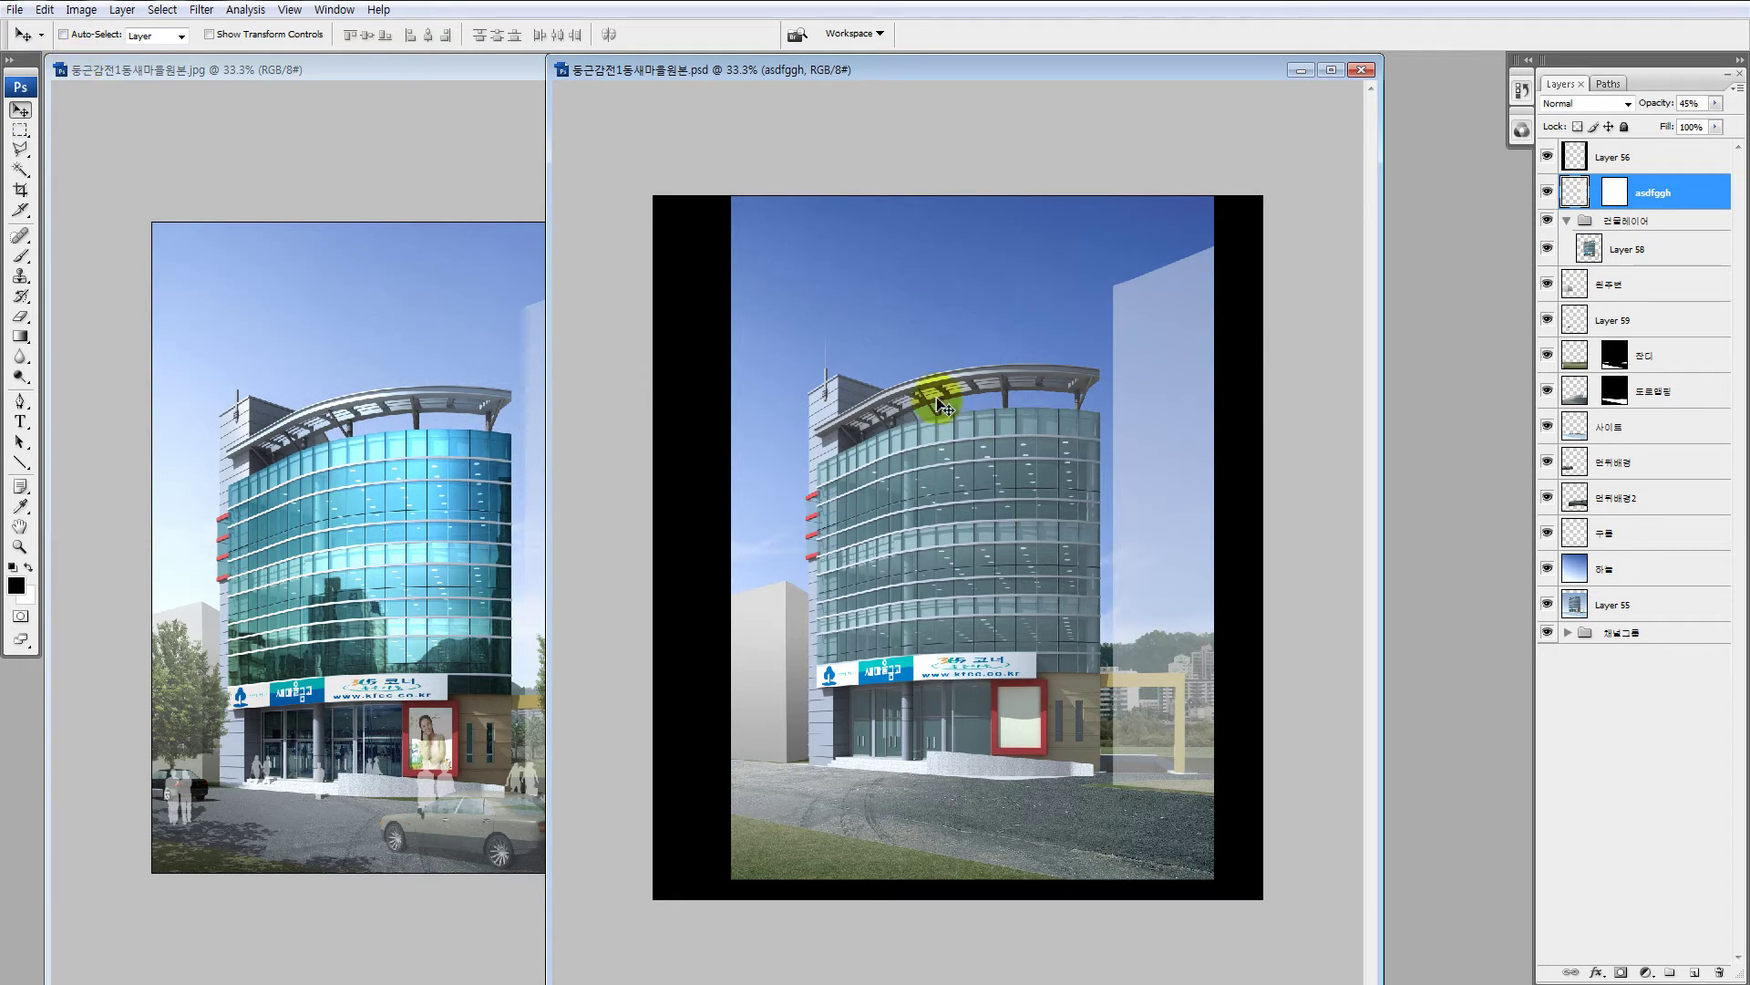
Step: Set up the Gradient tool with a linear black-to-white gradient, Normal mode and 100% opacity
{"action": "key", "text": "g"}
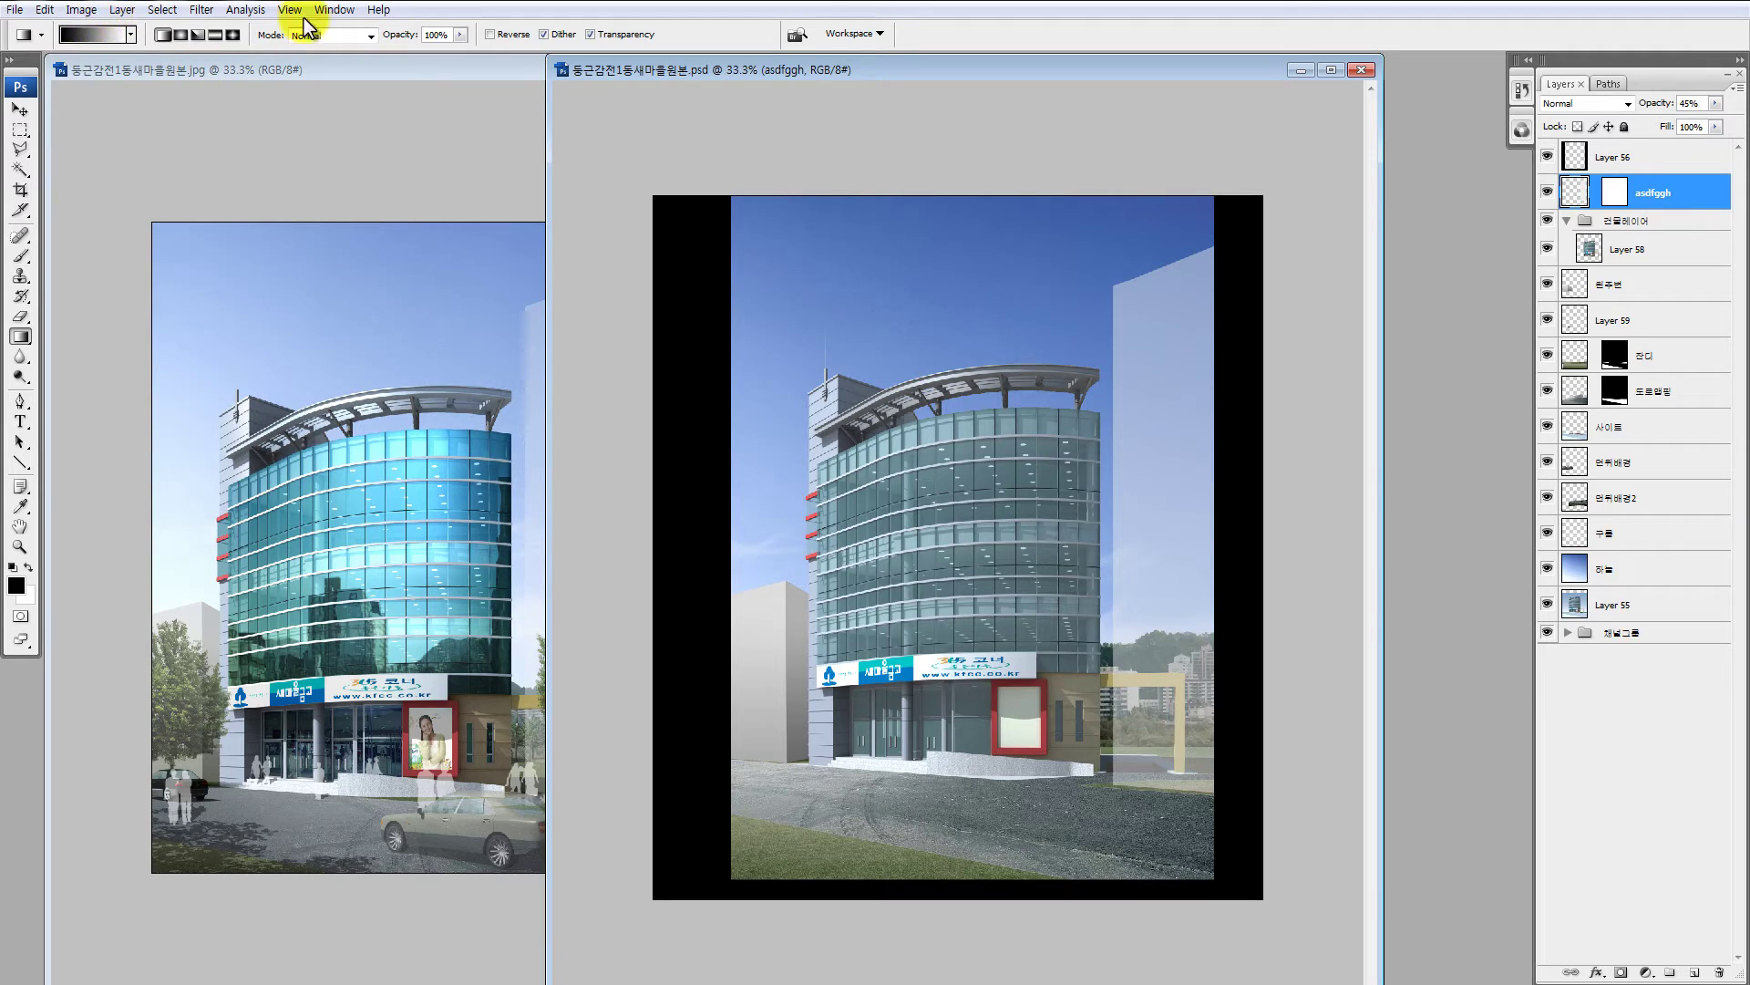
{"action": "left_click", "coordinate": [370, 36]}
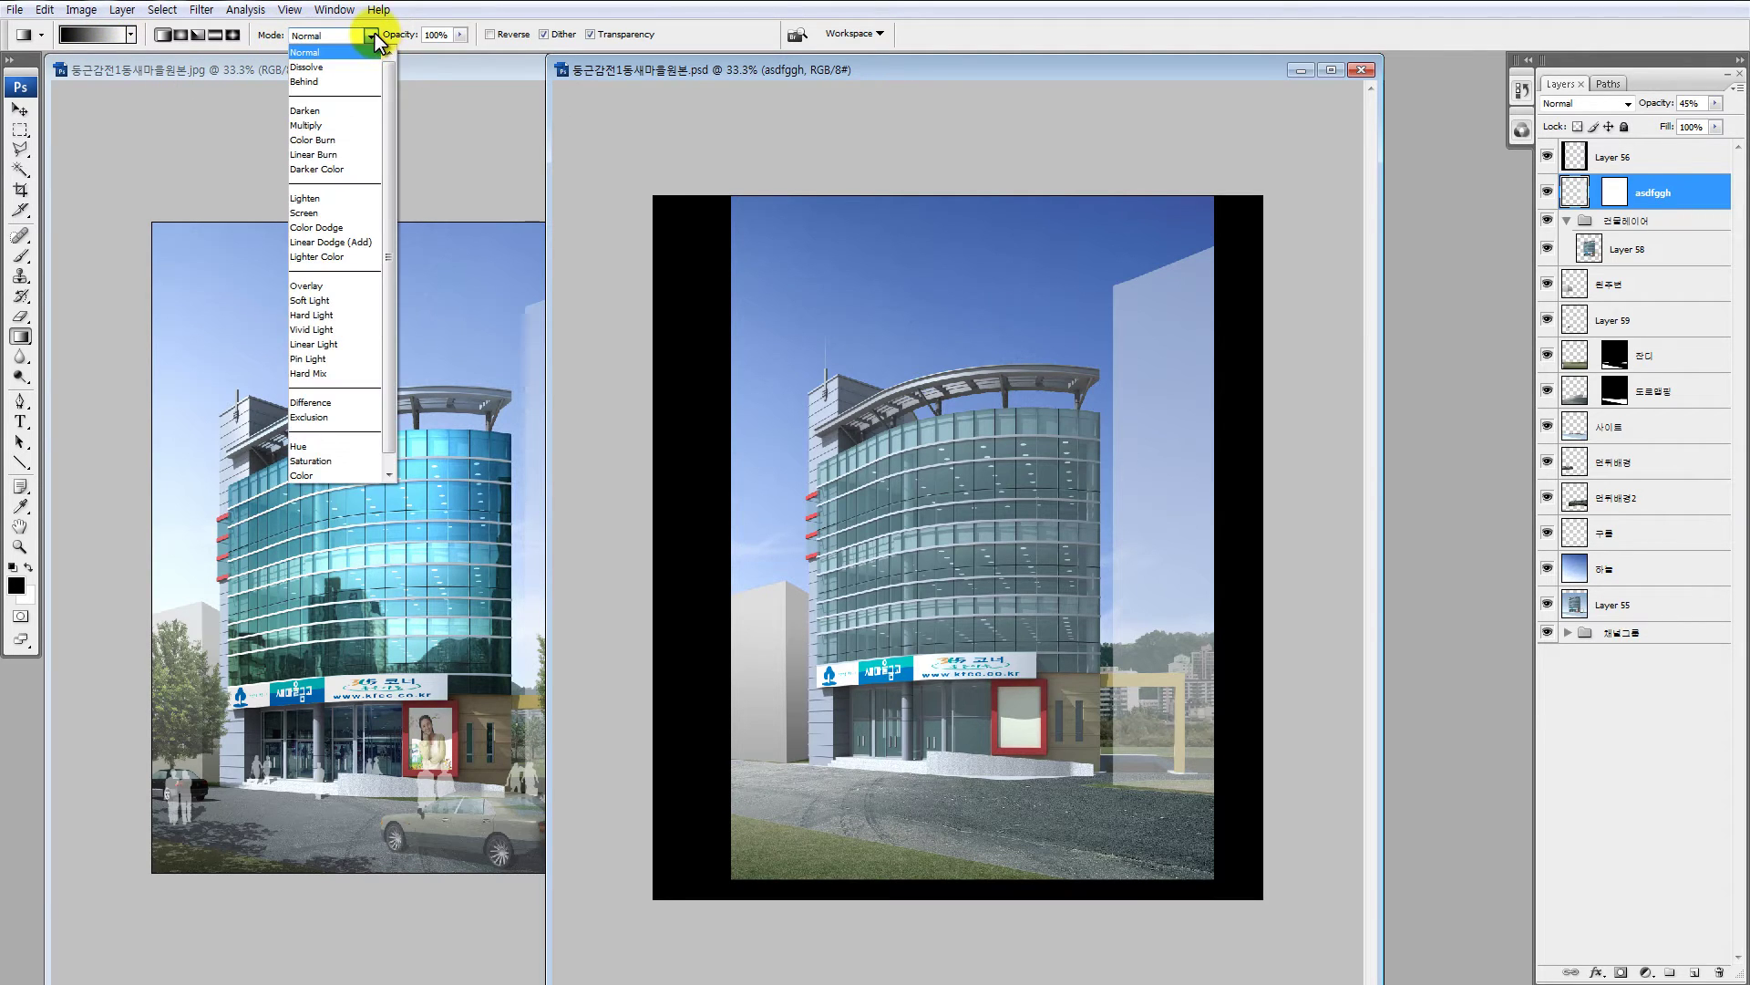
{"action": "left_click", "coordinate": [375, 36]}
{"action": "left_click", "coordinate": [460, 35]}
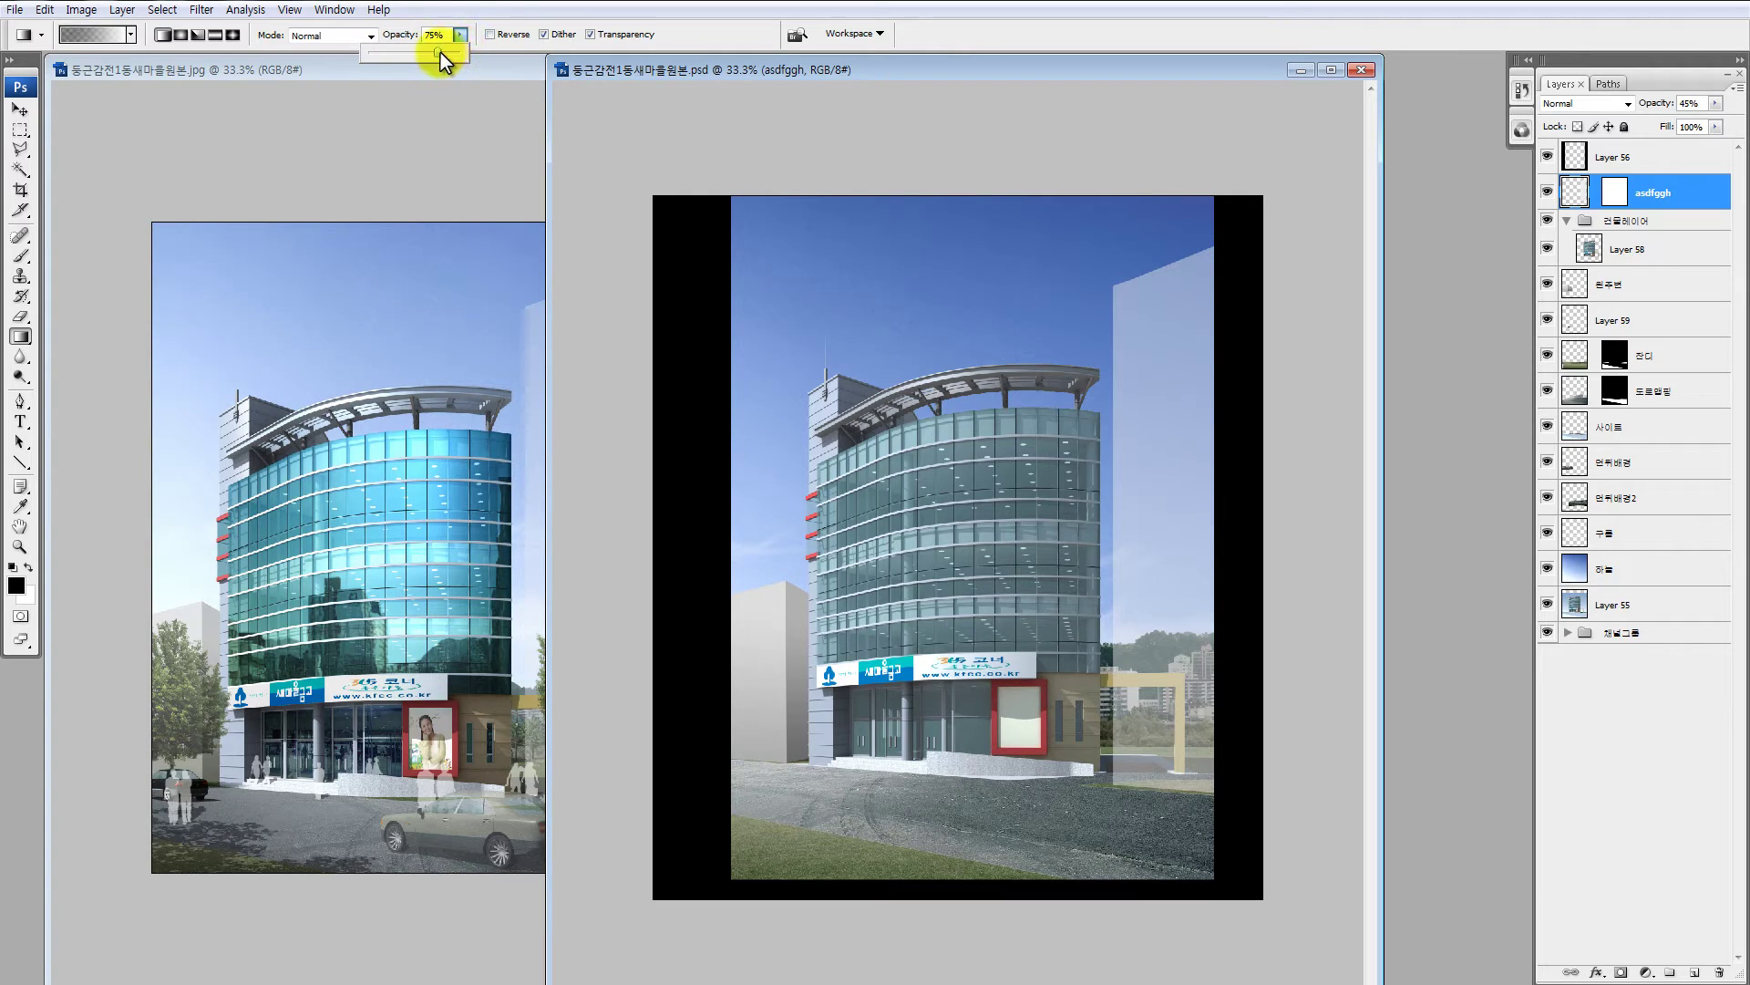
{"action": "left_click", "coordinate": [461, 28]}
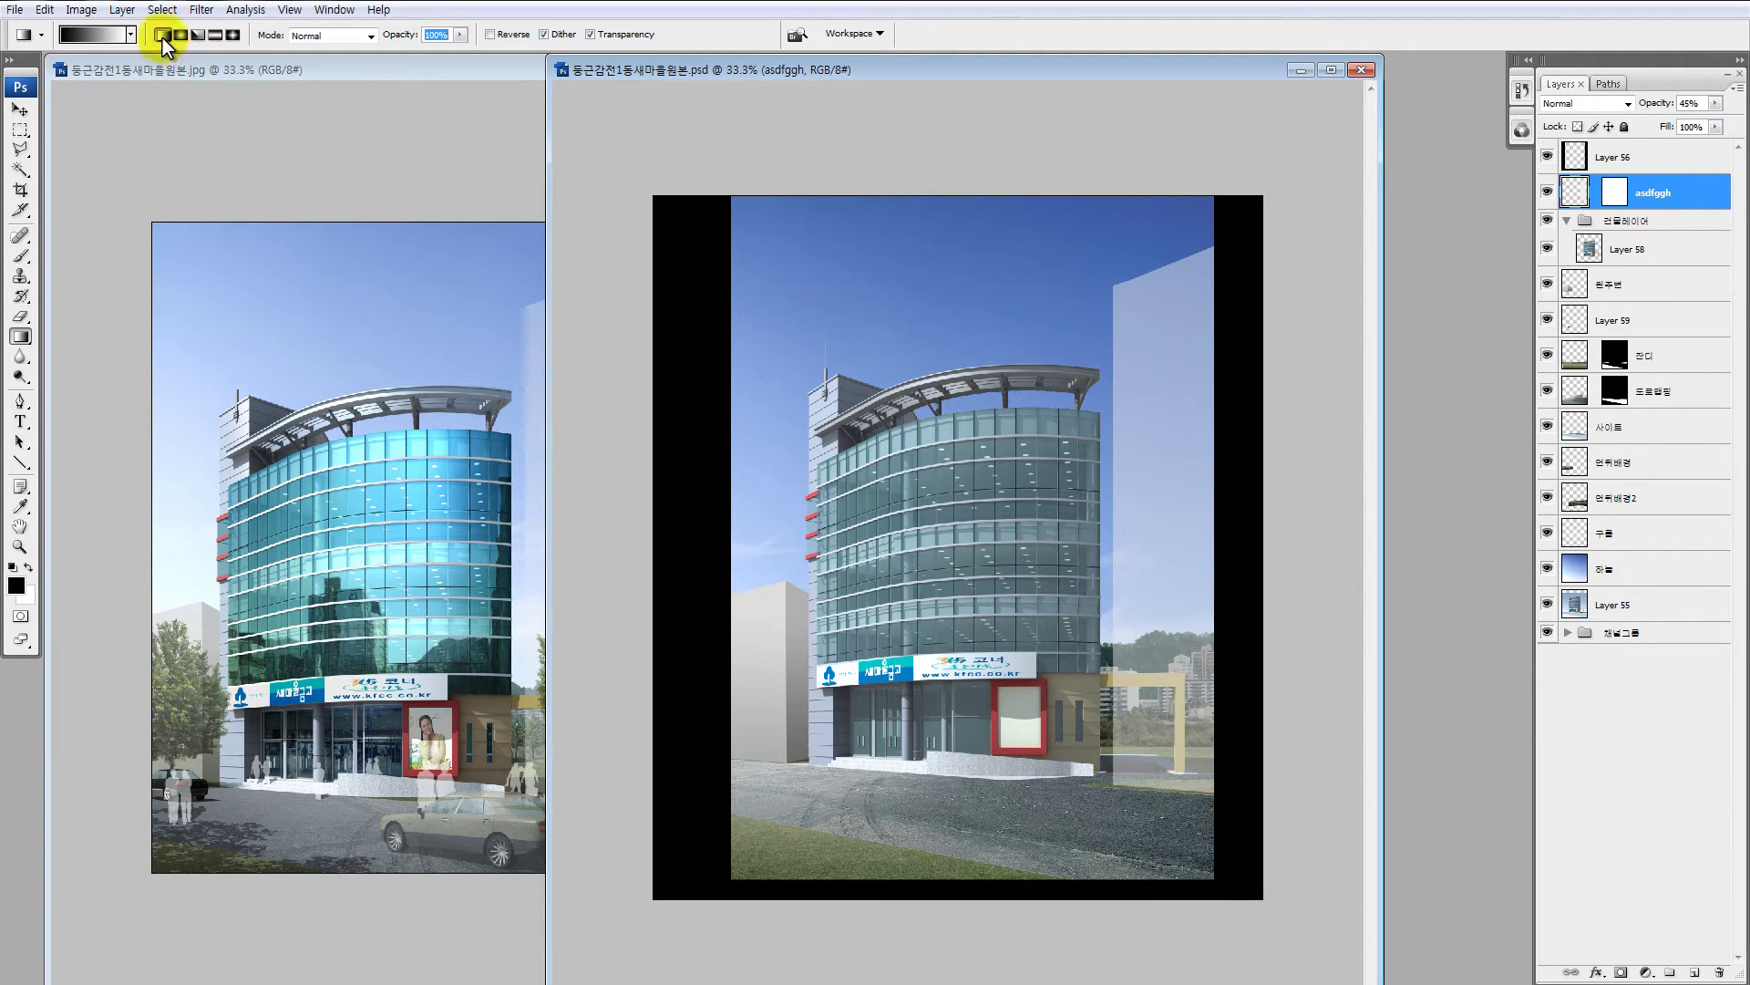
{"action": "left_click", "coordinate": [130, 35]}
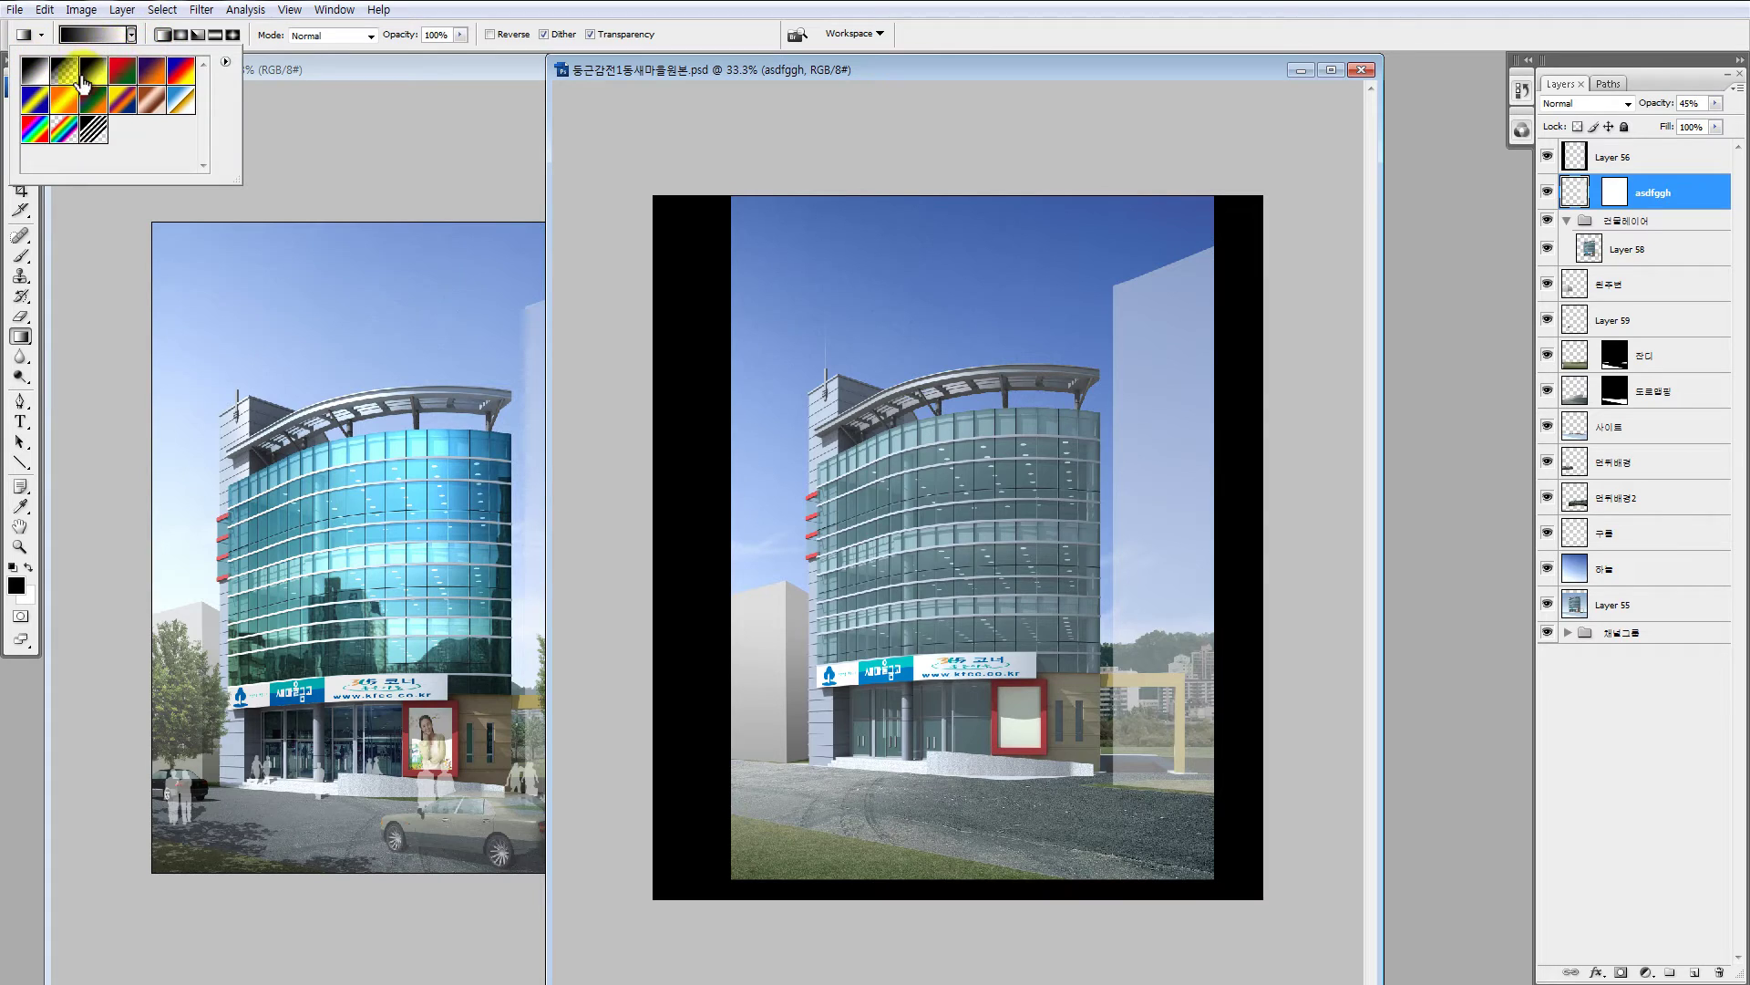
{"action": "left_click", "coordinate": [77, 78]}
{"action": "left_click", "coordinate": [36, 71]}
{"action": "left_click", "coordinate": [266, 69]}
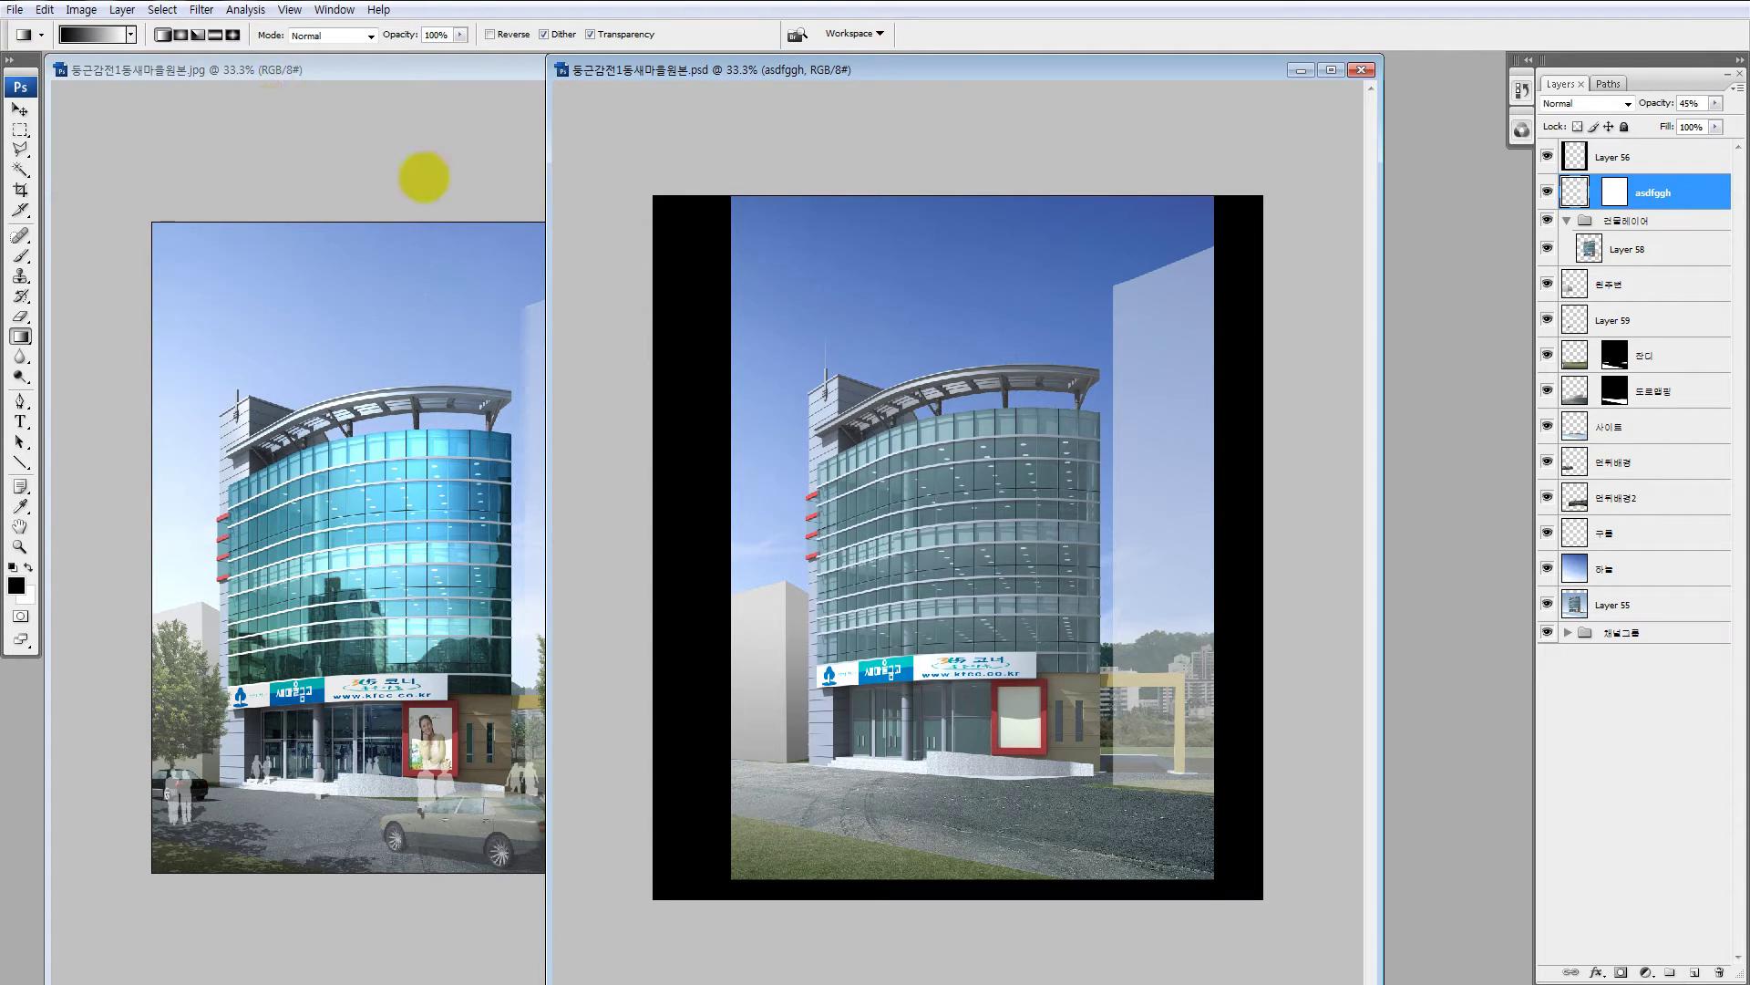
Step: Try downward black-to-white gradients on the asdfggh layer mask over the translucent building, display the mask alone, and return to the image
{"action": "left_click", "coordinate": [1614, 192]}
{"action": "left_click_drag", "start_coordinate": [1154, 182], "coordinate": [1146, 471]}
{"action": "left_click_drag", "start_coordinate": [1160, 230], "coordinate": [1099, 652]}
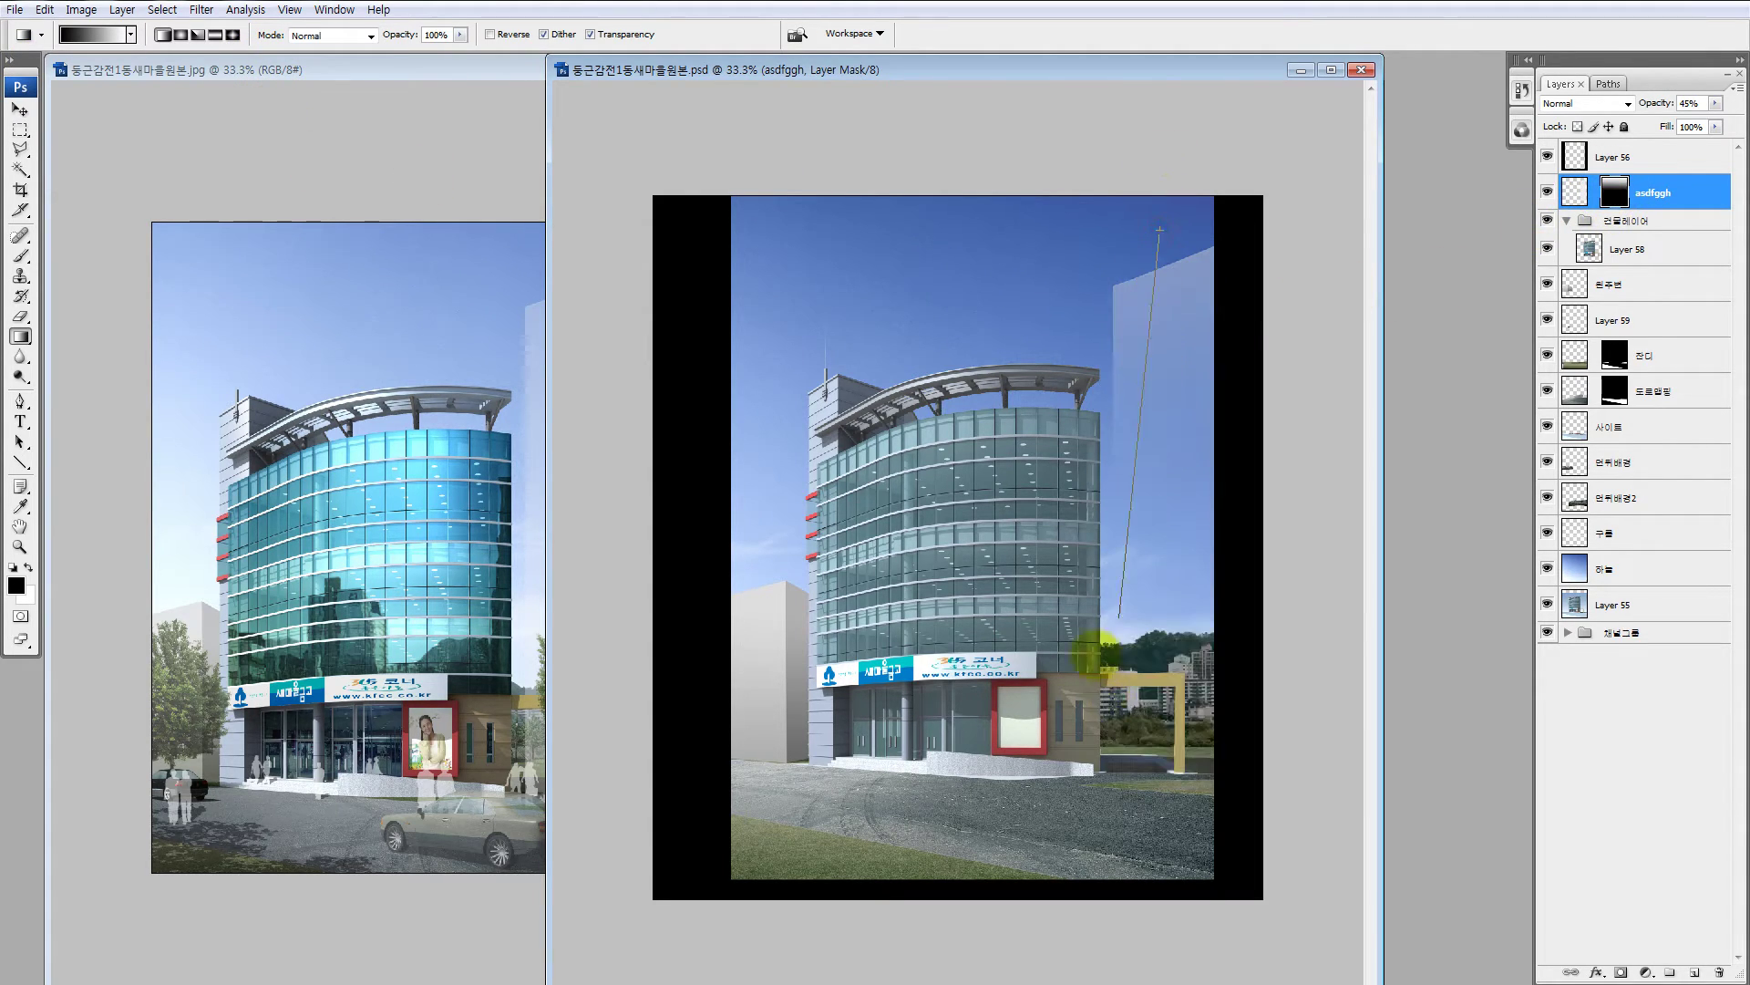
{"action": "left_click", "coordinate": [1611, 191], "text": "alt"}
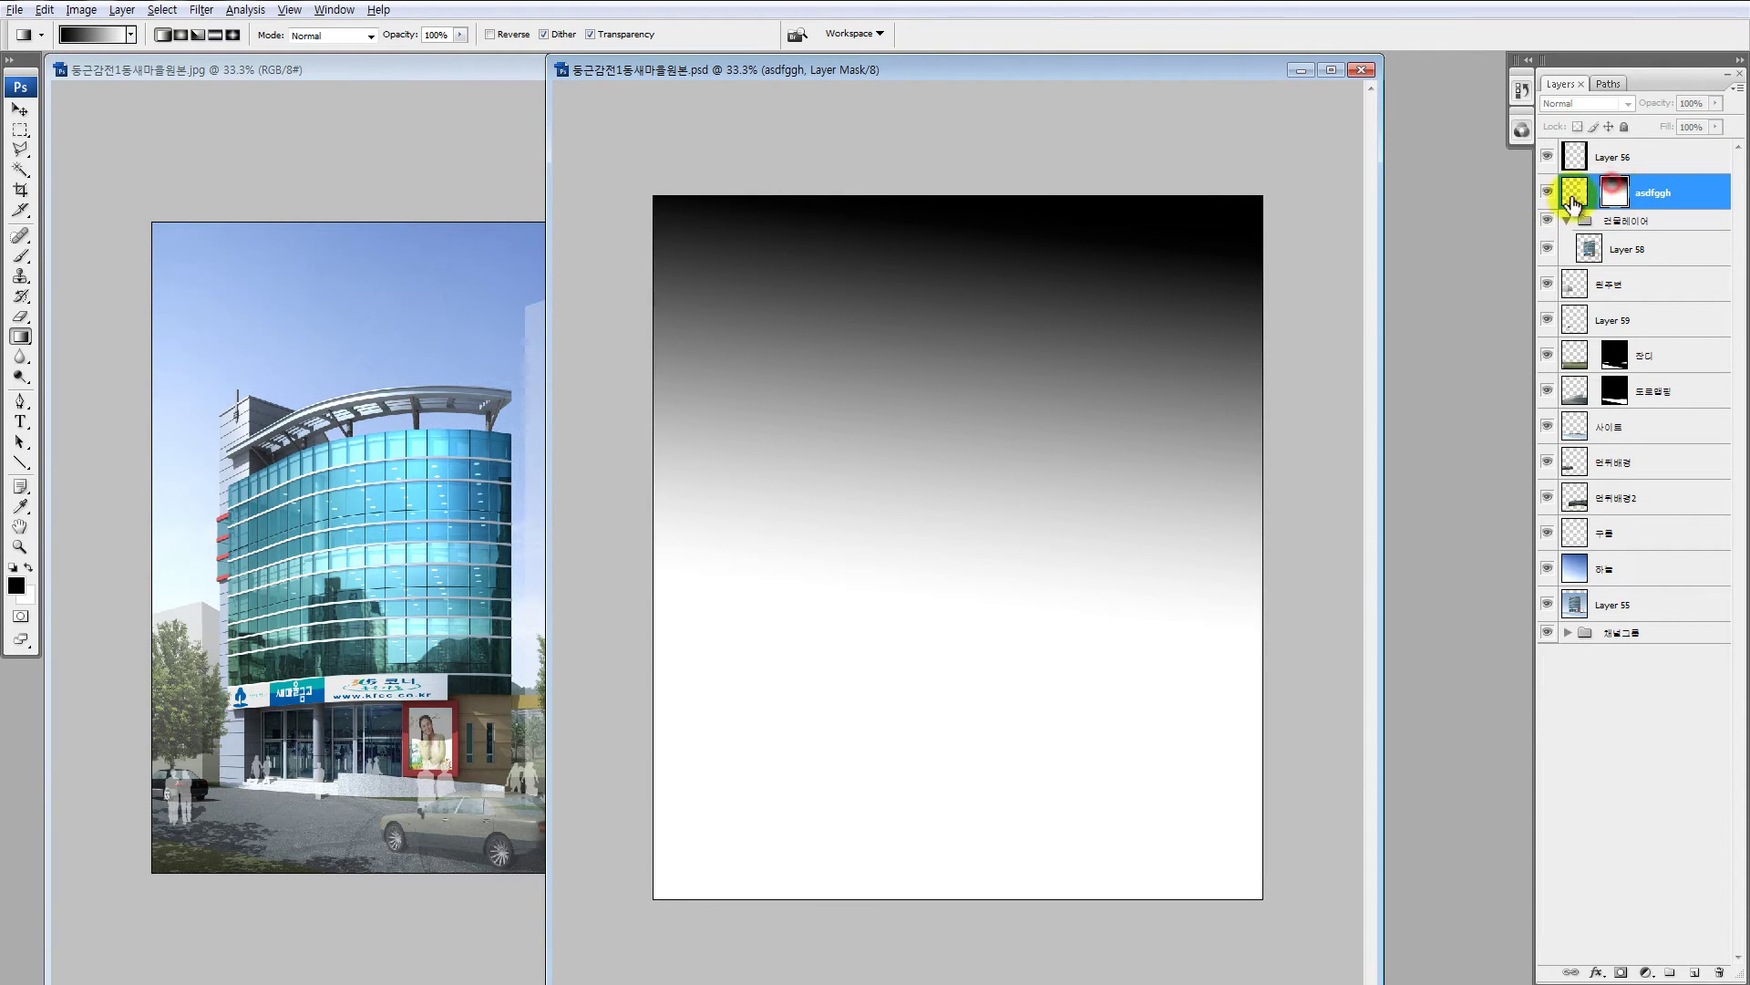
{"action": "left_click", "coordinate": [1574, 194]}
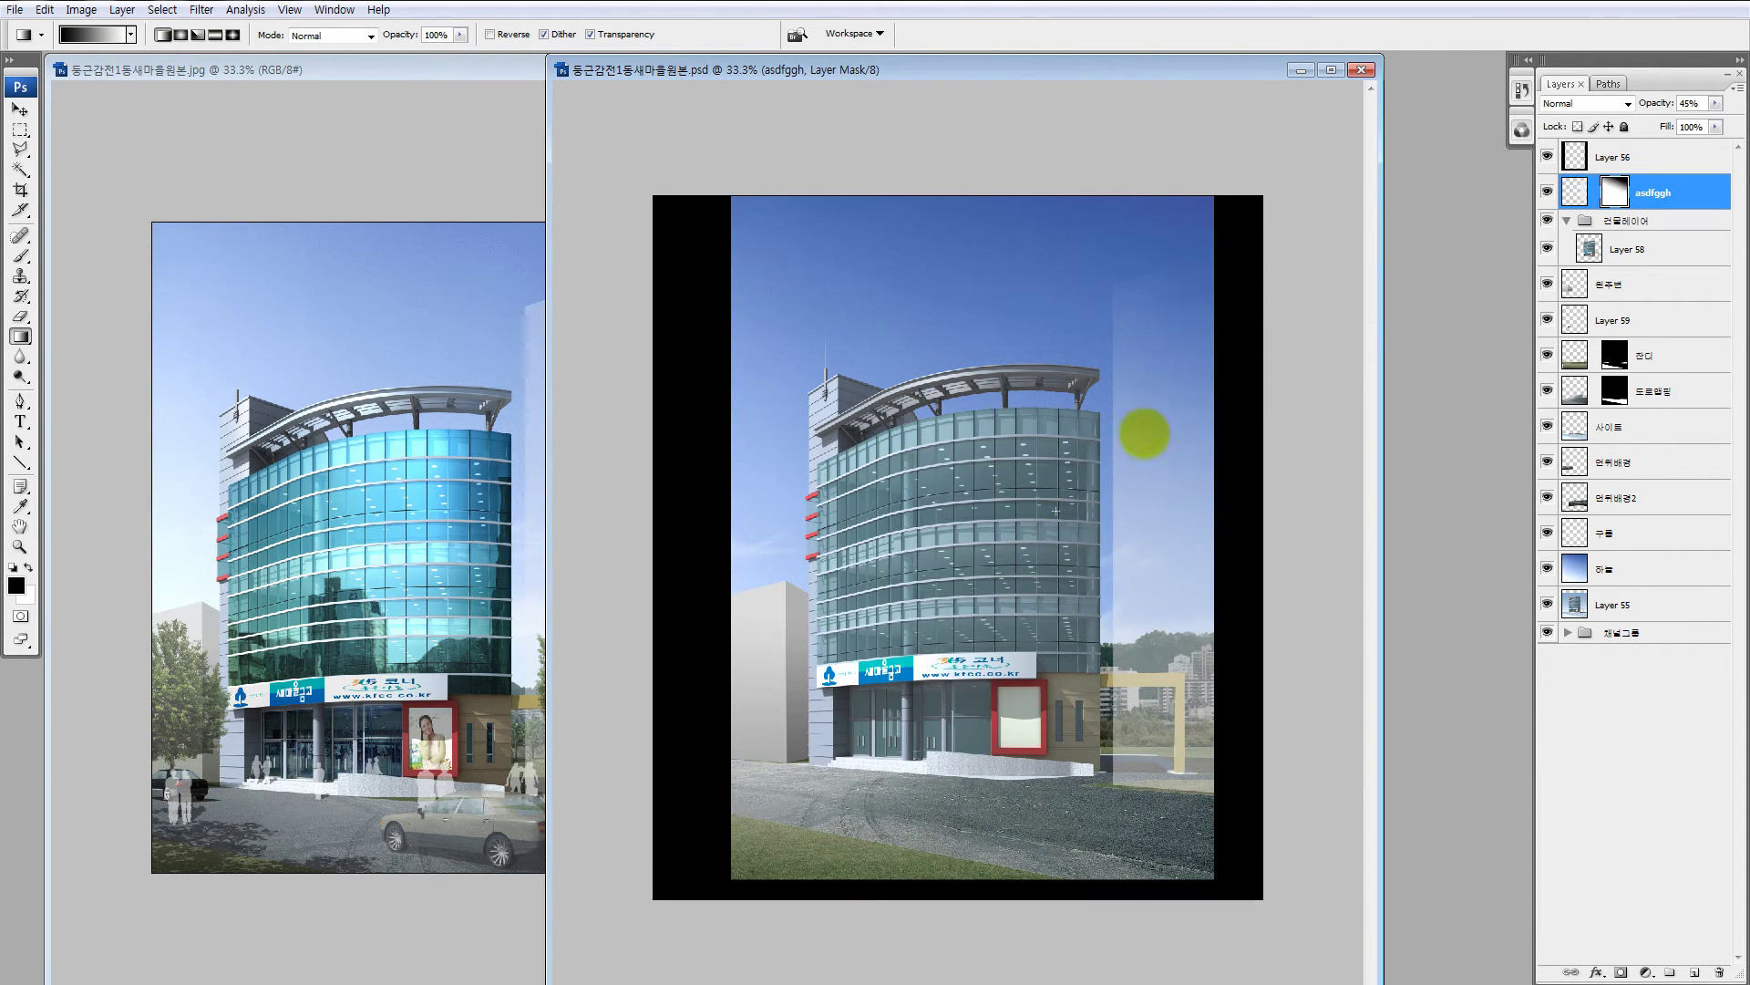
Step: Try gradients at different diagonal angles and a short vertical one on the asdfggh mask, and undo the last one
{"action": "left_click_drag", "start_coordinate": [1144, 433], "coordinate": [1034, 512]}
{"action": "left_click_drag", "start_coordinate": [988, 352], "coordinate": [1202, 515]}
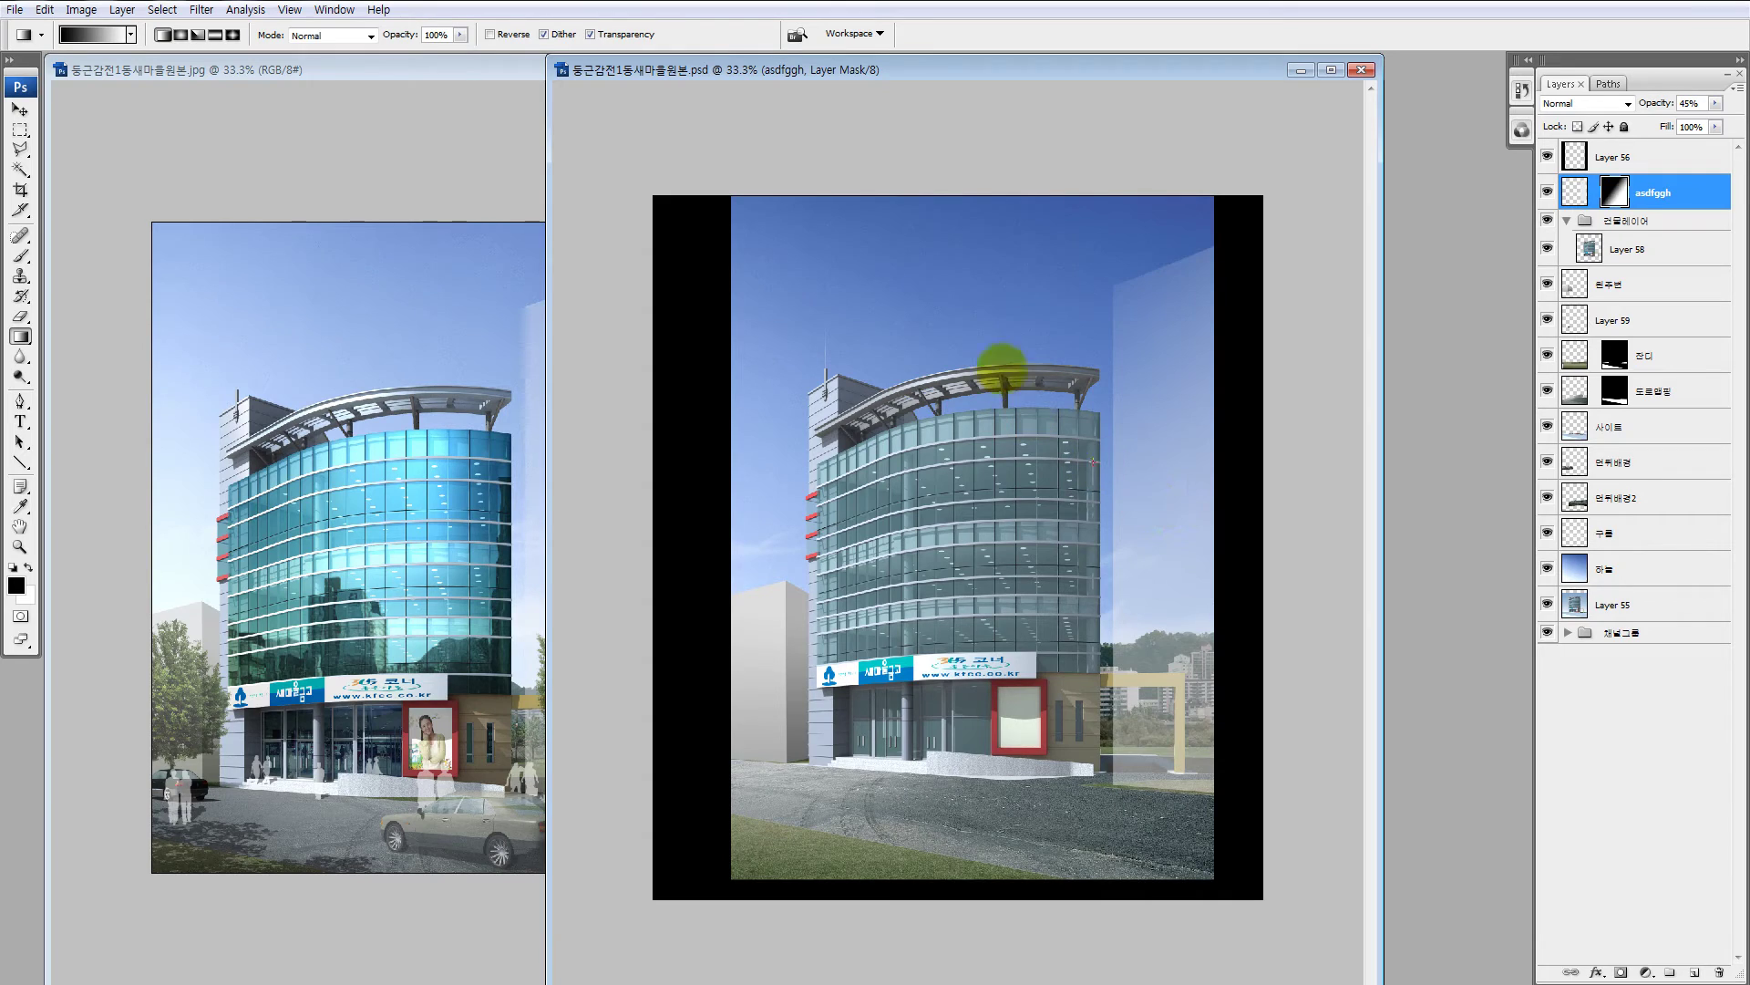
{"action": "left_click_drag", "start_coordinate": [1094, 463], "coordinate": [1205, 522]}
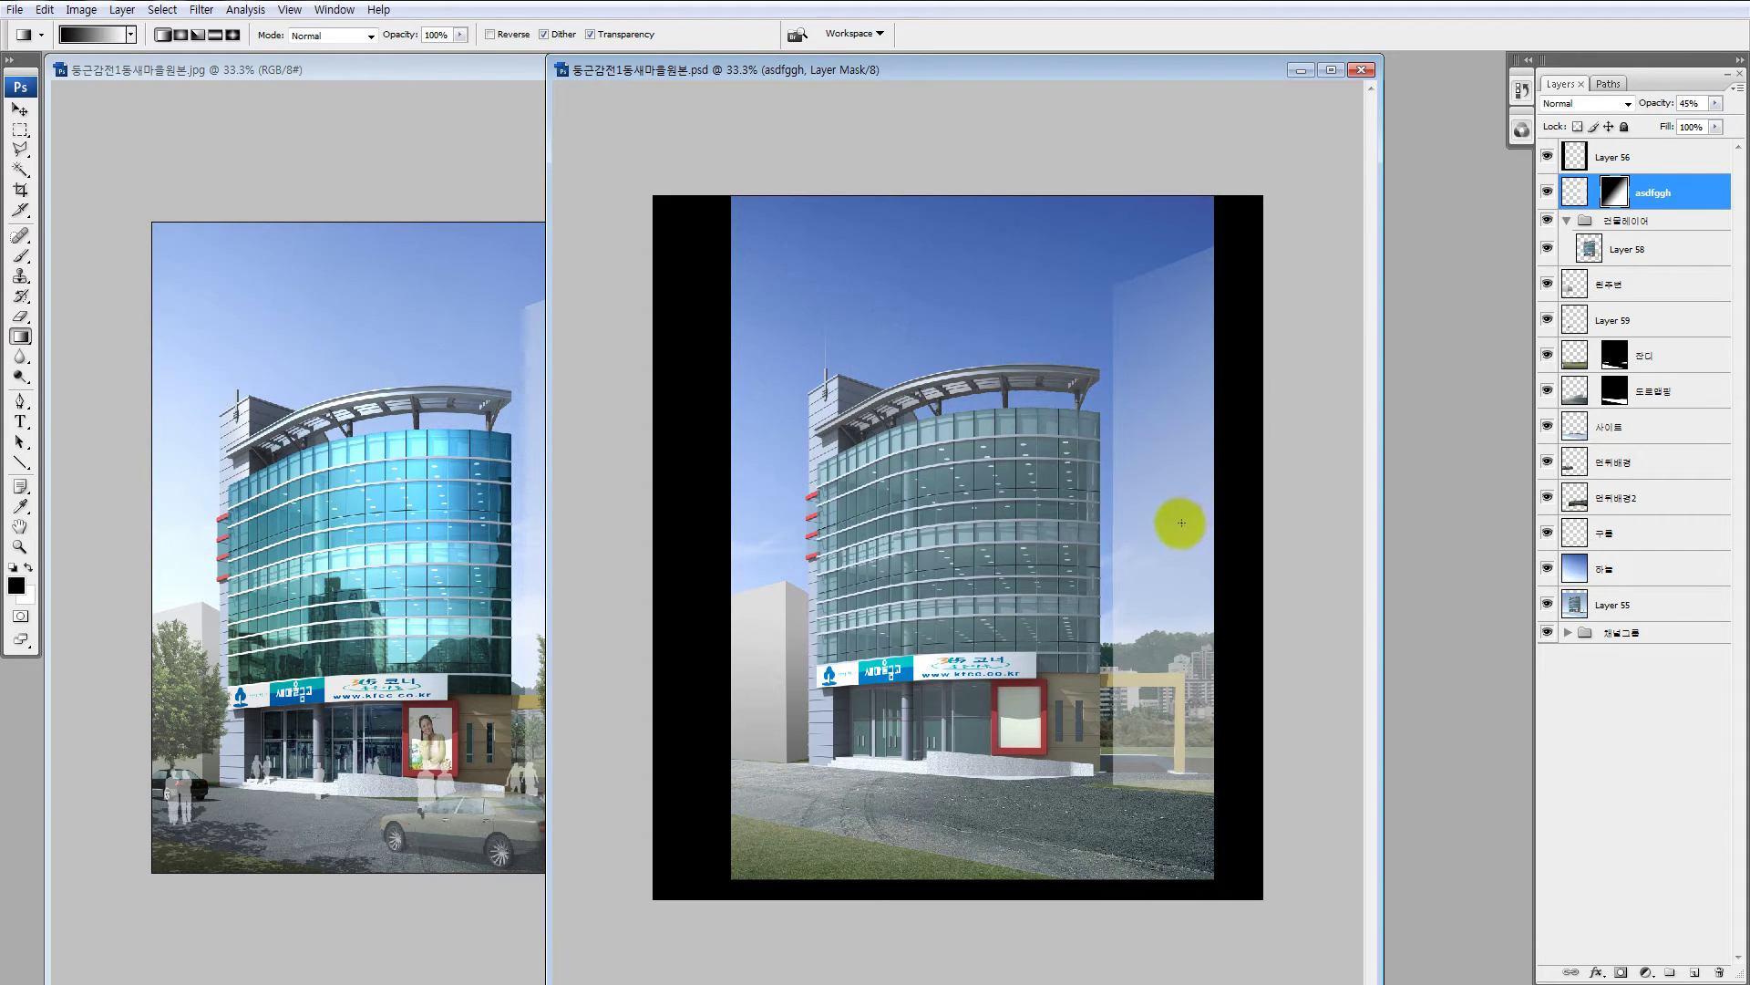
{"action": "left_click_drag", "start_coordinate": [1126, 281], "coordinate": [1126, 495]}
{"action": "key", "text": "ctrl+z"}
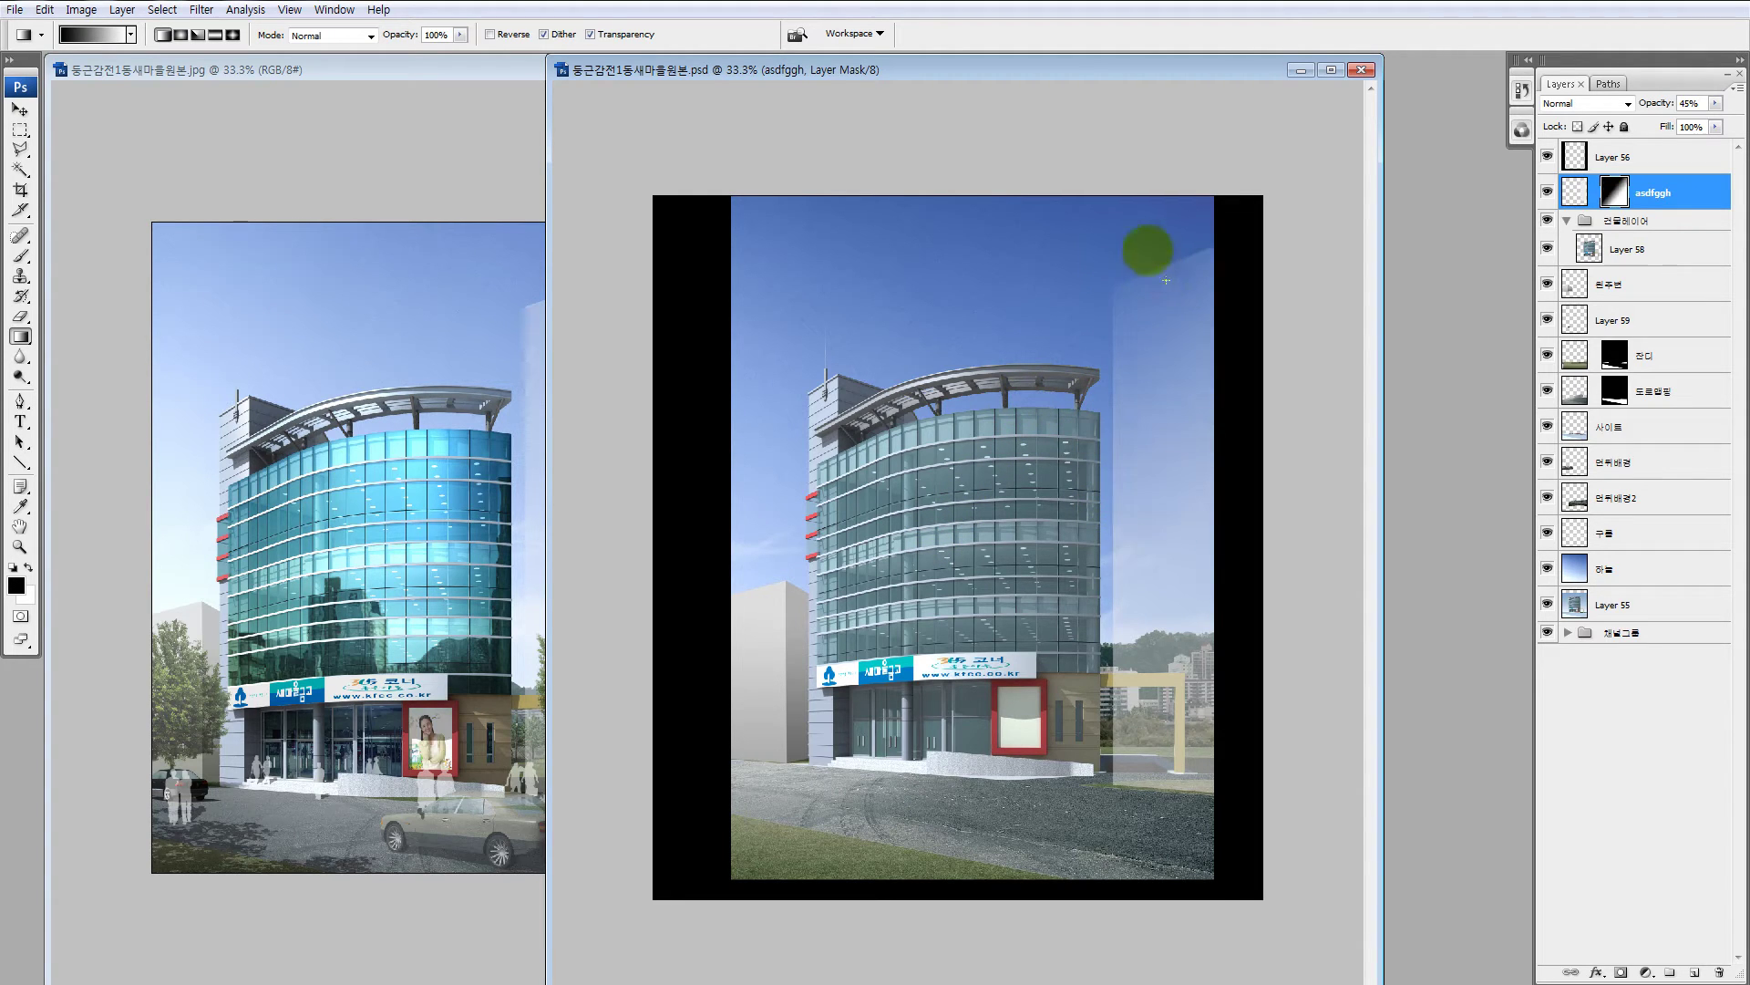
Step: Fade the translucent building with a vertical black-to-white gradient on its mask from roof to base, and check the layer and mask in isolation
{"action": "left_click_drag", "start_coordinate": [1151, 267], "coordinate": [1143, 771]}
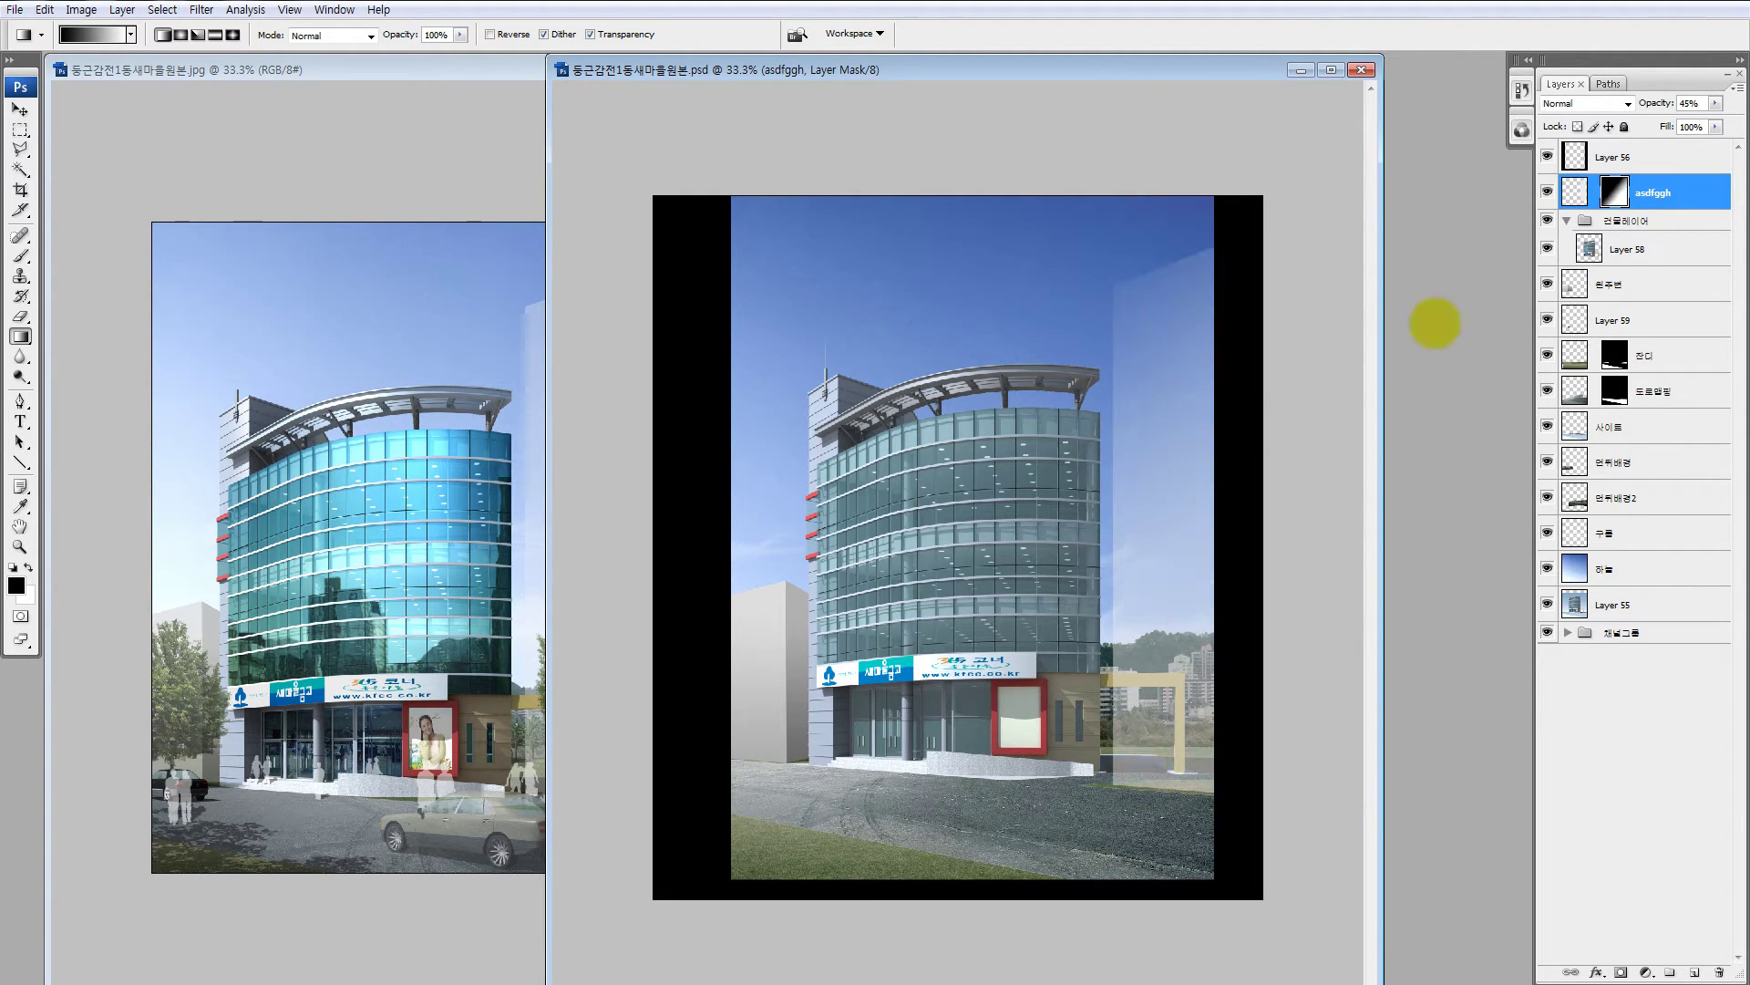
{"action": "left_click", "coordinate": [1547, 192], "text": "alt"}
{"action": "left_click", "coordinate": [1547, 192], "text": "alt"}
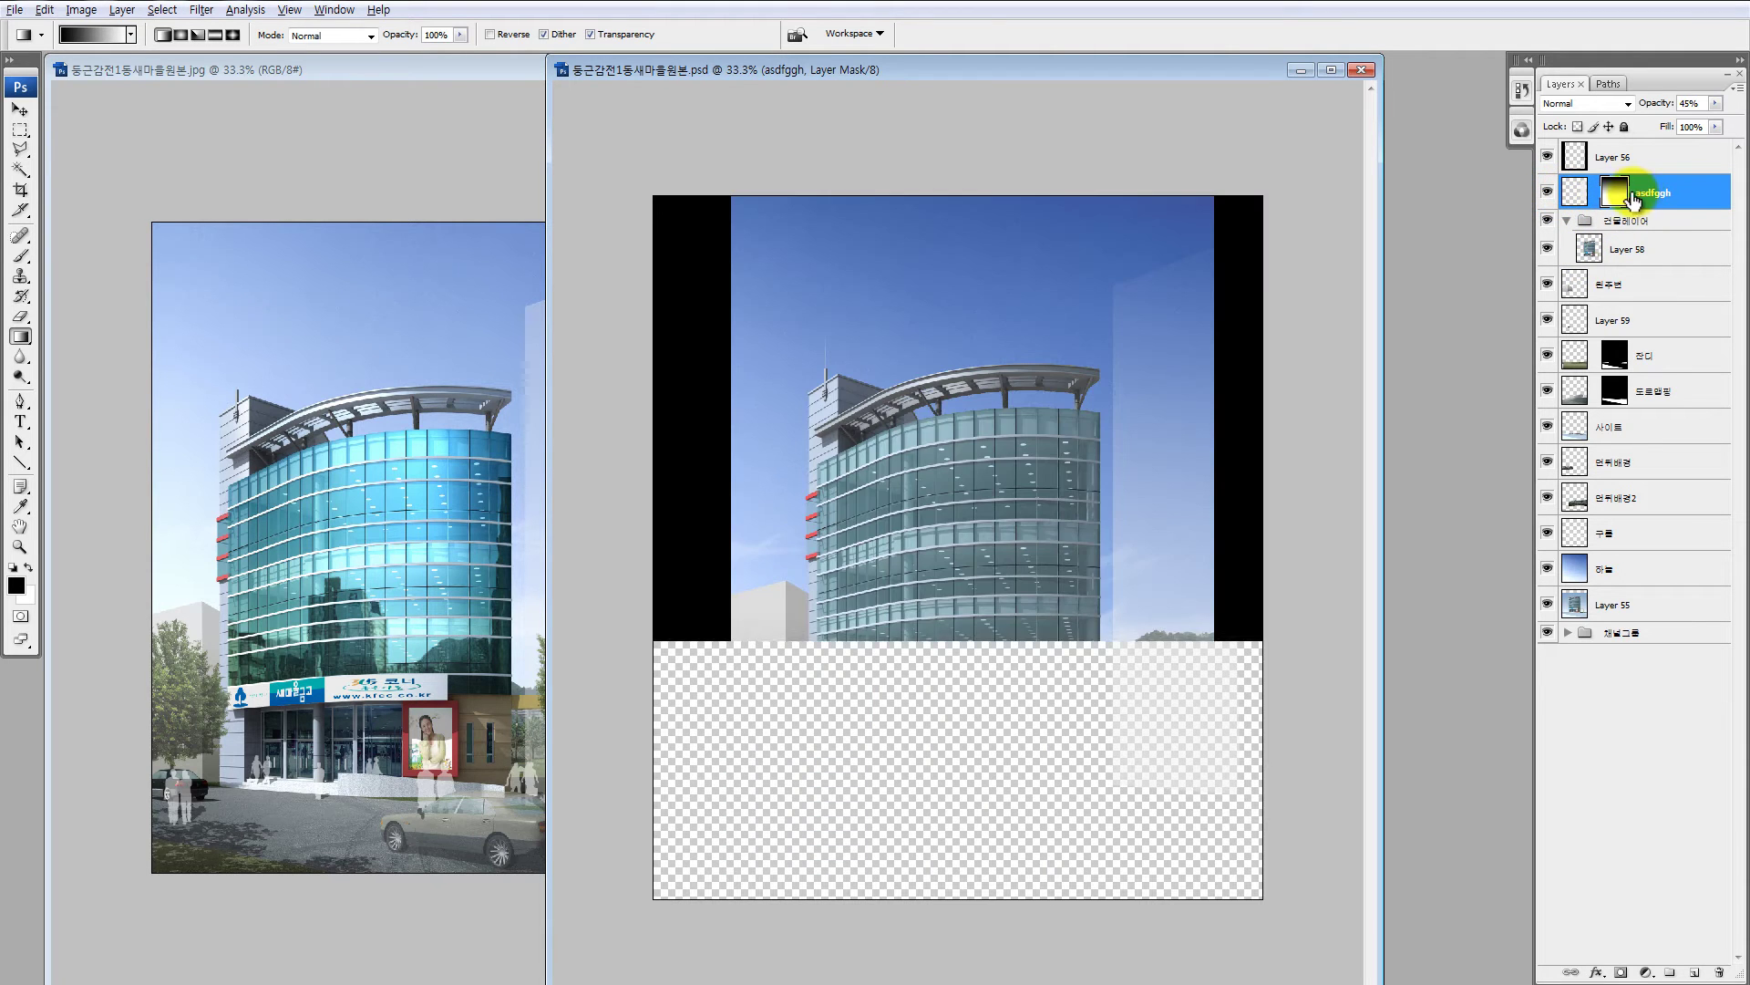
{"action": "left_click", "coordinate": [1611, 194], "text": "alt"}
{"action": "left_click", "coordinate": [1547, 192]}
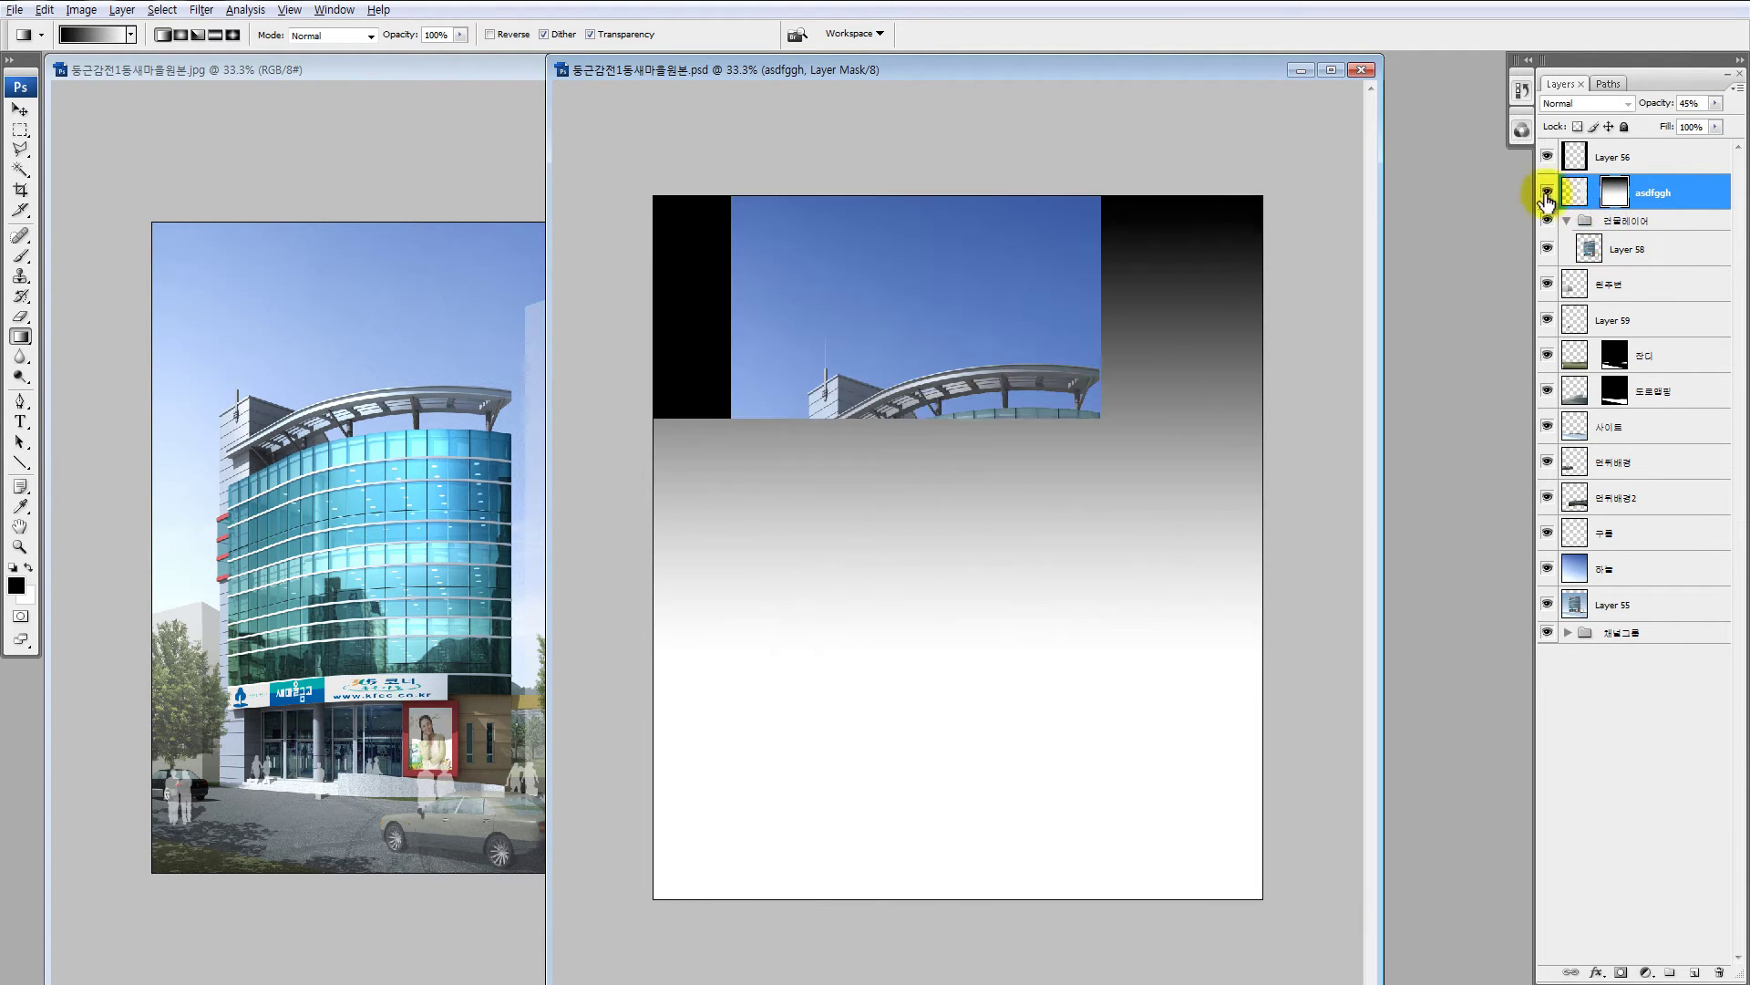
{"action": "left_click", "coordinate": [1547, 193], "text": "alt"}
{"action": "left_click", "coordinate": [1547, 195], "text": "alt"}
{"action": "left_click", "coordinate": [1550, 199]}
{"action": "left_click", "coordinate": [1547, 192]}
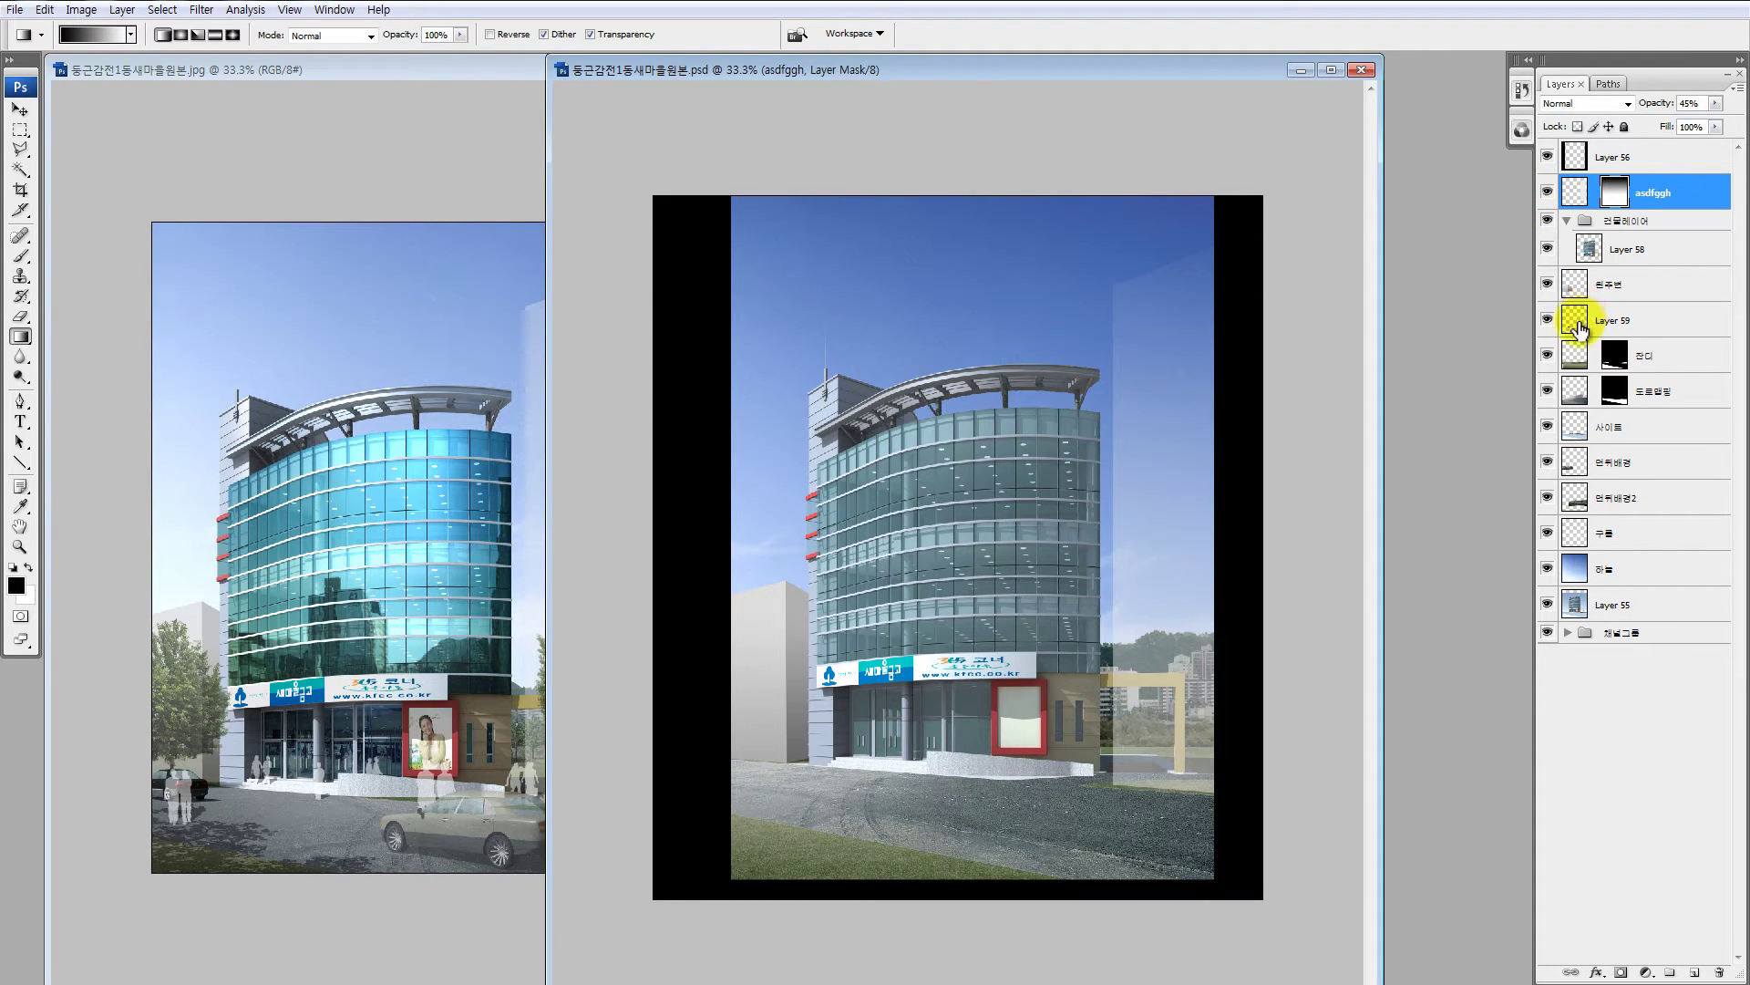
Step: Target the asdfggh layer image, collapse the 건물레이어 group, and compare the rendering with the translucent building hidden and shown
{"action": "left_click", "coordinate": [1574, 191]}
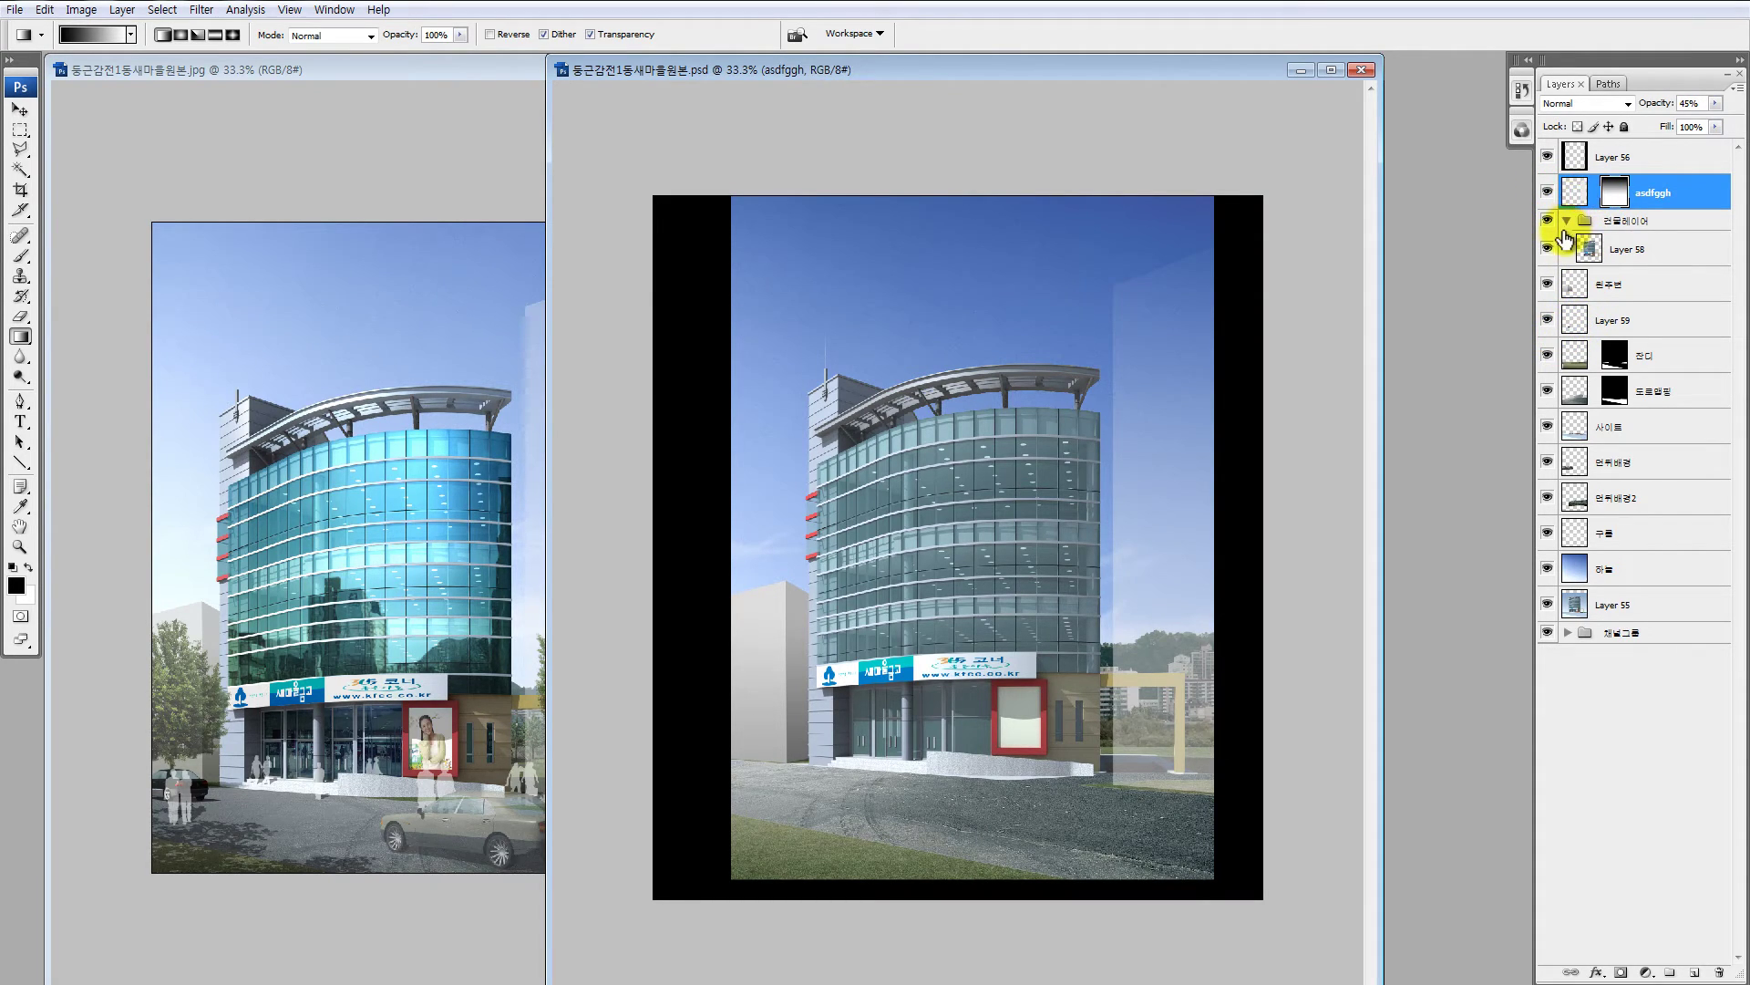
{"action": "left_click", "coordinate": [1567, 221]}
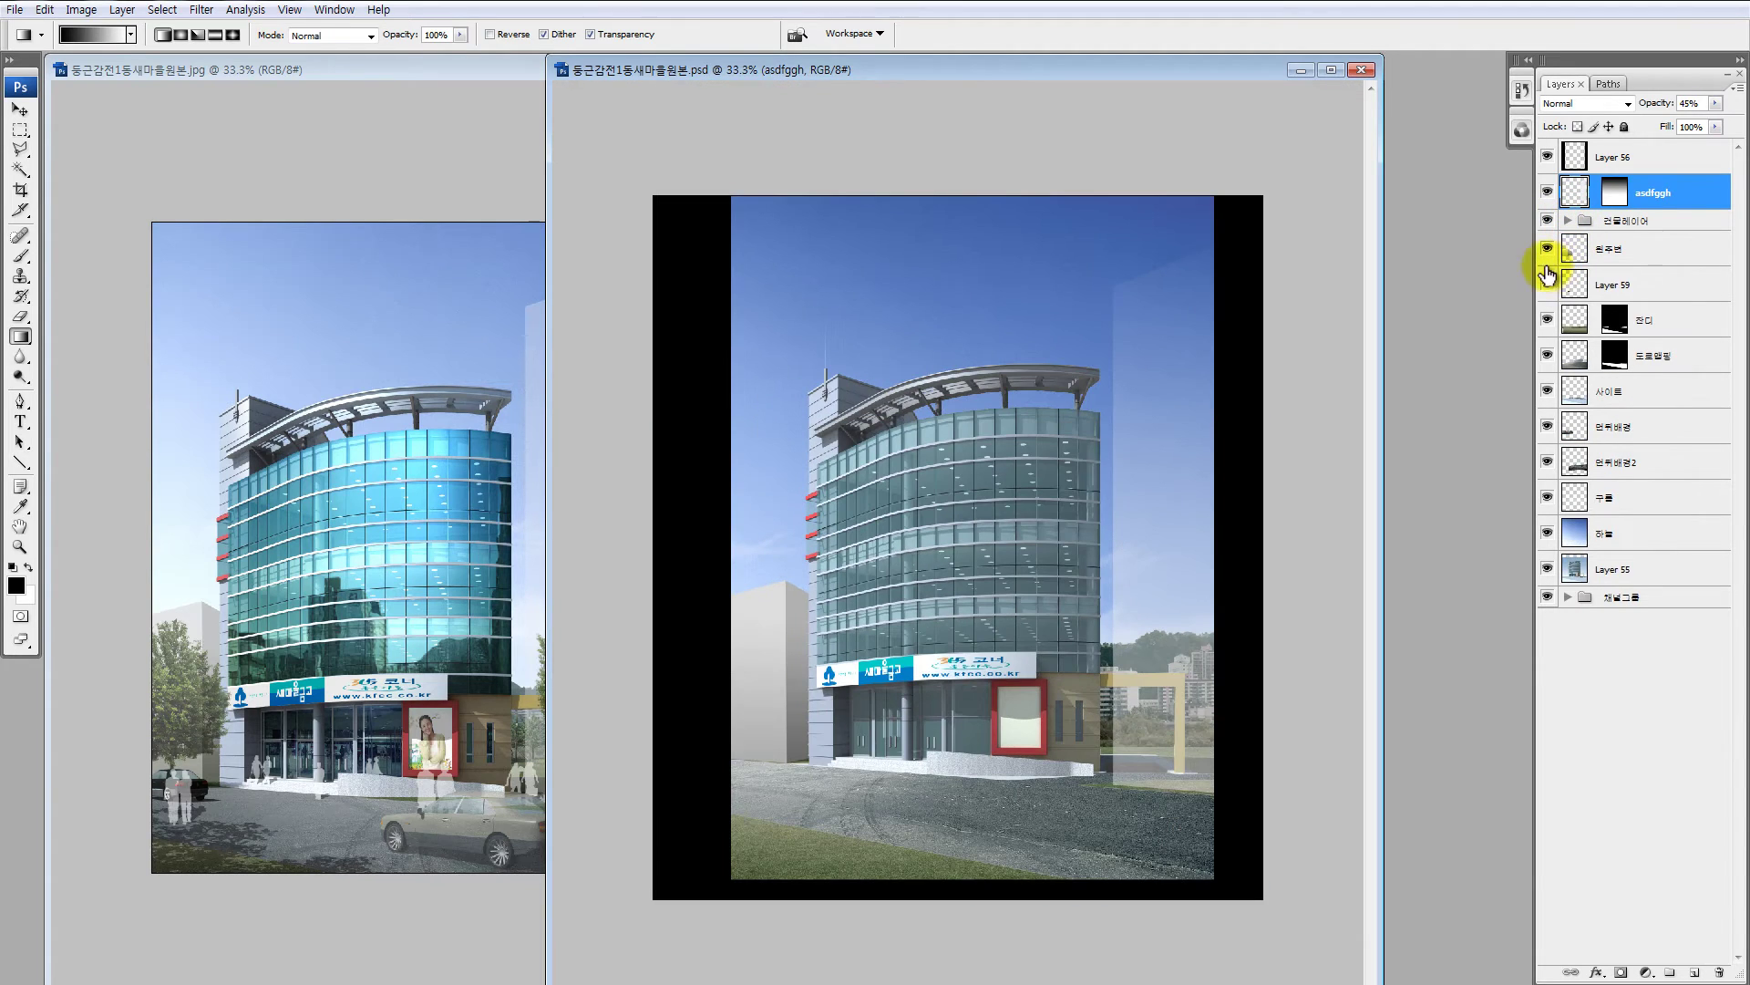
{"action": "key", "text": "v"}
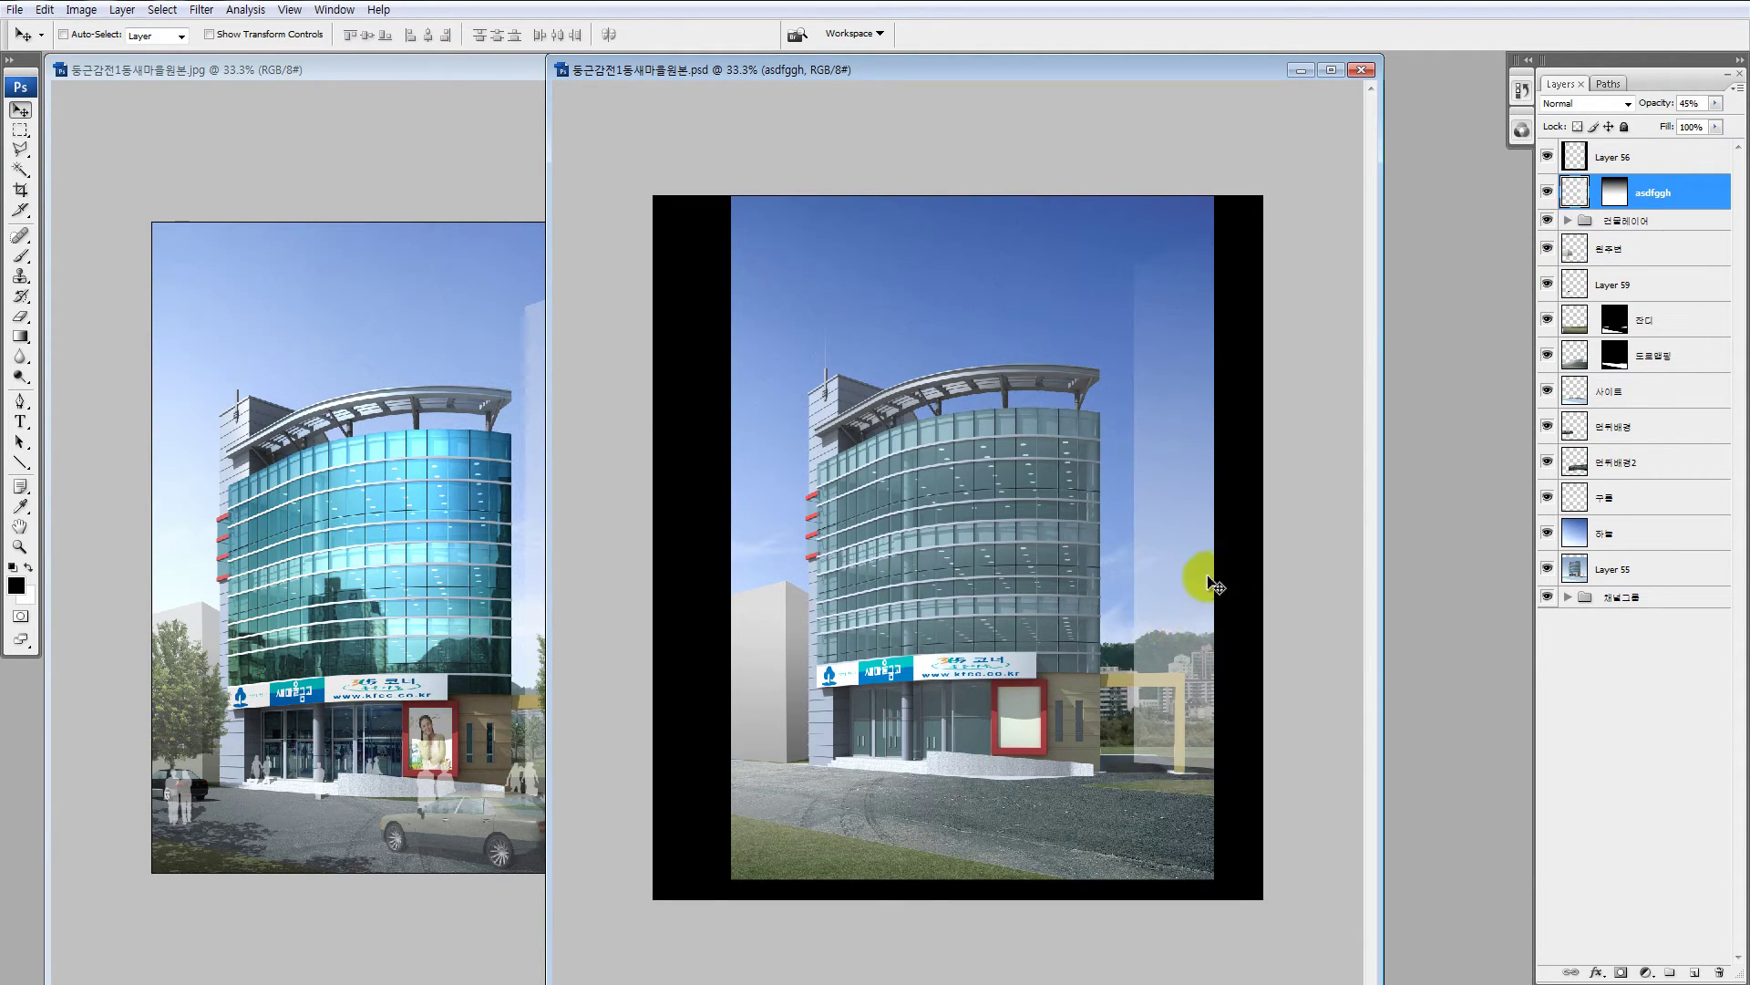
{"action": "left_click", "coordinate": [1546, 193]}
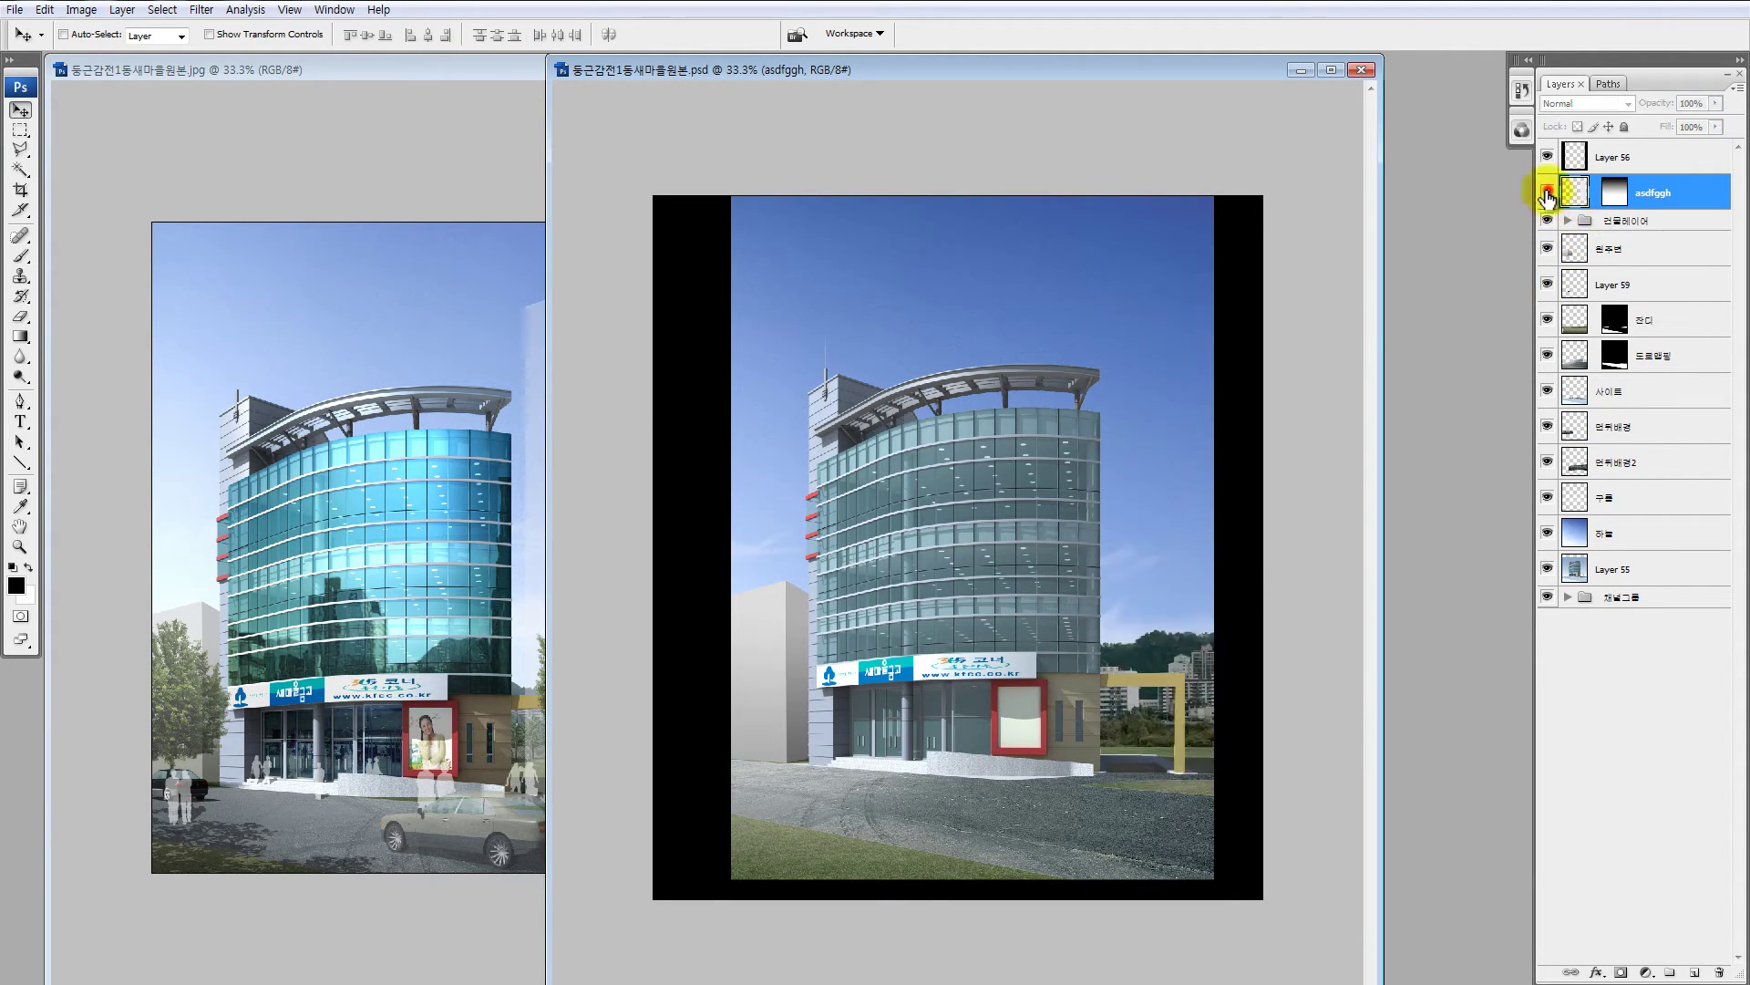
{"action": "left_click", "coordinate": [1546, 194]}
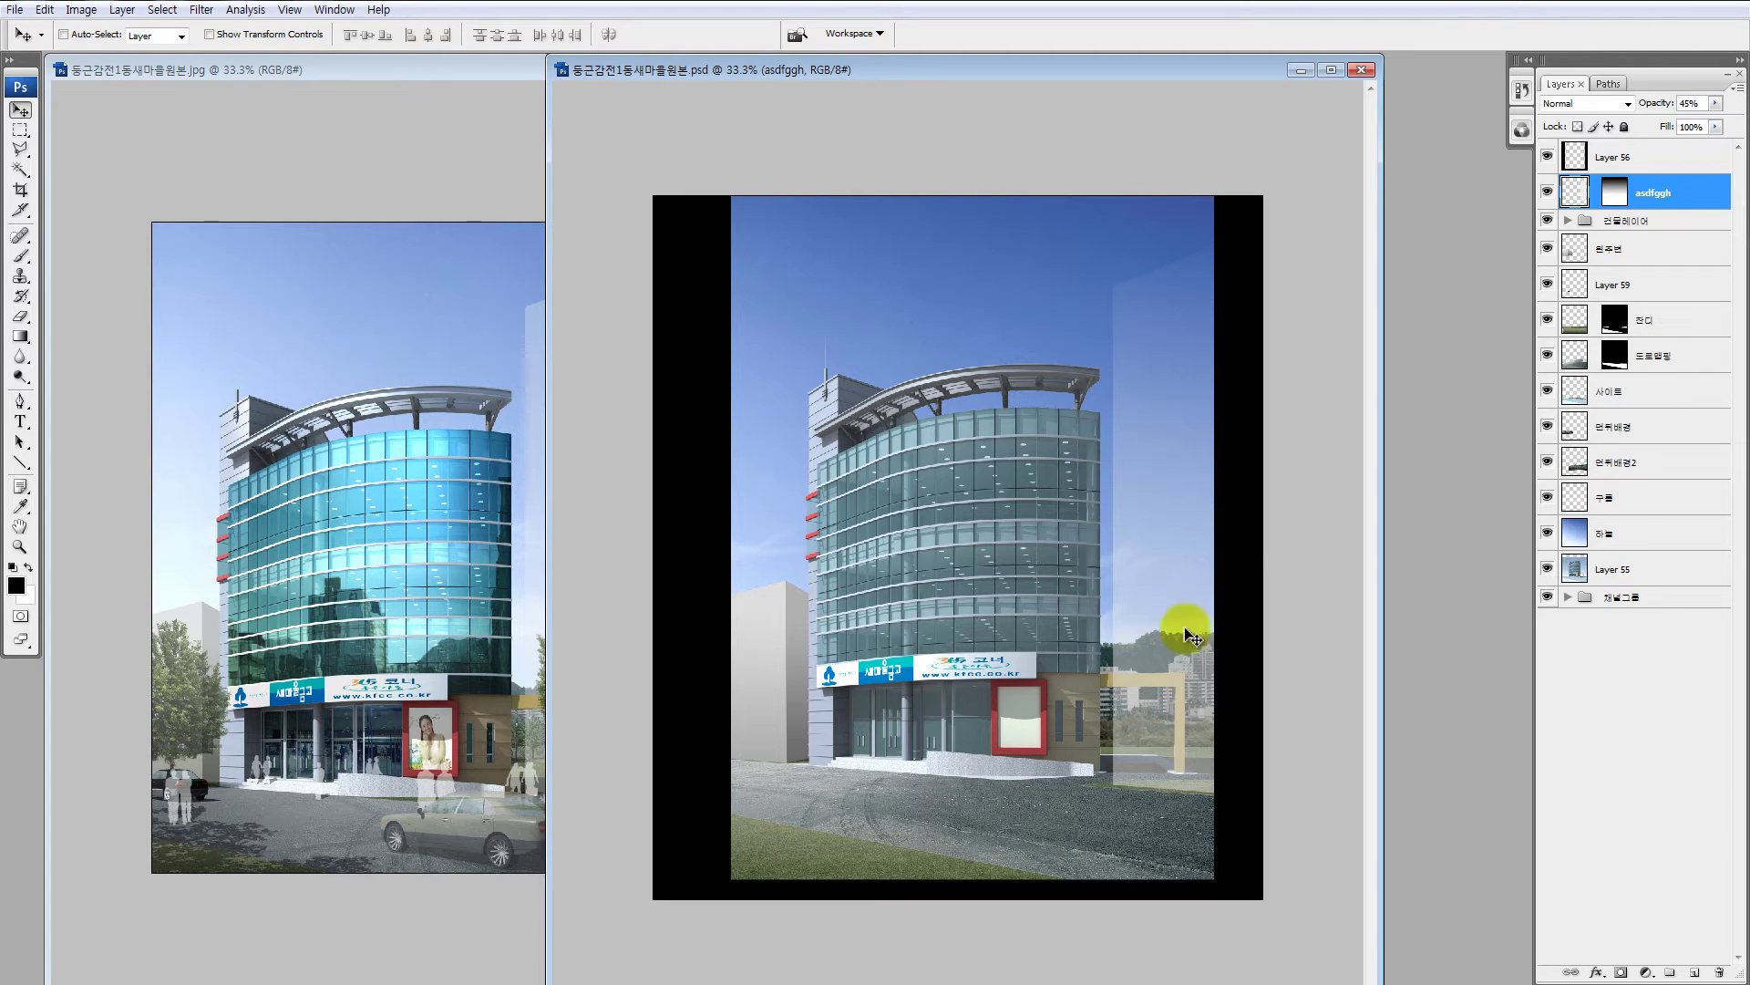
{"action": "left_click", "coordinate": [1547, 192]}
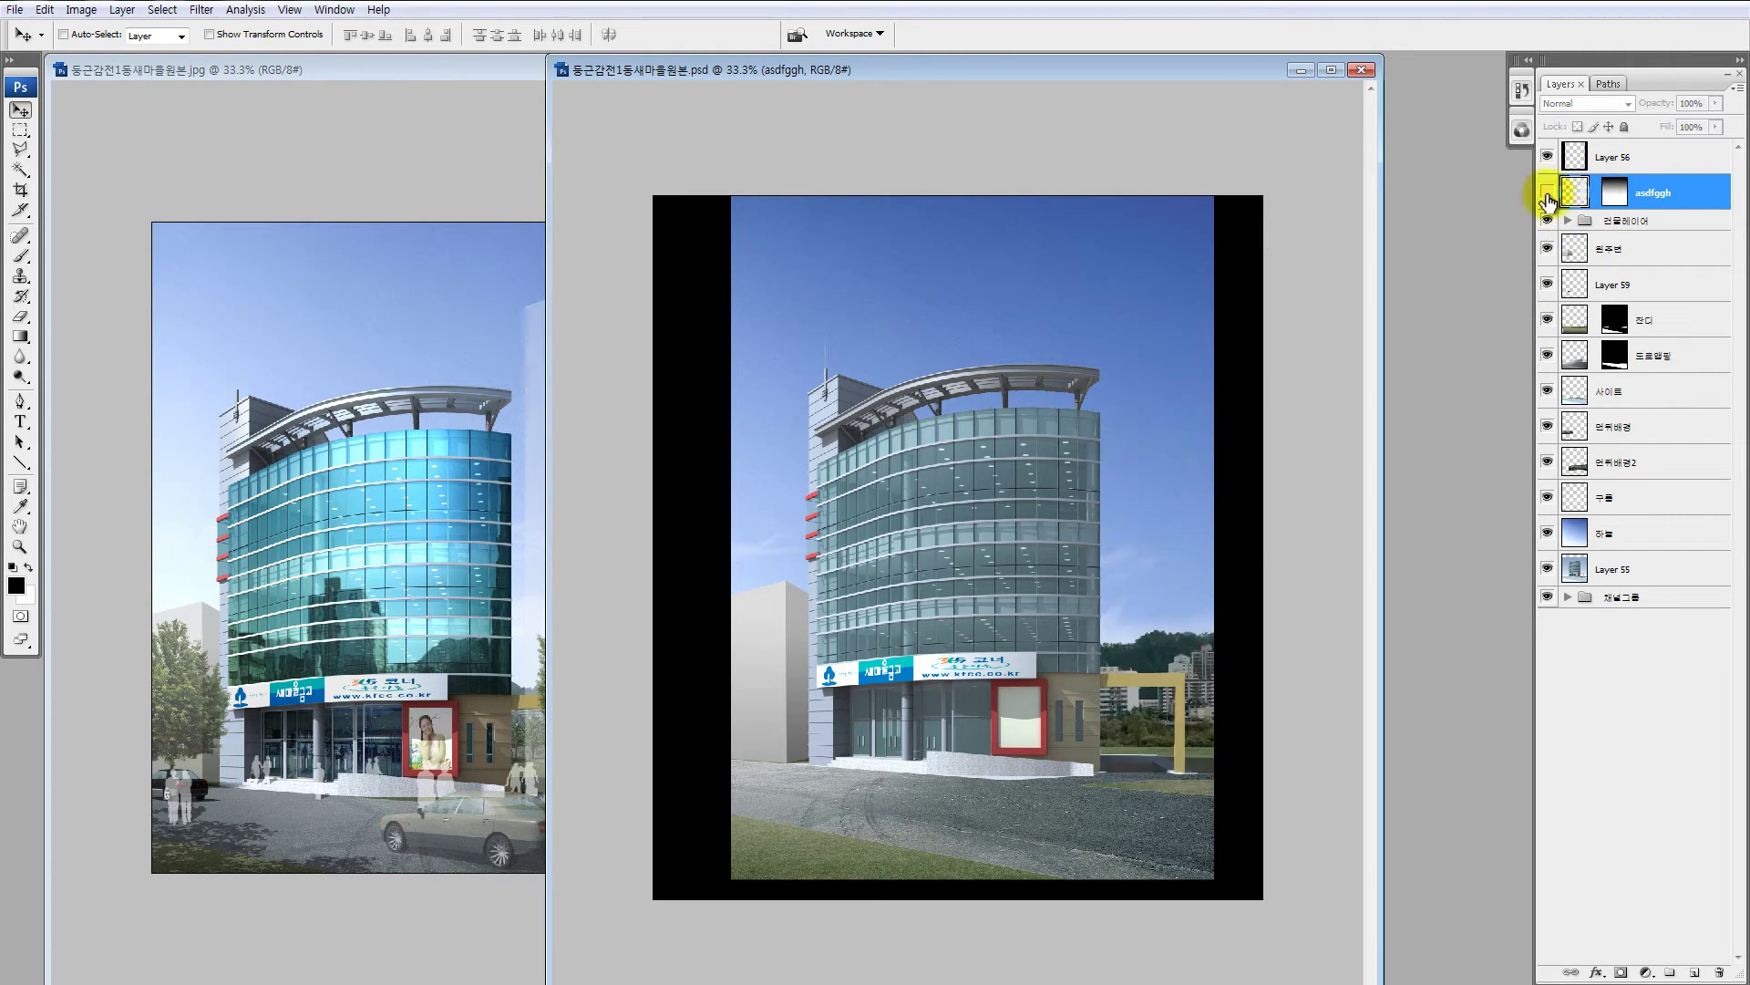
{"action": "left_click", "coordinate": [1547, 192]}
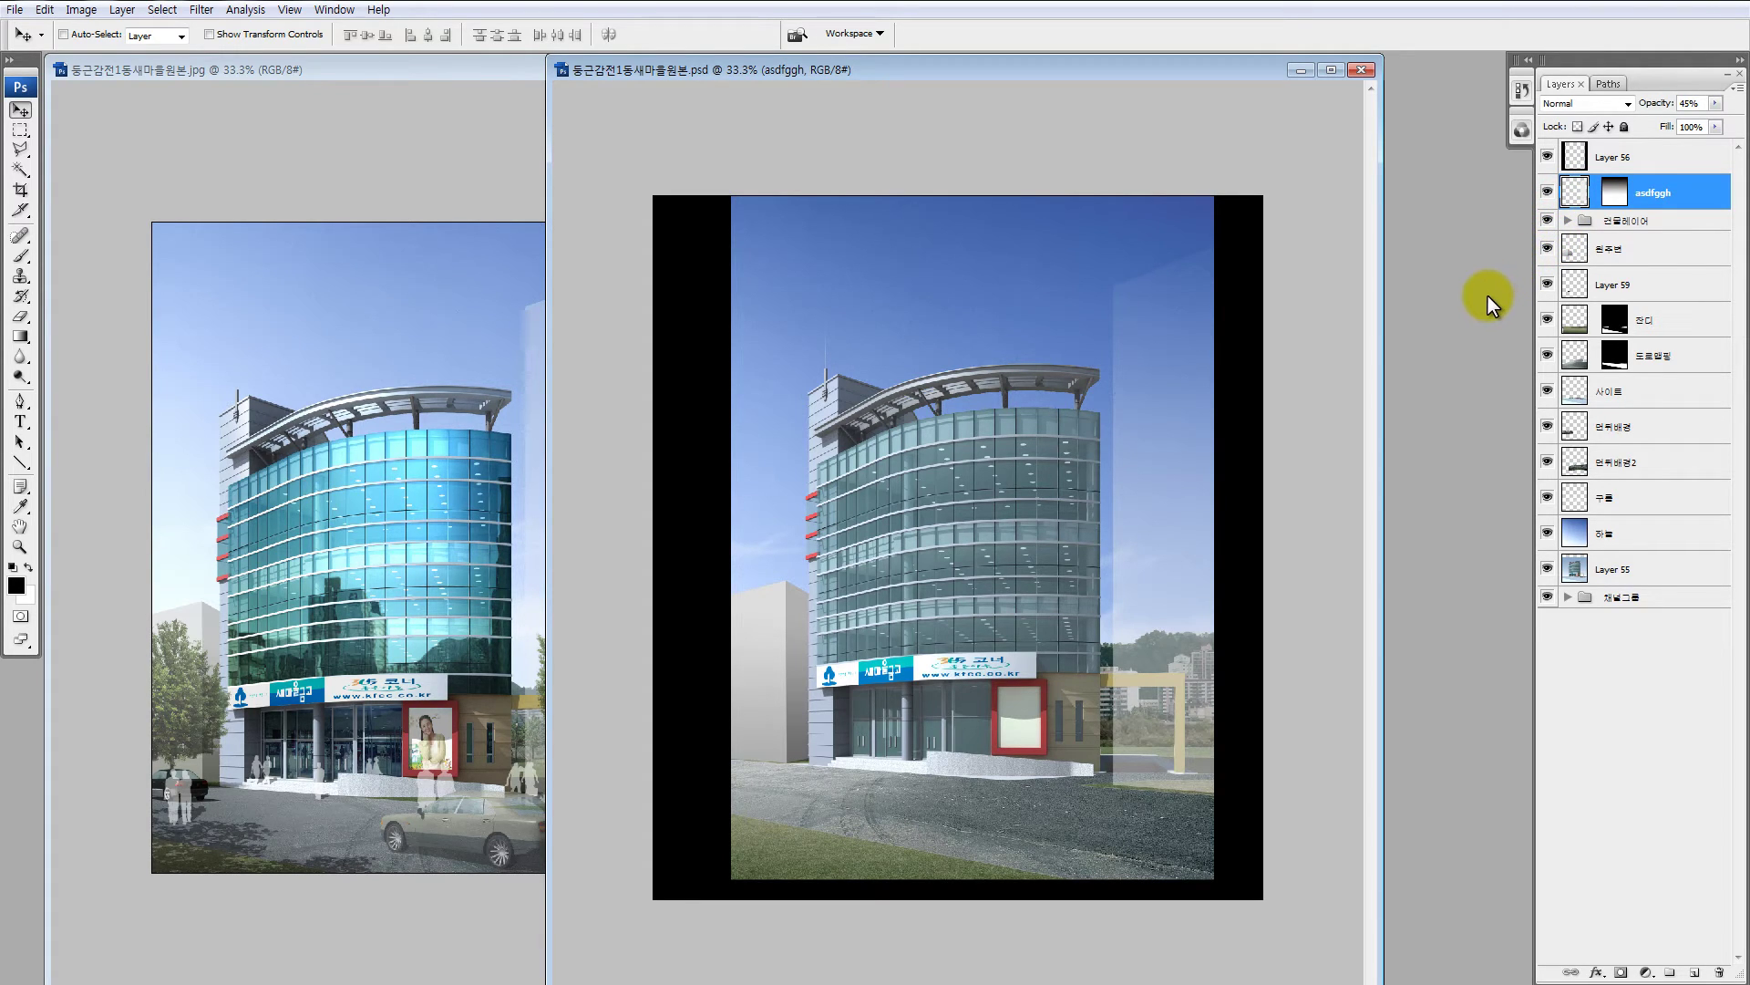
Step: Leave Quick Mask mode, select the left neighbouring building's layer, and hide and show it to identify its content
{"action": "key", "text": "q"}
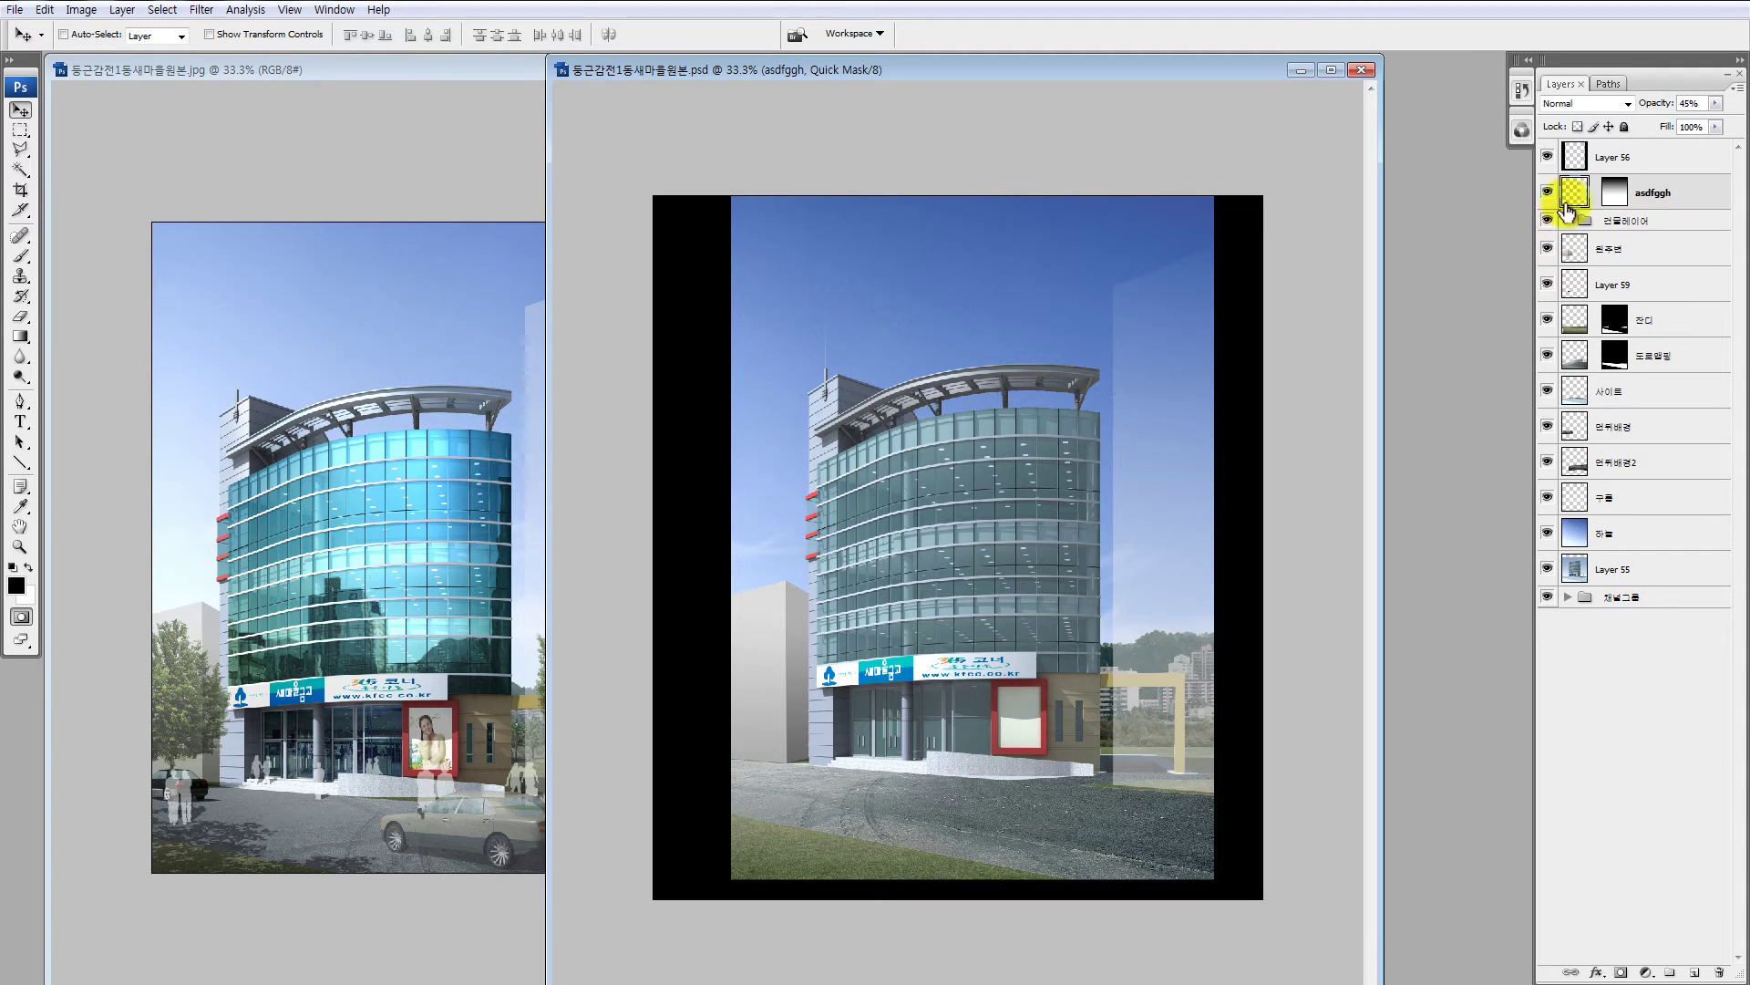
{"action": "left_click", "coordinate": [1676, 209]}
{"action": "left_click", "coordinate": [1659, 222]}
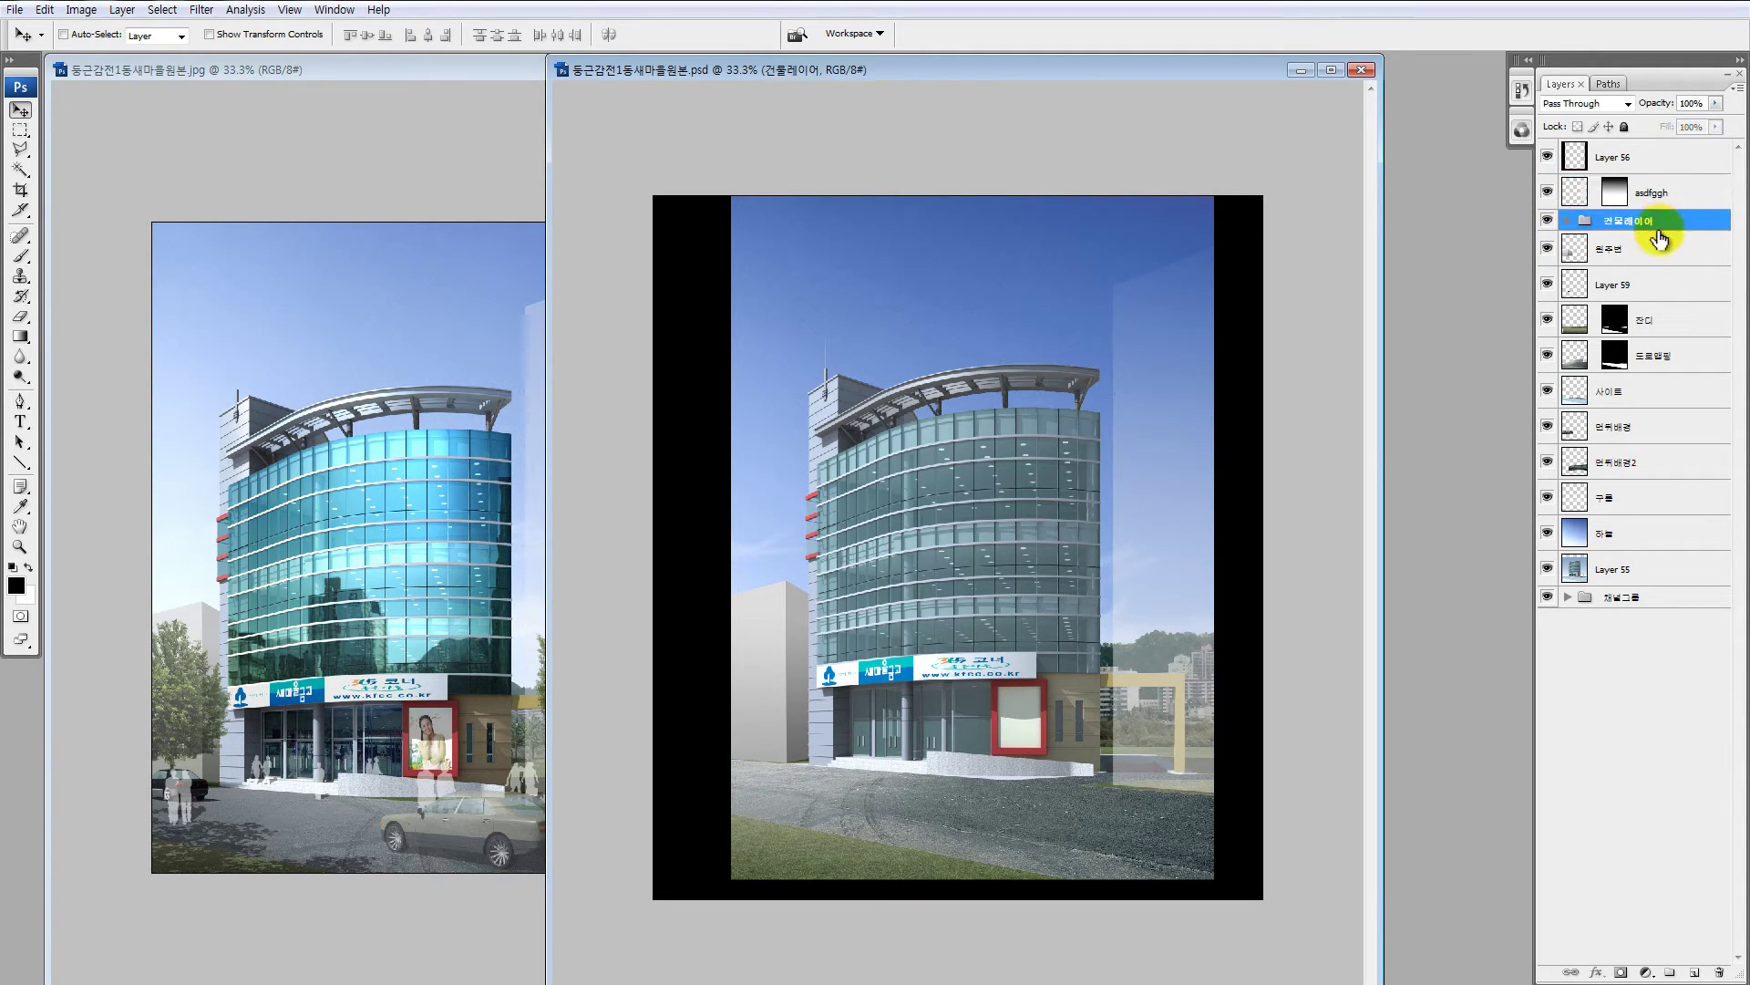
{"action": "left_click", "coordinate": [1654, 250]}
{"action": "left_click", "coordinate": [1547, 250]}
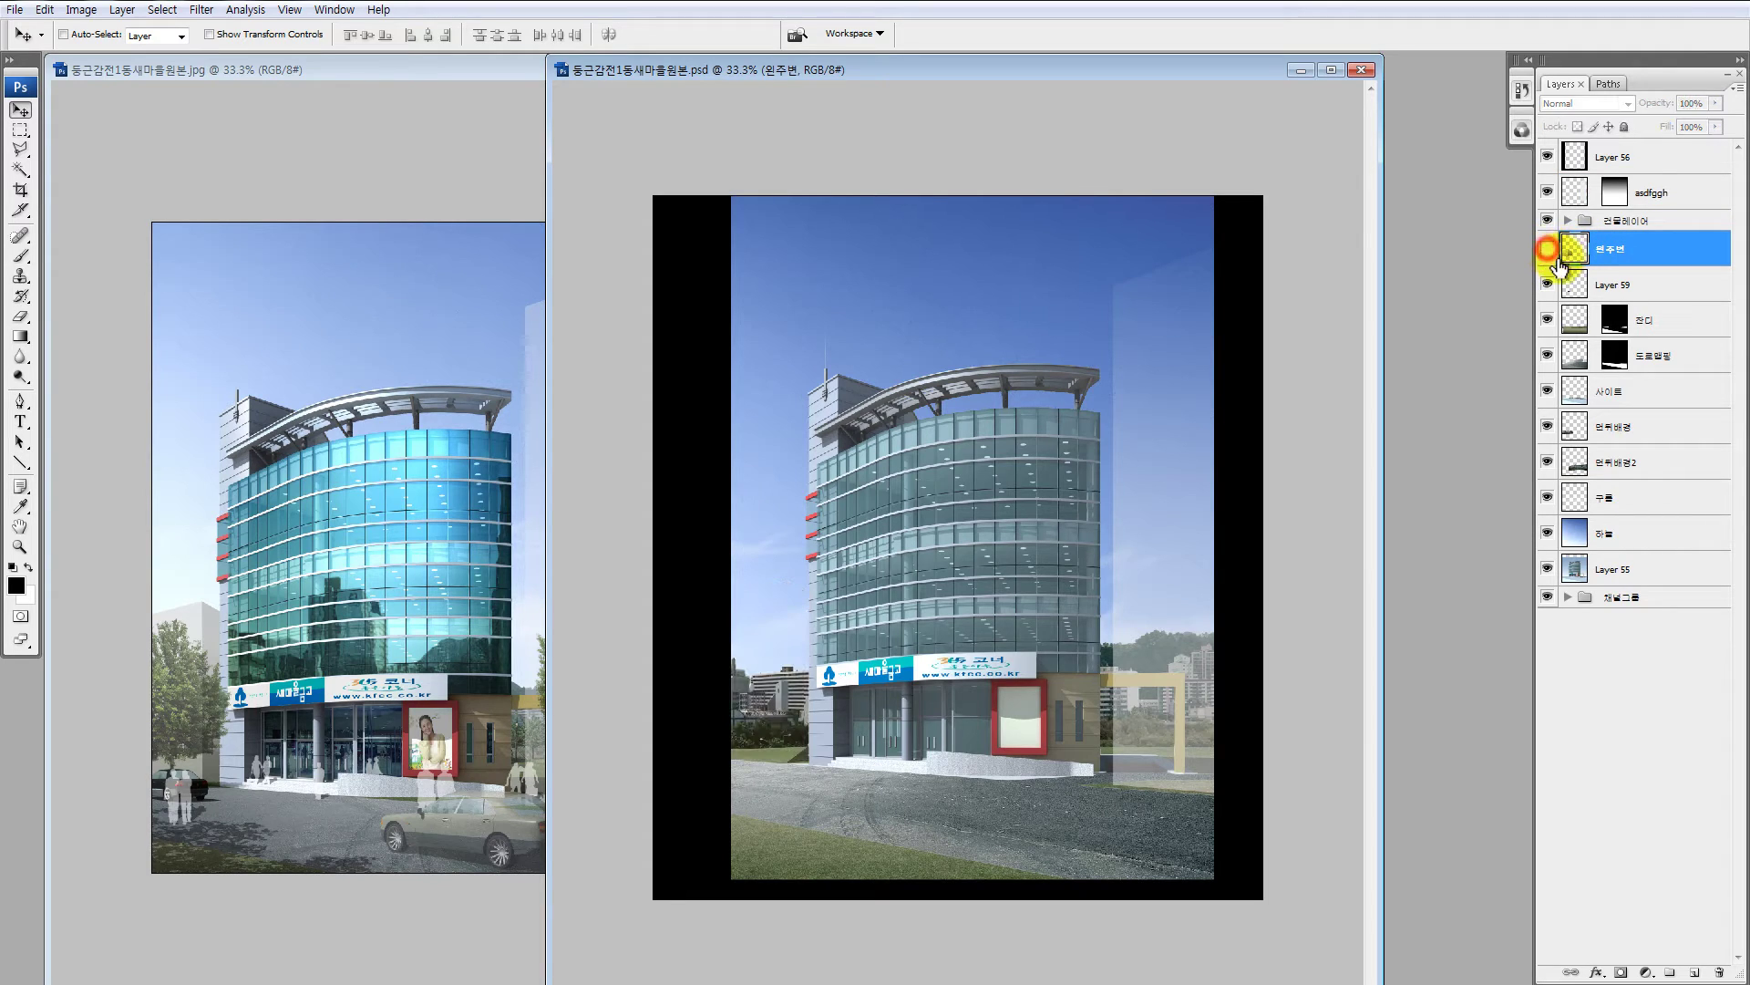
{"action": "left_click", "coordinate": [1548, 249]}
Step: Enter Quick Mask mode, try rectangular marquee selections around the left neighbouring building and main facade, and deselect
{"action": "key", "text": "q"}
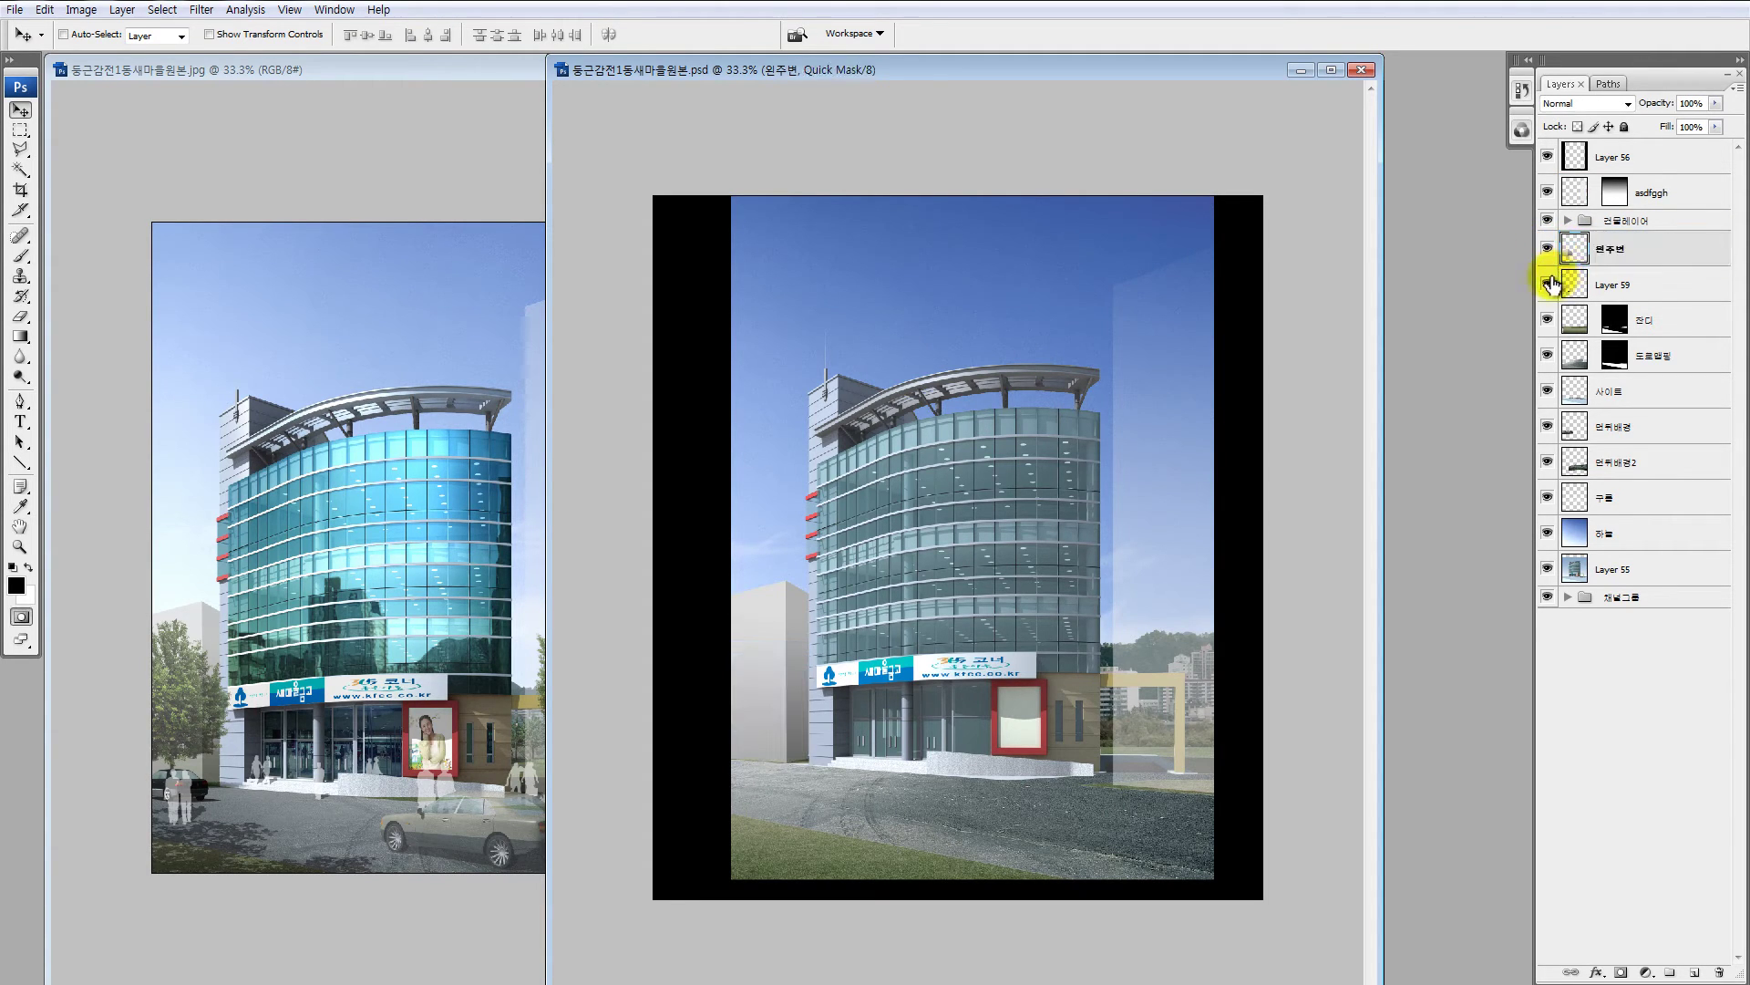
{"action": "key", "text": "m"}
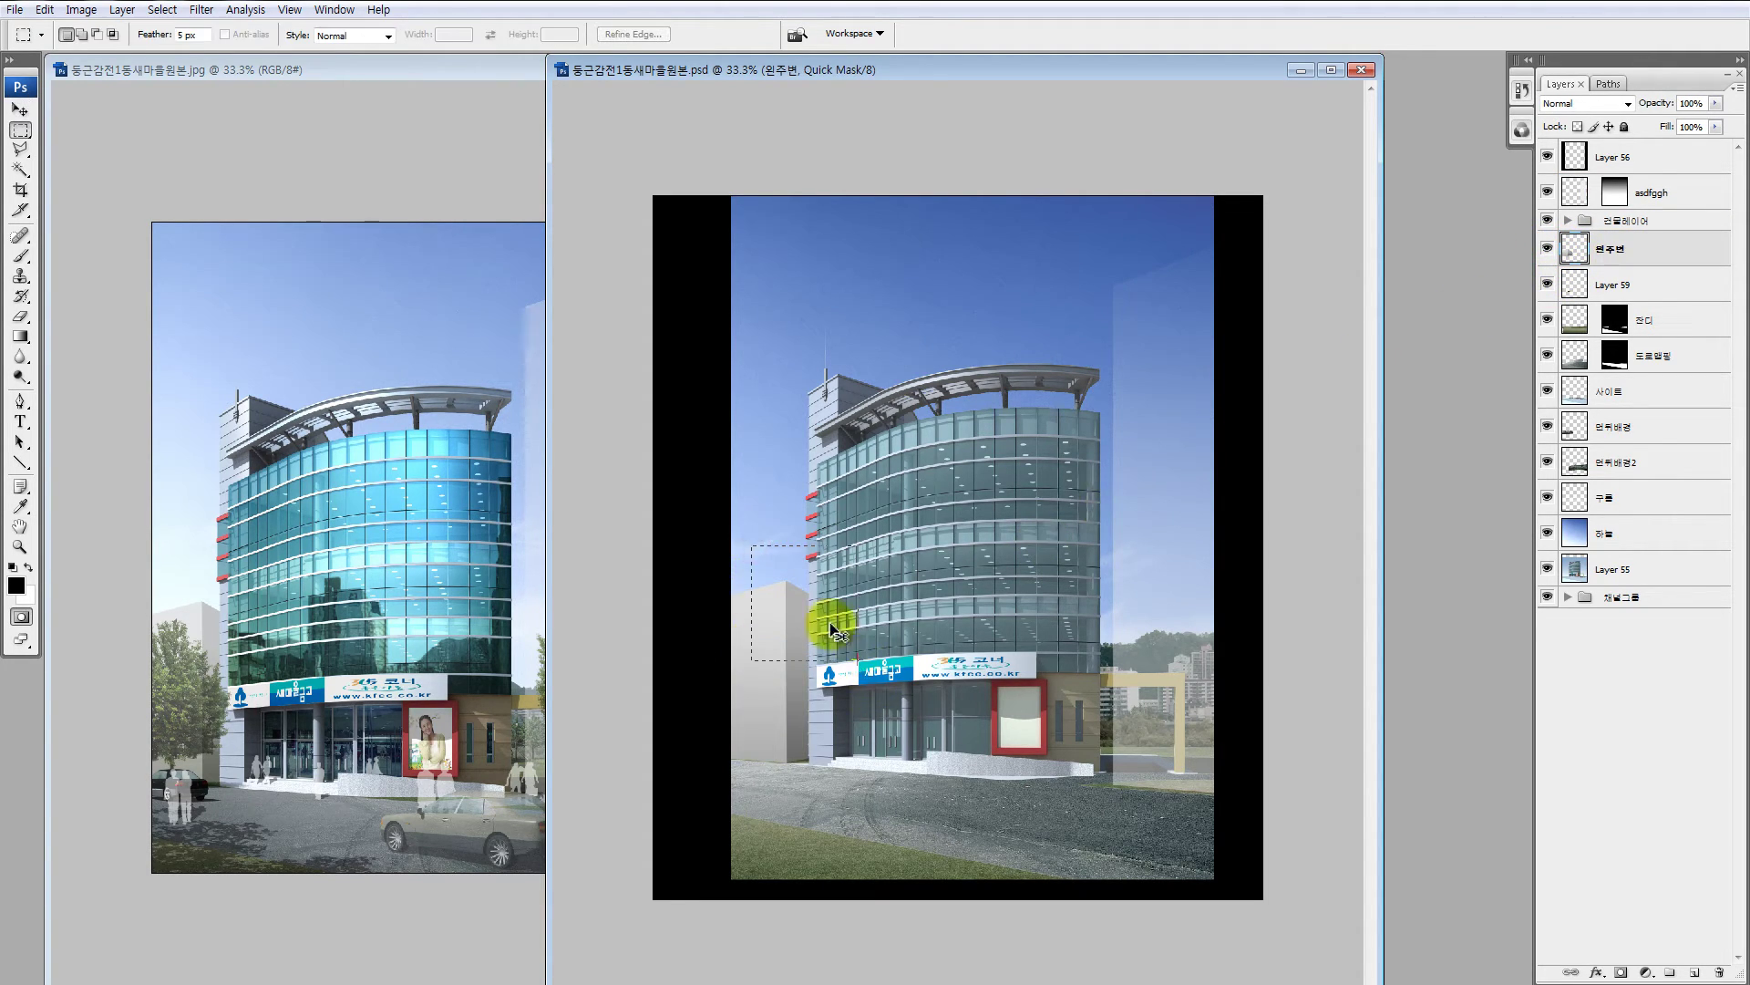
{"action": "left_click_drag", "start_coordinate": [822, 431], "coordinate": [944, 570]}
{"action": "key", "text": "ctrl+d"}
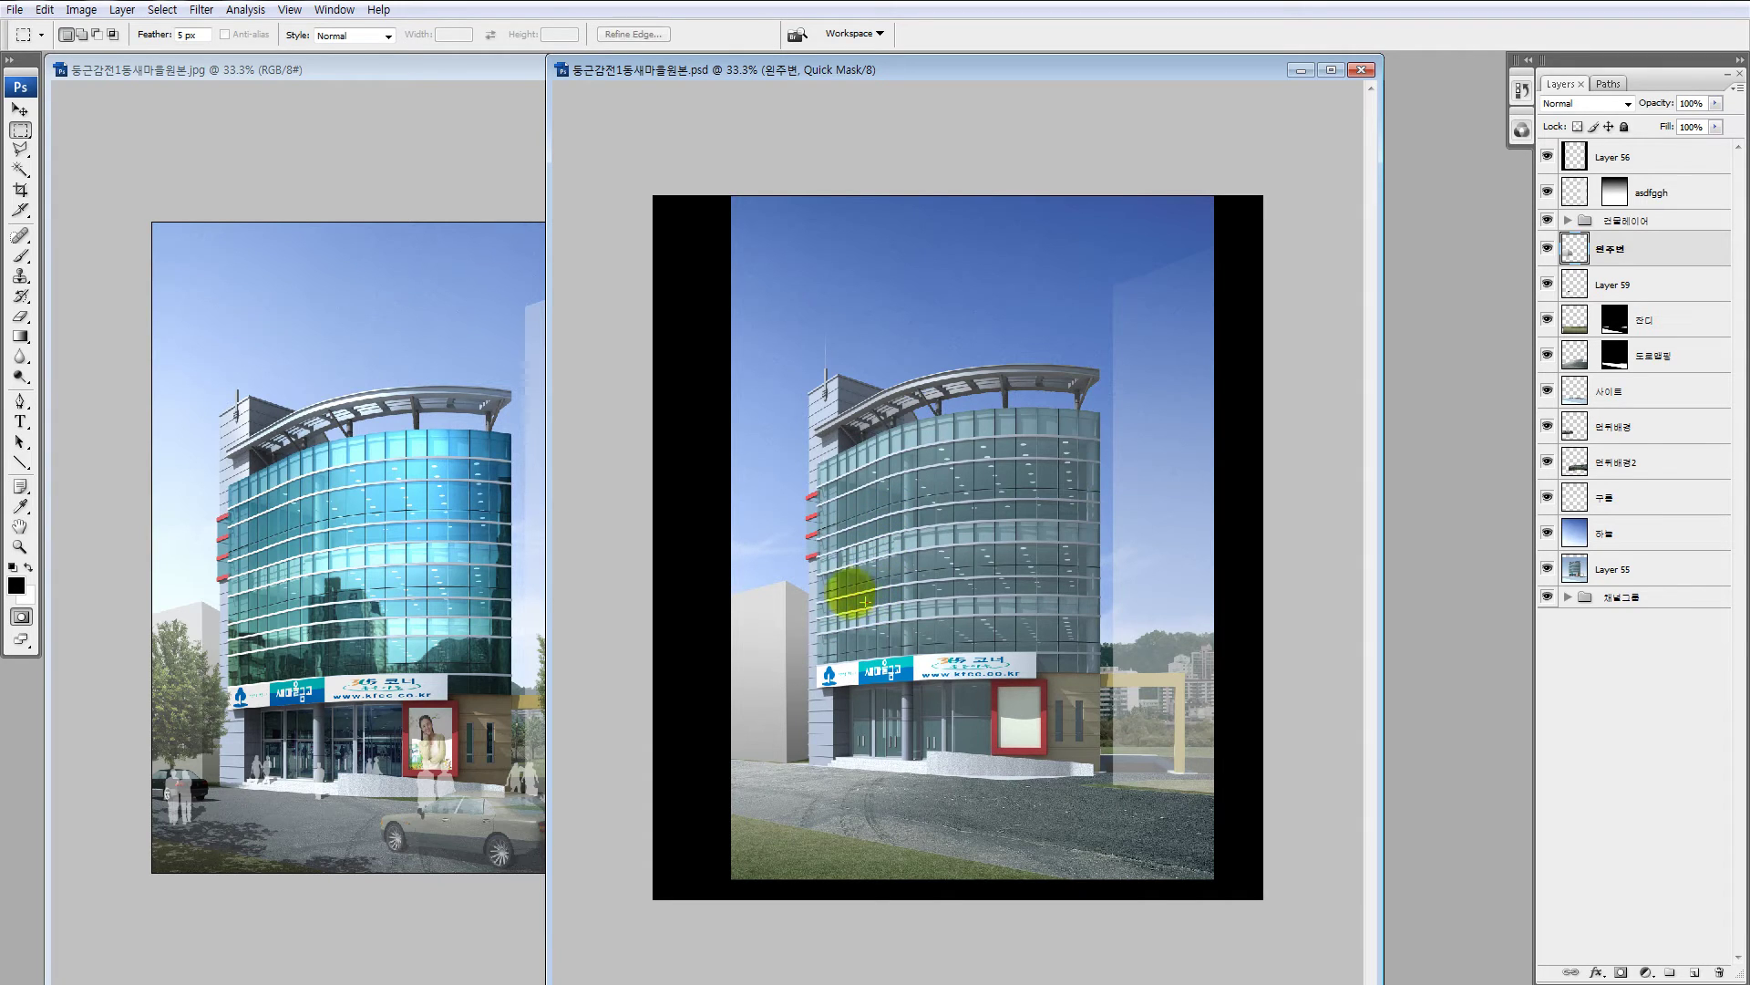
Step: Try painting the Quick Mask over the left neighbouring building and main facade, first at 29% and then at 100% brush opacity
{"action": "key", "text": "e"}
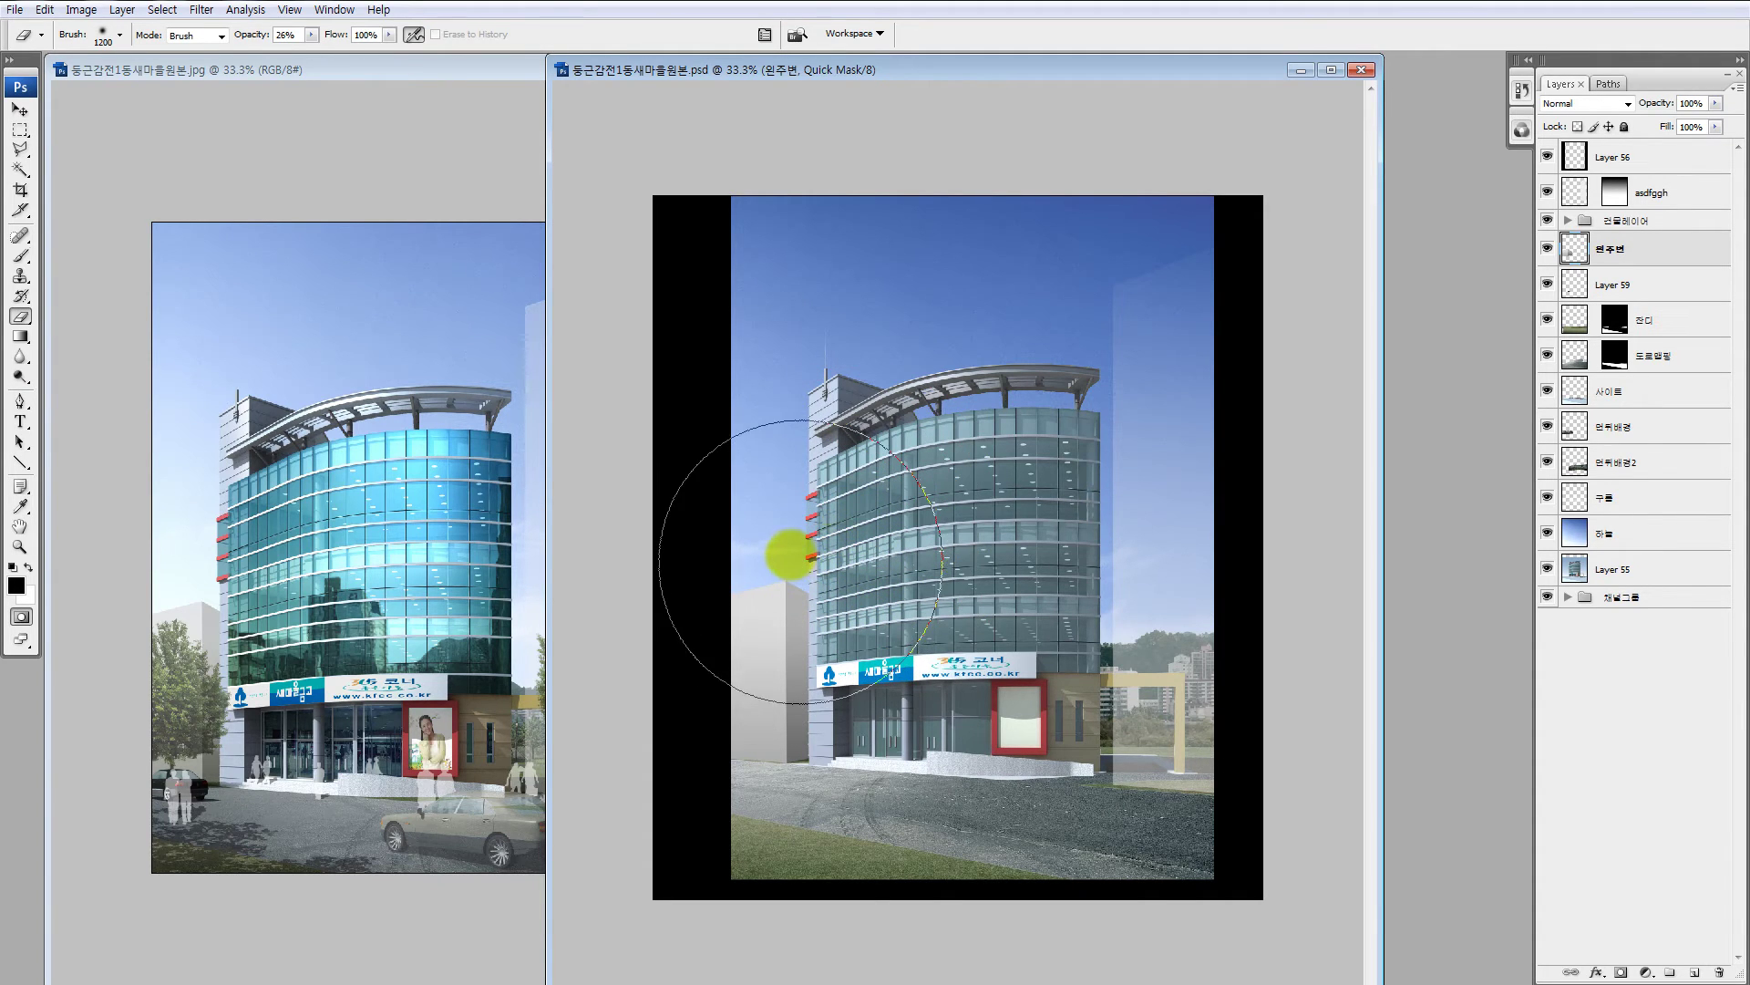
{"action": "key", "text": "b"}
{"action": "mouse_move", "coordinate": [750, 555]}
{"action": "left_mouse_down"}
{"action": "mouse_move", "coordinate": [813, 589]}
{"action": "mouse_move", "coordinate": [782, 536]}
{"action": "mouse_move", "coordinate": [838, 550]}
{"action": "mouse_move", "coordinate": [809, 567]}
{"action": "mouse_move", "coordinate": [879, 509]}
{"action": "mouse_move", "coordinate": [852, 547]}
{"action": "left_mouse_up"}
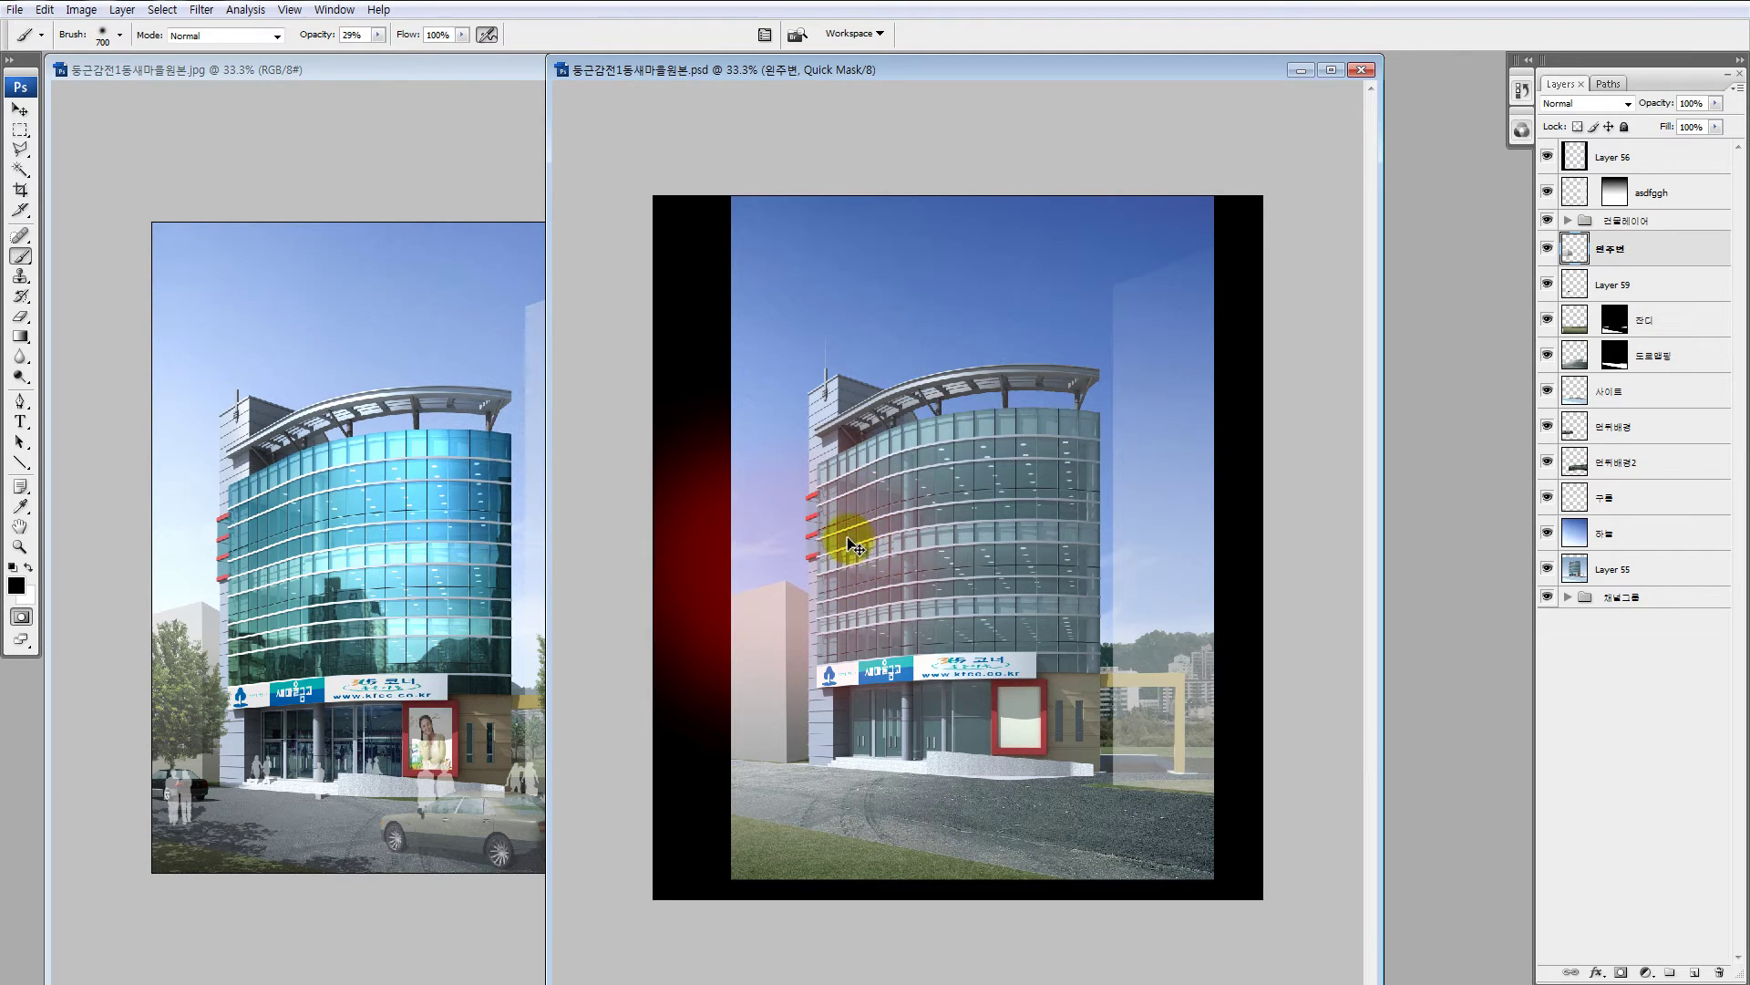
{"action": "key", "text": "q"}
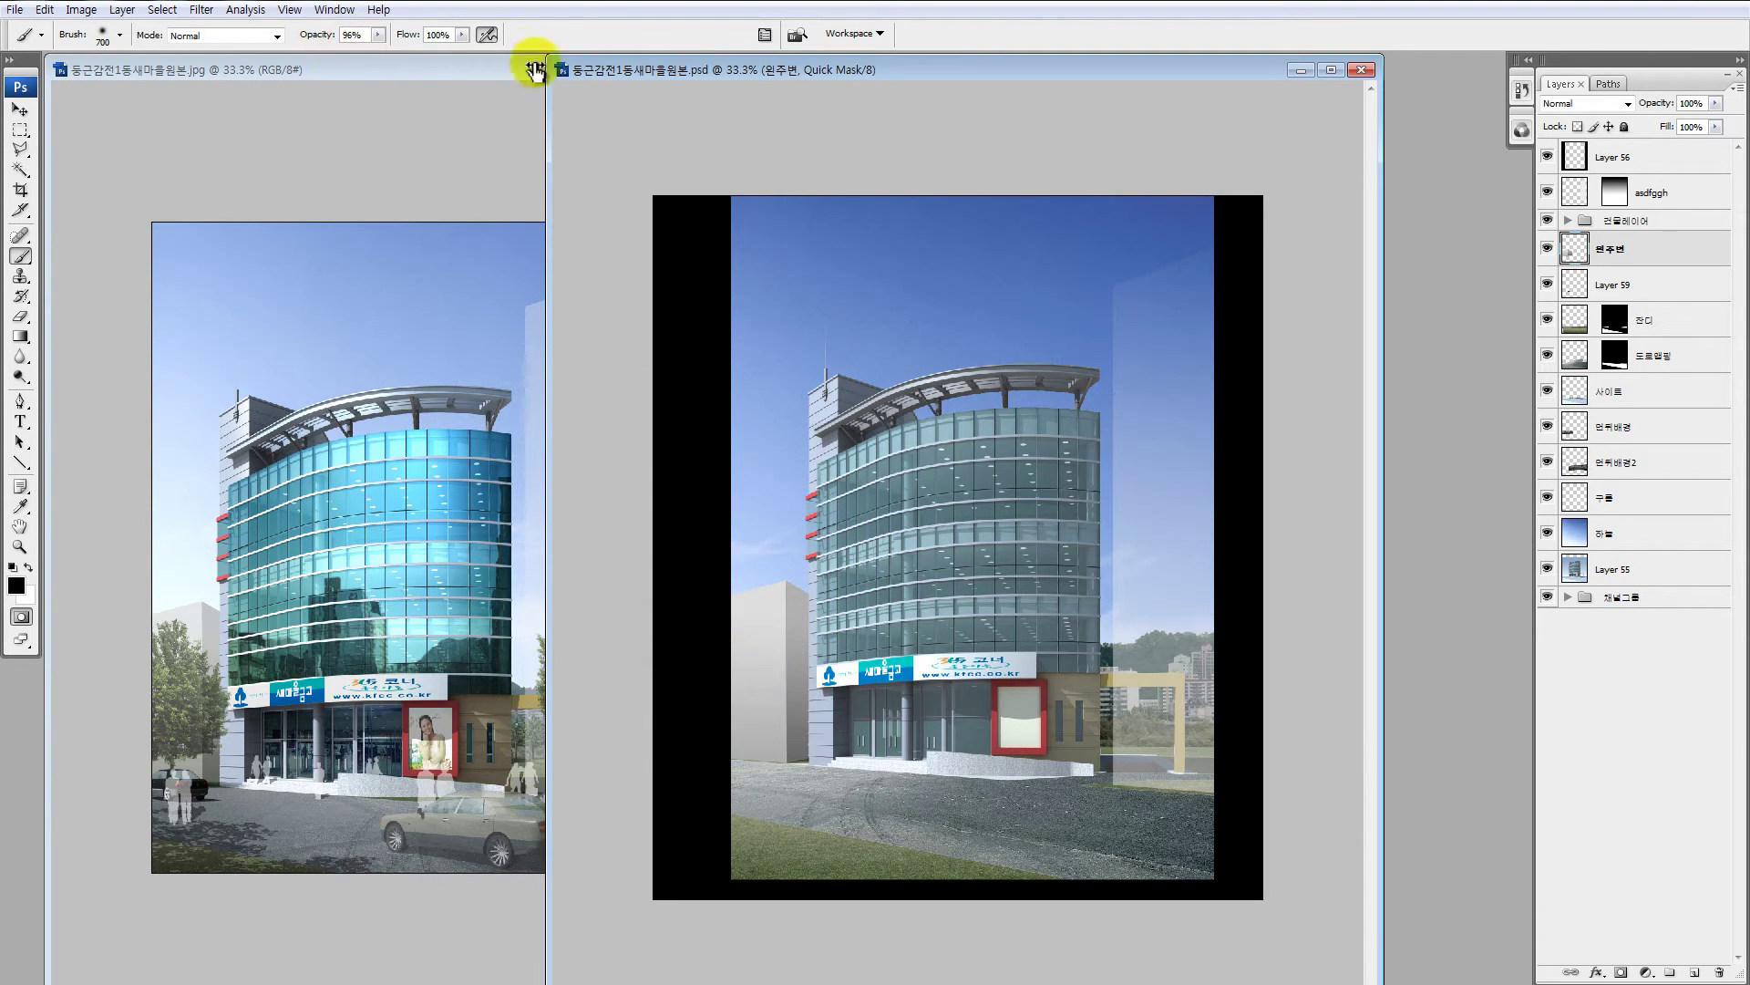
{"action": "key", "text": "0"}
{"action": "left_click_drag", "start_coordinate": [808, 516], "coordinate": [811, 566]}
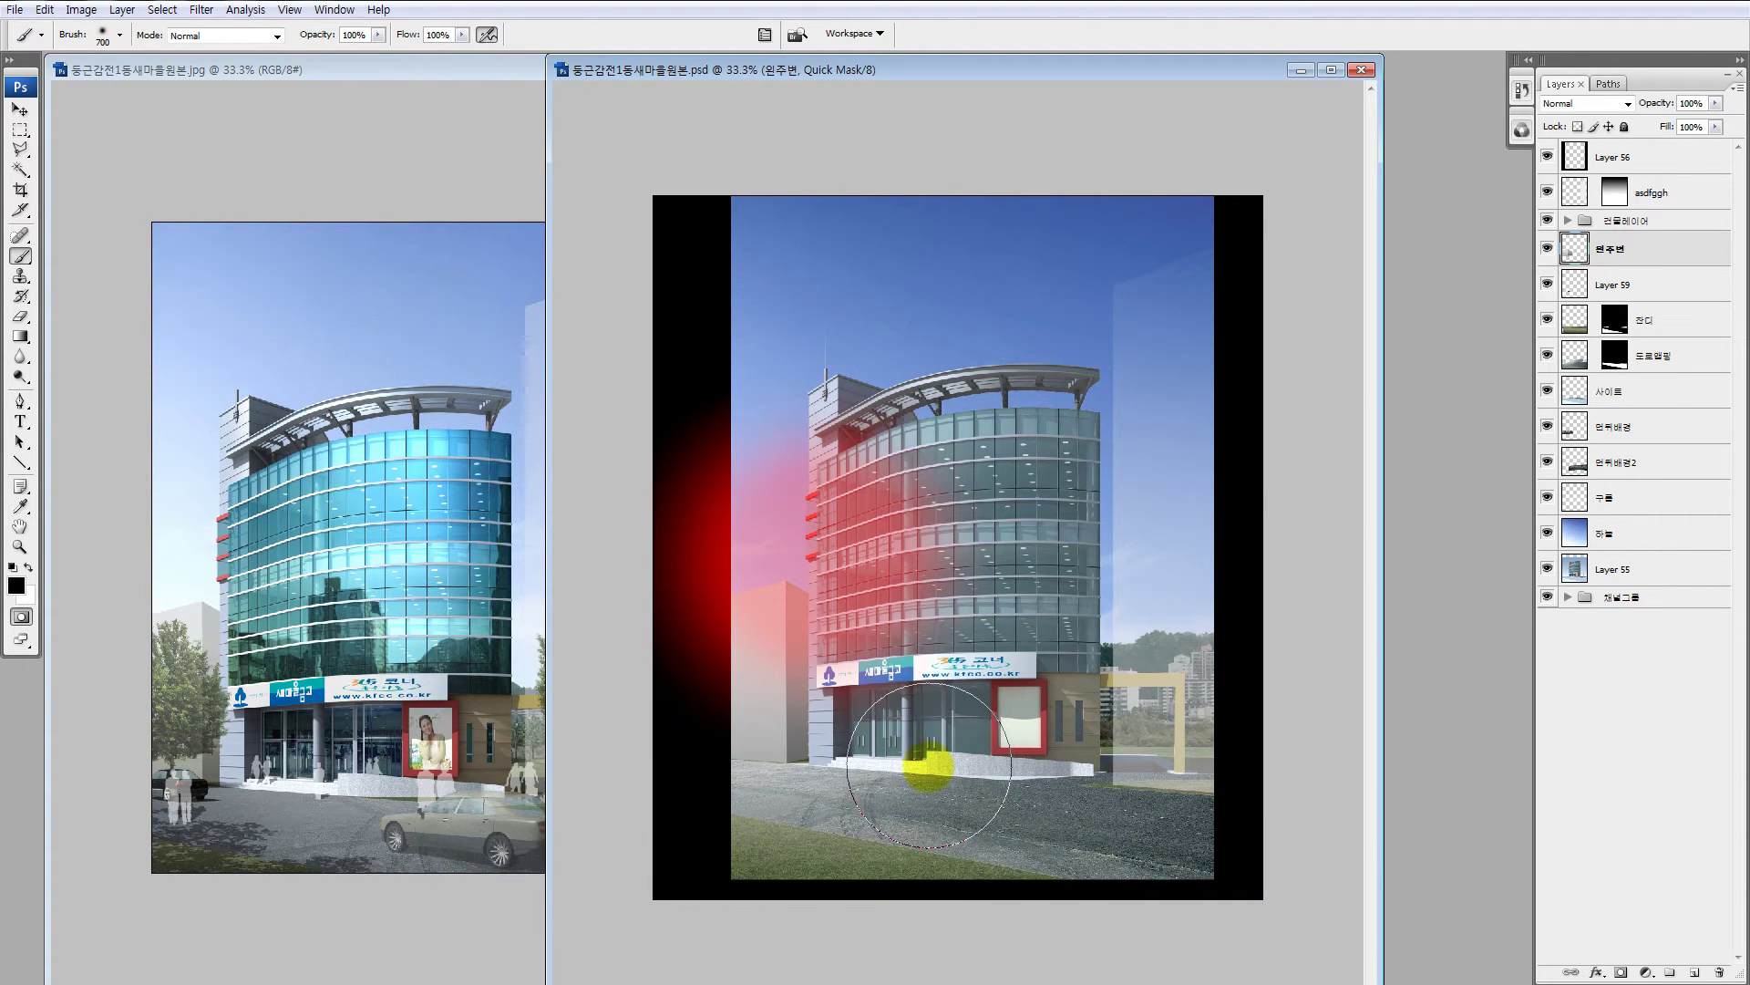
Step: Exit Quick Mask mode, switch to the Polygonal Lasso, and show only the left neighbouring building's layer
{"action": "key", "text": "q"}
{"action": "key", "text": "l"}
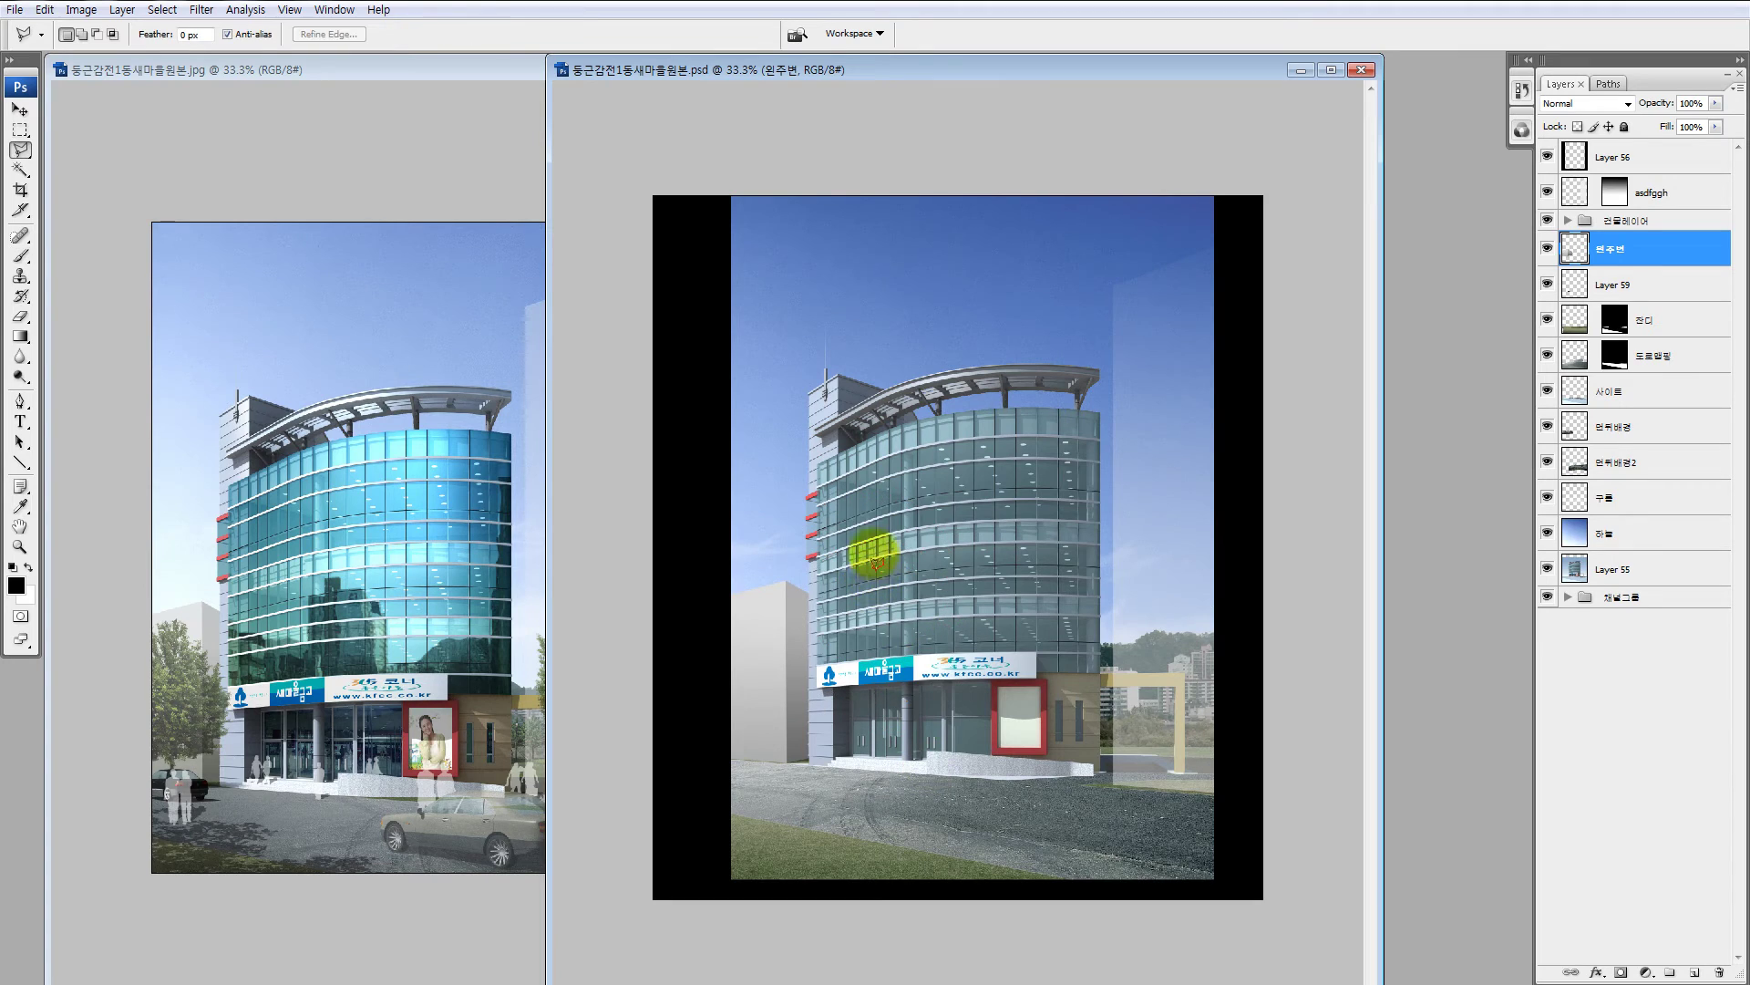
{"action": "left_click", "coordinate": [1547, 249], "text": "alt"}
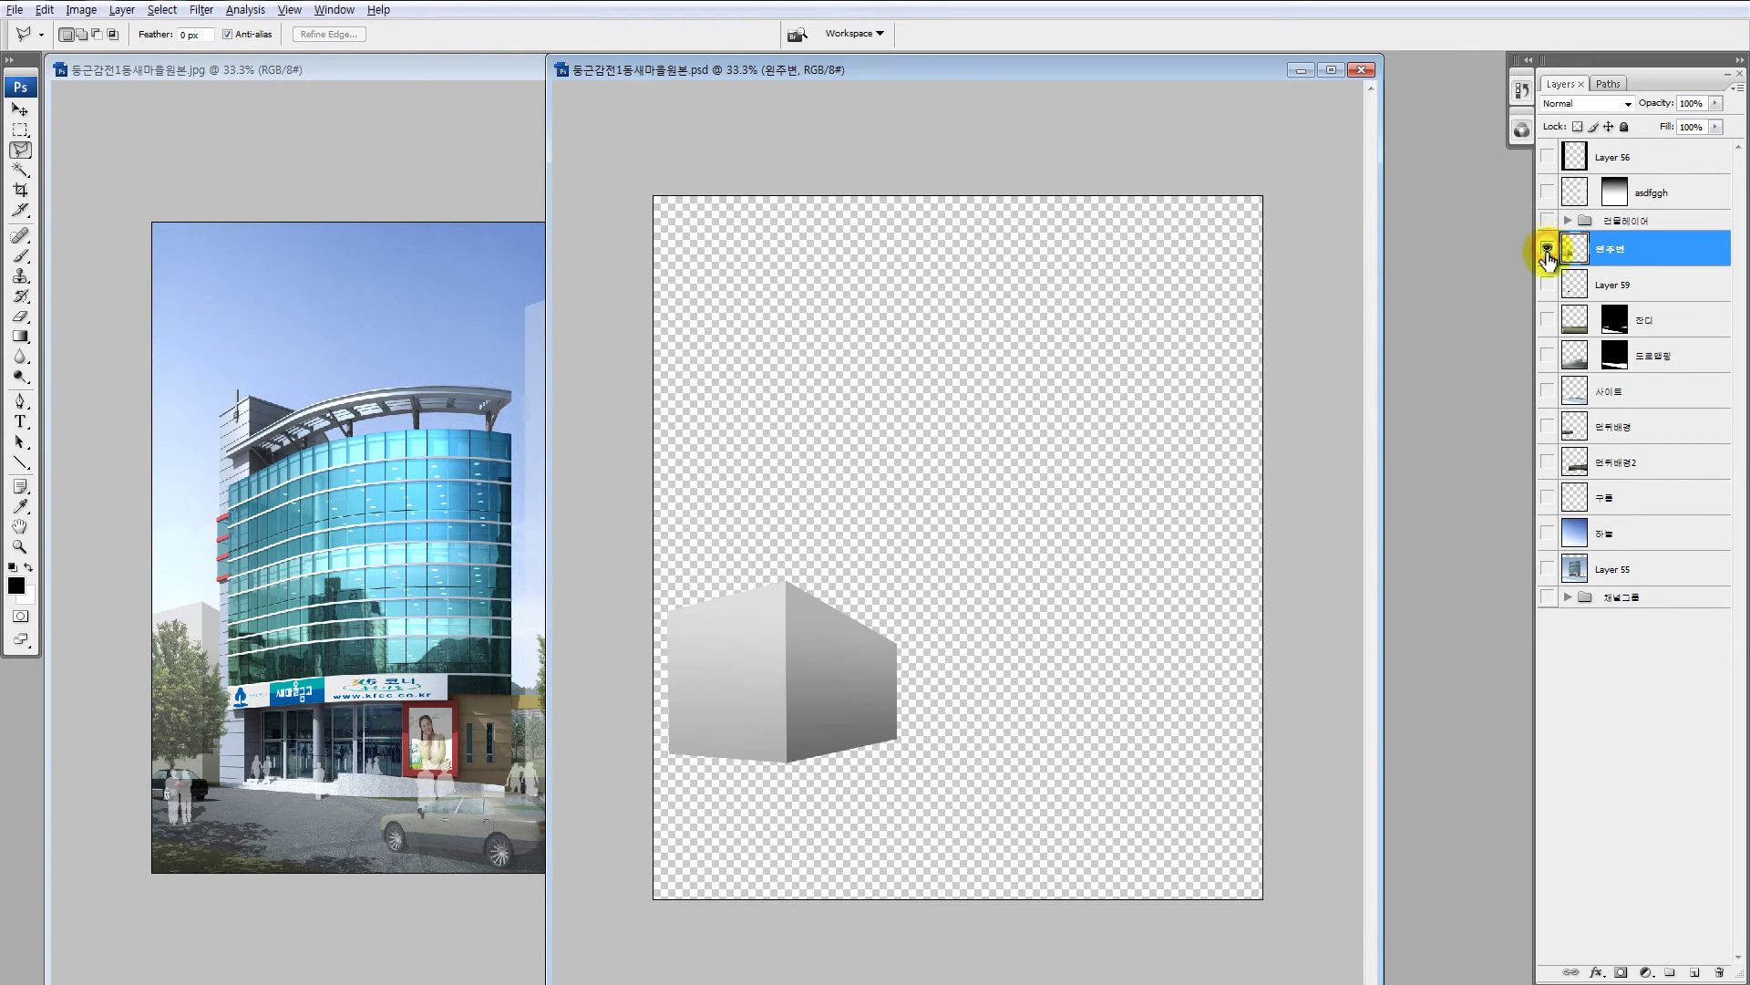
Step: Alternate between isolating the left neighbouring building's layer and showing everything, ending with all layers visible
{"action": "left_click", "coordinate": [1547, 248], "text": "alt"}
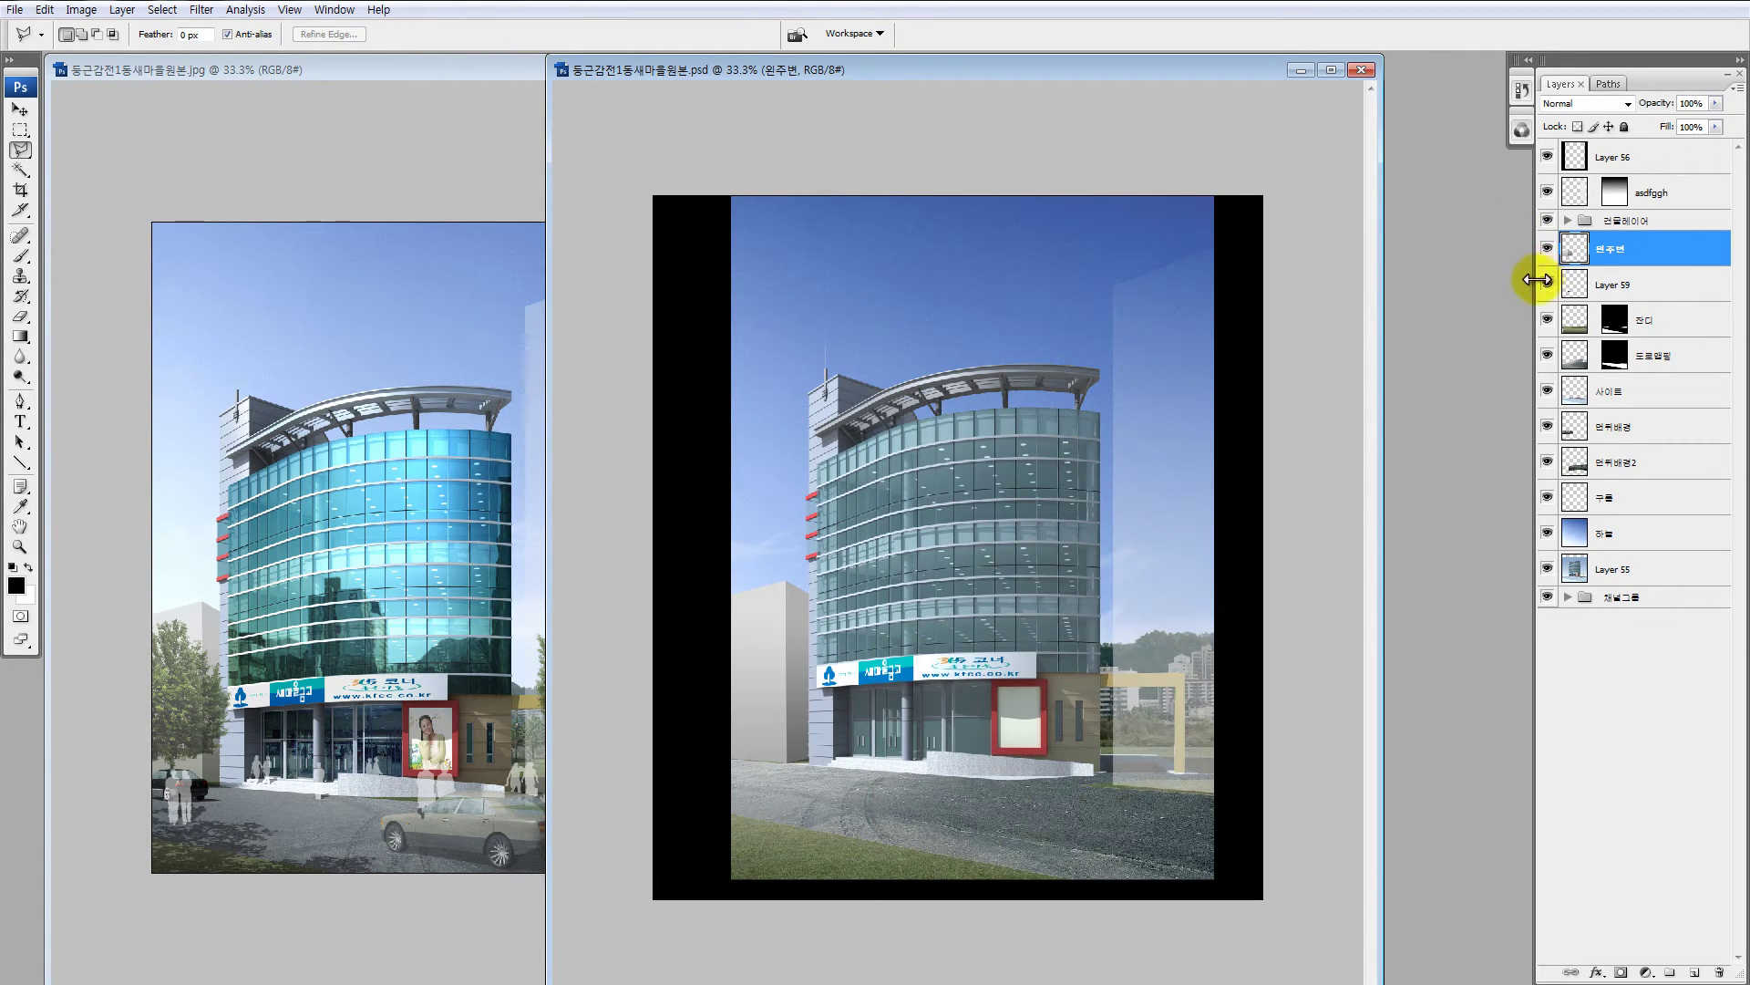
{"action": "left_click", "coordinate": [1547, 249], "text": "alt"}
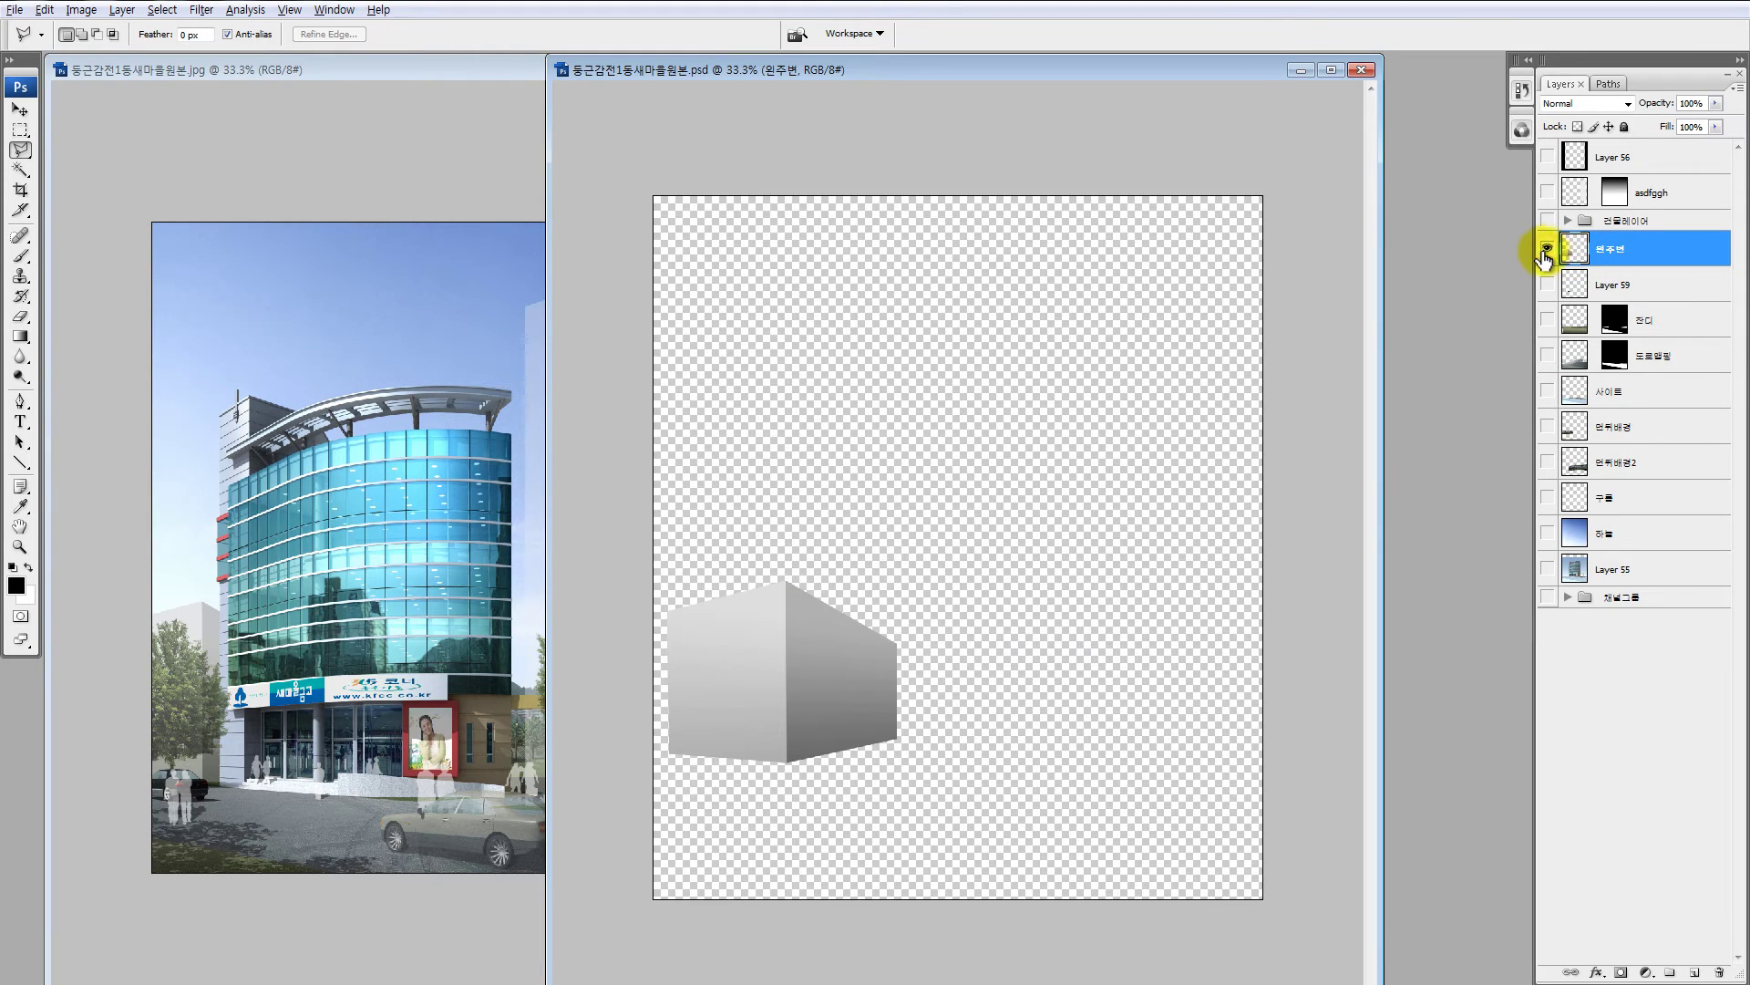
{"action": "left_click", "coordinate": [1547, 249], "text": "alt"}
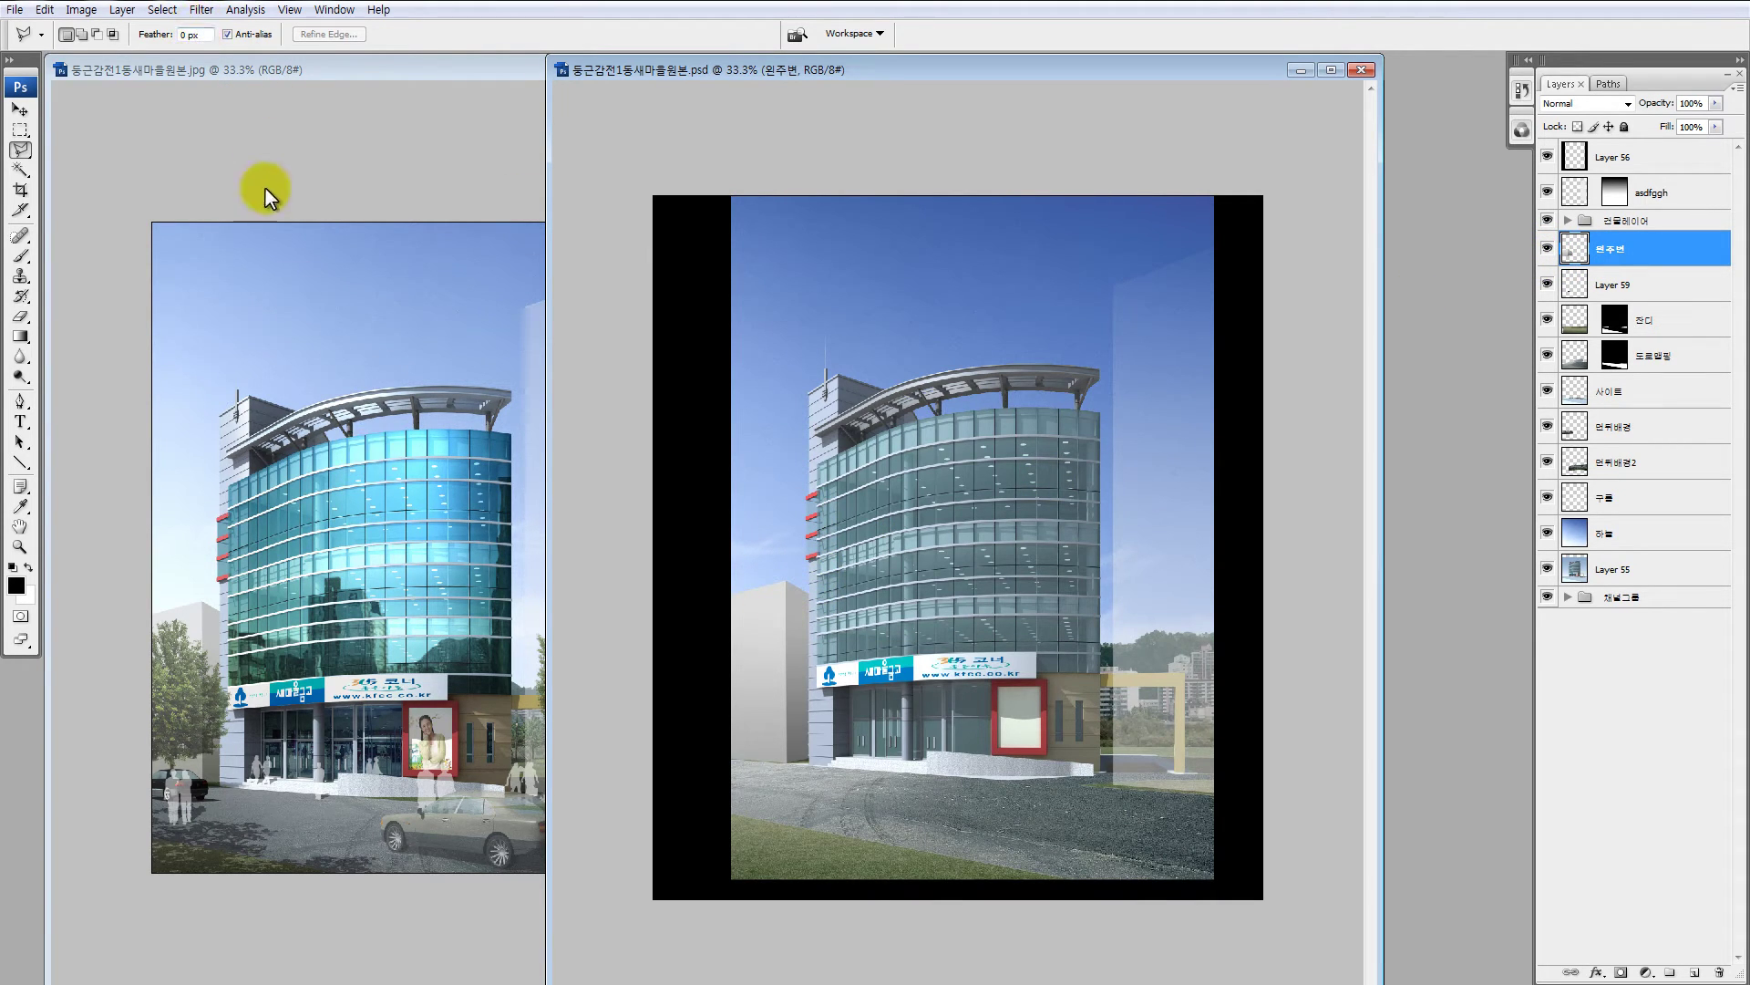
Step: Try moving the top part of the left neighbouring building with a 0 px feather polygonal selection, check its edge, undo the move and deselect
{"action": "left_click", "coordinate": [159, 36]}
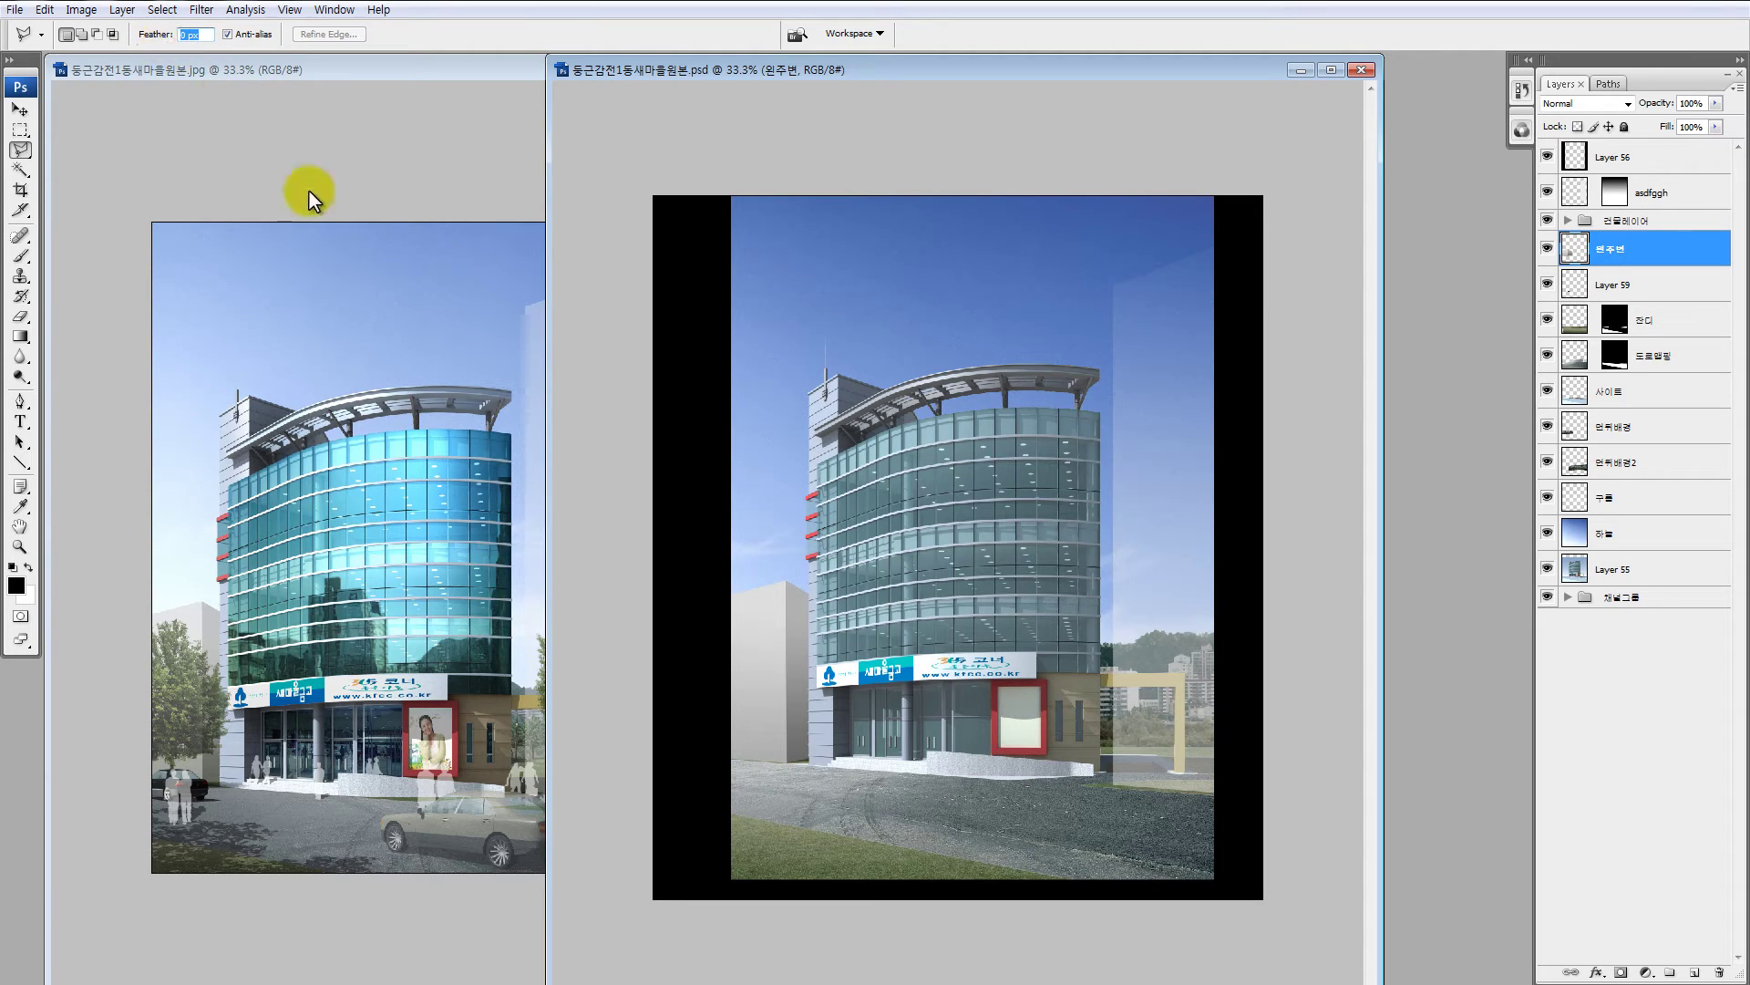
{"action": "left_click", "coordinate": [880, 324]}
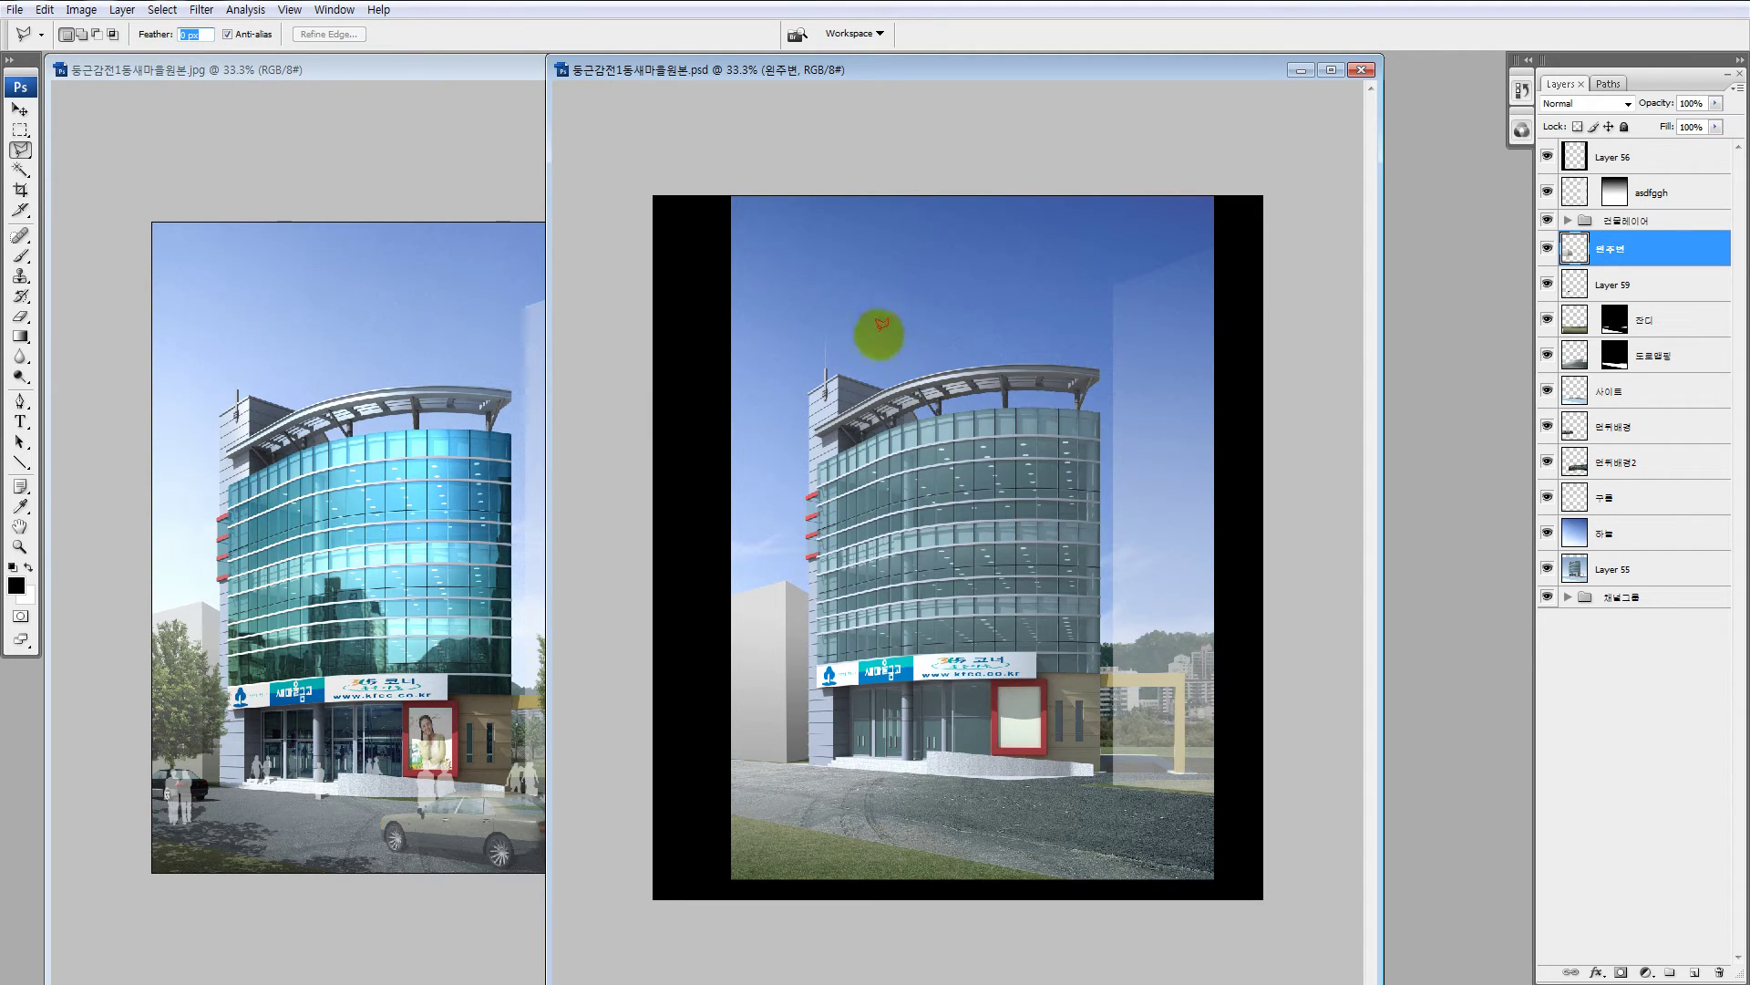
{"action": "left_click", "coordinate": [784, 460]}
{"action": "left_click", "coordinate": [657, 537]}
{"action": "left_click", "coordinate": [641, 630]}
{"action": "left_click", "coordinate": [903, 626]}
{"action": "double_click", "coordinate": [932, 550]}
{"action": "left_click_drag", "start_coordinate": [807, 586], "coordinate": [840, 462]}
{"action": "left_click_drag", "start_coordinate": [732, 576], "coordinate": [815, 668]}
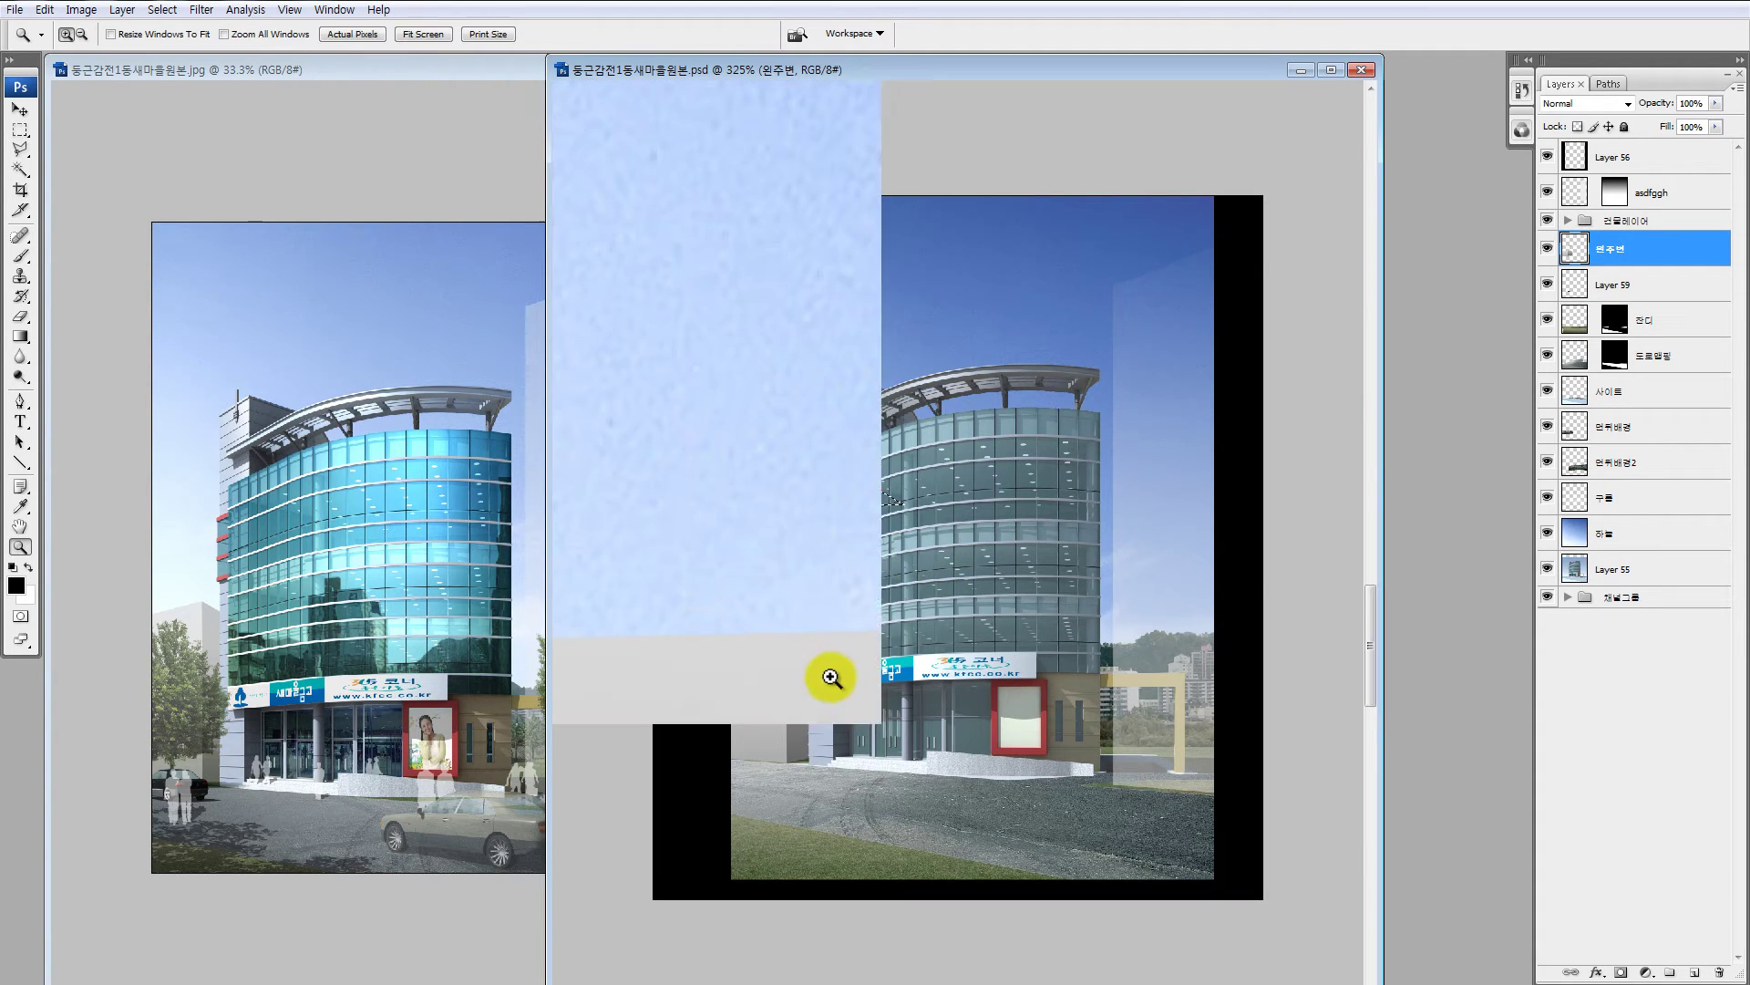
{"action": "key", "text": "ctrl+z"}
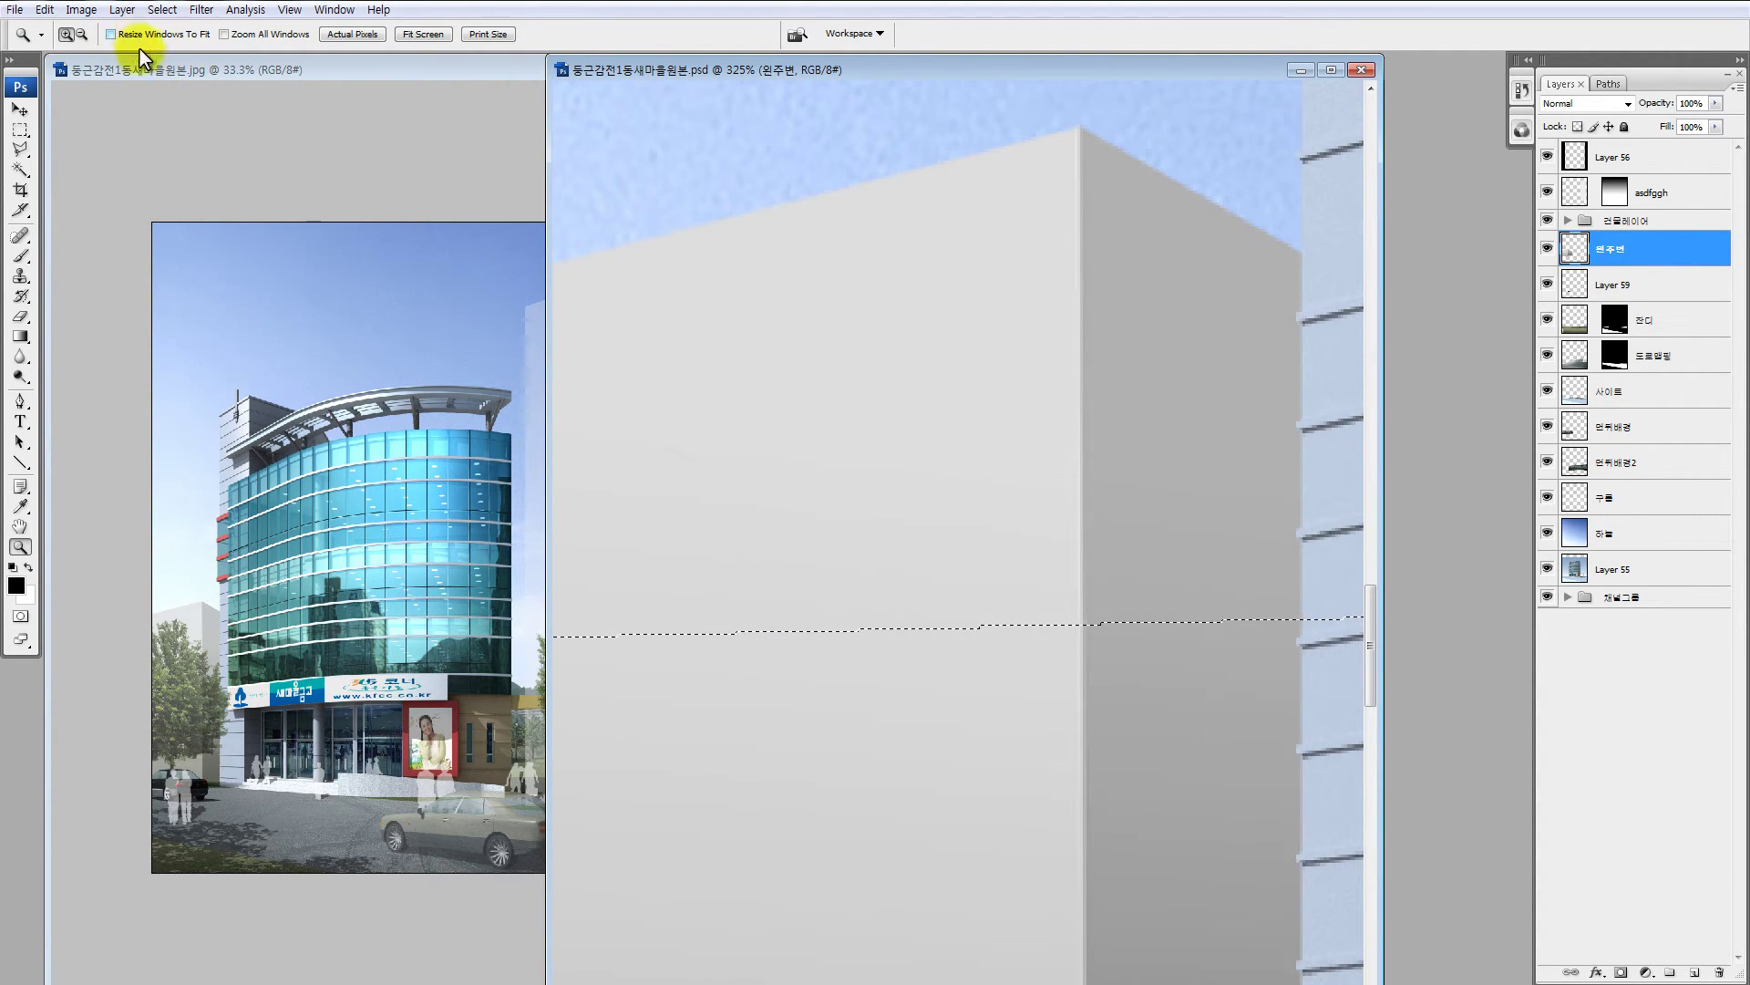
{"action": "key", "text": "ctrl+d"}
Step: Try moving a piece of the left neighbouring building's top with a 1 px feather polygonal selection, inspect its edge up close, and deselect
{"action": "key", "text": "l"}
{"action": "left_click_drag", "start_coordinate": [203, 34], "coordinate": [174, 33]}
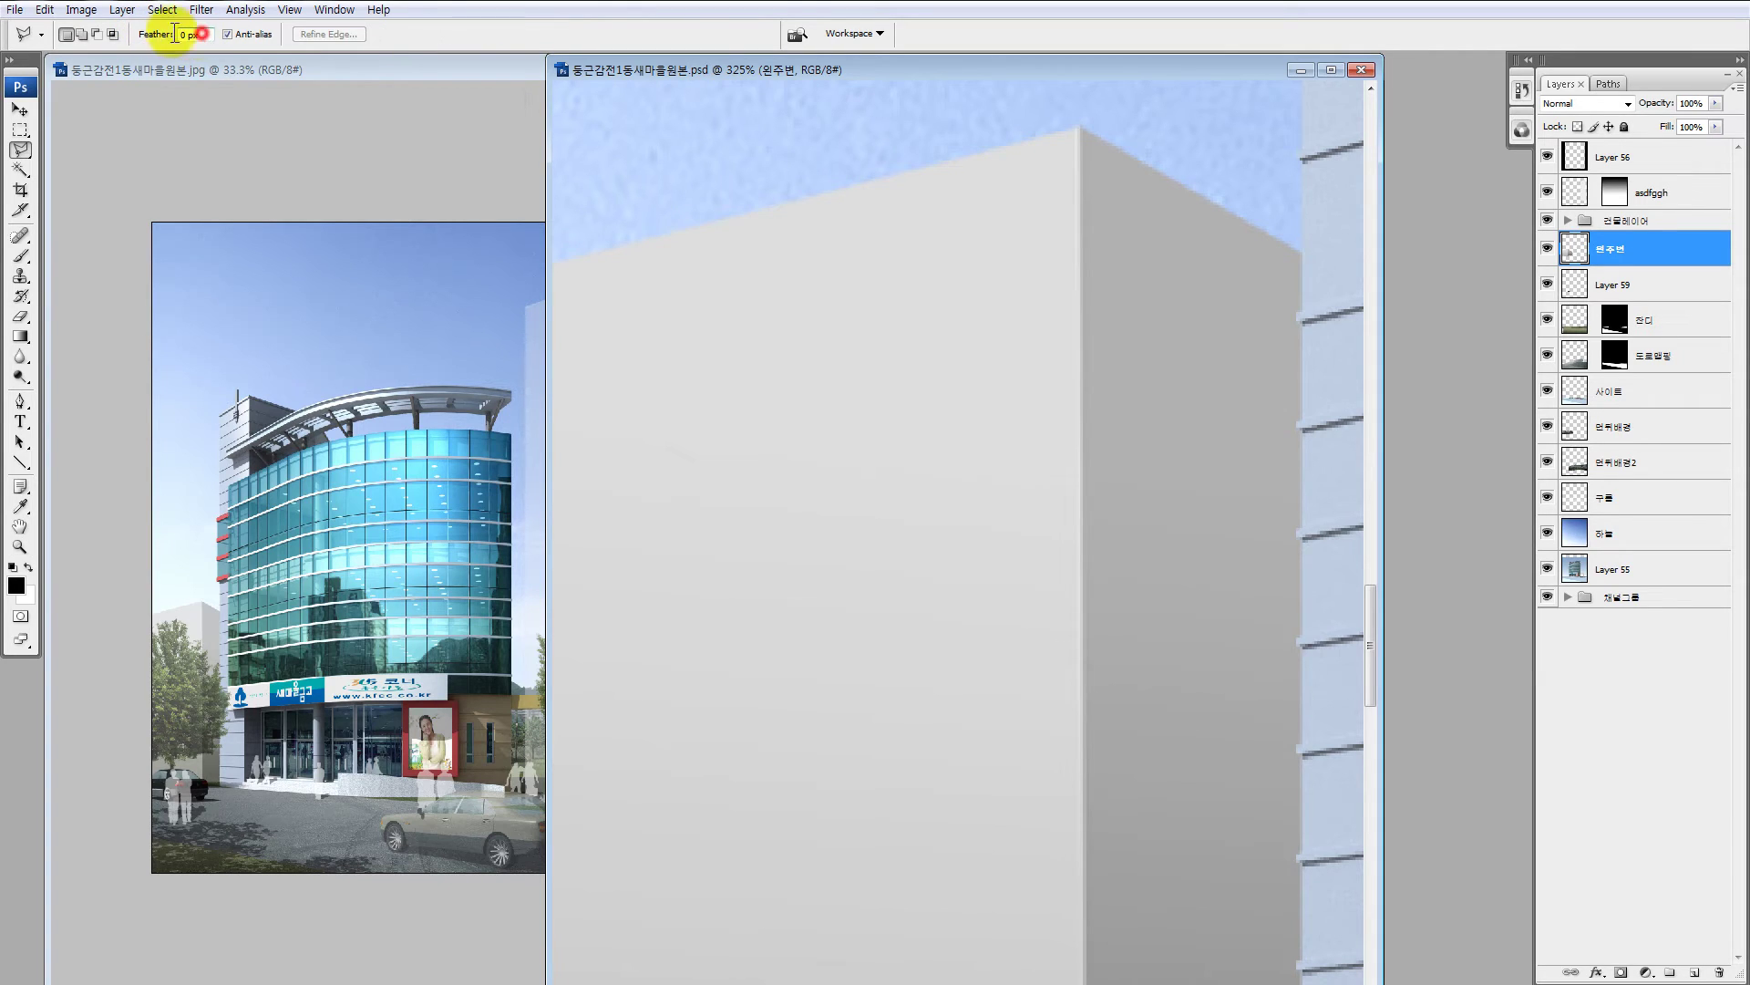
{"action": "left_click", "coordinate": [922, 118]}
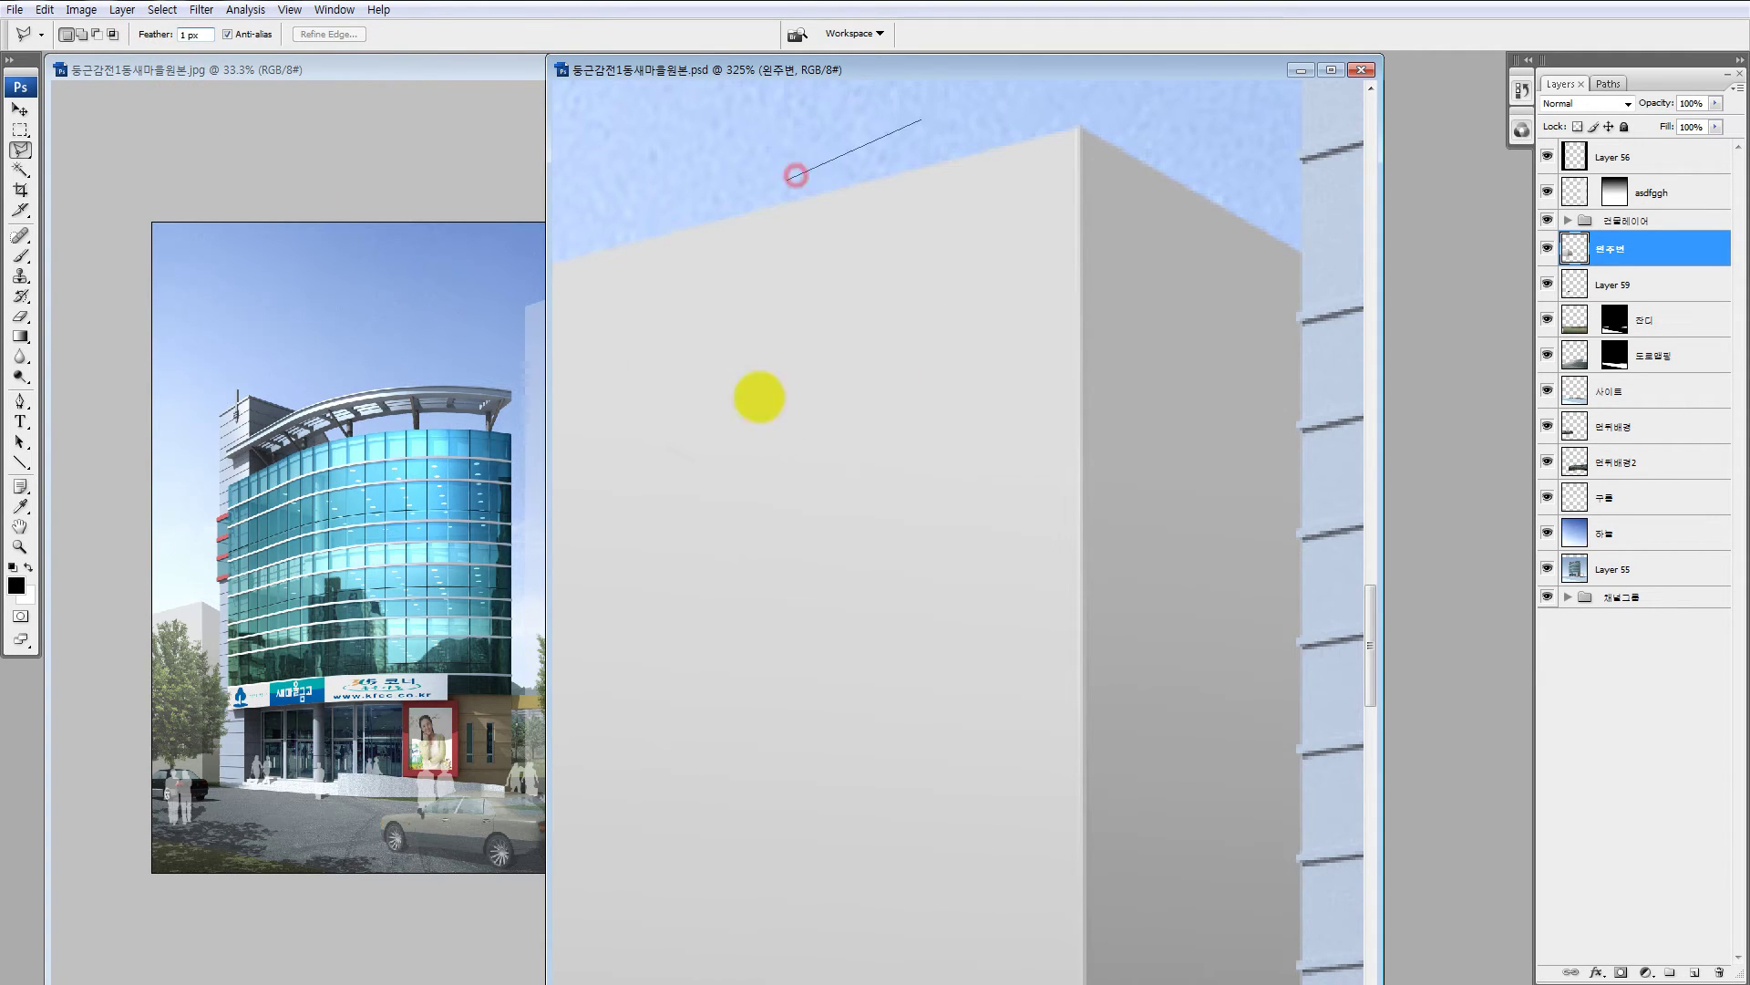
{"action": "left_click", "coordinate": [734, 244]}
{"action": "left_click", "coordinate": [863, 453]}
{"action": "left_click", "coordinate": [1254, 383]}
{"action": "double_click", "coordinate": [1273, 137]}
{"action": "left_click_drag", "start_coordinate": [1074, 274], "coordinate": [1187, 218]}
{"action": "key", "text": "z"}
{"action": "left_click_drag", "start_coordinate": [798, 336], "coordinate": [893, 456]}
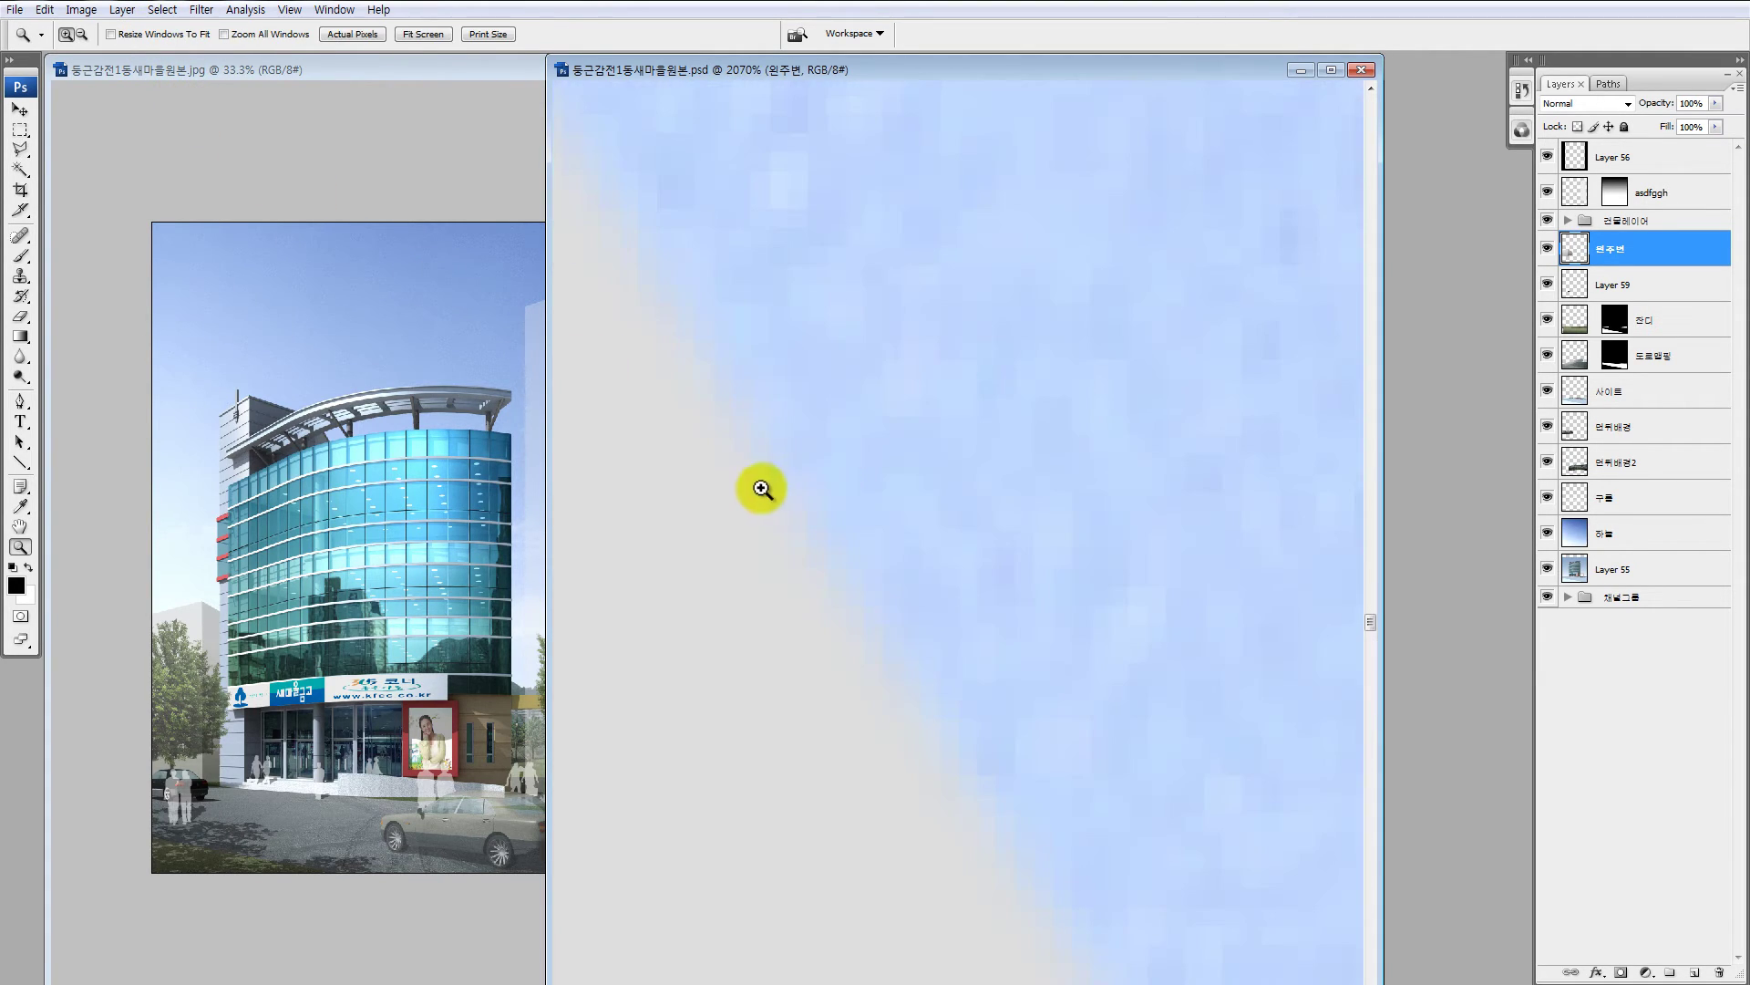
{"action": "key", "text": "ctrl+0"}
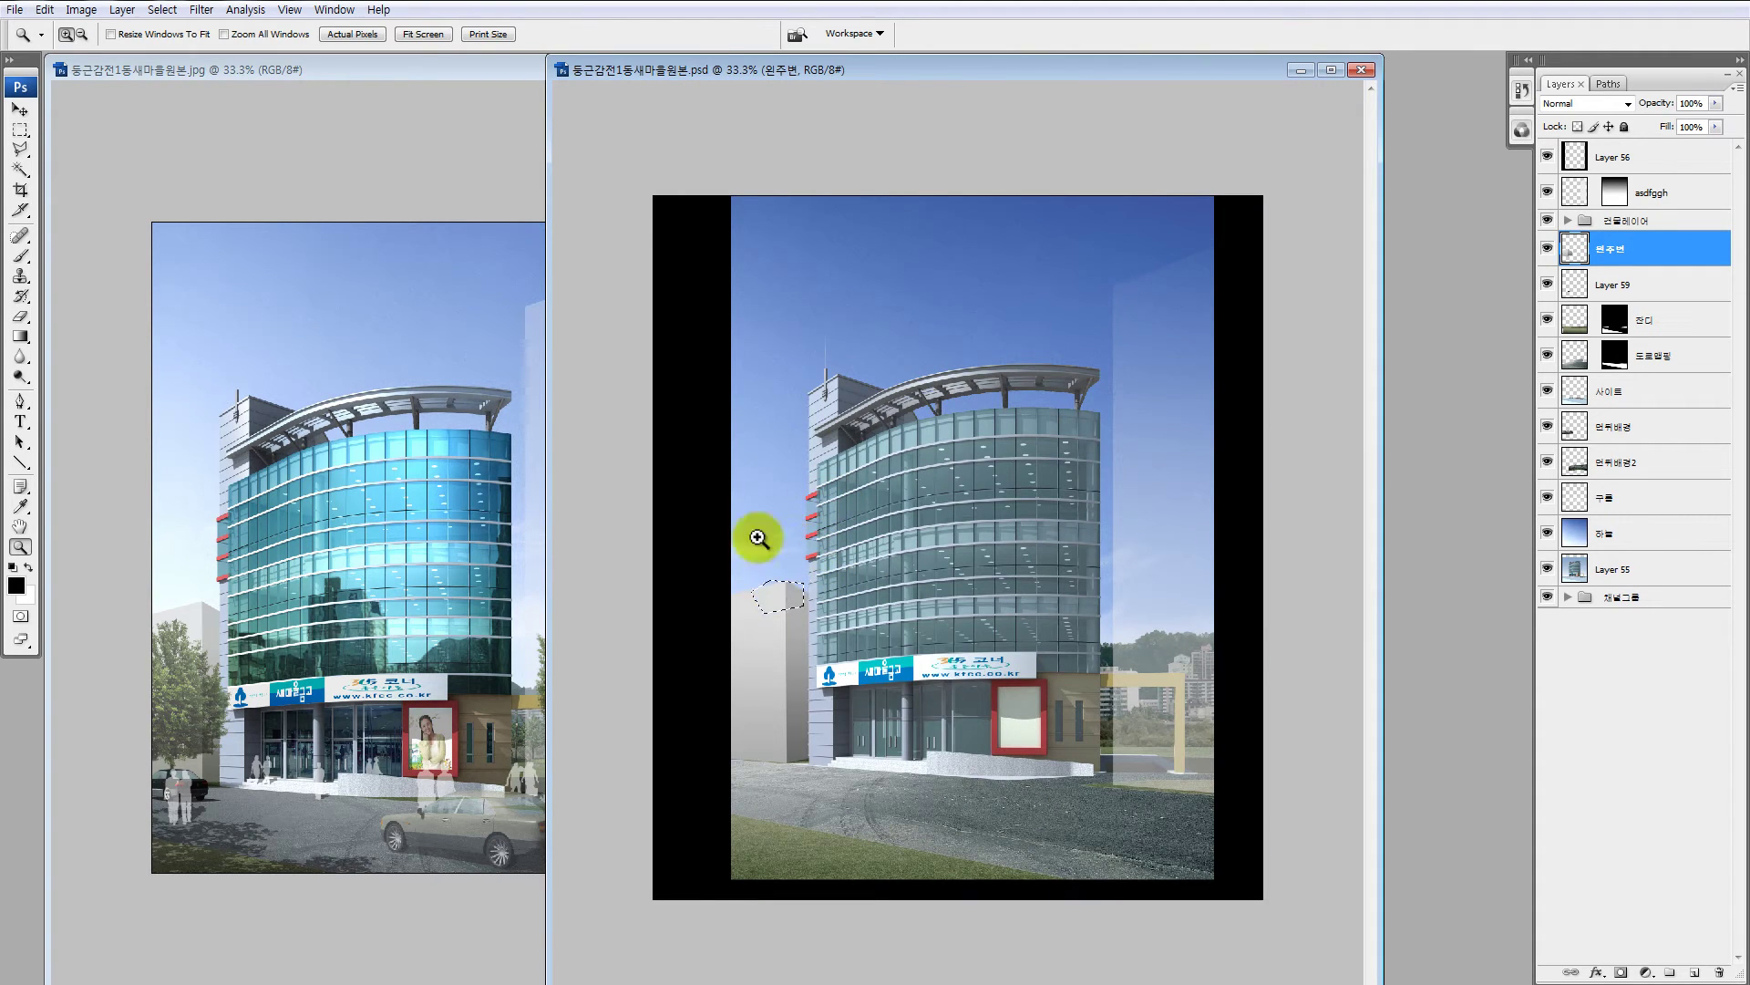
{"action": "key", "text": "ctrl+d"}
Step: Try deleting the top of the left neighbouring building with an 11 px feather polygonal selection, inspect the edge, and undo the deletion
{"action": "key", "text": "l"}
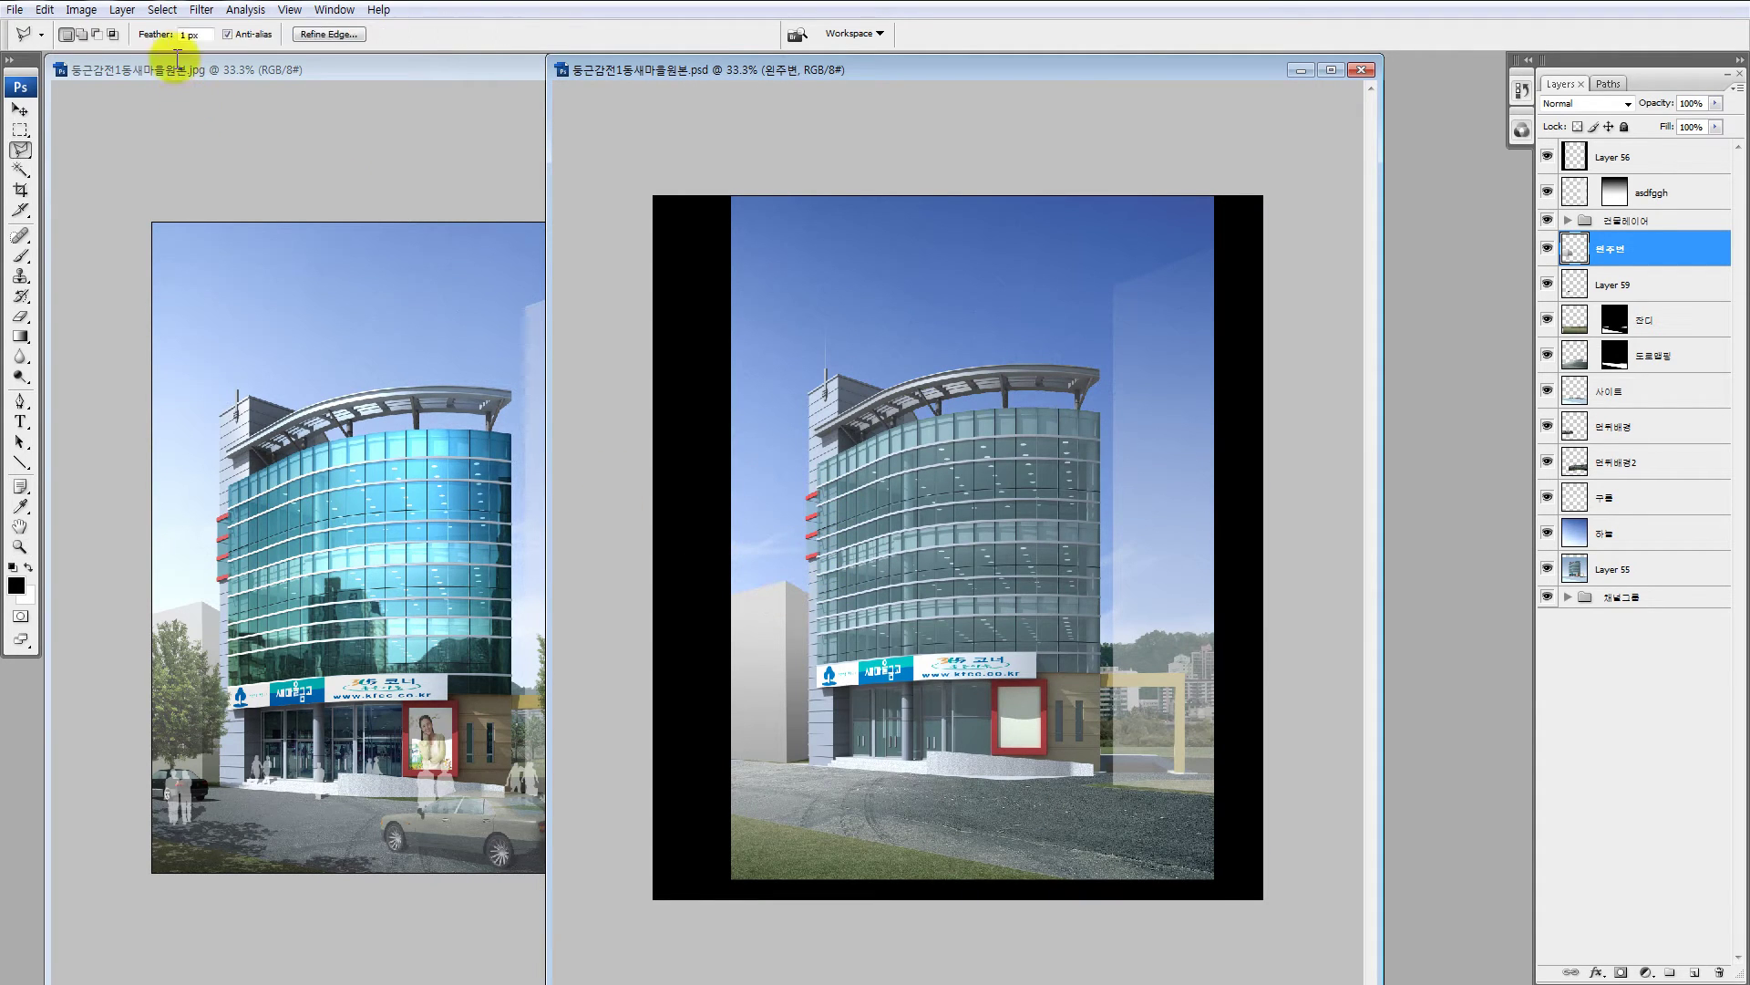
{"action": "left_click", "coordinate": [774, 426]}
{"action": "left_click", "coordinate": [669, 579]}
{"action": "left_click", "coordinate": [715, 662]}
{"action": "double_click", "coordinate": [836, 636]}
{"action": "key", "text": "Delete"}
{"action": "key", "text": "ctrl+d"}
{"action": "key", "text": "z"}
{"action": "left_click_drag", "start_coordinate": [723, 614], "coordinate": [814, 693]}
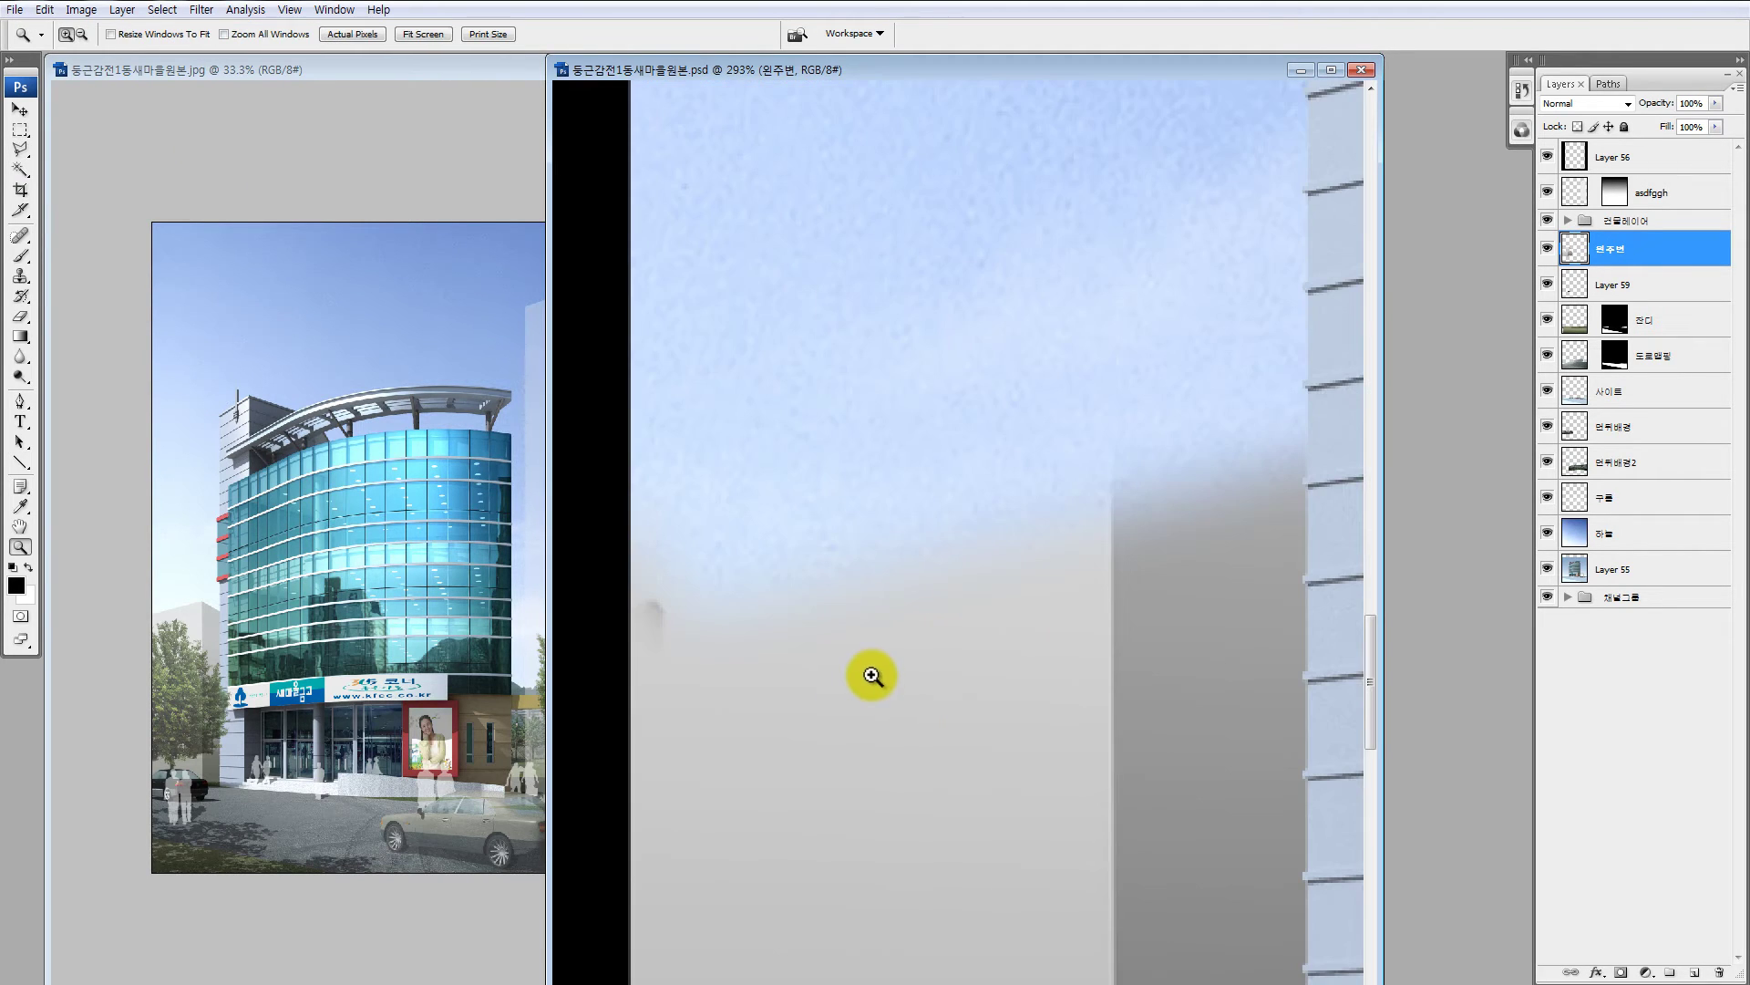
{"action": "key", "text": "ctrl+alt+z"}
{"action": "key", "text": "ctrl+alt+z"}
{"action": "key", "text": "ctrl+minus"}
{"action": "key", "text": "ctrl+minus"}
{"action": "key", "text": "ctrl+minus"}
{"action": "key", "text": "ctrl+minus"}
{"action": "key", "text": "ctrl+minus"}
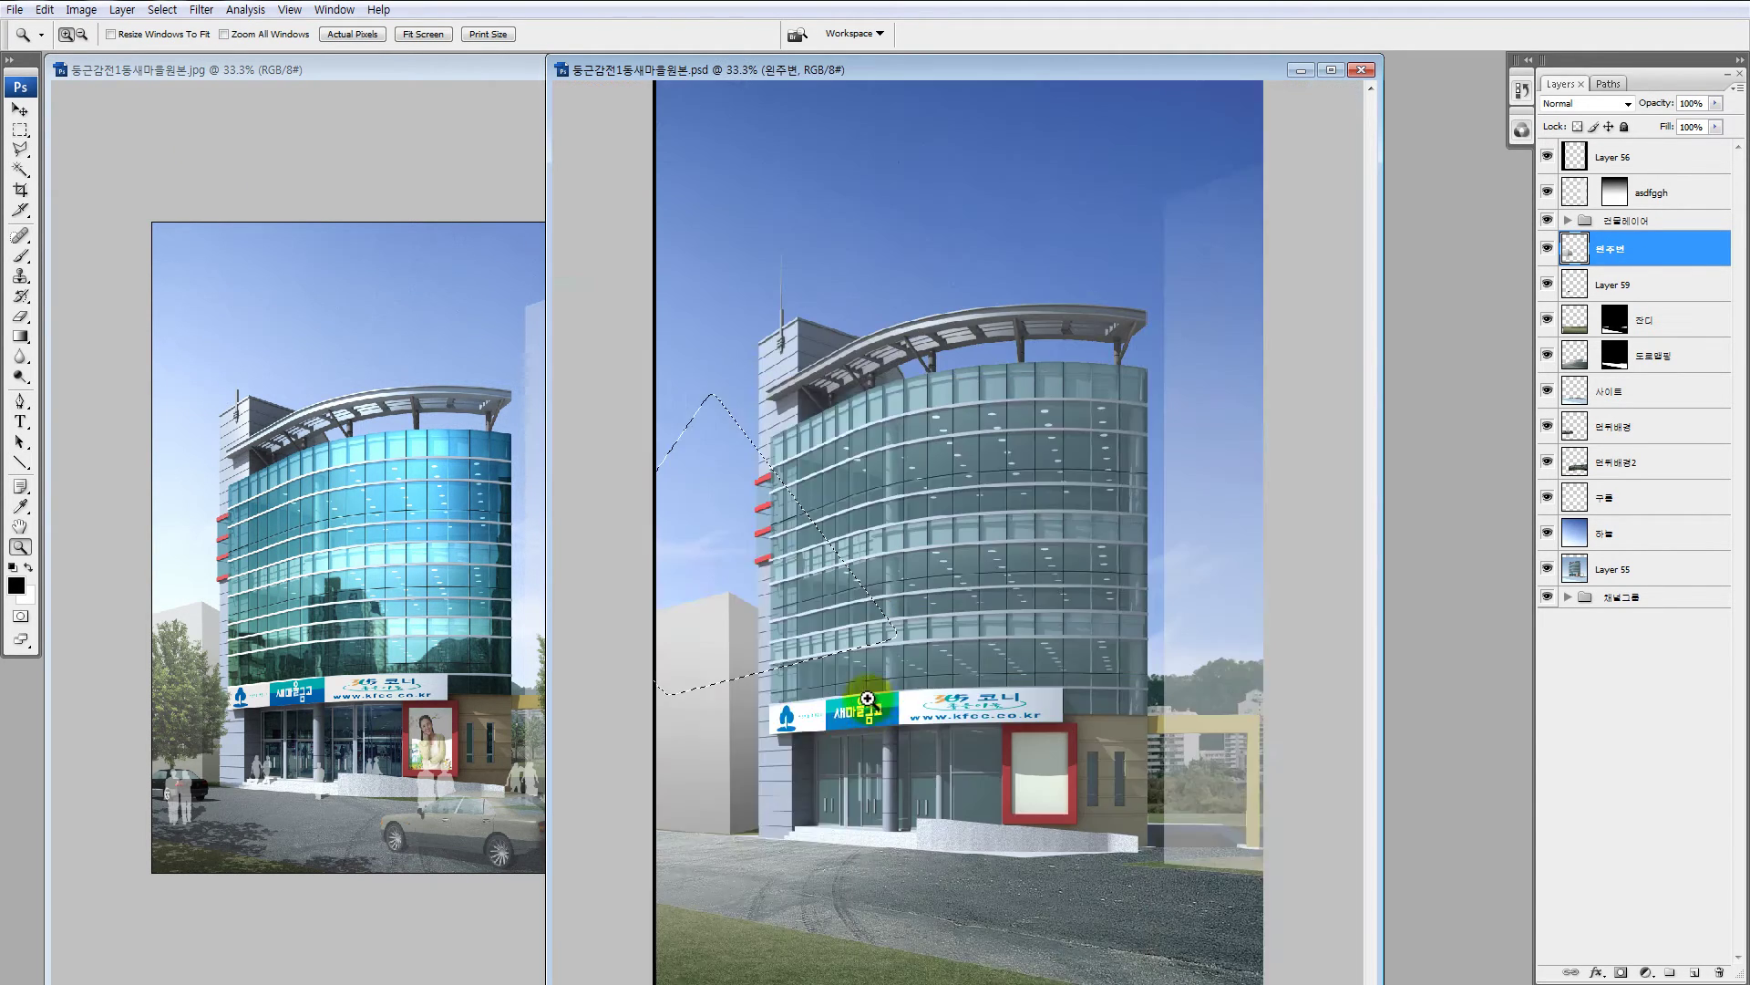
Step: Try moving the upper part of the left neighbouring building with a 55 px feather polygonal selection, undo the move, and deselect
{"action": "key", "text": "l"}
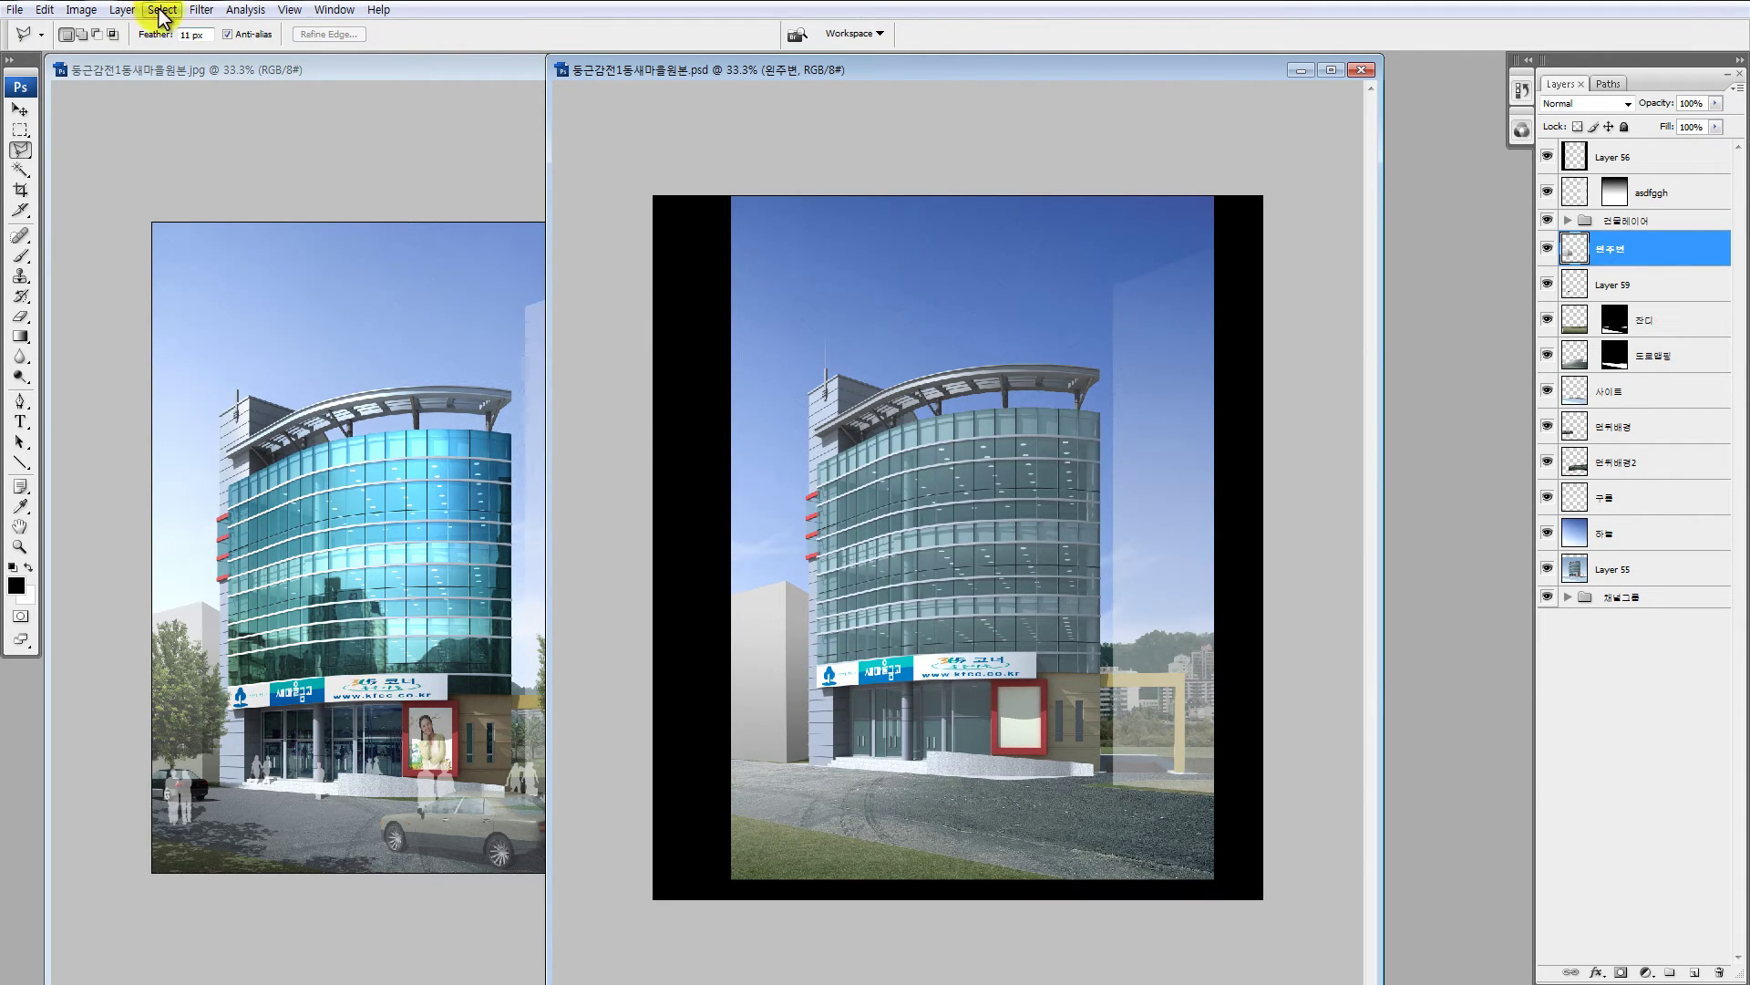
{"action": "key", "text": "Return"}
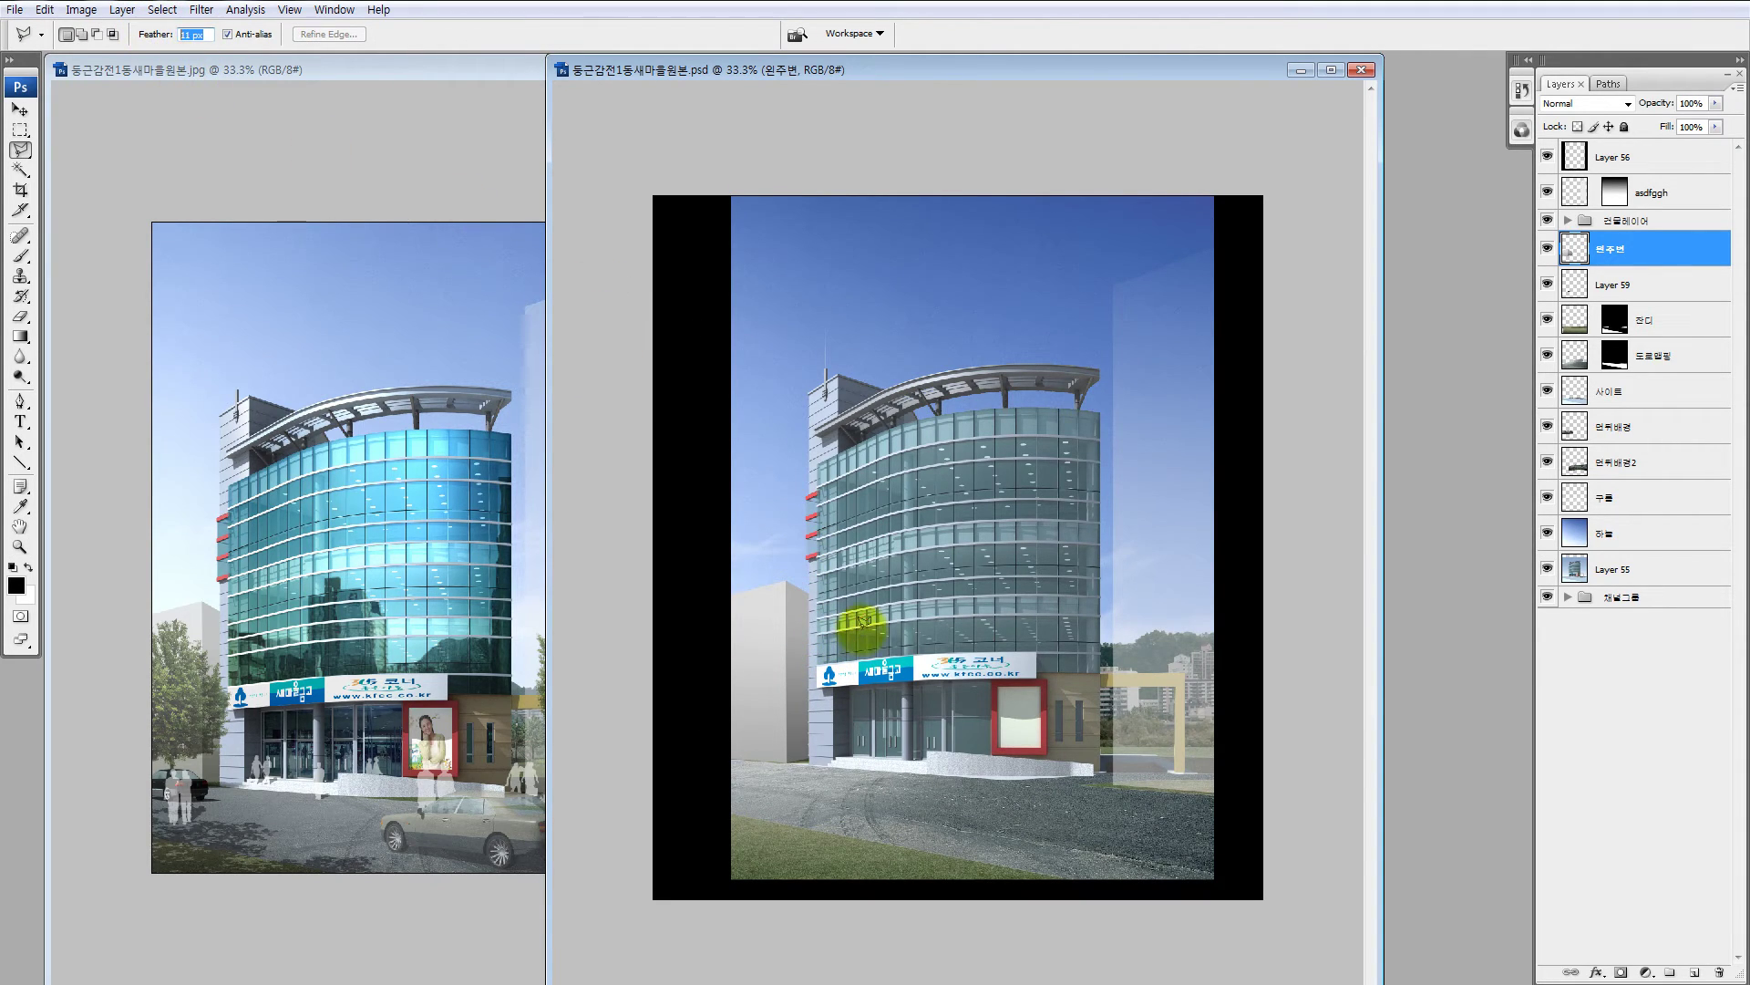
{"action": "left_click_drag", "start_coordinate": [1000, 68], "coordinate": [967, 76]}
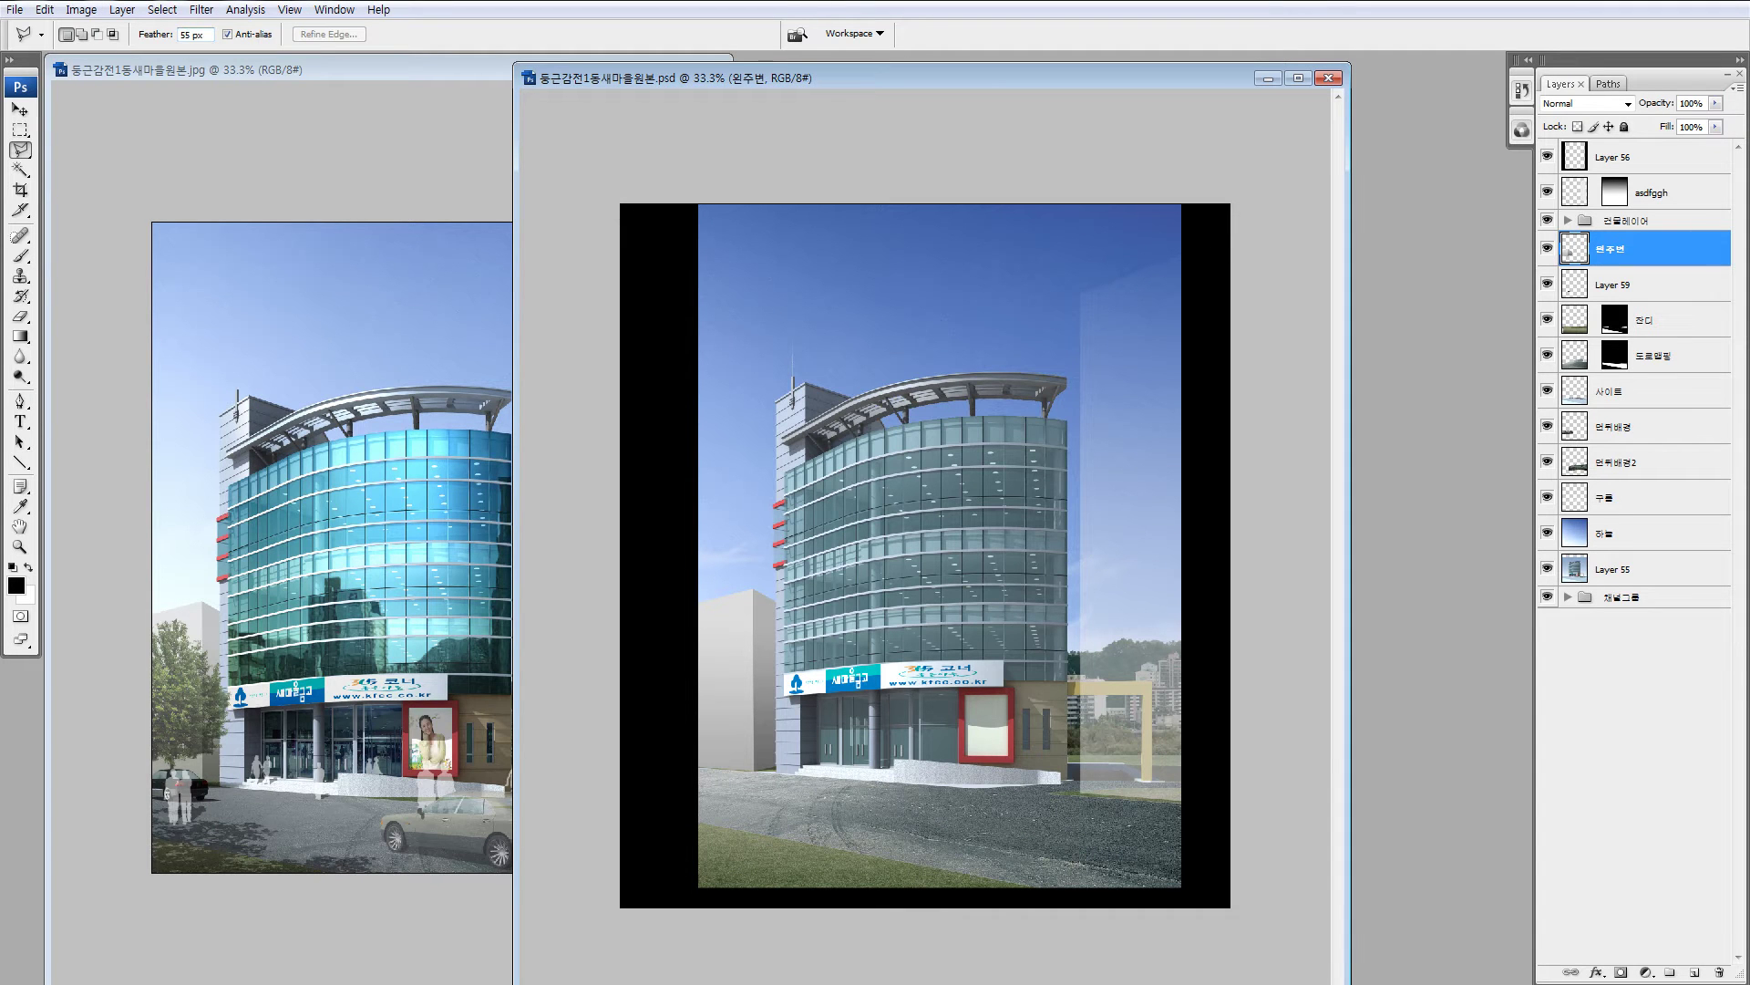
{"action": "left_click", "coordinate": [702, 437]}
{"action": "left_click", "coordinate": [575, 567]}
{"action": "left_click", "coordinate": [595, 660]}
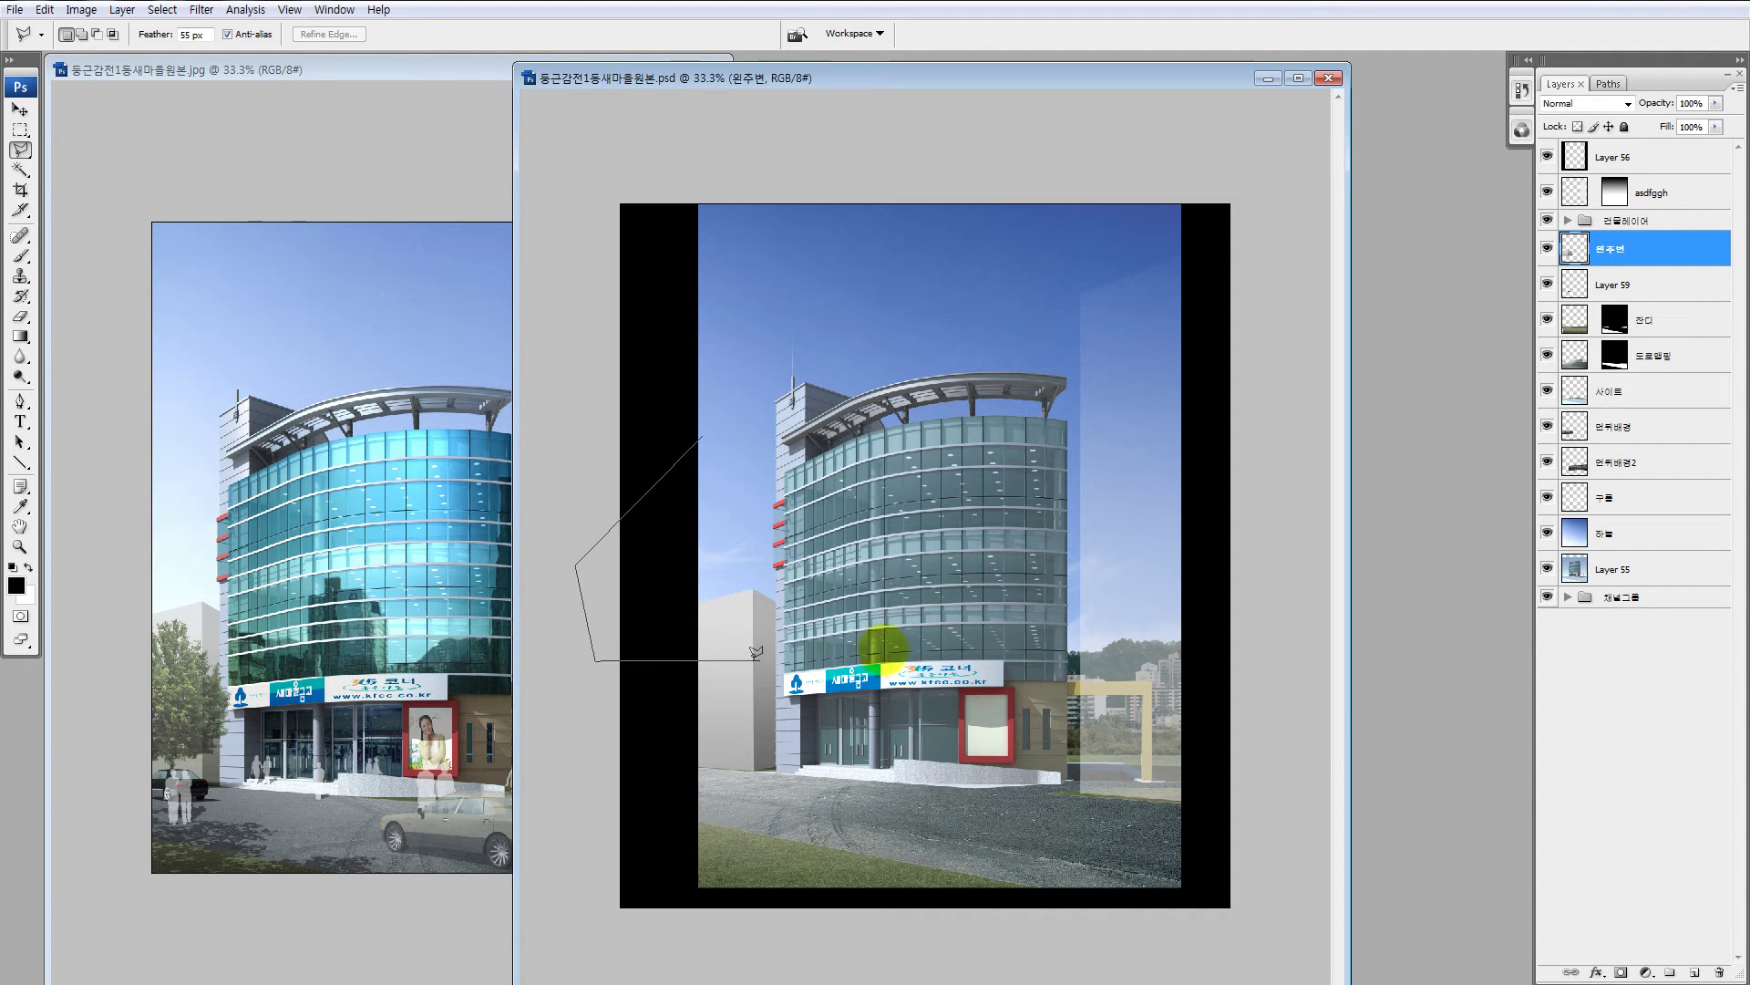
{"action": "left_click", "coordinate": [898, 658]}
{"action": "double_click", "coordinate": [949, 442]}
{"action": "left_click_drag", "start_coordinate": [782, 574], "coordinate": [814, 482], "text": "ctrl"}
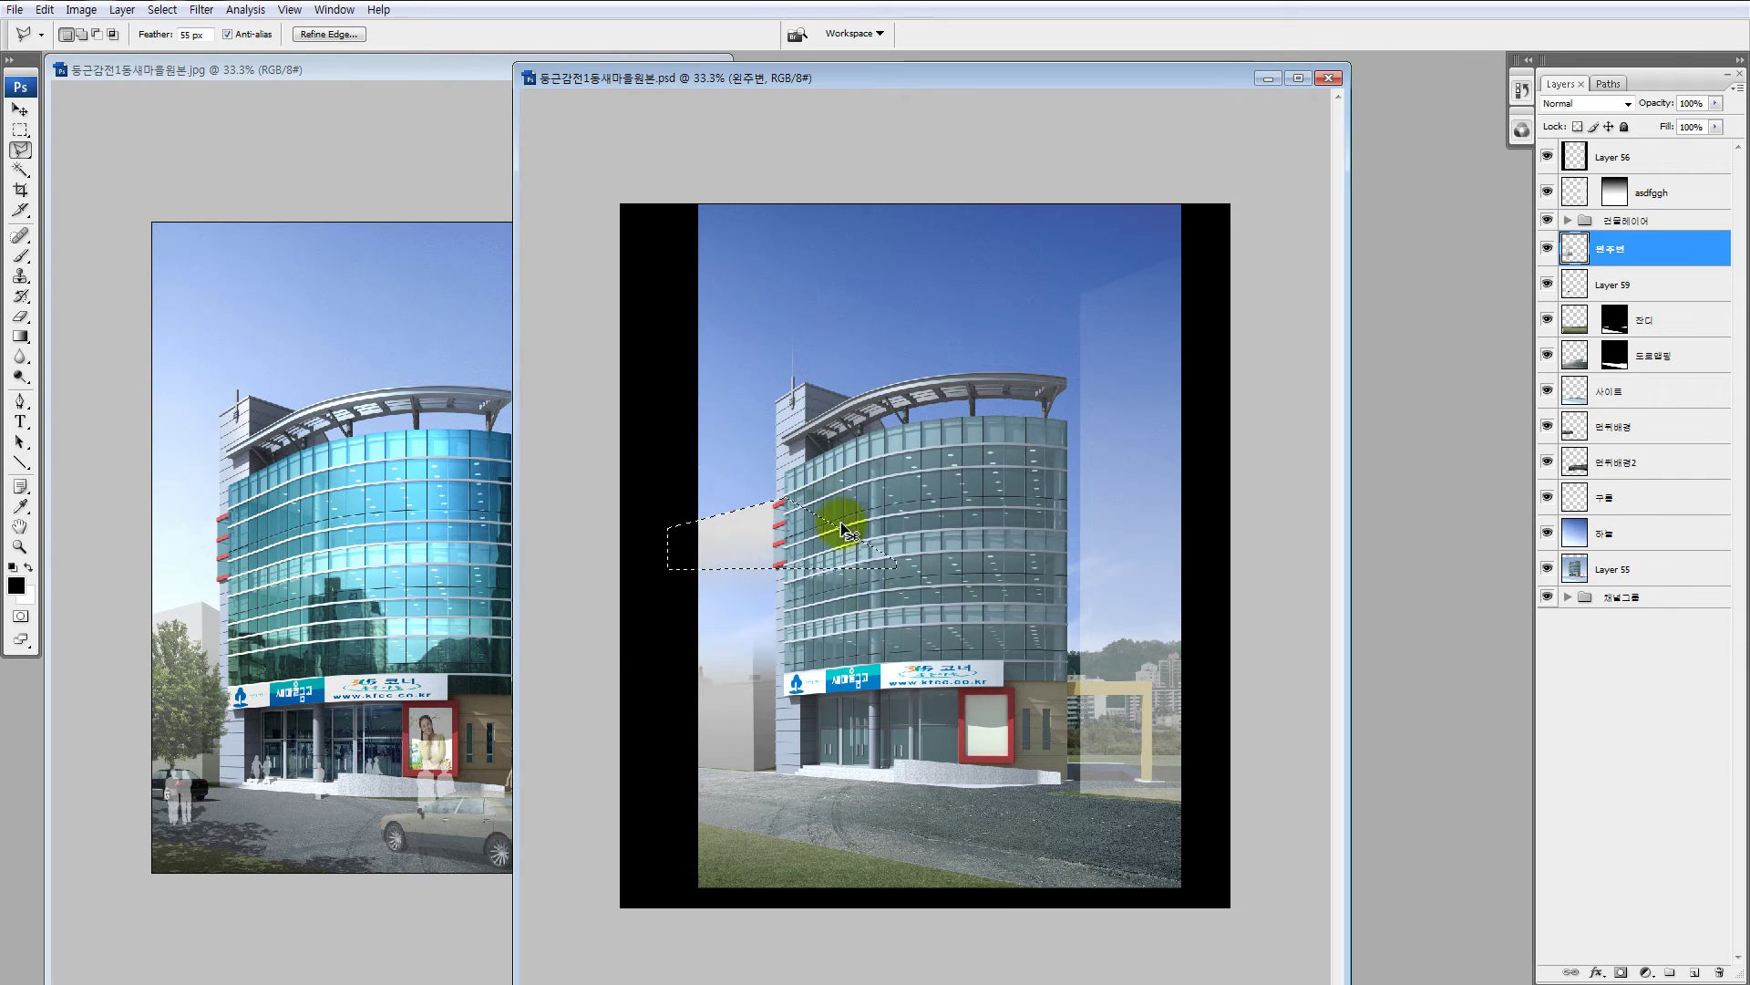
{"action": "key", "text": "ctrl+z"}
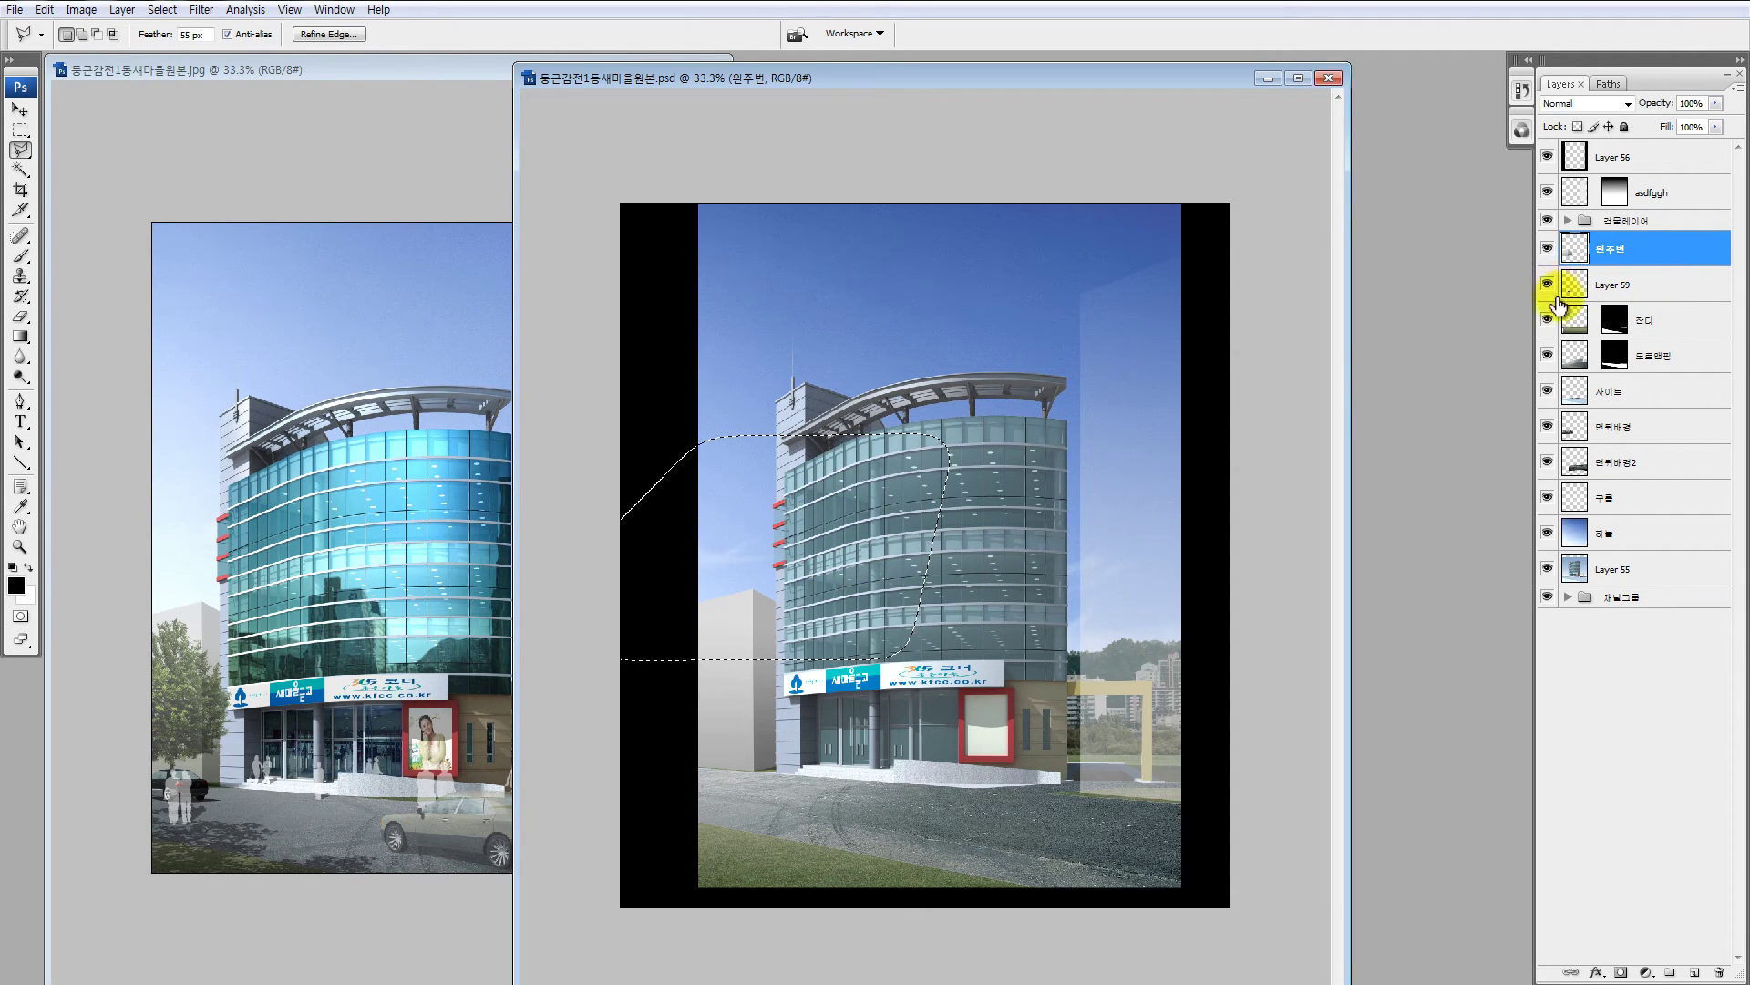
{"action": "key", "text": "ctrl+d"}
Step: Select the asdfggh layer and outline the road in front of the building with a 55 px feather polygonal selection
{"action": "key", "text": "v"}
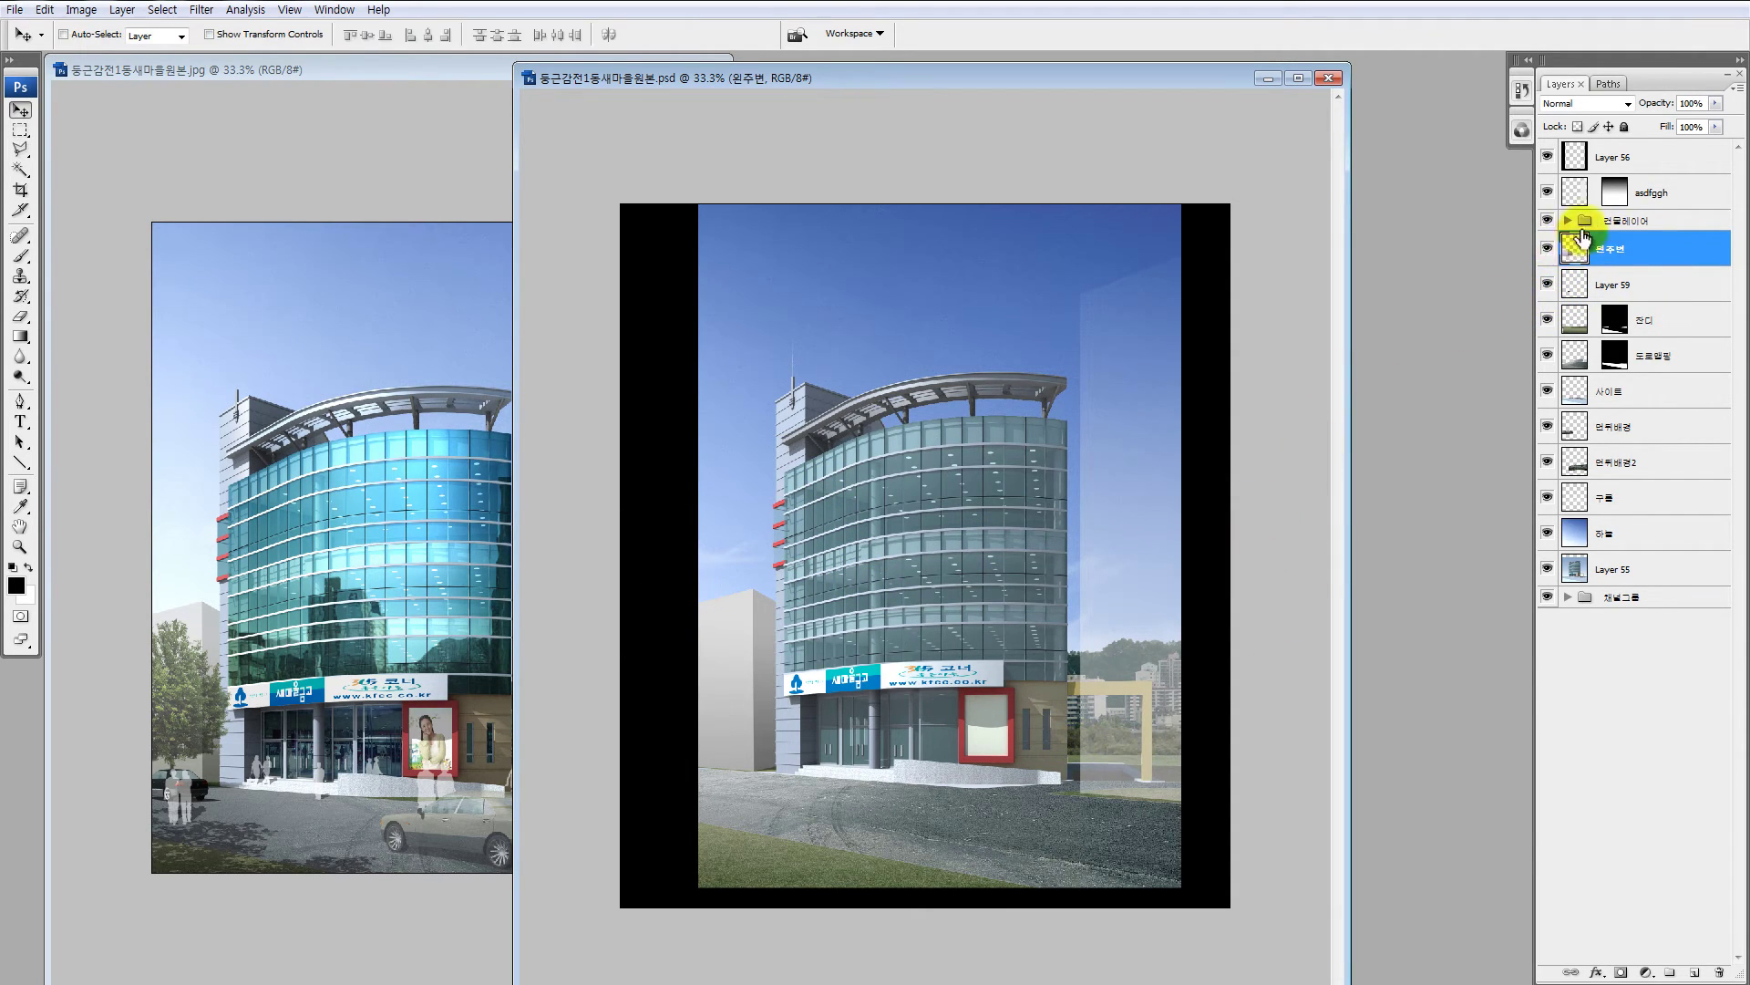
{"action": "left_click", "coordinate": [1577, 192]}
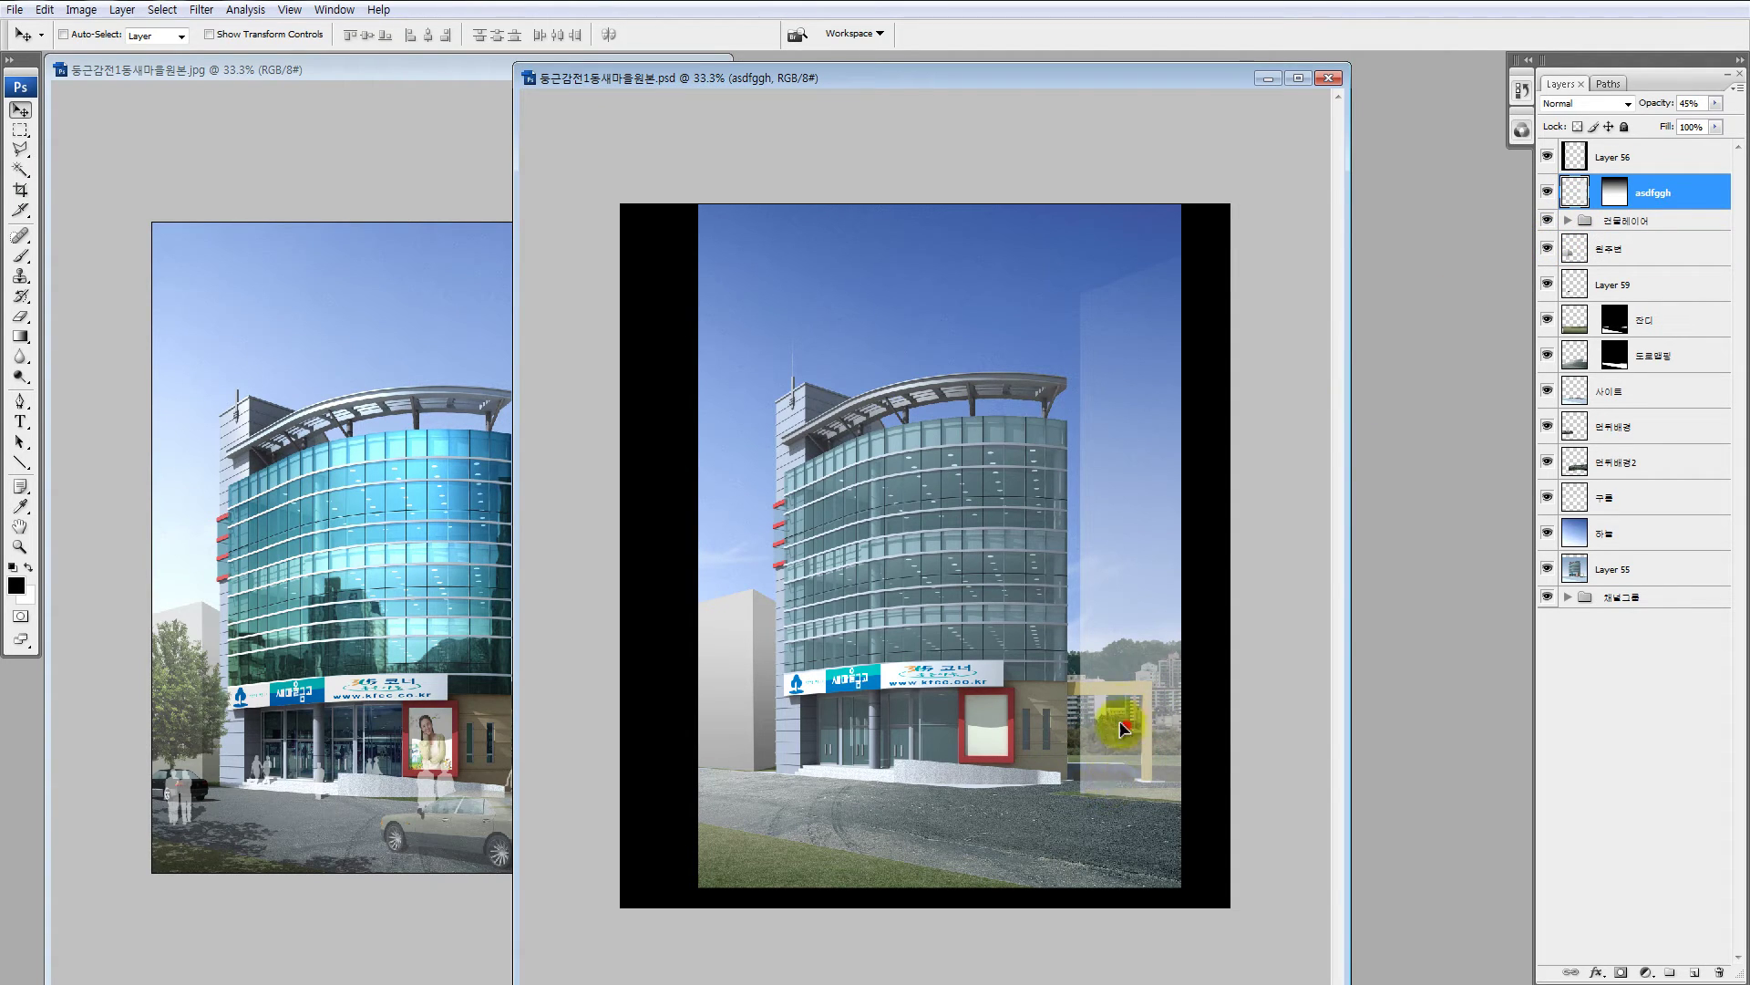
{"action": "key", "text": "l"}
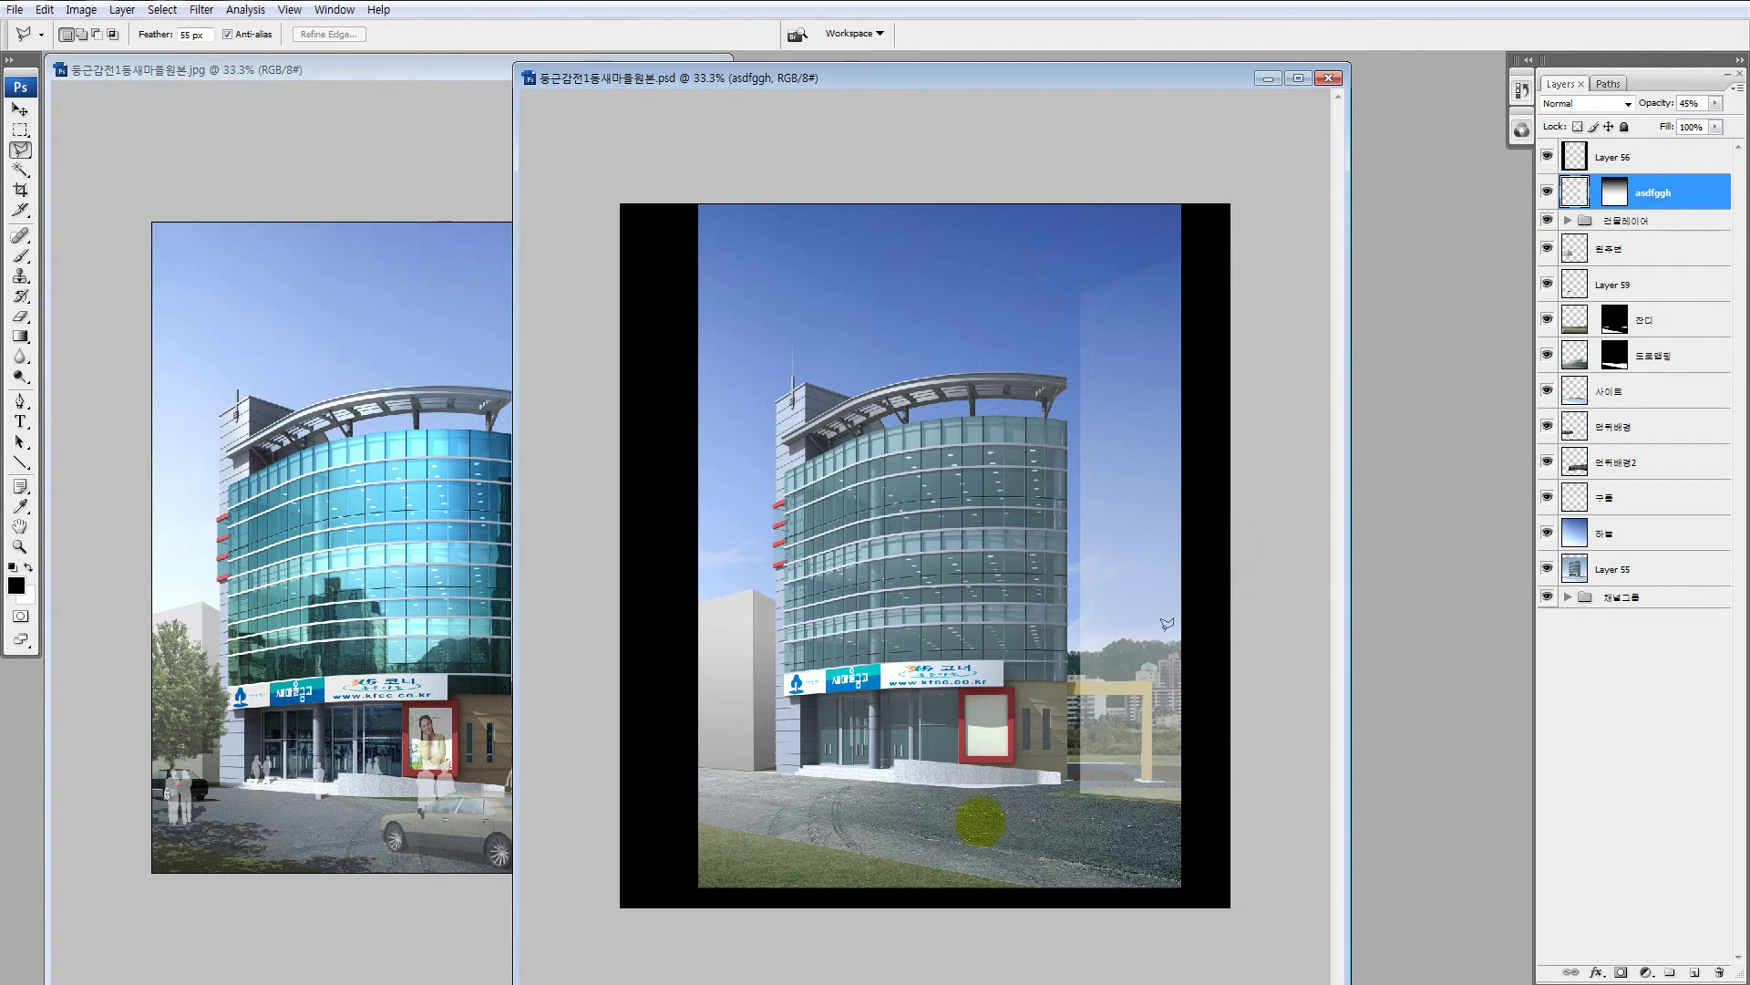
{"action": "left_click", "coordinate": [913, 819]}
{"action": "left_click", "coordinate": [978, 778]}
{"action": "left_click", "coordinate": [1310, 778]}
{"action": "left_click", "coordinate": [1310, 937]}
{"action": "left_click", "coordinate": [980, 937]}
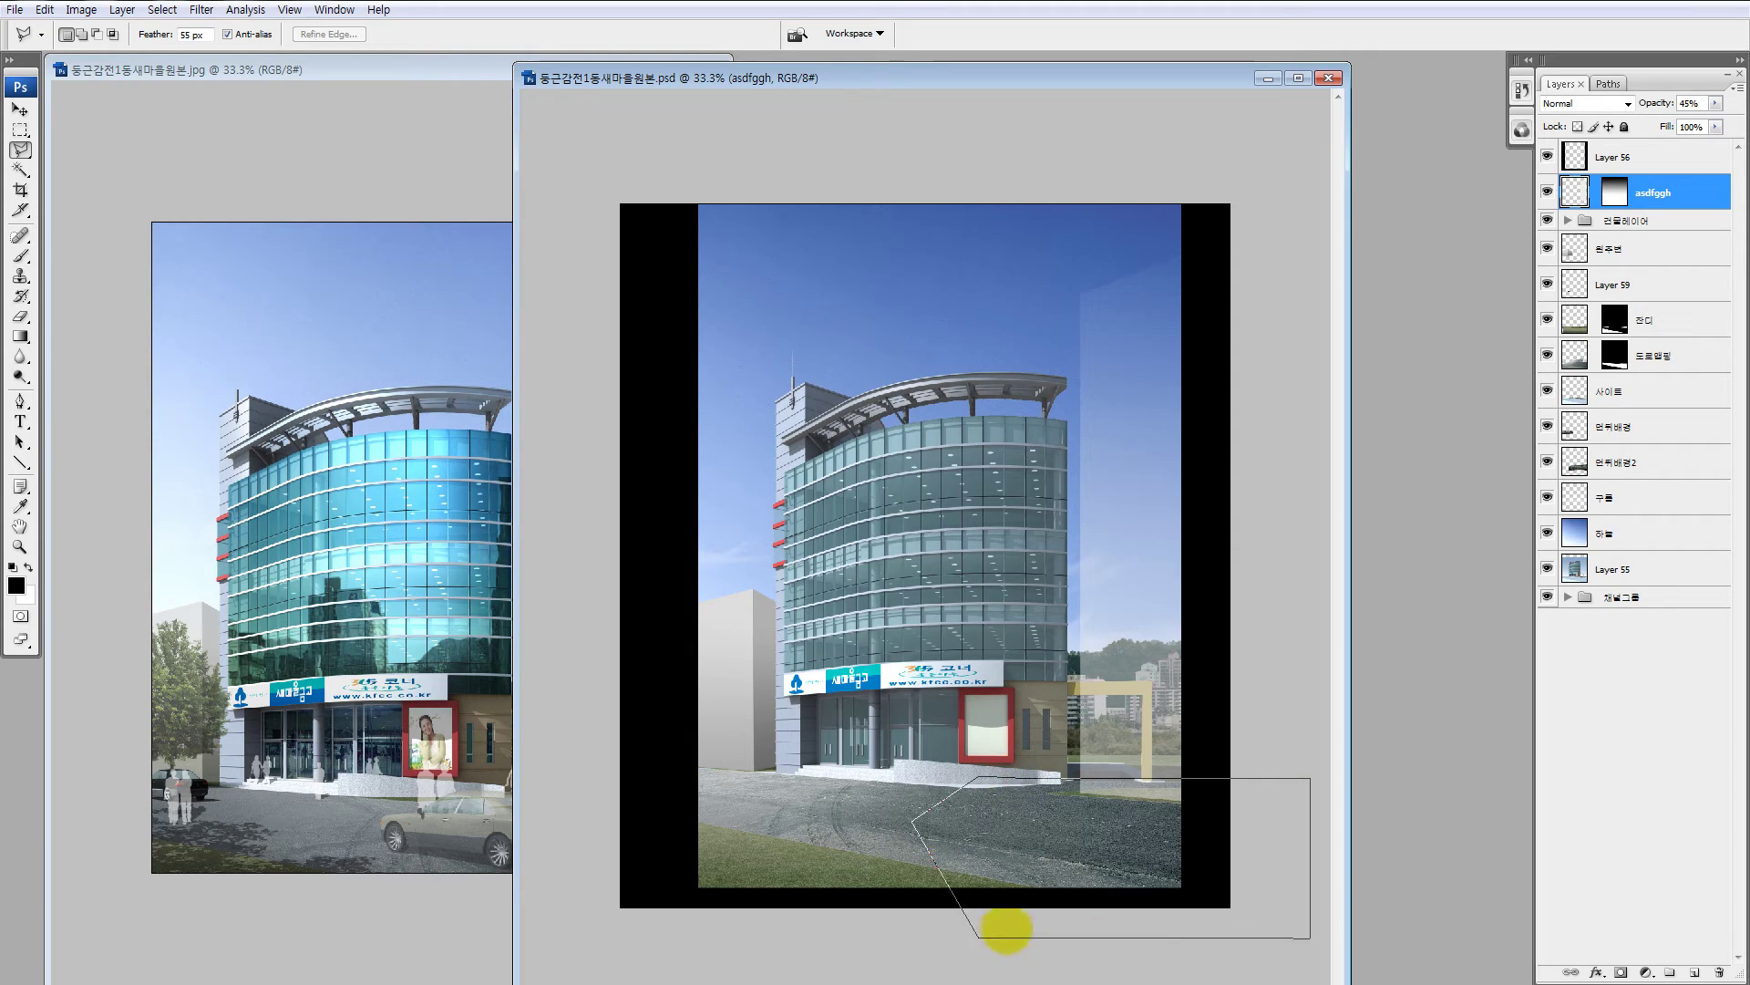
{"action": "double_click", "coordinate": [1006, 930]}
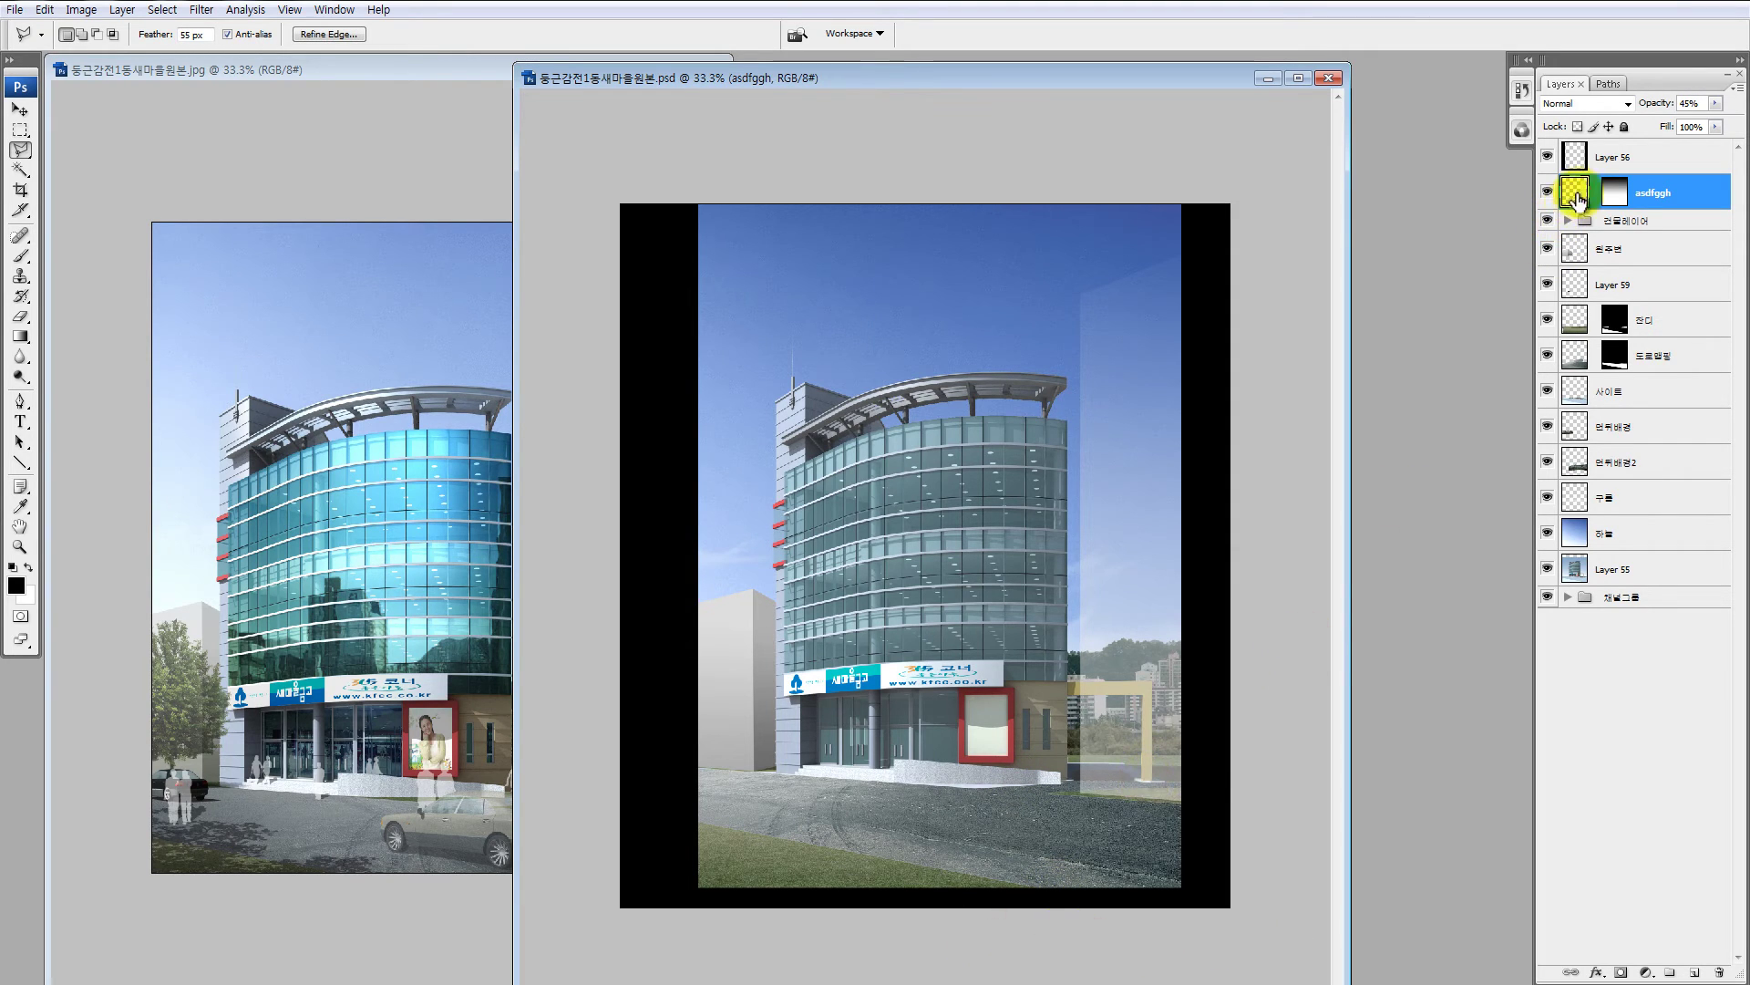
Step: Try lowering the lightness of the asdfggh layer's selected area with Hue/Saturation, and deselect
{"action": "key", "text": "ctrl+u"}
{"action": "left_click_drag", "start_coordinate": [1417, 790], "coordinate": [1404, 785]}
{"action": "left_click", "coordinate": [1632, 649]}
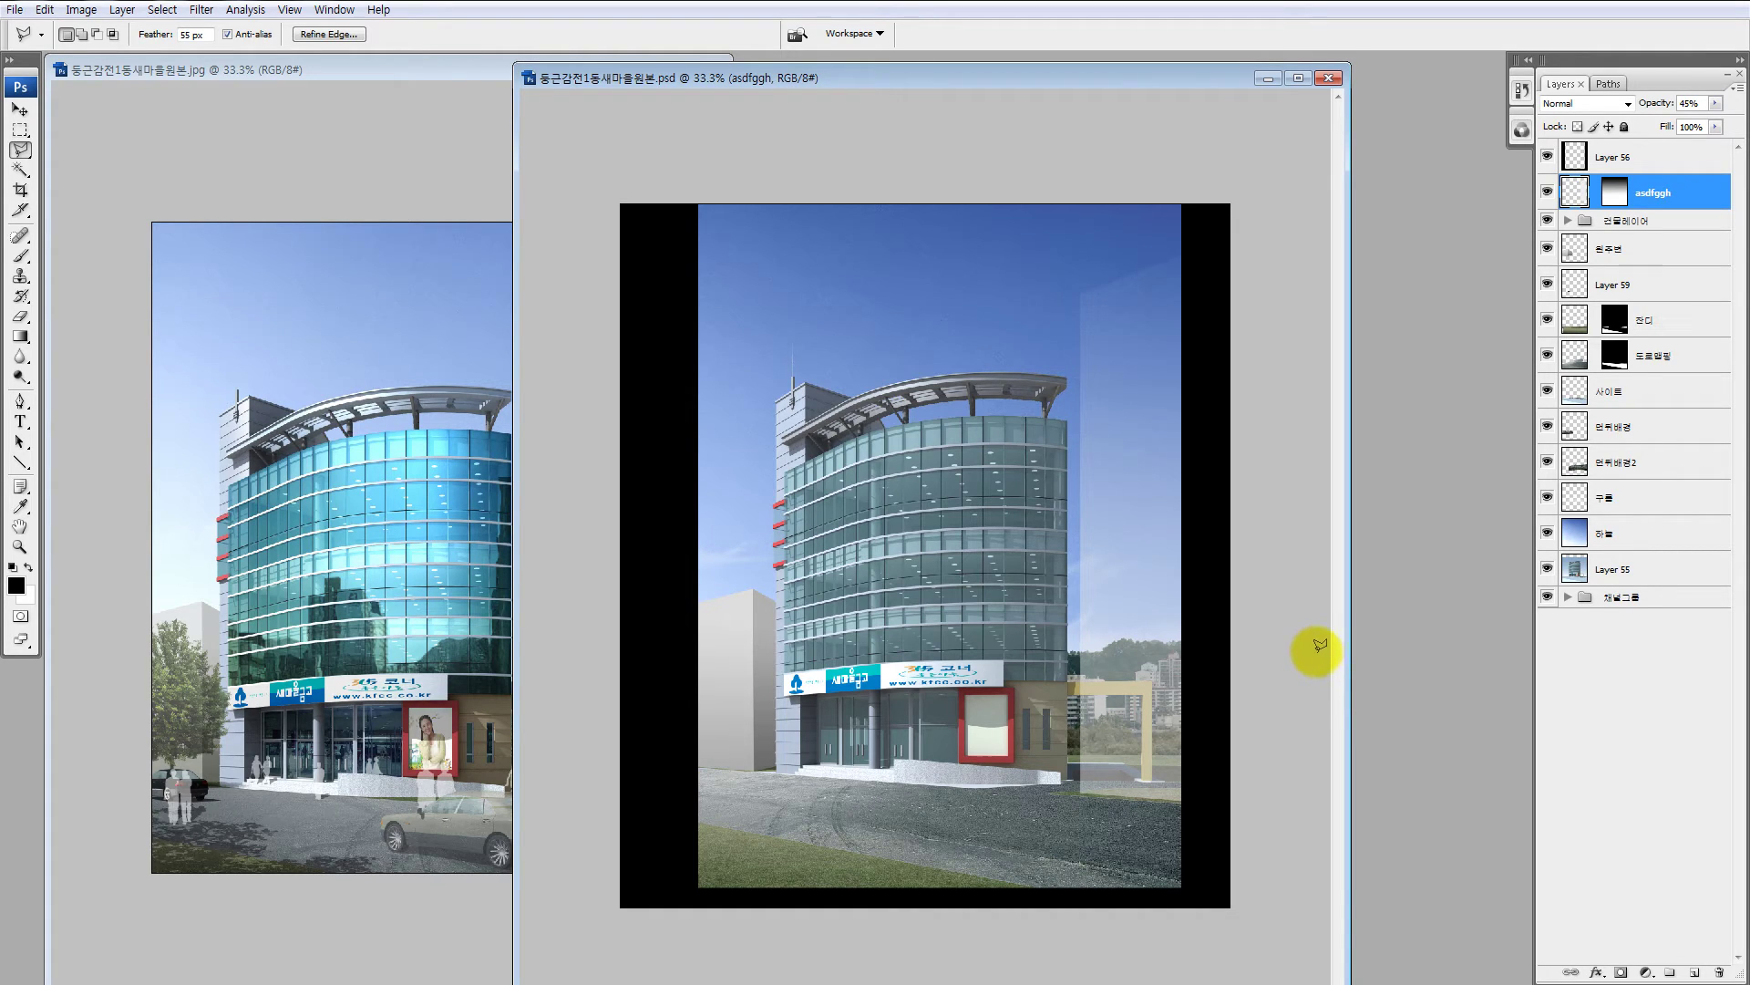
{"action": "key", "text": "ctrl+d"}
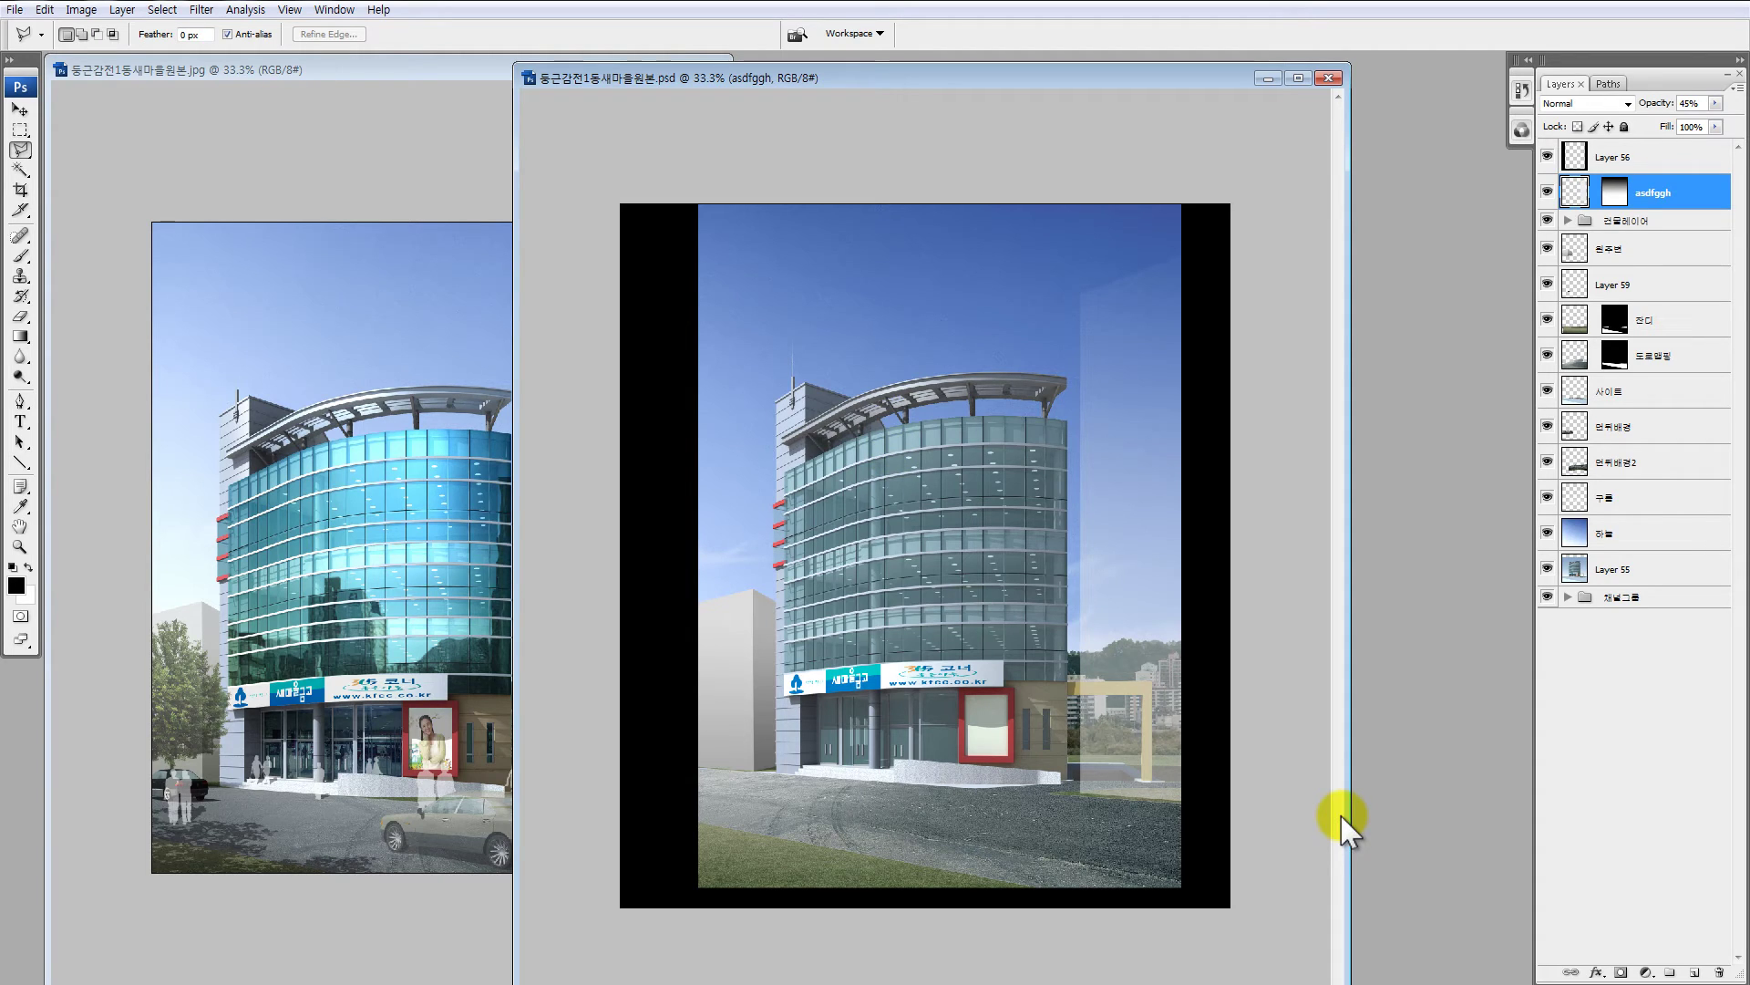
Step: Enter Quick Mask mode and paint the mask over the road in front of the building with a 700 px brush at 100% opacity, redoing unsatisfactory strokes
{"action": "key", "text": "q"}
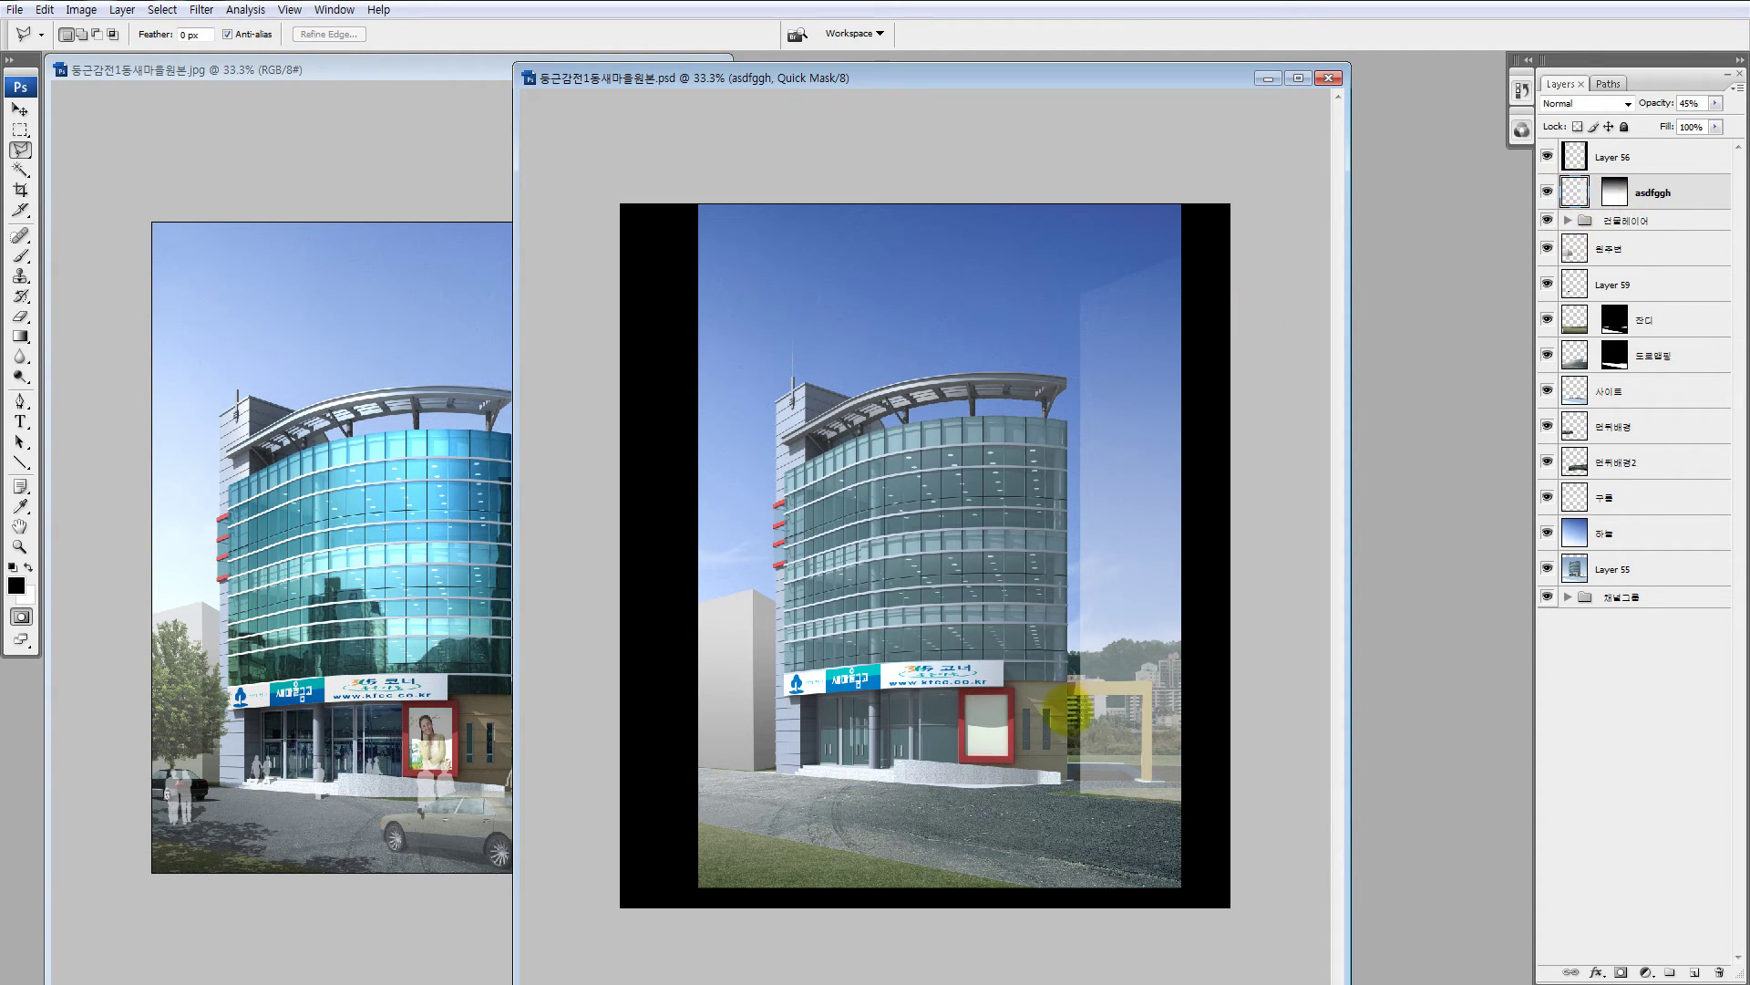
{"action": "key", "text": "b"}
{"action": "mouse_move", "coordinate": [941, 801]}
{"action": "left_mouse_down"}
{"action": "mouse_move", "coordinate": [1272, 817]}
{"action": "mouse_move", "coordinate": [1048, 838]}
{"action": "left_mouse_up"}
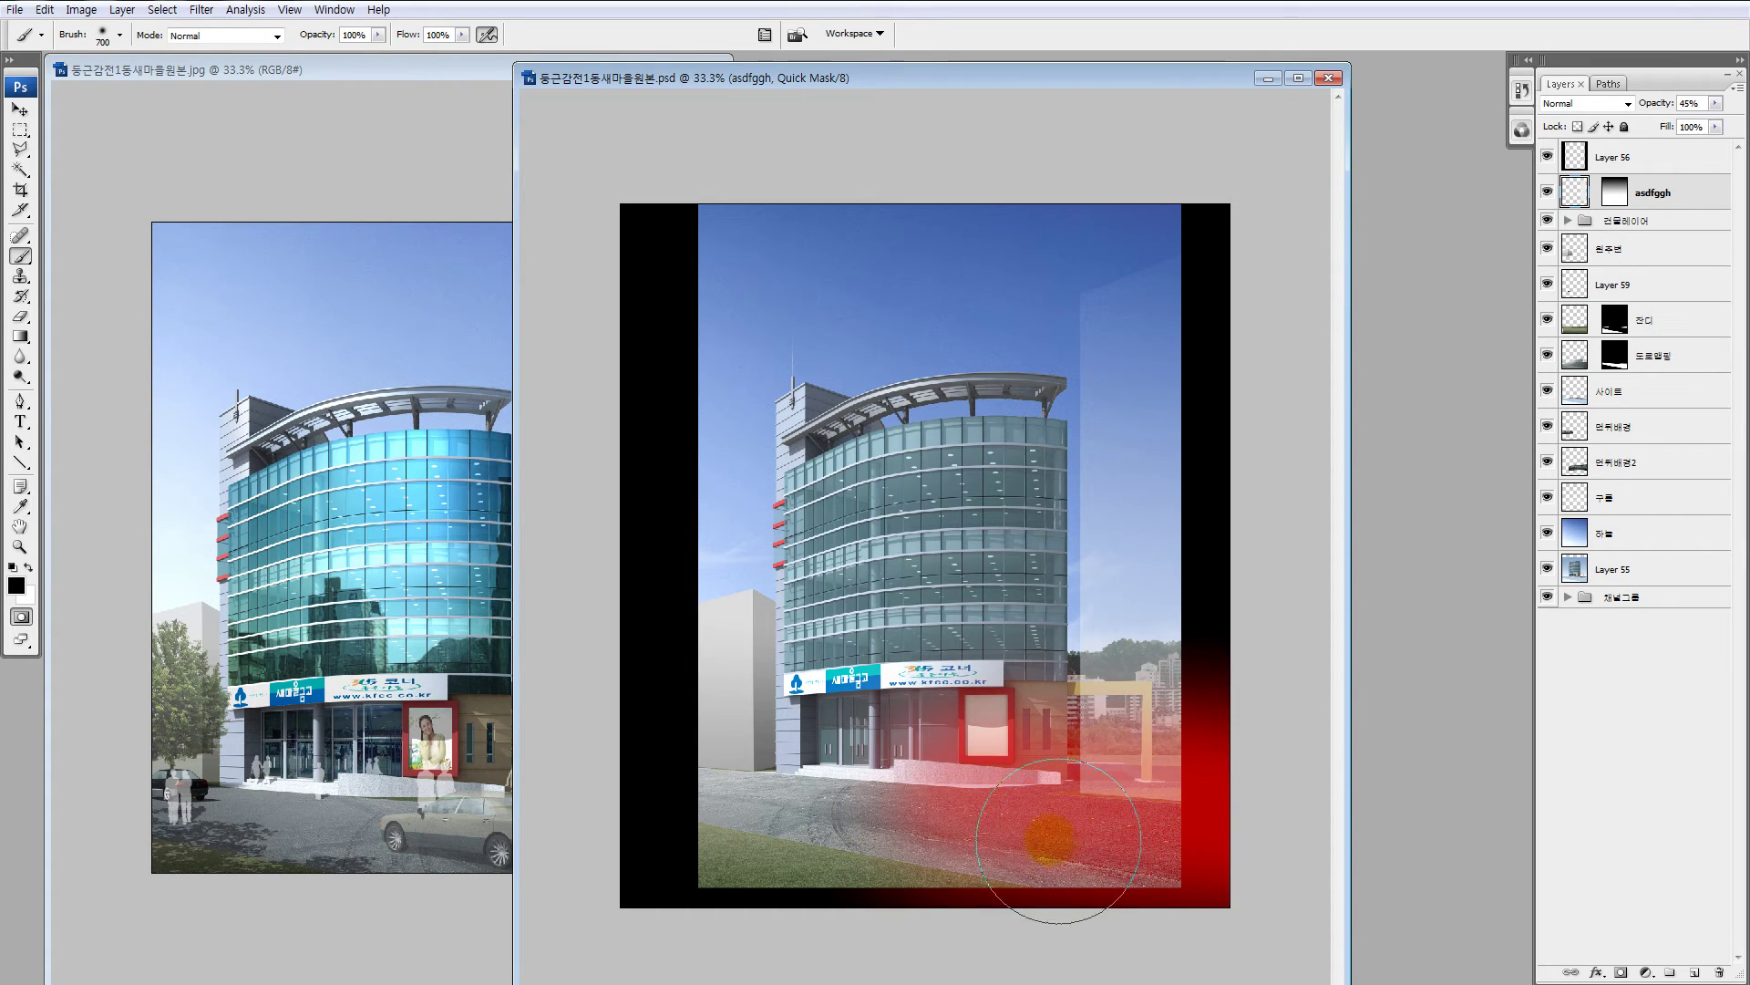
{"action": "key", "text": "ctrl+z"}
{"action": "left_click_drag", "start_coordinate": [939, 803], "coordinate": [1285, 865]}
{"action": "key", "text": "ctrl+z"}
{"action": "left_click_drag", "start_coordinate": [973, 819], "coordinate": [1247, 884]}
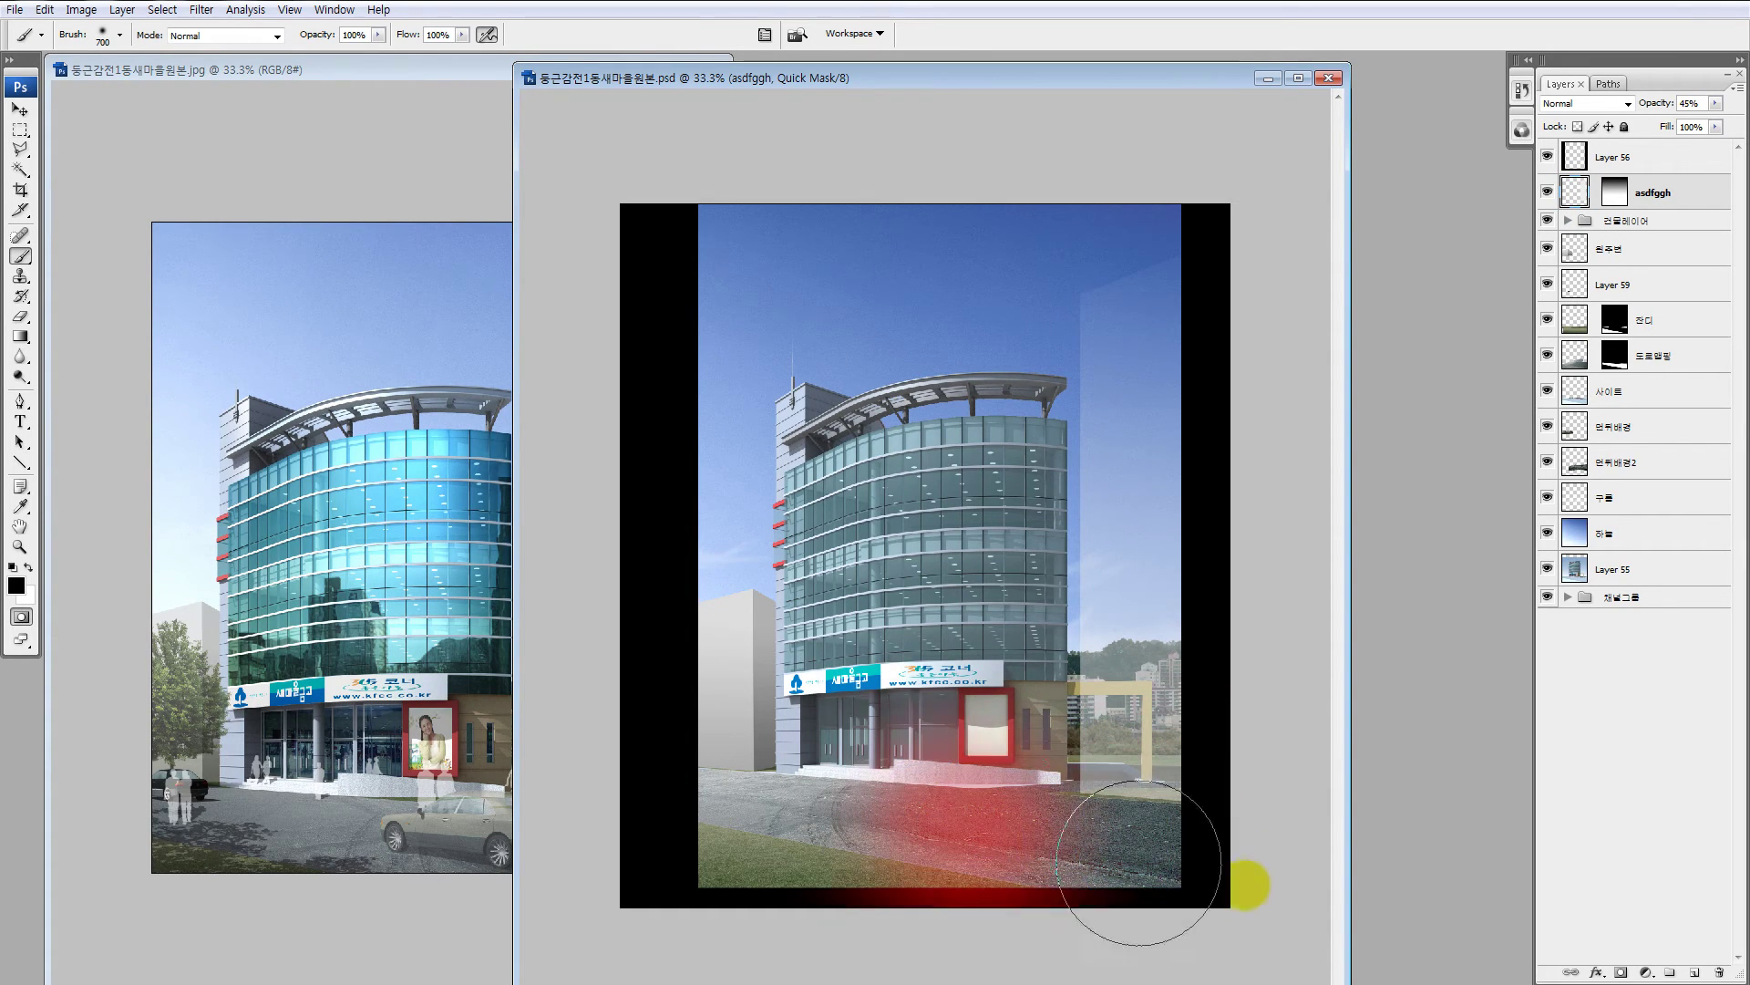
{"action": "mouse_move", "coordinate": [1139, 862]}
{"action": "left_mouse_down"}
{"action": "mouse_move", "coordinate": [1240, 887]}
{"action": "mouse_move", "coordinate": [1167, 898]}
{"action": "mouse_move", "coordinate": [1060, 840]}
{"action": "left_mouse_up"}
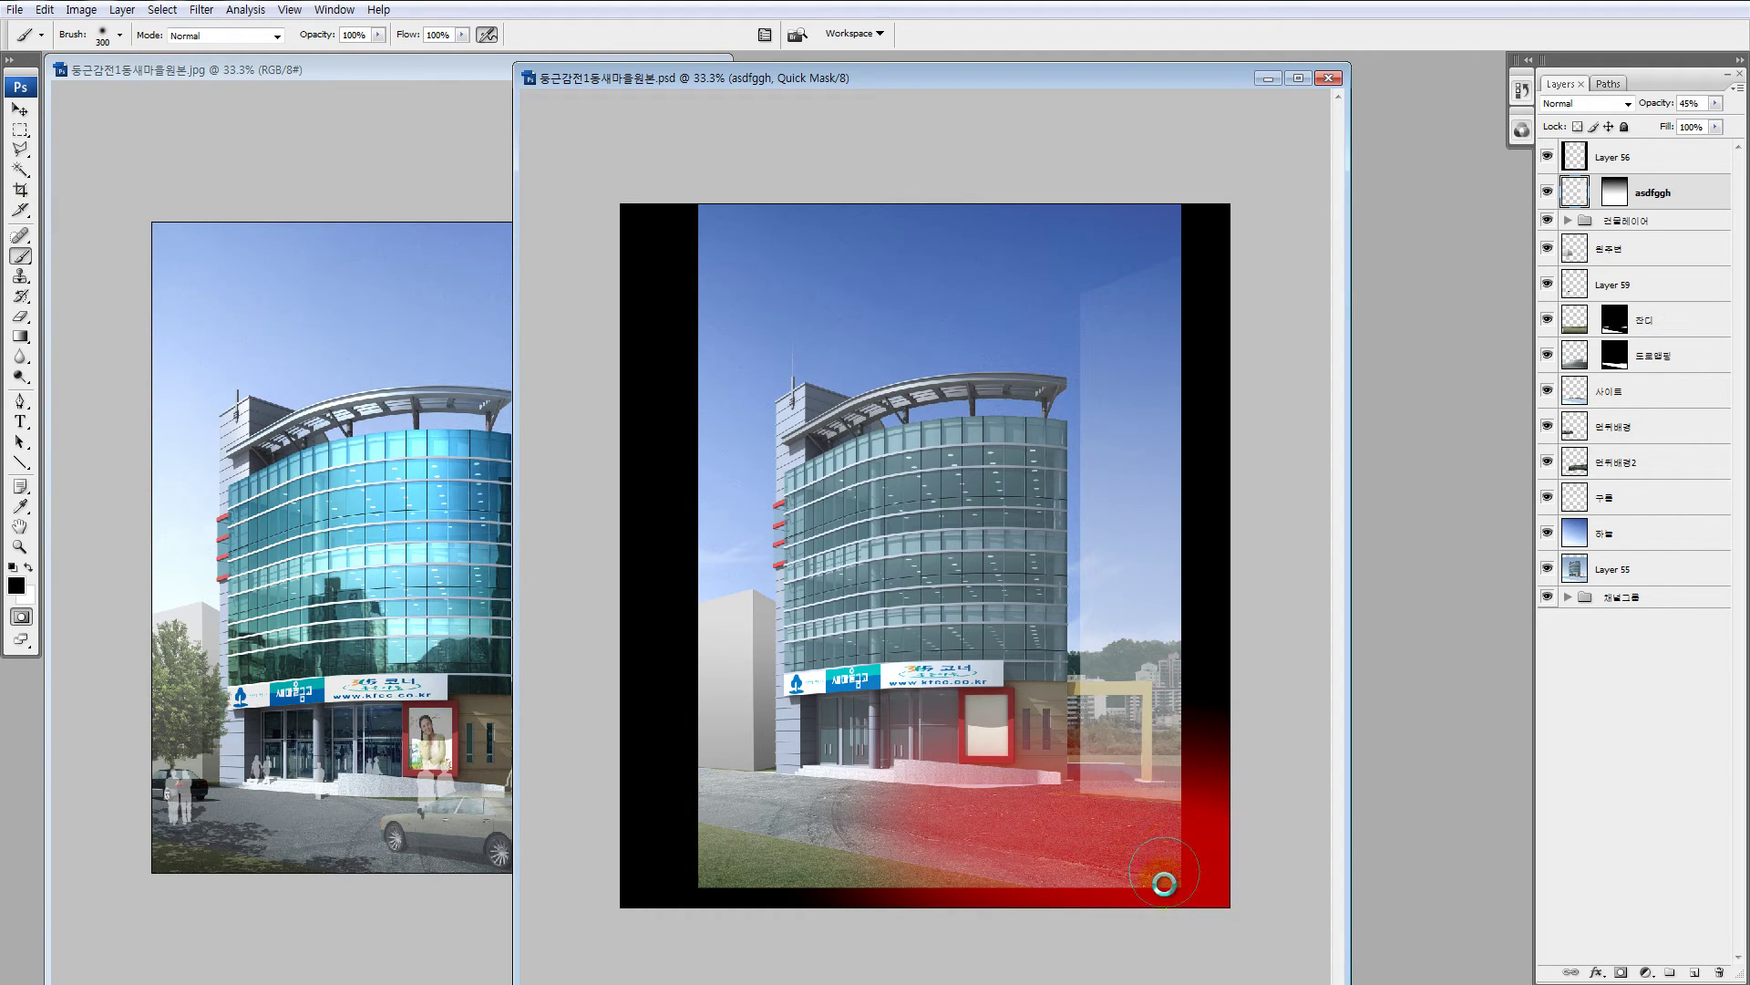
Step: Convert the Quick Mask to a selection, deselect, try Hue/Saturation with Lightness -66 on the asdfggh layer, and return to the painted Quick Mask
{"action": "key", "text": "q"}
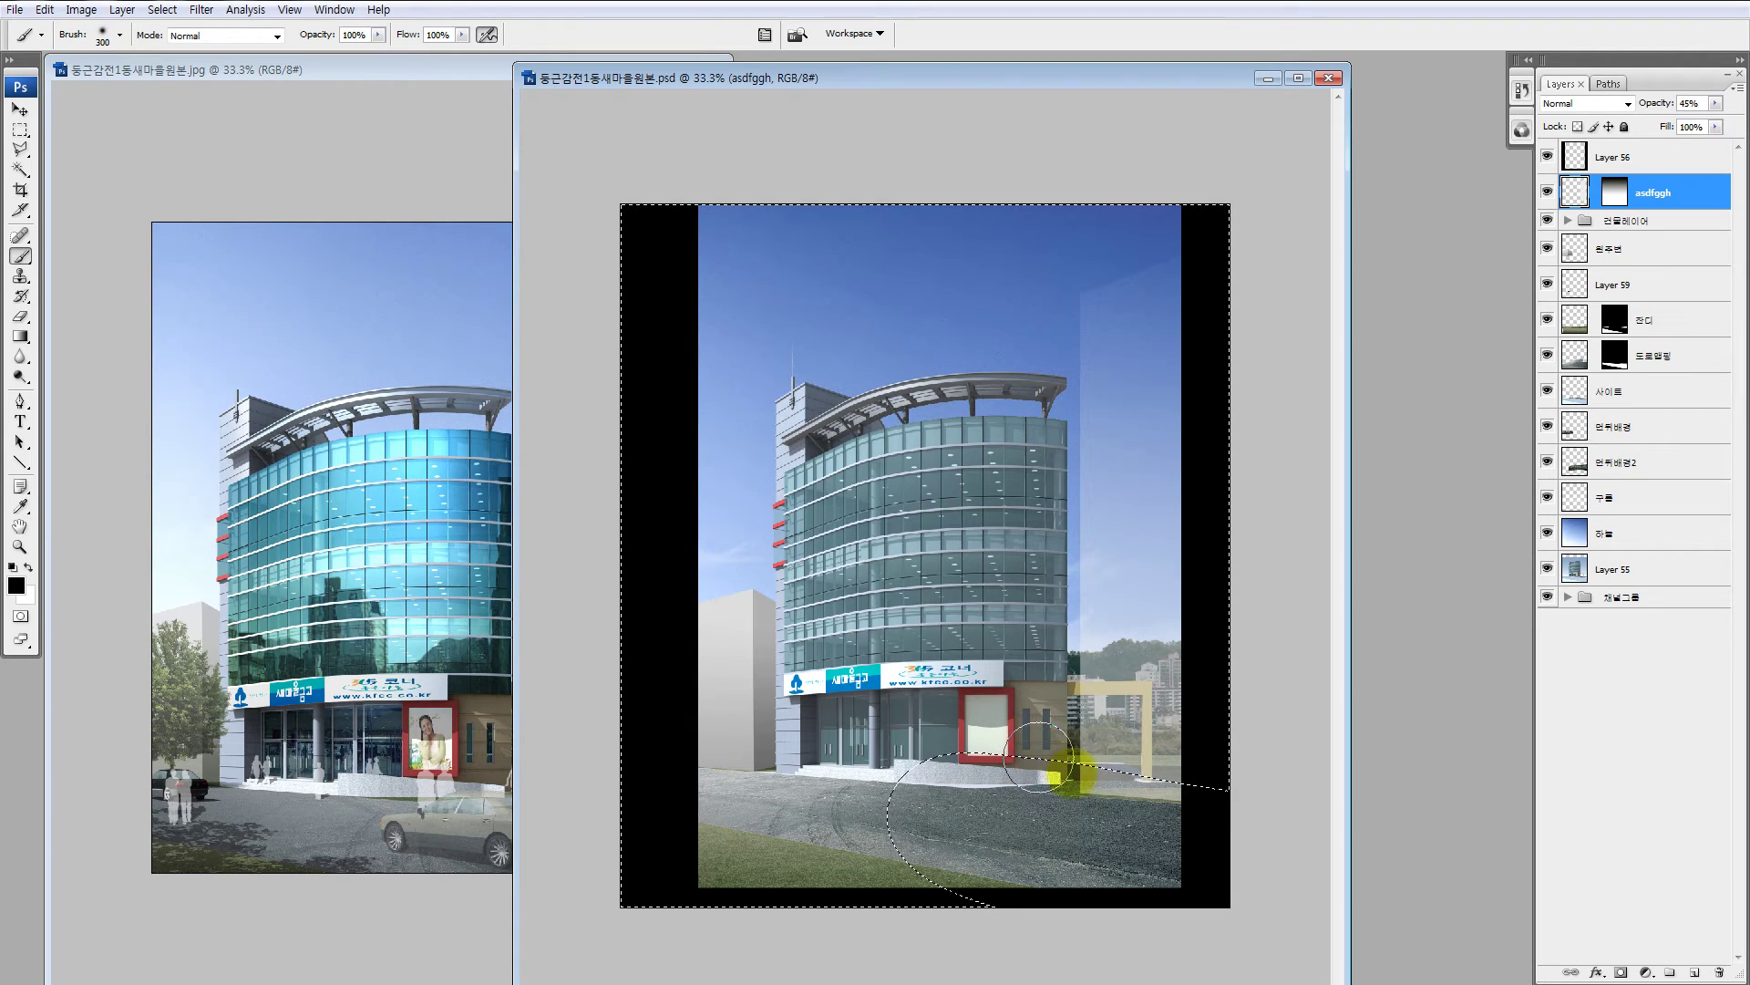
{"action": "key", "text": "ctrl+d"}
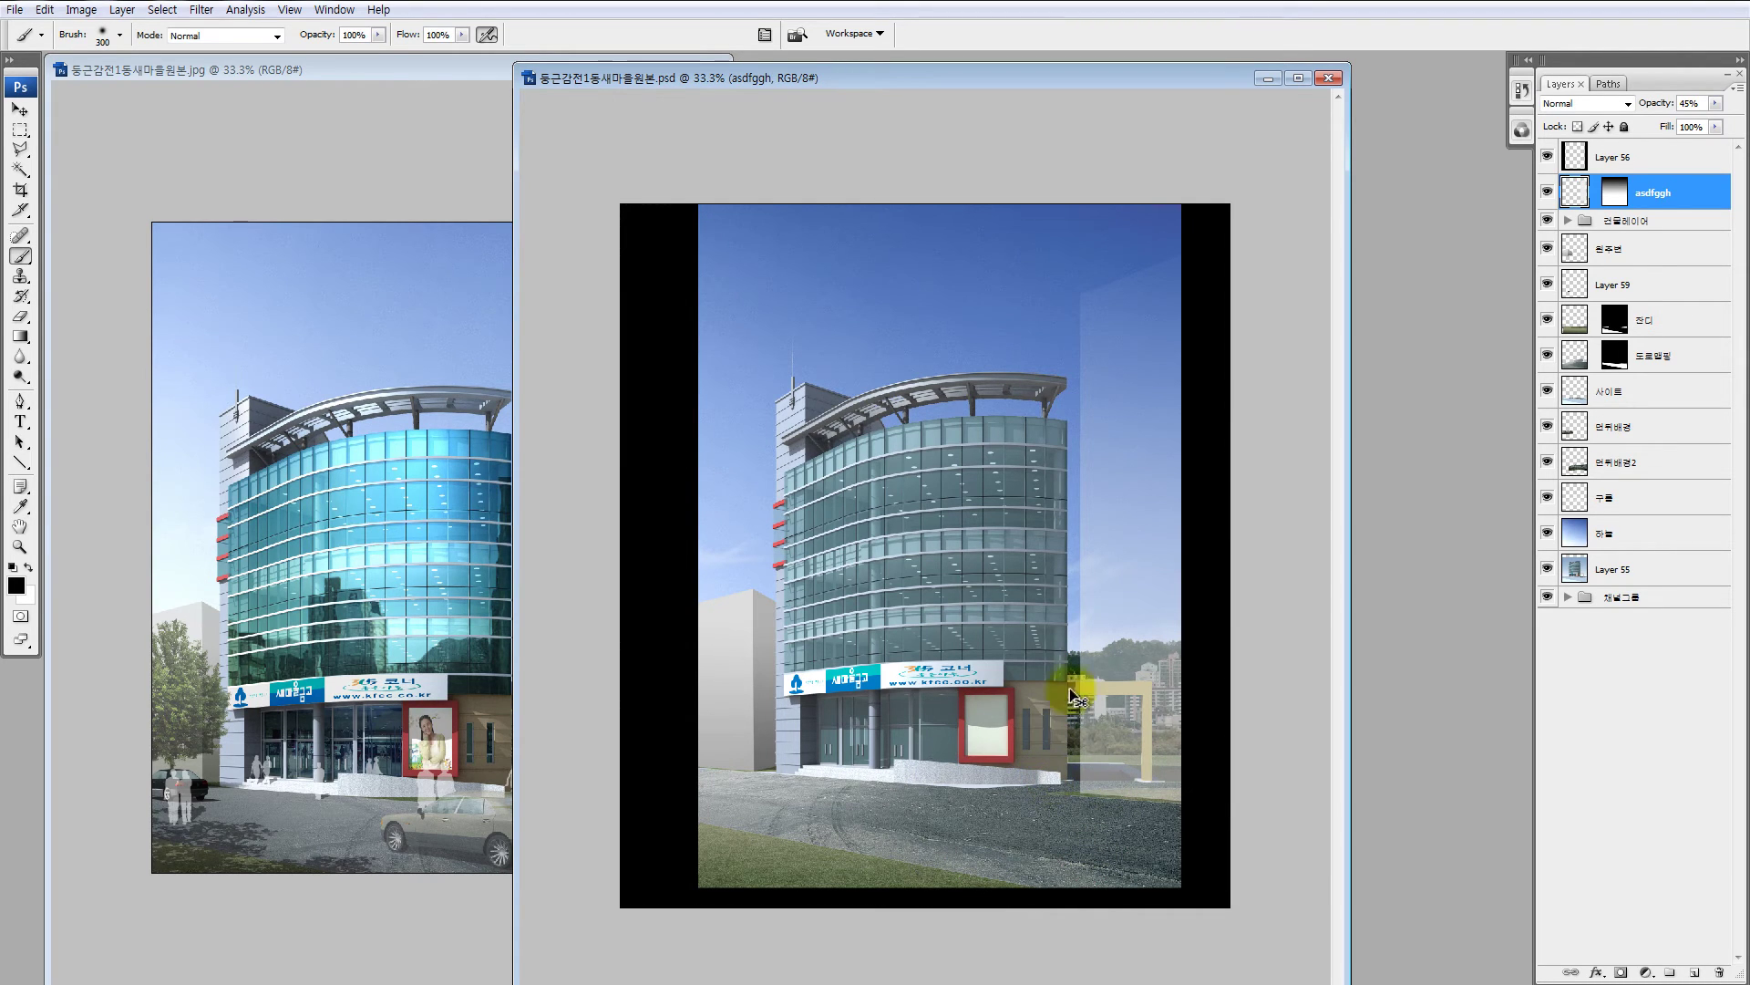
{"action": "key", "text": "ctrl+u"}
{"action": "left_click_drag", "start_coordinate": [1391, 786], "coordinate": [1390, 788]}
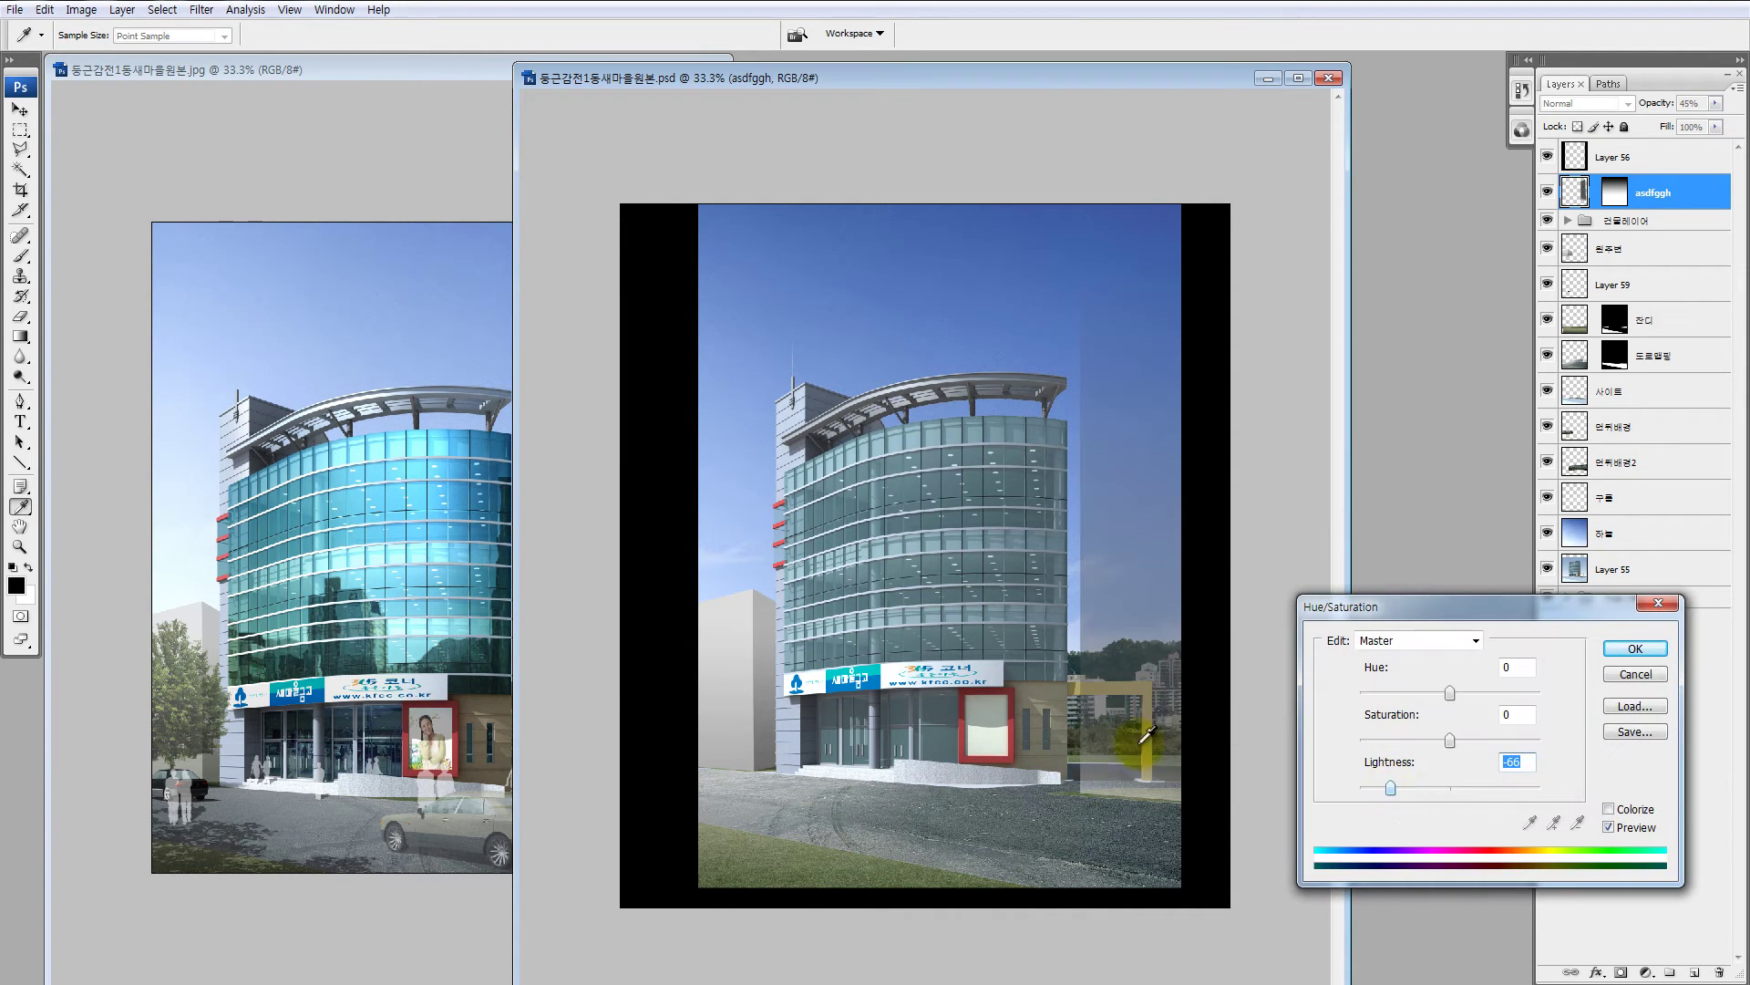
{"action": "key", "text": "Return"}
{"action": "key", "text": "q"}
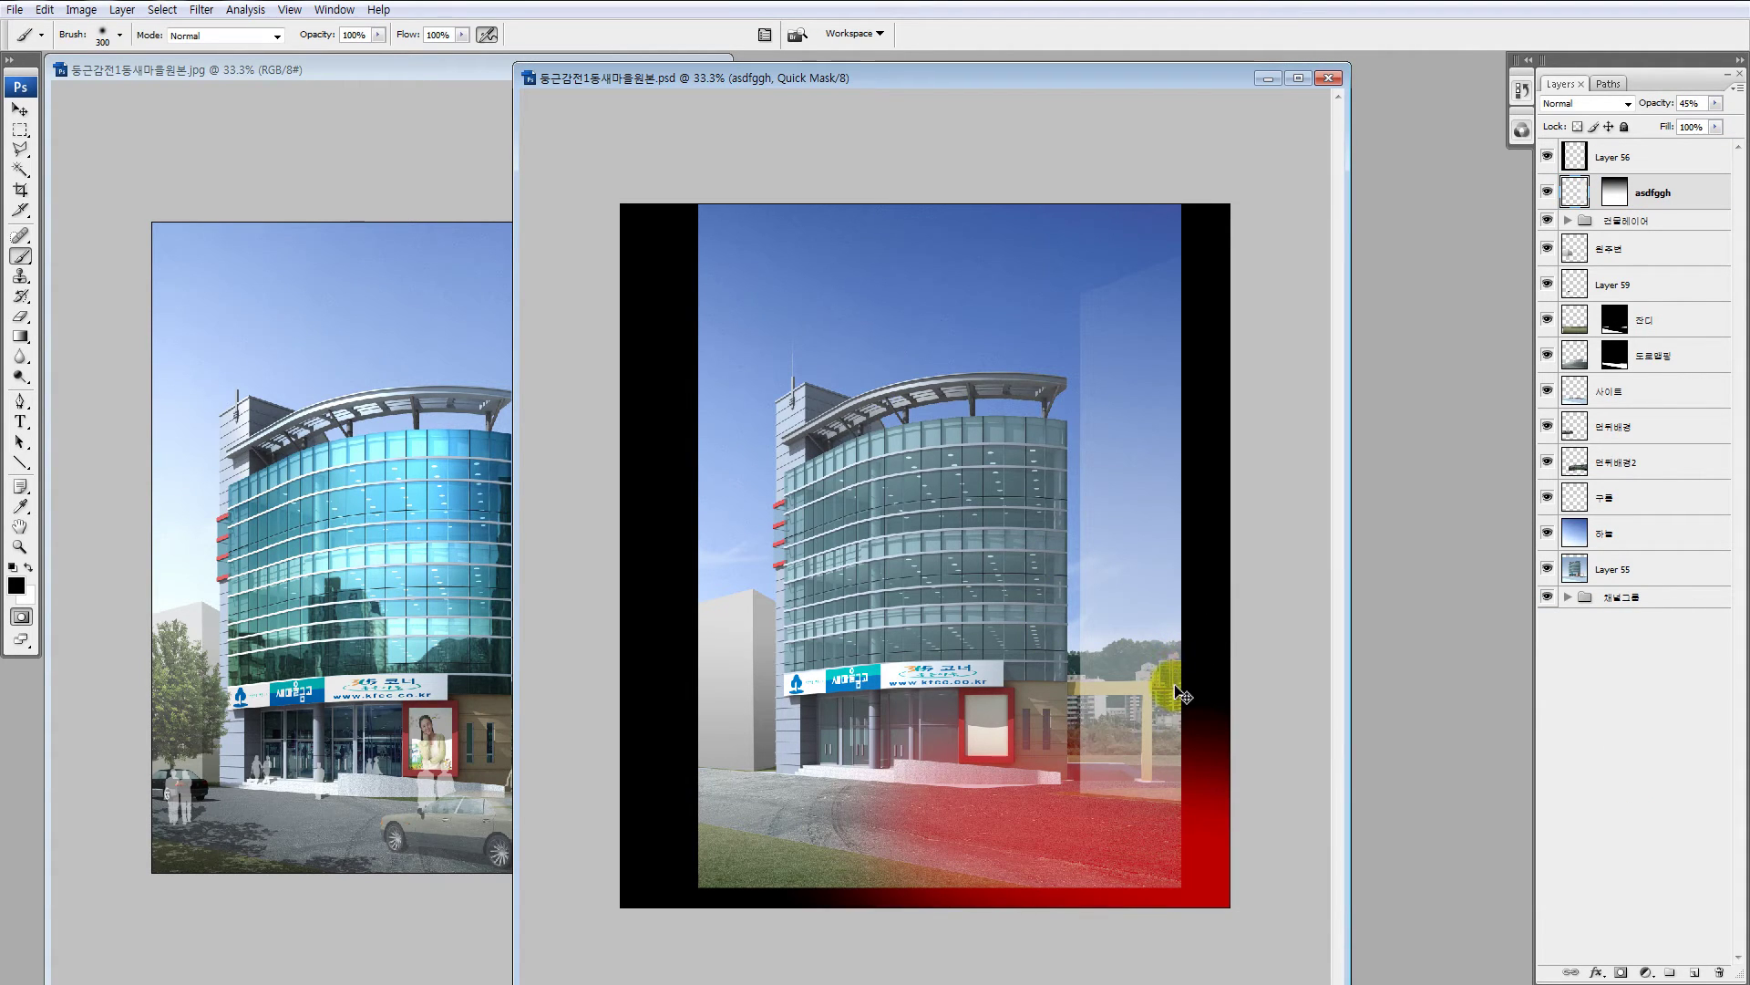
Step: Keep the broad Quick Mask painted over the road, convert it to an inverted selection covering the road, and hide the selection edges
{"action": "key", "text": "ctrl+z"}
{"action": "key", "text": "ctrl+z"}
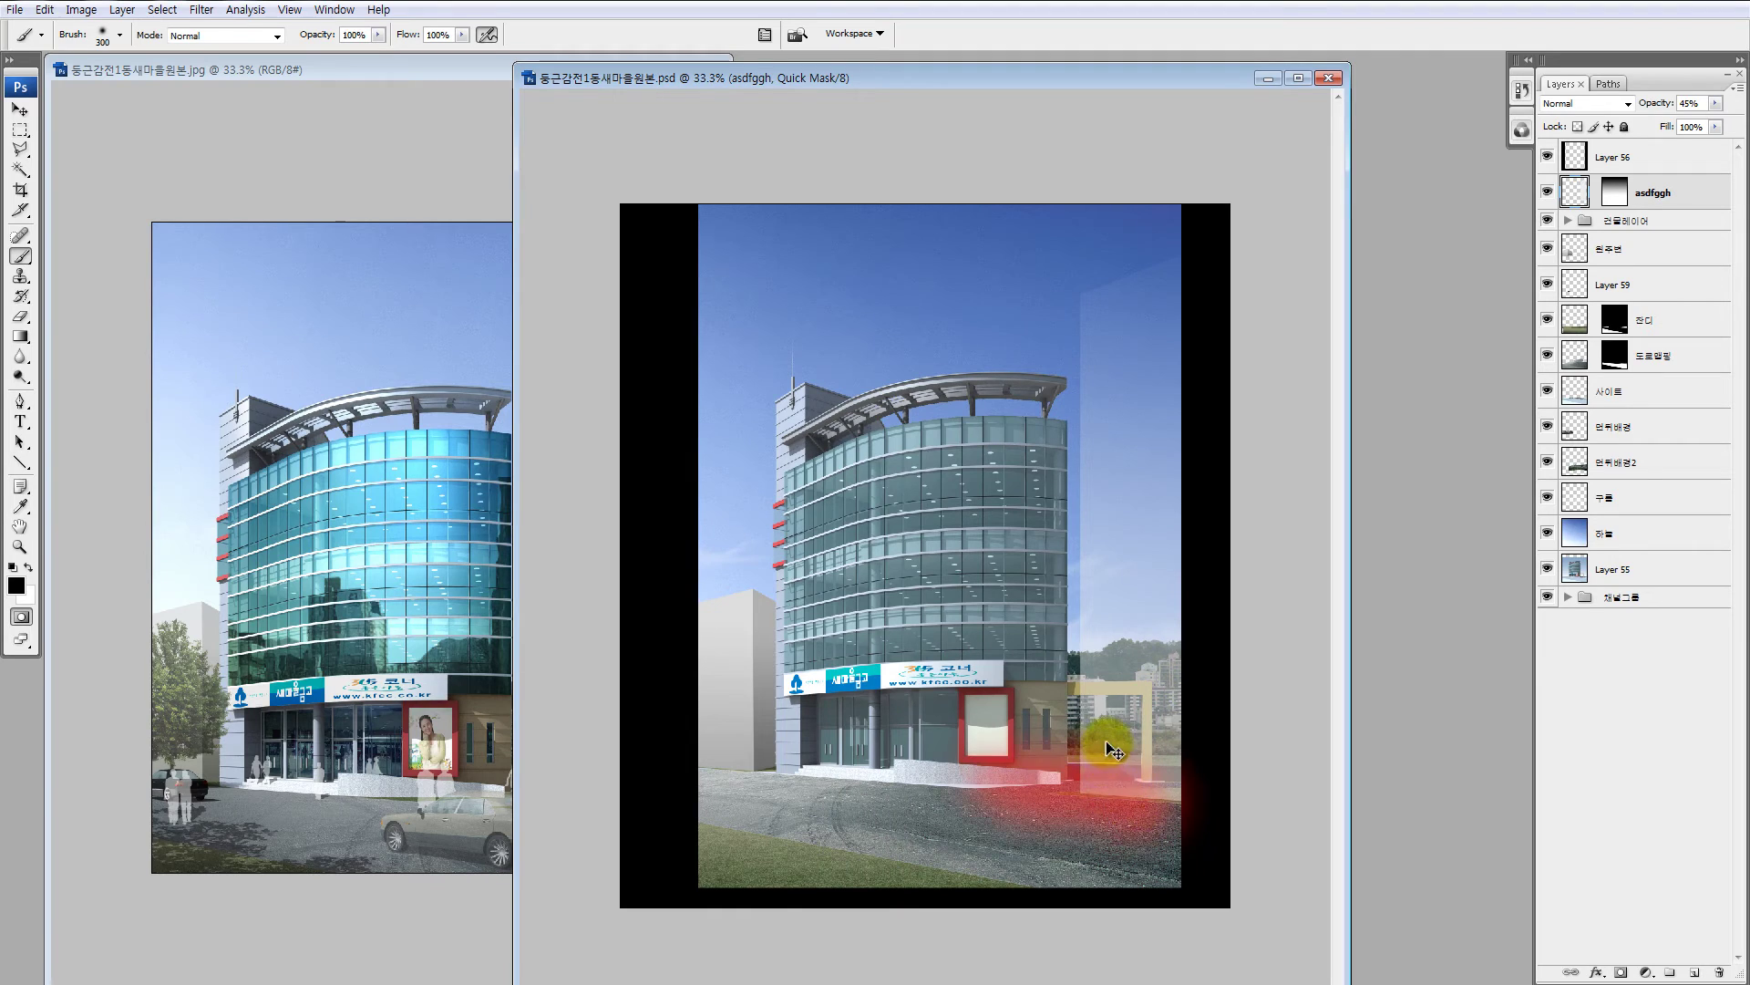
{"action": "key", "text": "ctrl+z"}
{"action": "key", "text": "ctrl+z"}
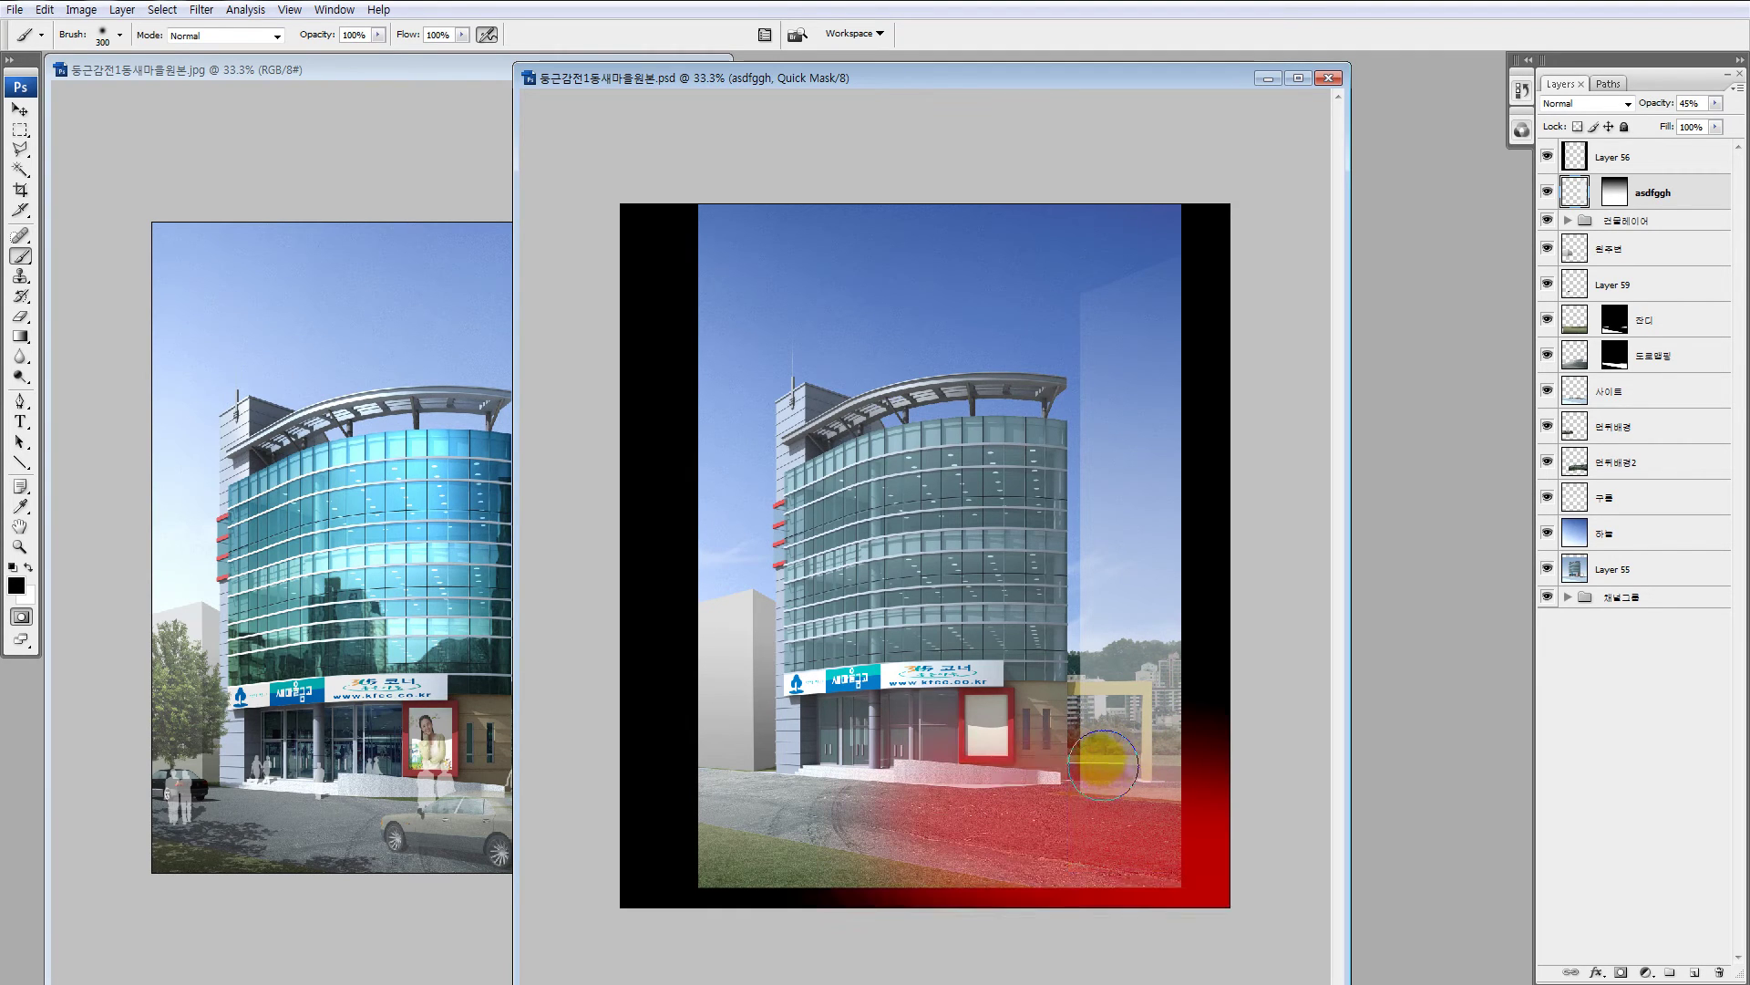
{"action": "key", "text": "q"}
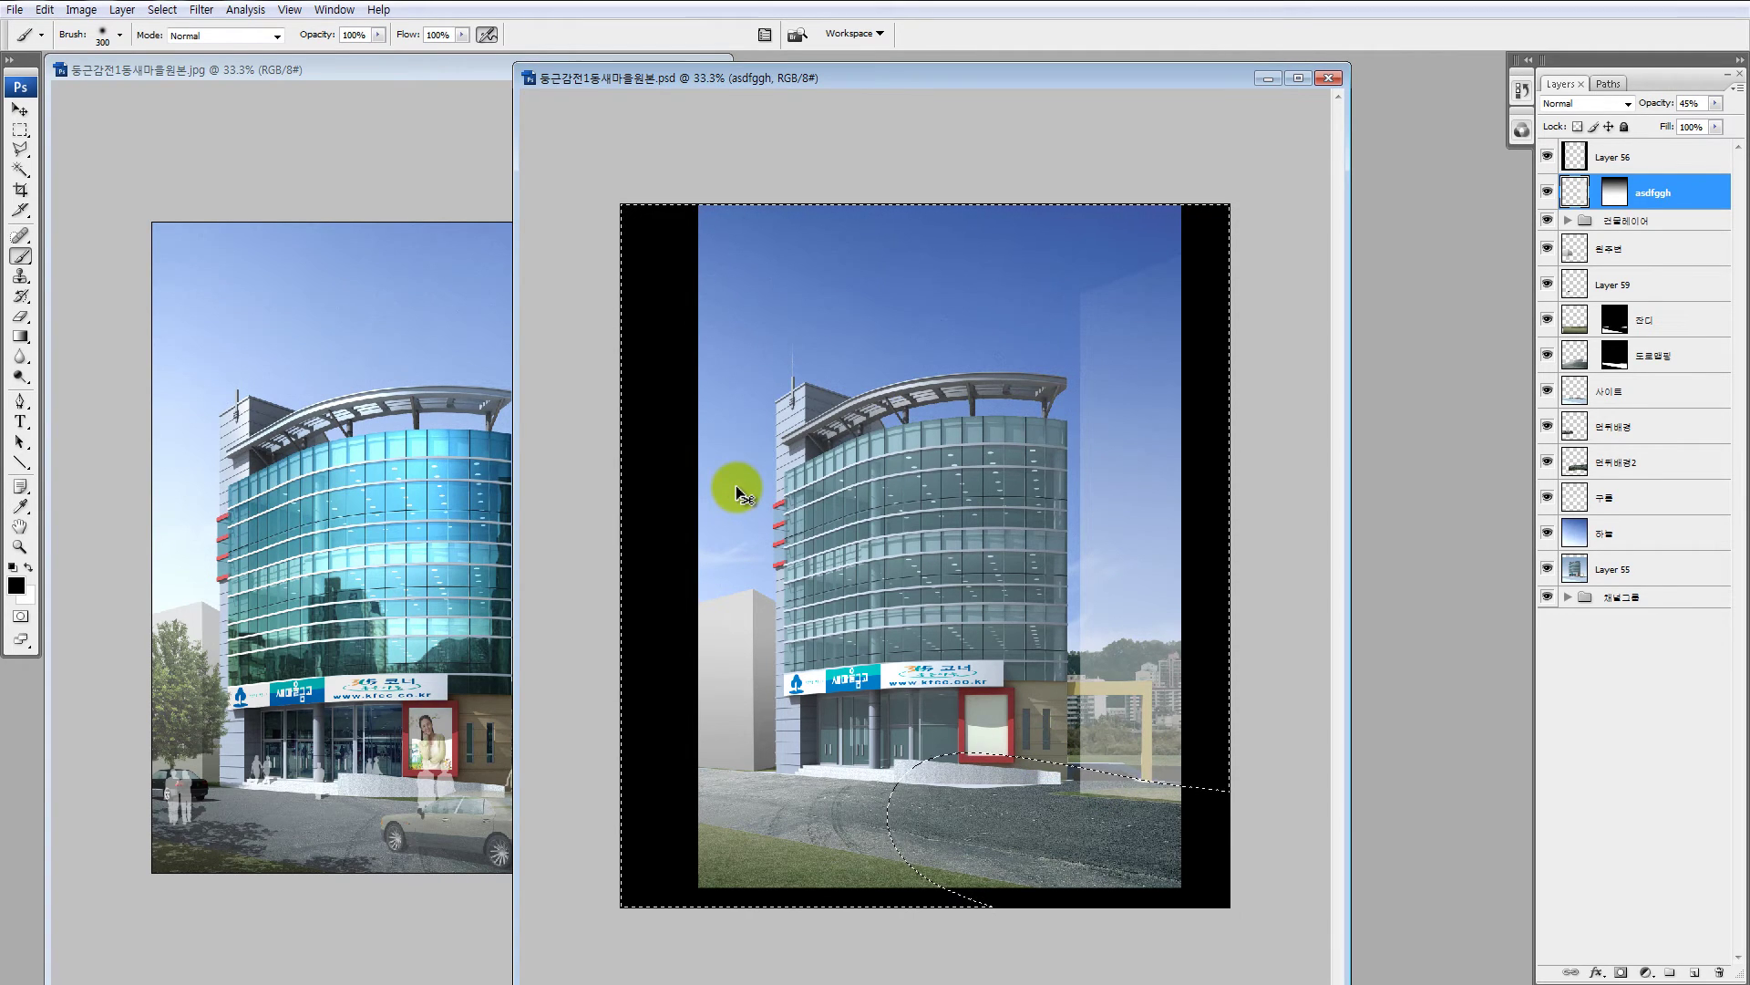
{"action": "key", "text": "ctrl+shift+i"}
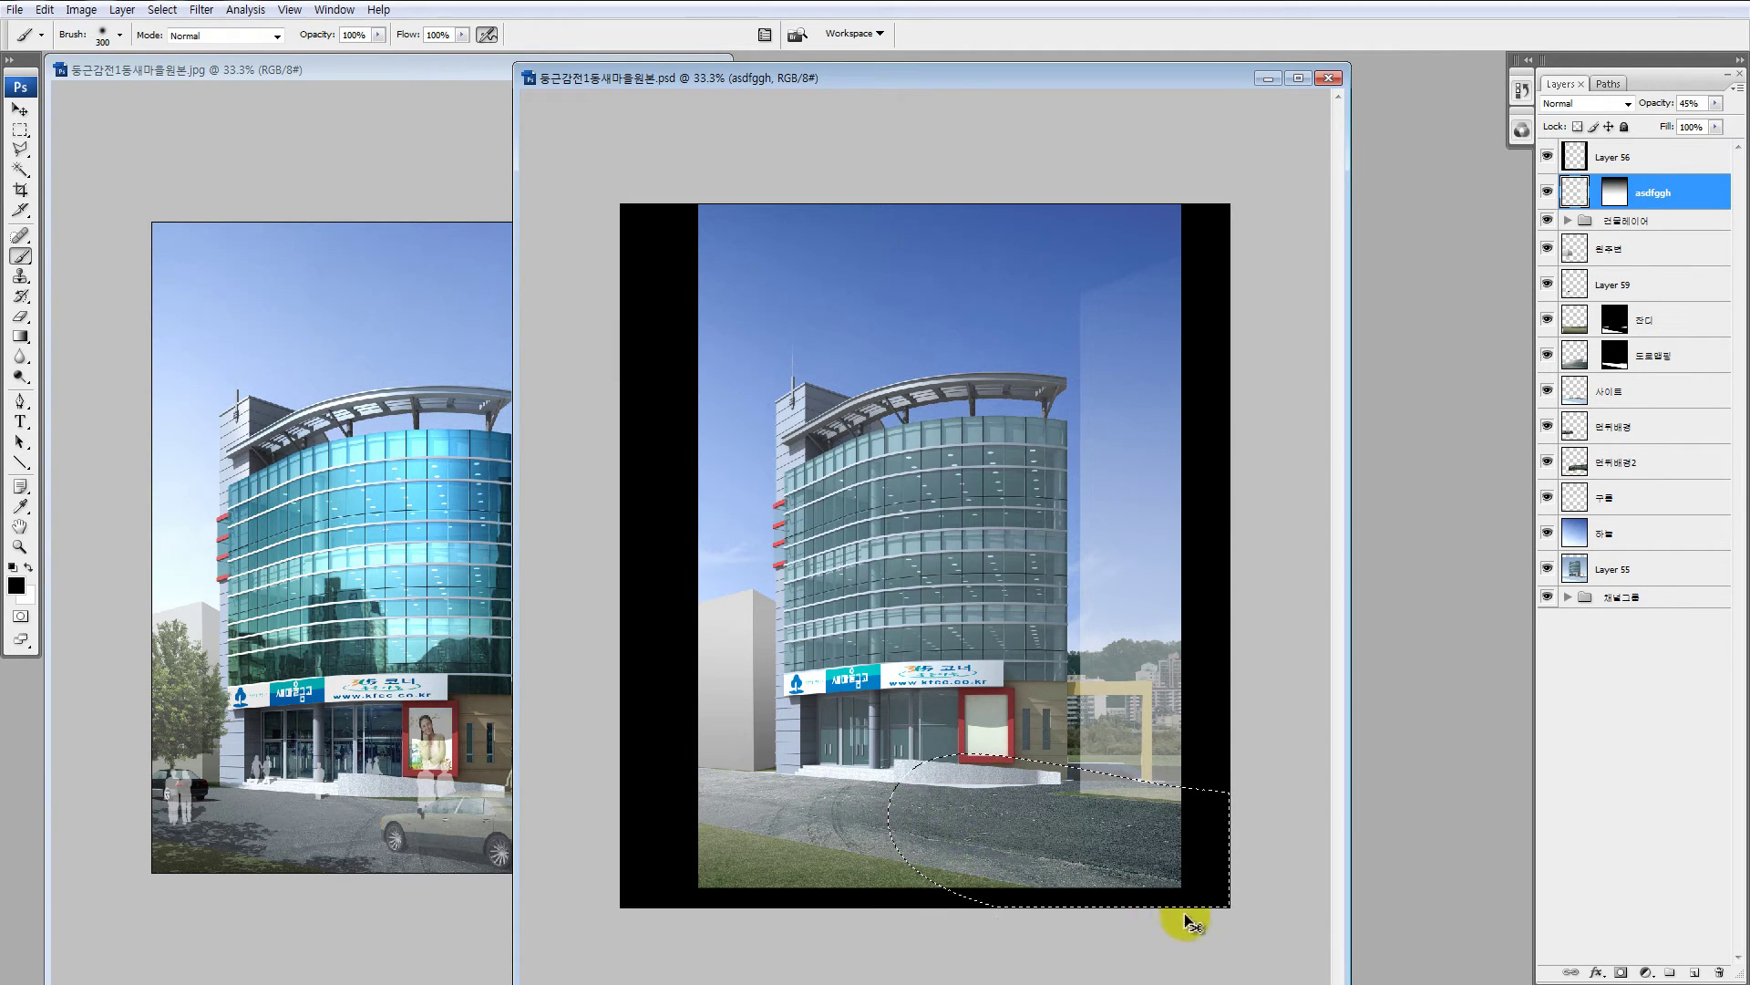
{"action": "key", "text": "ctrl+h"}
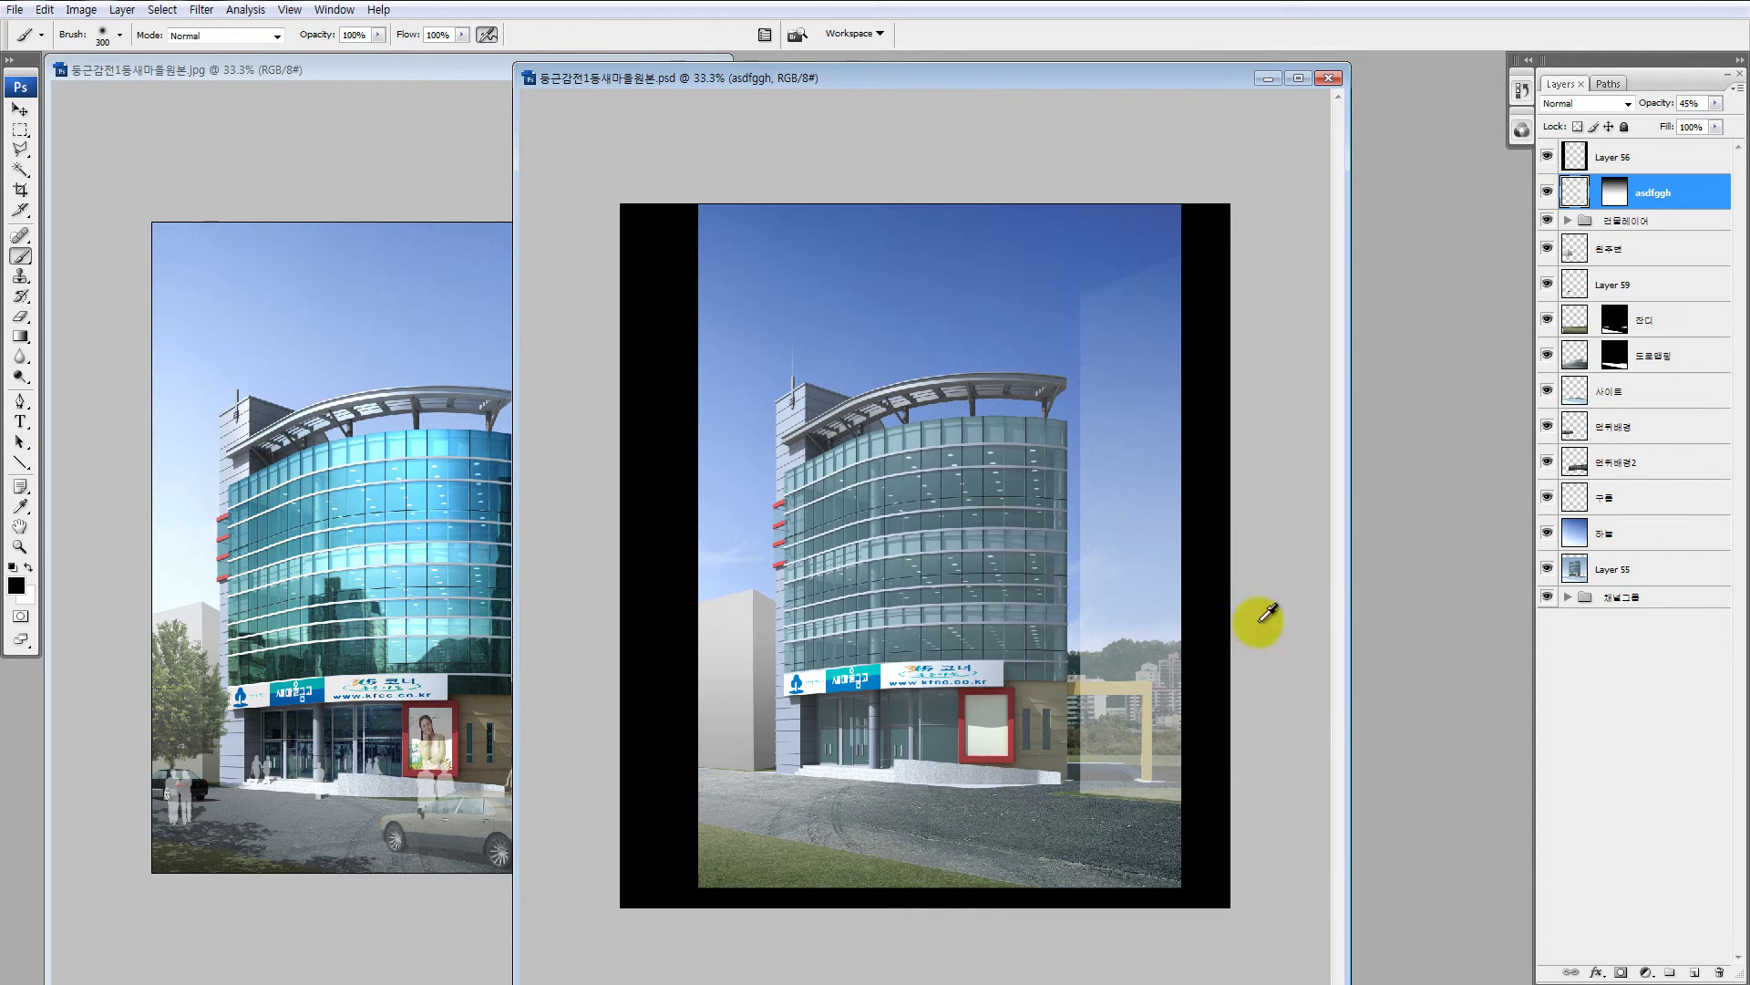
Step: Darken the selected road area of the asdfggh layer using Hue/Saturation with Lightness -27
{"action": "key", "text": "ctrl+u"}
{"action": "left_click_drag", "start_coordinate": [1485, 606], "coordinate": [1469, 572]}
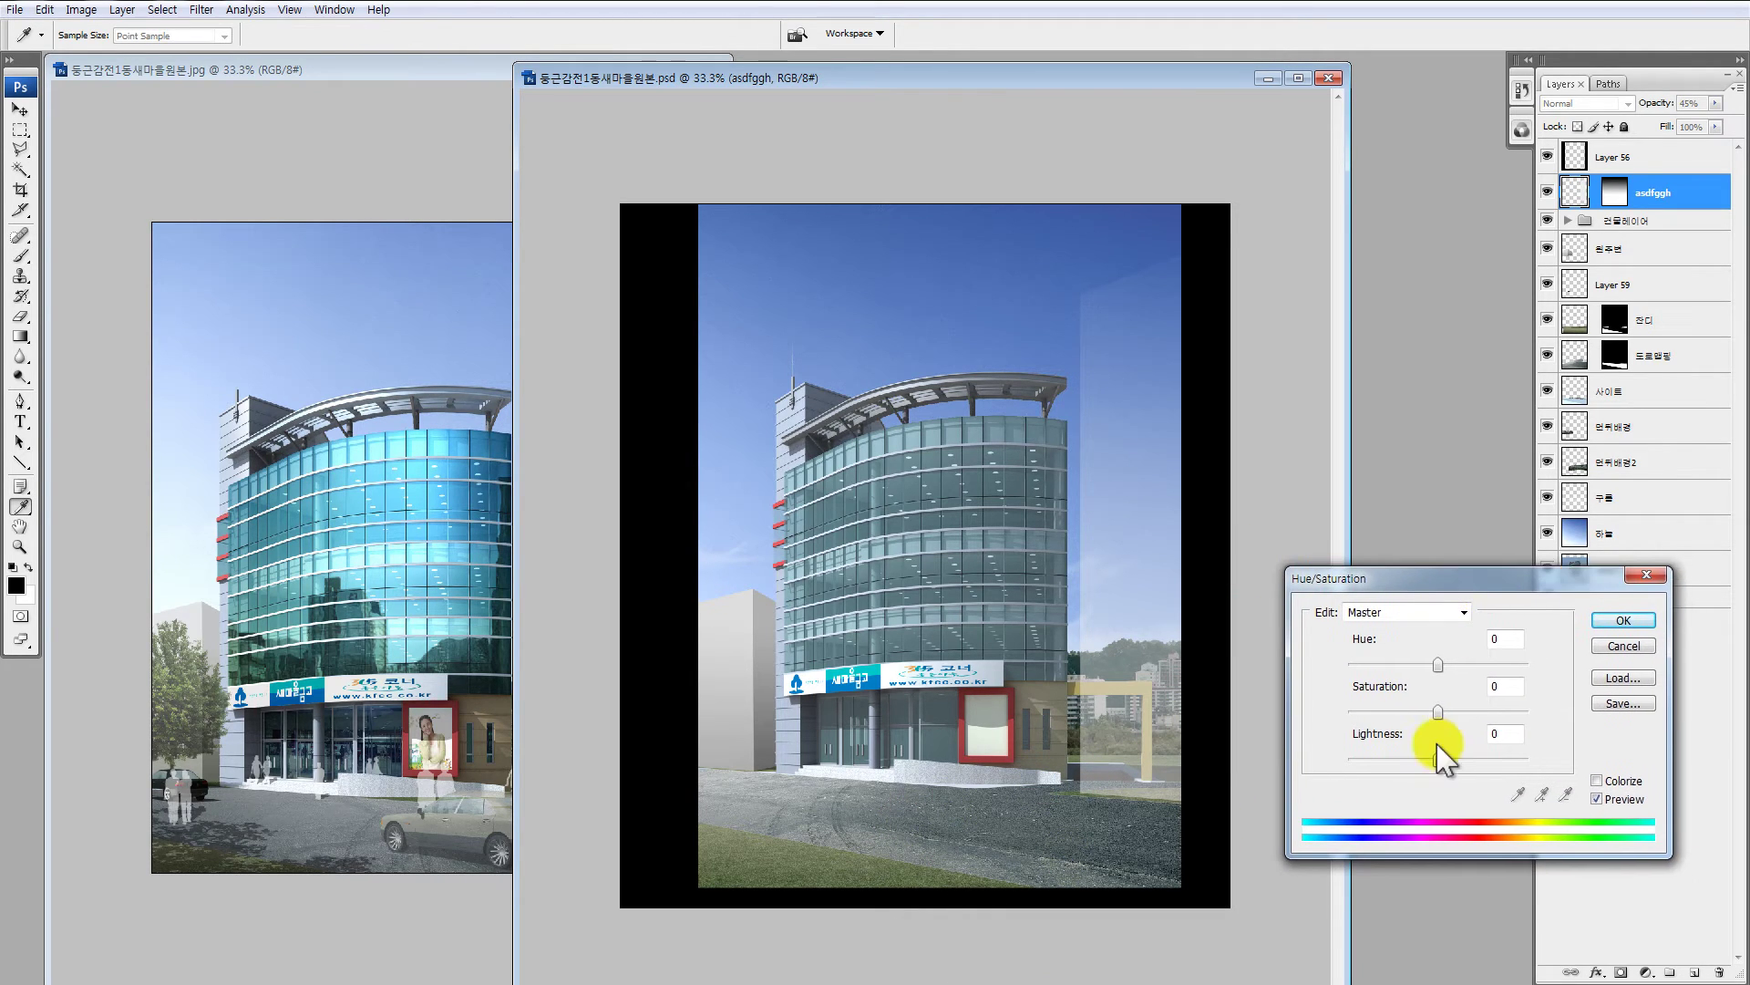
{"action": "mouse_move", "coordinate": [1416, 751]}
{"action": "left_mouse_down"}
{"action": "mouse_move", "coordinate": [1378, 750]}
{"action": "mouse_move", "coordinate": [1414, 747]}
{"action": "left_mouse_up"}
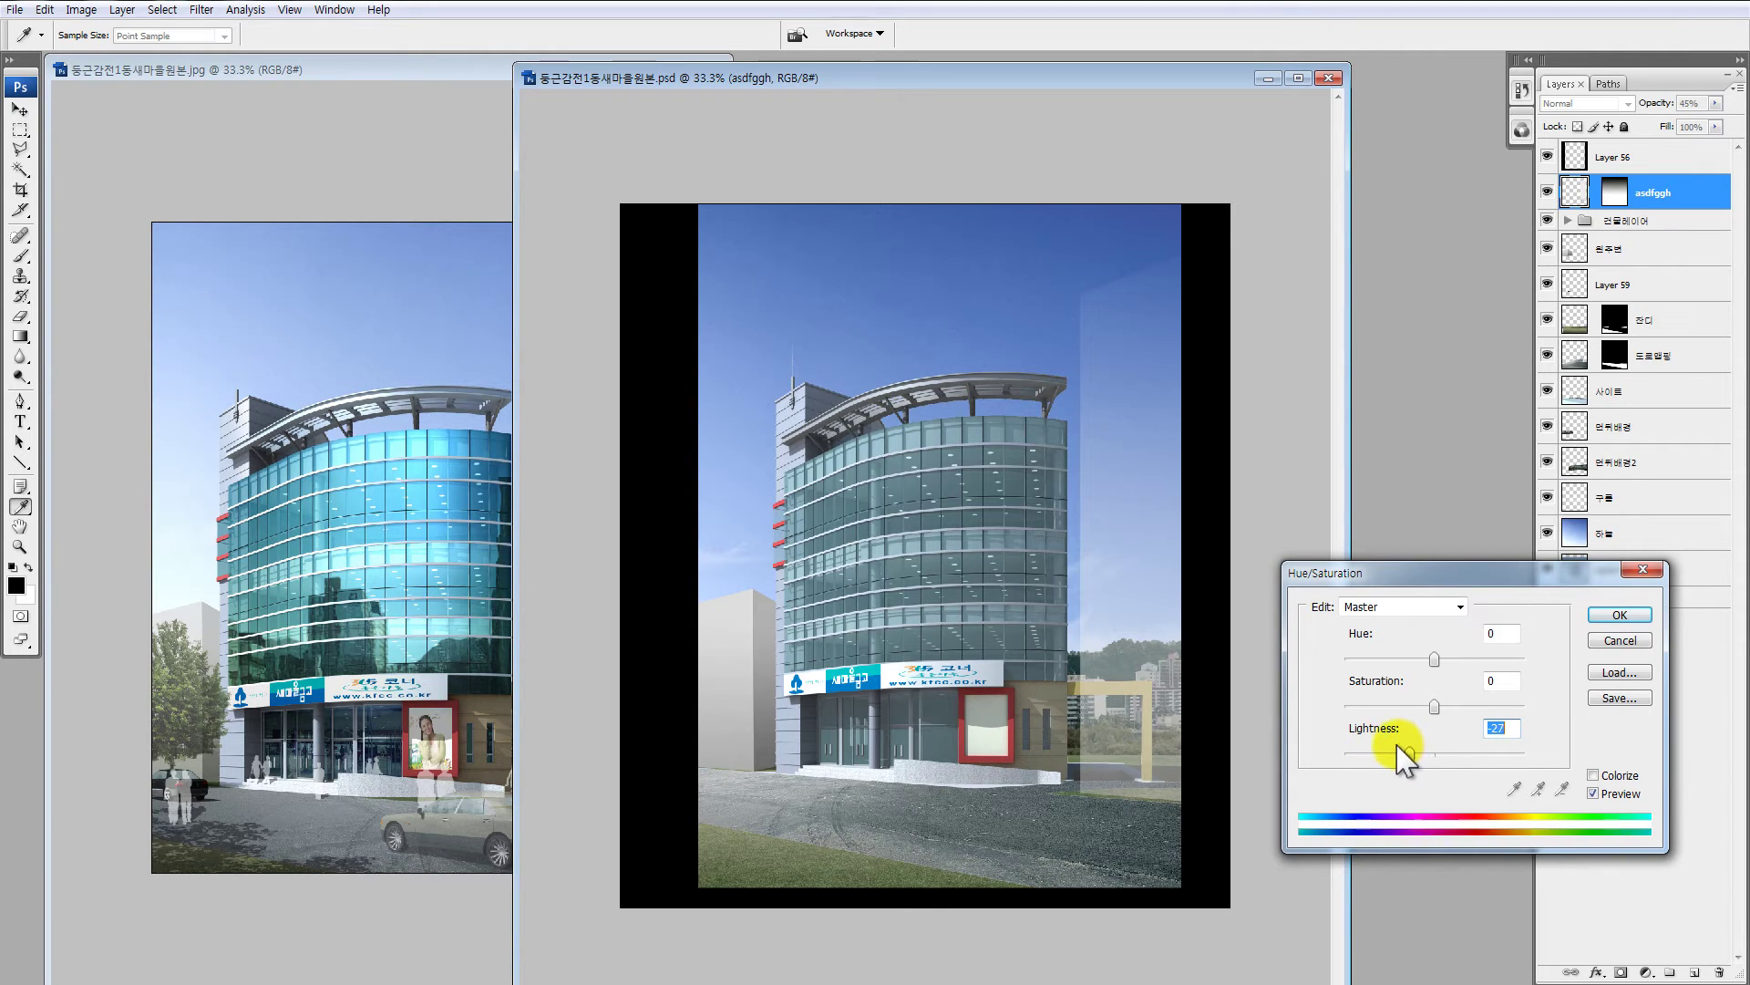
{"action": "left_click", "coordinate": [1607, 615]}
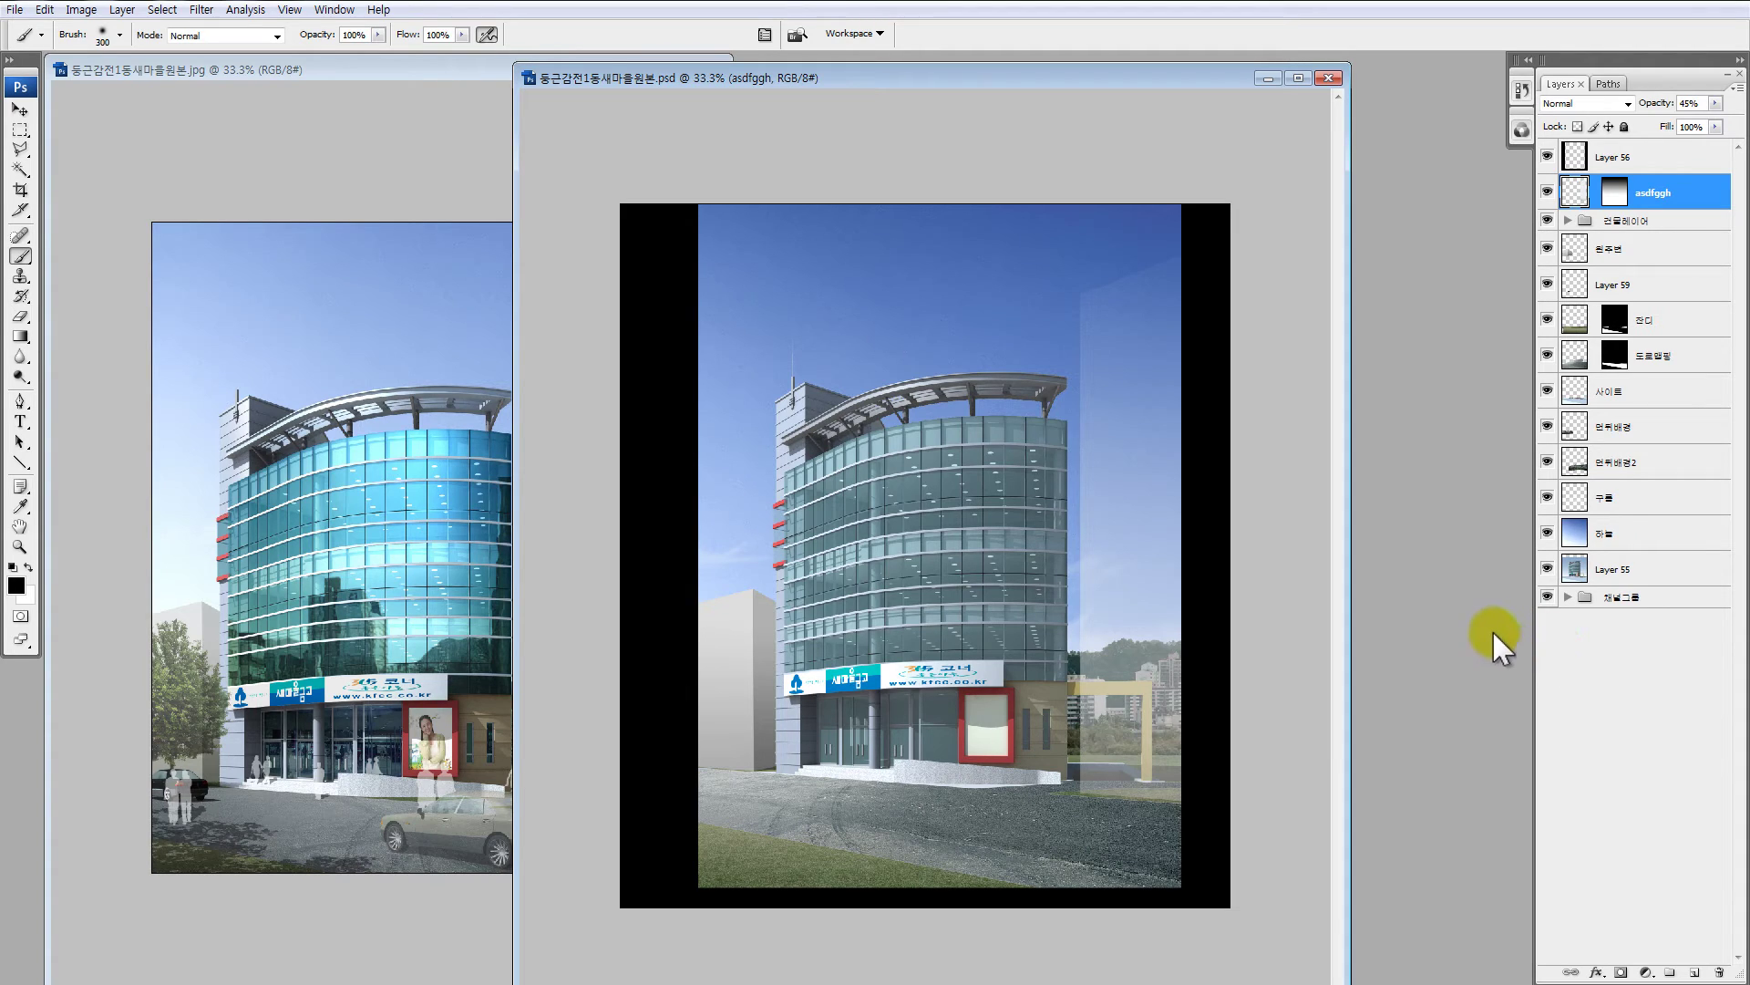
Step: View the asdfggh layer's gradient mask on its own, and return to editing the layer's image
{"action": "left_click", "coordinate": [1614, 195]}
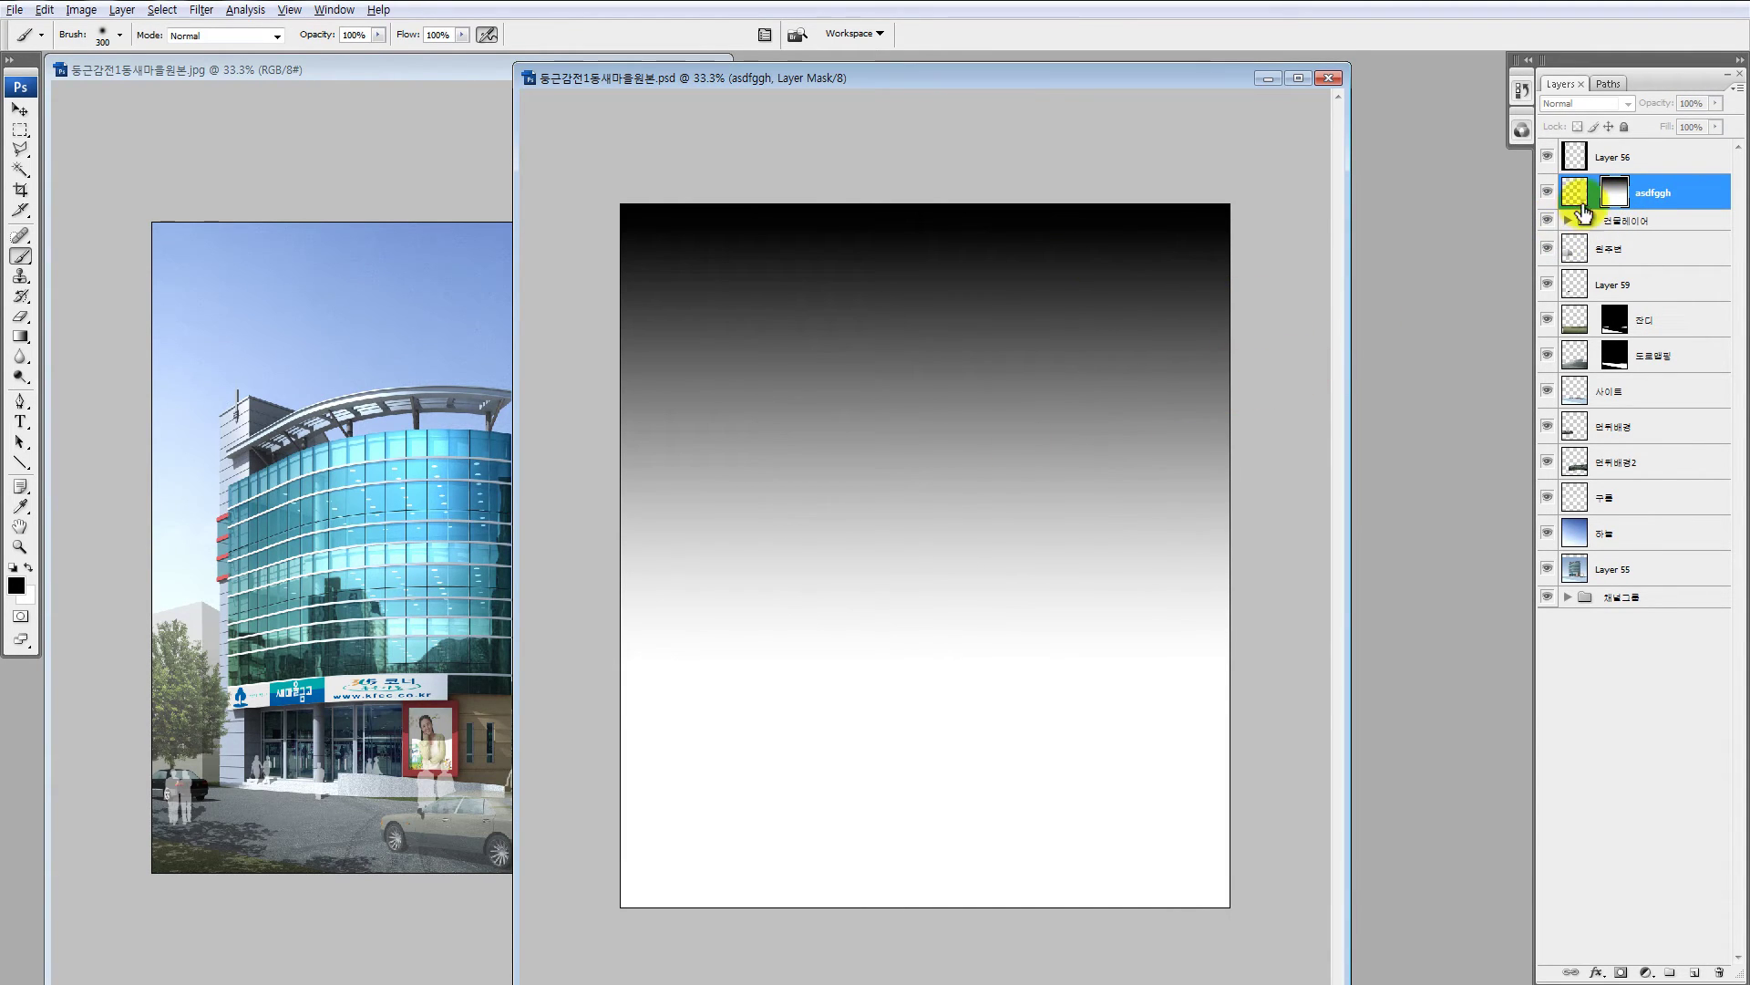
{"action": "left_click", "coordinate": [1577, 194]}
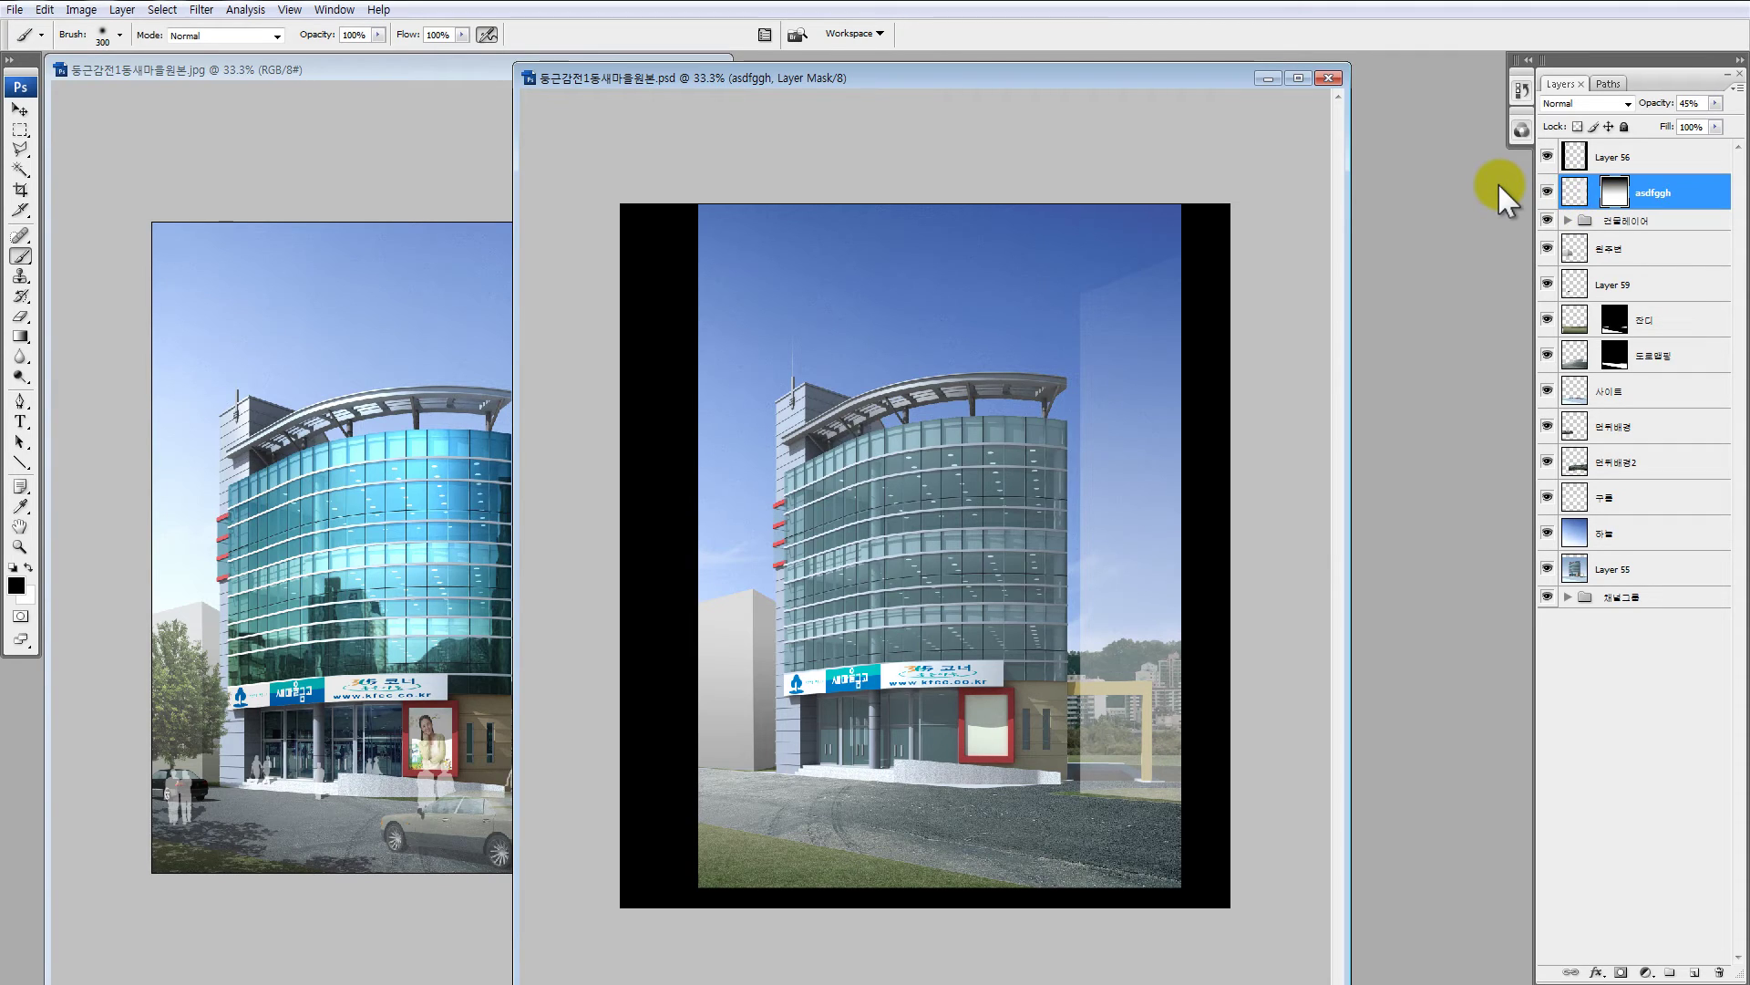
{"action": "left_click", "coordinate": [1573, 192]}
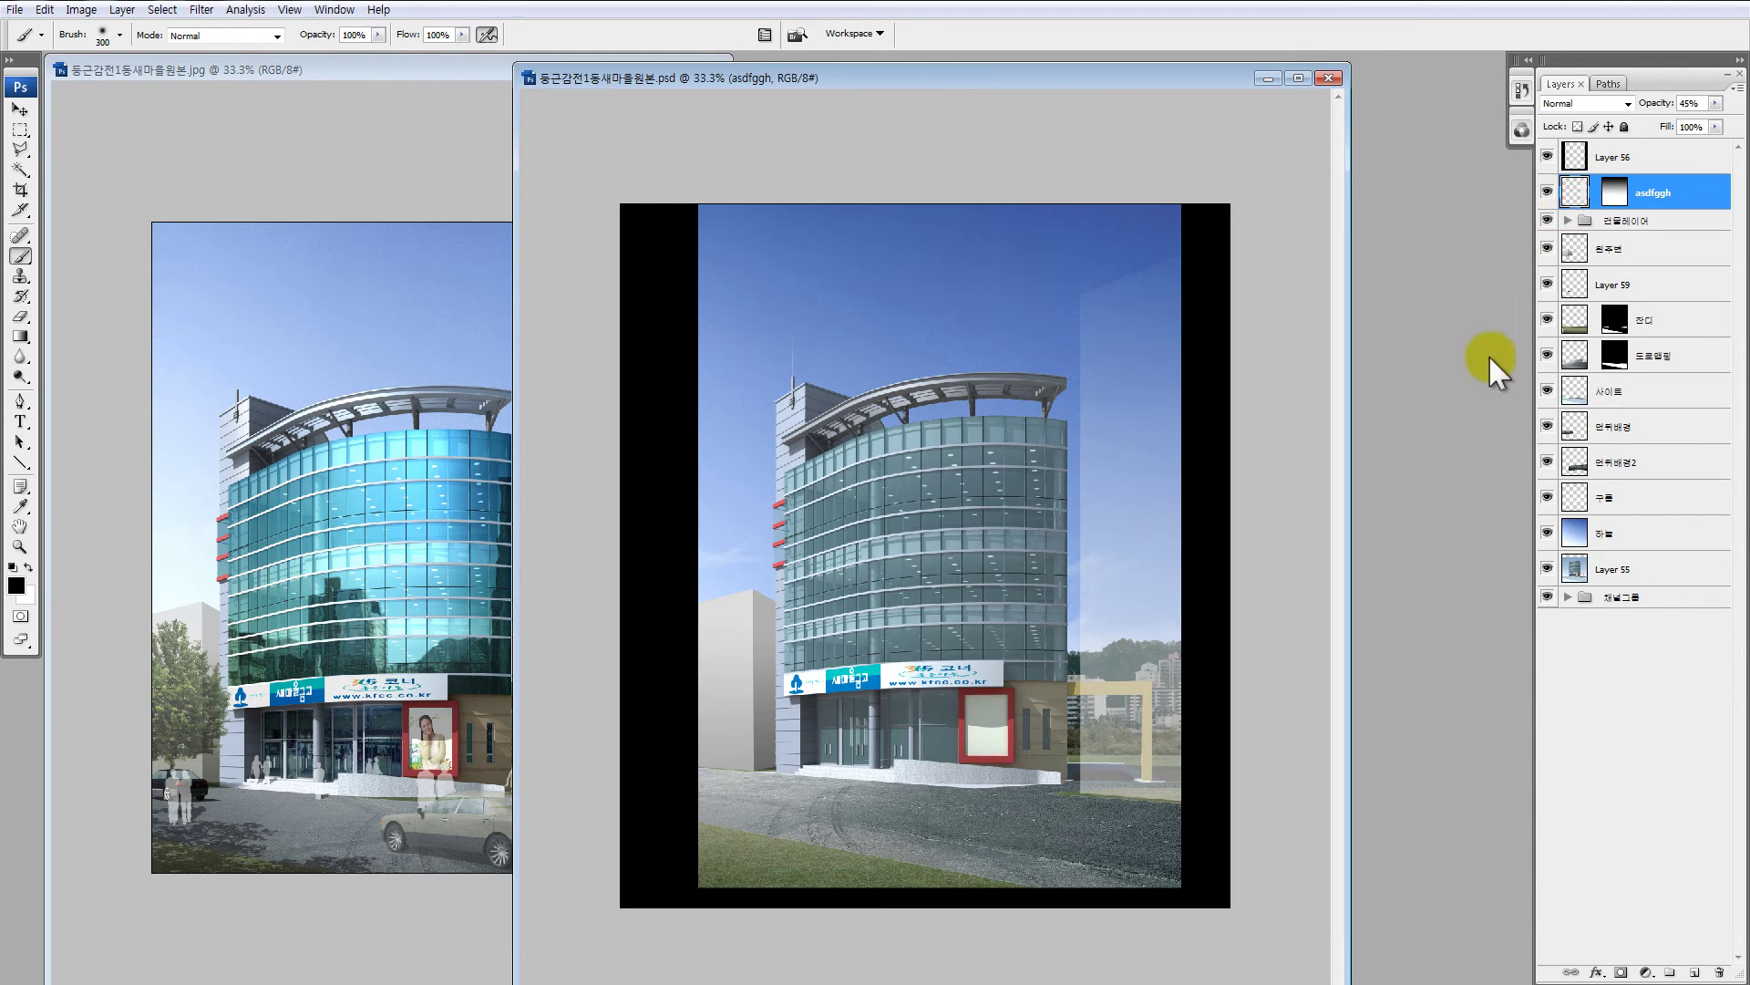
Step: Enter Quick Mask mode, redraw a vertical black-to-white gradient across the road until it fits, and convert it to a selection
{"action": "key", "text": "q"}
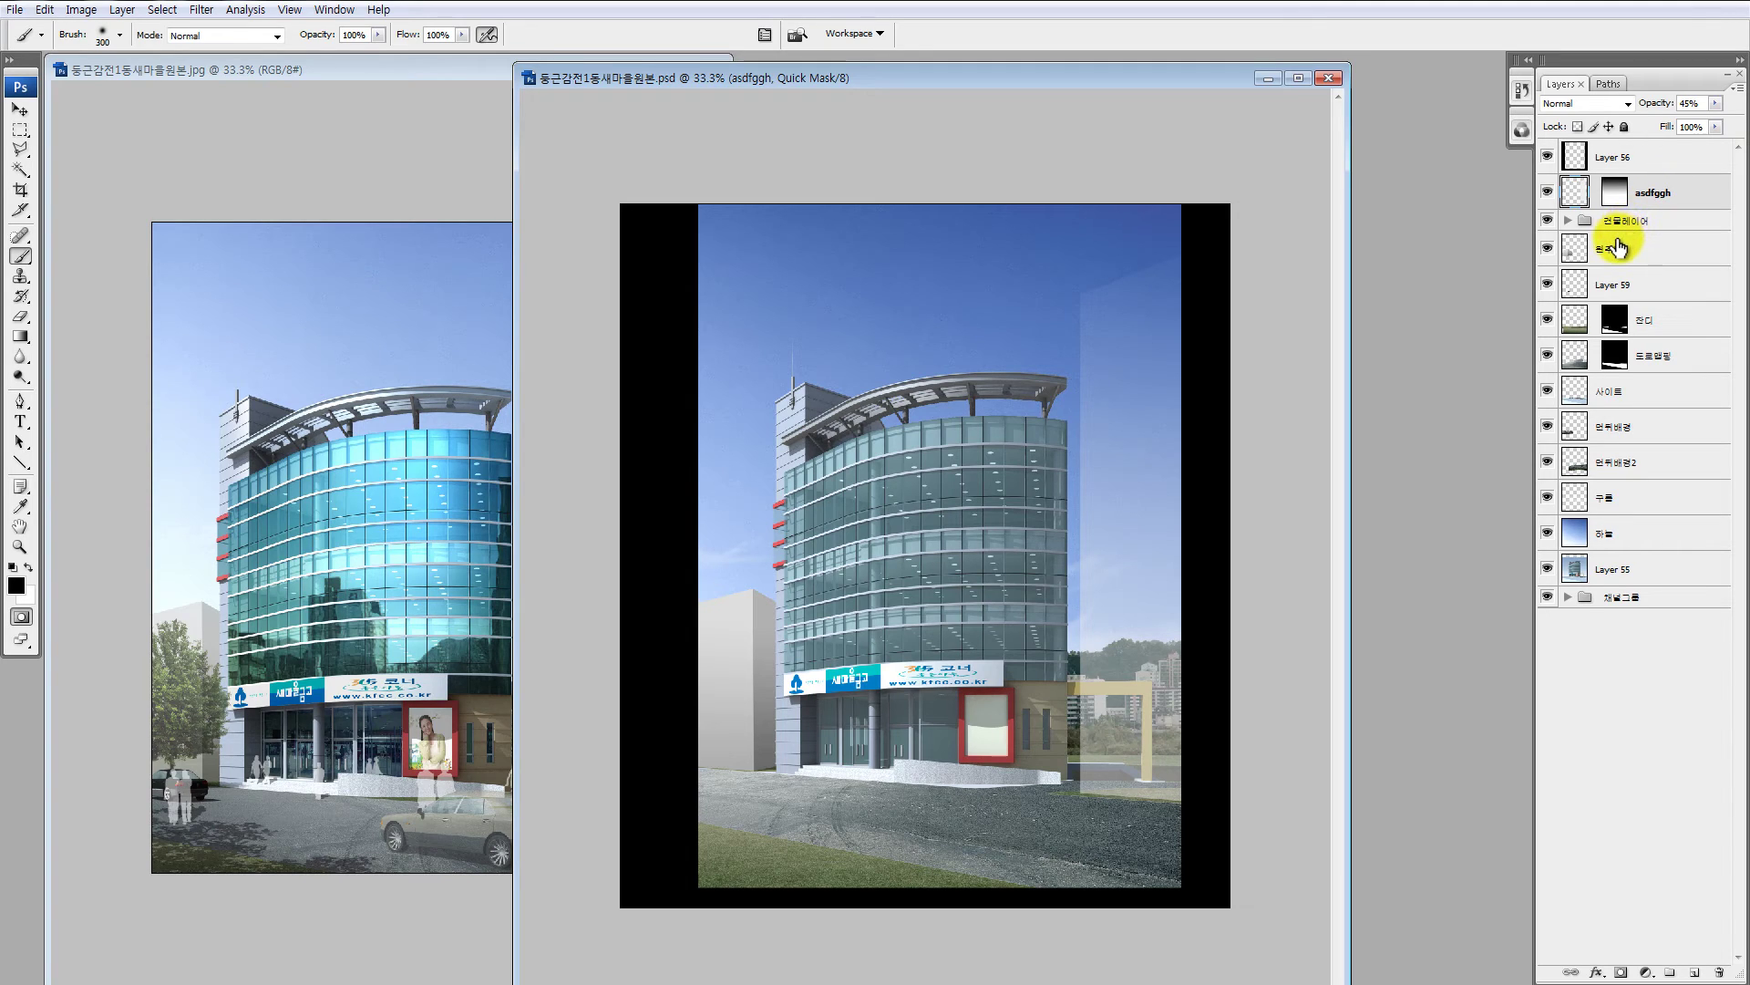
{"action": "key", "text": "g"}
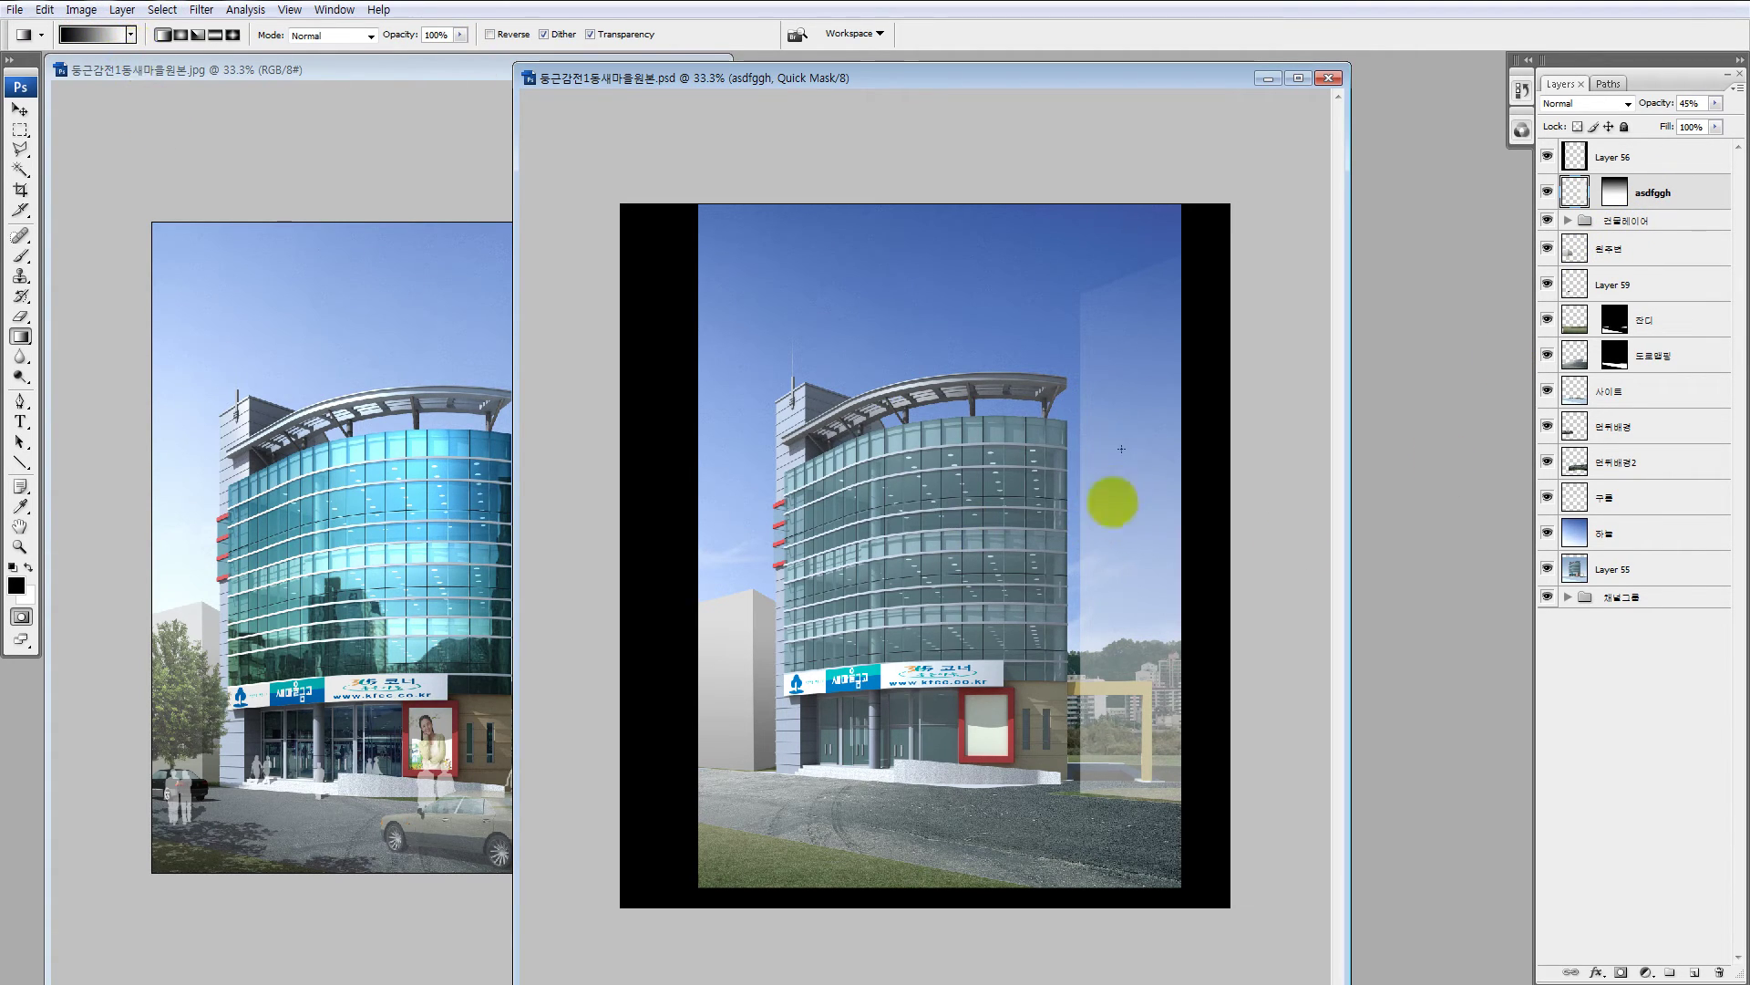
{"action": "left_click_drag", "start_coordinate": [1121, 801], "coordinate": [1101, 662]}
{"action": "left_click_drag", "start_coordinate": [1116, 873], "coordinate": [1116, 875]}
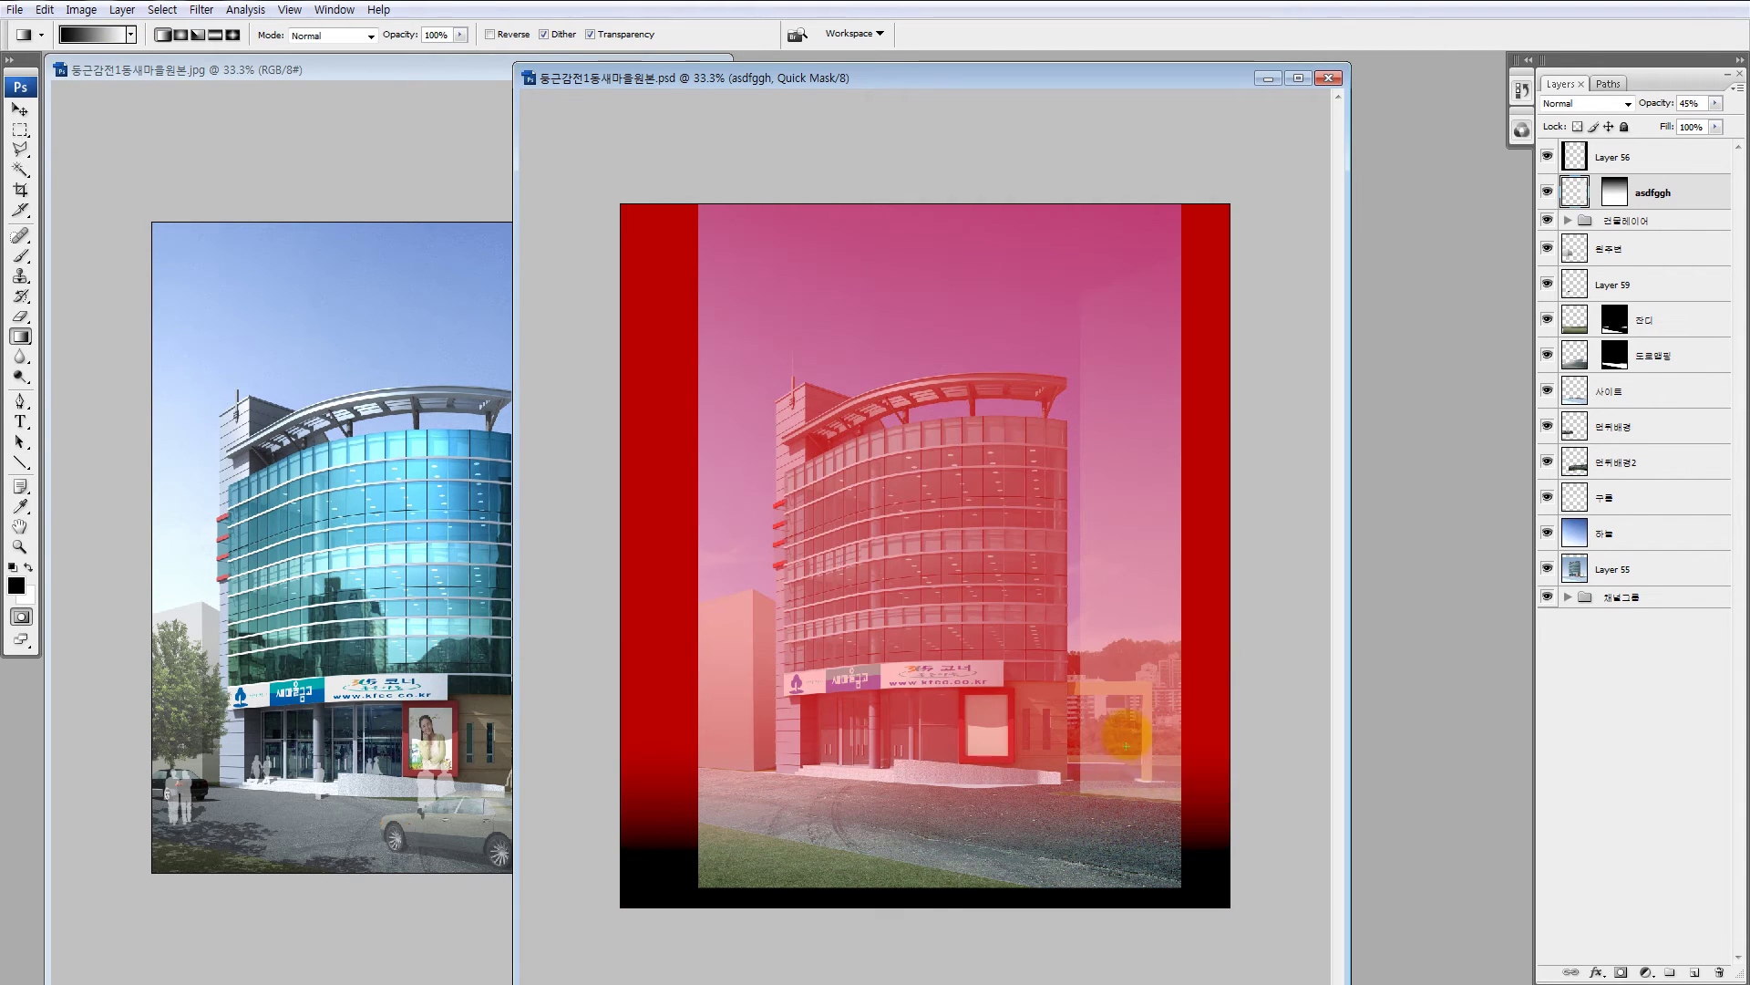
{"action": "left_click_drag", "start_coordinate": [1122, 734], "coordinate": [1118, 871]}
{"action": "left_click_drag", "start_coordinate": [1121, 732], "coordinate": [1114, 857]}
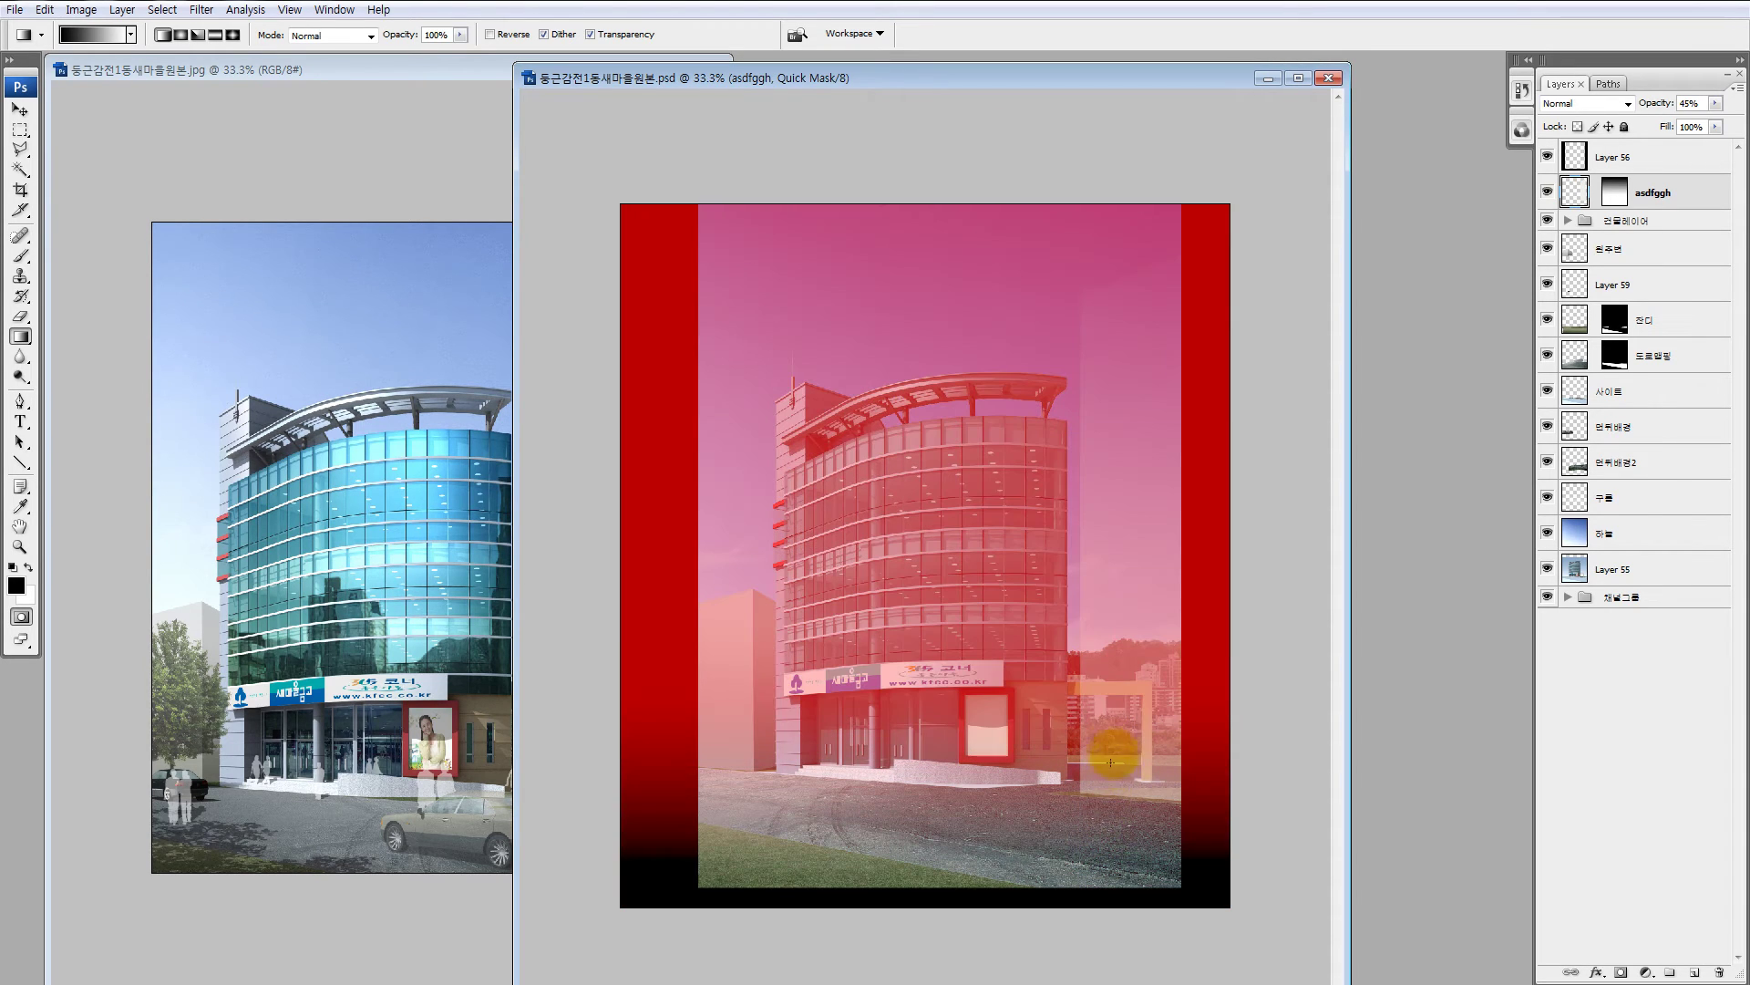
{"action": "left_click_drag", "start_coordinate": [1110, 761], "coordinate": [1108, 843]}
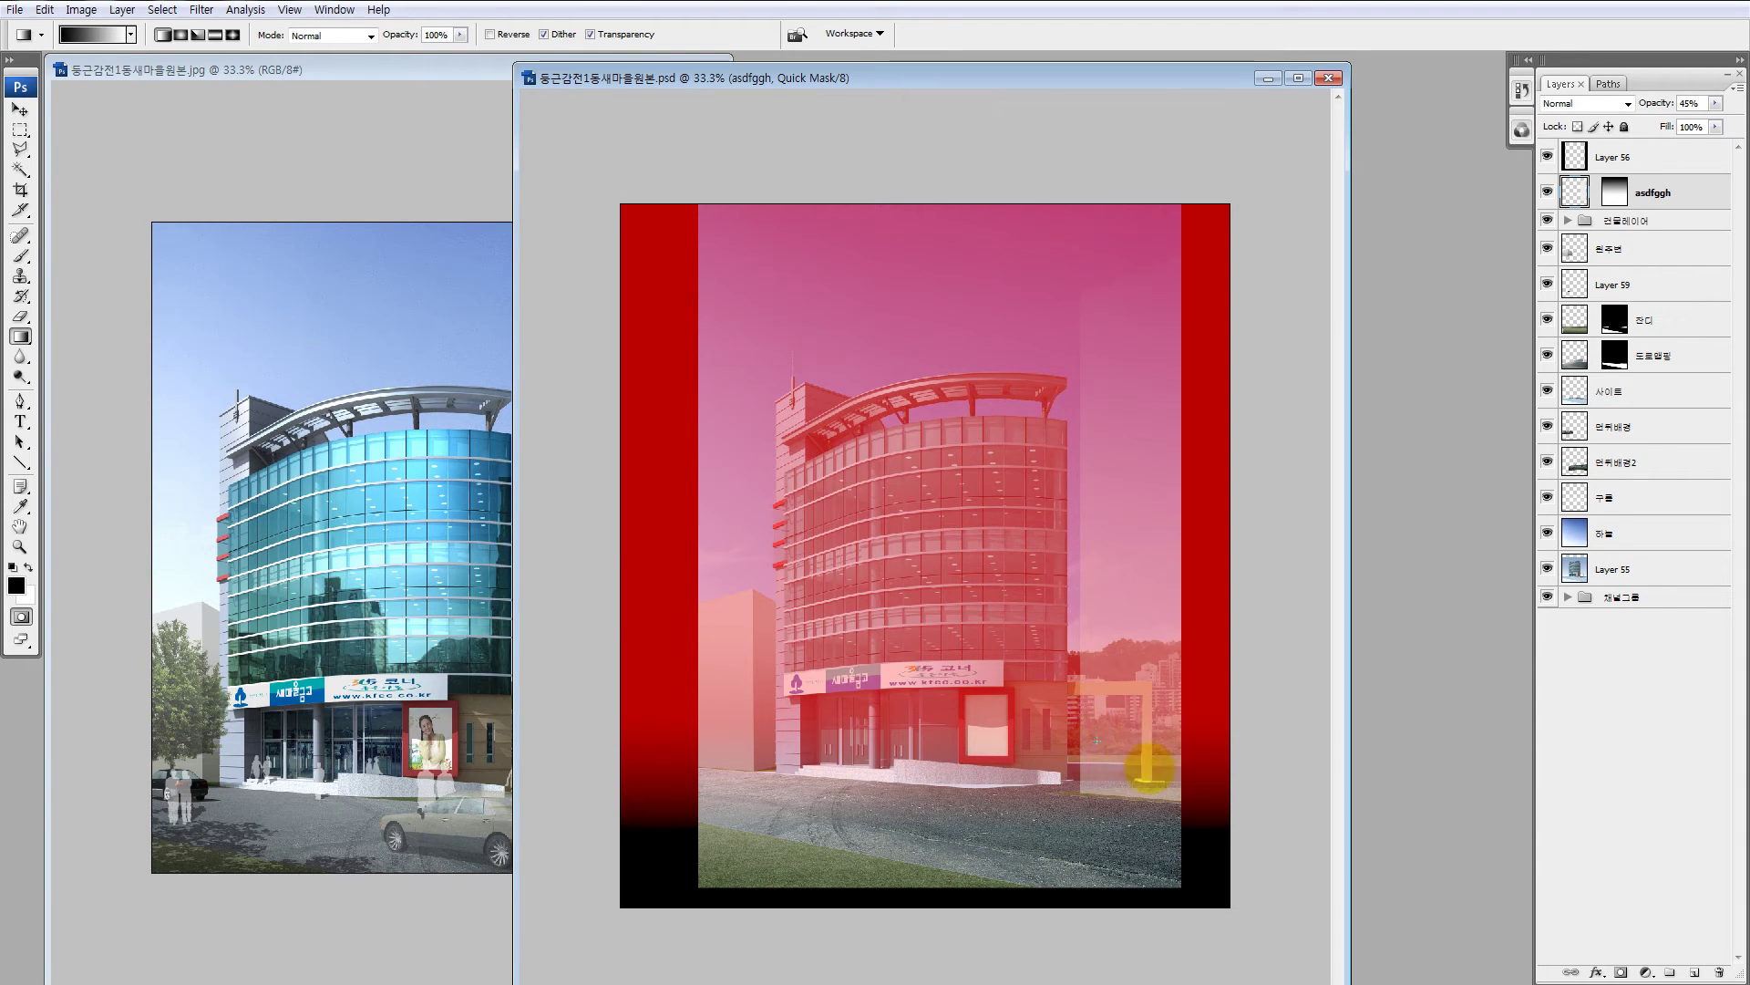
{"action": "left_click_drag", "start_coordinate": [1126, 730], "coordinate": [1125, 850]}
{"action": "key", "text": "q"}
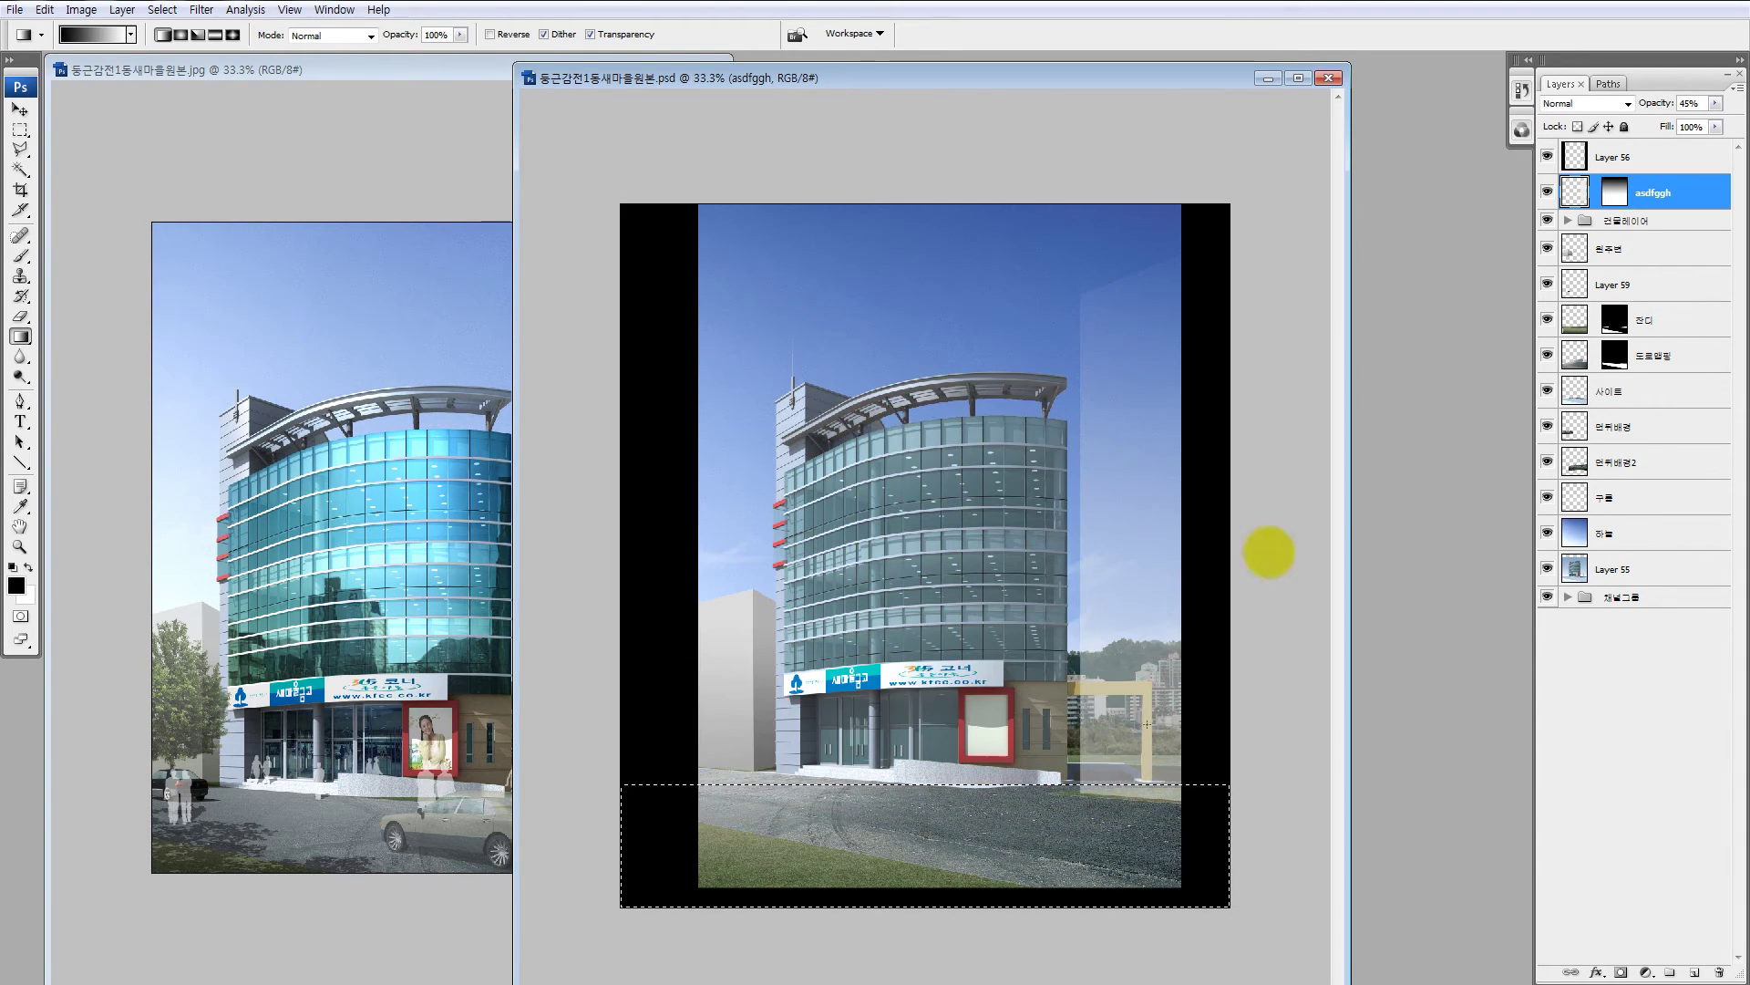
Step: Darken the gradient-selected foreground of the asdfggh layer using Hue/Saturation with Lightness -65
{"action": "key", "text": "ctrl+u"}
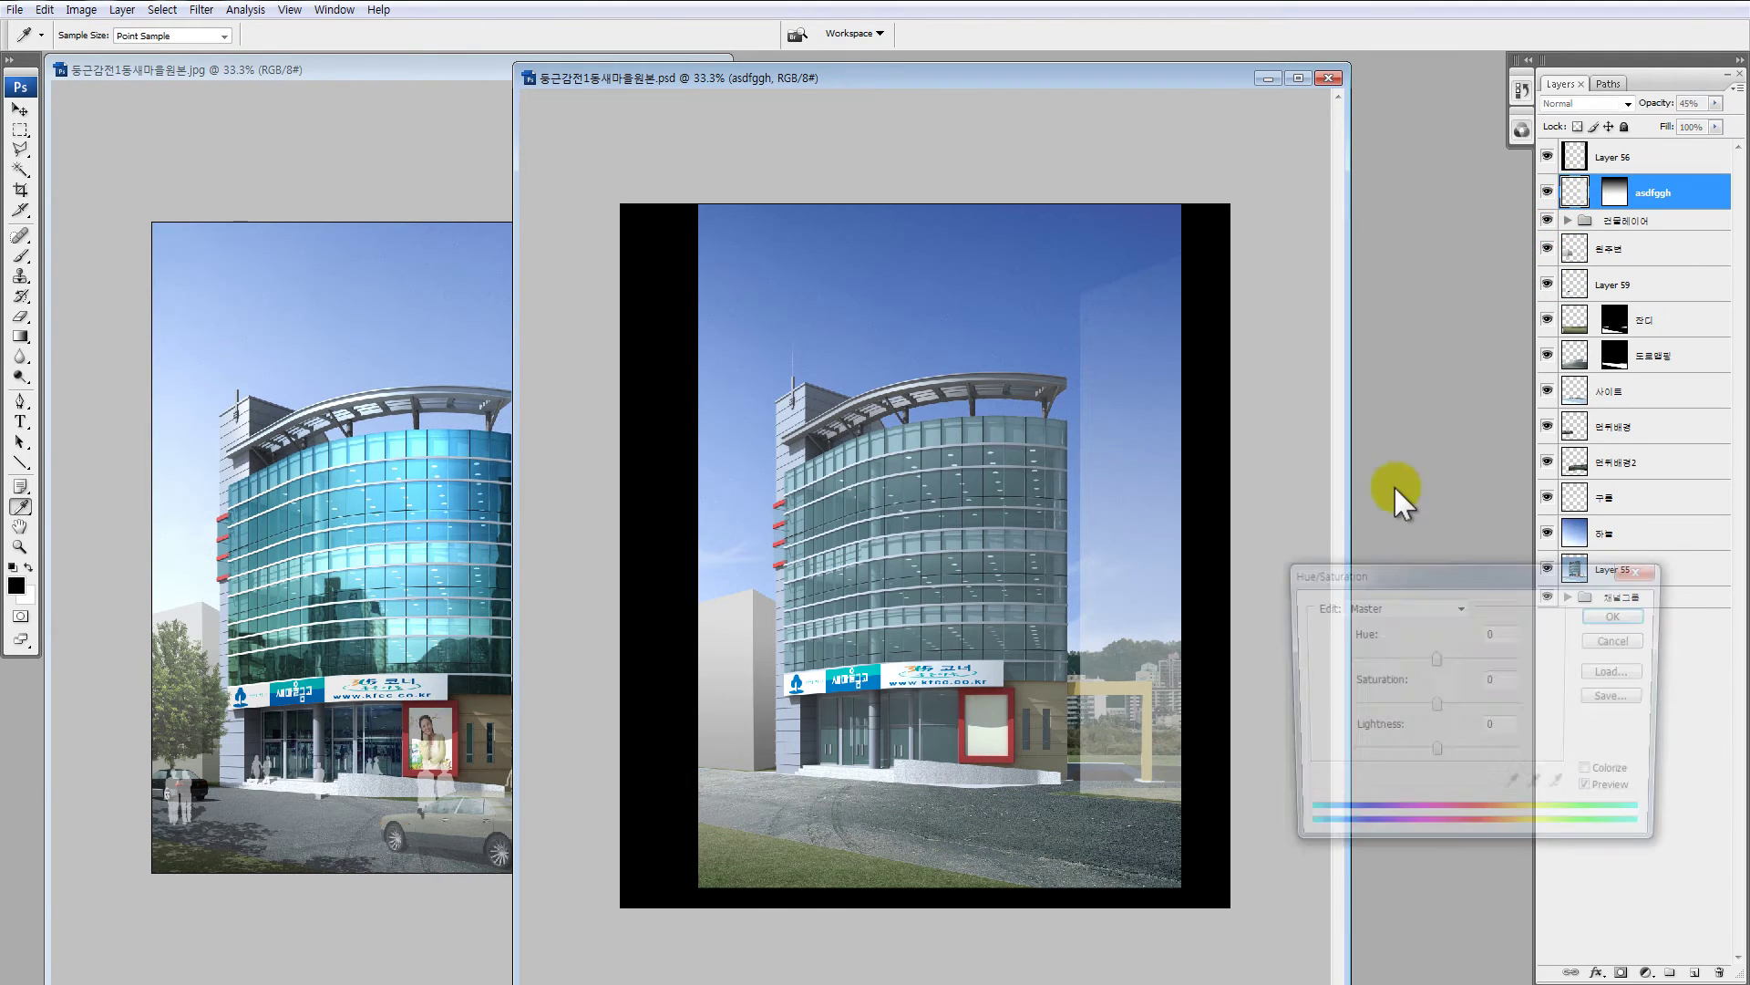
{"action": "left_click_drag", "start_coordinate": [1434, 755], "coordinate": [1379, 754]}
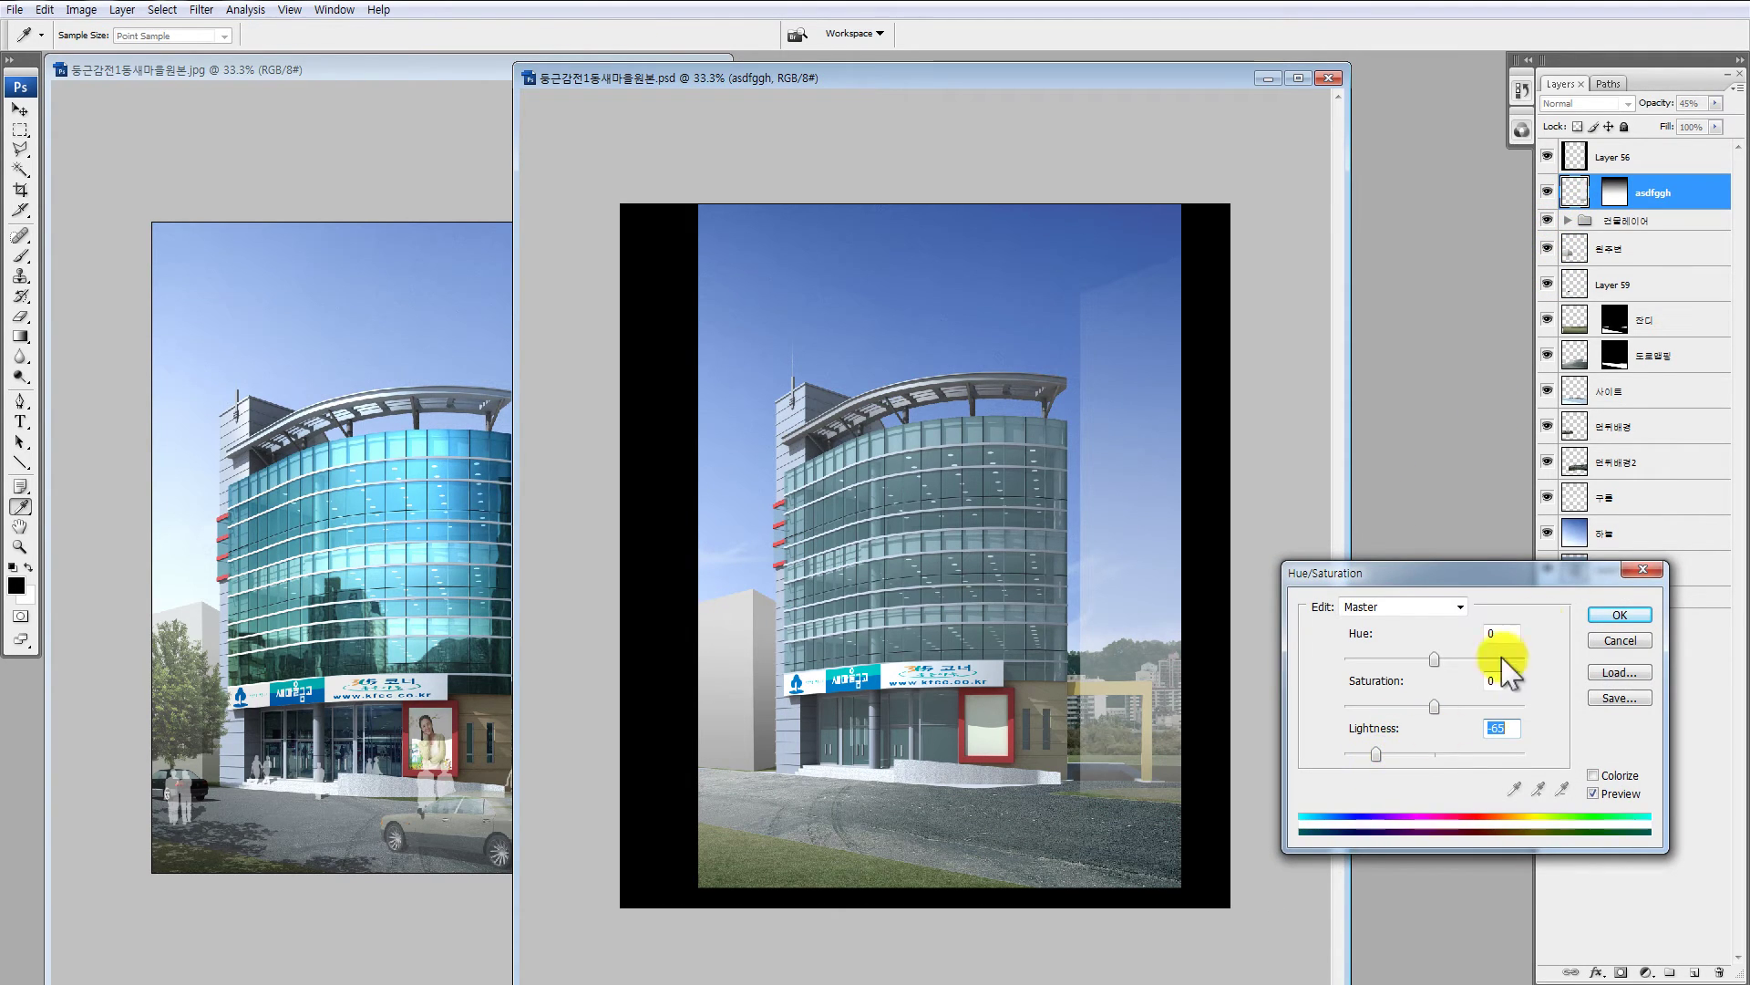
{"action": "left_click", "coordinate": [1619, 614]}
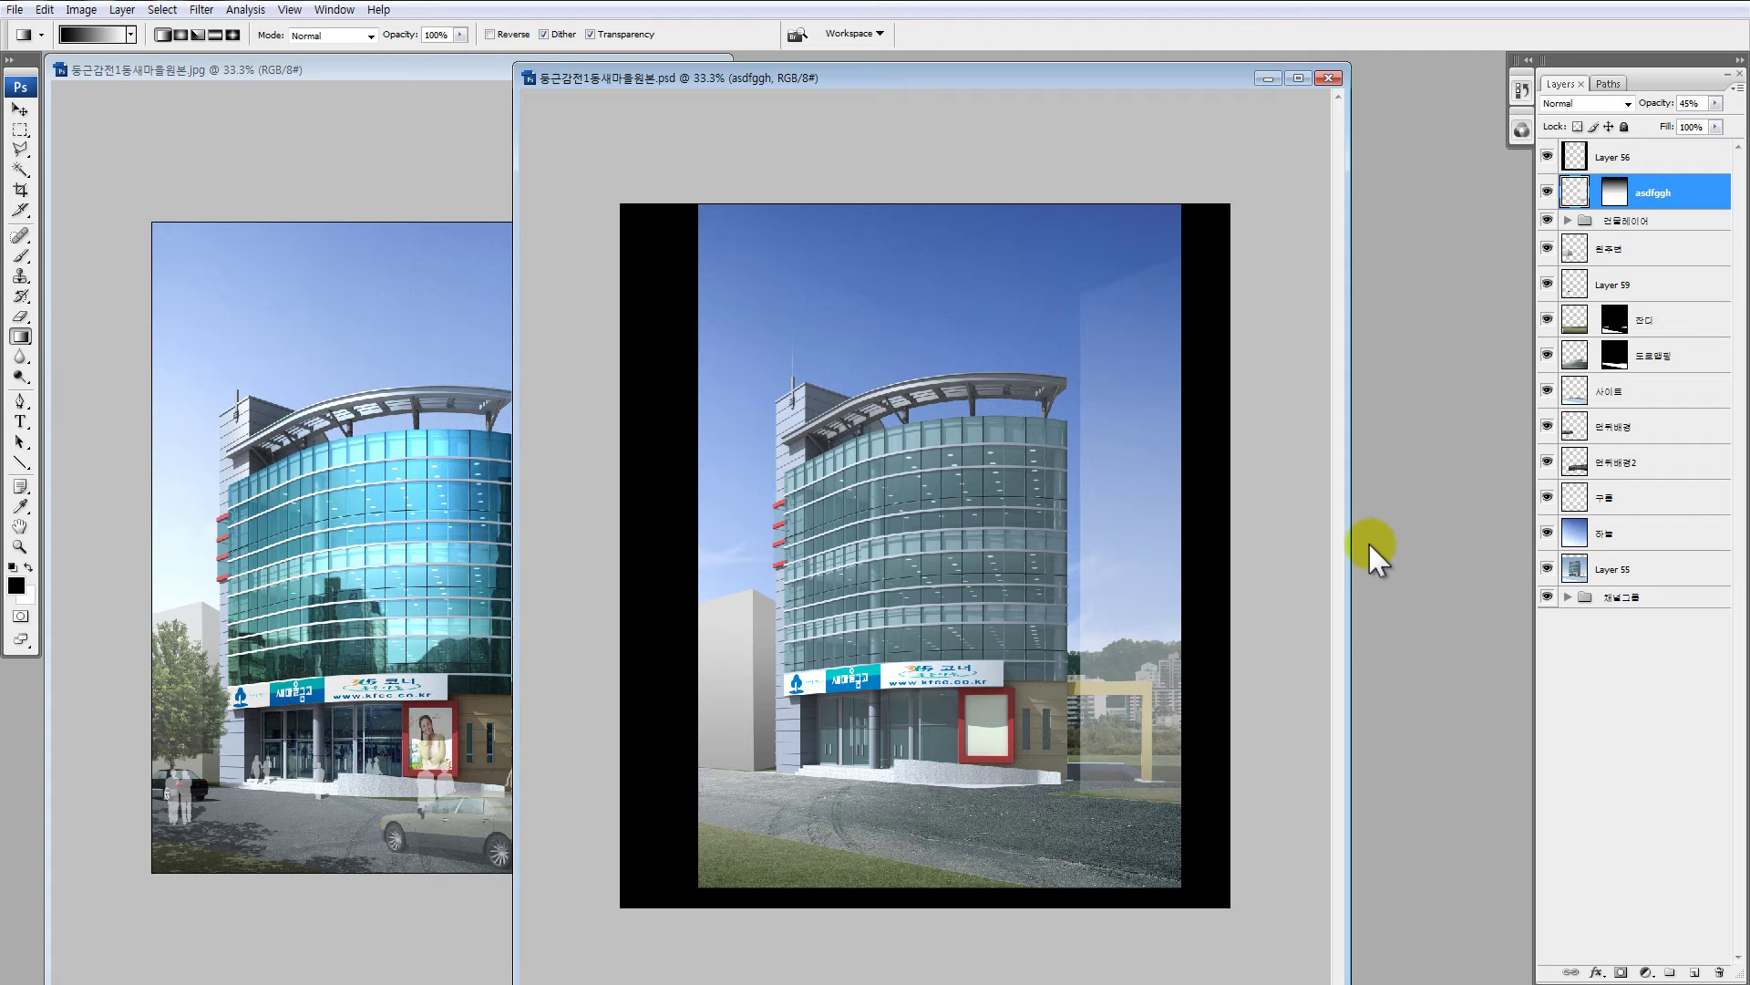
Step: Select the 왼주변 layer of the grey neighbouring building, undo its accidental move, and show only that layer
{"action": "key", "text": "z"}
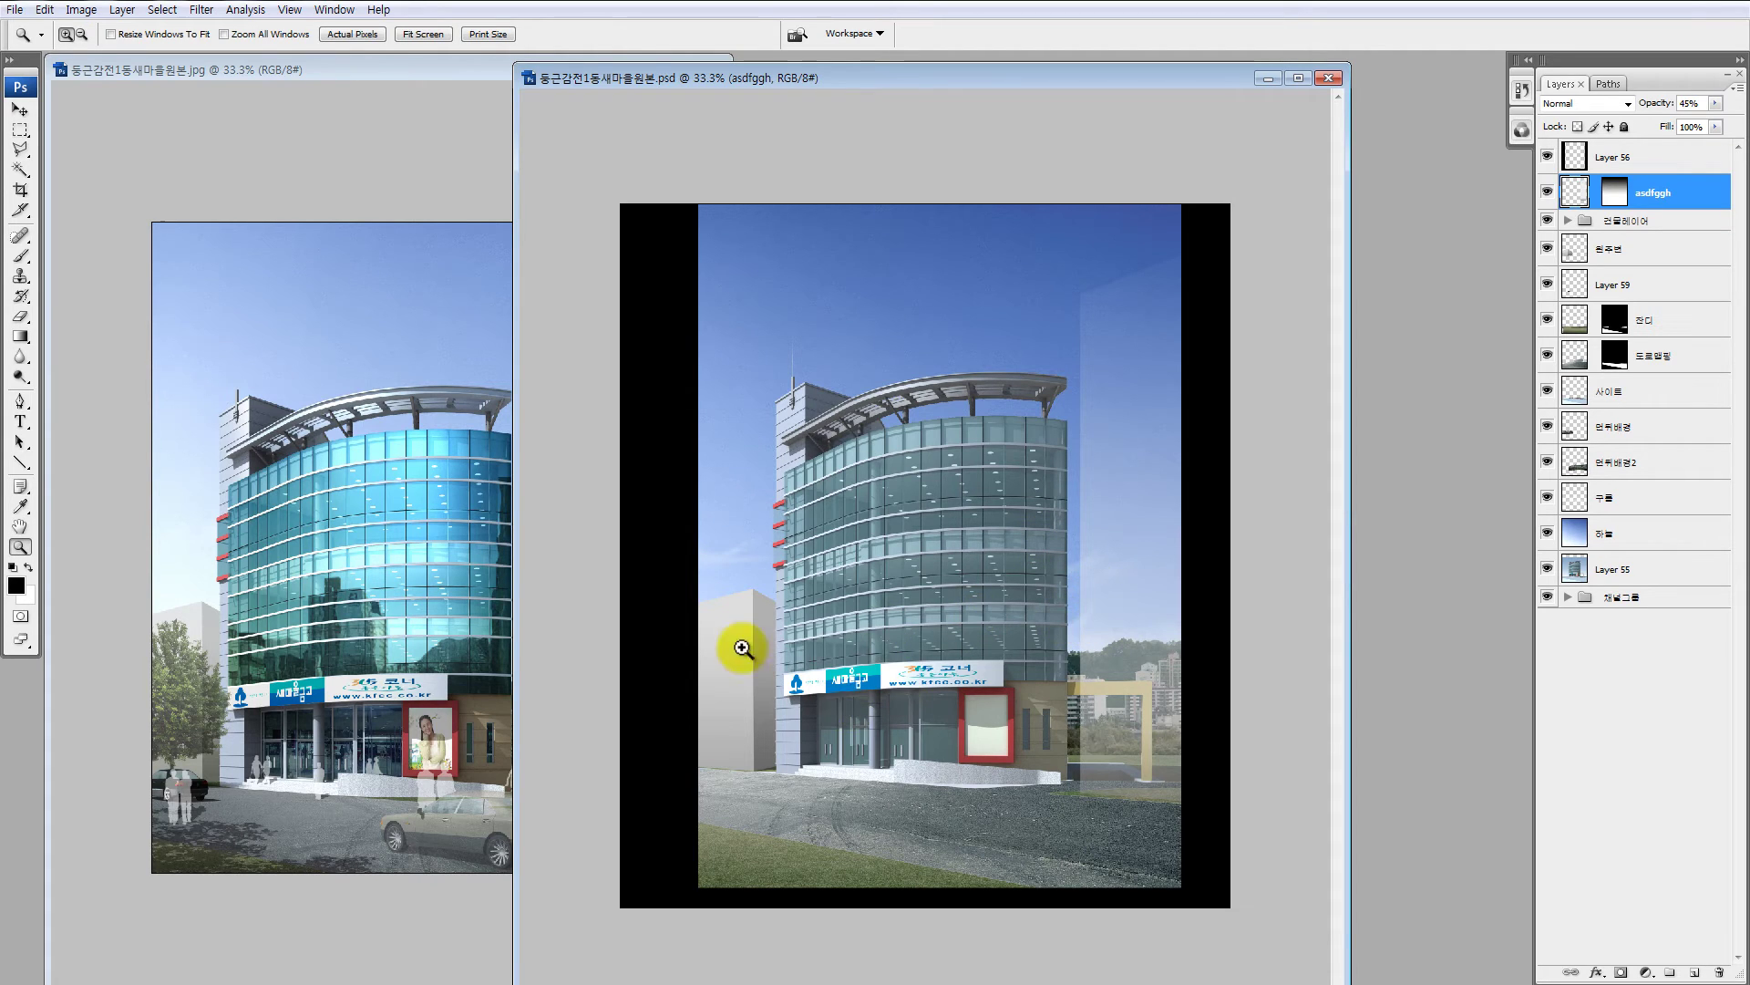
{"action": "left_click_drag", "start_coordinate": [742, 647], "coordinate": [966, 729]}
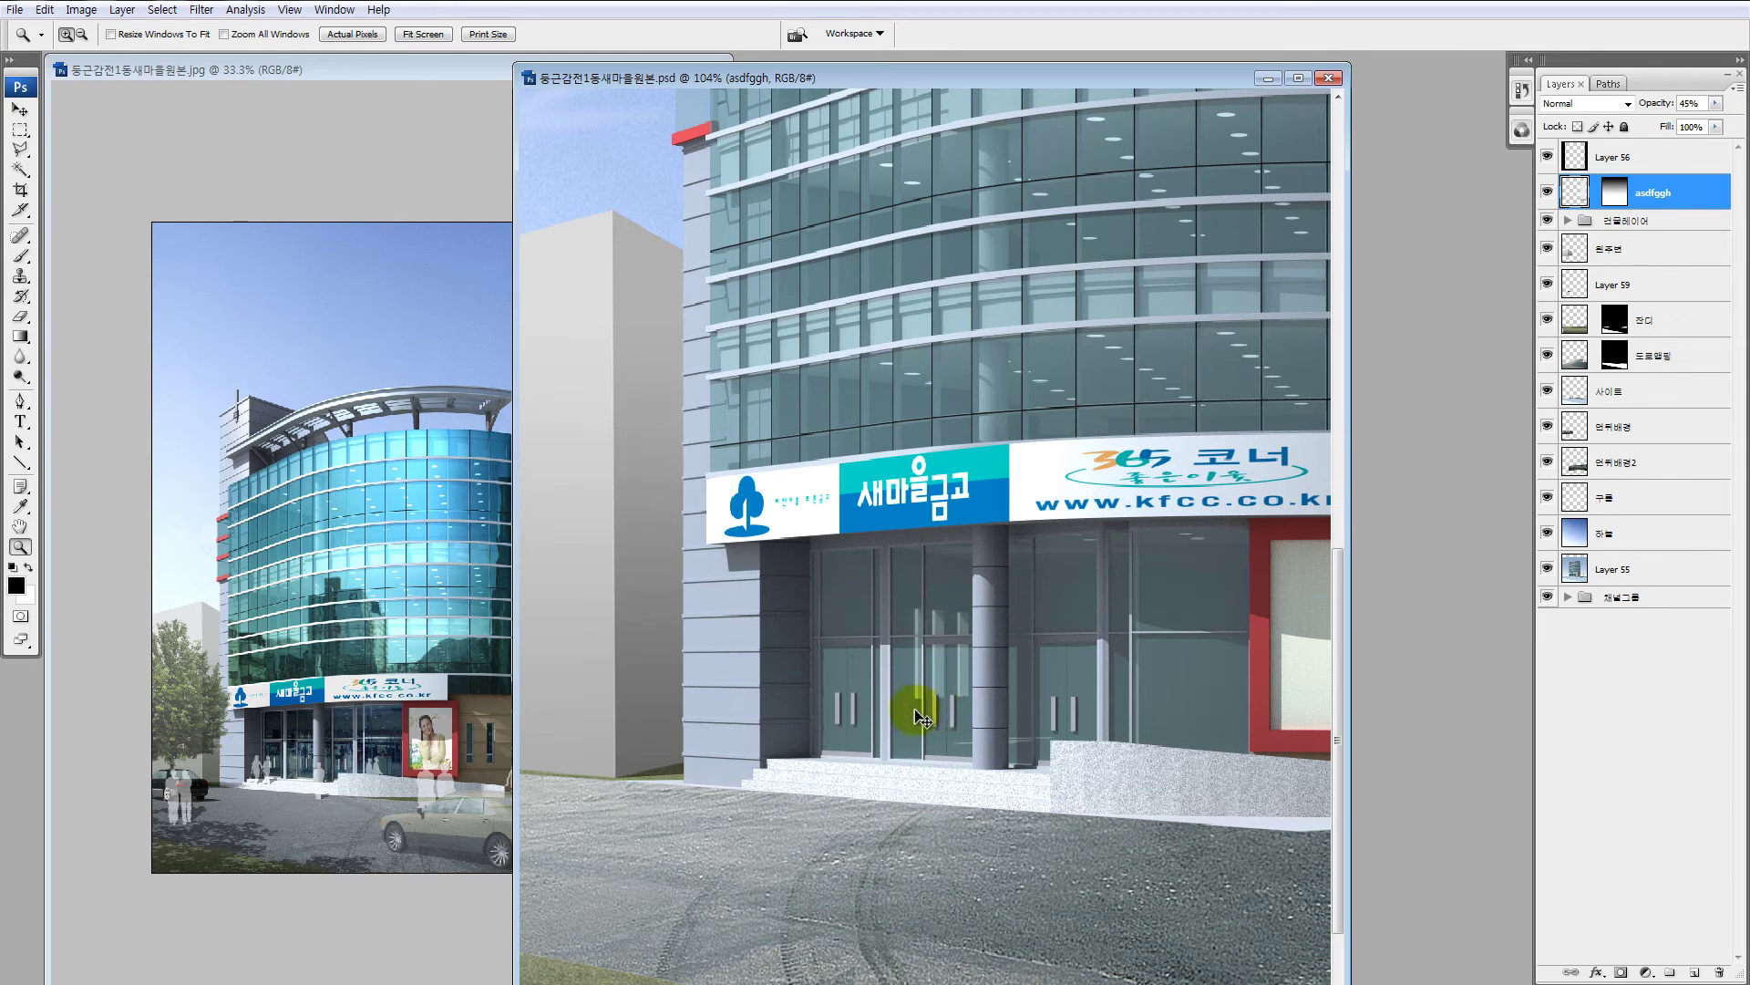
{"action": "key", "text": "v"}
{"action": "left_click_drag", "start_coordinate": [789, 545], "coordinate": [1047, 656]}
{"action": "left_click_drag", "start_coordinate": [883, 527], "coordinate": [1066, 369]}
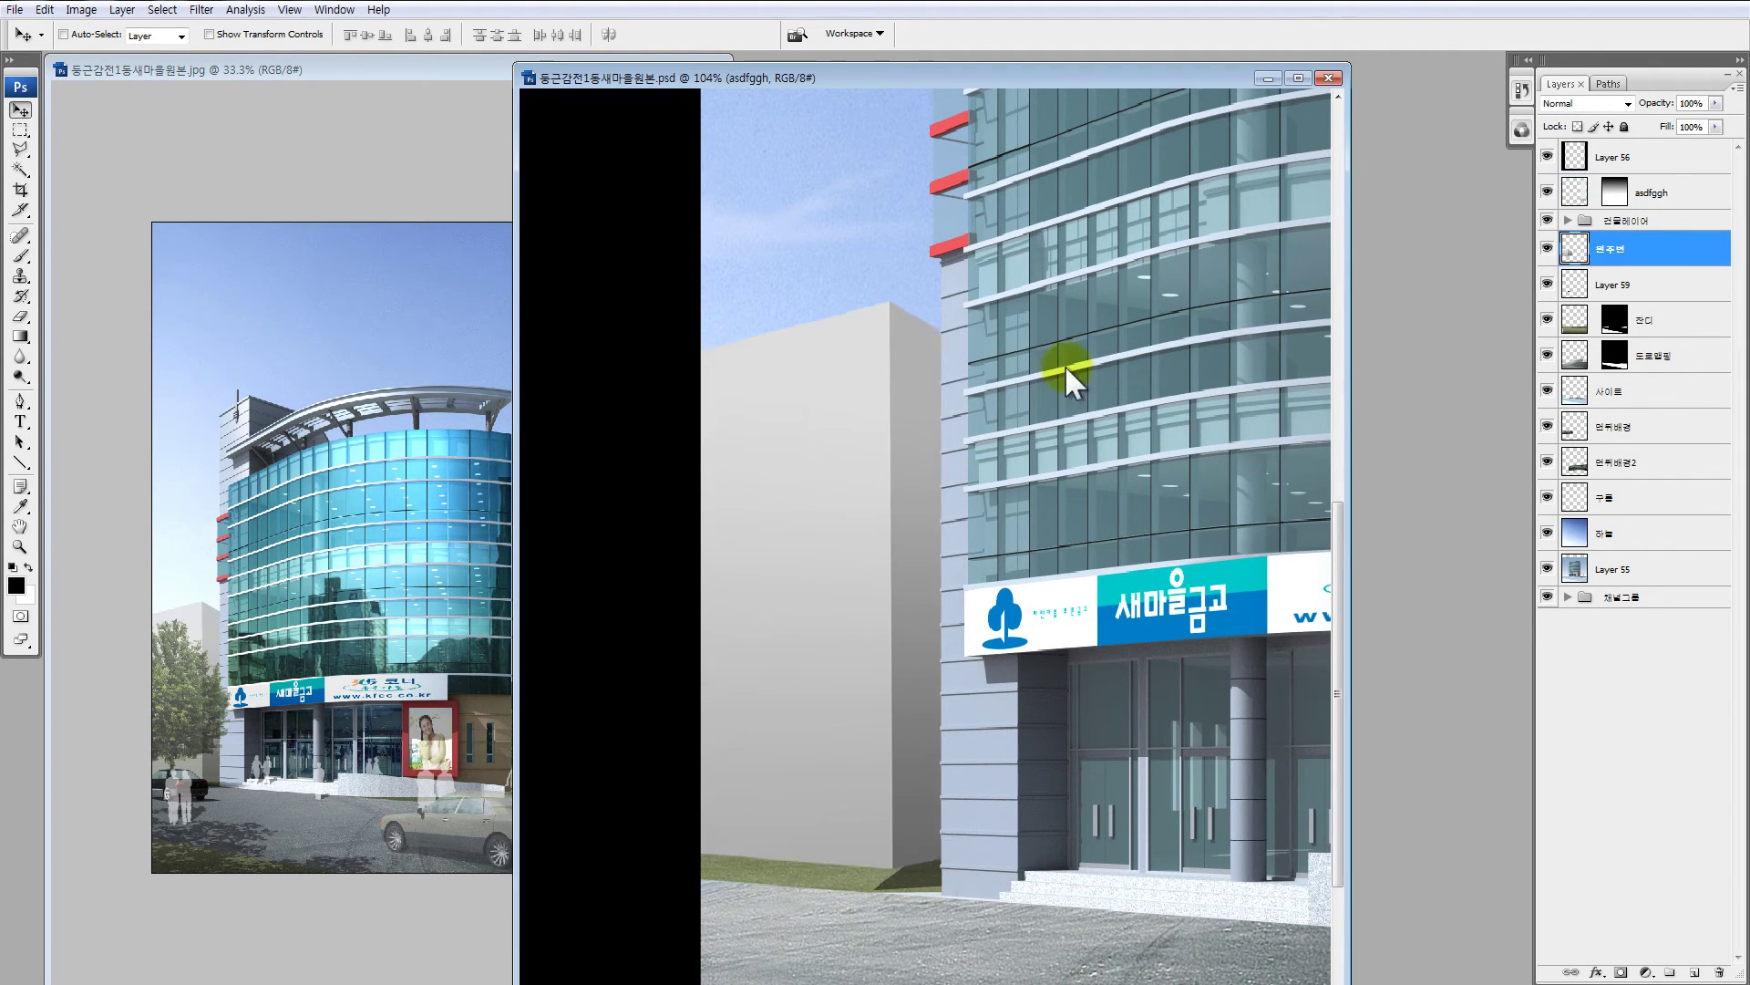
{"action": "key", "text": "ctrl+z"}
{"action": "left_click", "coordinate": [1547, 247], "text": "alt"}
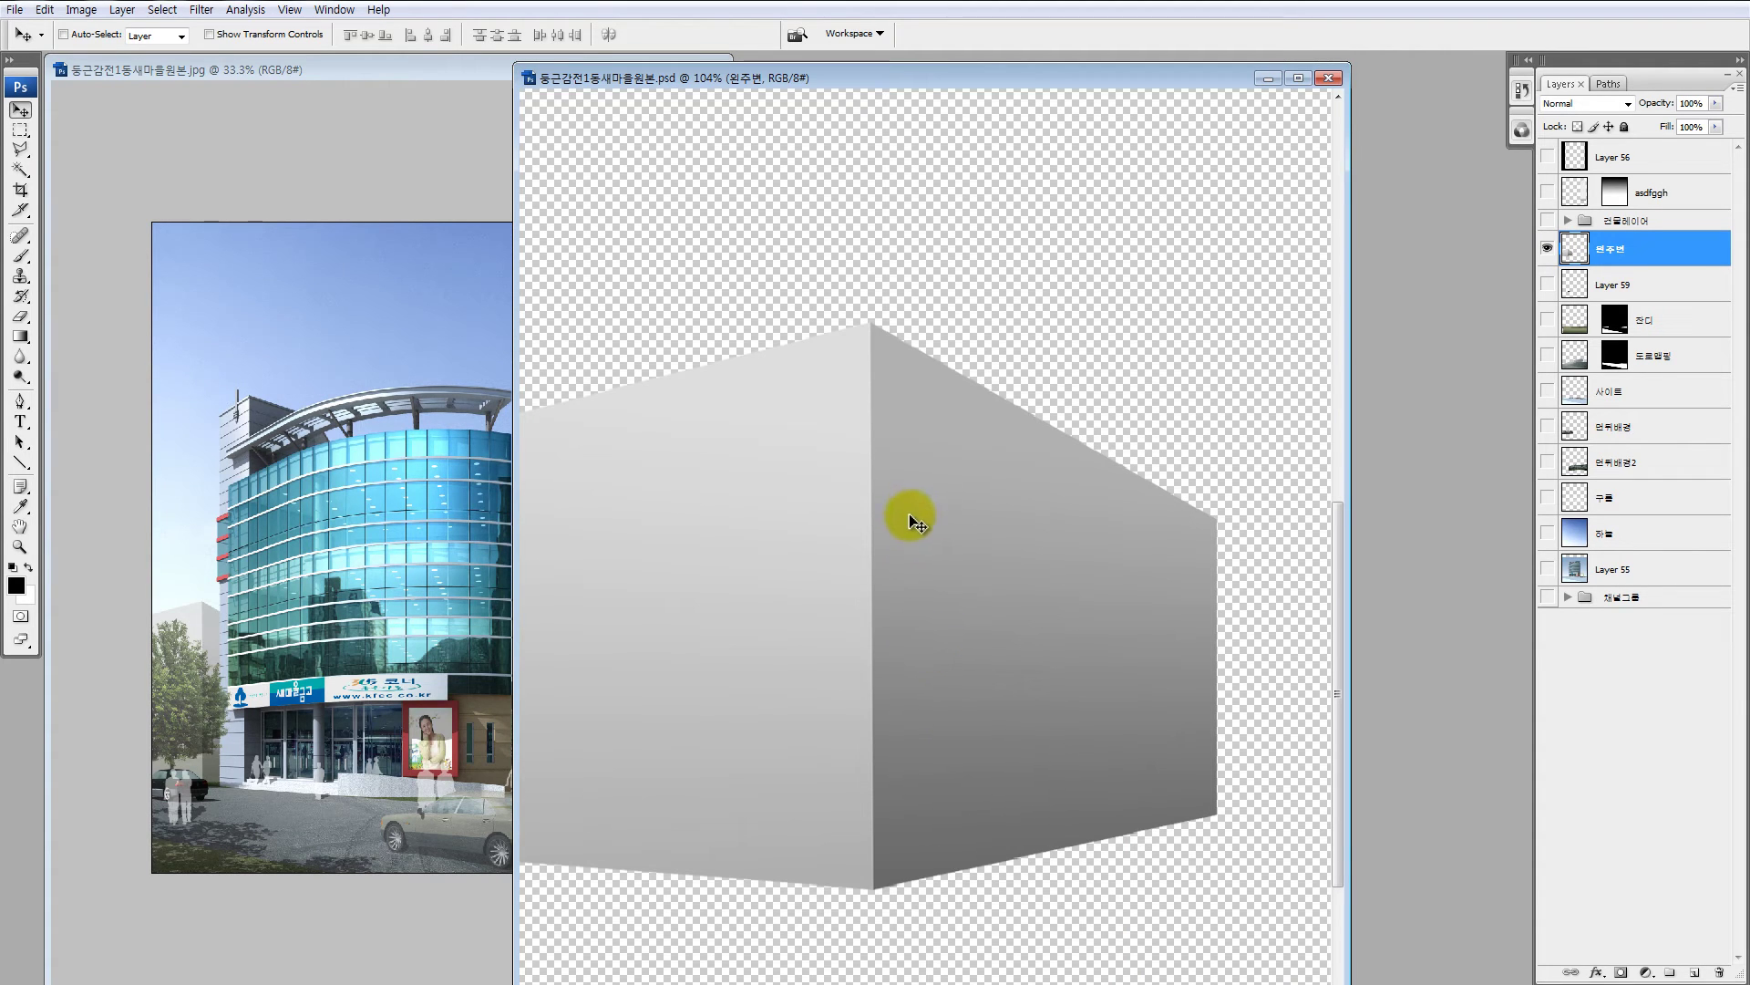
Step: Select the grey building's dark side face with a 5 px feather rectangular marquee aligned to the corner, and shrink it to the painted pixels
{"action": "key", "text": "m"}
{"action": "left_click_drag", "start_coordinate": [863, 252], "coordinate": [1336, 980]}
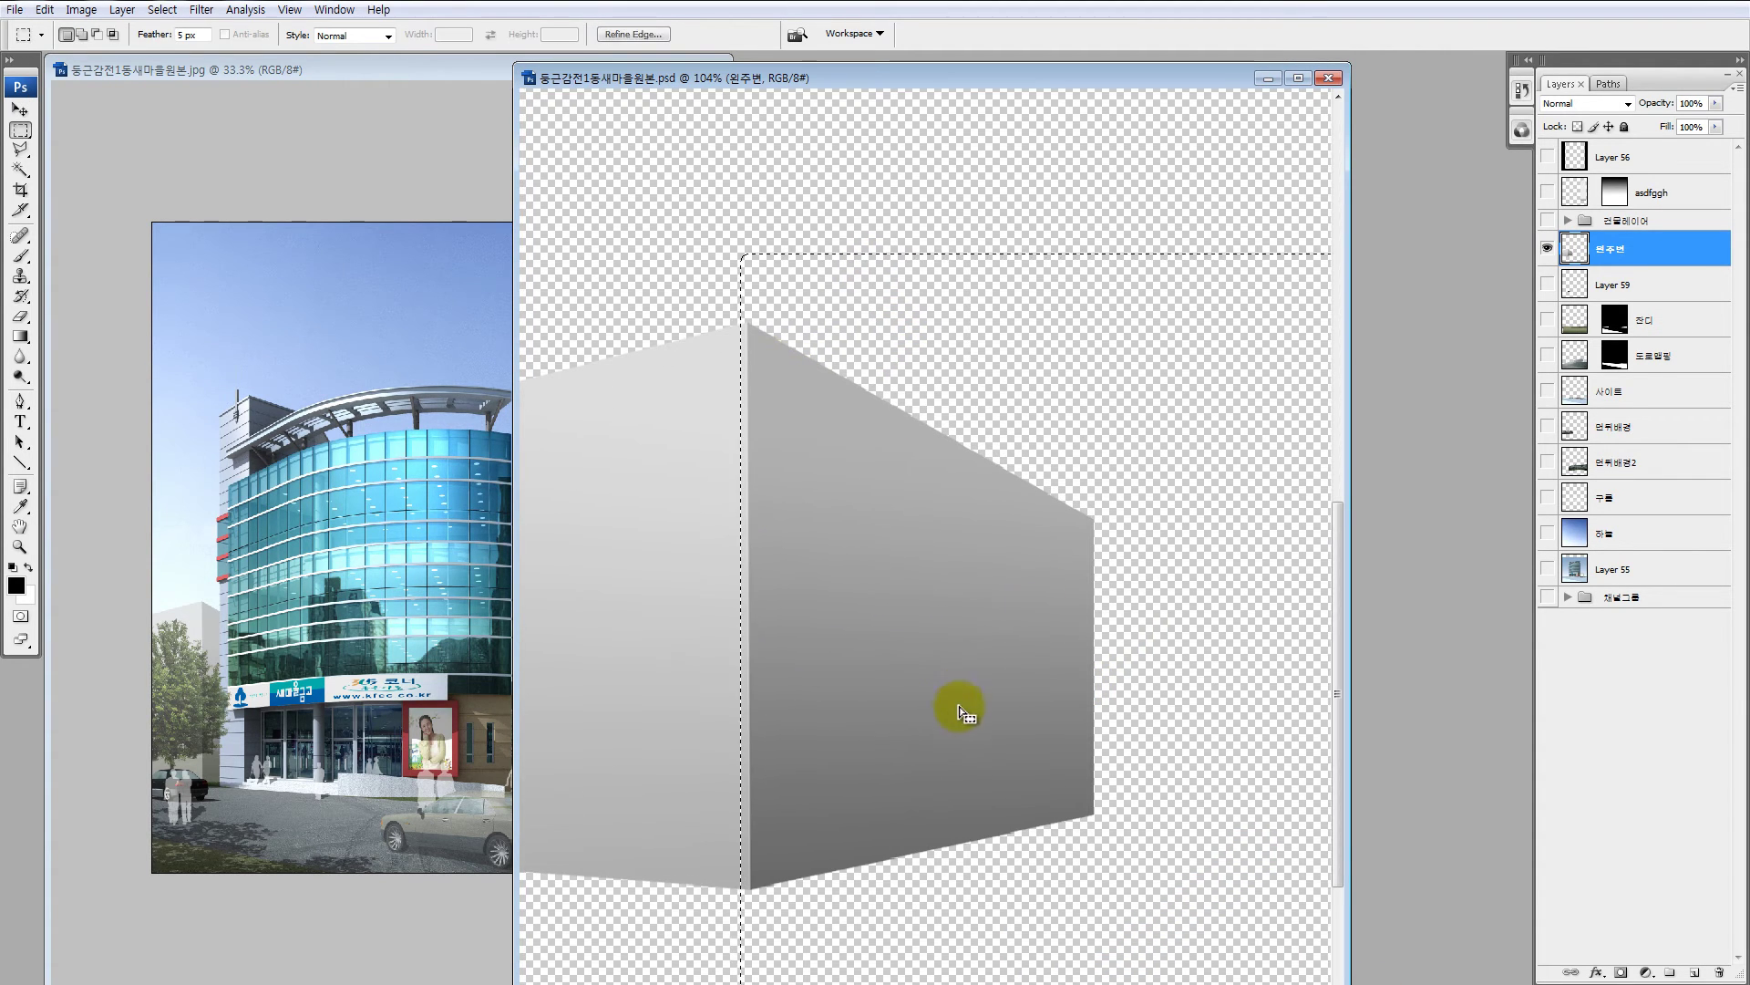
{"action": "key", "text": "shift+Right"}
{"action": "key", "text": "ctrl+space"}
{"action": "left_click_drag", "start_coordinate": [680, 593], "coordinate": [804, 671]}
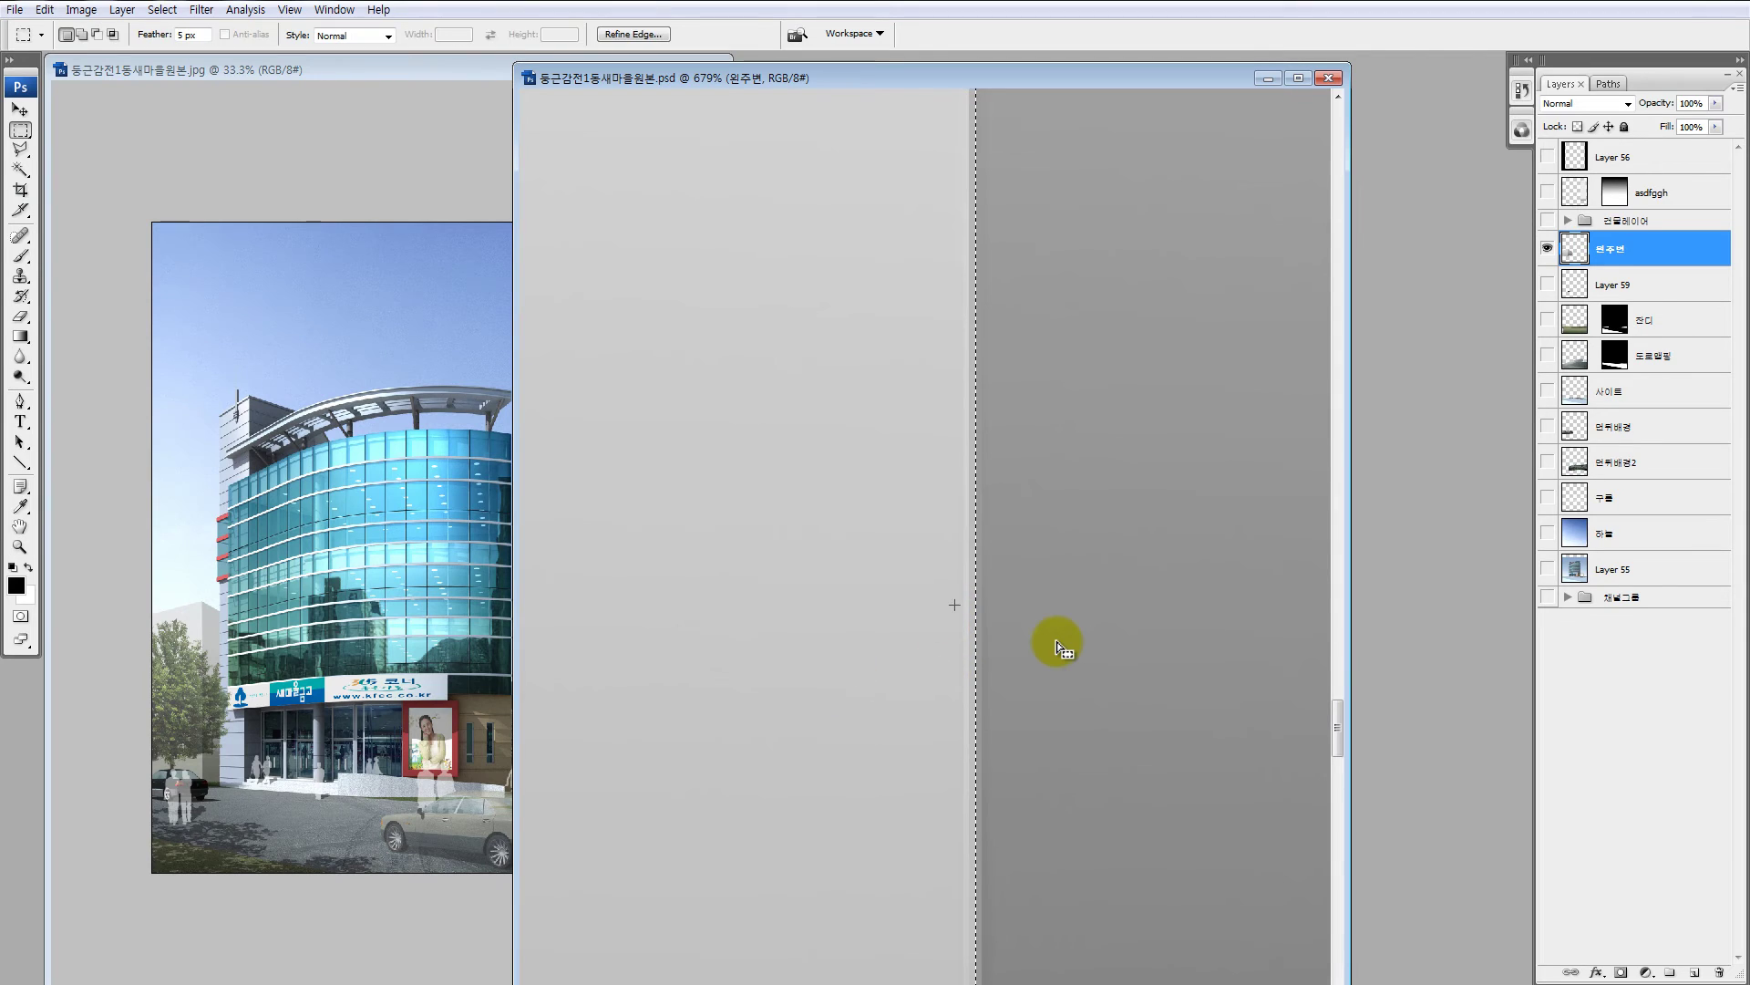
{"action": "key", "text": "Left"}
{"action": "key", "text": "ctrl+0"}
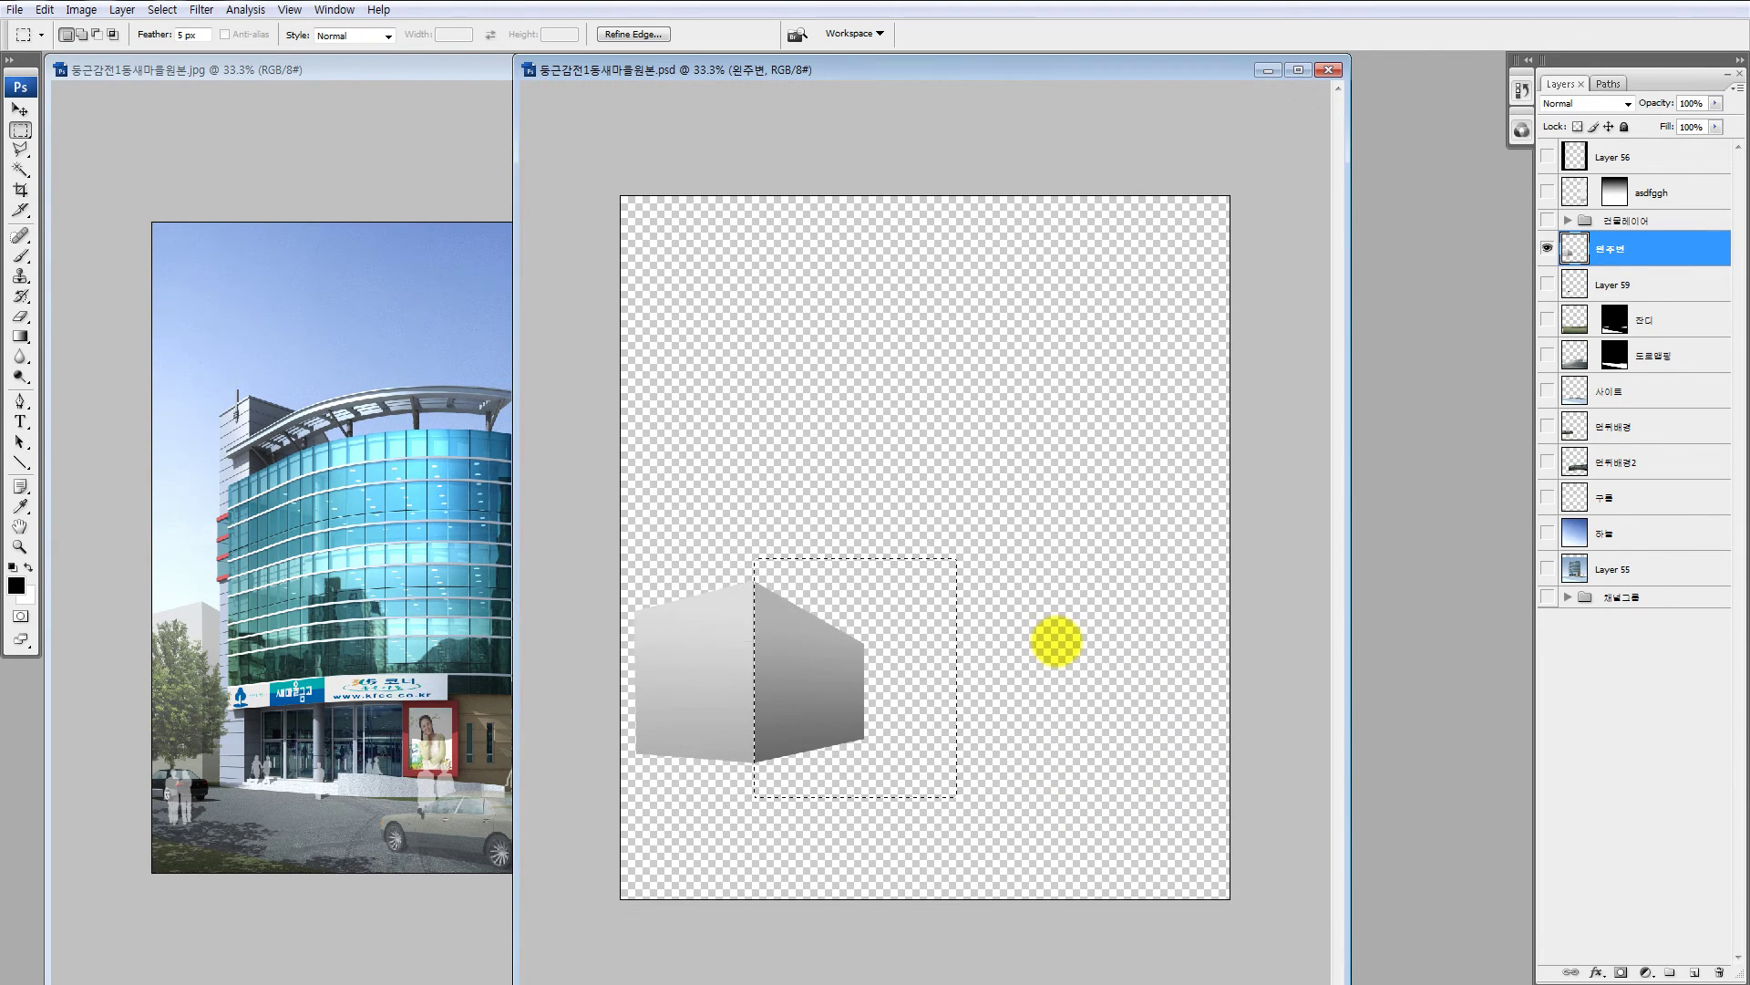
{"action": "key", "text": "ctrl+Up"}
{"action": "key", "text": "ctrl+Down"}
Step: Sample a mid grey from the building's dark side face, try filling the selection with it, undo the fill and deselect
{"action": "key", "text": "i"}
{"action": "left_click", "coordinate": [835, 629]}
{"action": "key", "text": "alt+BackSpace"}
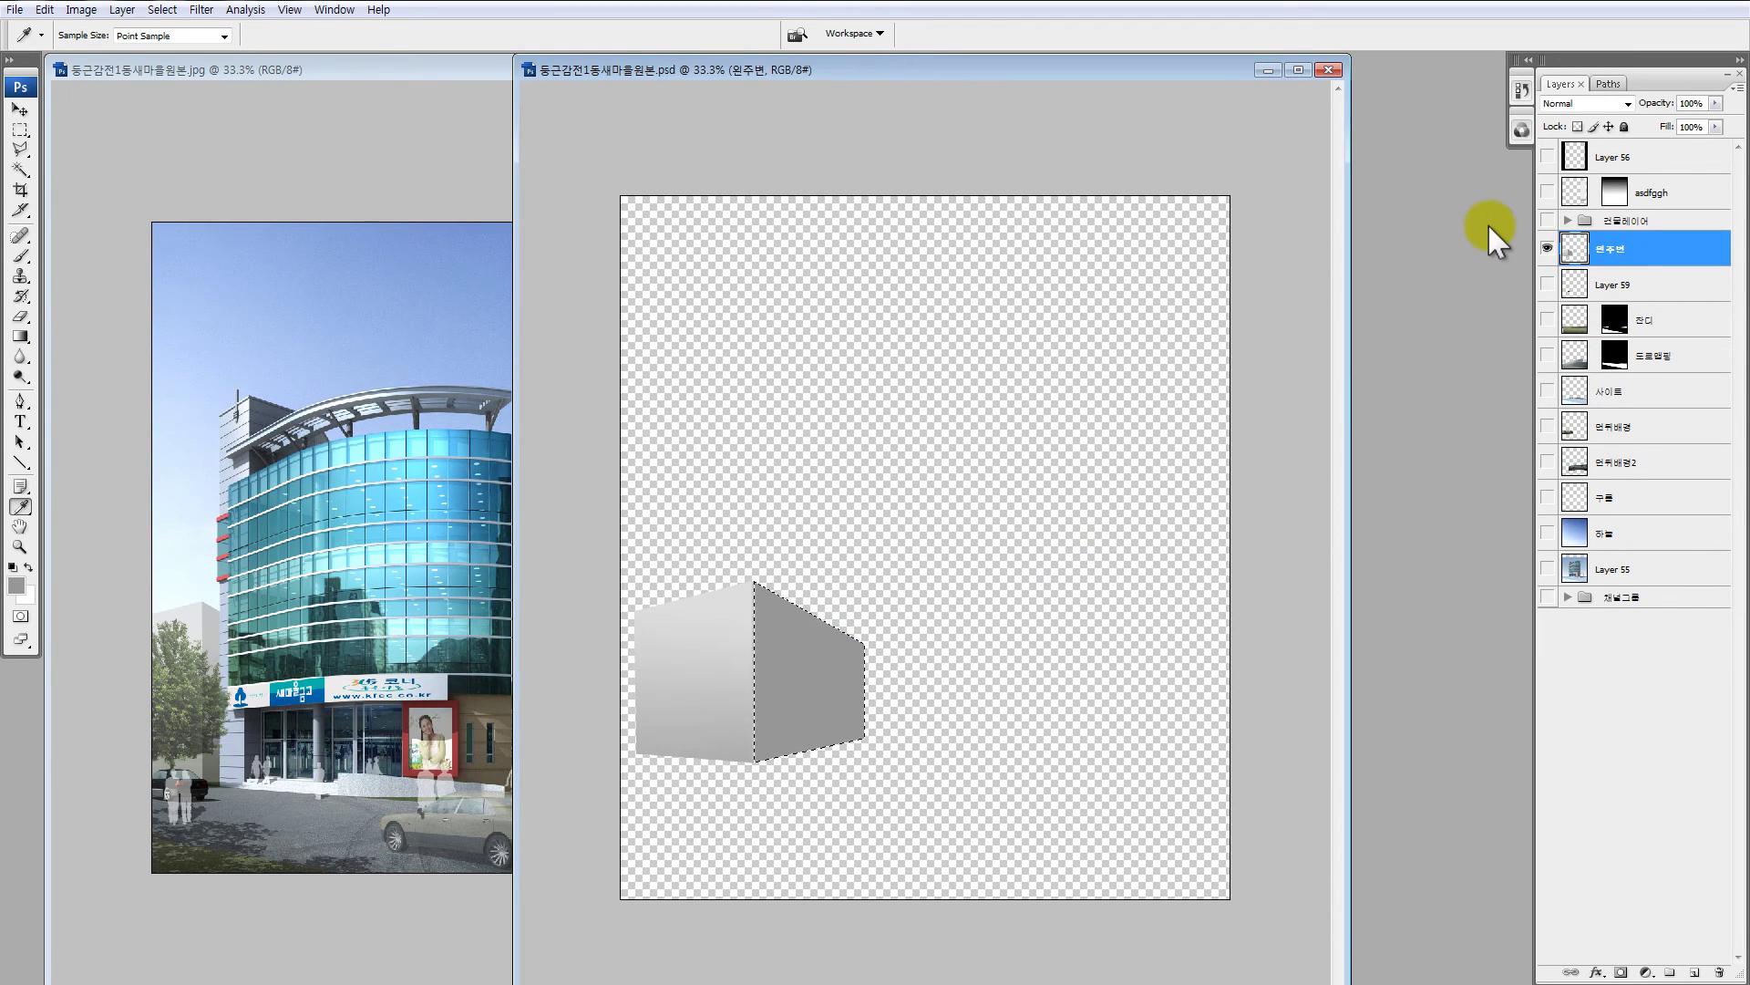
{"action": "key", "text": "ctrl+shift+i"}
{"action": "key", "text": "ctrl+z"}
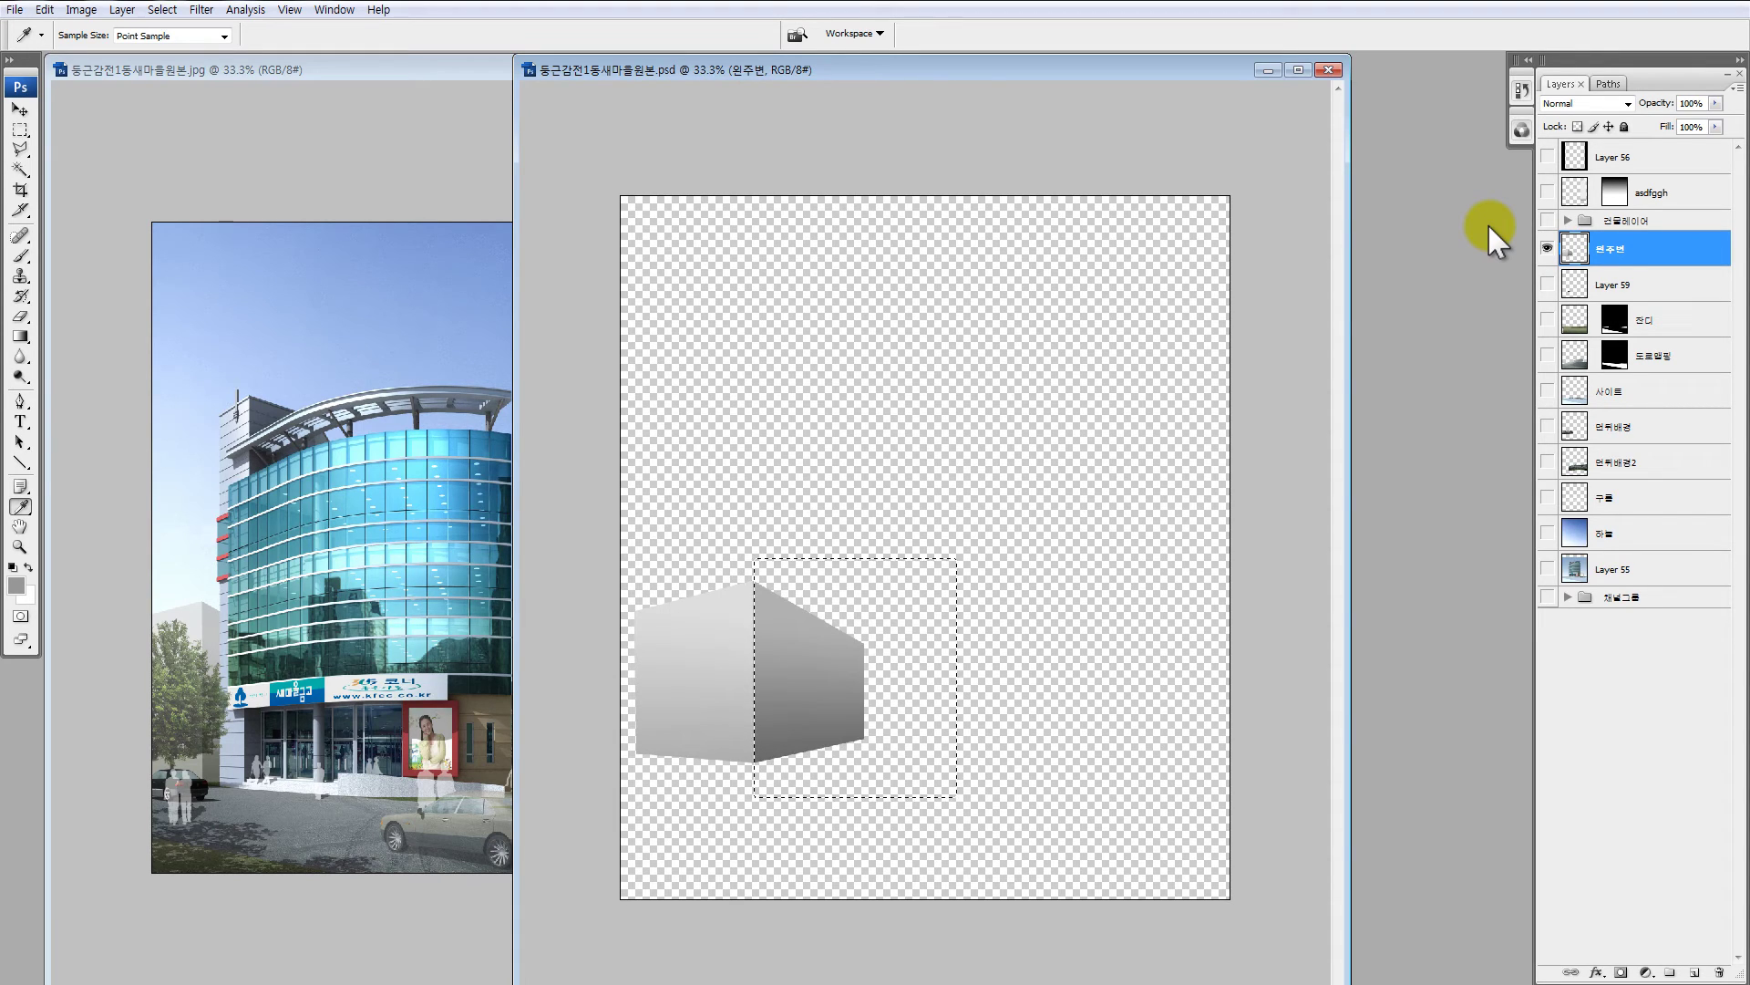
{"action": "key", "text": "ctrl+d"}
Step: Reselect the dark side face with a 0 px feather rectangular marquee along its corner edge, and shrink the selection to the painted pixels
{"action": "key", "text": "m"}
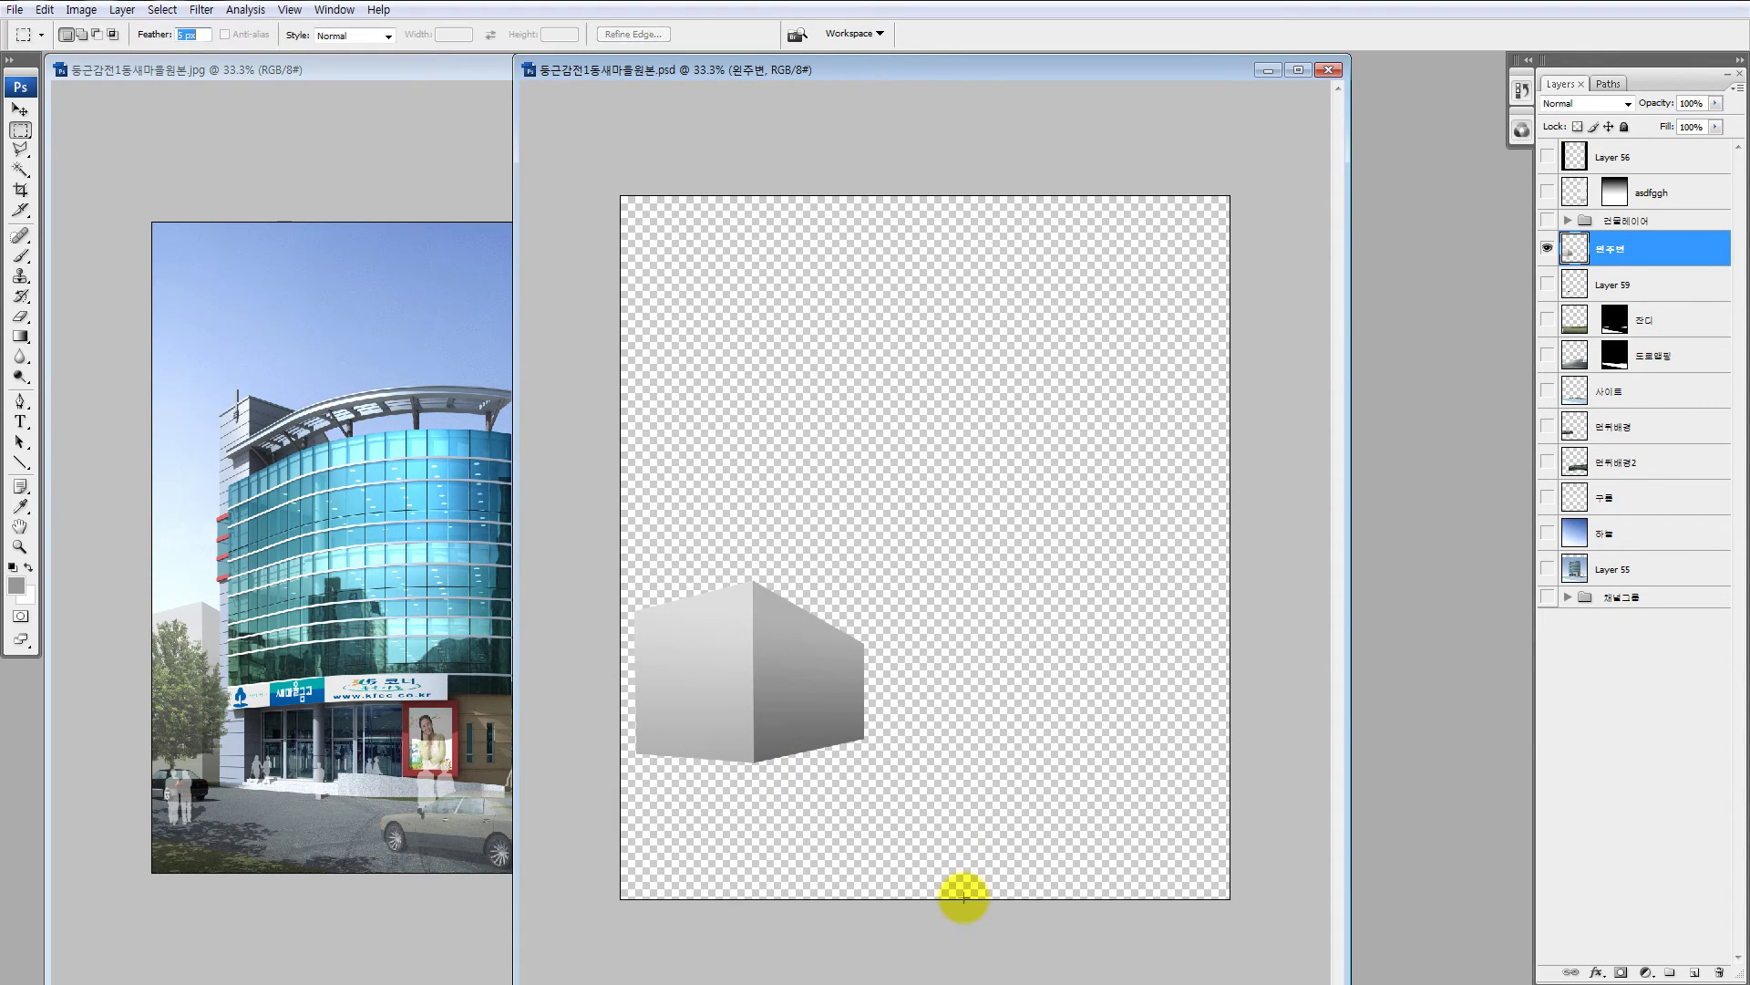
{"action": "left_click_drag", "start_coordinate": [946, 407], "coordinate": [738, 828]}
{"action": "key", "text": "z"}
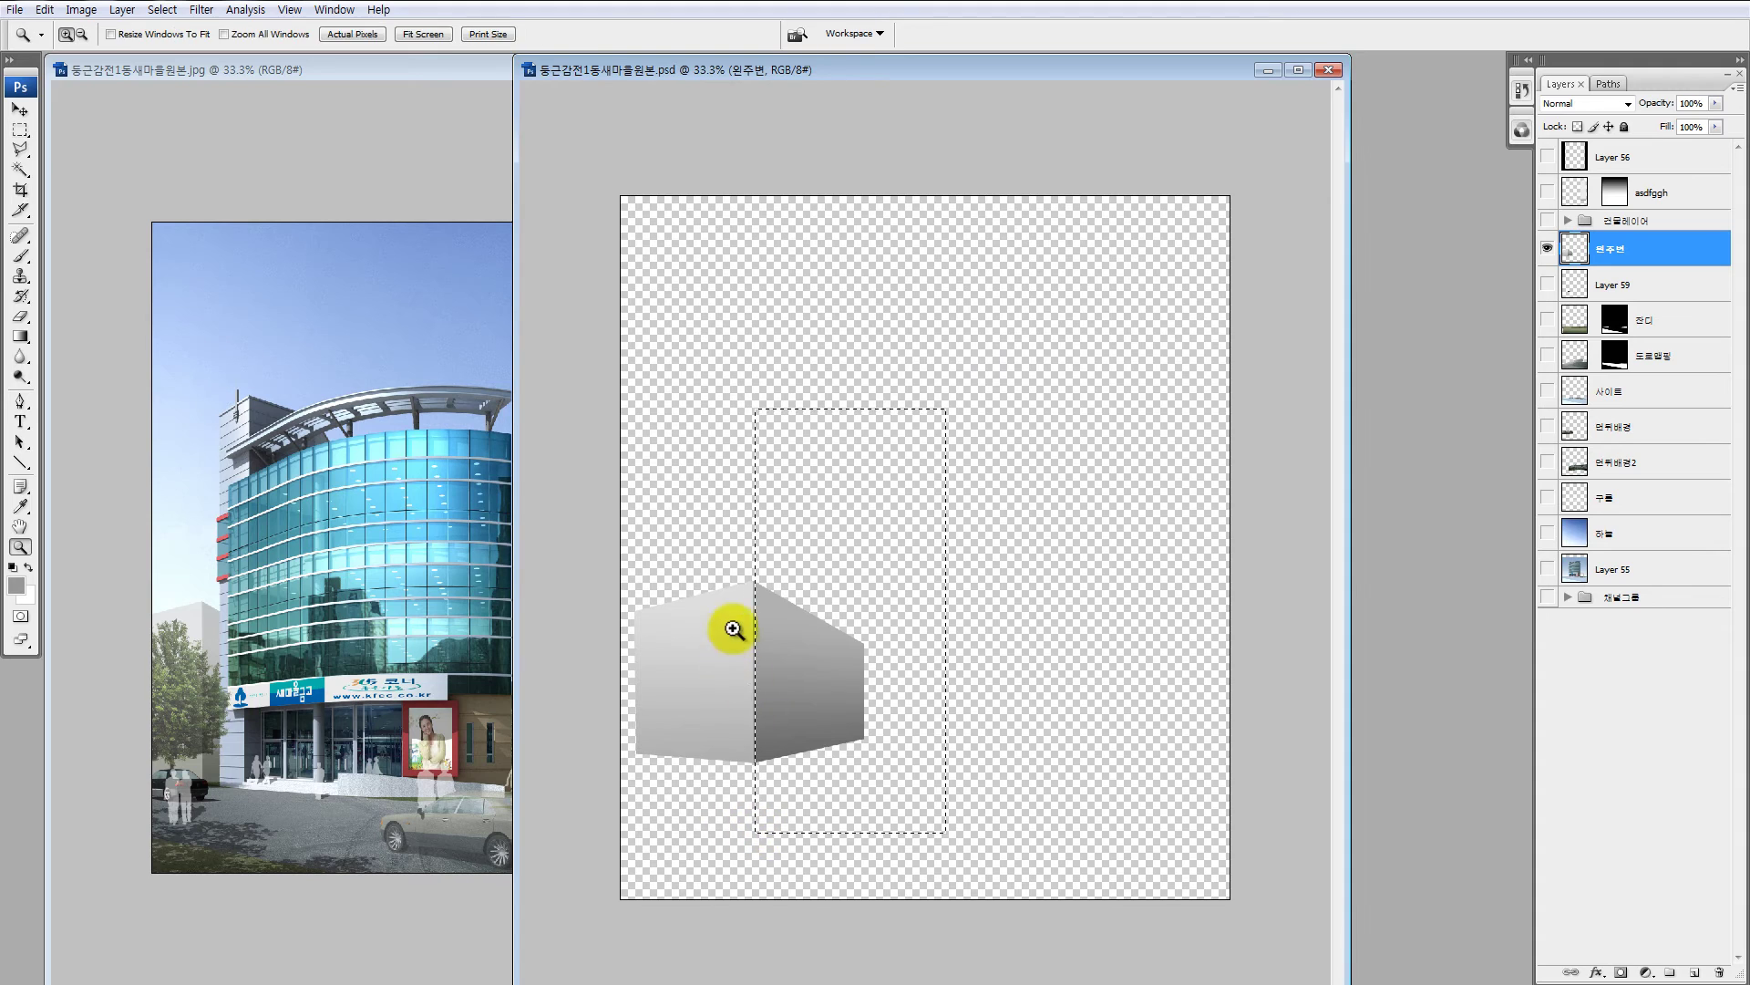
{"action": "left_click_drag", "start_coordinate": [726, 626], "coordinate": [786, 641]}
{"action": "key", "text": "m"}
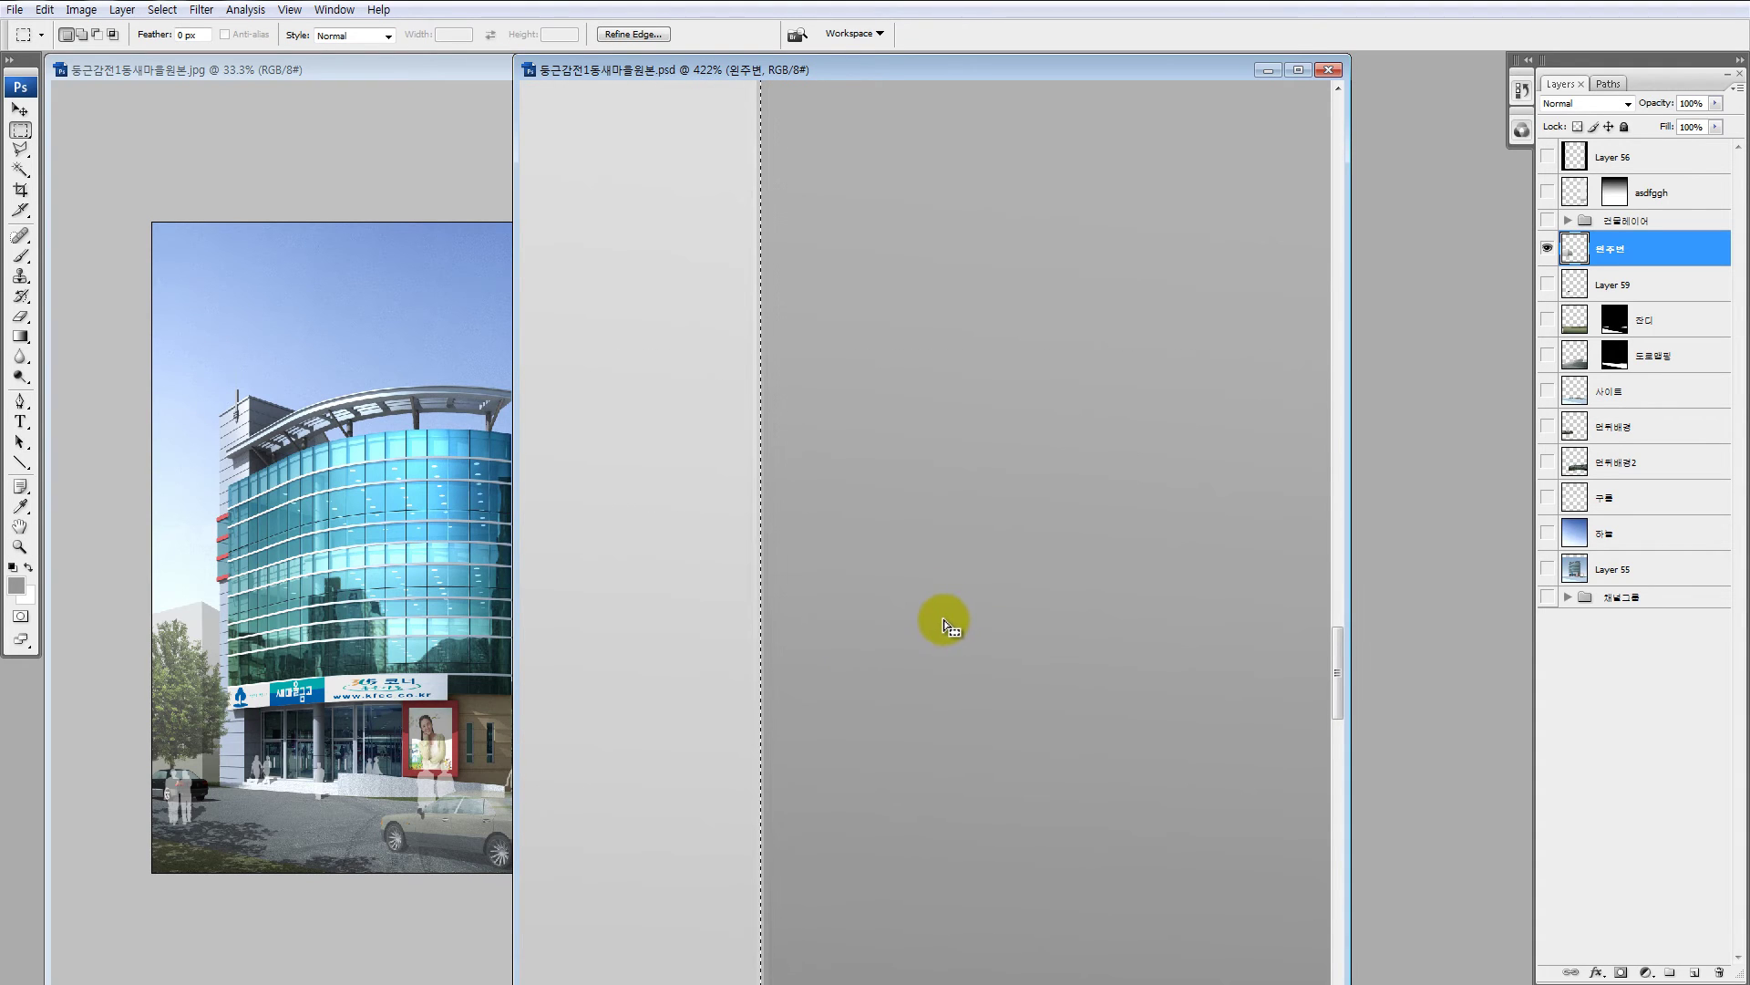
{"action": "key", "text": "ctrl+minus"}
{"action": "key", "text": "ctrl+minus"}
{"action": "key", "text": "ctrl+minus"}
{"action": "key", "text": "ctrl+minus"}
{"action": "key", "text": "ctrl+minus"}
{"action": "key", "text": "ctrl+minus"}
{"action": "key", "text": "ctrl+minus"}
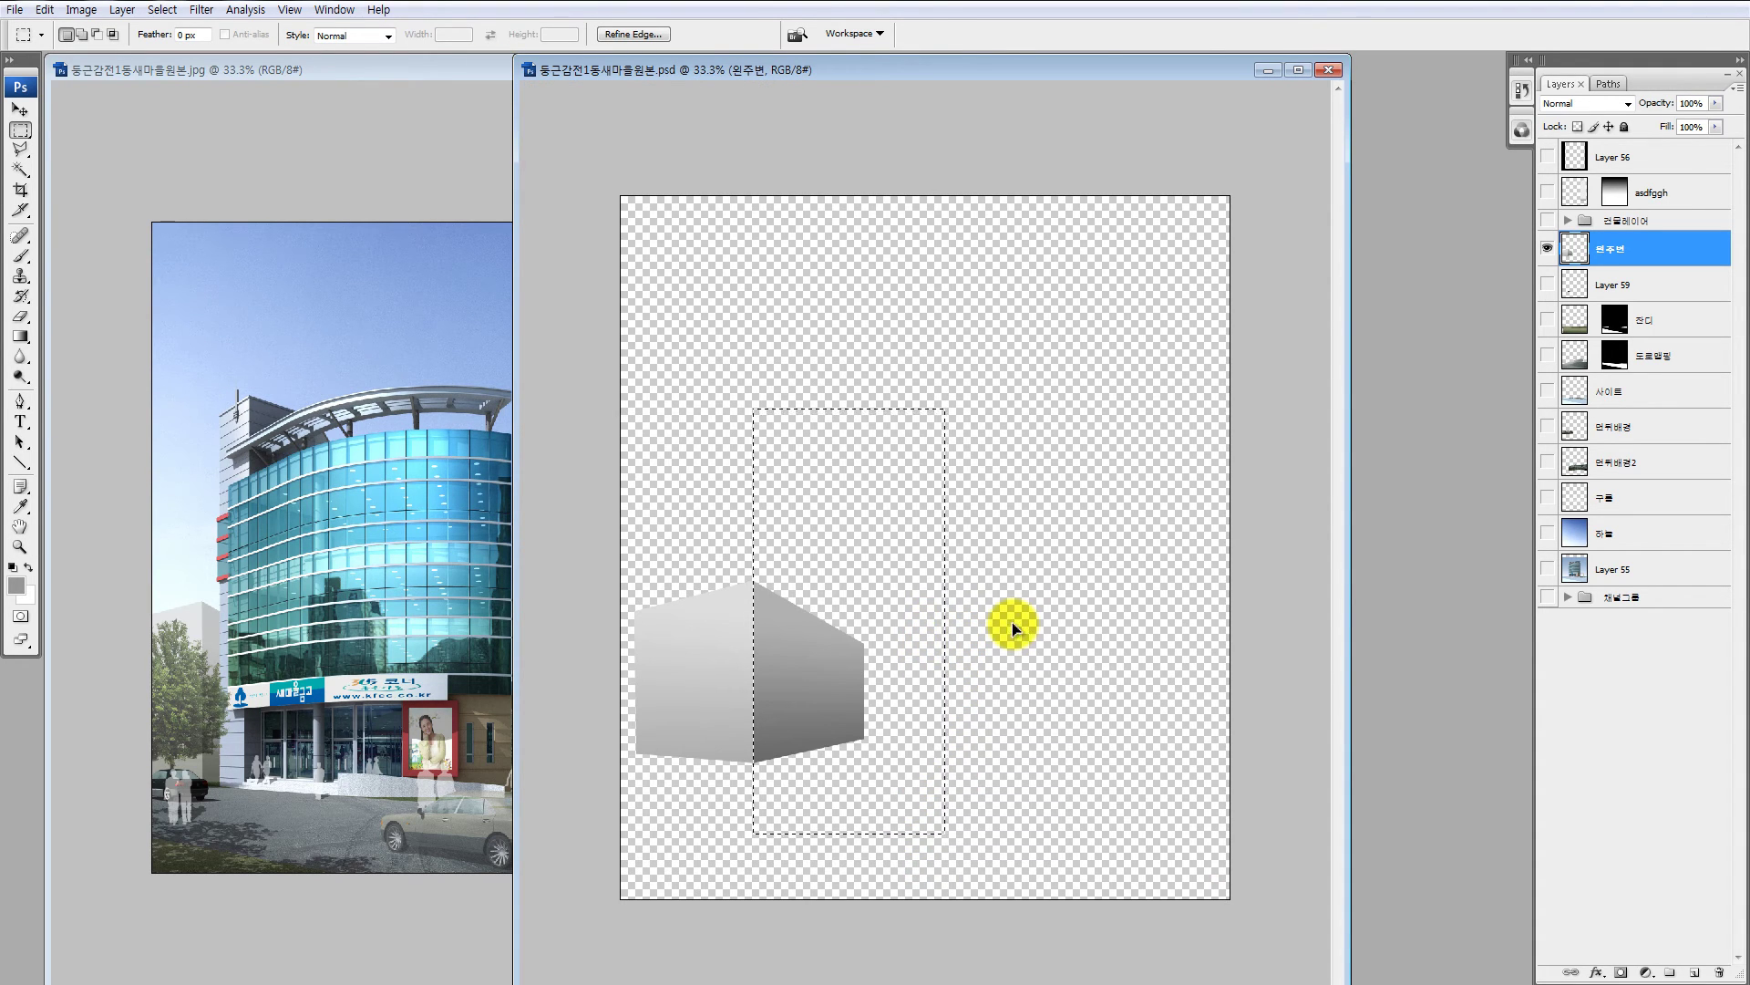
{"action": "key", "text": "ctrl+Up"}
{"action": "key", "text": "ctrl+Down"}
Step: Fill the selected side face with the sampled grey, and invert the selection
{"action": "key", "text": "i"}
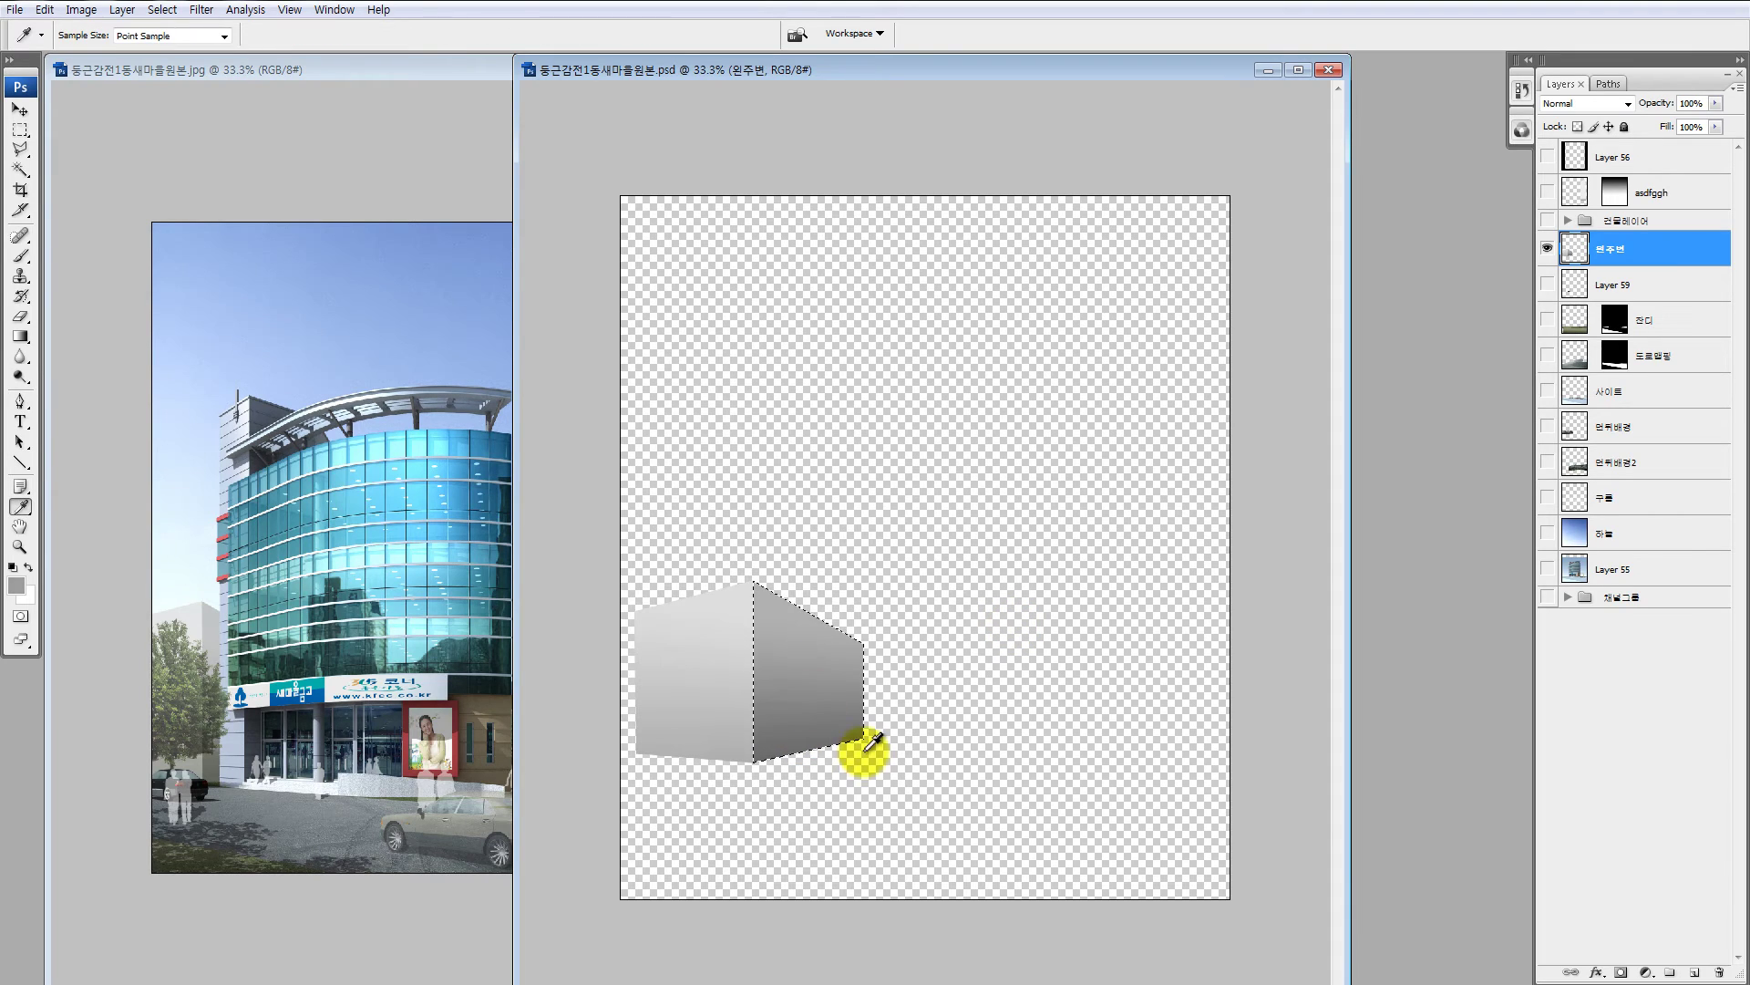
{"action": "key", "text": "alt+Delete"}
{"action": "key", "text": "ctrl+shift+i"}
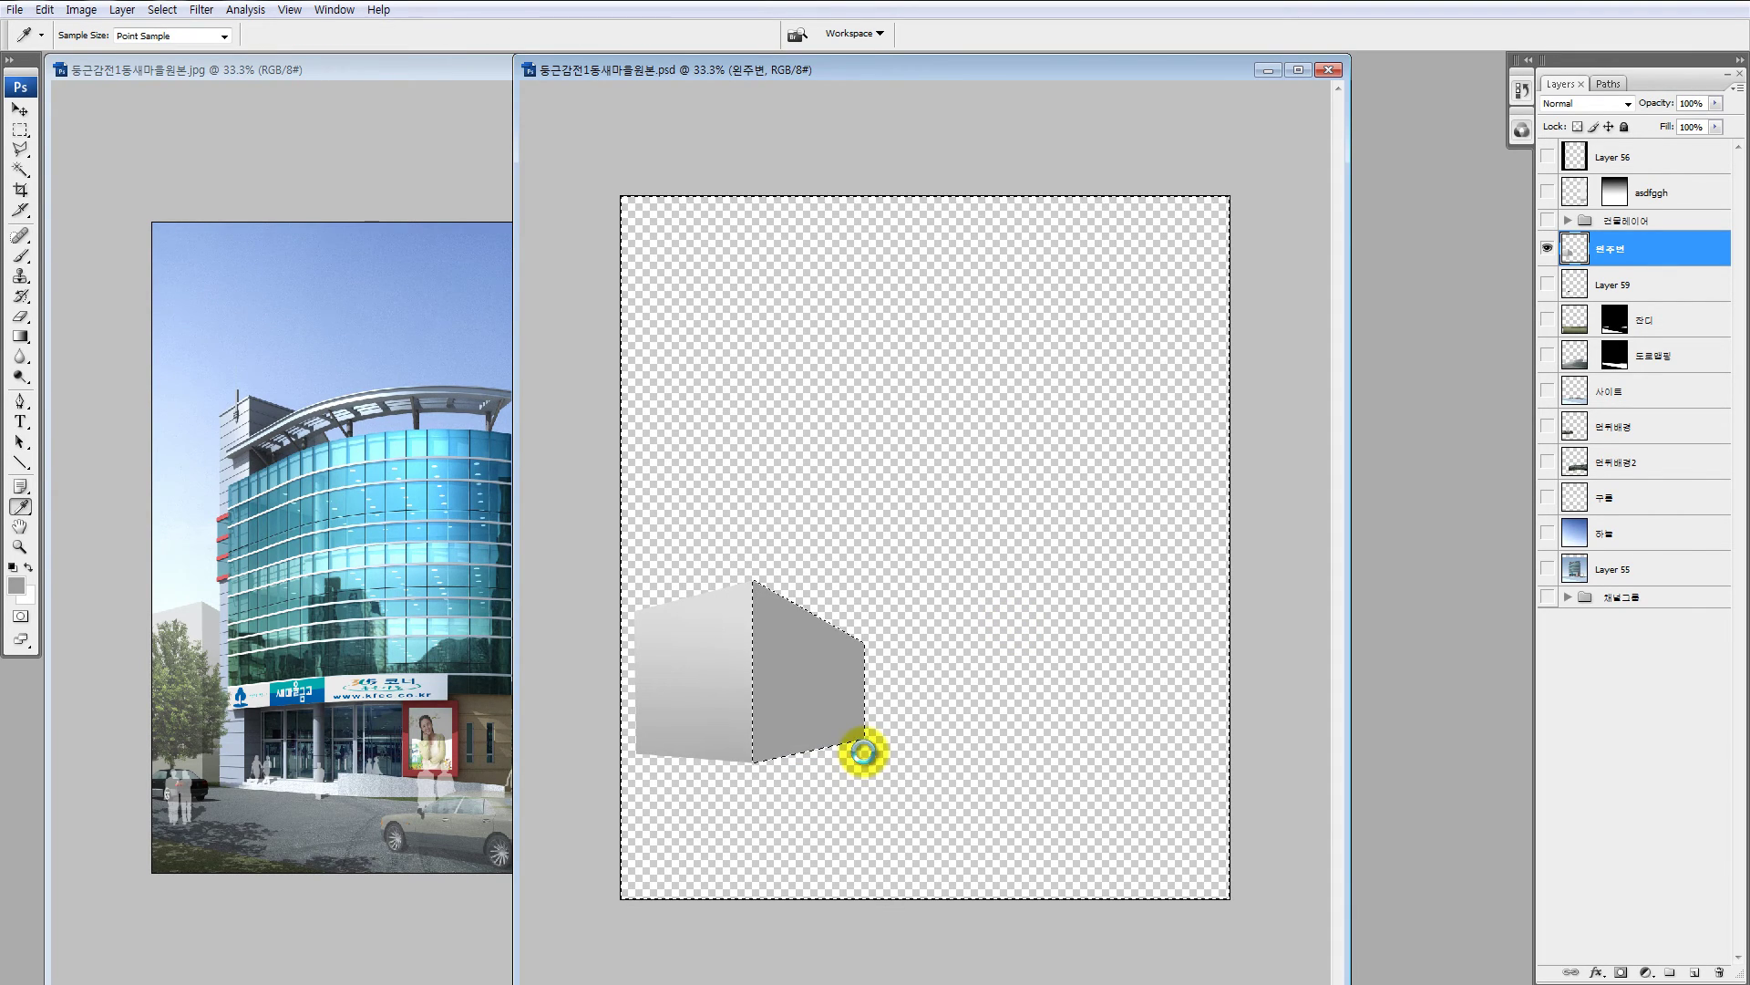
Step: Shrink the inverted selection to the grey building's front face, sample the light grey near its upper edge and fill the face with it
{"action": "key", "text": "ctrl+Up"}
{"action": "key", "text": "ctrl+Down"}
{"action": "left_click", "coordinate": [742, 605]}
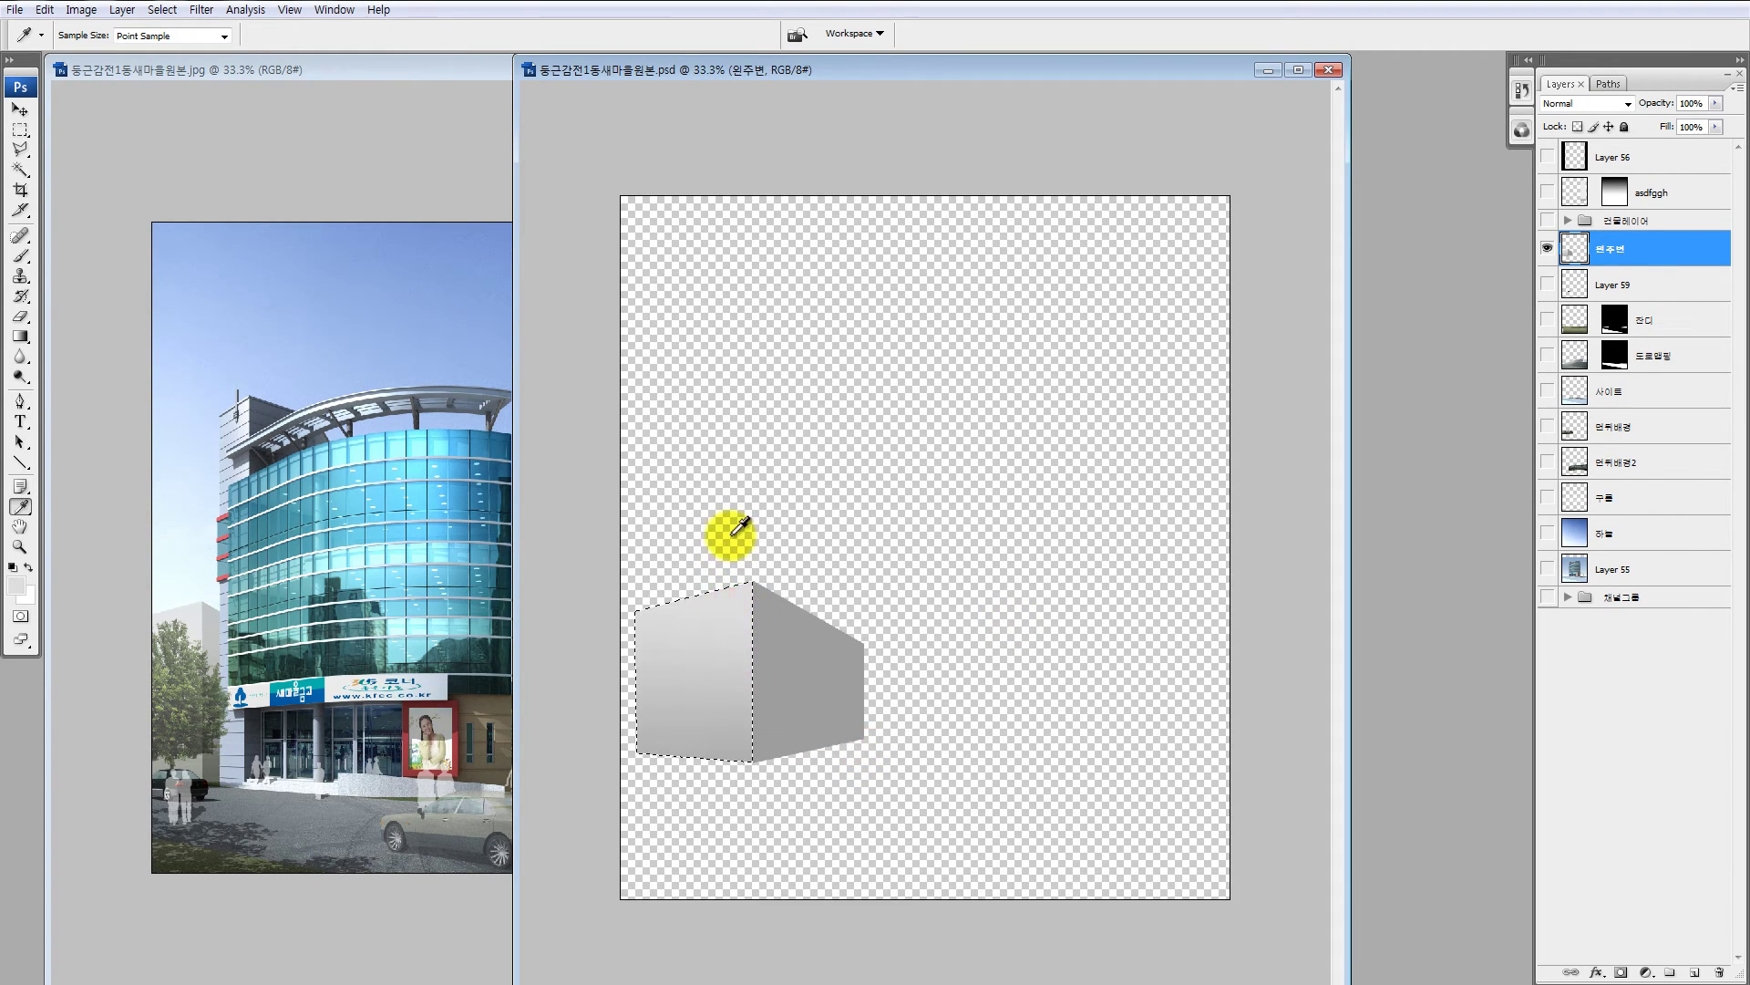
{"action": "key", "text": "alt+BackSpace"}
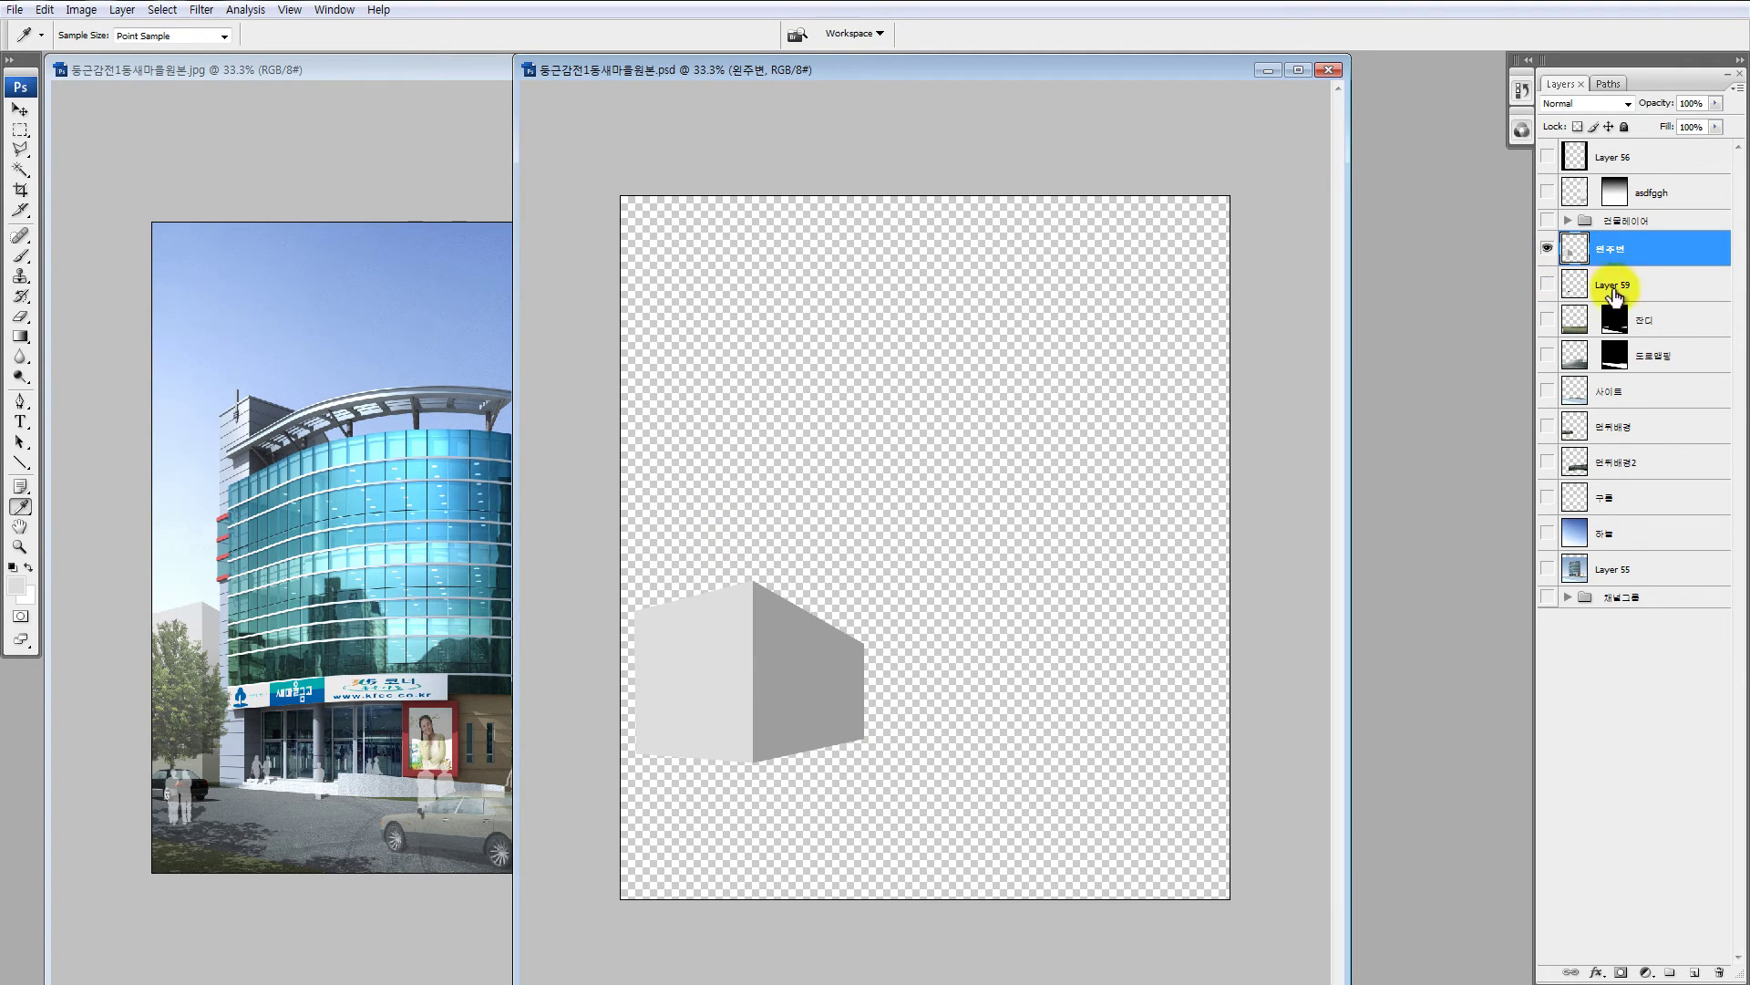
Step: Show the hidden layers to check the refilled grey building within the full composition
{"action": "left_click_drag", "start_coordinate": [1547, 157], "coordinate": [1547, 568]}
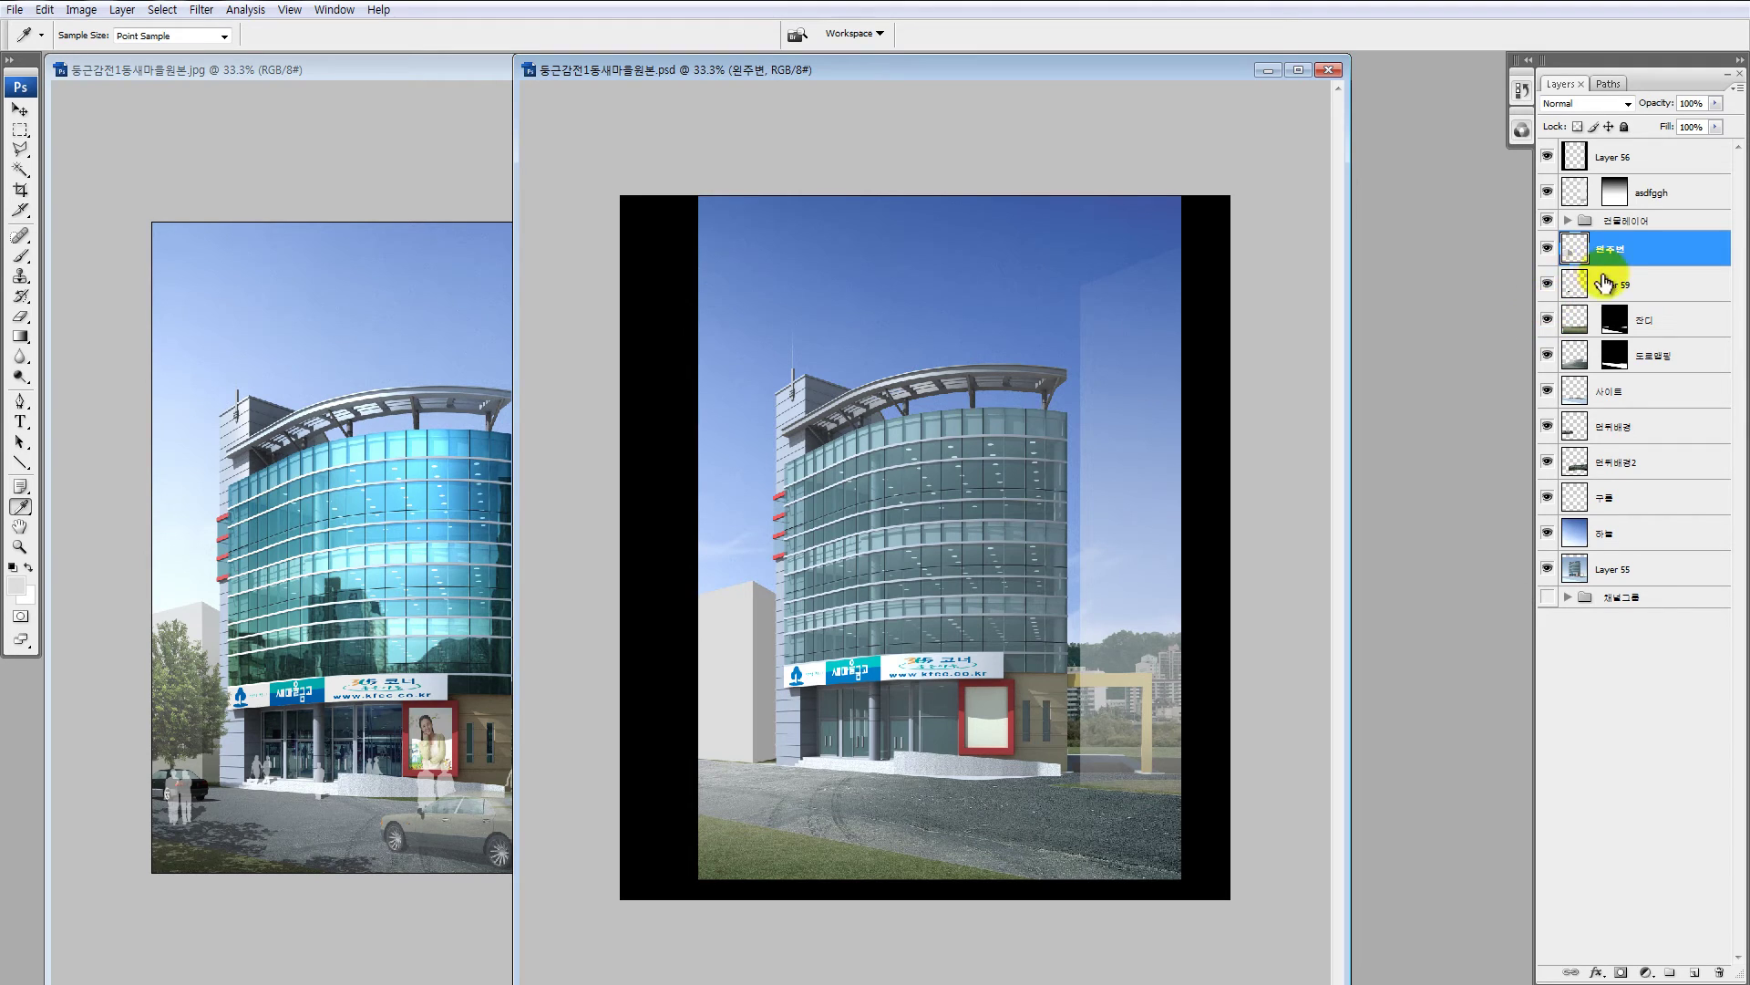
{"action": "left_click", "coordinate": [1547, 248], "text": "alt"}
{"action": "left_click", "coordinate": [1548, 251], "text": "alt"}
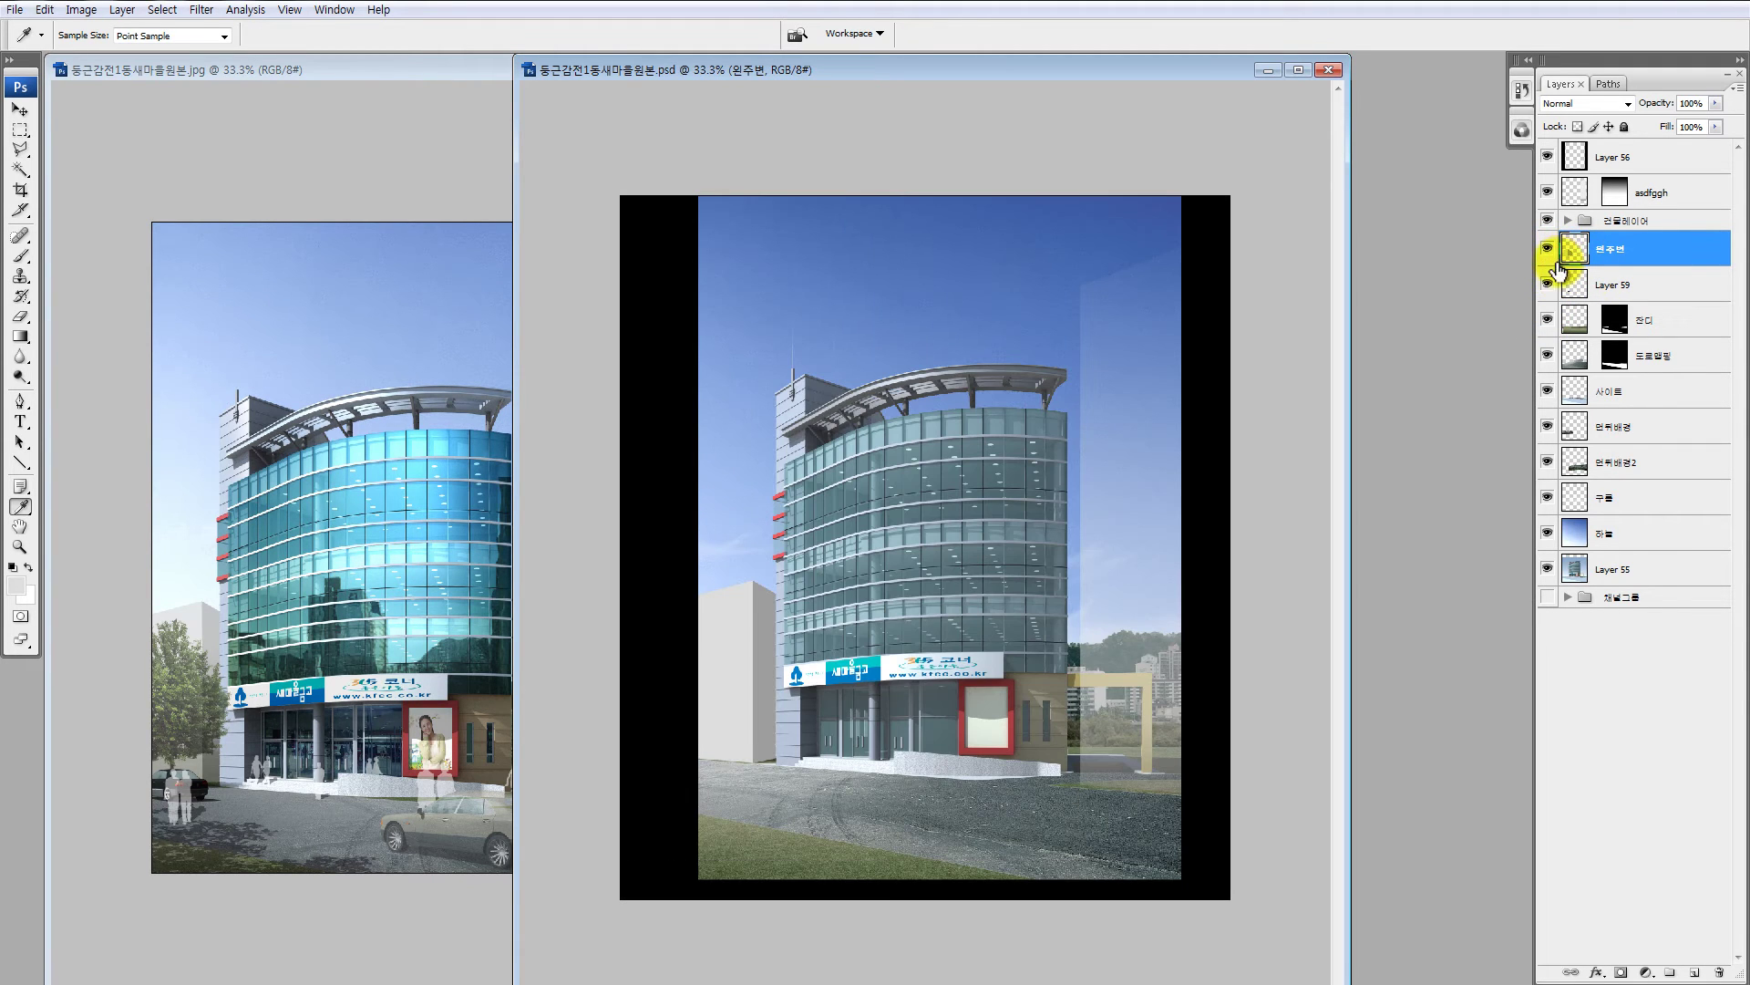
Step: Isolate the grey building's layer, convert a vertical black-to-white Quick Mask gradient over its lower part into a selection, and hide the selection edges
{"action": "left_click", "coordinate": [1547, 248], "text": "alt"}
{"action": "key", "text": "z"}
{"action": "left_click_drag", "start_coordinate": [605, 501], "coordinate": [949, 808]}
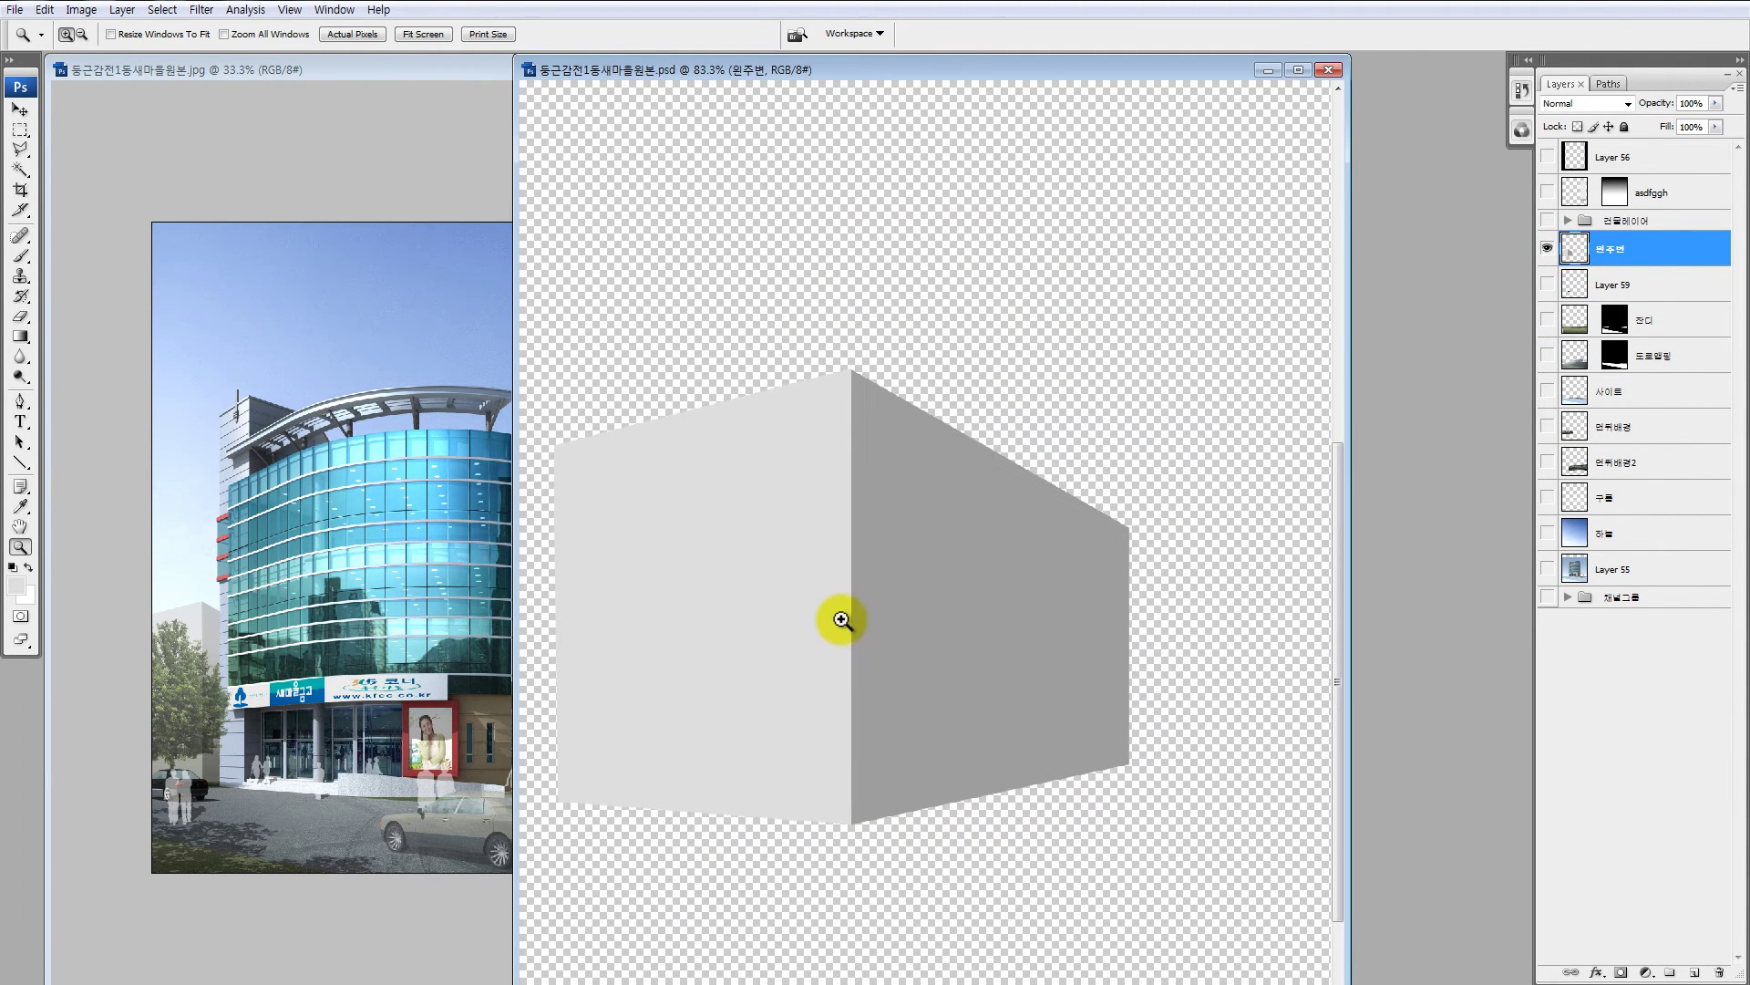
{"action": "key", "text": "q"}
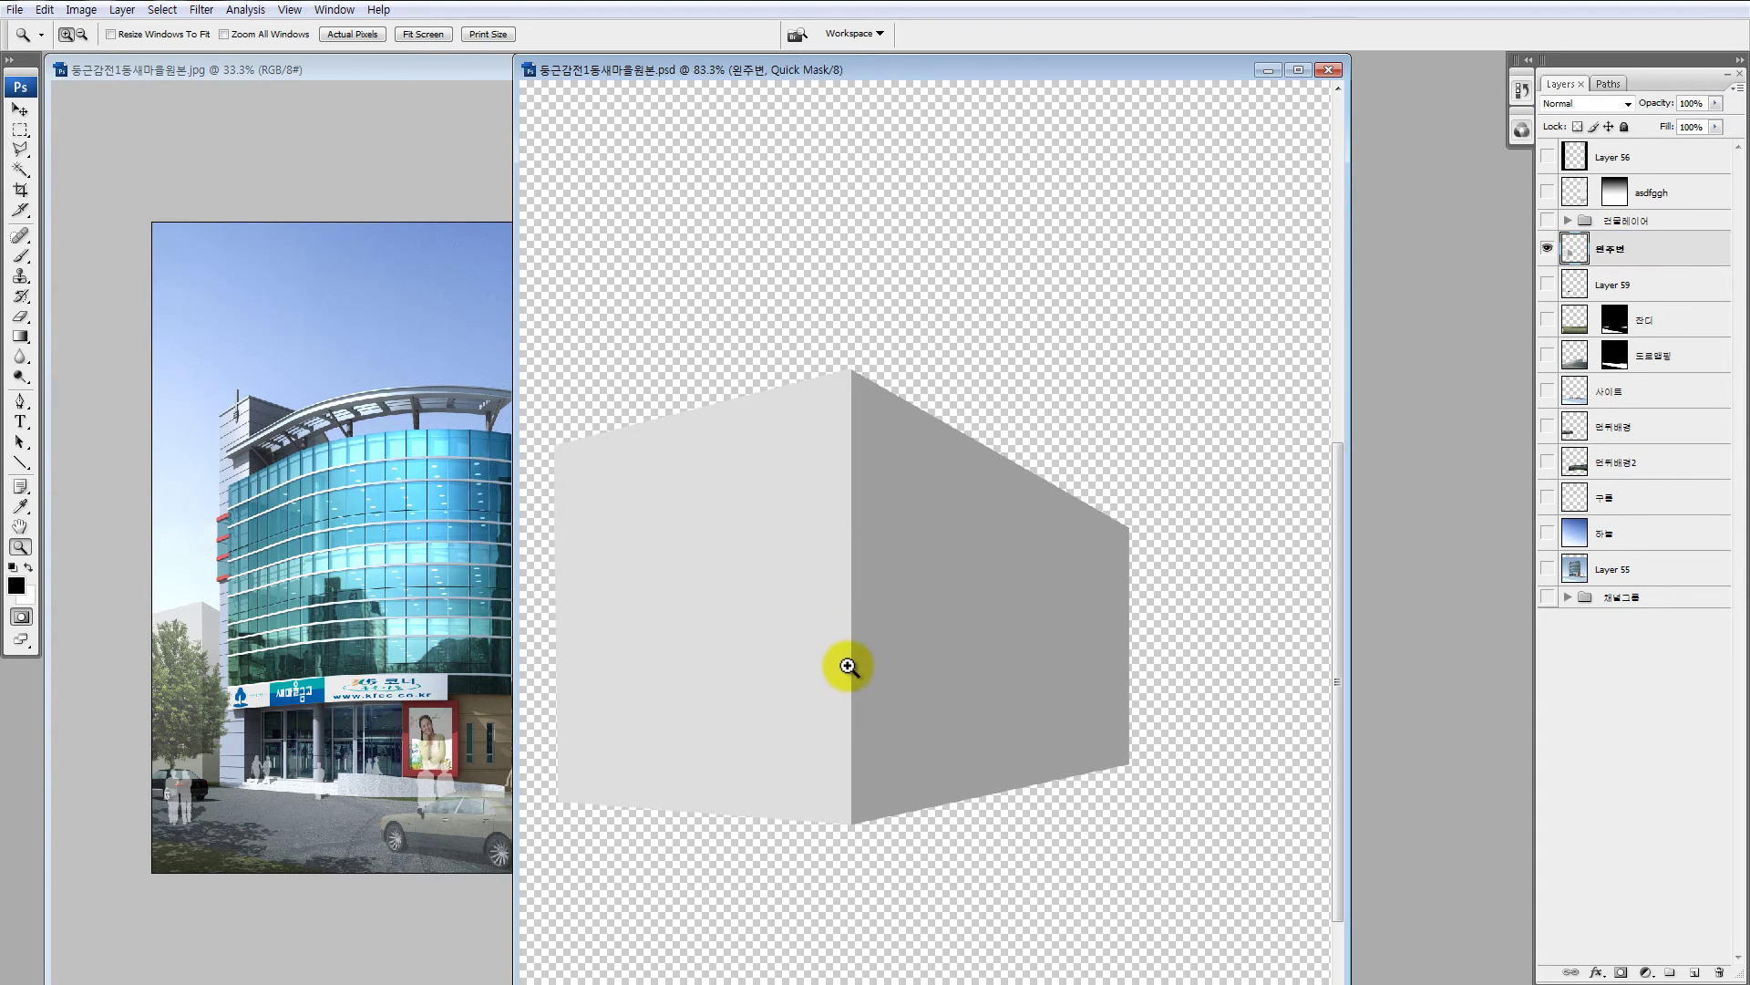
{"action": "key", "text": "d"}
{"action": "key", "text": "g"}
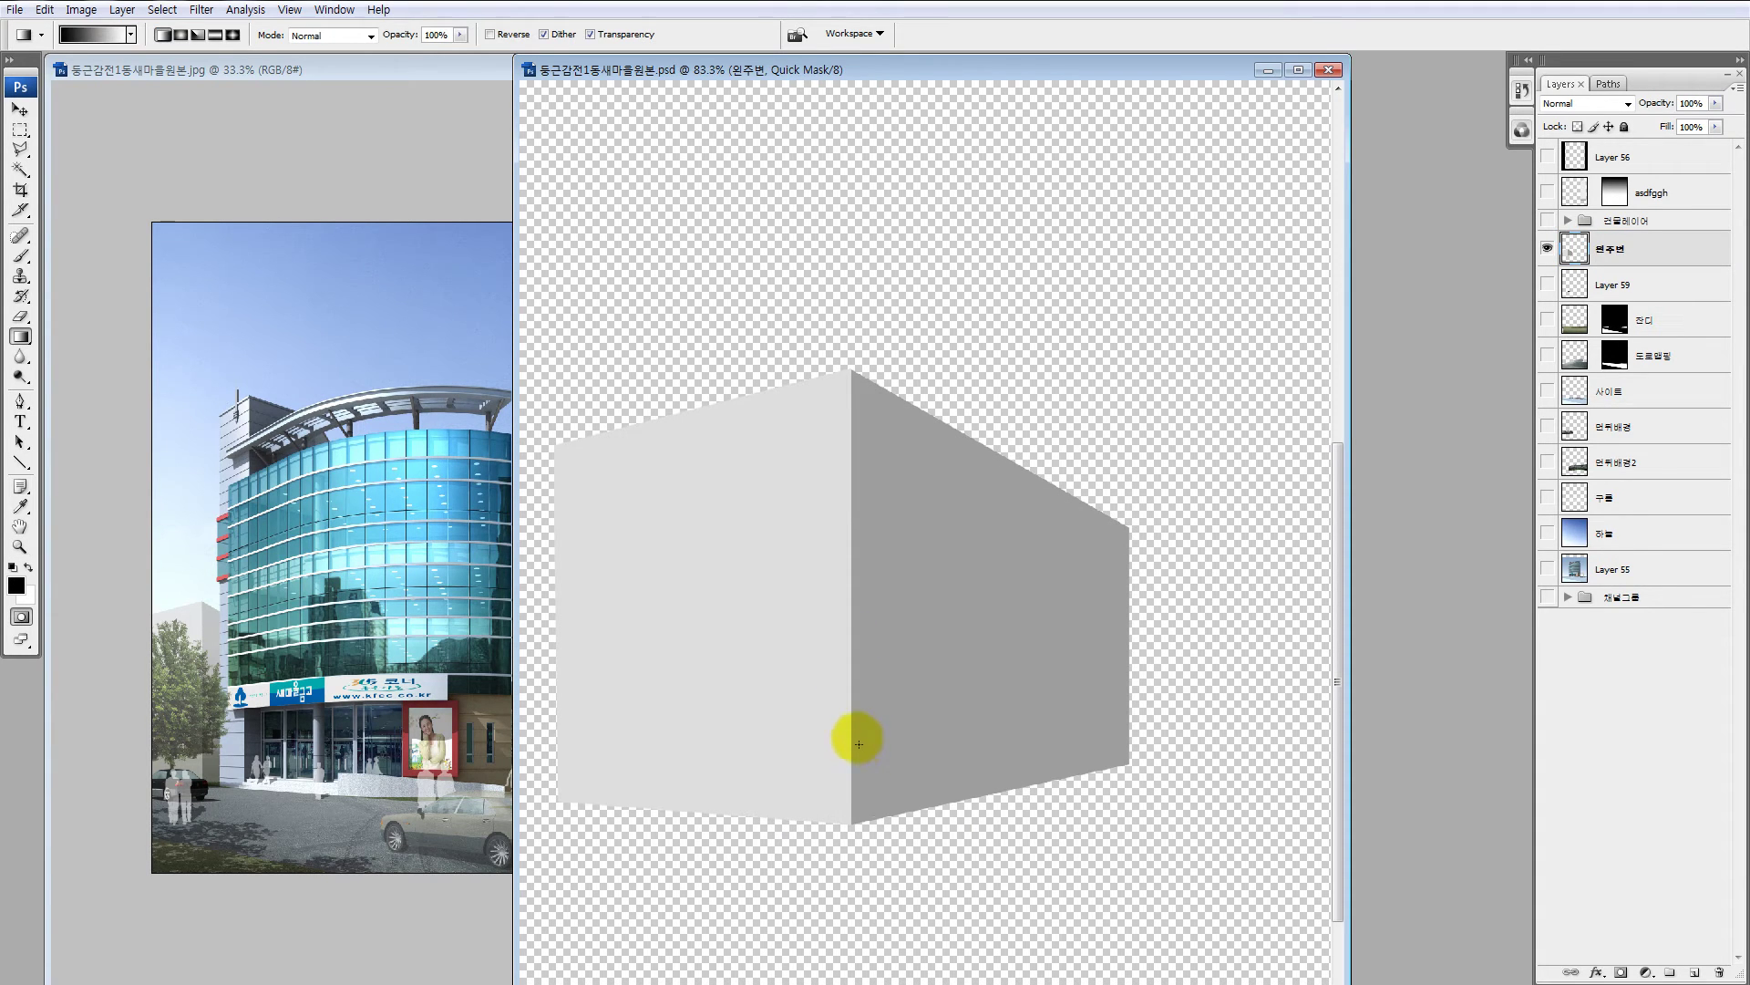
{"action": "left_click_drag", "start_coordinate": [855, 665], "coordinate": [844, 848]}
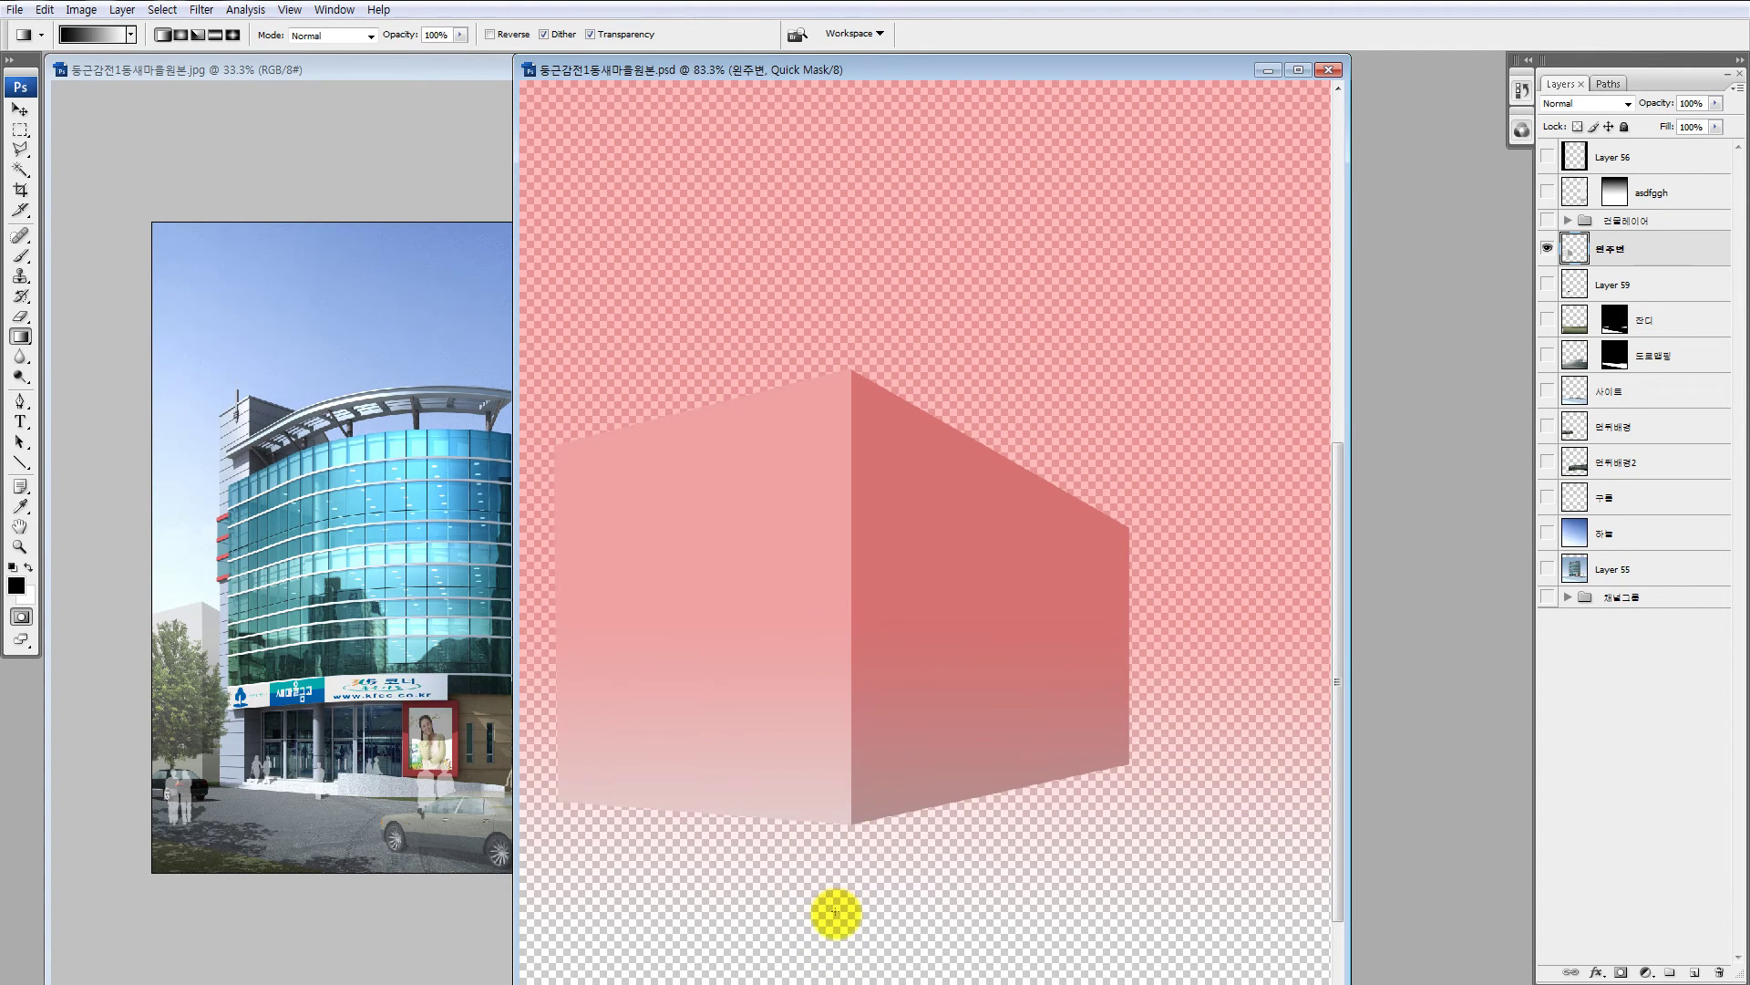
{"action": "key", "text": "q"}
{"action": "key", "text": "ctrl+h"}
{"action": "key", "text": "ctrl+u"}
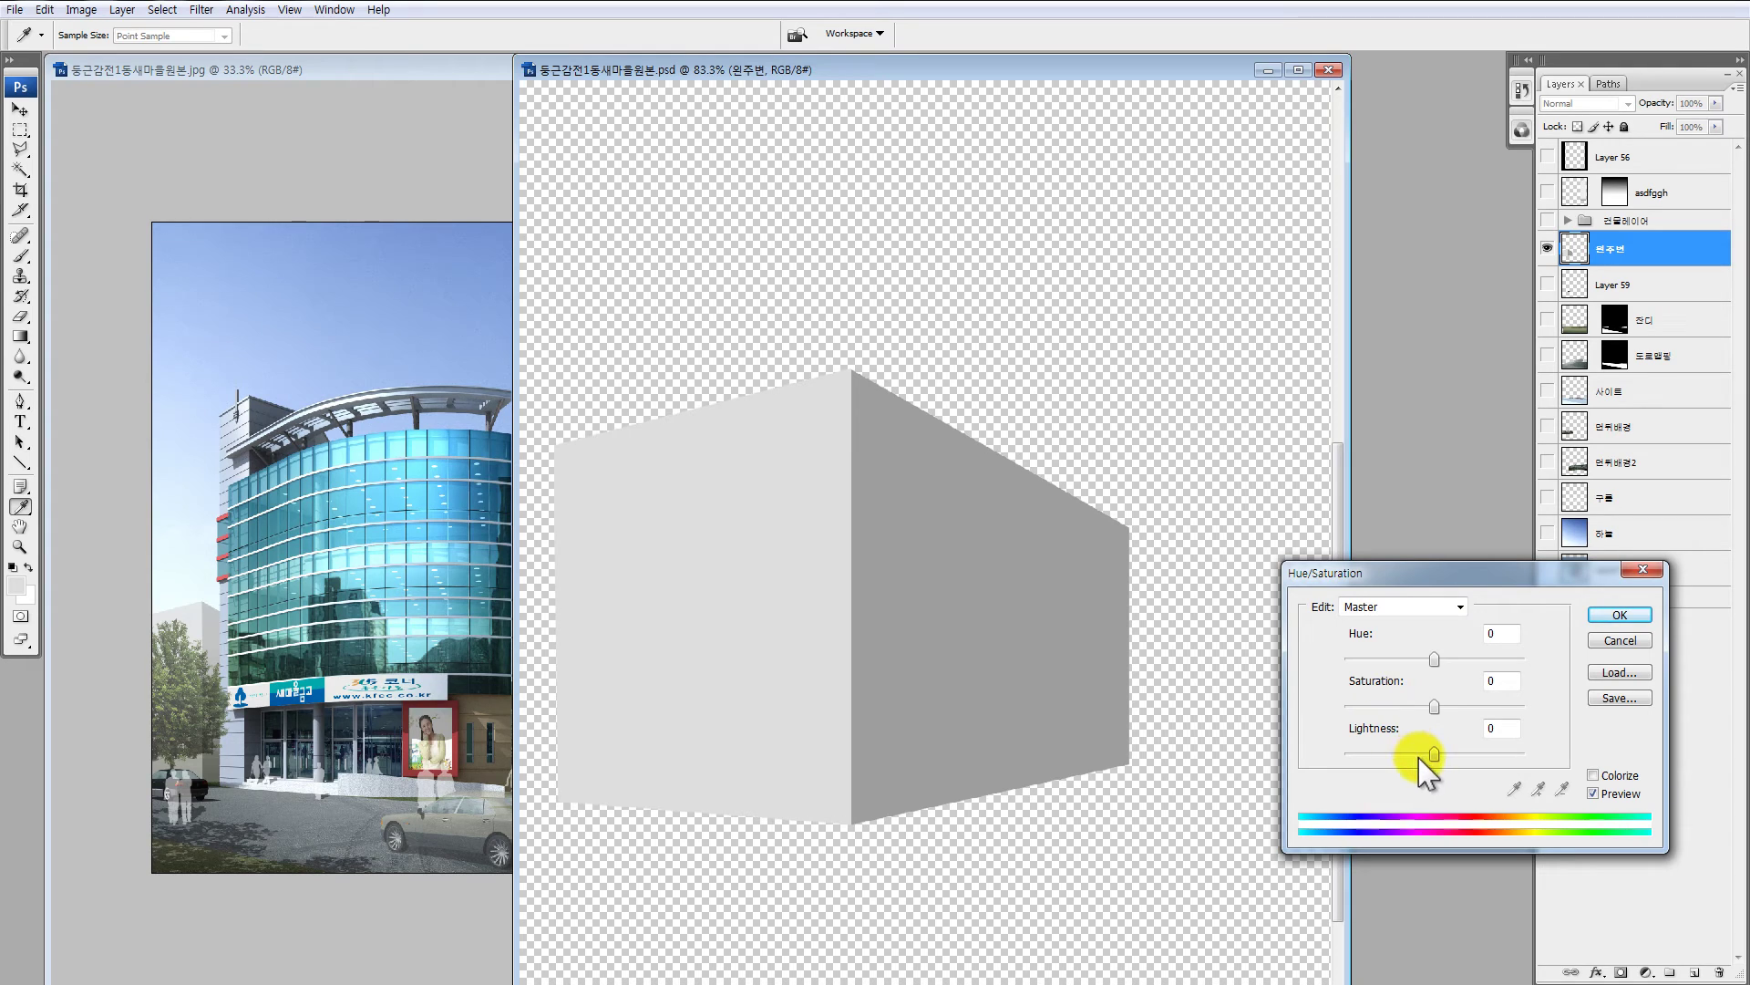
{"action": "key", "text": "Escape"}
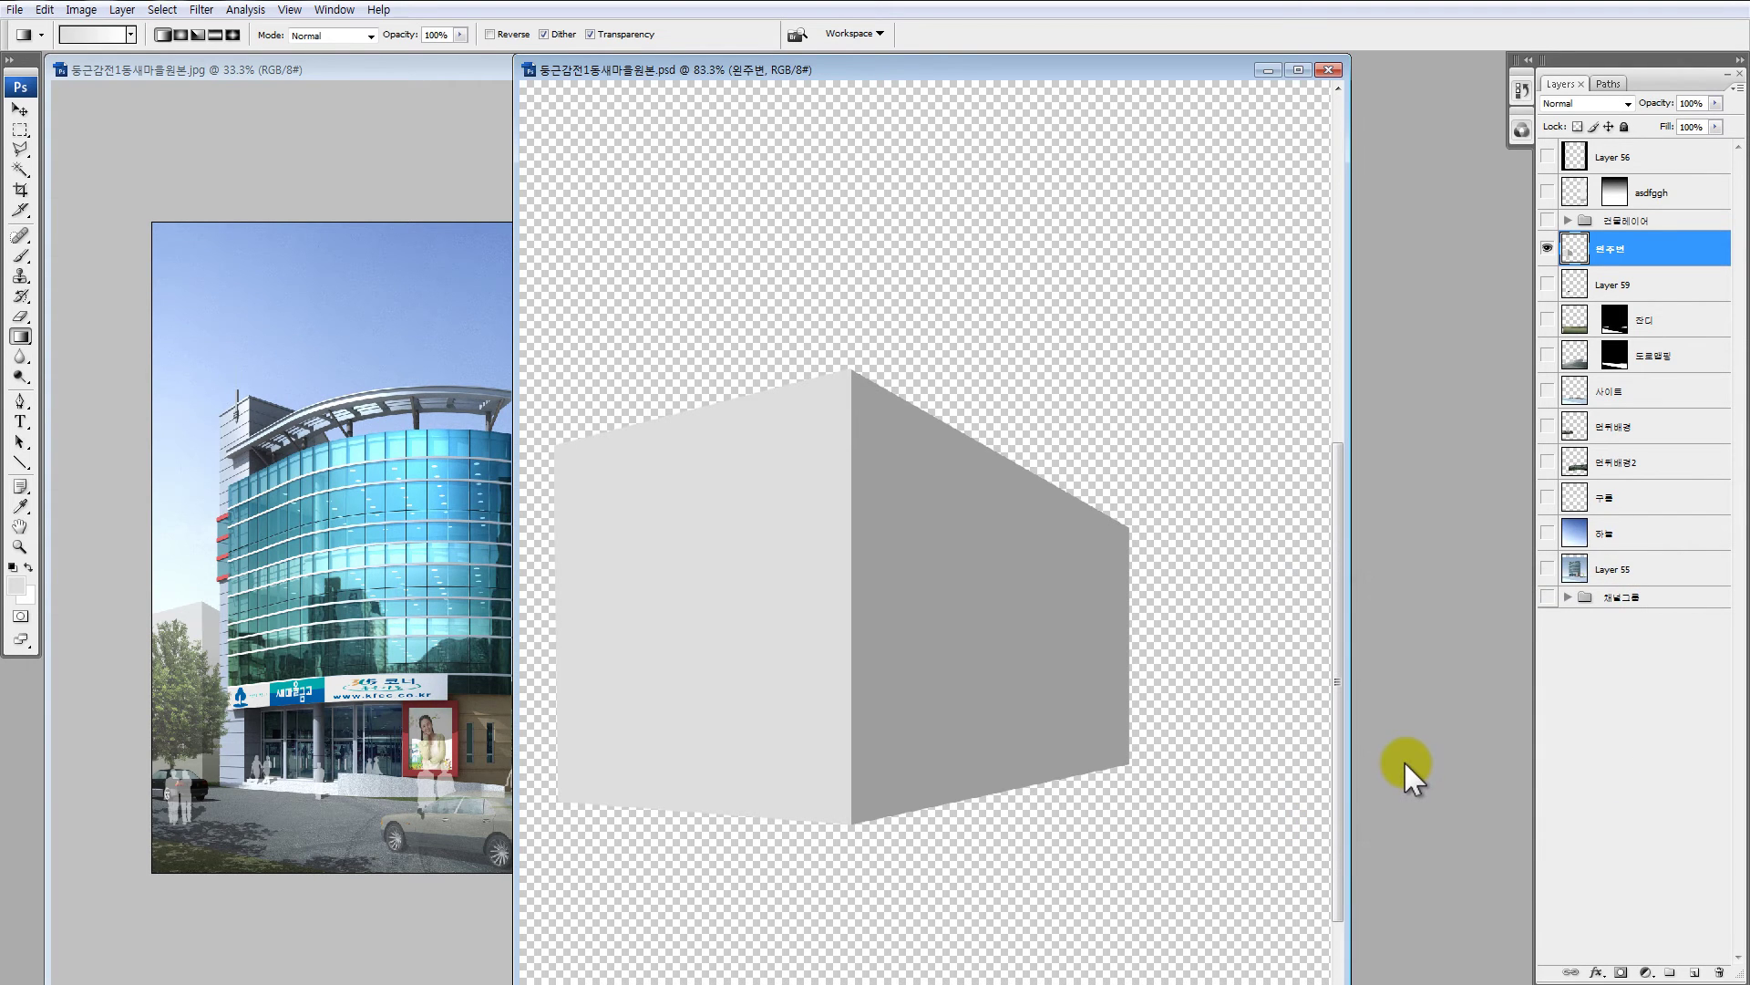
{"action": "key", "text": "ctrl+h"}
{"action": "key", "text": "i"}
{"action": "key", "text": "ctrl+u"}
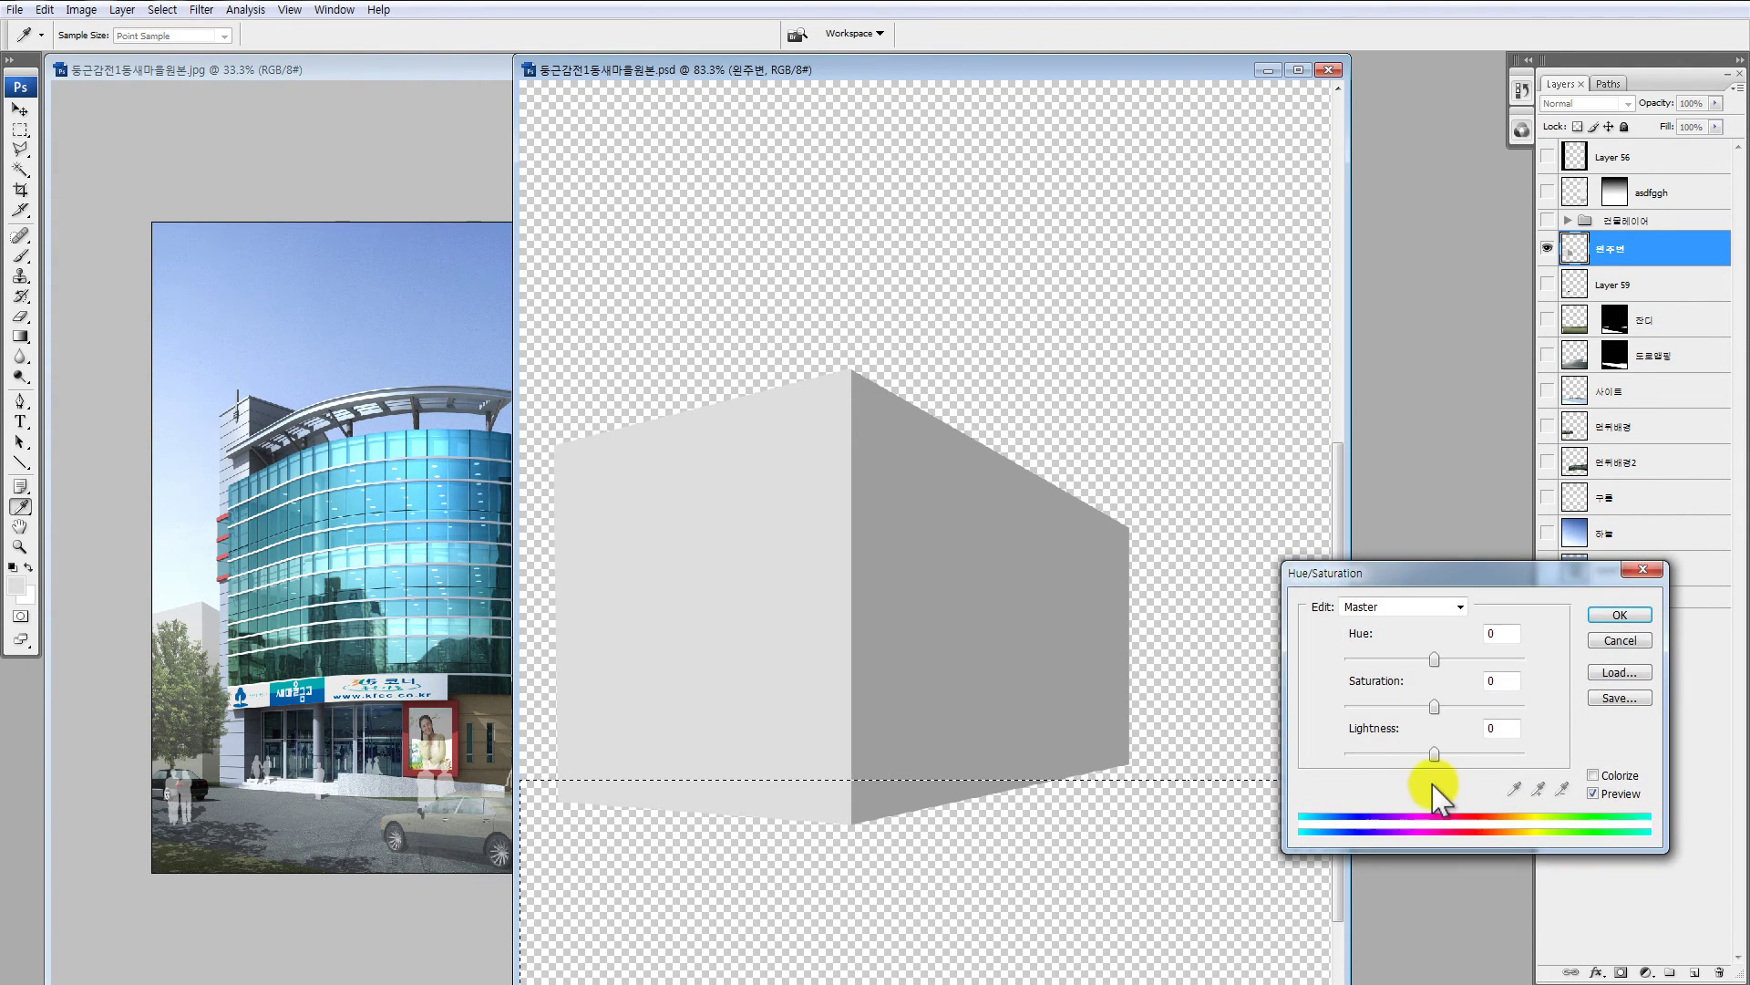
{"action": "left_click_drag", "start_coordinate": [1433, 755], "coordinate": [1410, 754]}
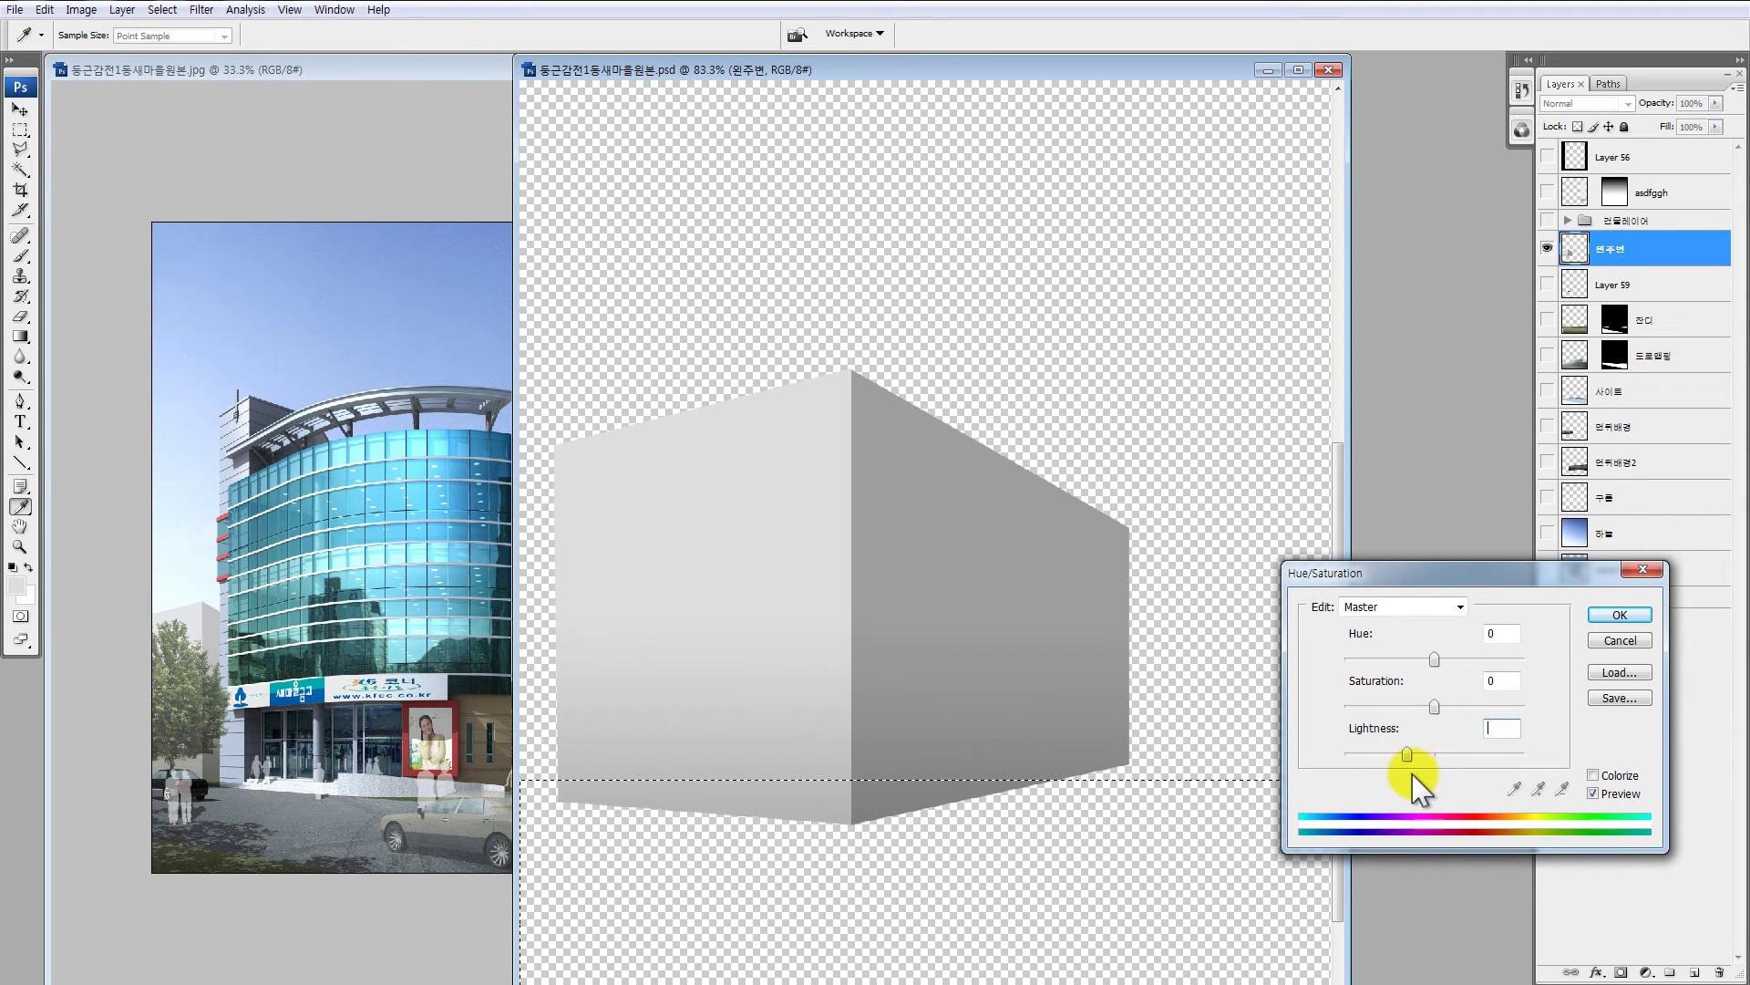
{"action": "key", "text": "Escape"}
{"action": "key", "text": "g"}
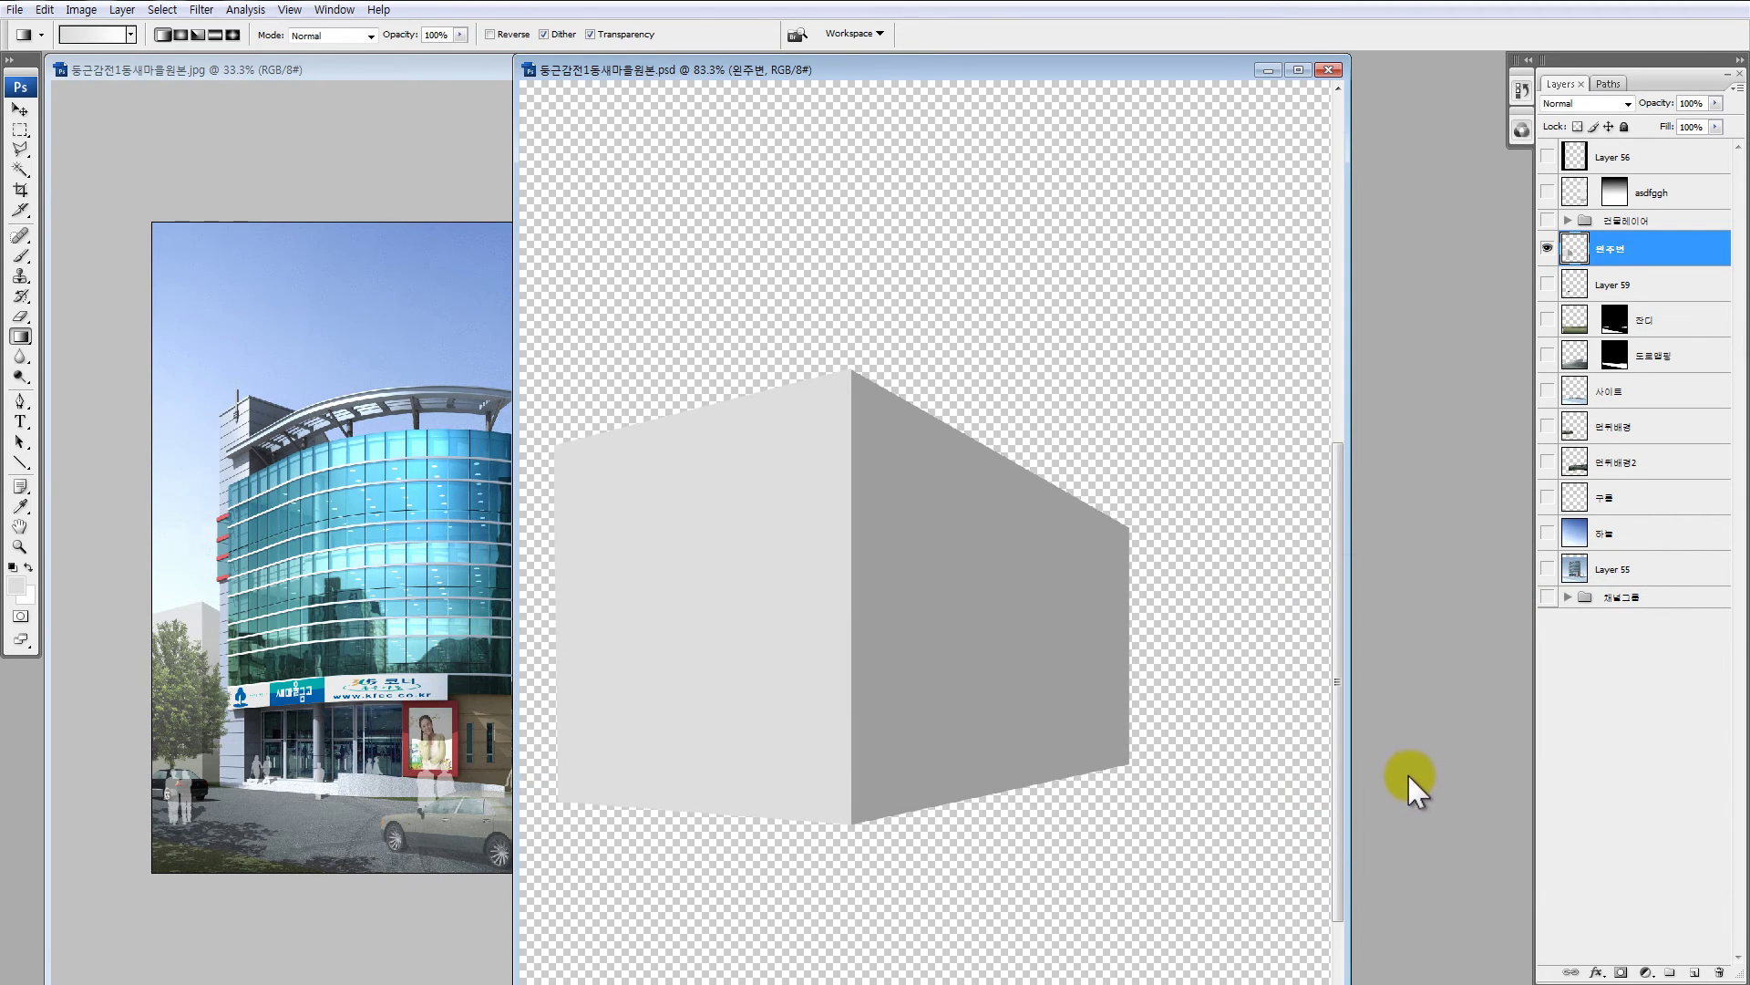
Step: Darken the gradient-selected lower part of the grey building with Hue/Saturation, setting Lightness to -20
{"action": "key", "text": "ctrl+u"}
{"action": "left_click", "coordinate": [1407, 753]}
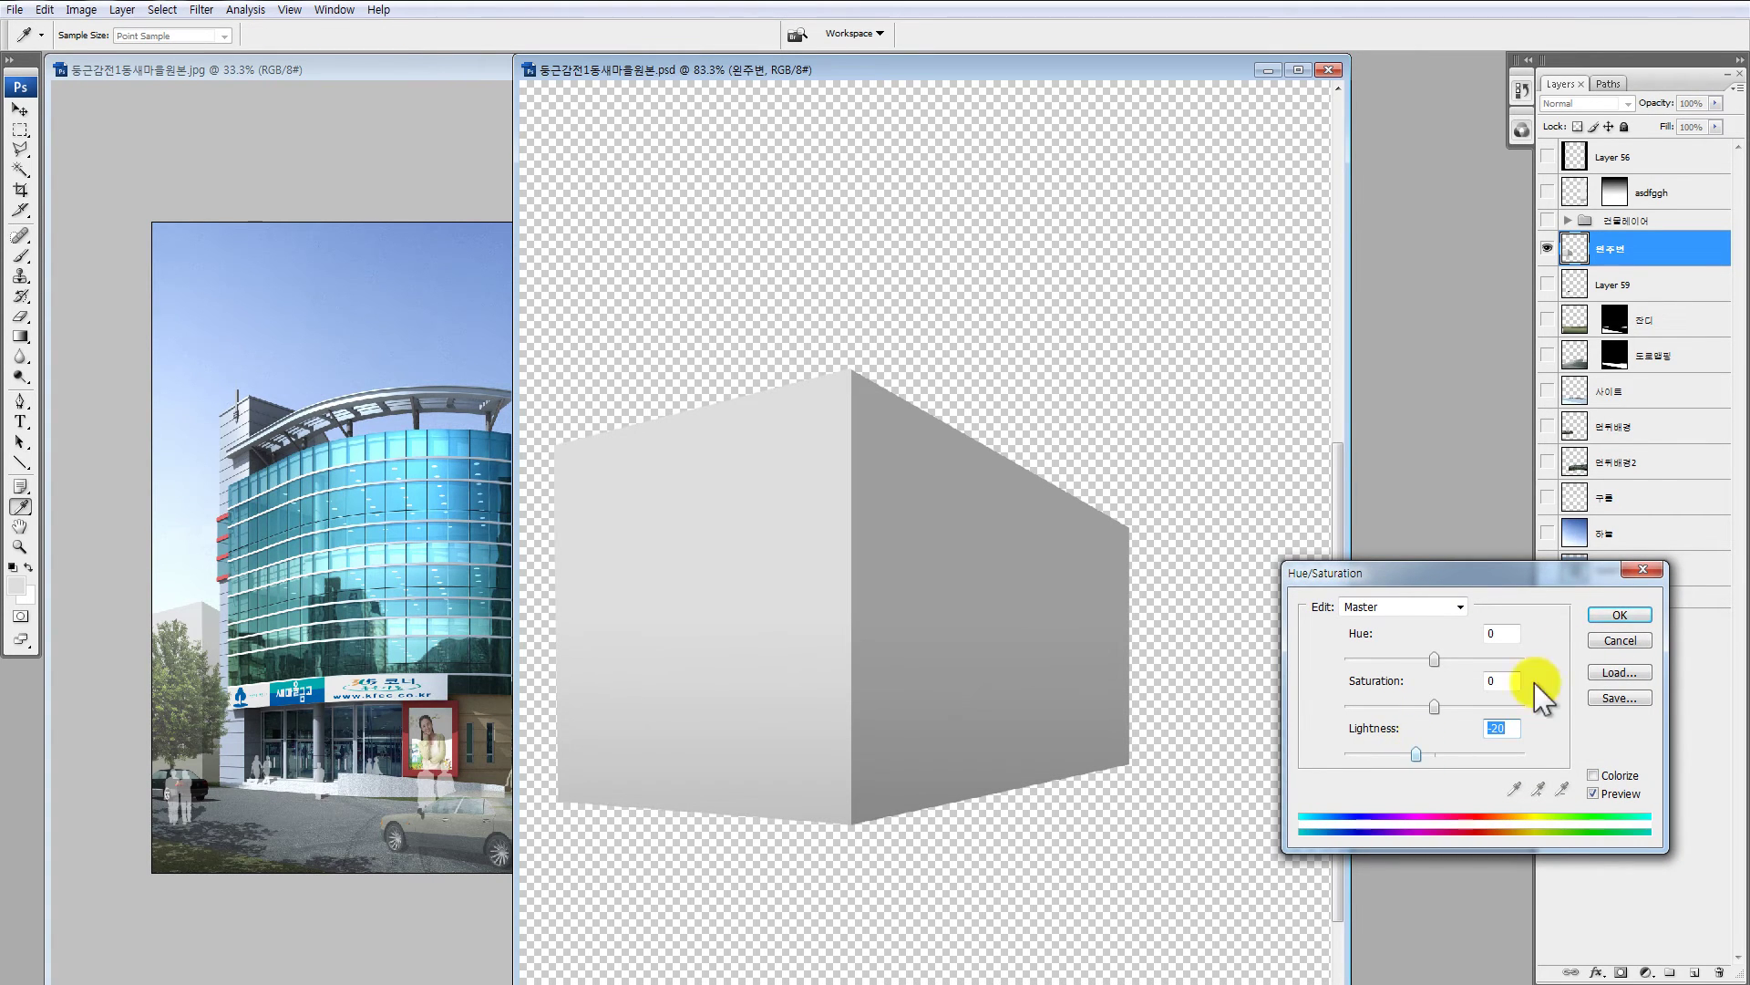
{"action": "left_click", "coordinate": [1612, 614]}
Step: Select the grey building's dark side face with a 0 px feather rectangular marquee aligned to its corner edge
{"action": "key", "text": "m"}
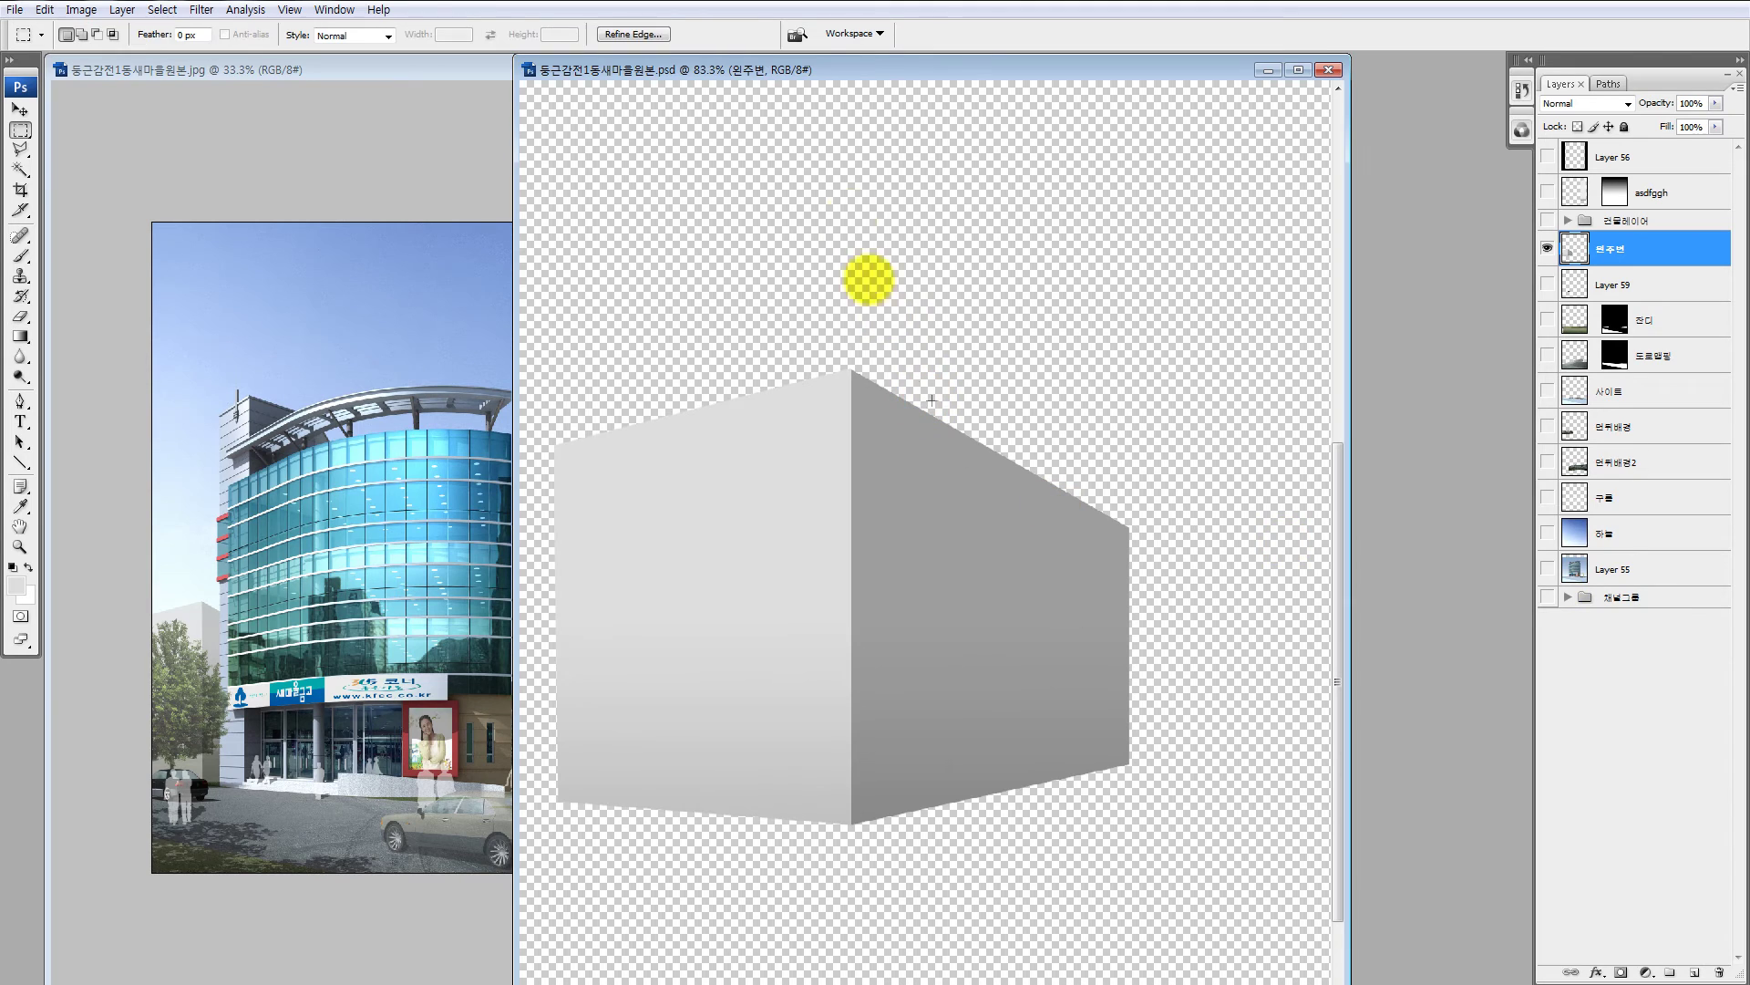
{"action": "left_click_drag", "start_coordinate": [861, 226], "coordinate": [1338, 915]}
{"action": "mouse_move", "coordinate": [930, 539]}
{"action": "left_mouse_down"}
{"action": "mouse_move", "coordinate": [910, 536]}
{"action": "mouse_move", "coordinate": [922, 549]}
{"action": "left_mouse_up"}
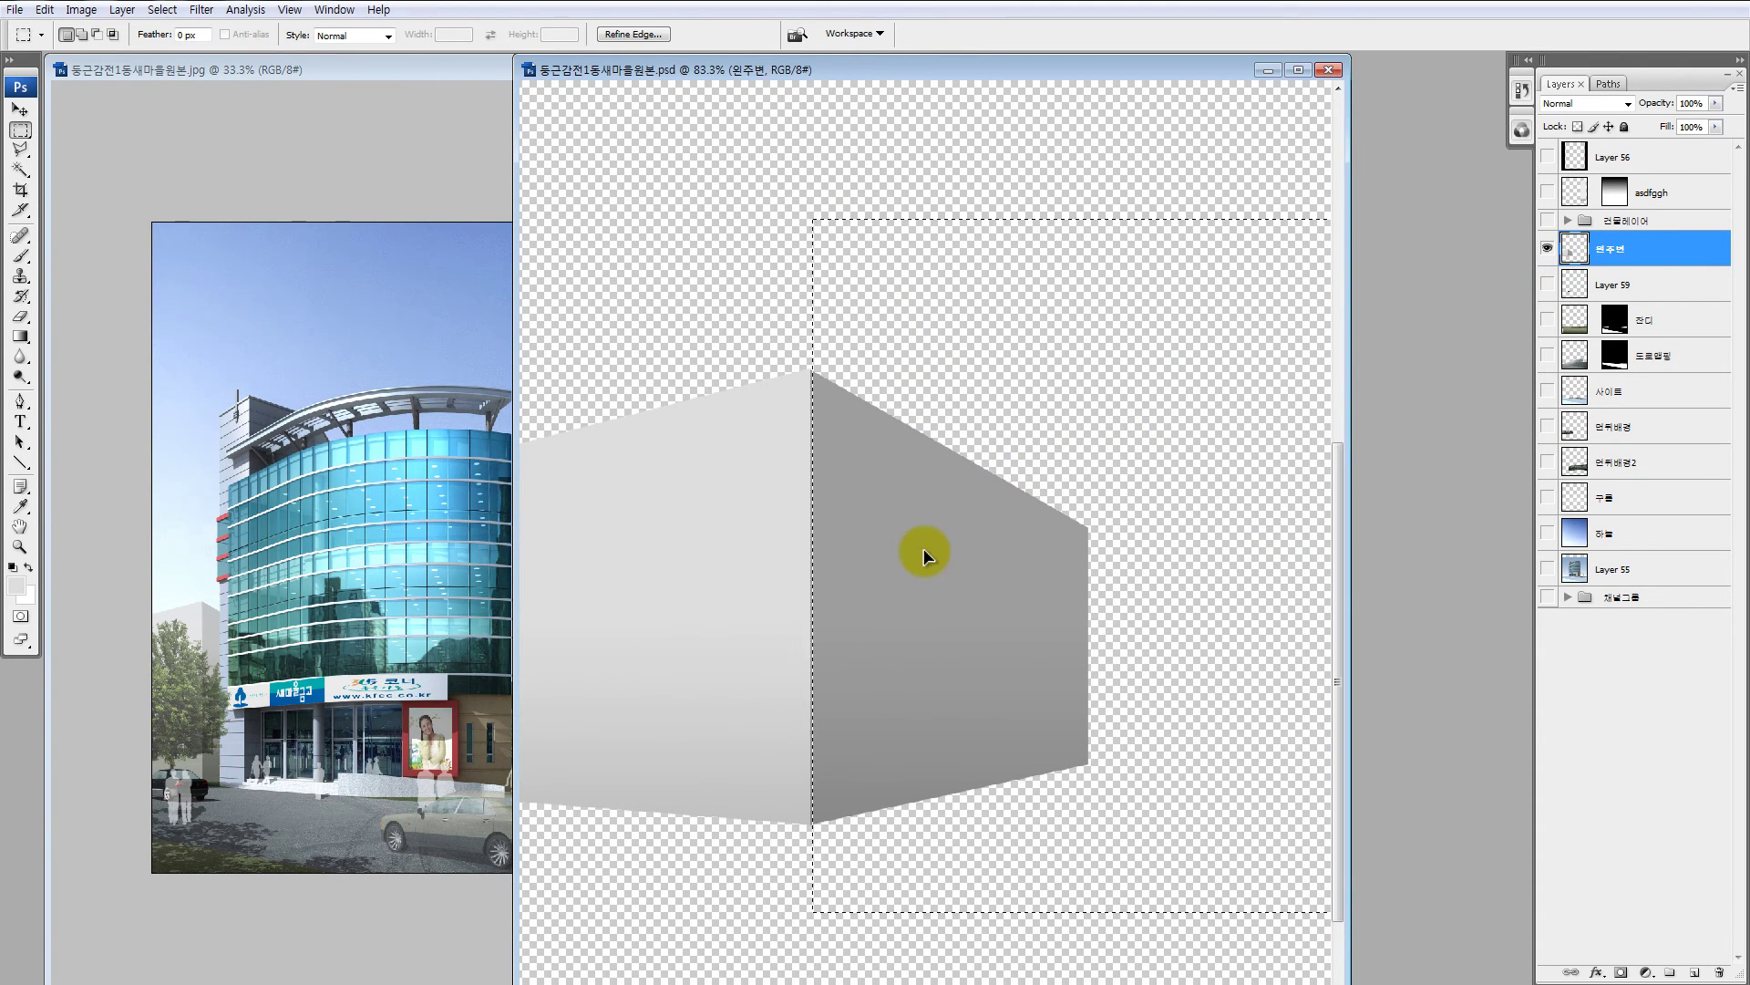
{"action": "key", "text": "z"}
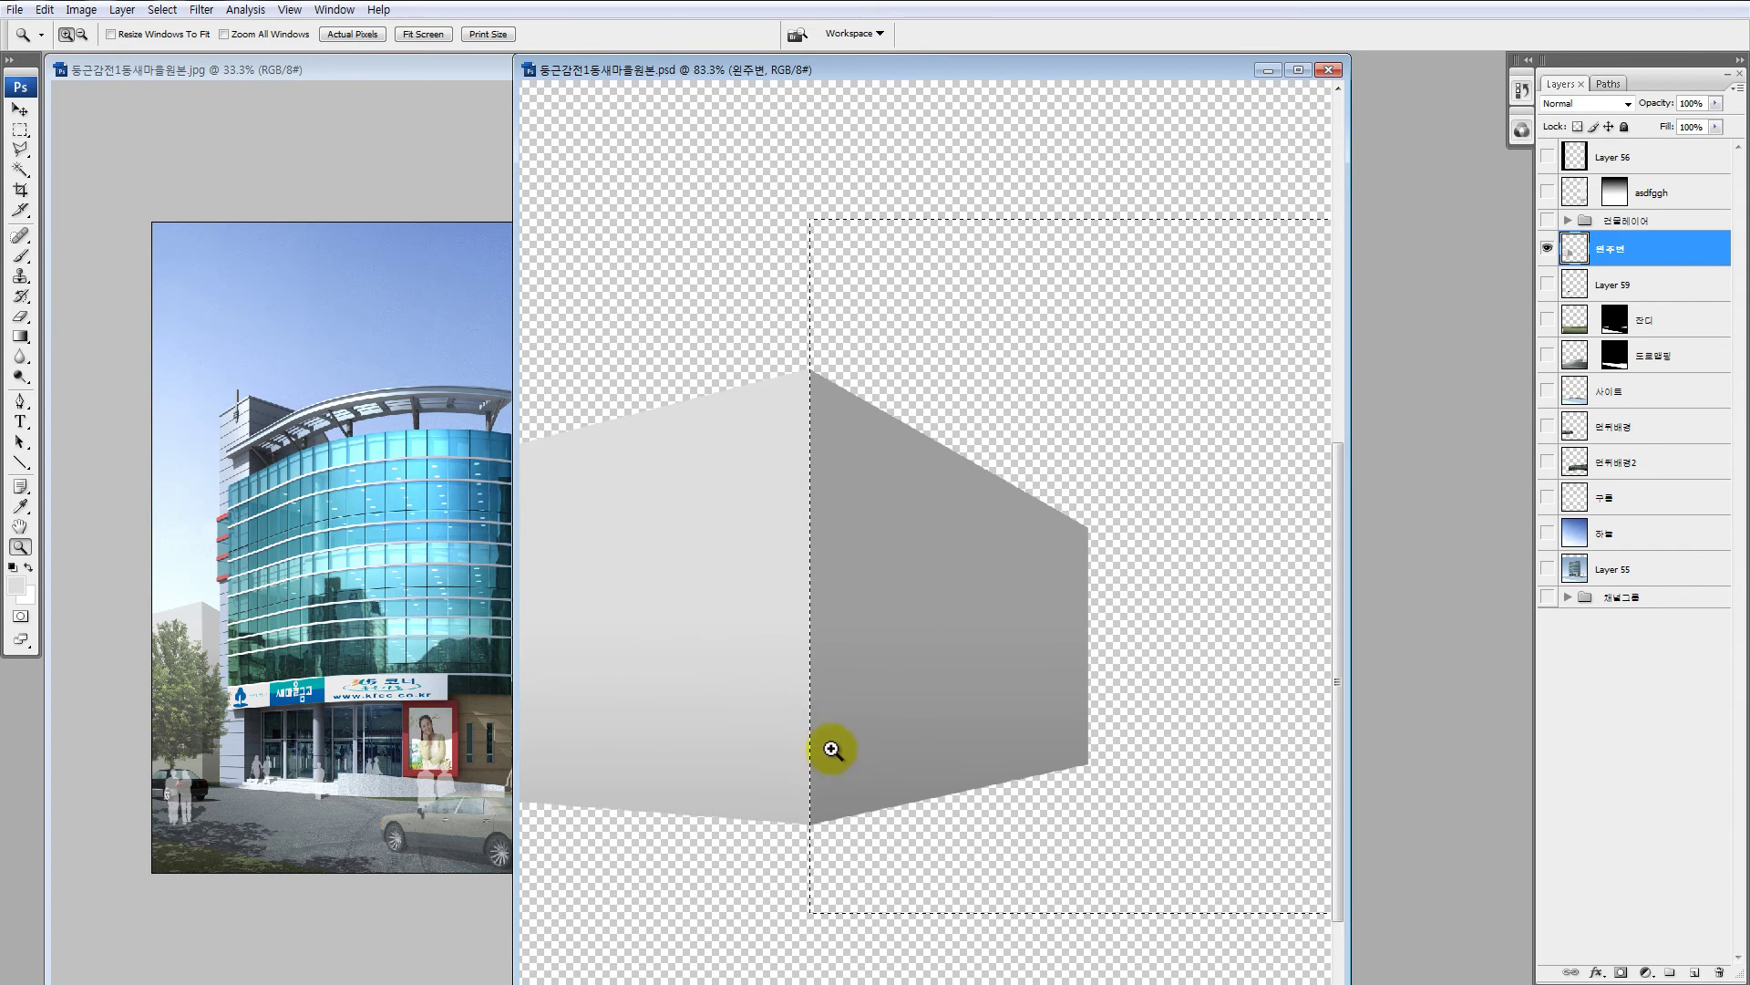
{"action": "key", "text": "ctrl+0"}
{"action": "key", "text": "ctrl+minus"}
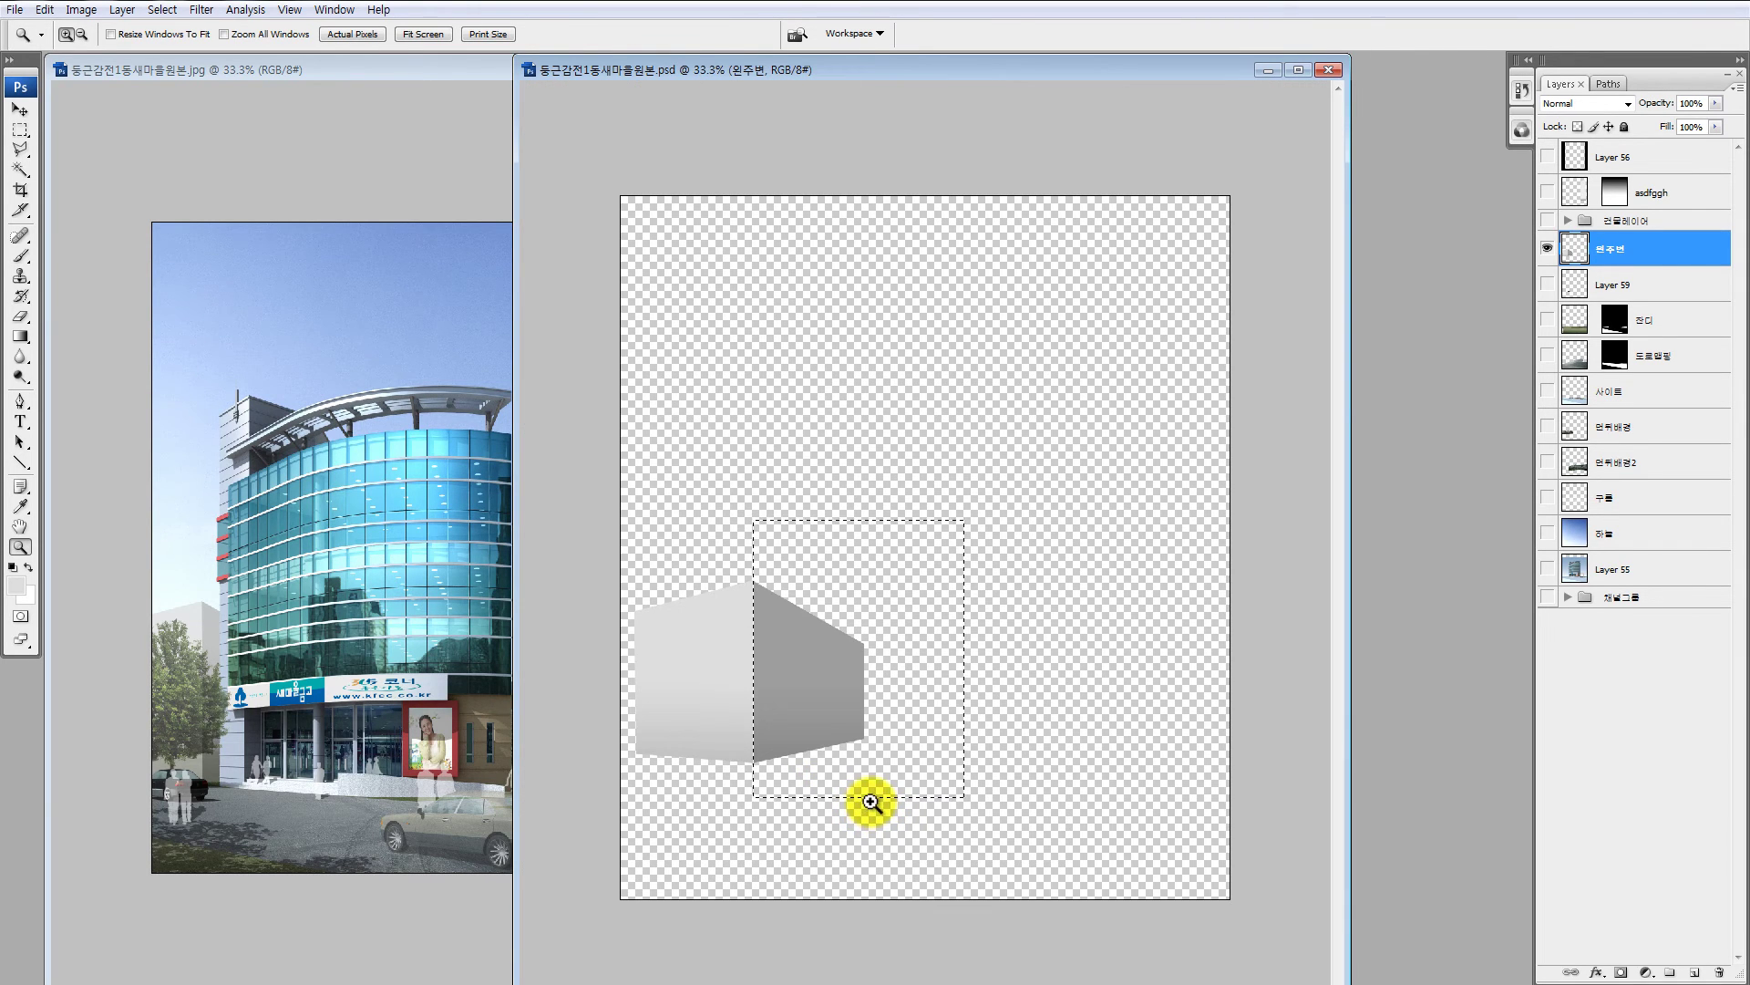
Step: Mask out the side face's outer part with an enlarged Quick Mask brush along a diagonal, and convert the wedge beside the corner into a selection
{"action": "key", "text": "q"}
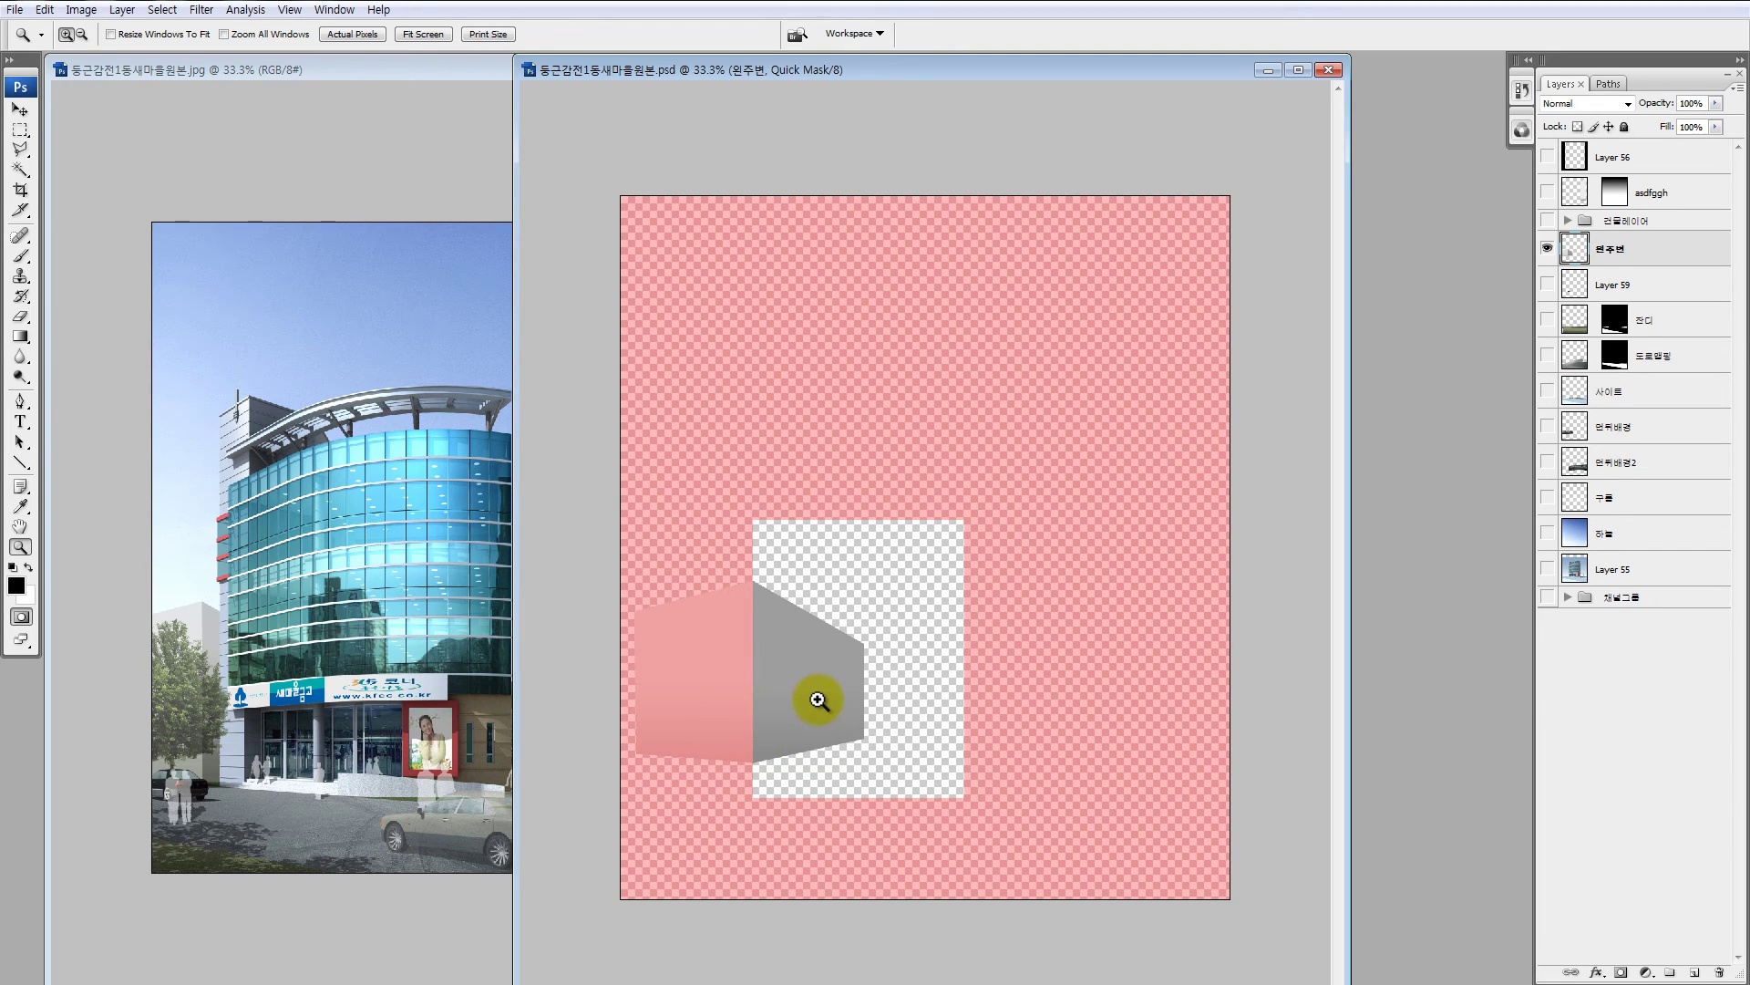
{"action": "key", "text": "b"}
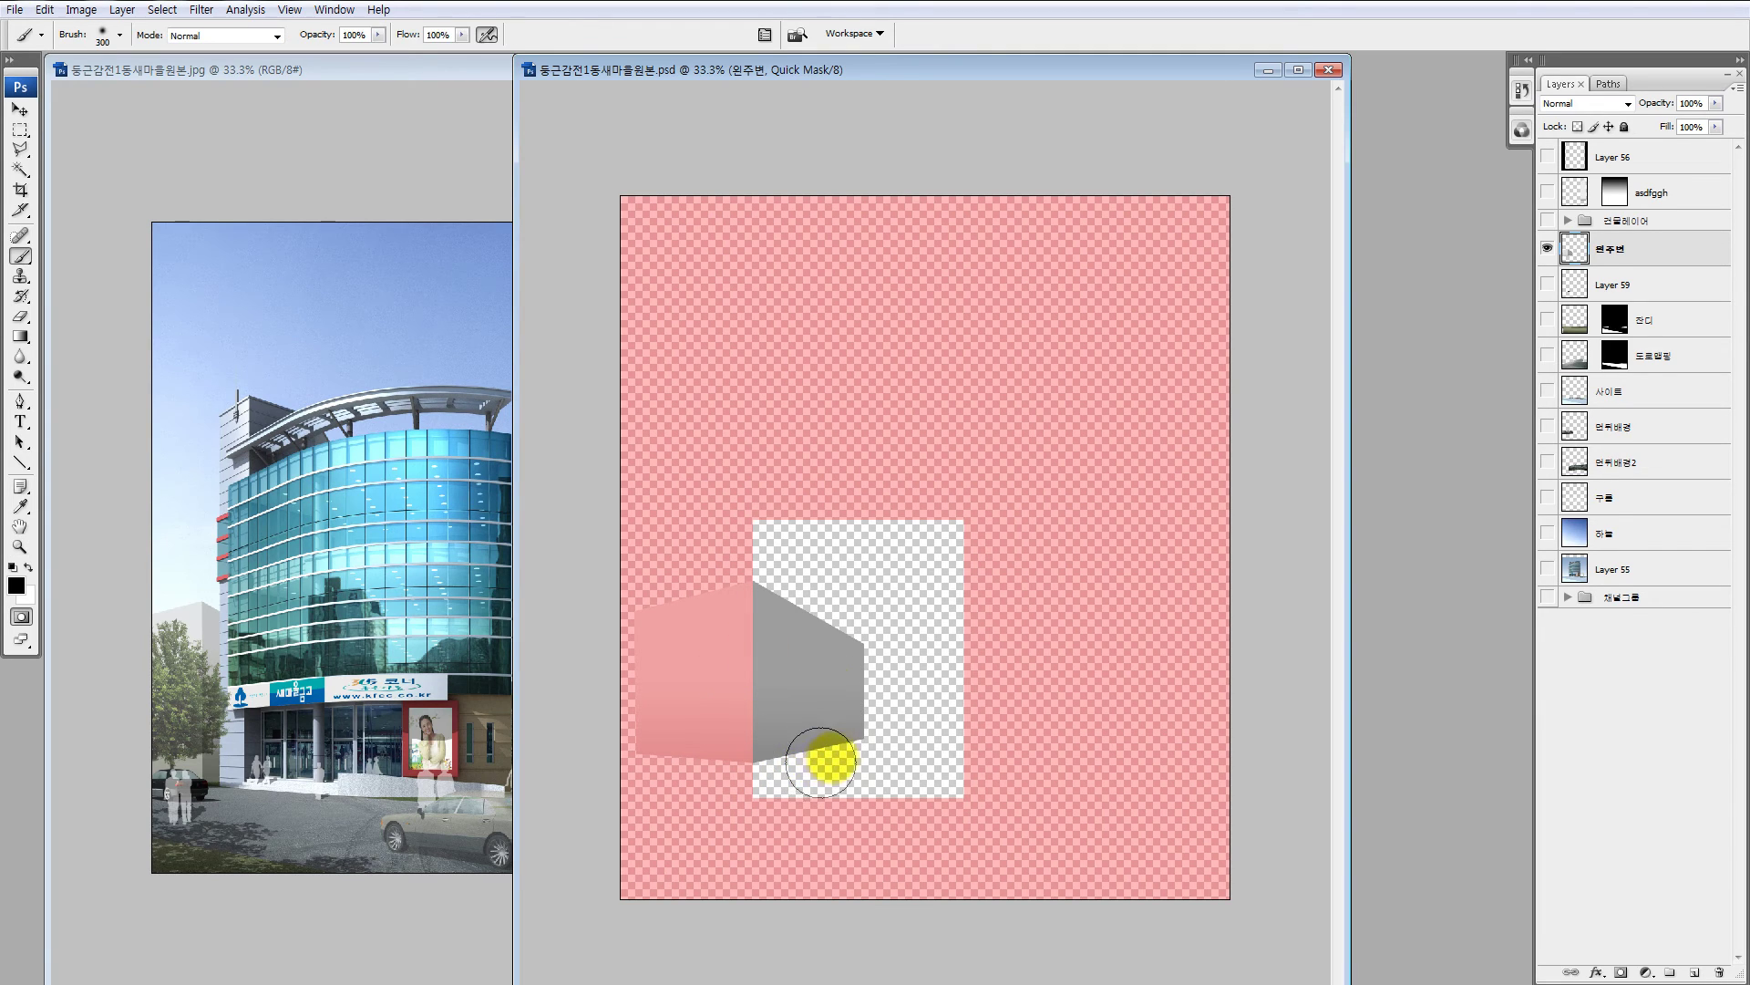
{"action": "key", "text": "]"}
{"action": "mouse_move", "coordinate": [815, 792]}
{"action": "left_mouse_down"}
{"action": "mouse_move", "coordinate": [887, 680]}
{"action": "mouse_move", "coordinate": [876, 736]}
{"action": "mouse_move", "coordinate": [954, 561]}
{"action": "mouse_move", "coordinate": [855, 818]}
{"action": "mouse_move", "coordinate": [929, 603]}
{"action": "mouse_move", "coordinate": [898, 634]}
{"action": "mouse_move", "coordinate": [871, 559]}
{"action": "mouse_move", "coordinate": [884, 723]}
{"action": "mouse_move", "coordinate": [903, 621]}
{"action": "mouse_move", "coordinate": [914, 747]}
{"action": "mouse_move", "coordinate": [878, 714]}
{"action": "left_mouse_up"}
{"action": "key", "text": "z"}
{"action": "mouse_move", "coordinate": [711, 540]}
{"action": "left_mouse_down"}
{"action": "mouse_move", "coordinate": [849, 780]}
{"action": "mouse_move", "coordinate": [835, 751]}
{"action": "left_mouse_up"}
{"action": "key", "text": "q"}
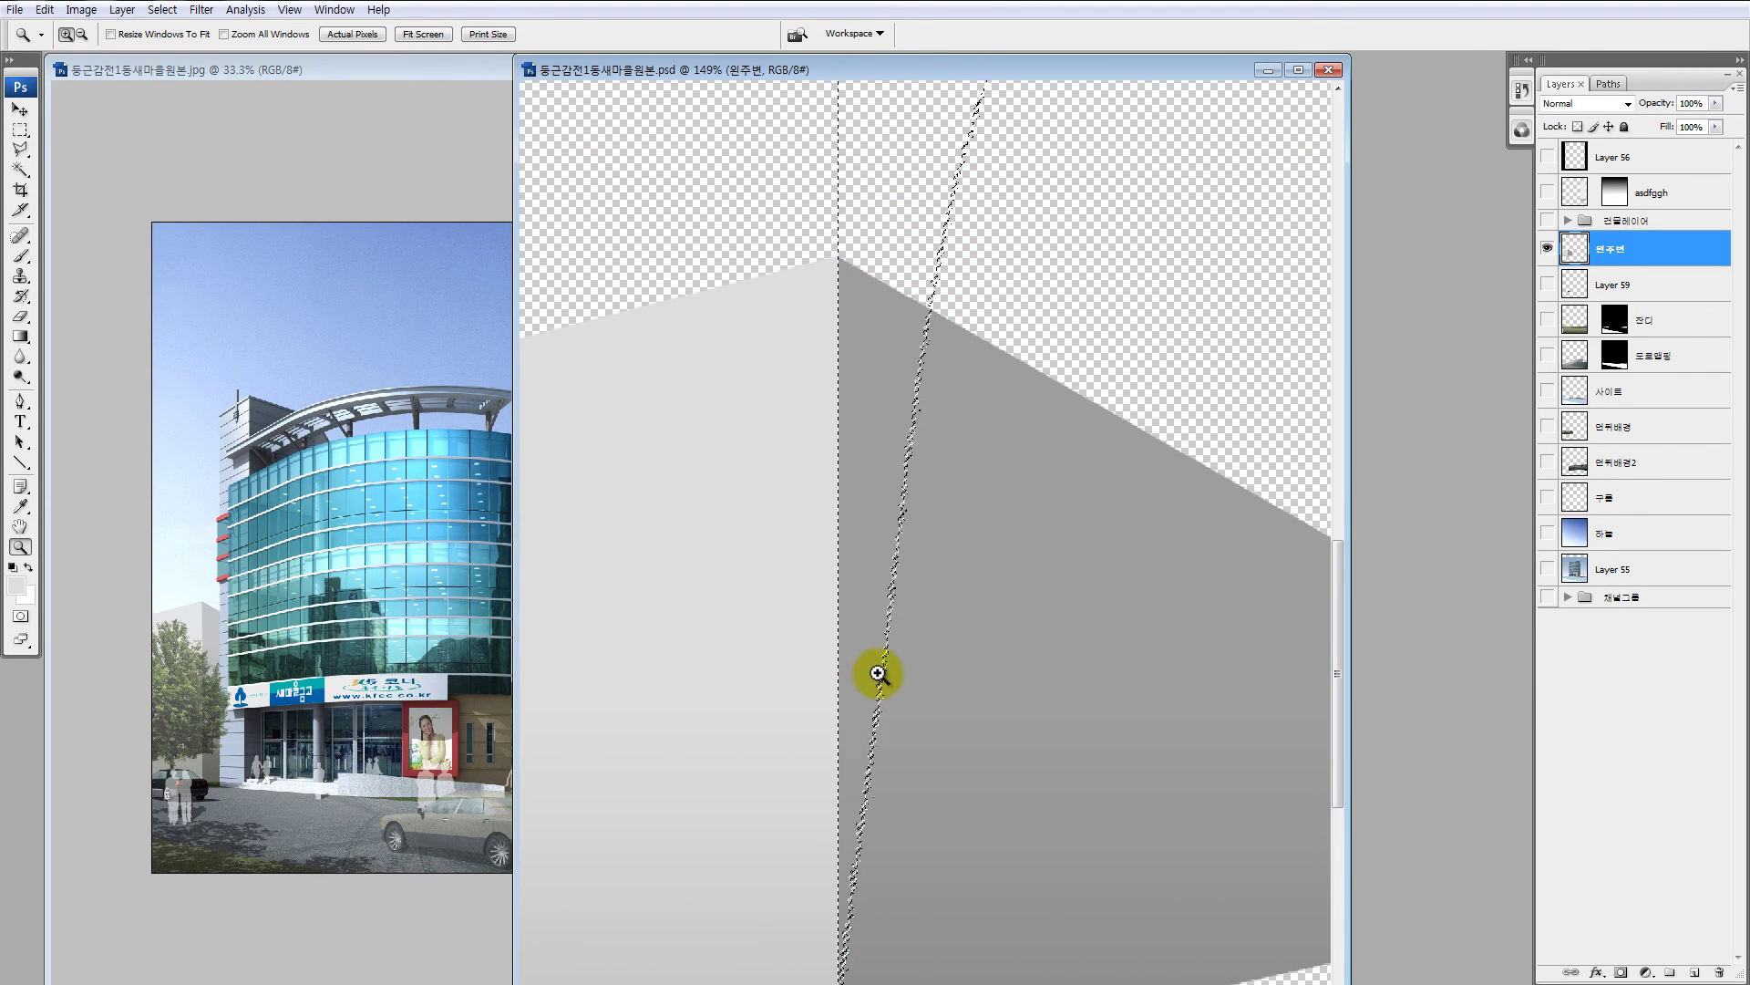
Step: Hide the selection edges and slightly darken the selected wedge beside the corner by lowering the Hue/Saturation Lightness
{"action": "key", "text": "ctrl+h"}
{"action": "key", "text": "ctrl+u"}
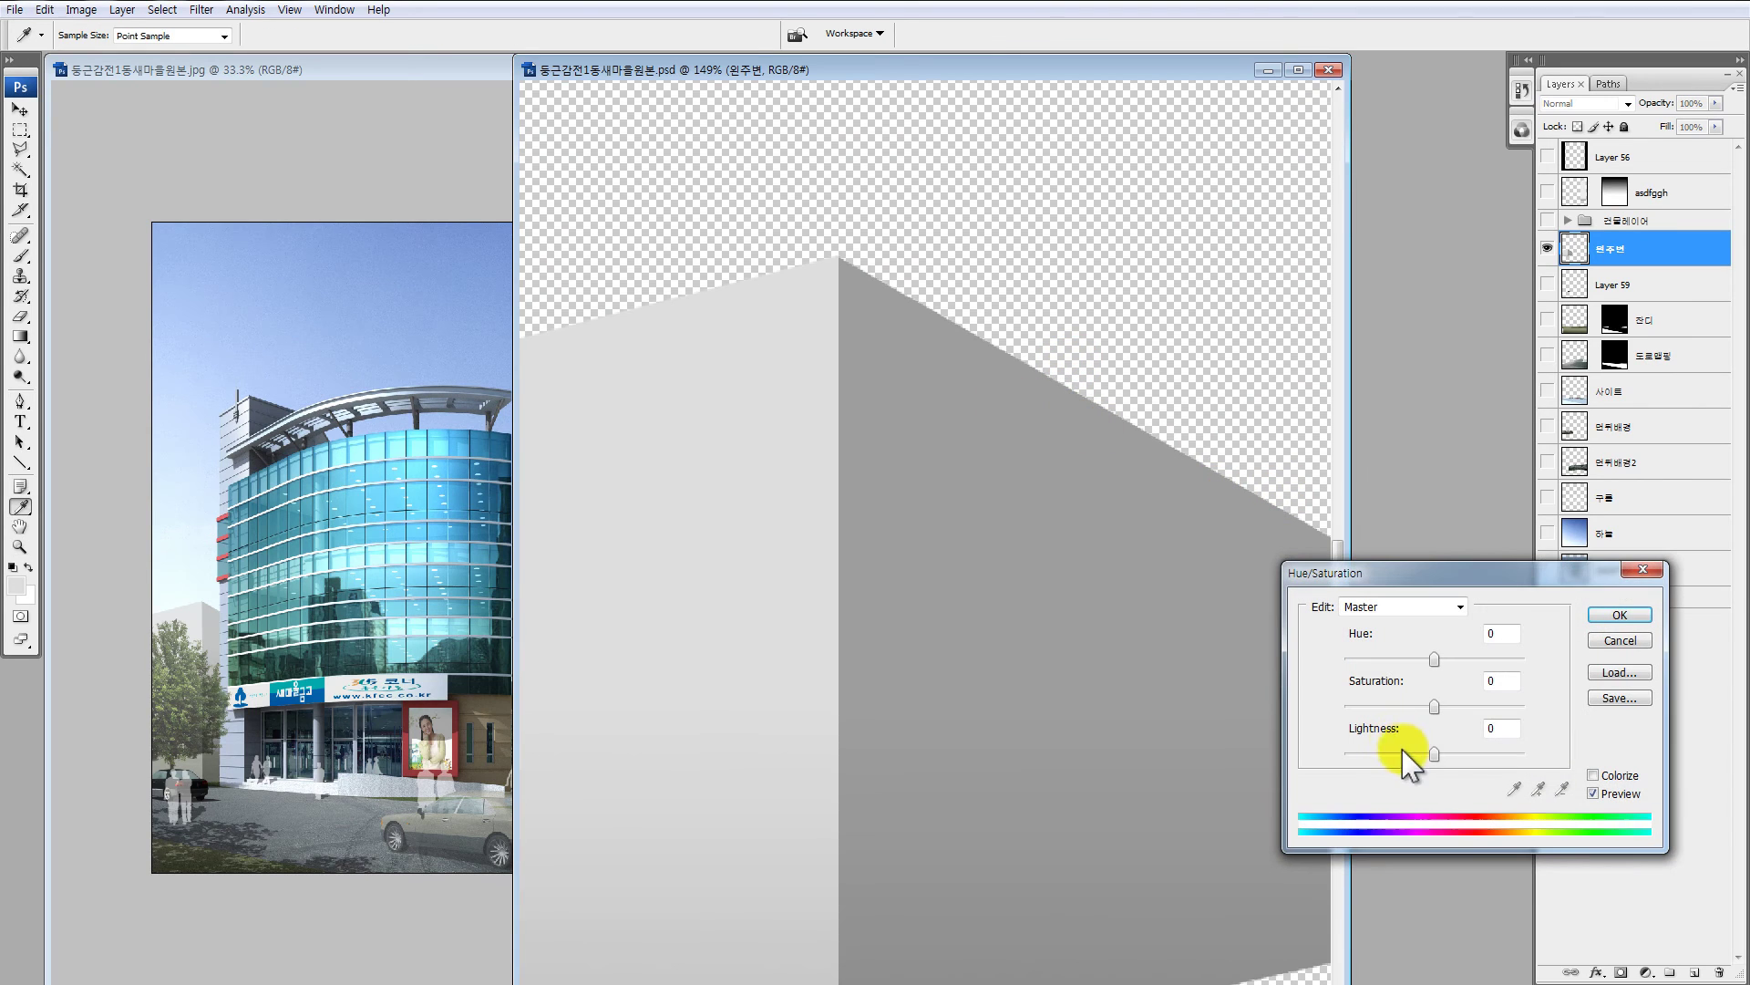
{"action": "left_click_drag", "start_coordinate": [1434, 756], "coordinate": [1426, 759]}
{"action": "left_click", "coordinate": [1608, 618]}
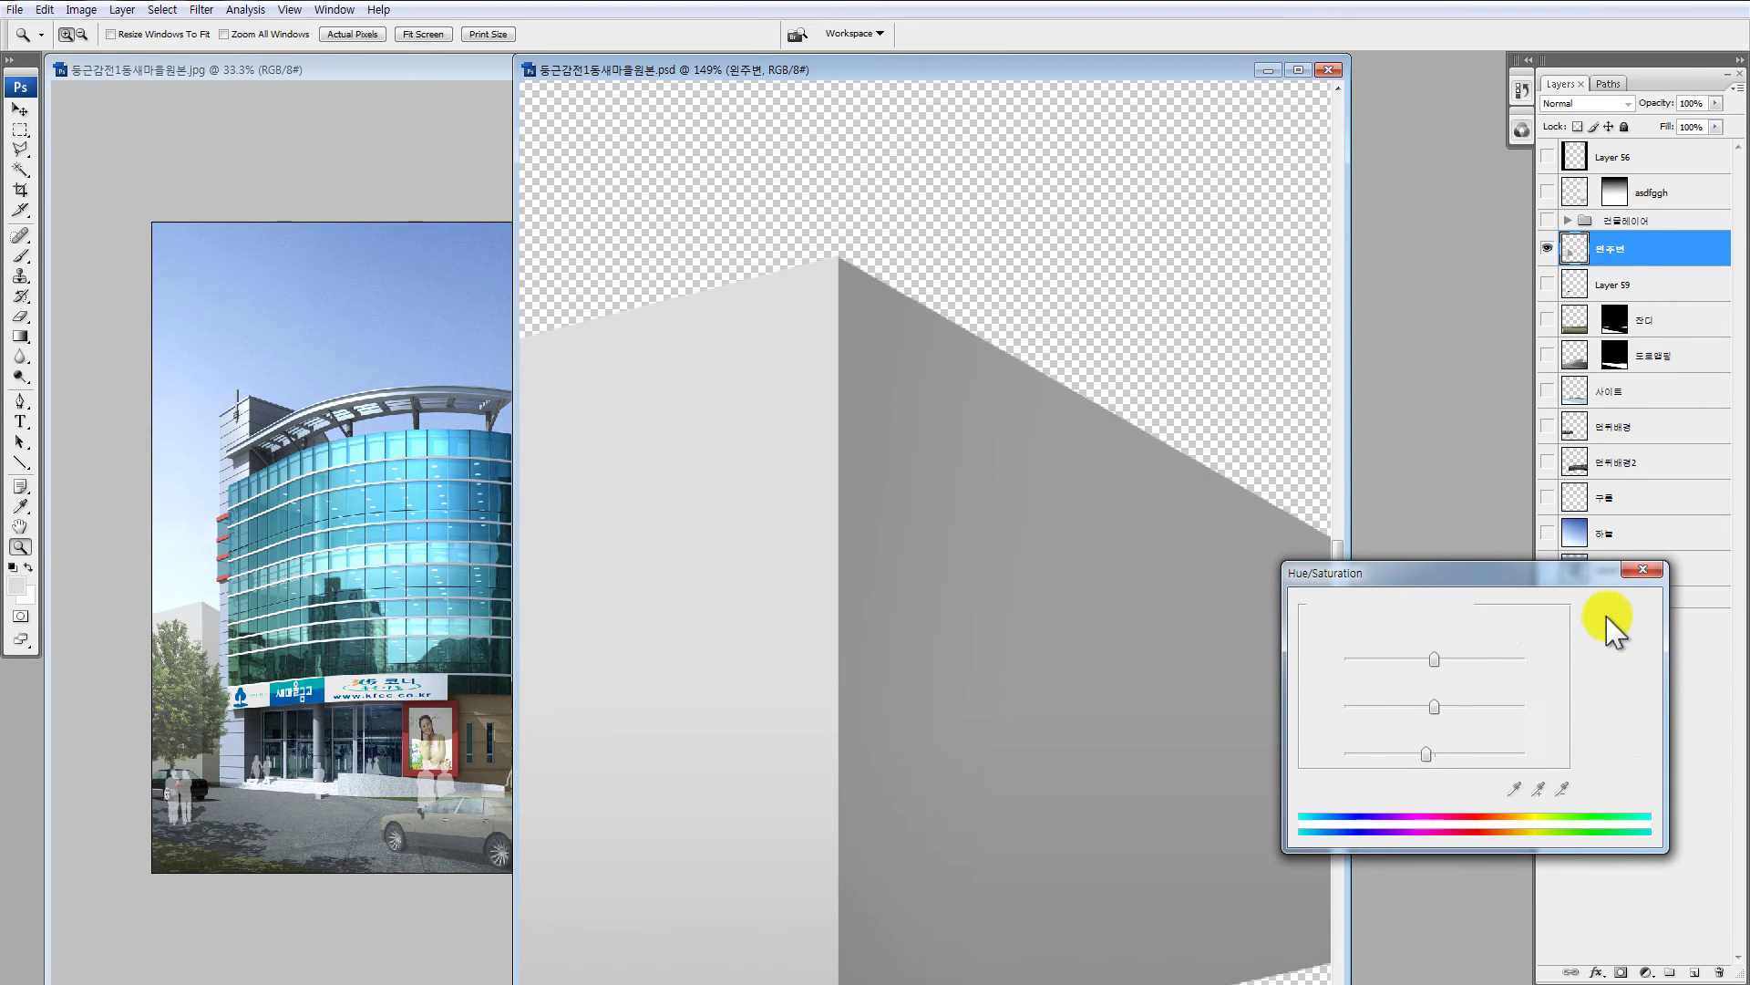
{"action": "key", "text": "ctrl+0"}
{"action": "key", "text": "ctrl+minus"}
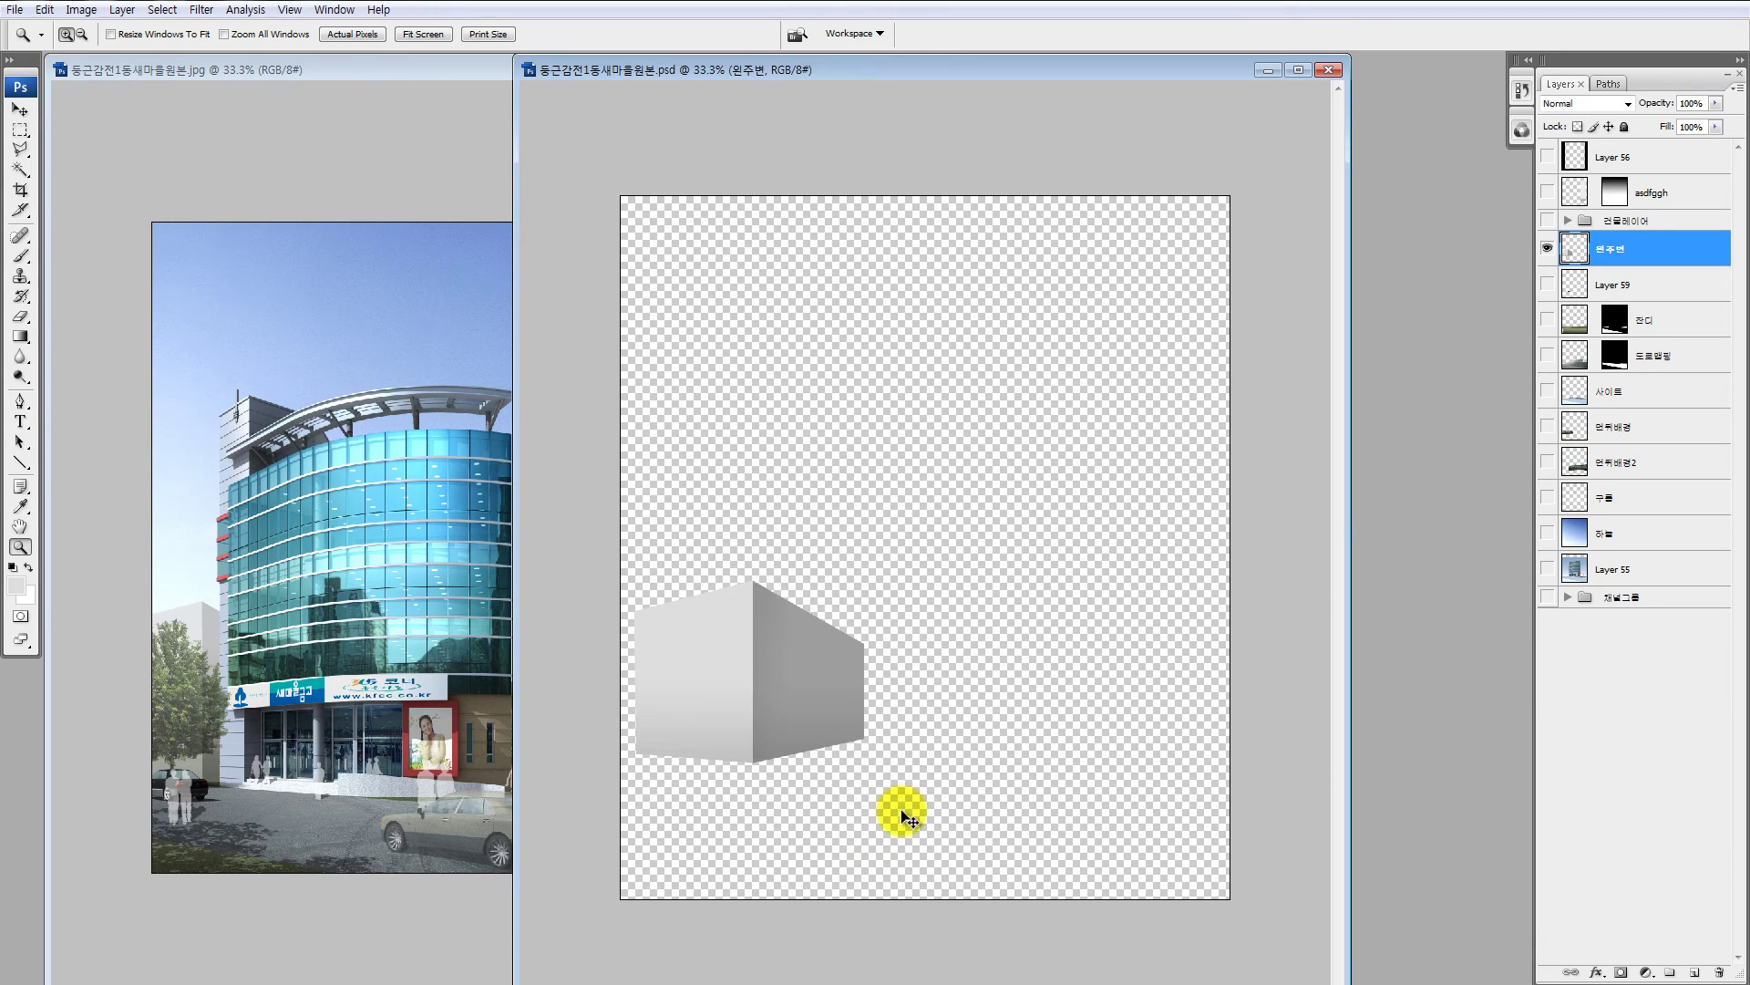
Step: Show the layers from asdfggh down to Layer 55, expand the main building's layer group and select Layer 58
{"action": "left_click_drag", "start_coordinate": [1547, 284], "coordinate": [1547, 355]}
{"action": "left_click_drag", "start_coordinate": [1547, 569], "coordinate": [1559, 187]}
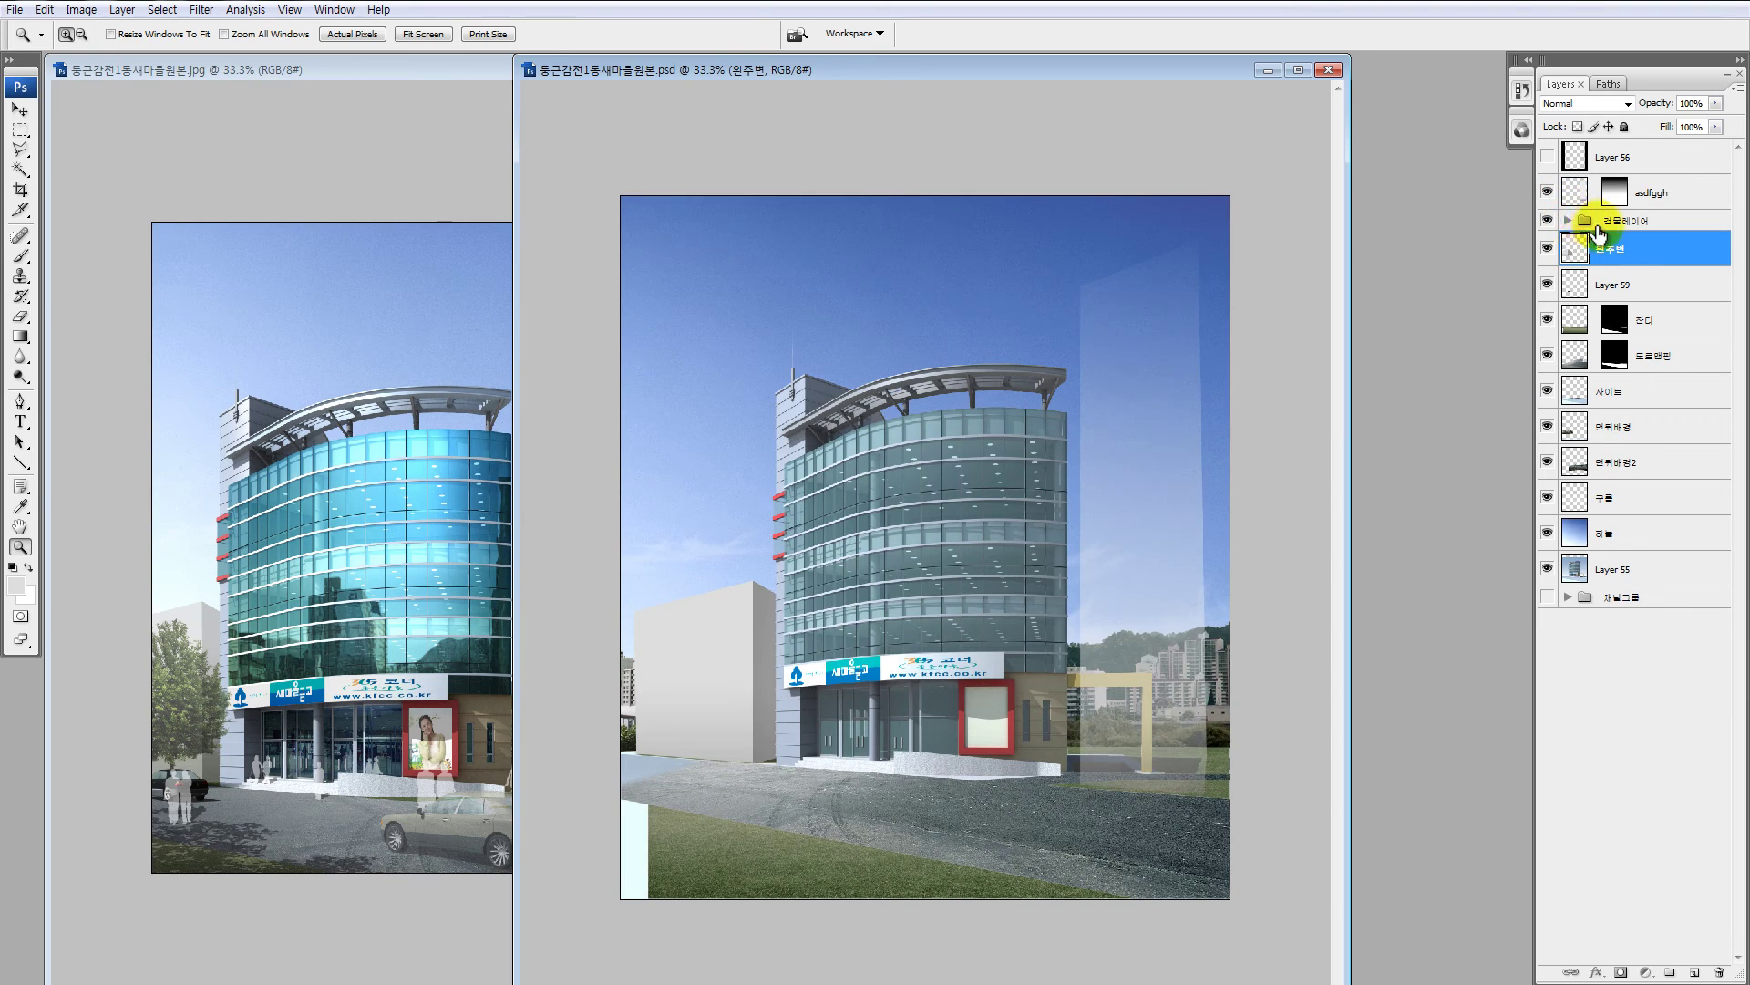
{"action": "left_click", "coordinate": [1568, 220]}
{"action": "left_click", "coordinate": [1589, 247]}
{"action": "left_click_drag", "start_coordinate": [733, 374], "coordinate": [818, 471]}
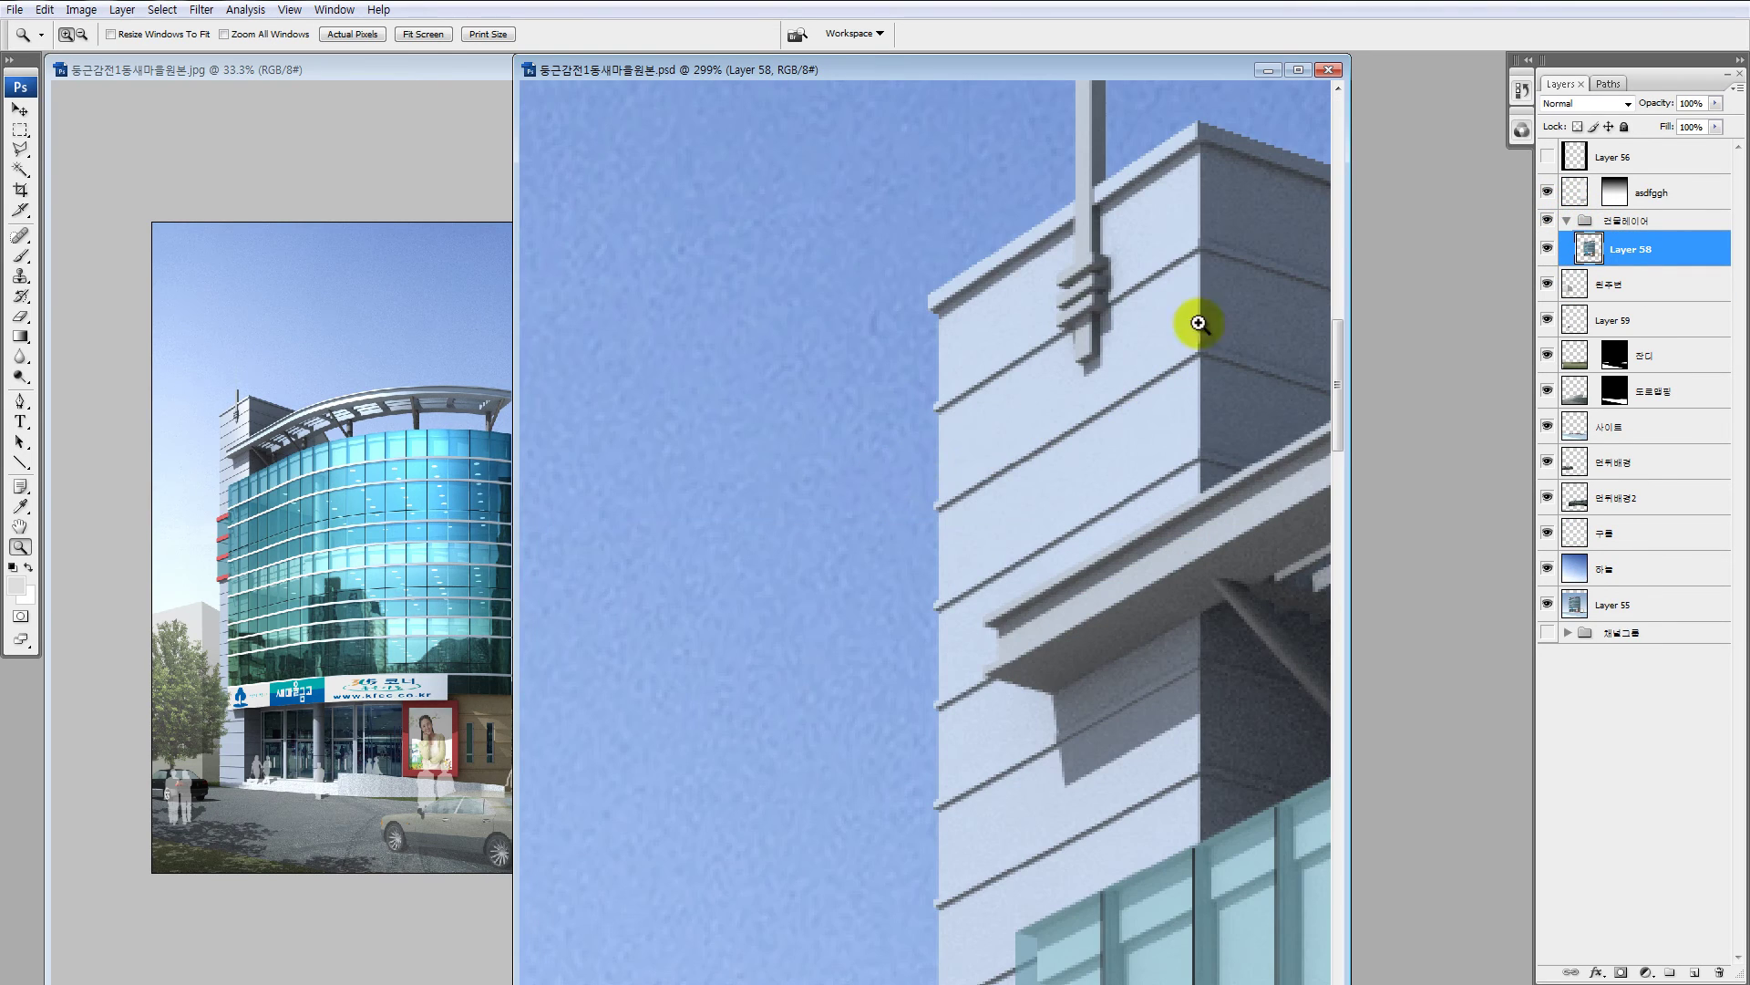
Step: Select the dark side of the main building's rooftop tower with a 0 px feather rectangular marquee starting at its upper corner
{"action": "key", "text": "m"}
{"action": "left_click_drag", "start_coordinate": [1191, 438], "coordinate": [1046, 534]}
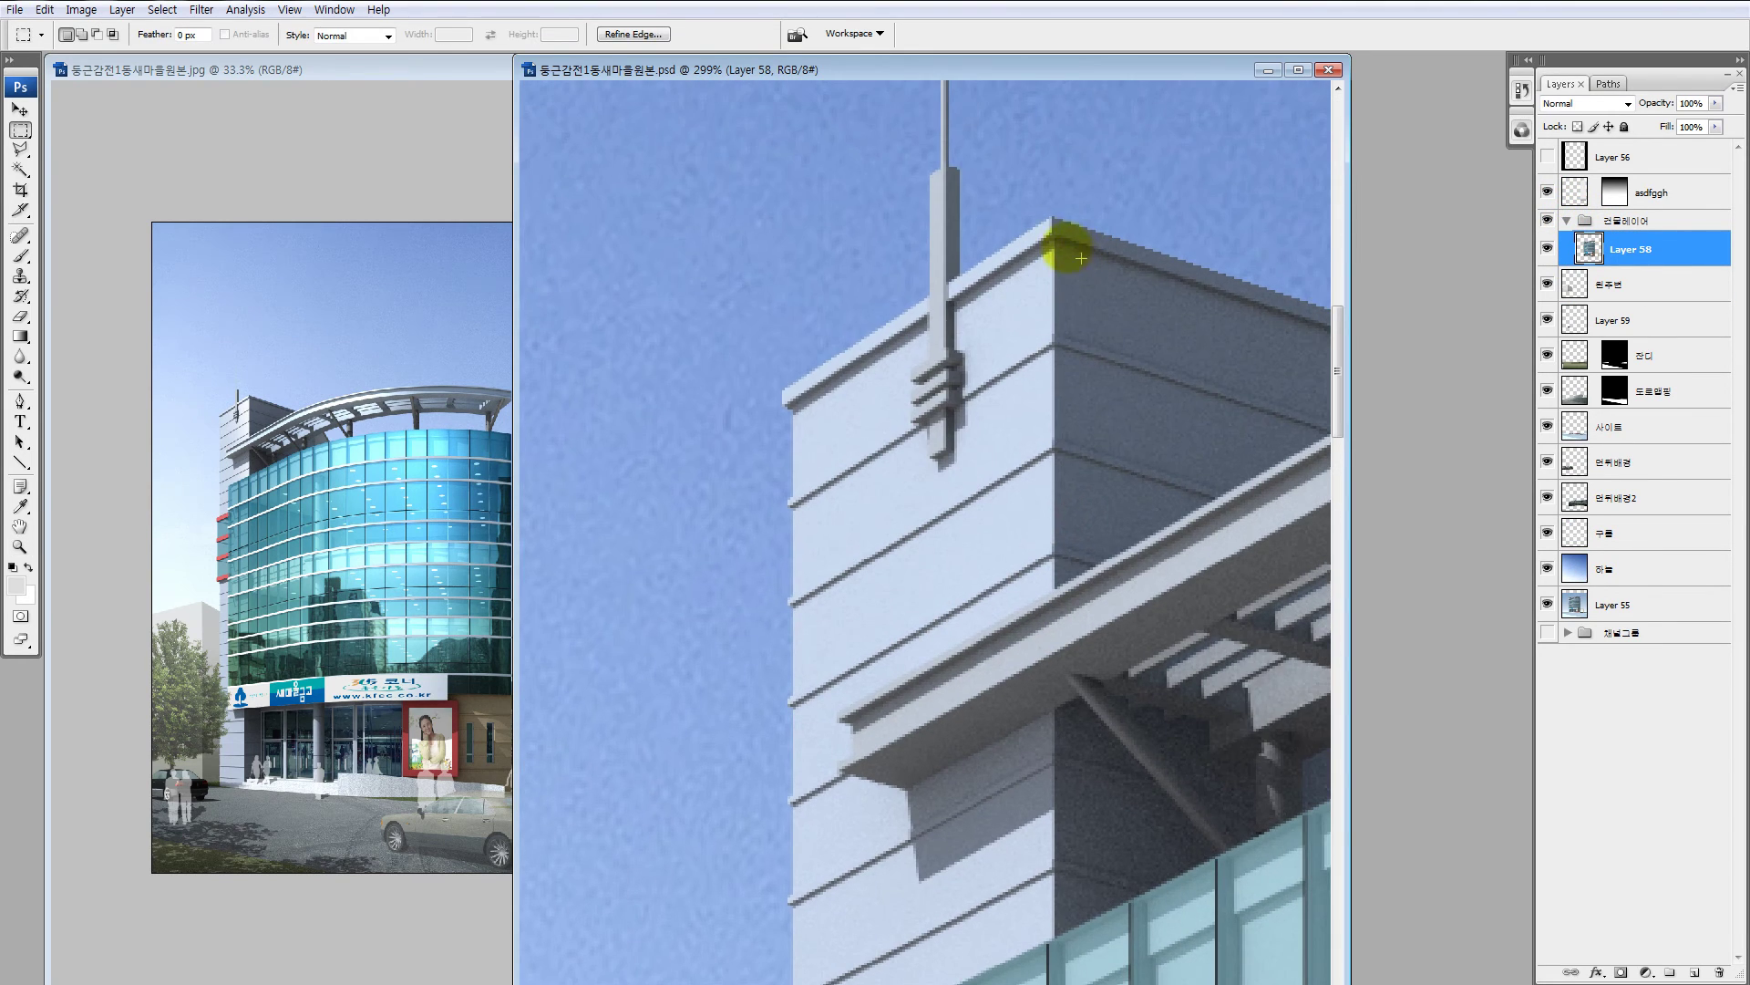
{"action": "left_click_drag", "start_coordinate": [1058, 240], "coordinate": [1280, 966]}
{"action": "scroll", "coordinate": [761, 615], "scroll_direction": "right", "scroll_amount": 3}
{"action": "scroll", "coordinate": [761, 616], "scroll_direction": "up", "scroll_amount": 1}
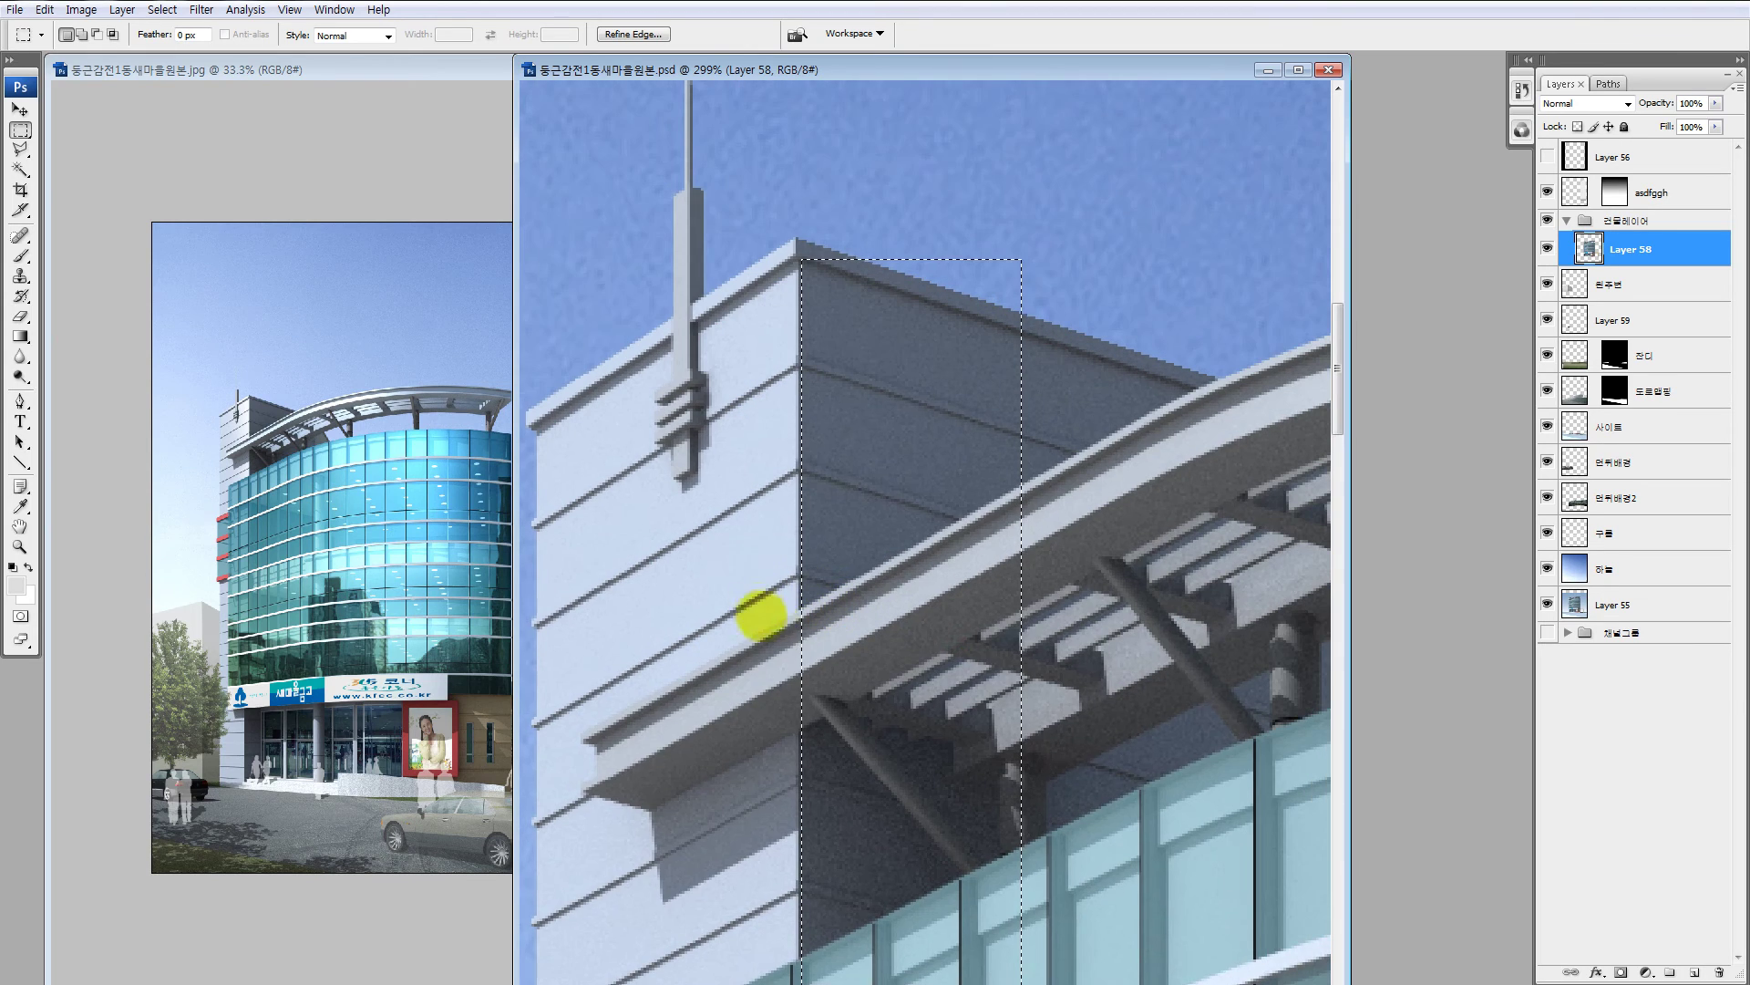
Step: Outline the underside of the curved roof canopy with a 0 px feather Polygonal Lasso selection
{"action": "key", "text": "l"}
{"action": "left_click", "coordinate": [583, 789]}
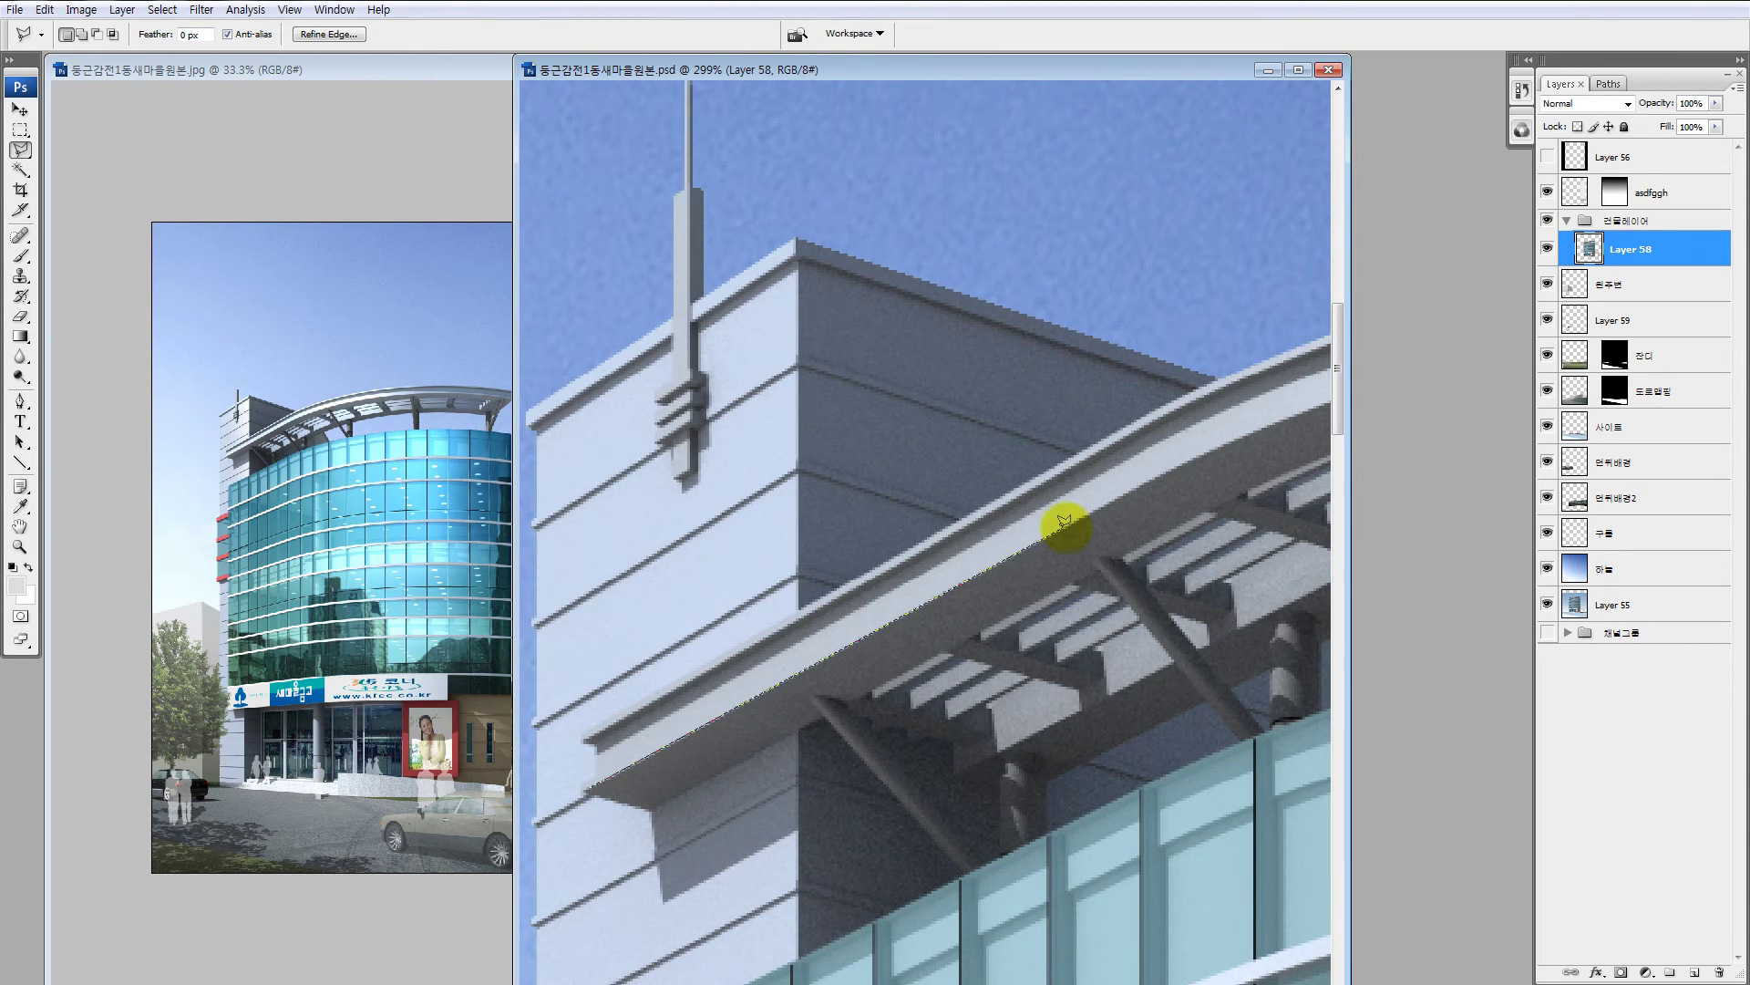
{"action": "left_click", "coordinate": [1198, 456]}
{"action": "left_click_drag", "start_coordinate": [1229, 435], "coordinate": [1142, 477]}
{"action": "left_click", "coordinate": [1197, 462]}
{"action": "left_click", "coordinate": [1248, 451]}
{"action": "left_click", "coordinate": [1263, 514]}
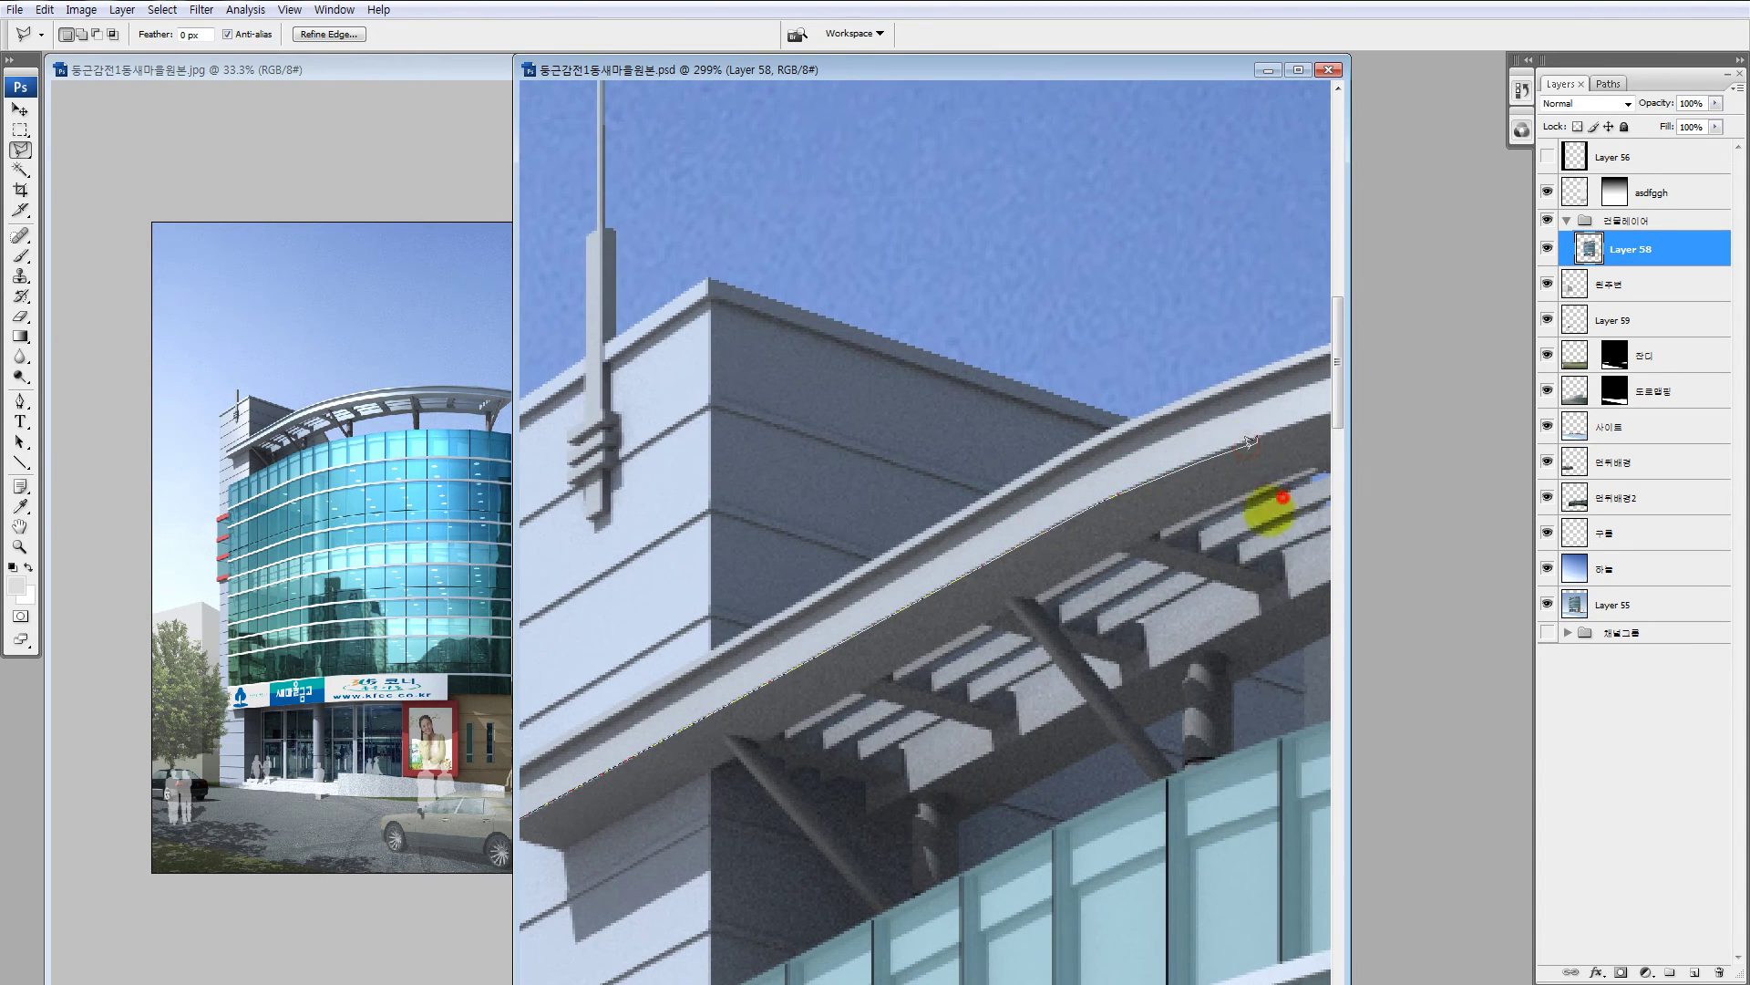
{"action": "left_click_drag", "start_coordinate": [923, 718], "coordinate": [1177, 556]}
{"action": "left_click", "coordinate": [962, 701]}
{"action": "left_click", "coordinate": [561, 836]}
{"action": "left_click", "coordinate": [535, 811]}
{"action": "left_click", "coordinate": [596, 767]}
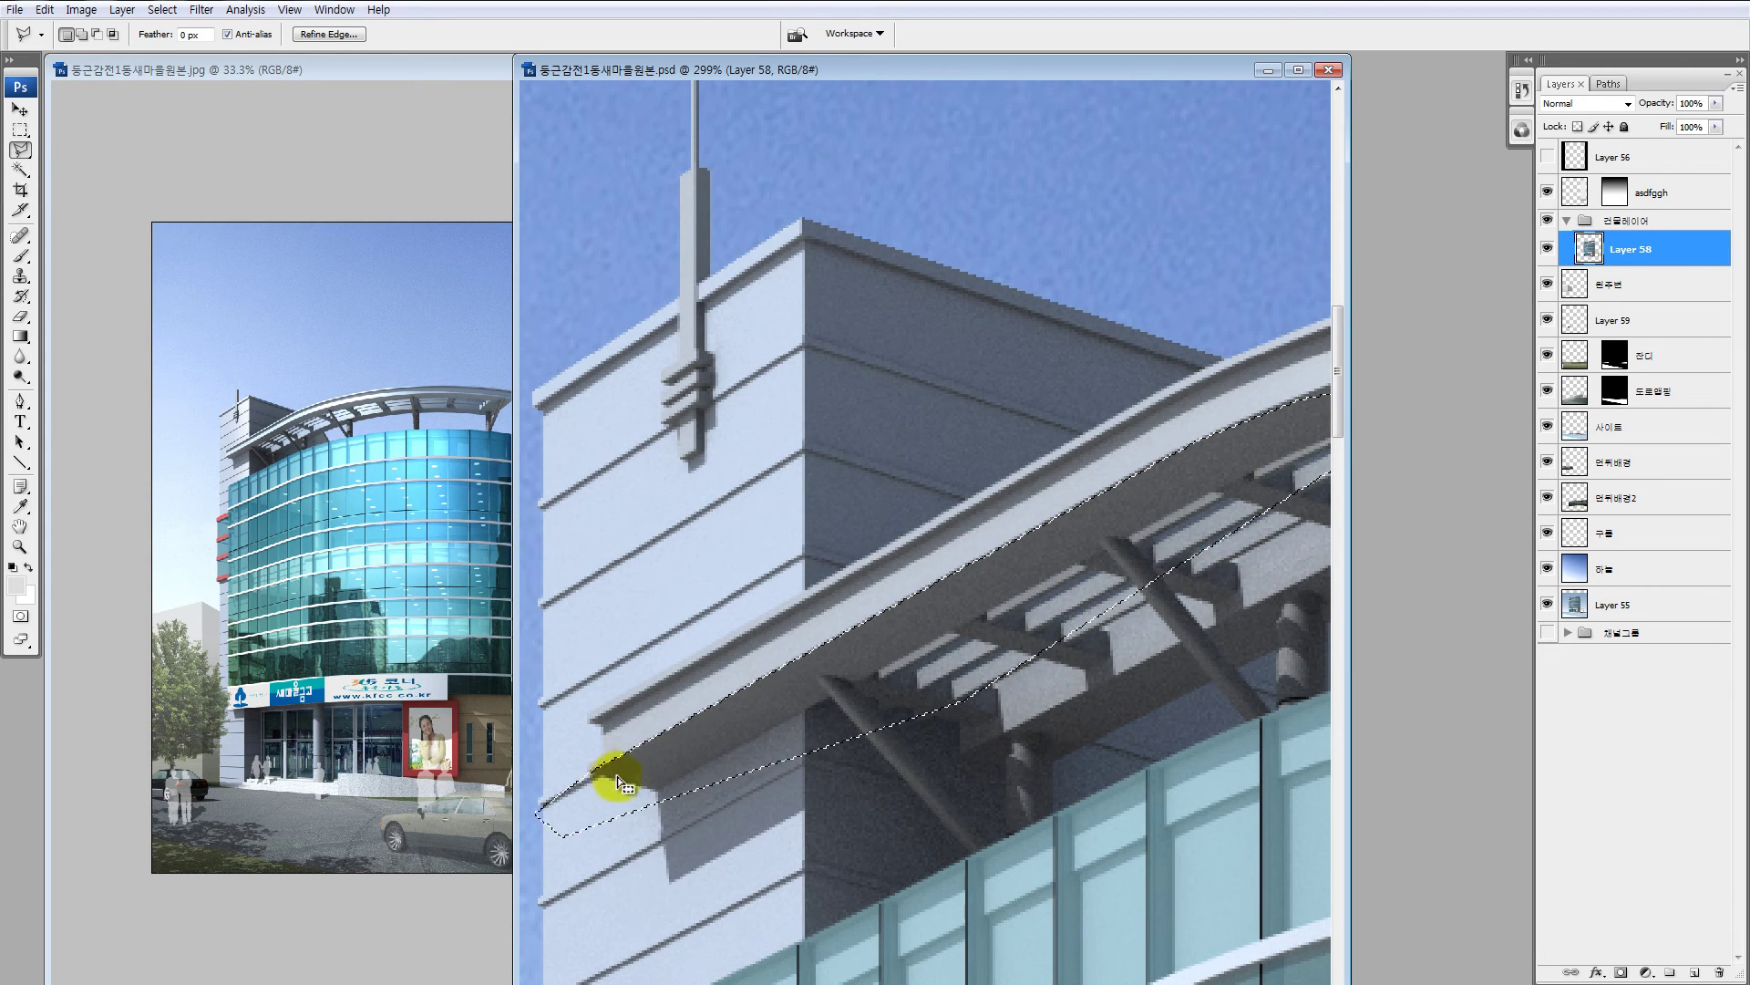
{"action": "scroll", "coordinate": [1196, 548], "scroll_direction": "down", "scroll_amount": 5}
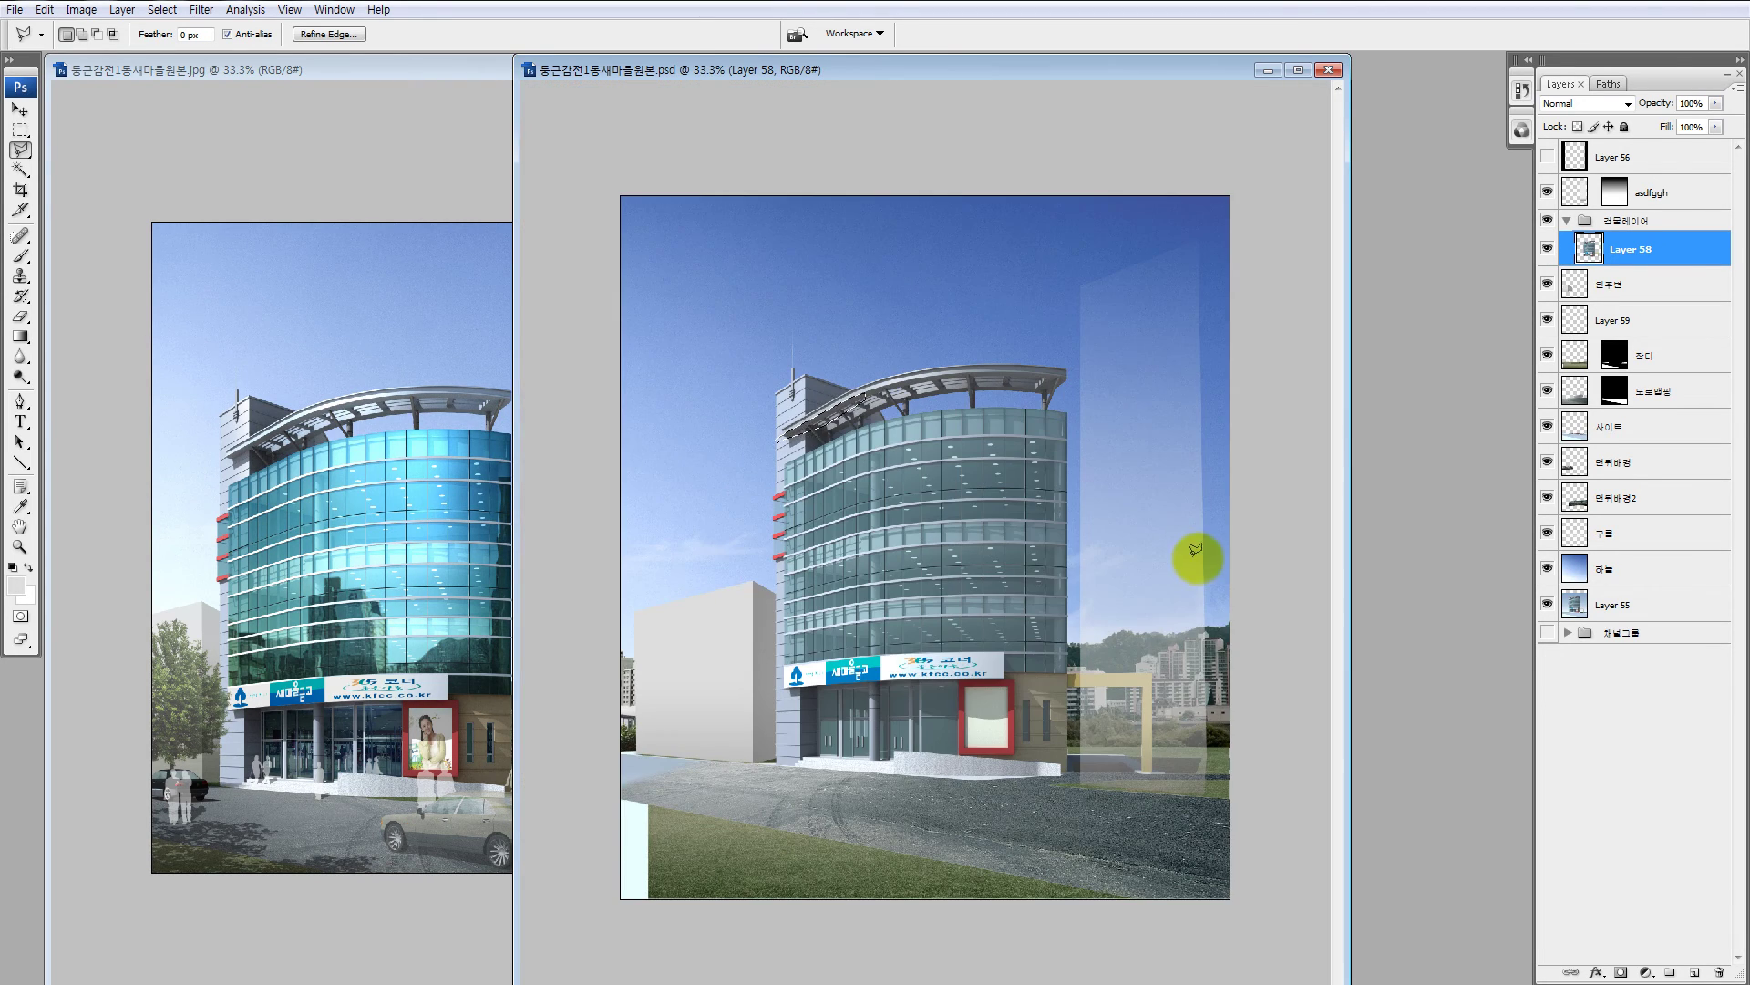
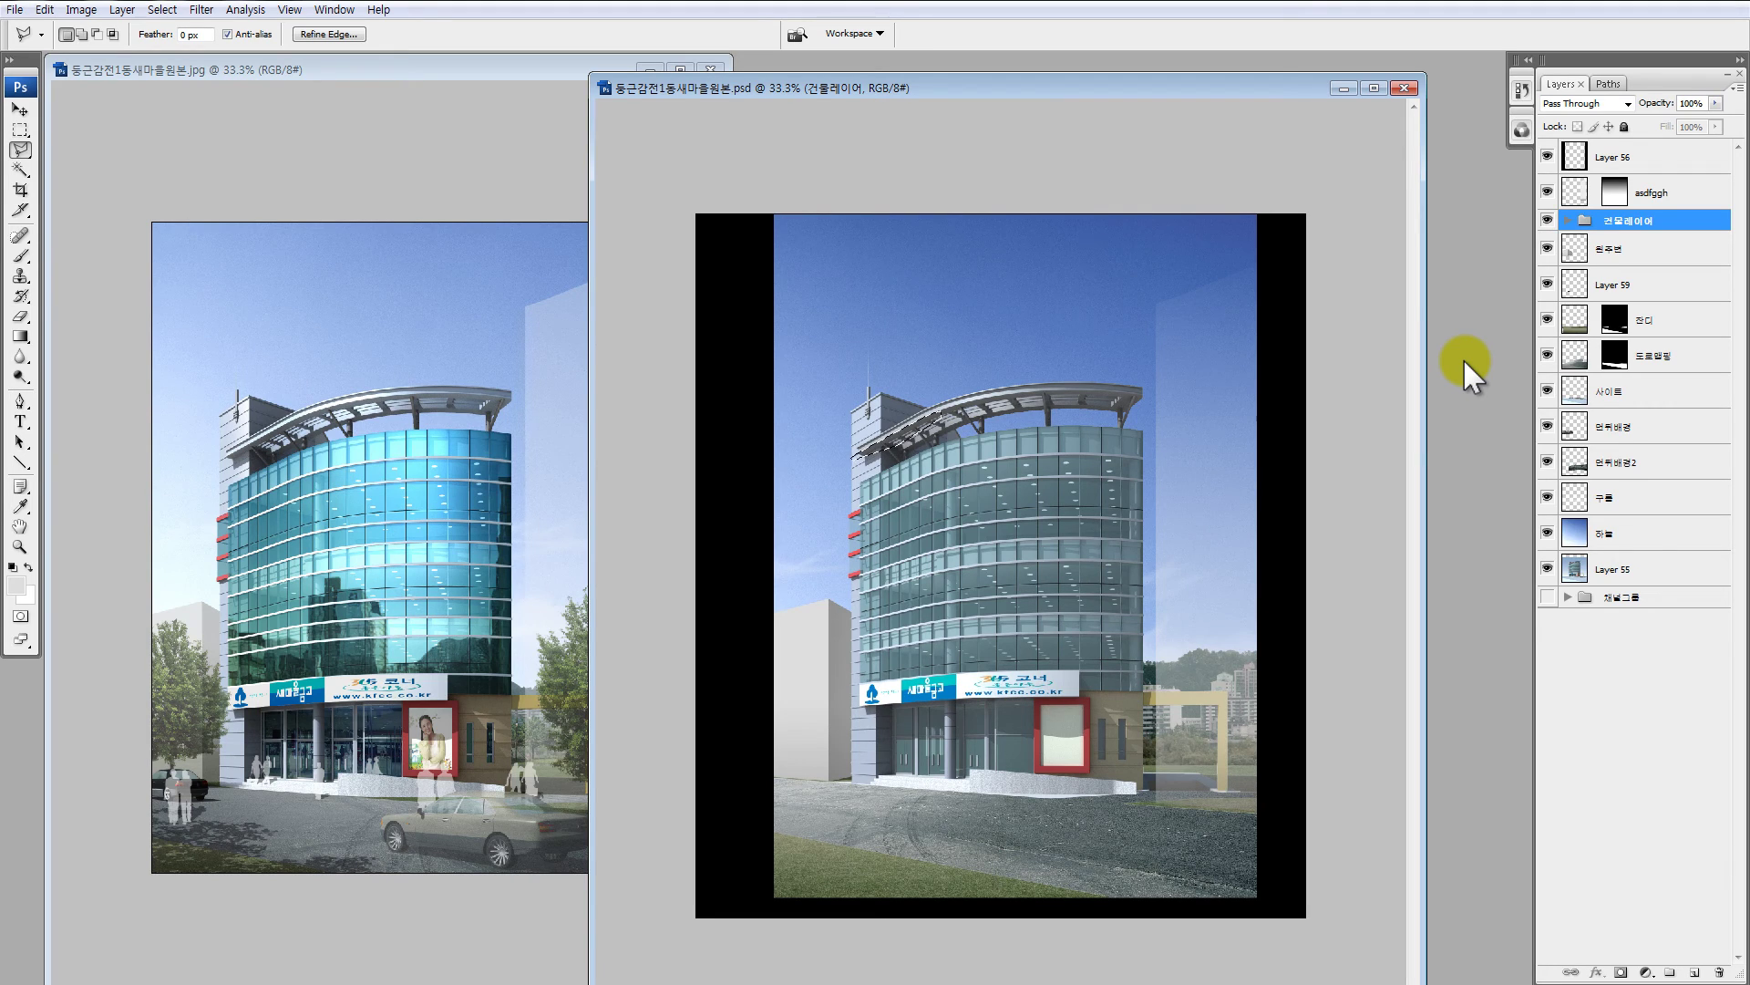
Step: Clear the active selection, undo the deselection and redo it
{"action": "key", "text": "ctrl+d"}
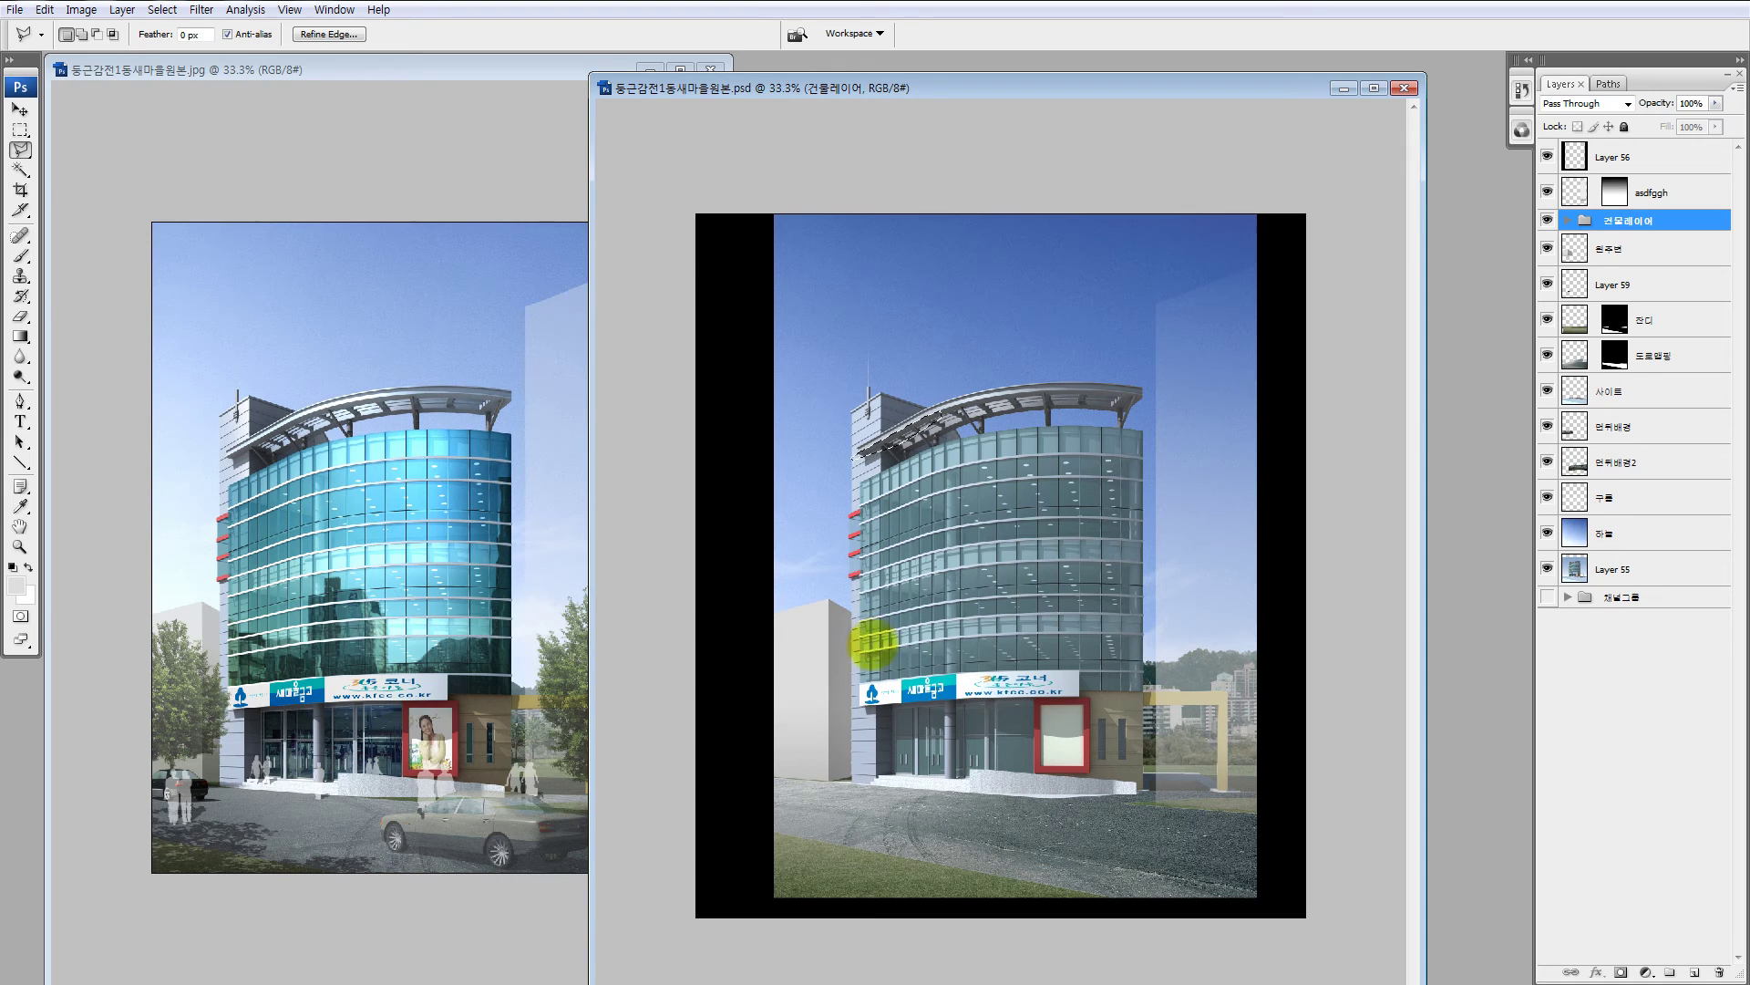
{"action": "key", "text": "ctrl+z"}
{"action": "key", "text": "ctrl+z"}
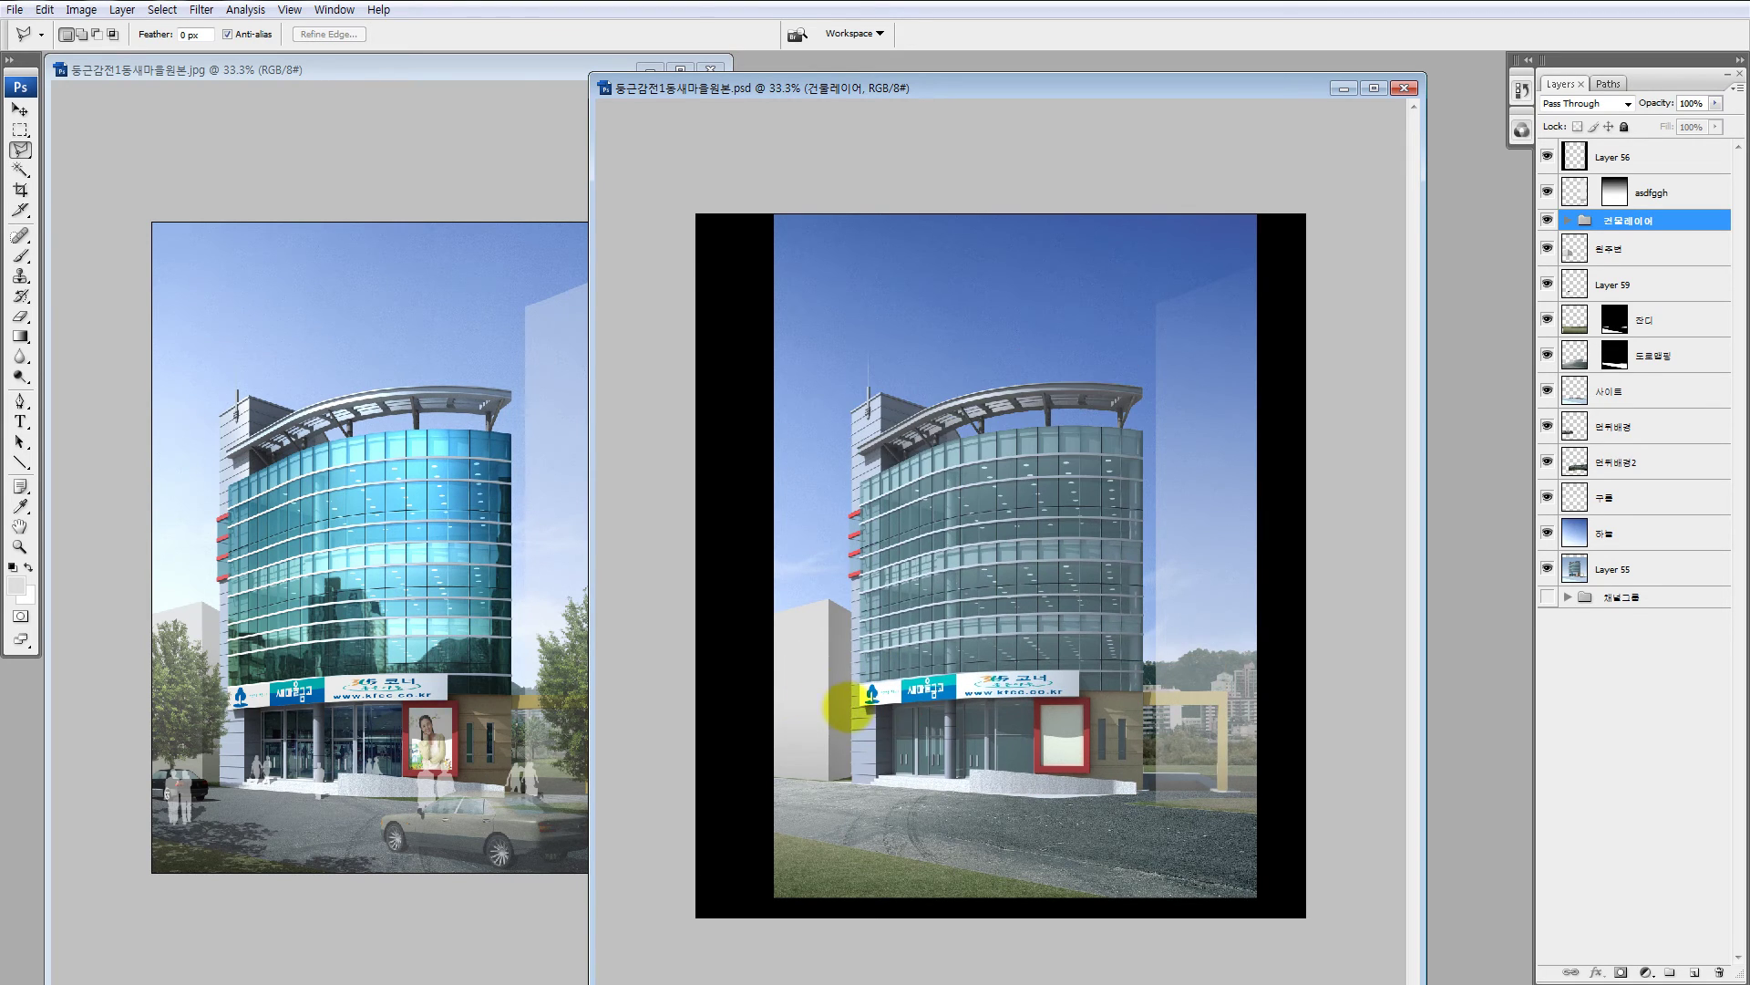
Step: Select the grey neighbouring building's layer and make a soft Quick Mask selection of the picture's lower part with a black-to-white gradient across the building's base
{"action": "key", "text": "v"}
{"action": "left_click_drag", "start_coordinate": [819, 692], "coordinate": [828, 679]}
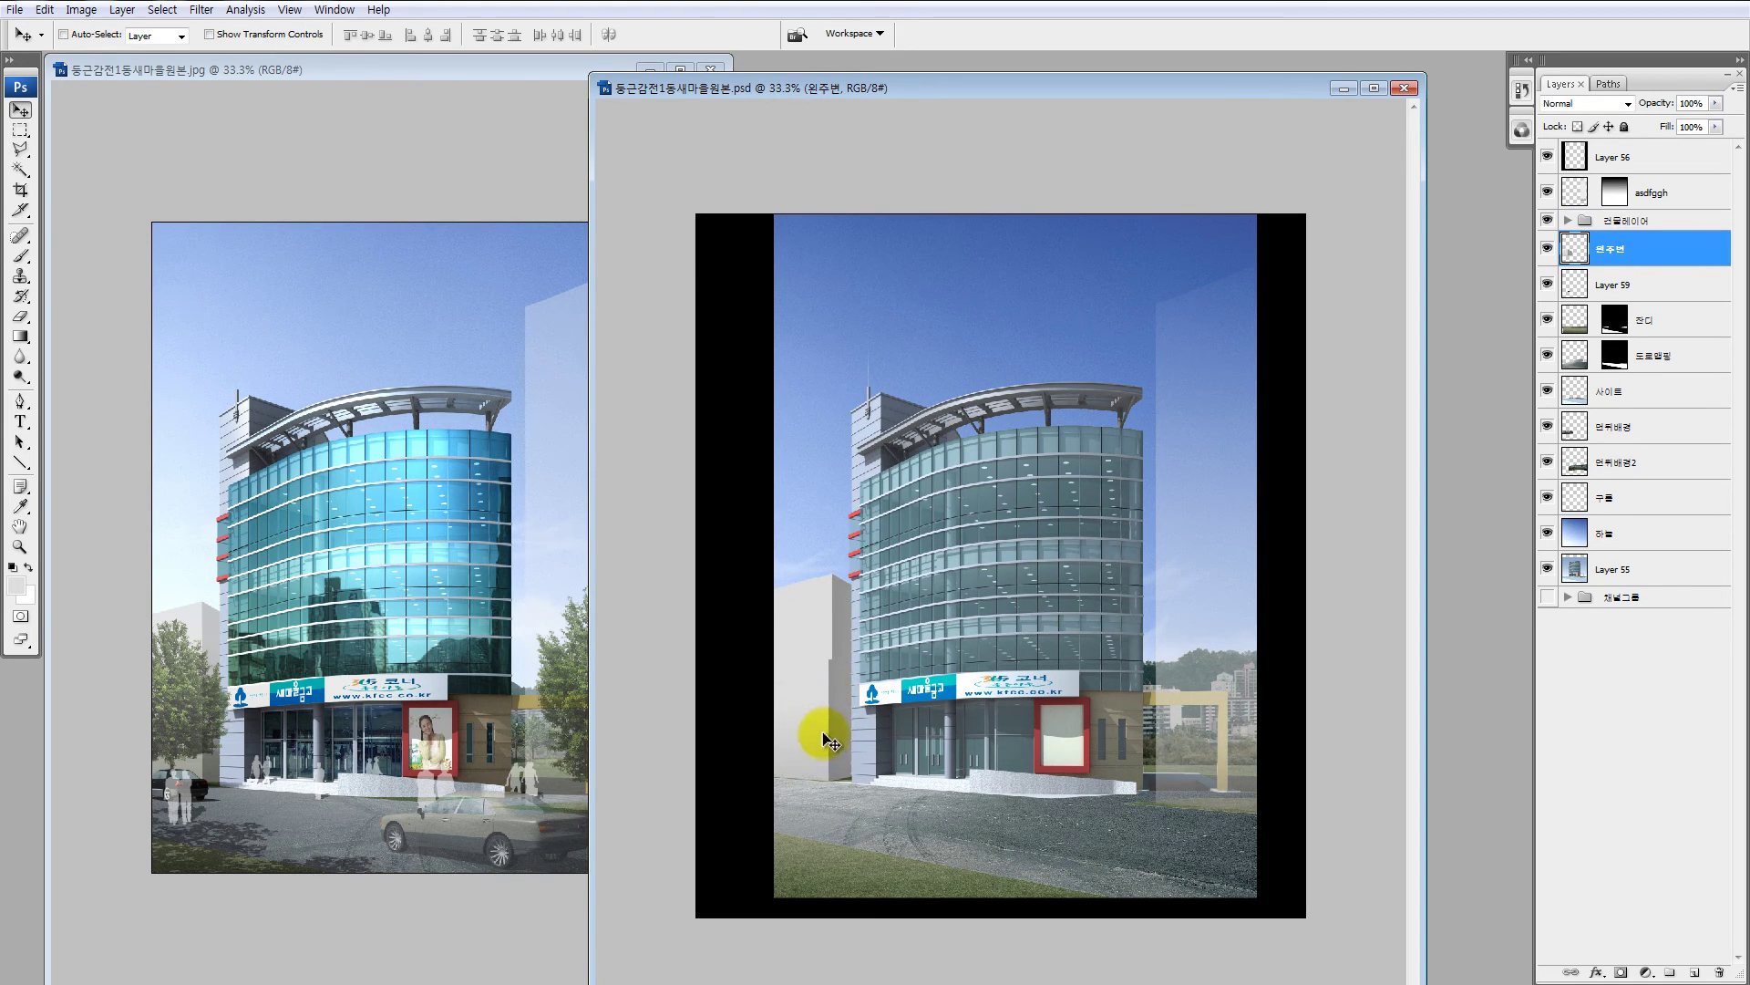
{"action": "key", "text": "ctrl+z"}
{"action": "key", "text": "q"}
{"action": "key", "text": "d"}
{"action": "key", "text": "g"}
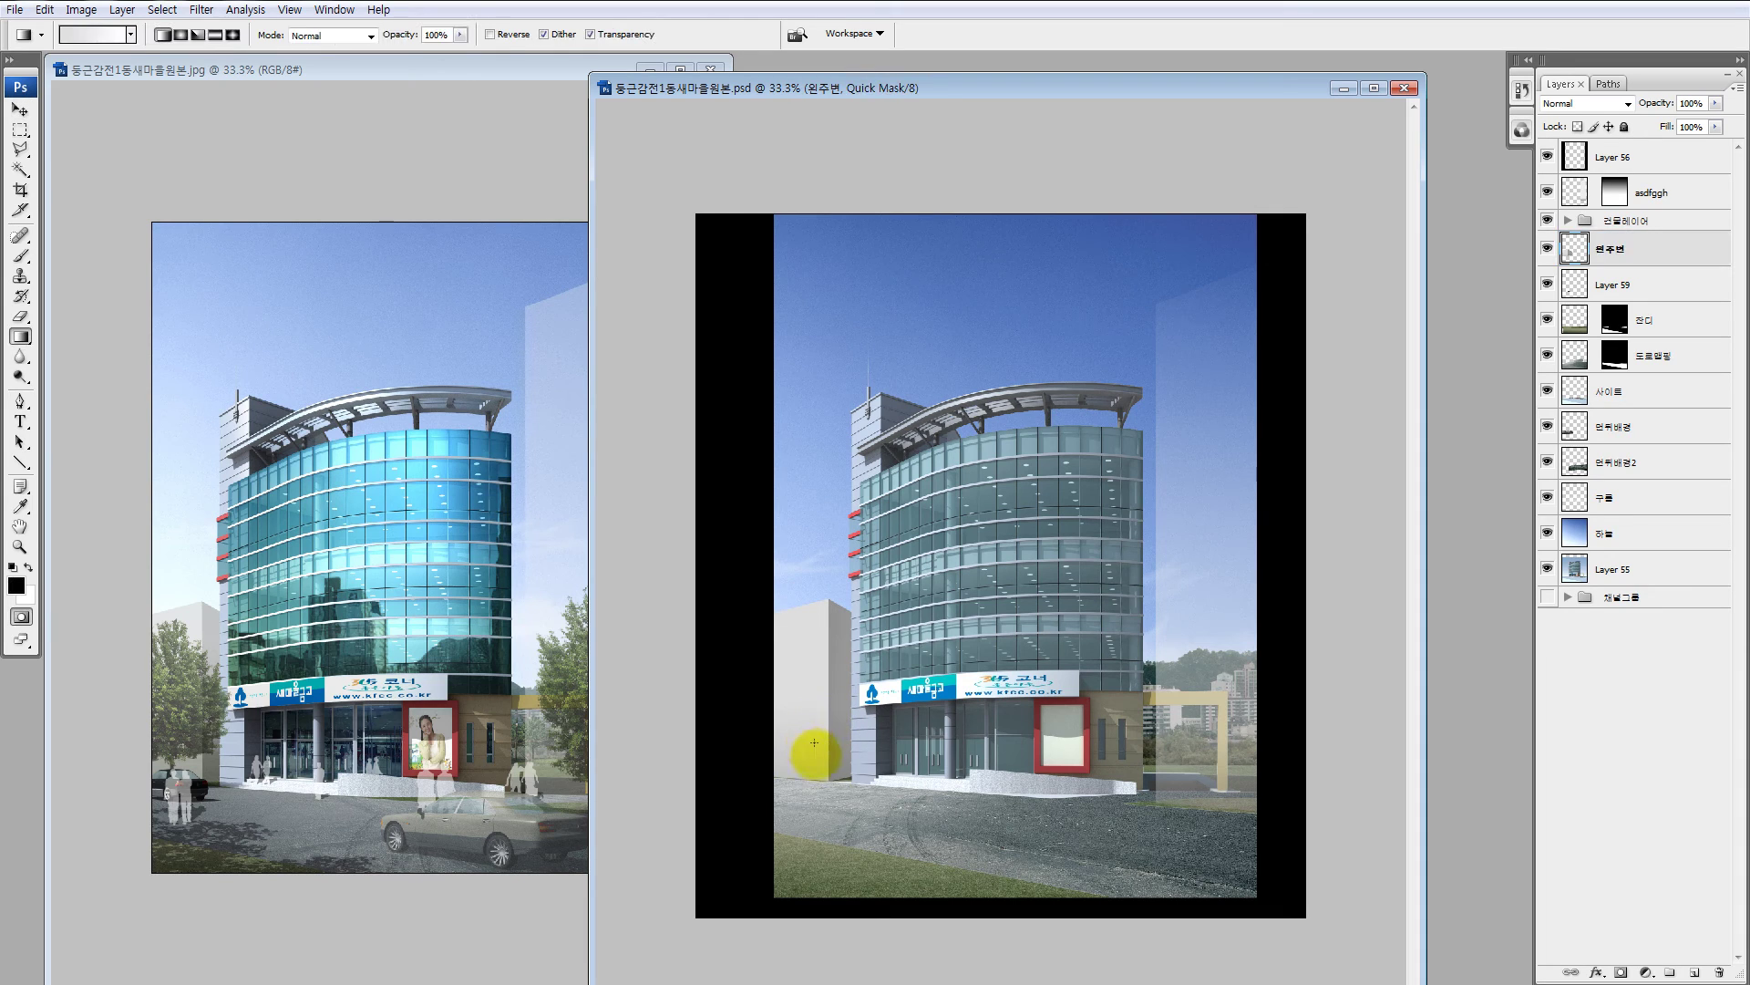
{"action": "left_click_drag", "start_coordinate": [807, 760], "coordinate": [808, 792]}
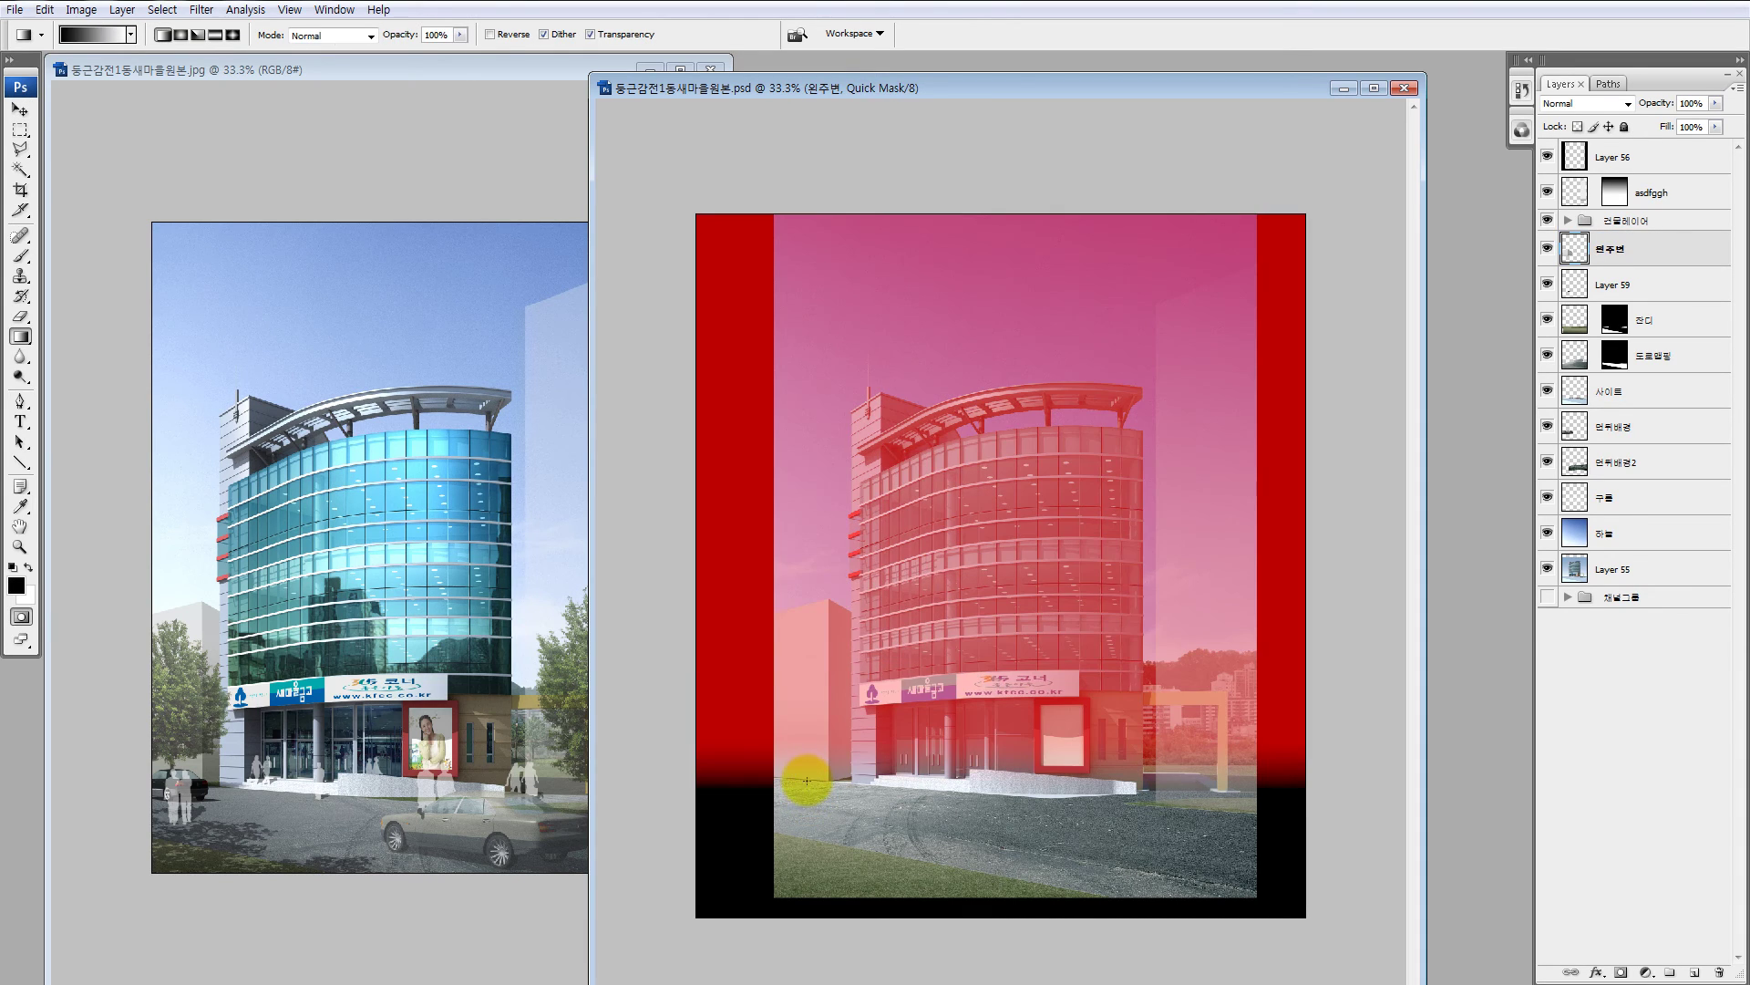
{"action": "key", "text": "q"}
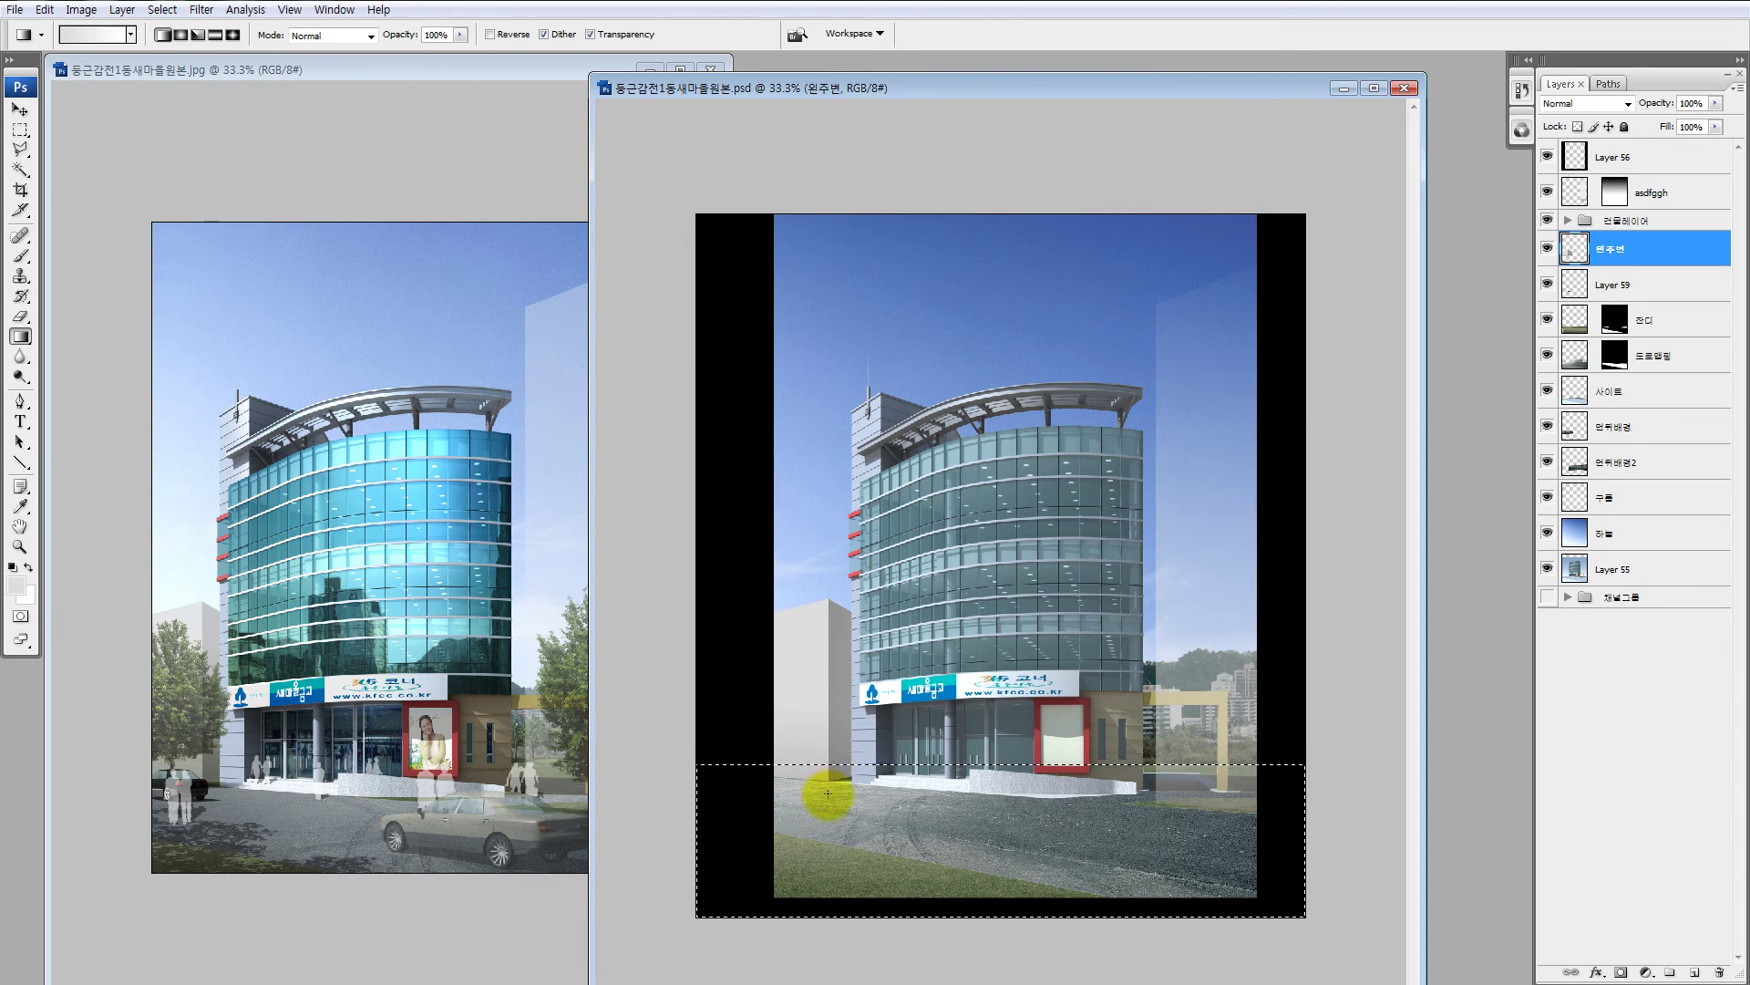
Step: Darken the base of the grey neighbouring building within the soft selection using Hue/Saturation with Lightness -8
{"action": "key", "text": "ctrl+u"}
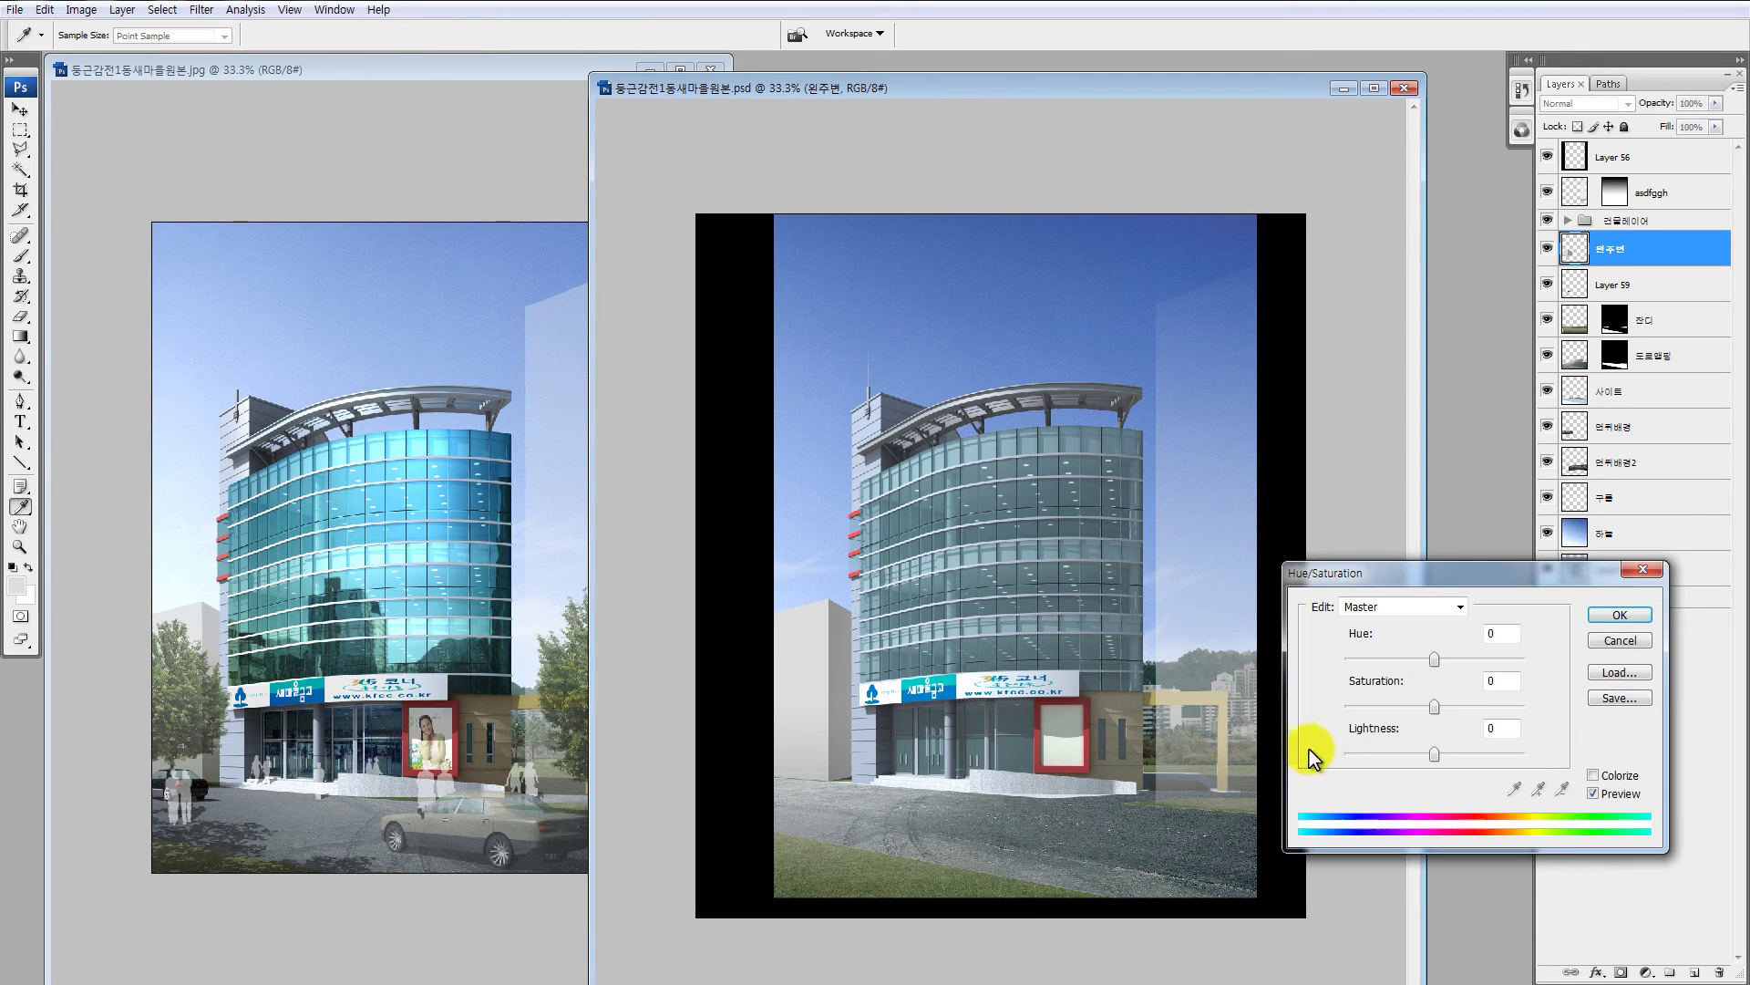
{"action": "key", "text": "Escape"}
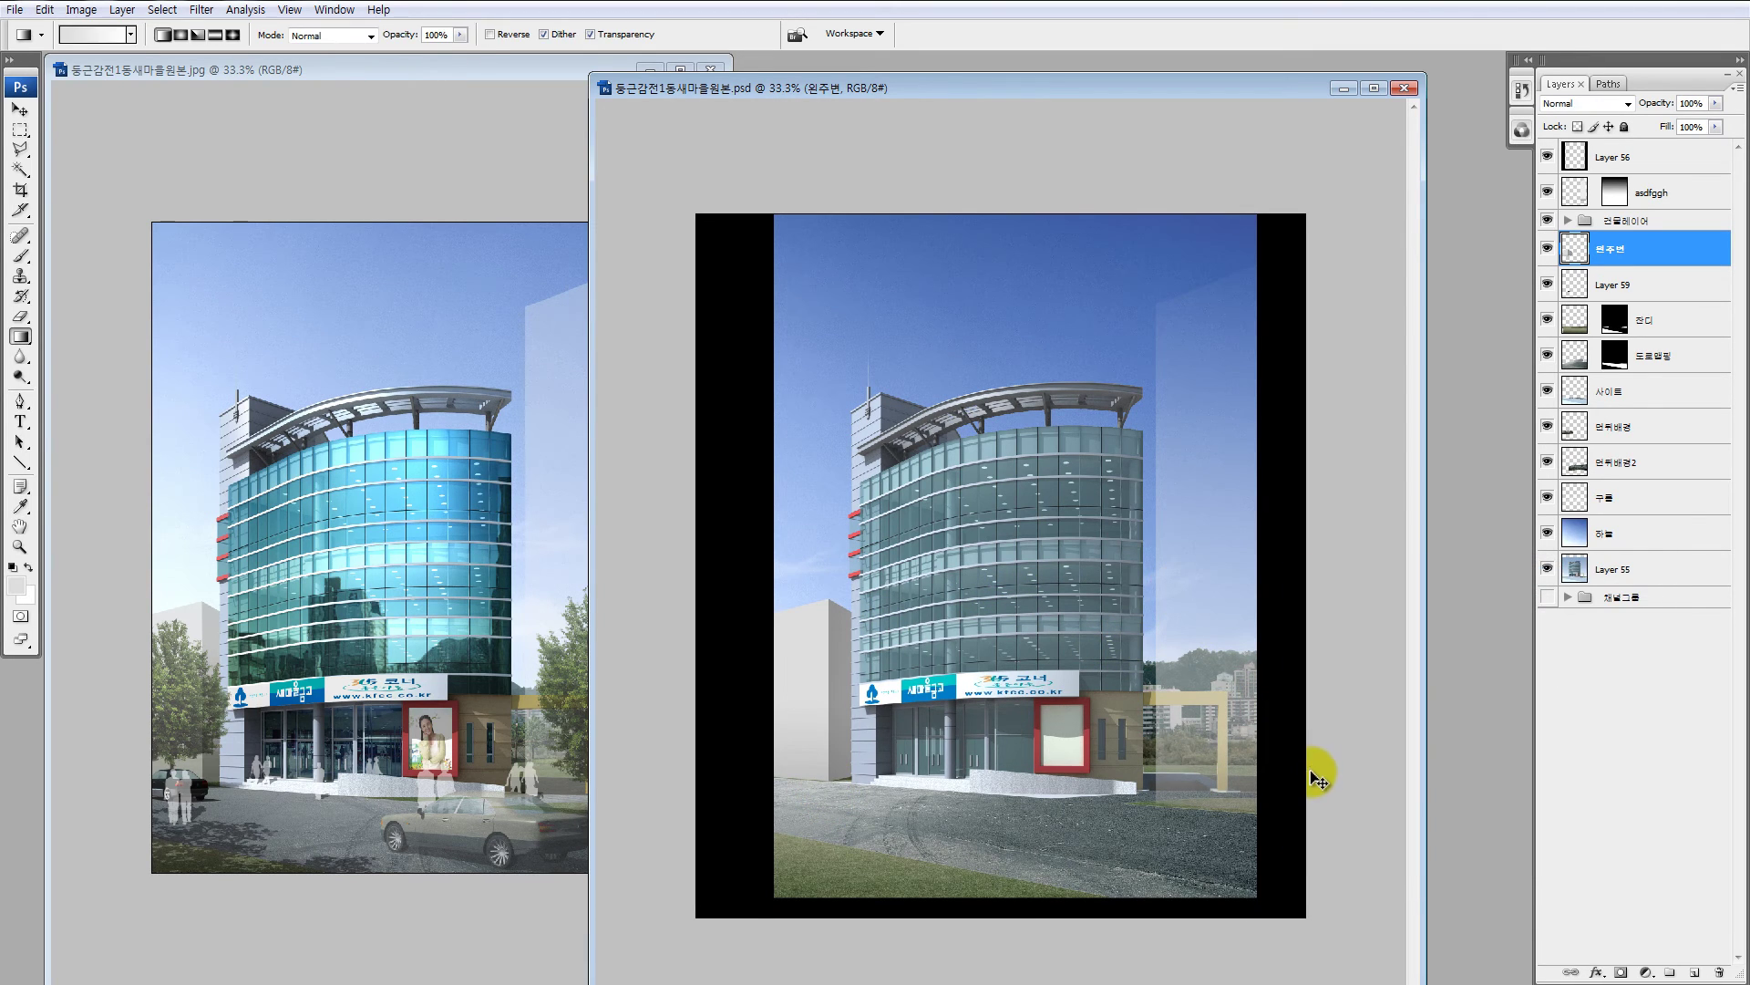
{"action": "key", "text": "ctrl+u"}
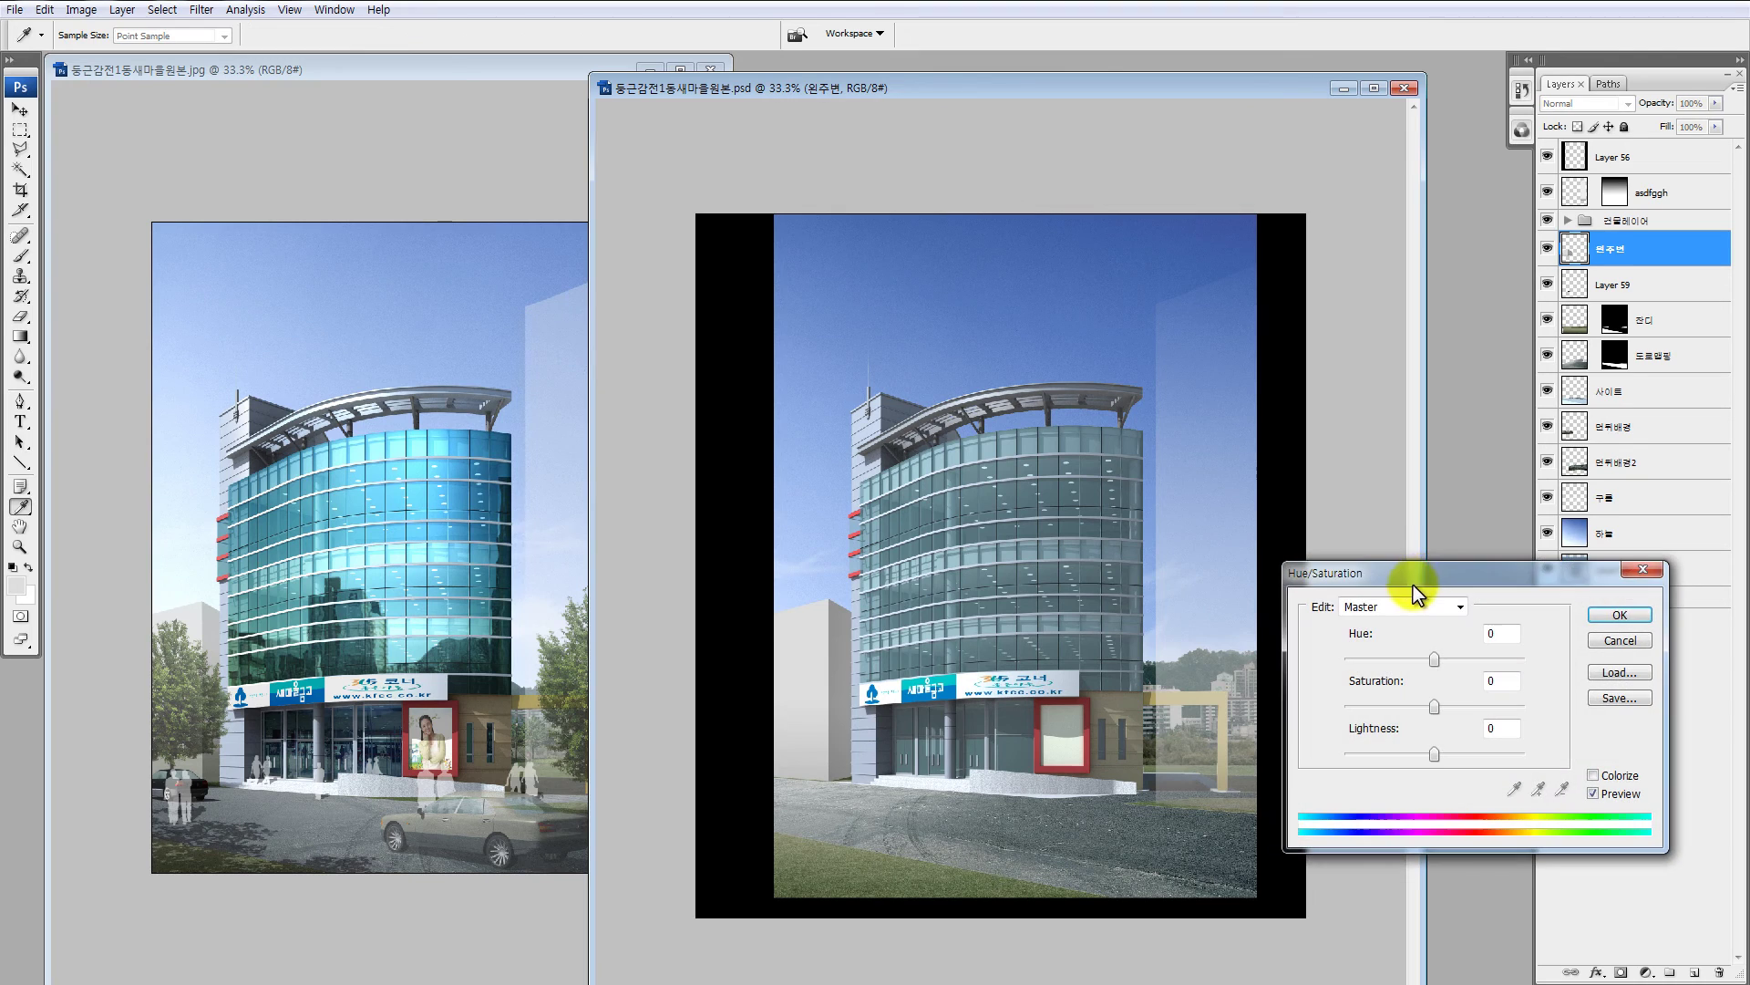
{"action": "left_click_drag", "start_coordinate": [1339, 566], "coordinate": [1226, 504]}
{"action": "left_click_drag", "start_coordinate": [1344, 511], "coordinate": [1362, 541]}
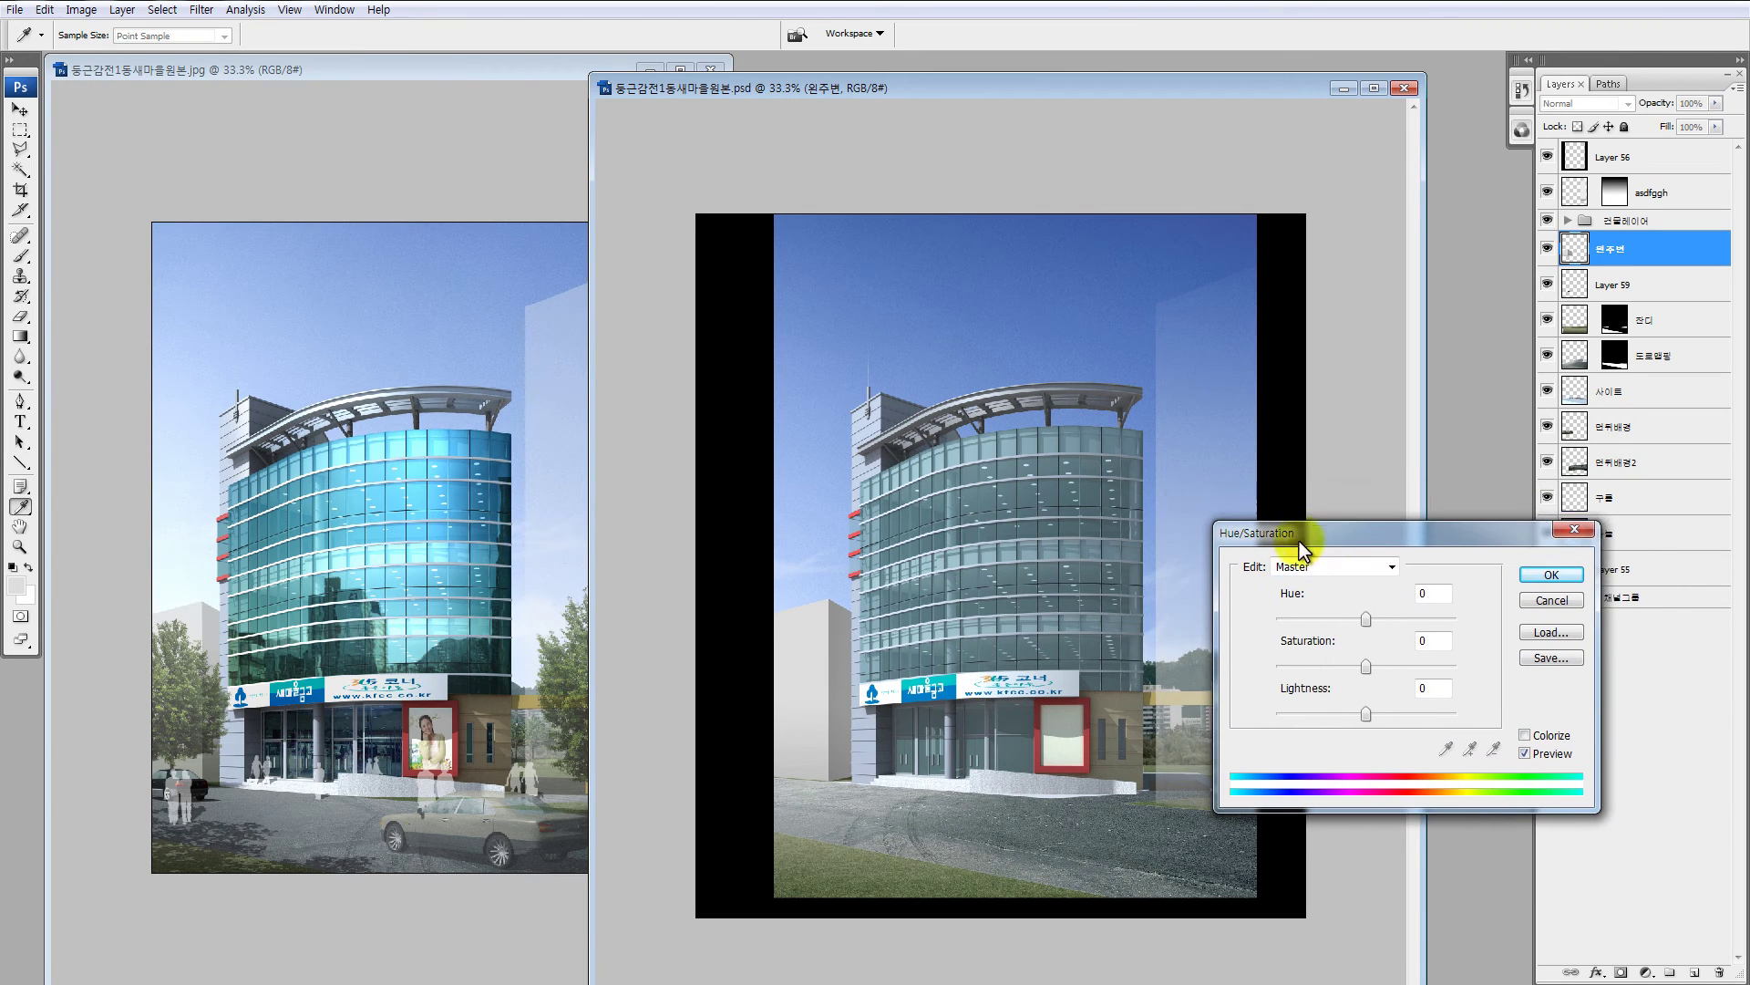
{"action": "left_click", "coordinate": [1337, 715]}
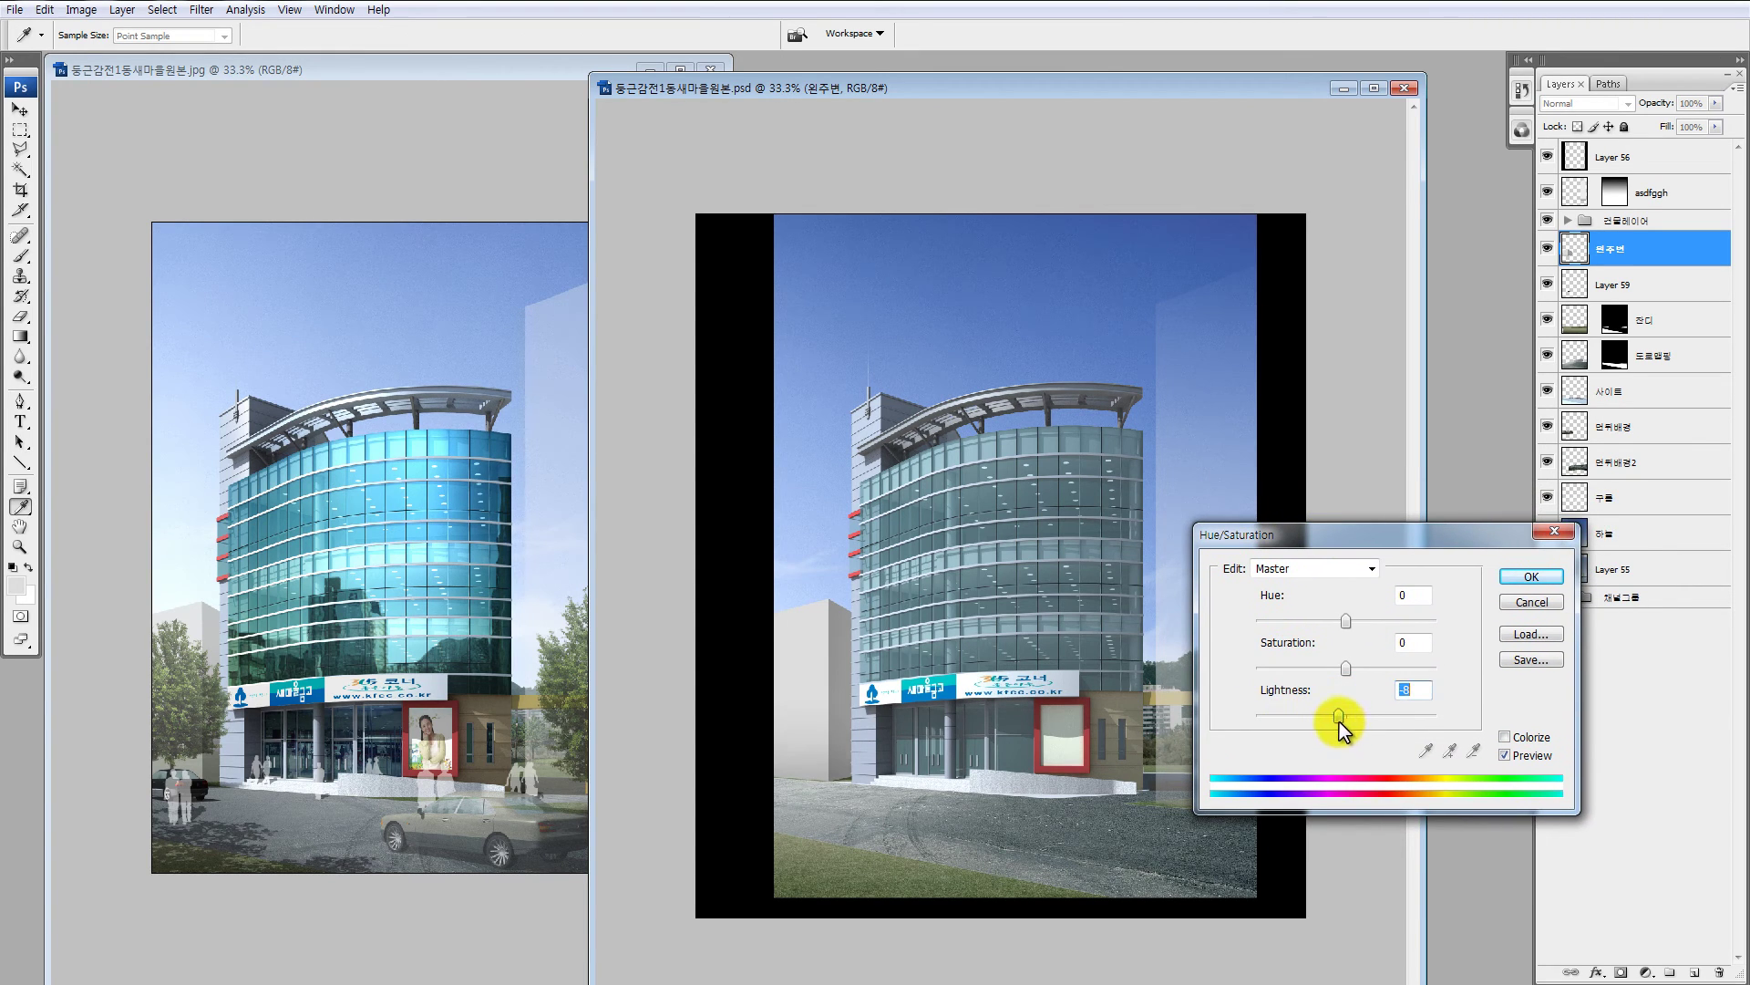
{"action": "left_click", "coordinate": [1529, 582]}
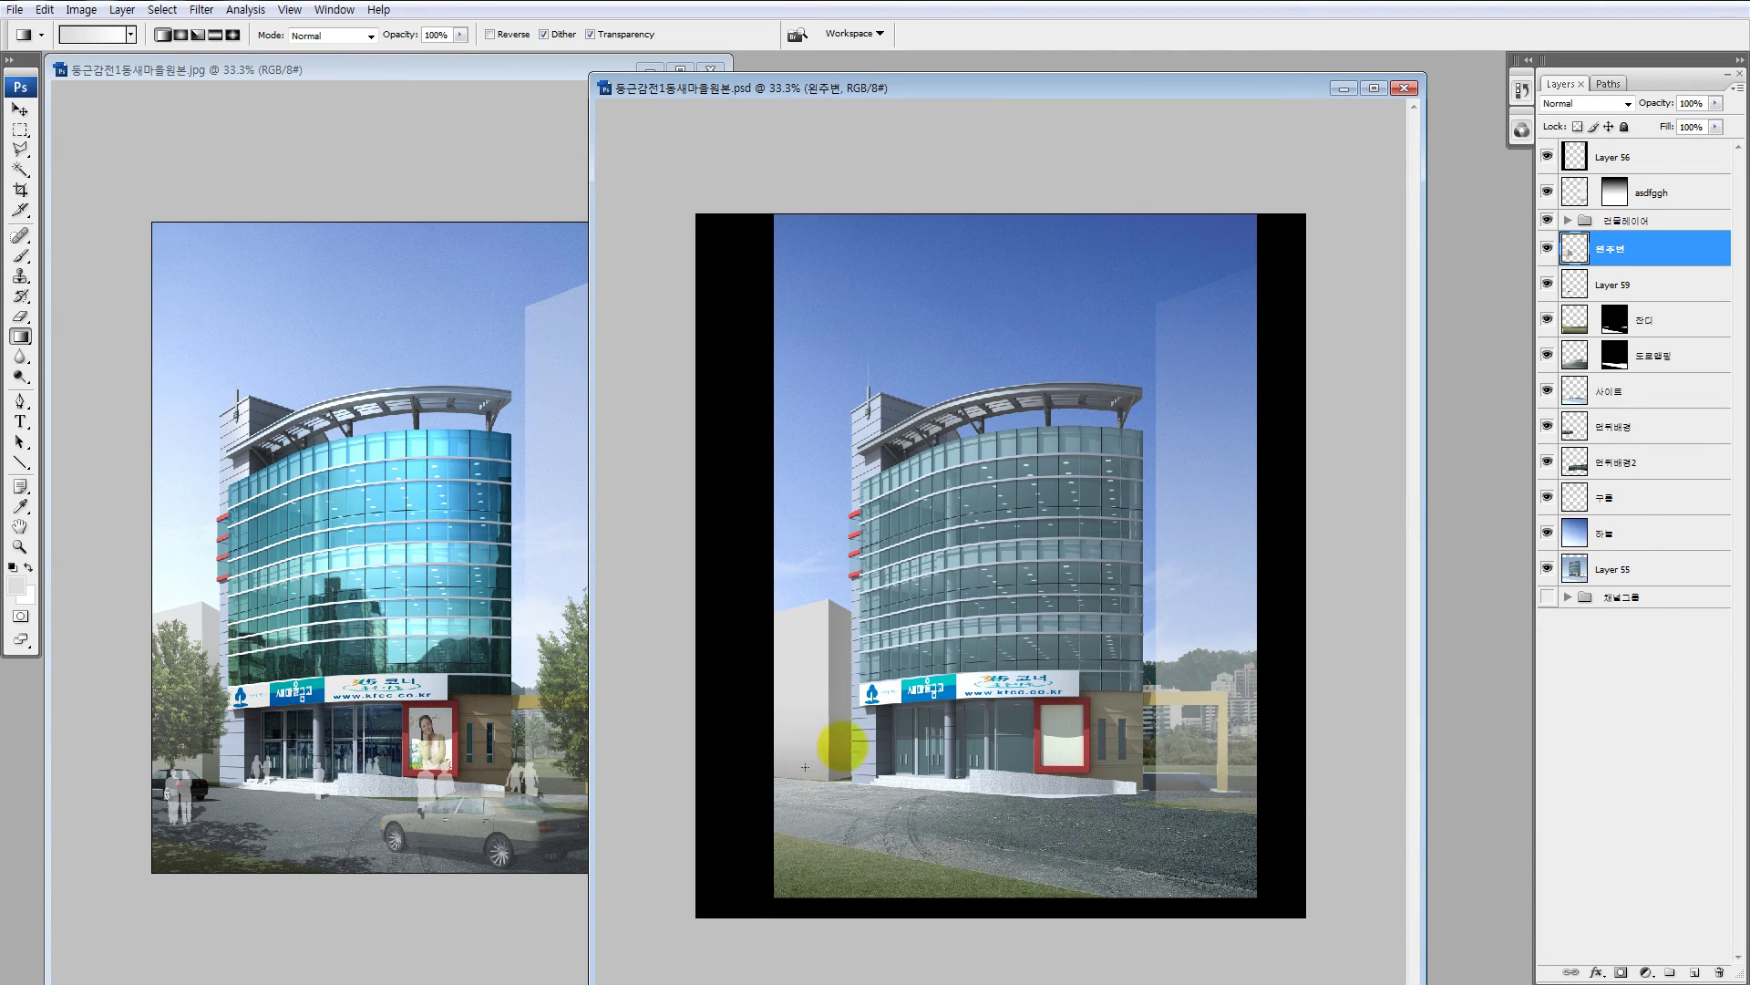
Step: Shift the midtones of the grey neighbouring building's base slightly toward green with Color Balance
{"action": "key", "text": "z"}
{"action": "left_click_drag", "start_coordinate": [855, 722], "coordinate": [765, 852]}
{"action": "key", "text": "ctrl+minus"}
{"action": "key", "text": "ctrl+minus"}
{"action": "key", "text": "ctrl+minus"}
{"action": "key", "text": "ctrl+minus"}
{"action": "key", "text": "ctrl+minus"}
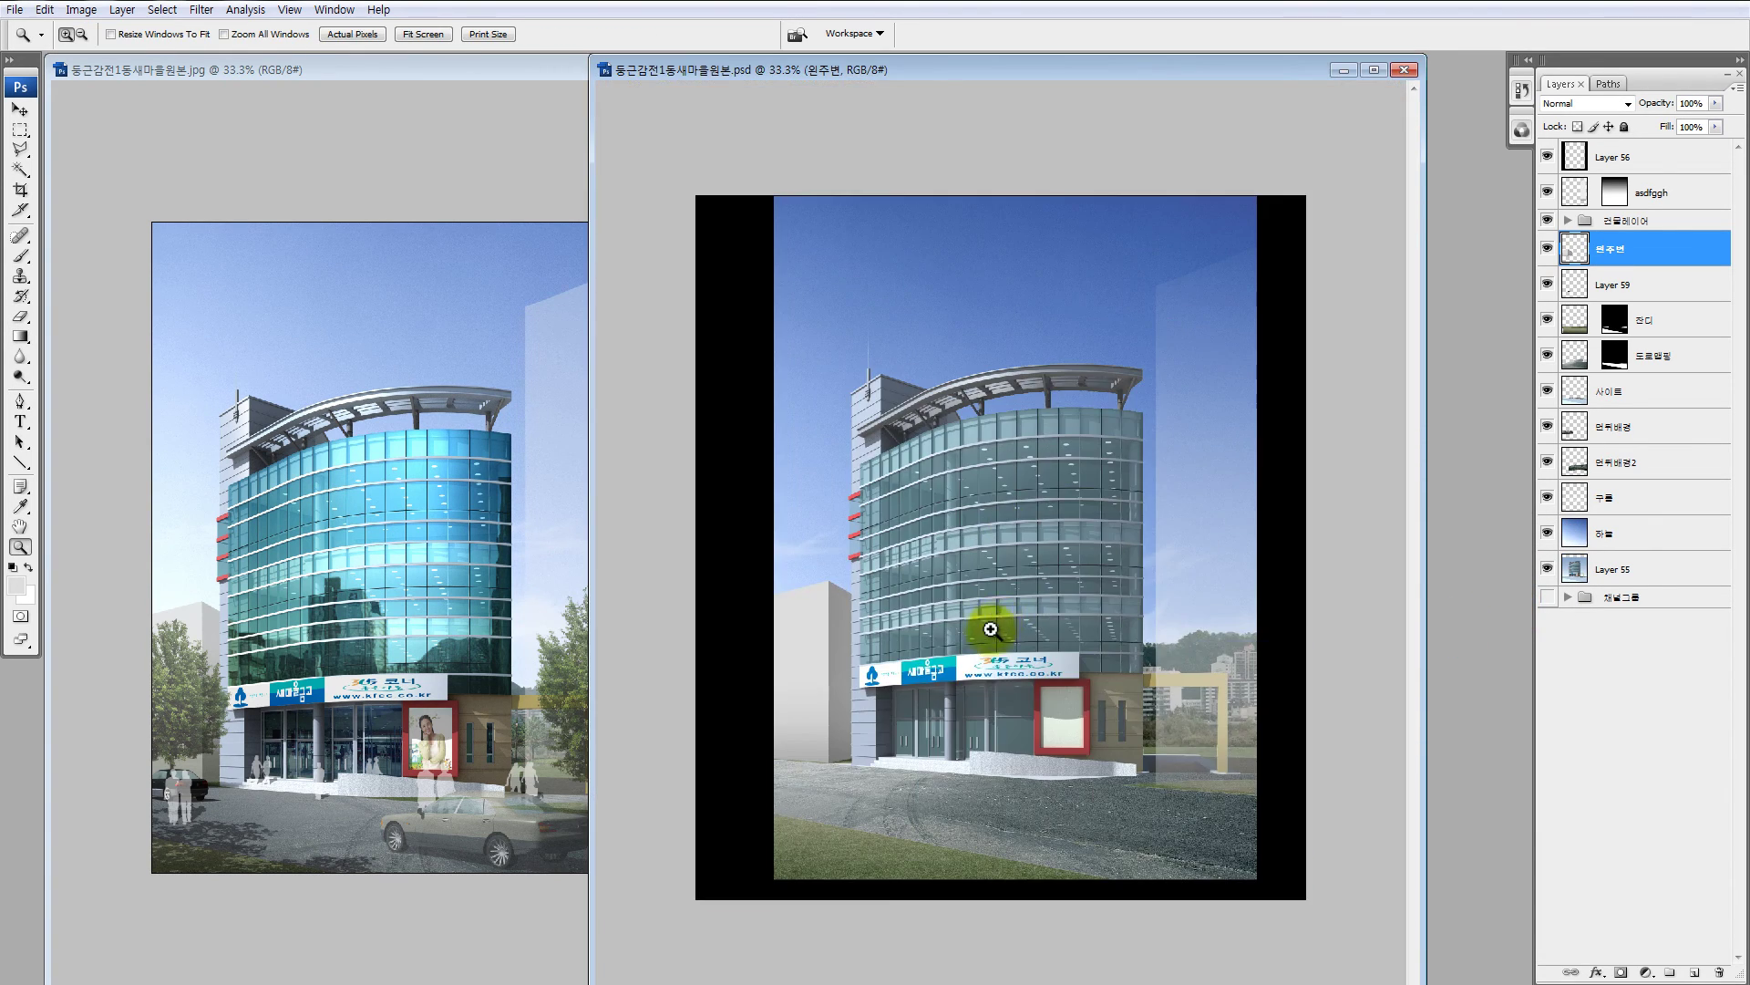
{"action": "key", "text": "ctrl+b"}
{"action": "left_click_drag", "start_coordinate": [1564, 145], "coordinate": [1328, 585]}
{"action": "left_click", "coordinate": [1325, 695]}
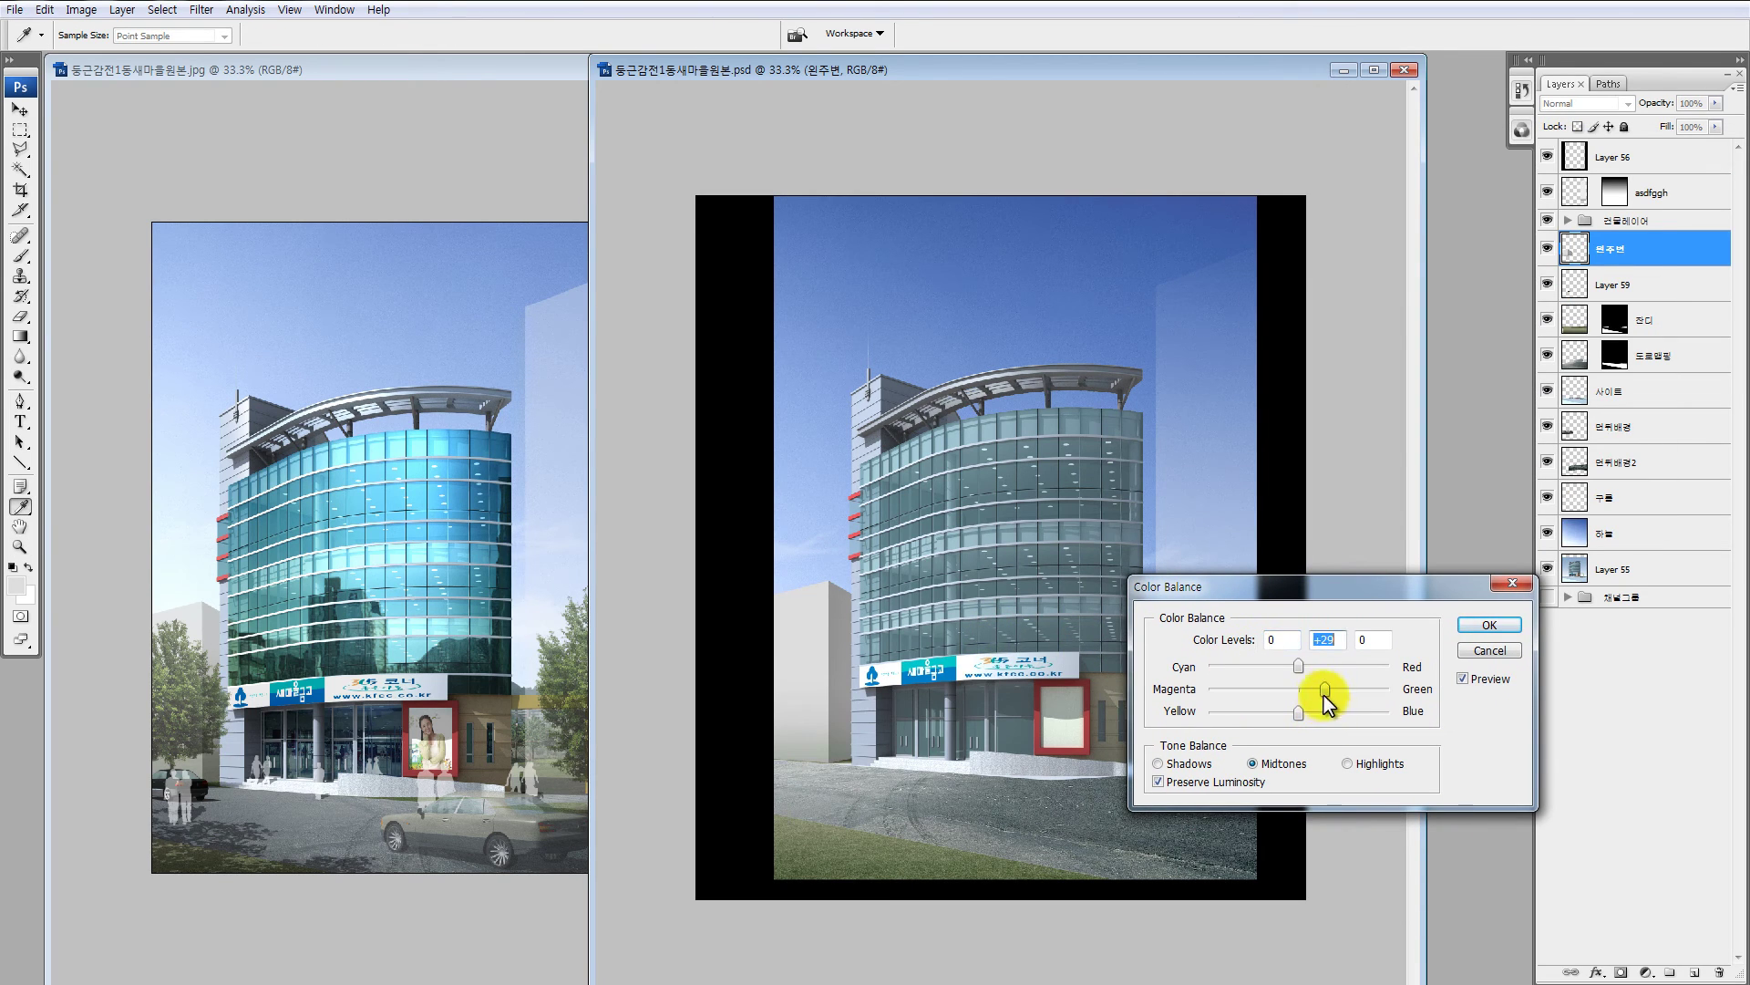
{"action": "left_click", "coordinate": [1472, 625]}
Step: Rename the asdfggh layer as 오른쪽주변건물
{"action": "key", "text": "ctrl+space"}
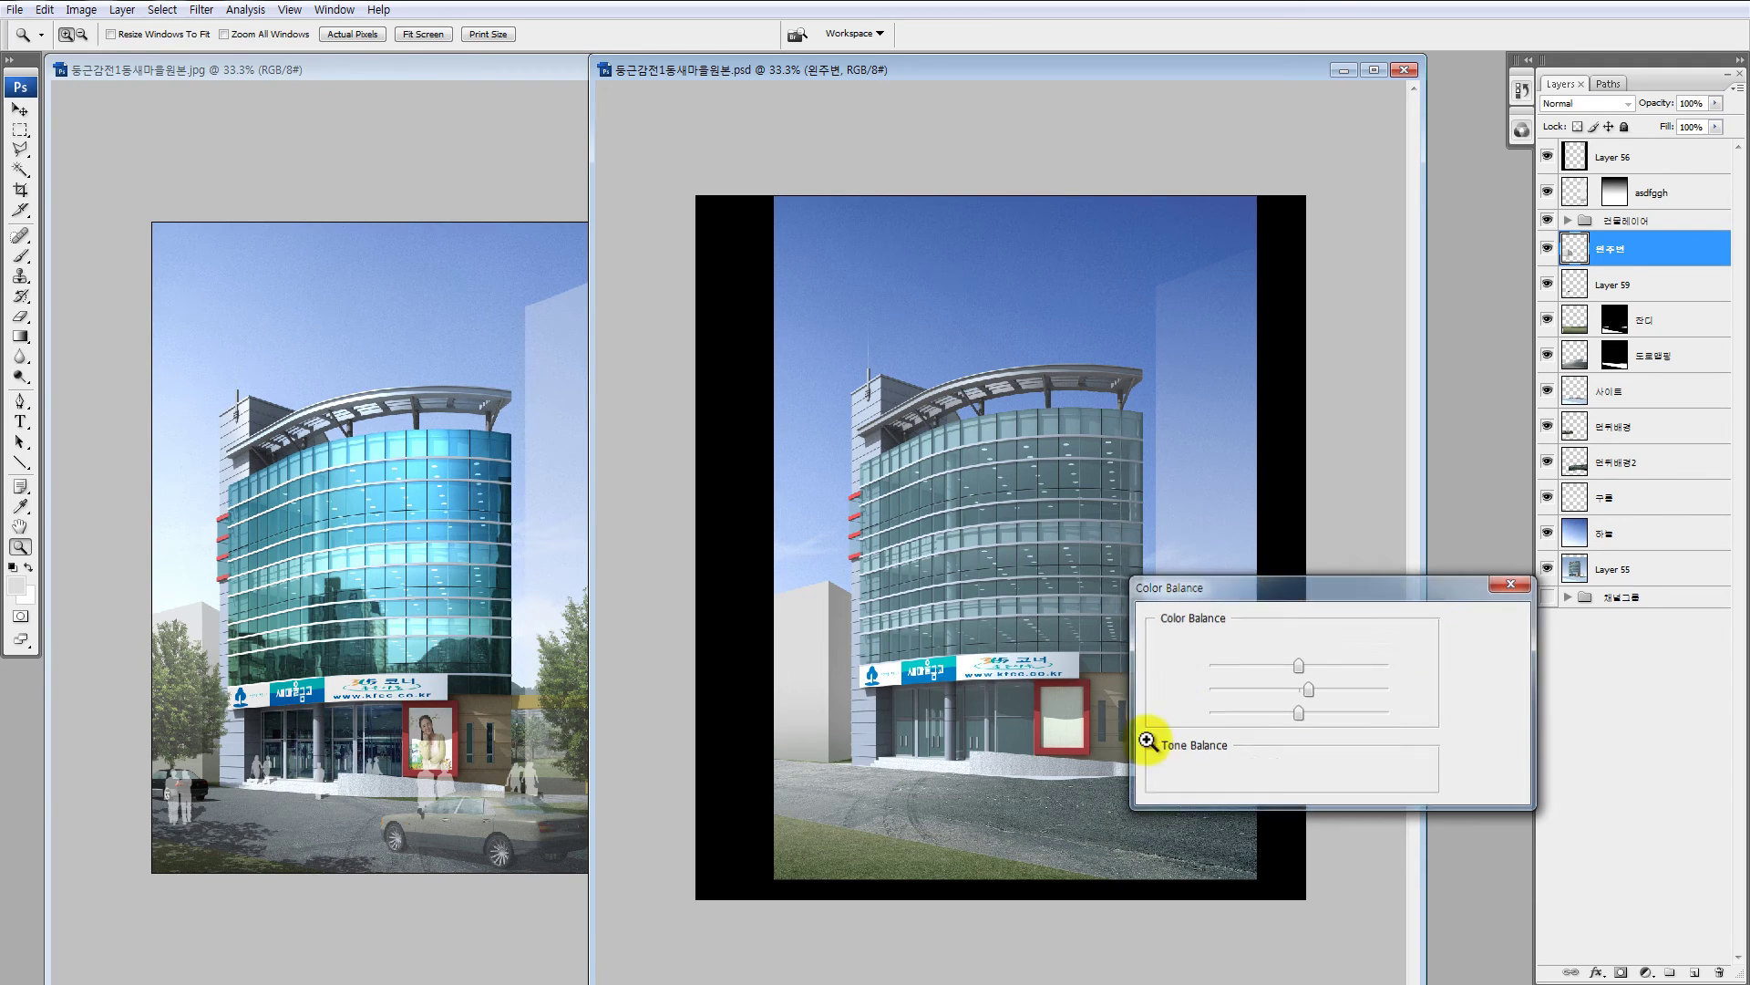
{"action": "left_click_drag", "start_coordinate": [866, 695], "coordinate": [748, 821]}
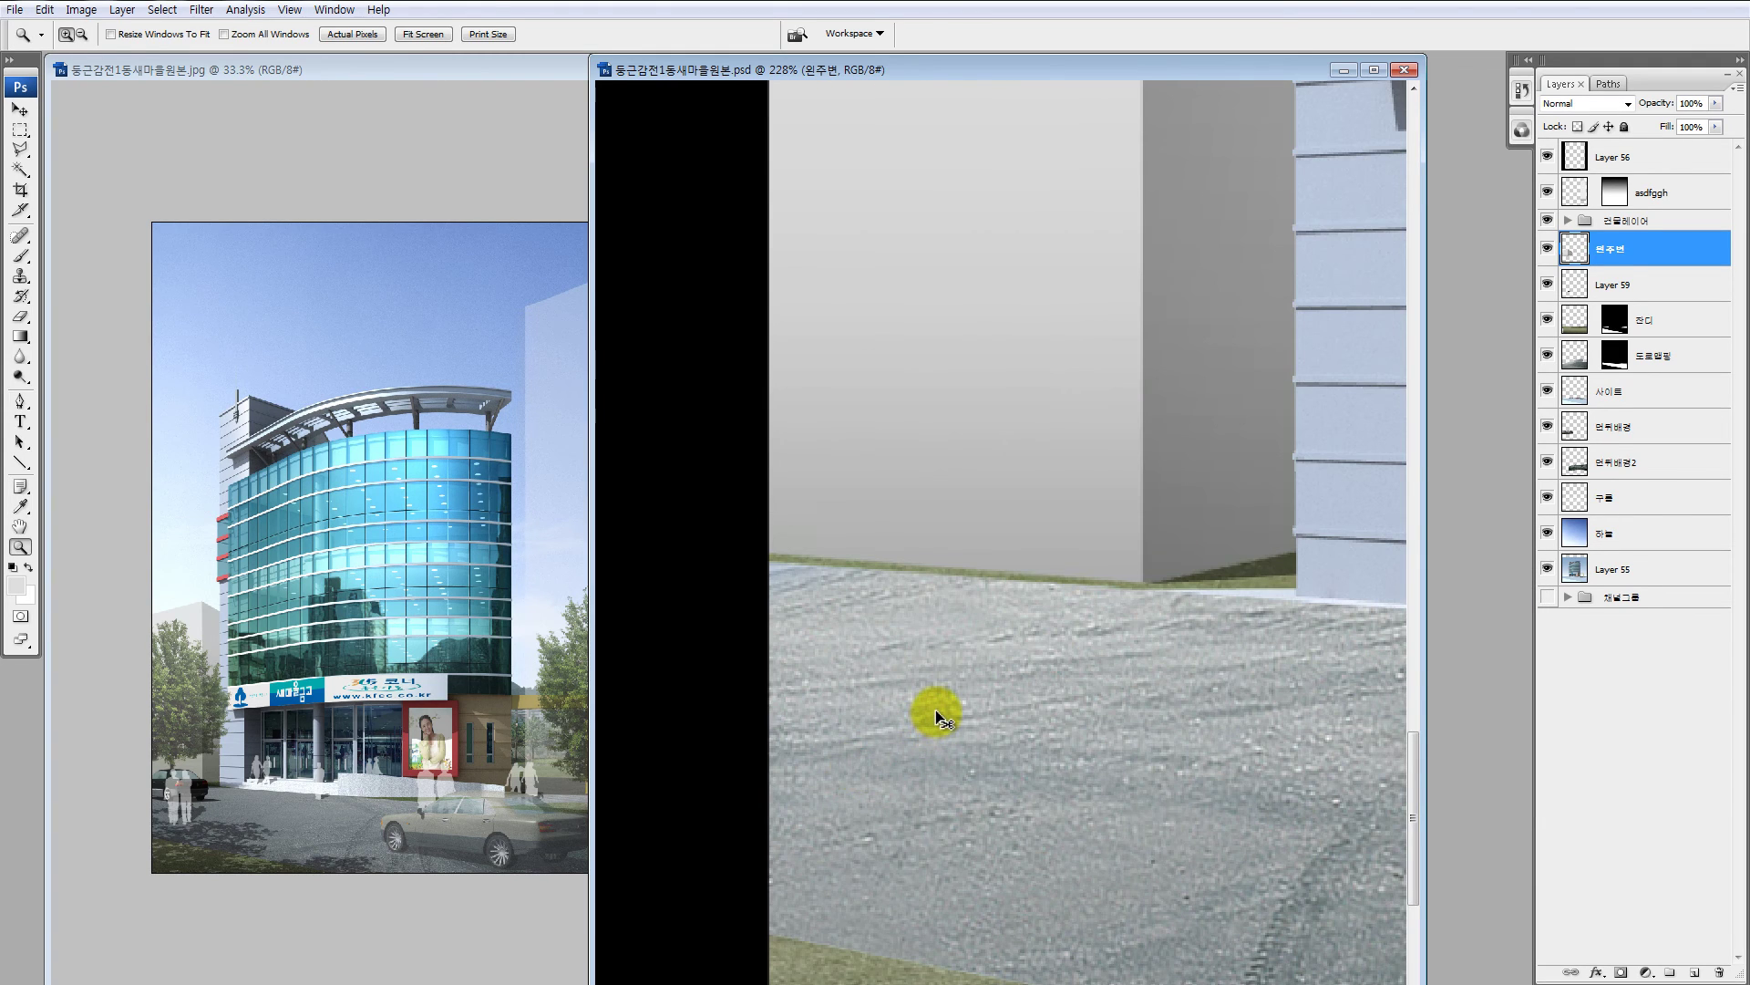
{"action": "key", "text": "ctrl+0"}
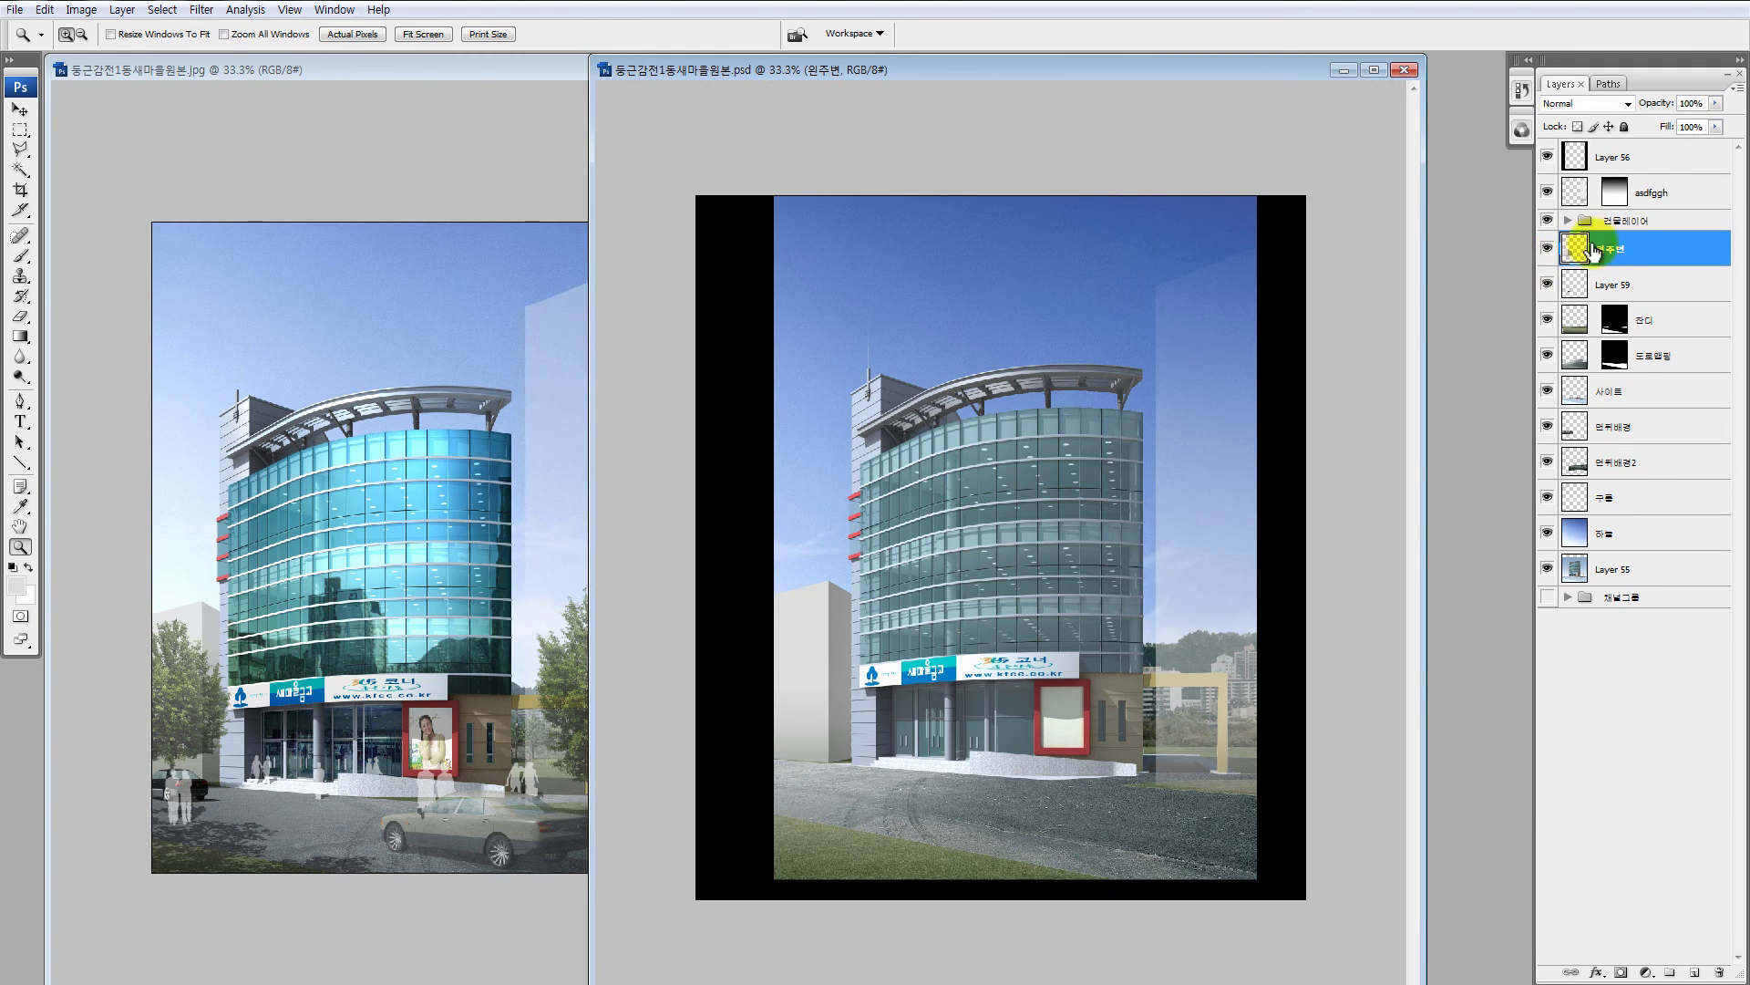
{"action": "left_click", "coordinate": [1586, 185]}
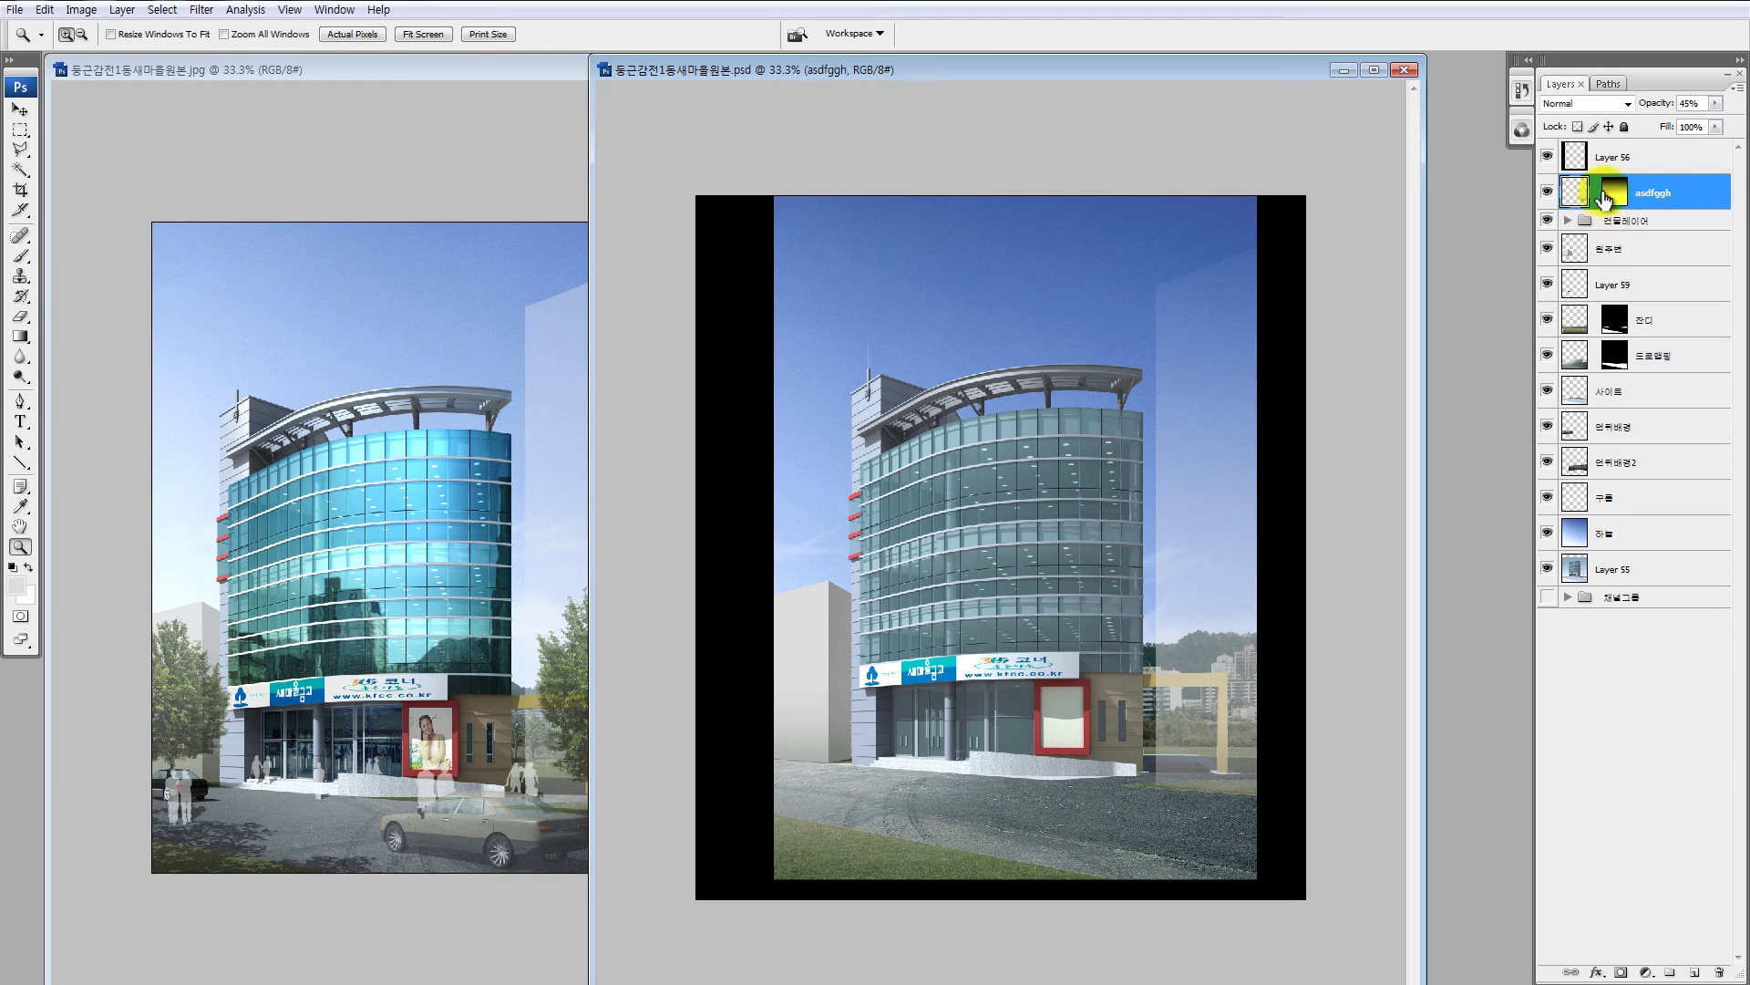
{"action": "double_click", "coordinate": [1661, 191]}
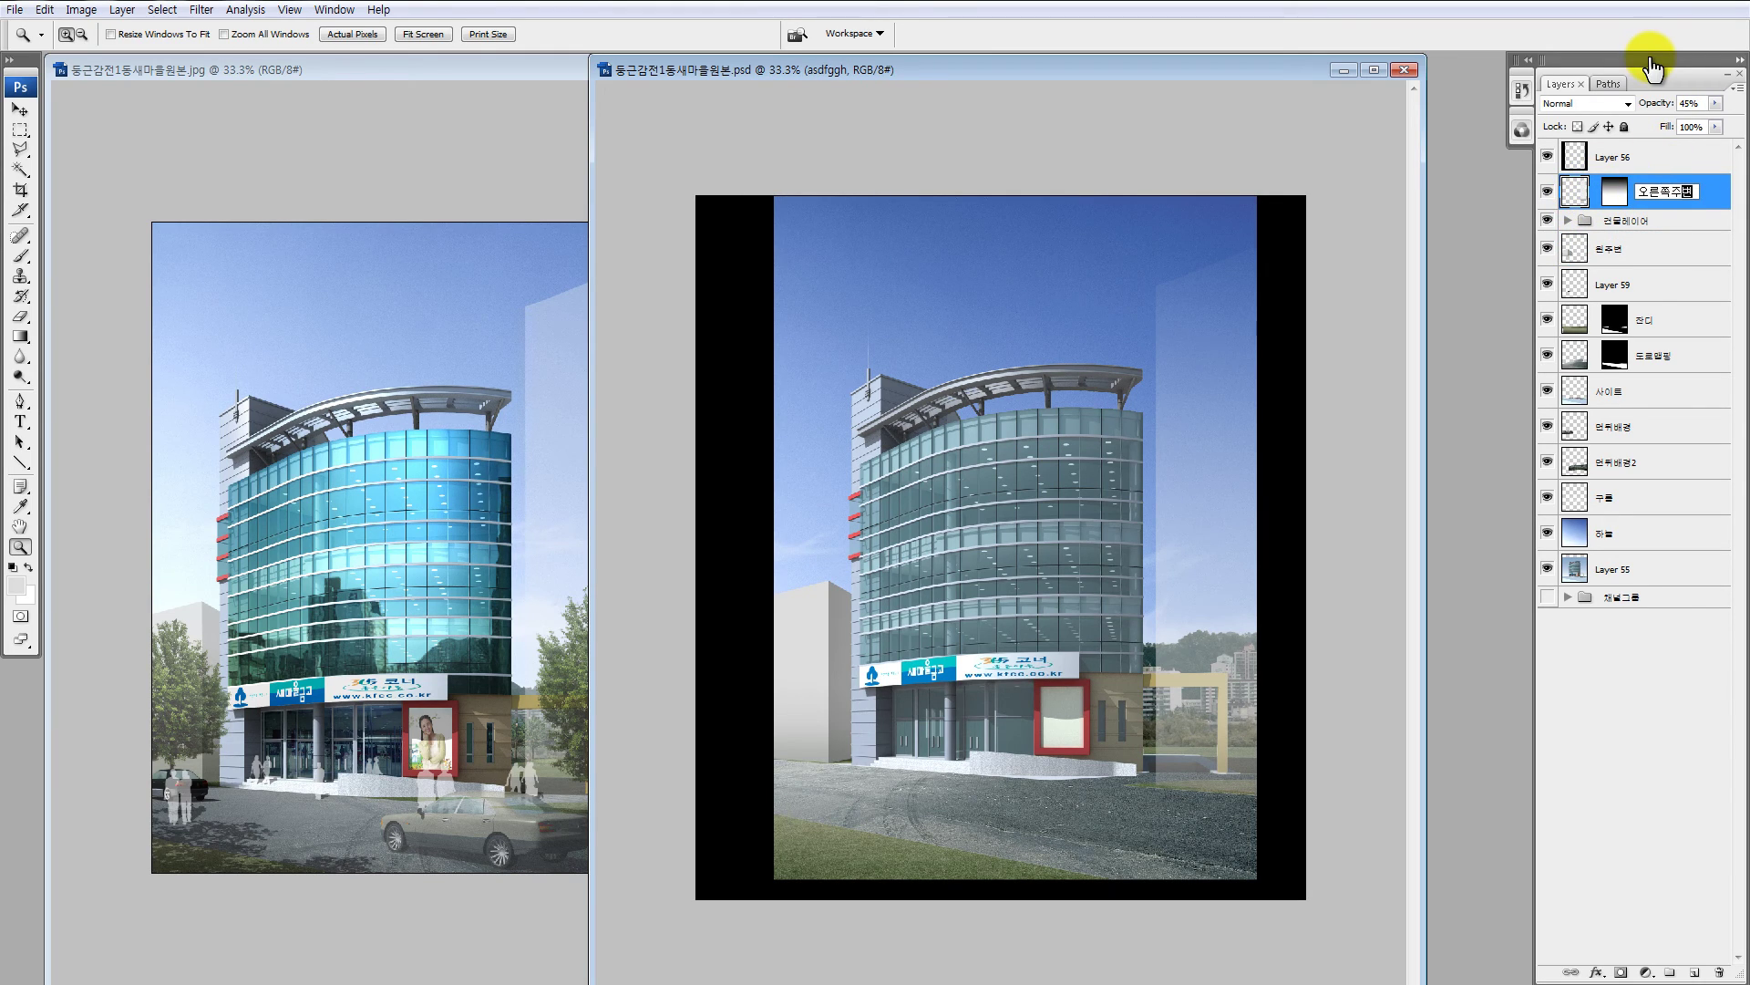
{"action": "type", "text": "오른쪽주변건물"}
{"action": "key", "text": "Return"}
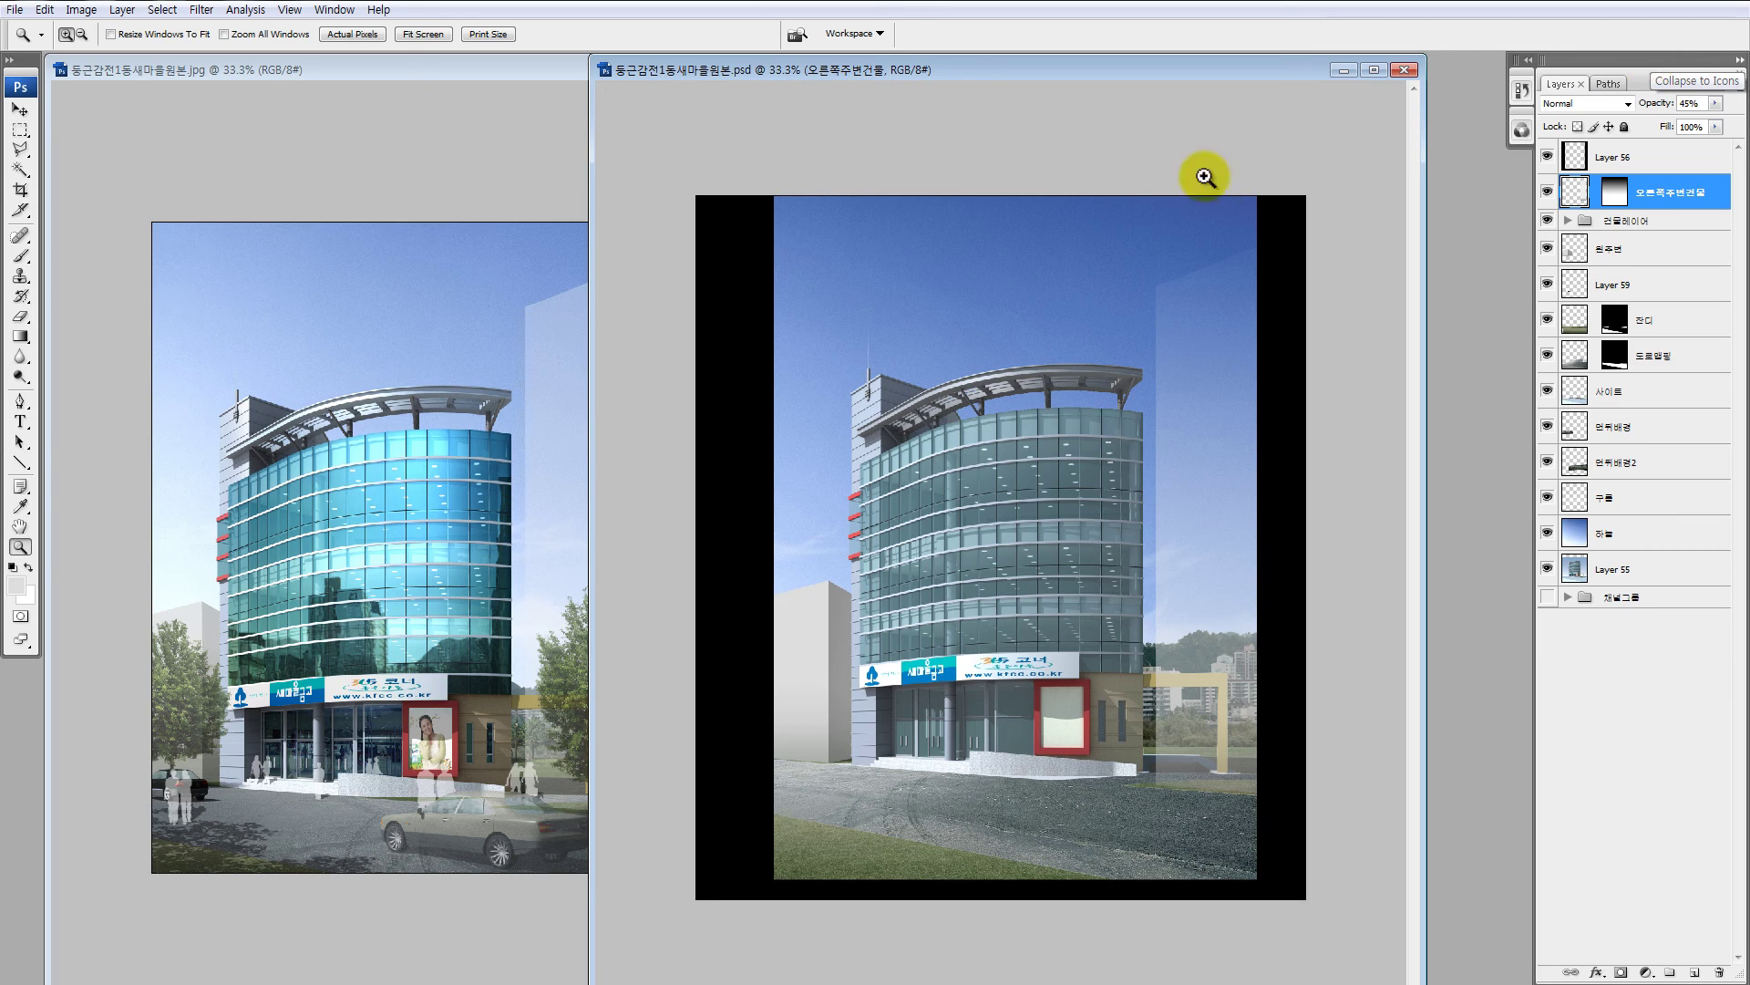
Step: Rename the grey neighbouring building's layer as 왼쪽주변건물
{"action": "double_click", "coordinate": [1609, 248]}
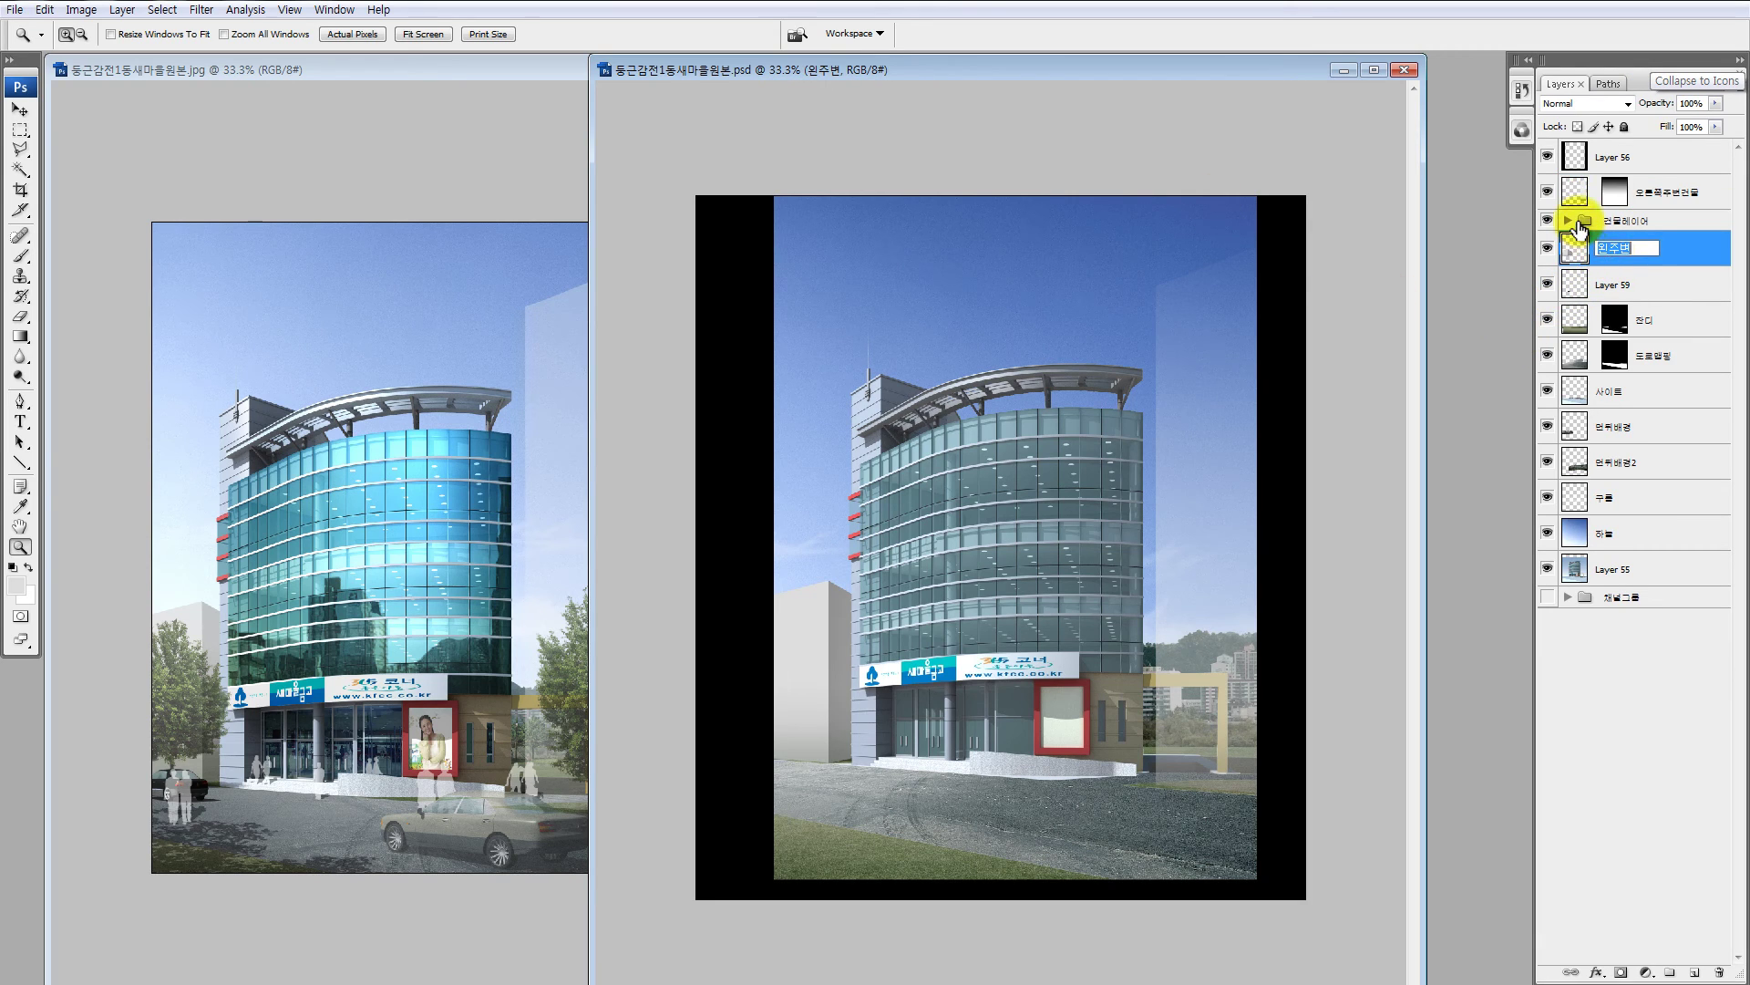
{"action": "type", "text": "왼쪽주"}
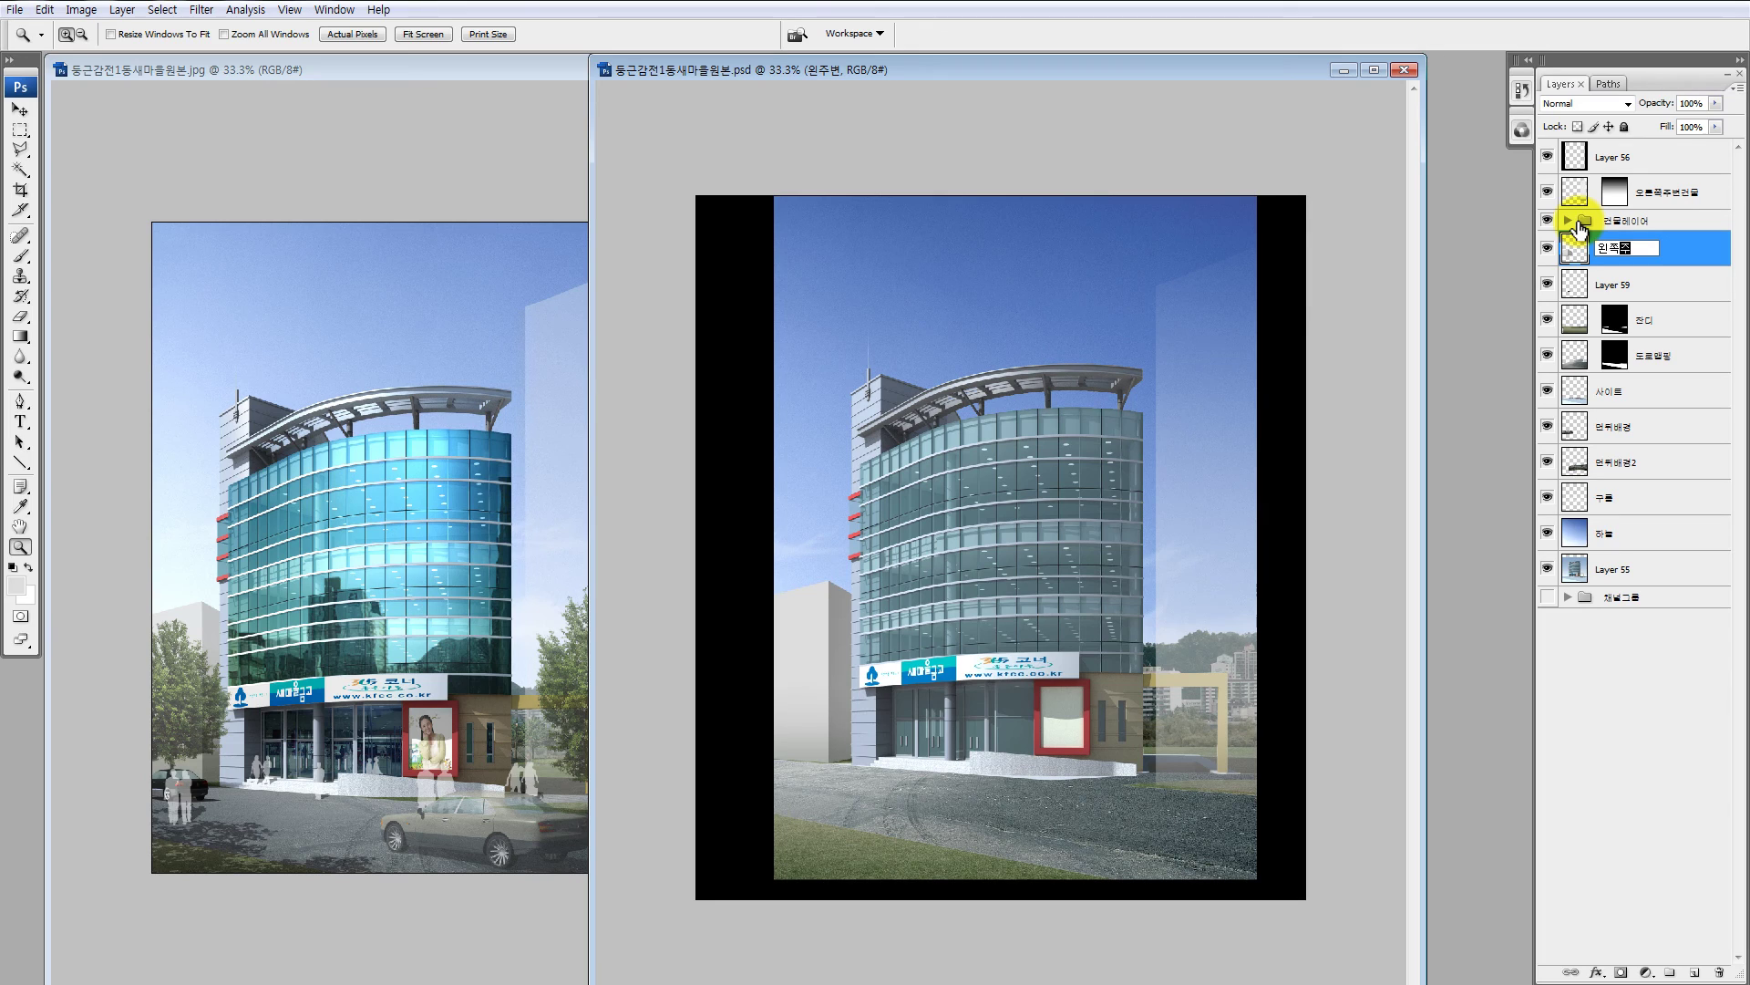
{"action": "type", "text": "변건물"}
{"action": "key", "text": "Return"}
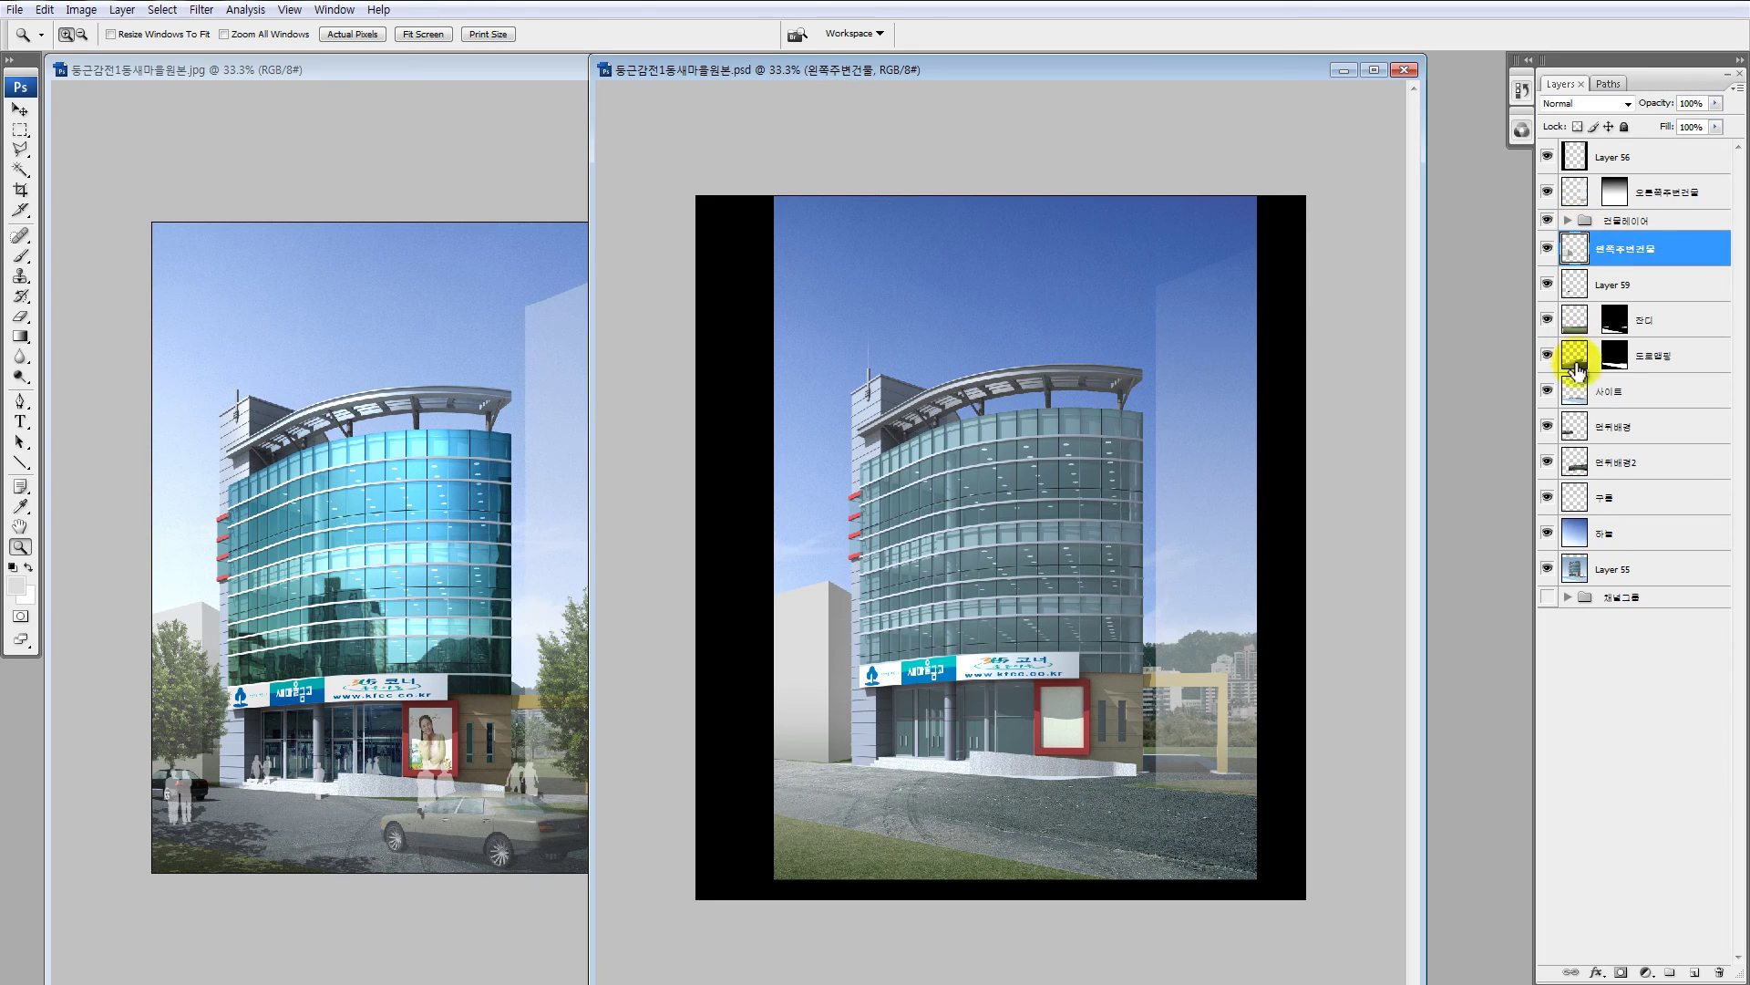
Step: Check Layer 59 by hiding and showing it, and merge it with the 왼쪽주변건물 layer
{"action": "left_click", "coordinate": [1547, 285]}
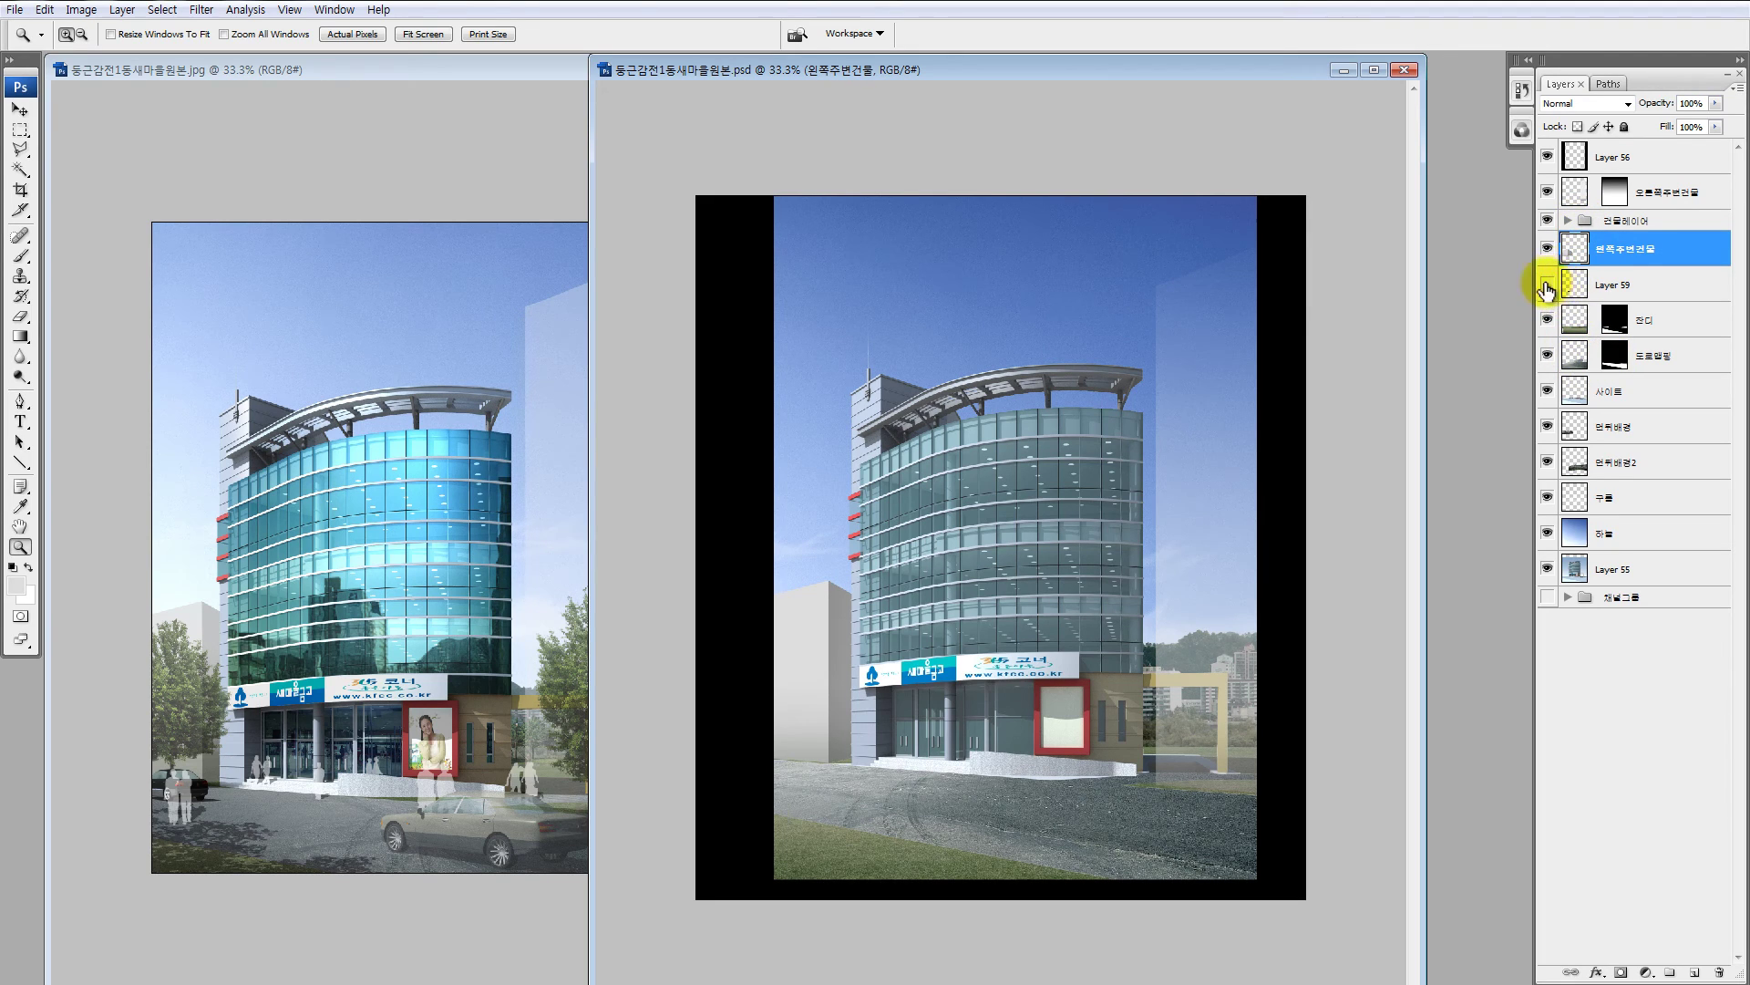
{"action": "left_click", "coordinate": [1547, 286]}
{"action": "left_click", "coordinate": [1580, 288], "text": "shift"}
{"action": "key", "text": "ctrl+e"}
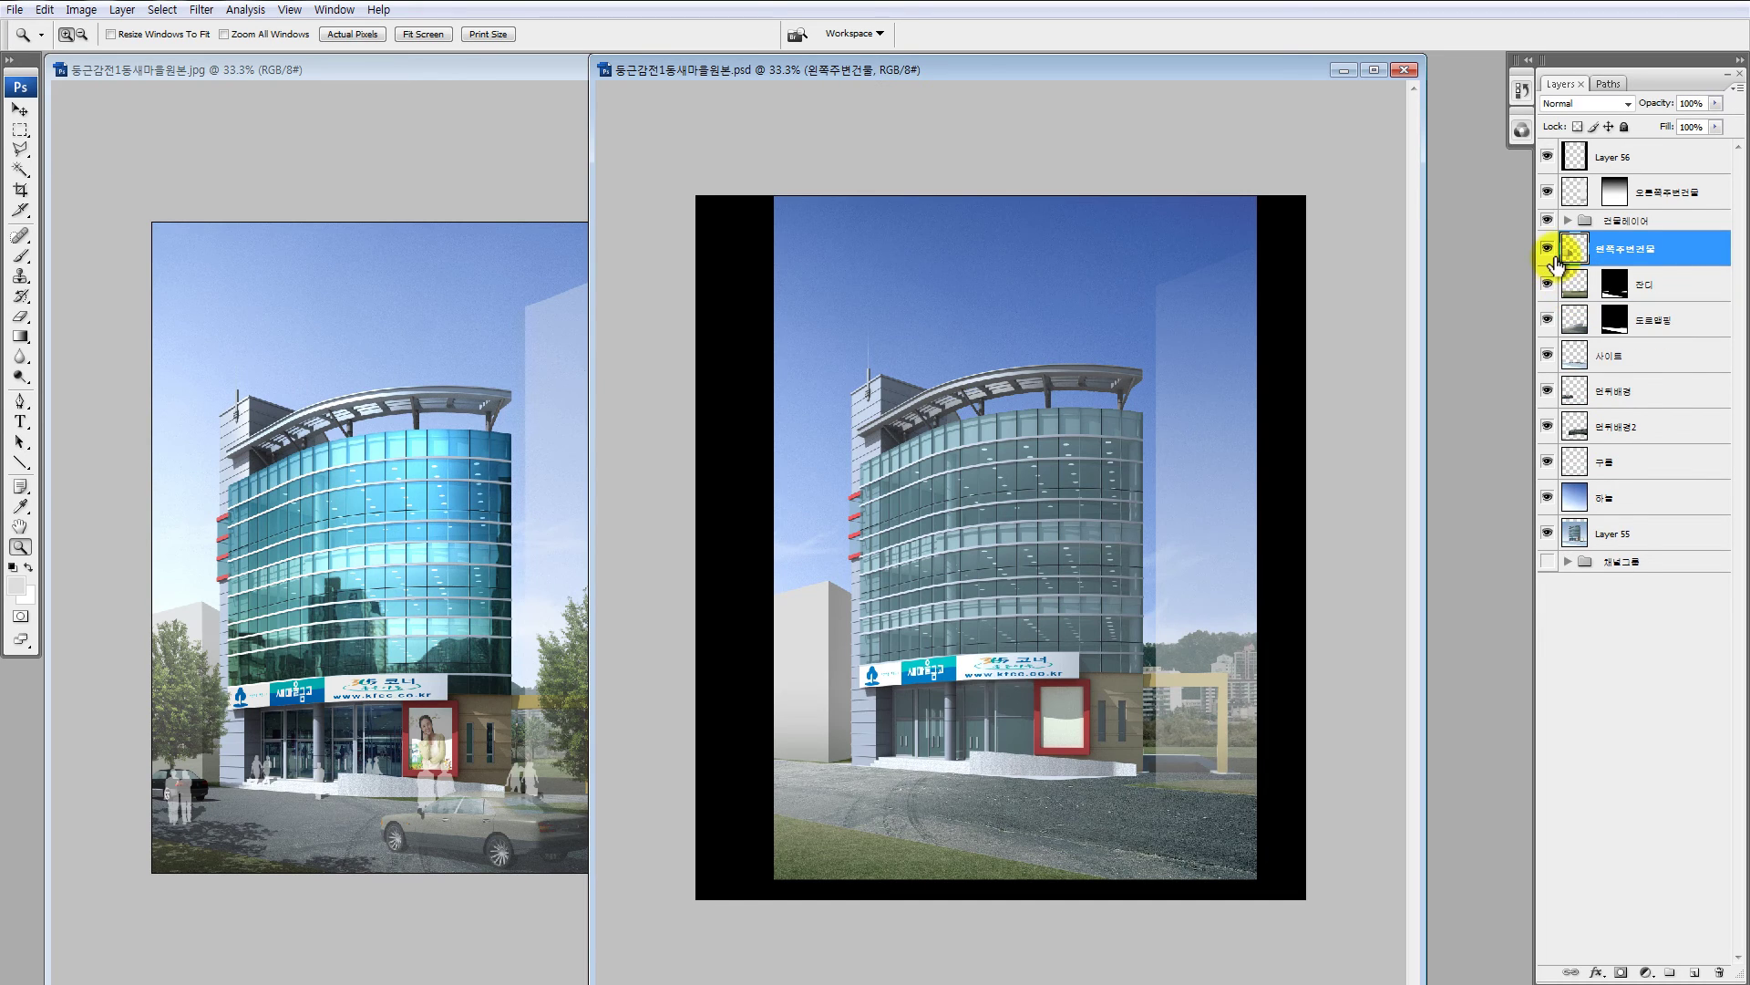
Step: Check the base of the merged 왼쪽주변건물 layer in isolation and set the layer's opacity to 60%
{"action": "left_click", "coordinate": [1547, 250], "text": "alt"}
{"action": "left_click_drag", "start_coordinate": [821, 720], "coordinate": [918, 798]}
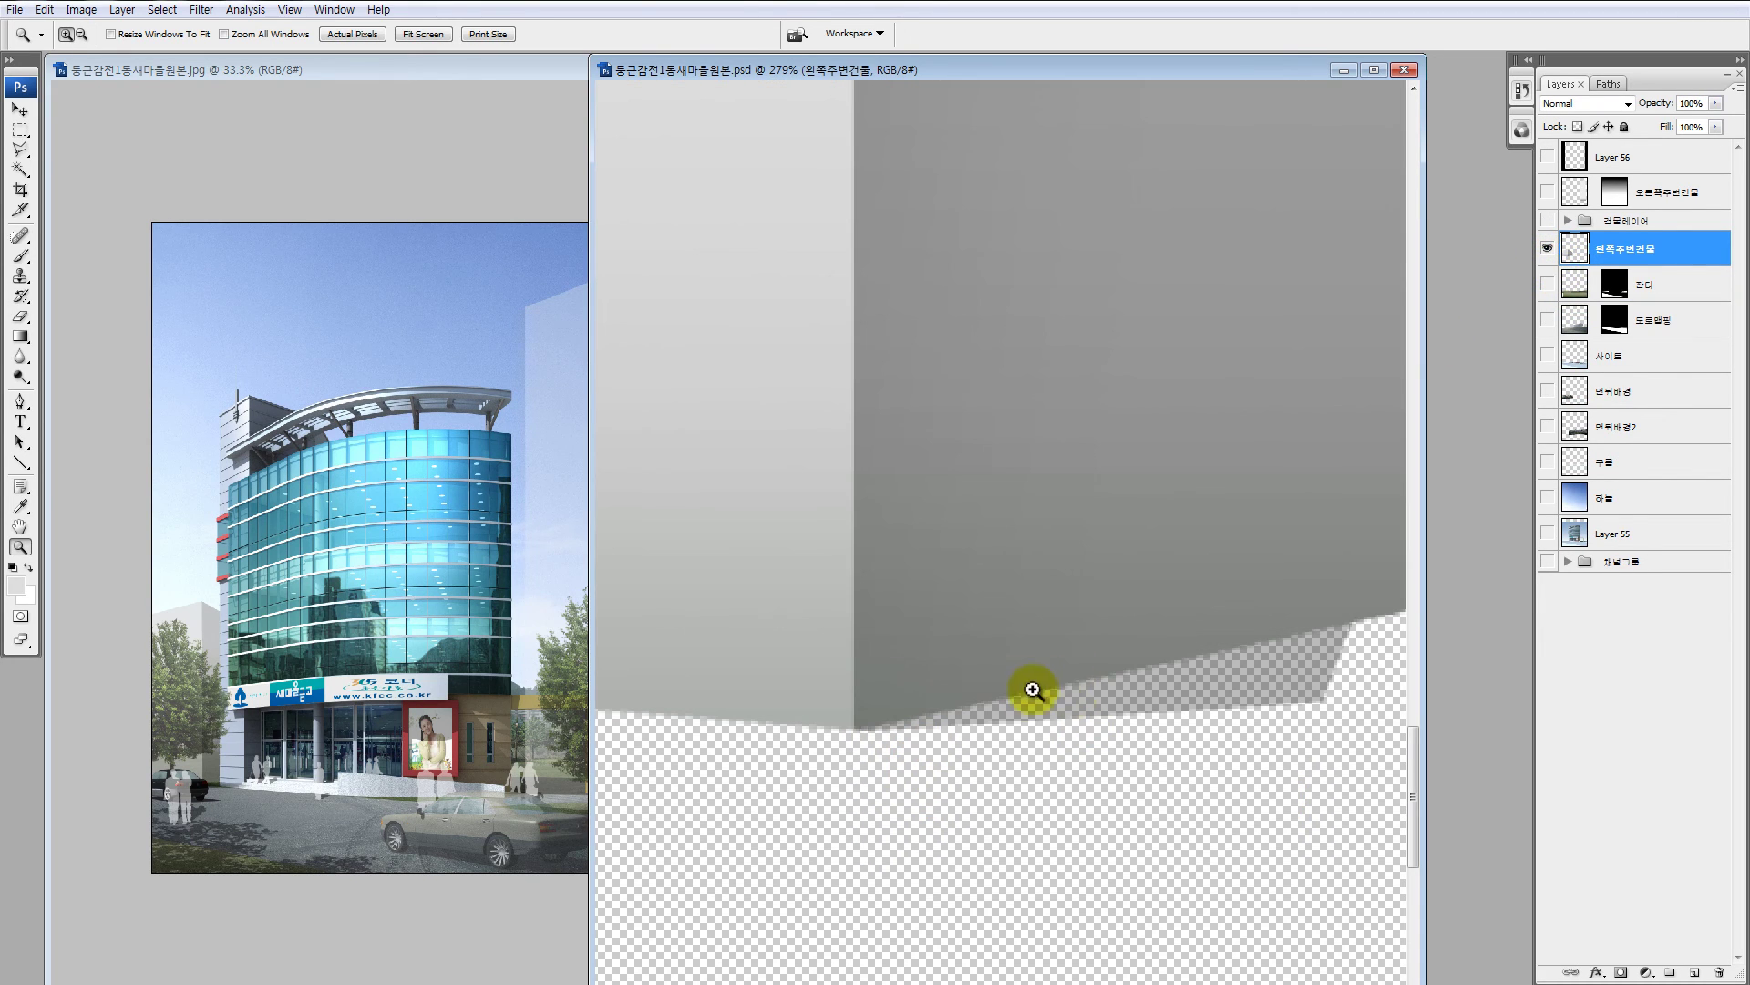
{"action": "left_click", "coordinate": [1547, 247], "text": "alt"}
{"action": "key", "text": "ctrl+minus"}
{"action": "key", "text": "ctrl+minus"}
{"action": "key", "text": "ctrl+minus"}
{"action": "key", "text": "ctrl+minus"}
{"action": "key", "text": "ctrl+minus"}
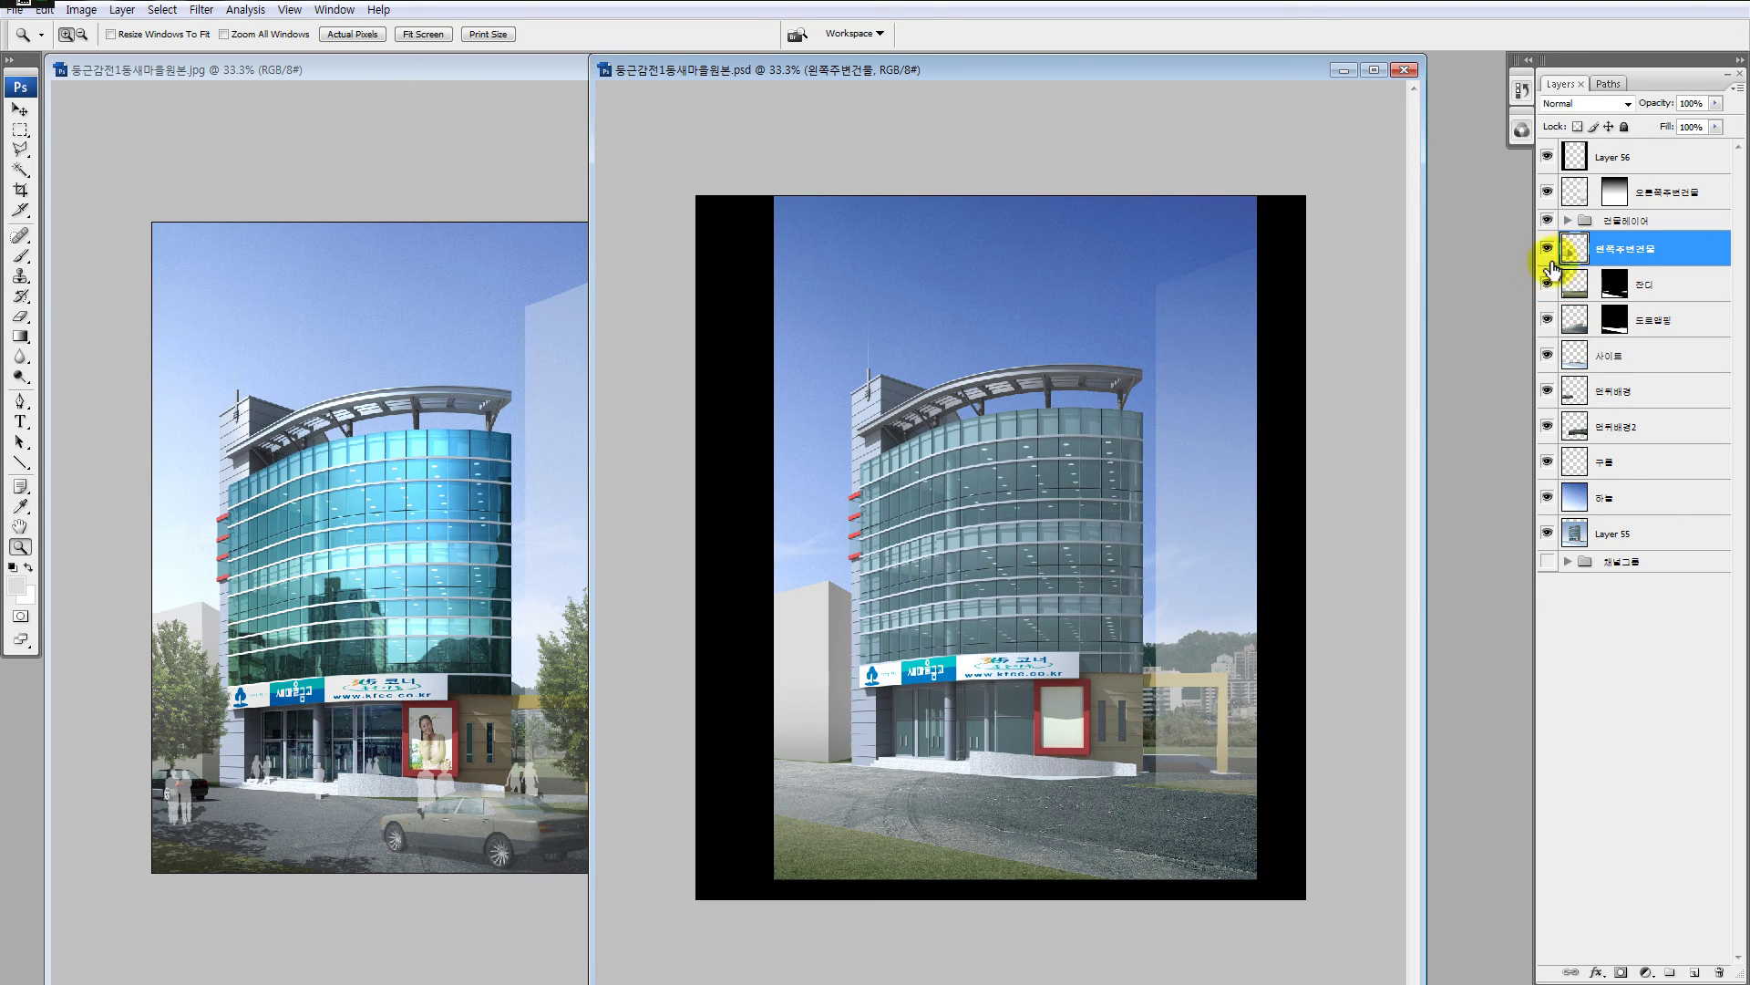
{"action": "key", "text": "6"}
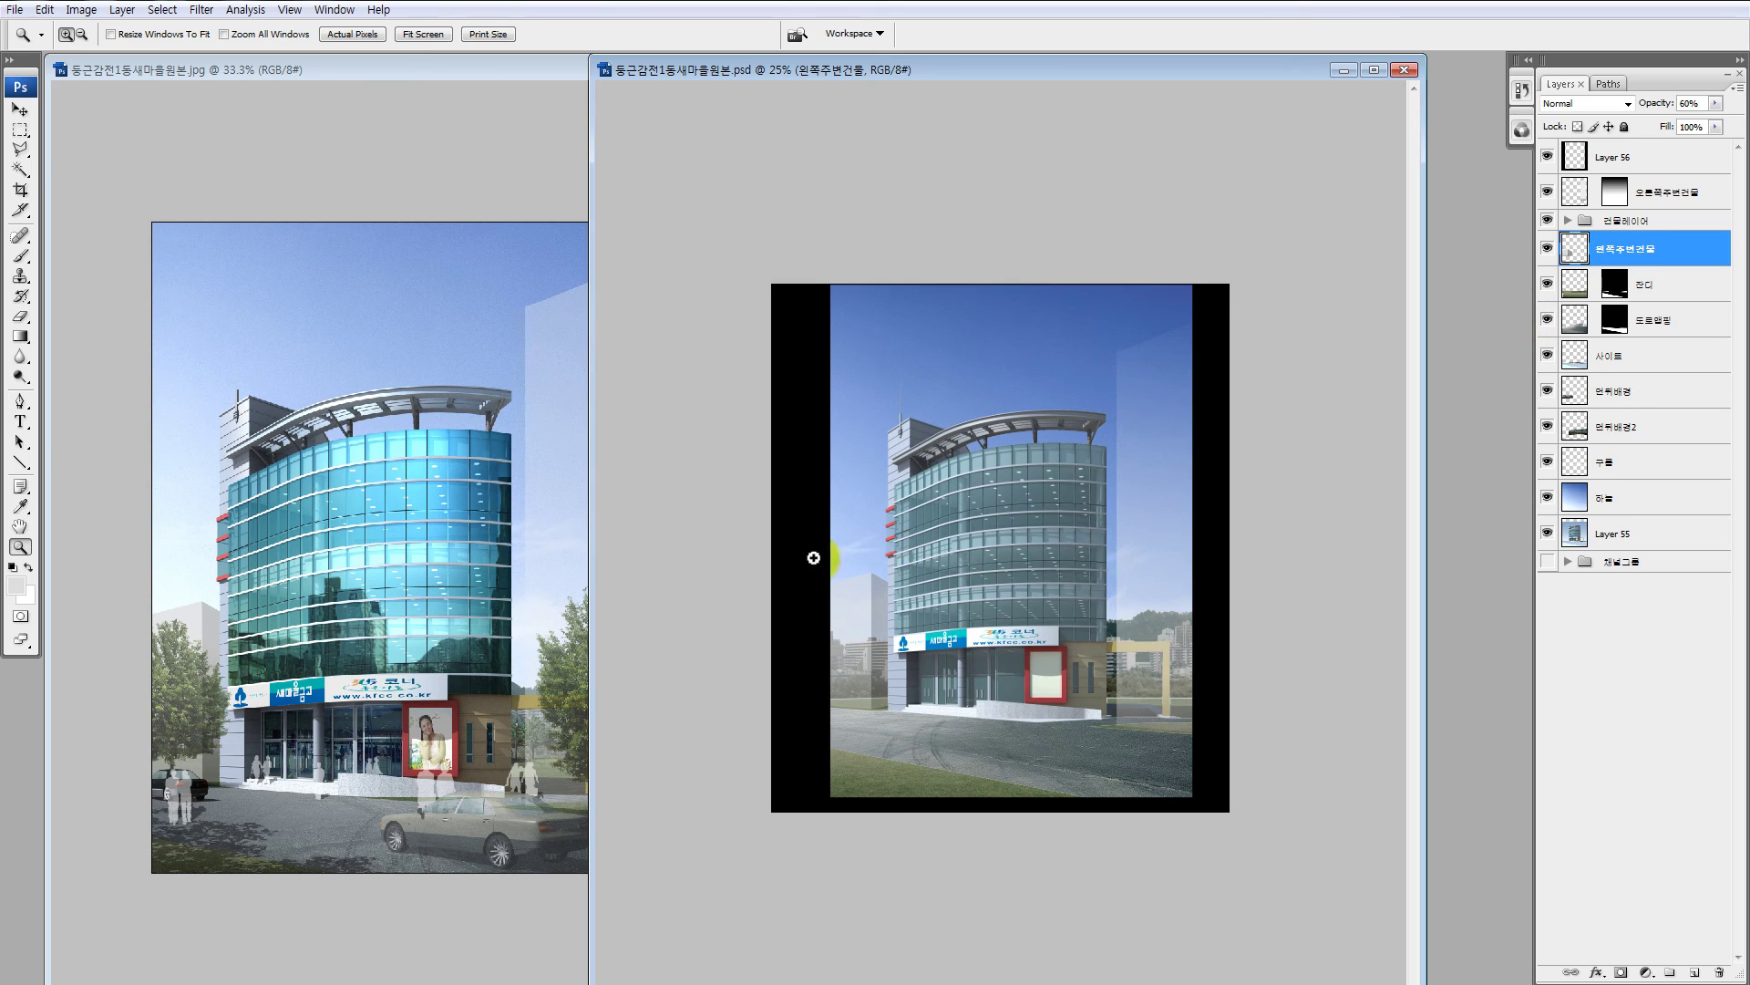
{"action": "key", "text": "ctrl+minus"}
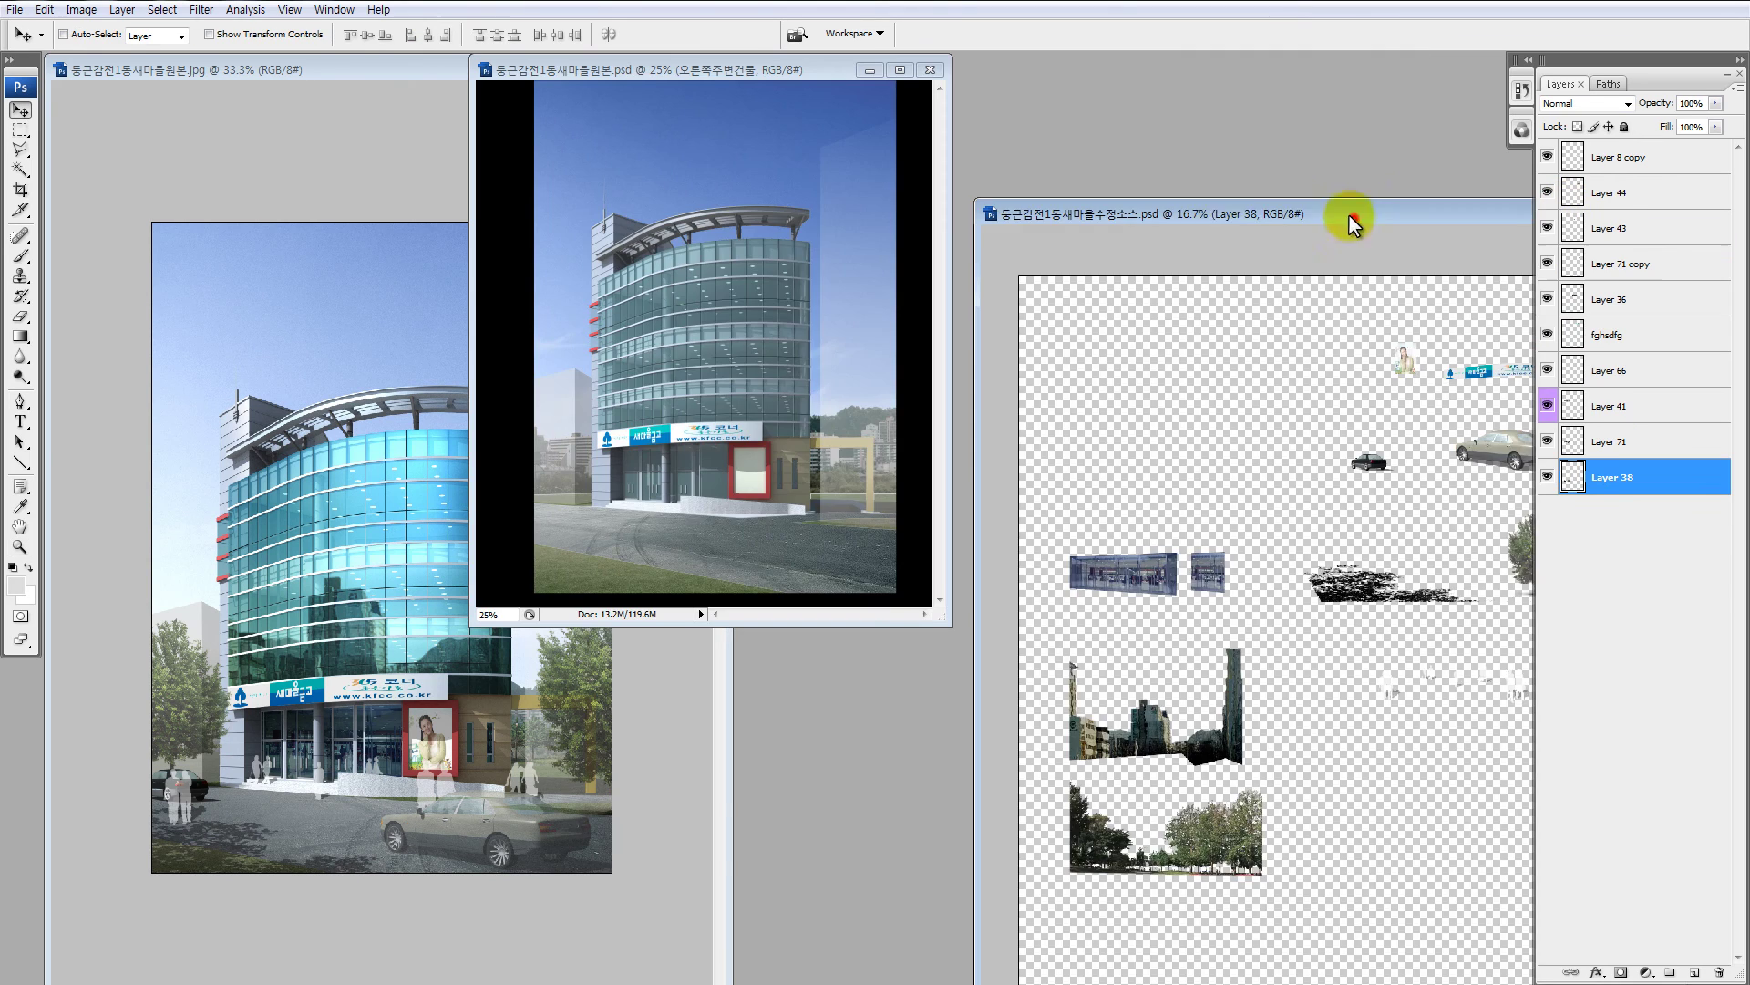
Step: In the source-elements document, stack the storefront strips, city skyline and tree row in a column and shift the black ground shadow slightly down
{"action": "left_click_drag", "start_coordinate": [1348, 215], "coordinate": [847, 188]}
{"action": "left_click_drag", "start_coordinate": [818, 544], "coordinate": [789, 361]}
{"action": "left_click_drag", "start_coordinate": [840, 665], "coordinate": [832, 434]}
{"action": "left_click_drag", "start_coordinate": [856, 792], "coordinate": [850, 571]}
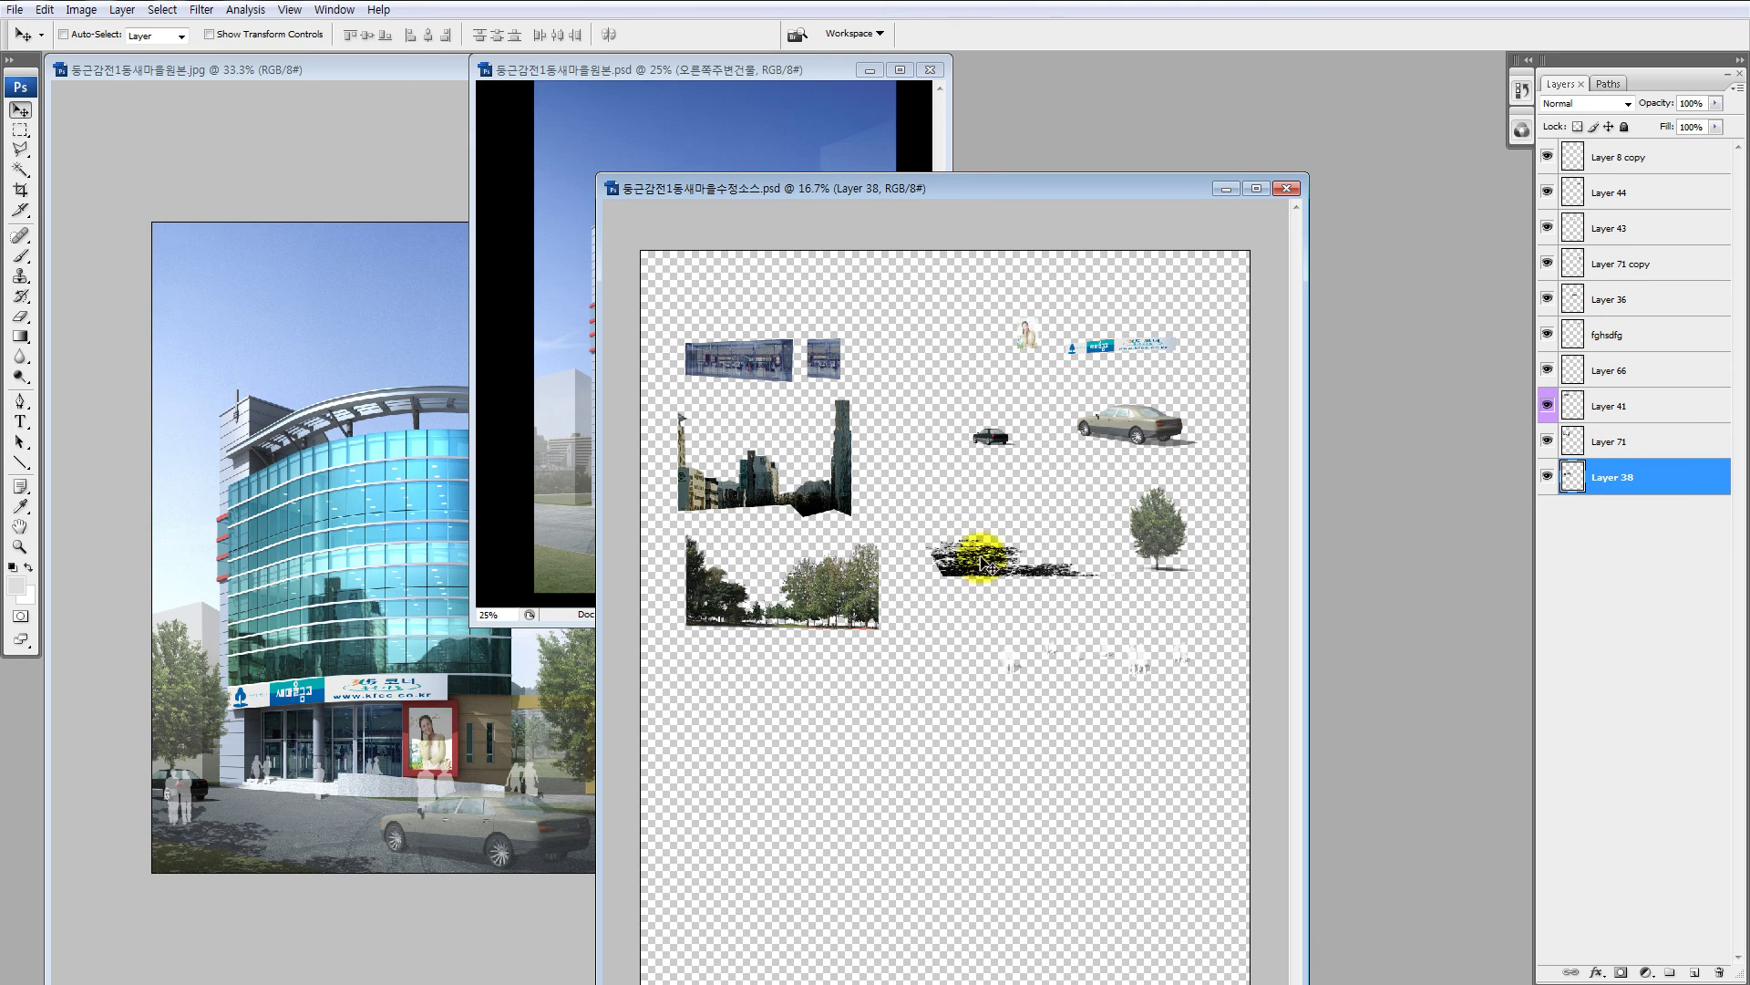
{"action": "left_click_drag", "start_coordinate": [976, 554], "coordinate": [965, 578]}
{"action": "left_click_drag", "start_coordinate": [852, 608], "coordinate": [853, 631]}
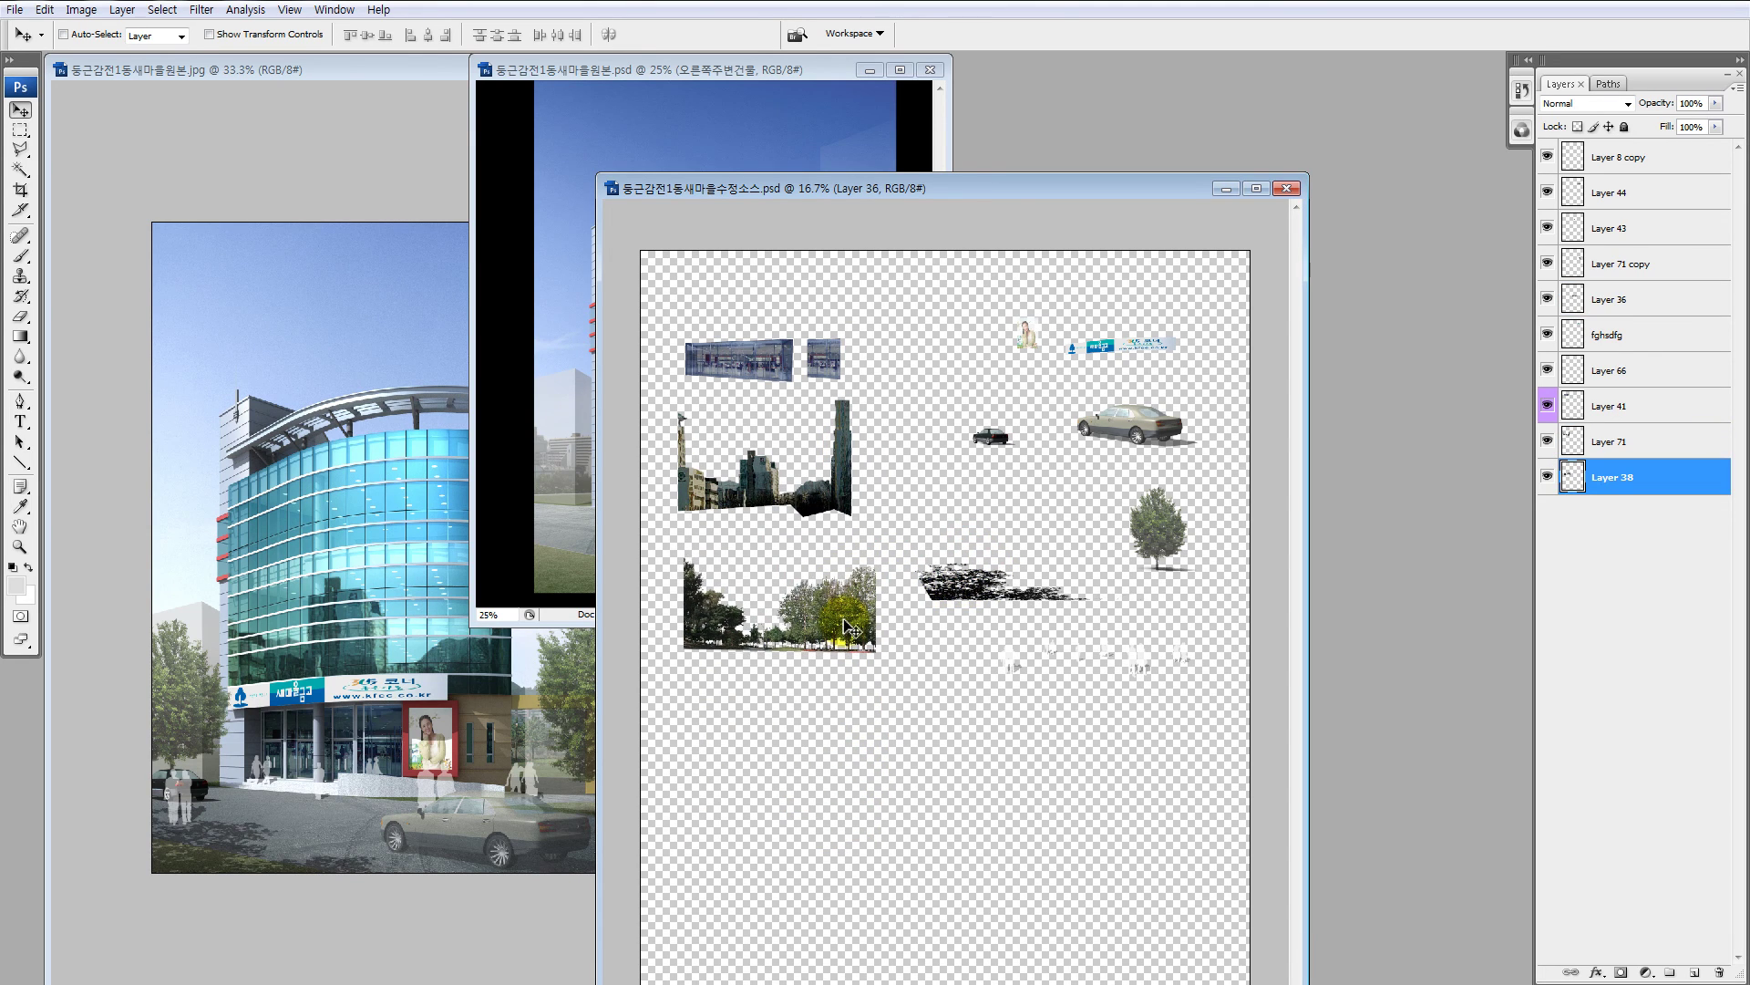
Step: Place the black ground shadow below the tree row and the single tree below the shadow
{"action": "left_click_drag", "start_coordinate": [958, 195], "coordinate": [1129, 174]}
{"action": "left_click_drag", "start_coordinate": [1054, 567], "coordinate": [858, 690]}
{"action": "left_click_drag", "start_coordinate": [1227, 523], "coordinate": [835, 806]}
Step: Arrange the black car, woman's picture, signboard, people and beige car in a group beside the column of background elements
{"action": "left_click_drag", "start_coordinate": [1065, 437], "coordinate": [984, 376]}
{"action": "left_click_drag", "start_coordinate": [1101, 338], "coordinate": [1012, 458]}
{"action": "left_click_drag", "start_coordinate": [1180, 353], "coordinate": [1028, 540]}
{"action": "left_click_drag", "start_coordinate": [1086, 659], "coordinate": [1042, 664]}
{"action": "left_click_drag", "start_coordinate": [1203, 445], "coordinate": [1135, 465]}
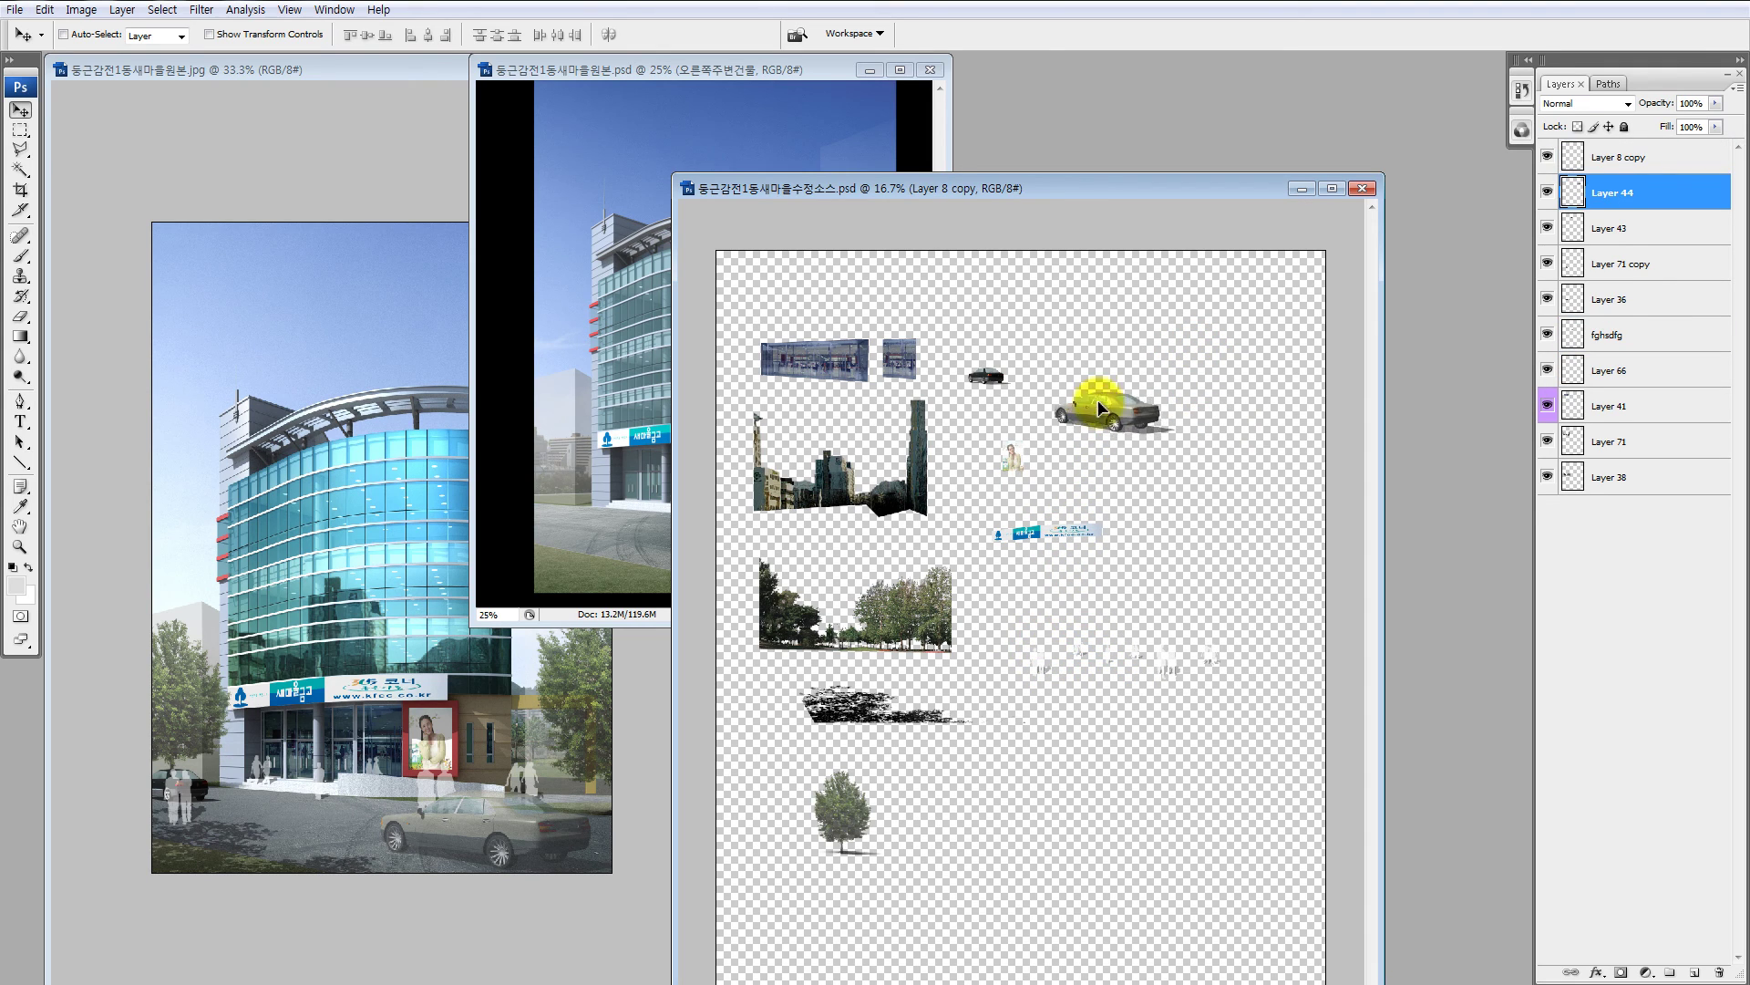
{"action": "left_click_drag", "start_coordinate": [1100, 408], "coordinate": [1082, 392]}
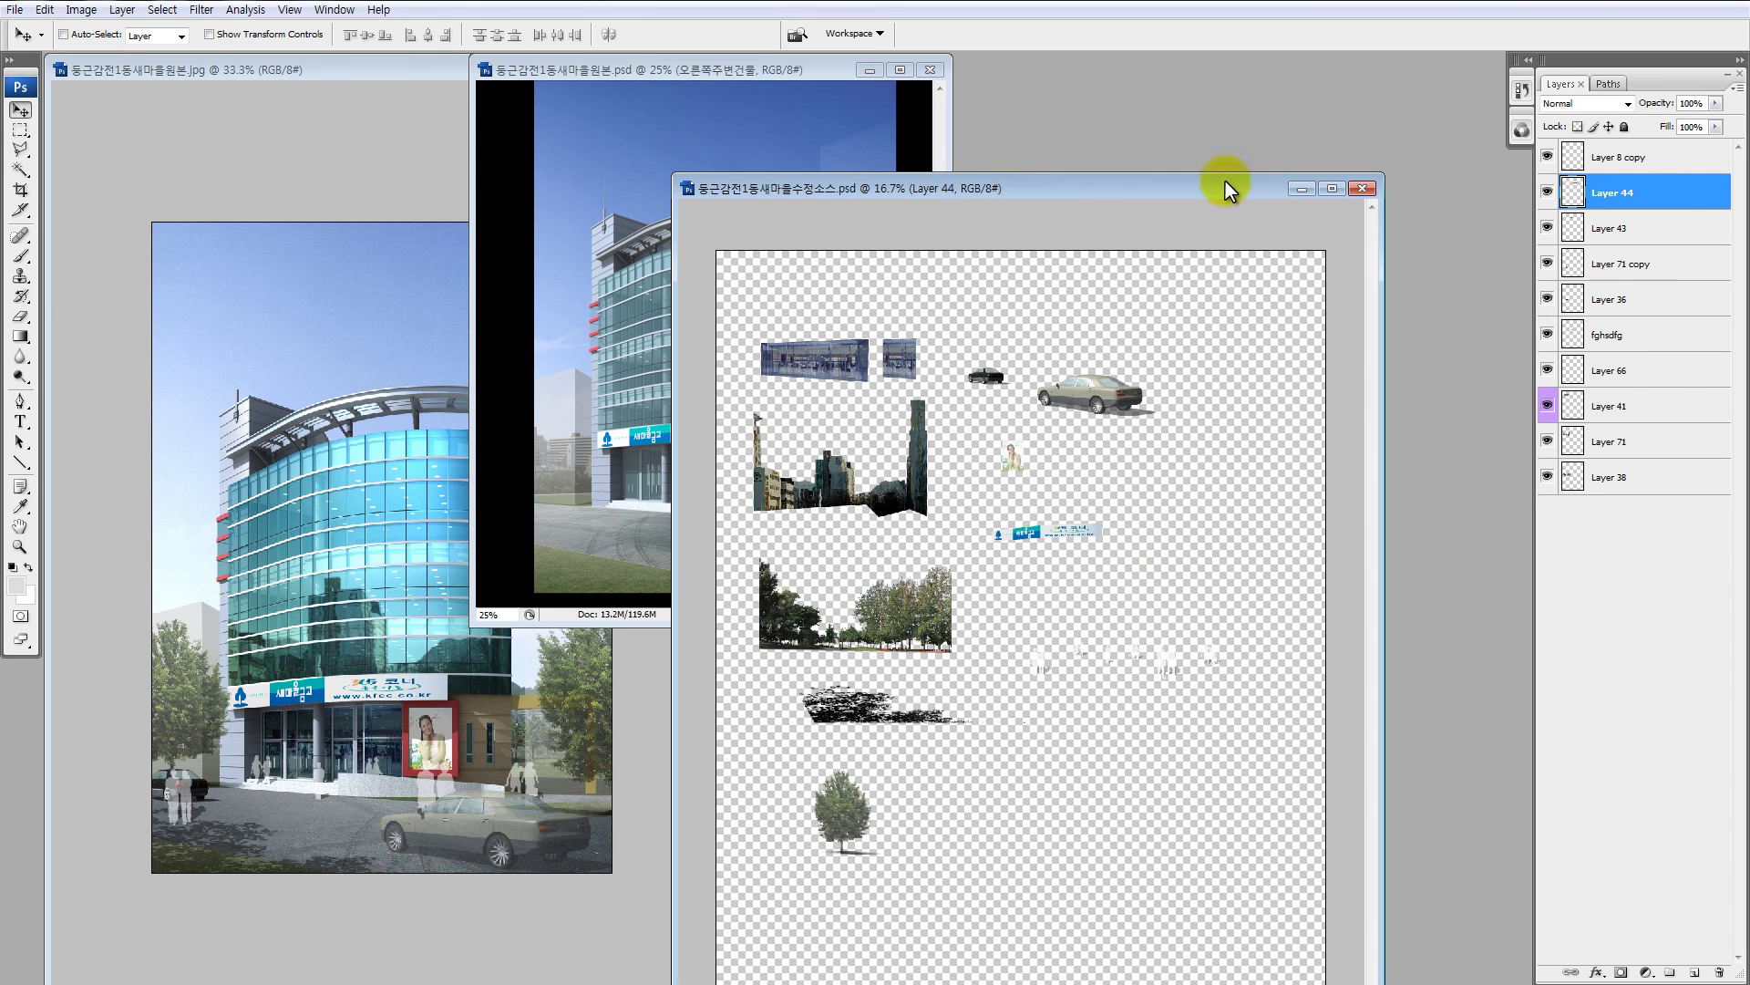
Step: Arrange the source, working and reference document windows side by side and bring the reference JPG to the front
{"action": "left_click_drag", "start_coordinate": [1225, 182], "coordinate": [1233, 168]}
{"action": "left_click_drag", "start_coordinate": [1028, 137], "coordinate": [1047, 200]}
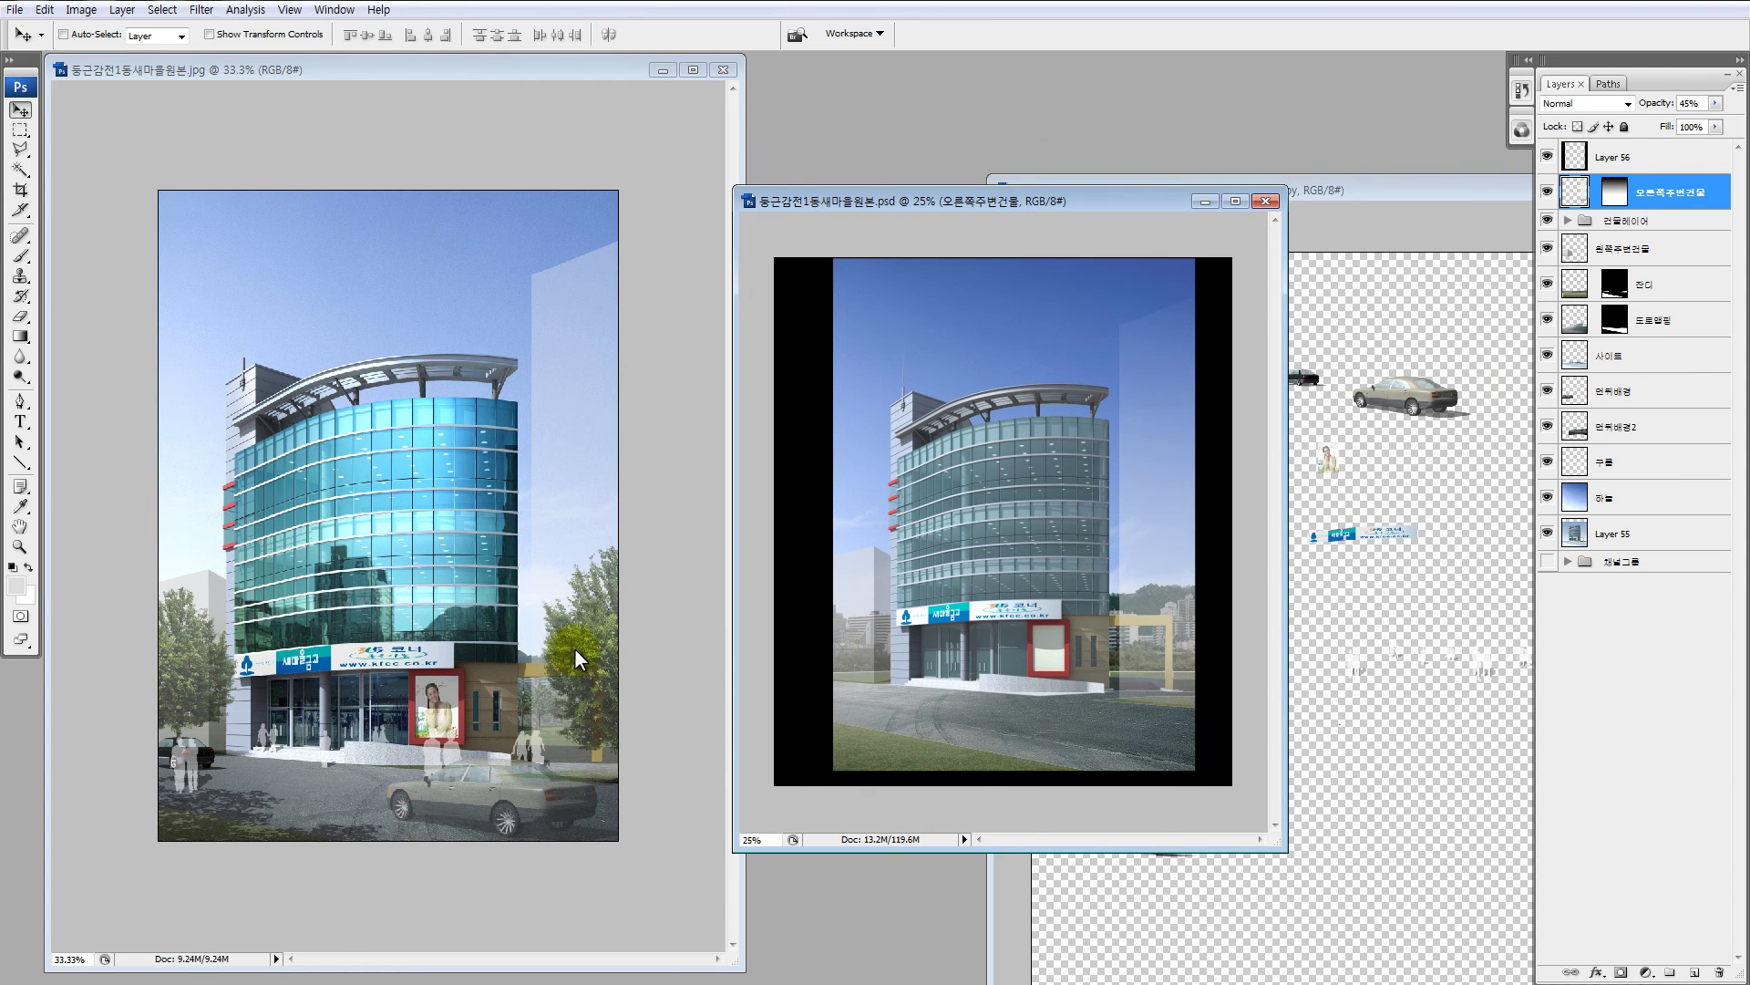
{"action": "left_click", "coordinate": [577, 660]}
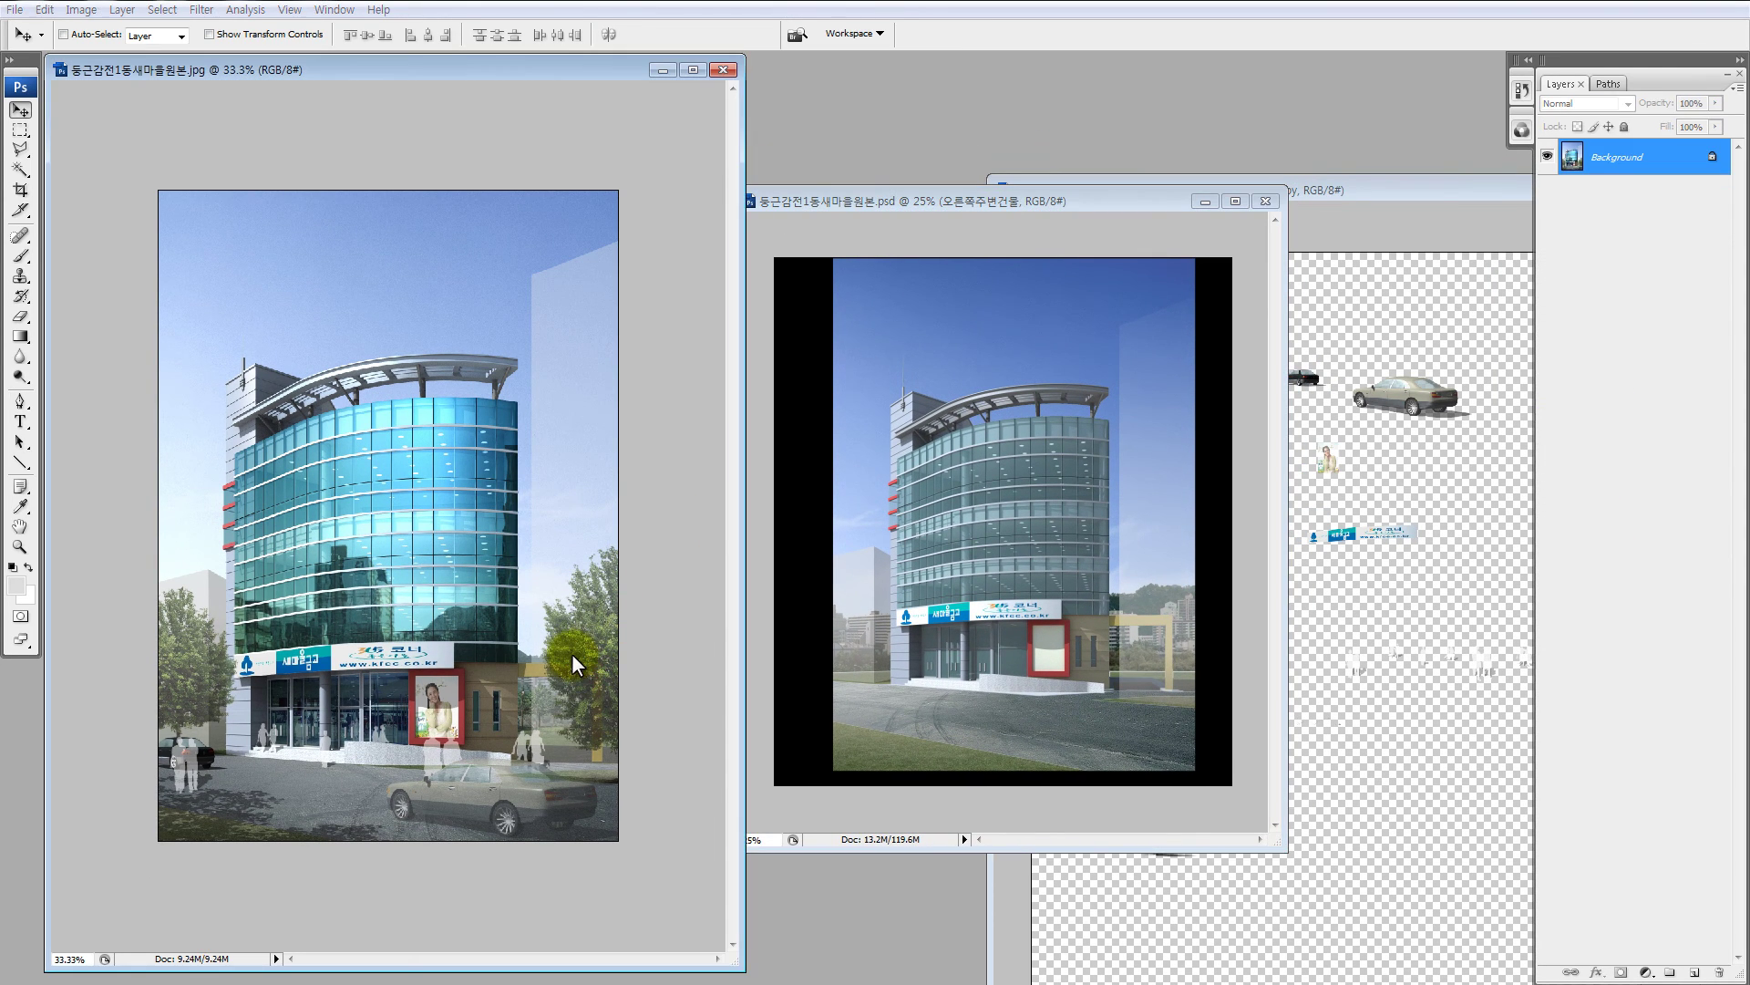
{"action": "left_click_drag", "start_coordinate": [571, 653], "coordinate": [430, 666]}
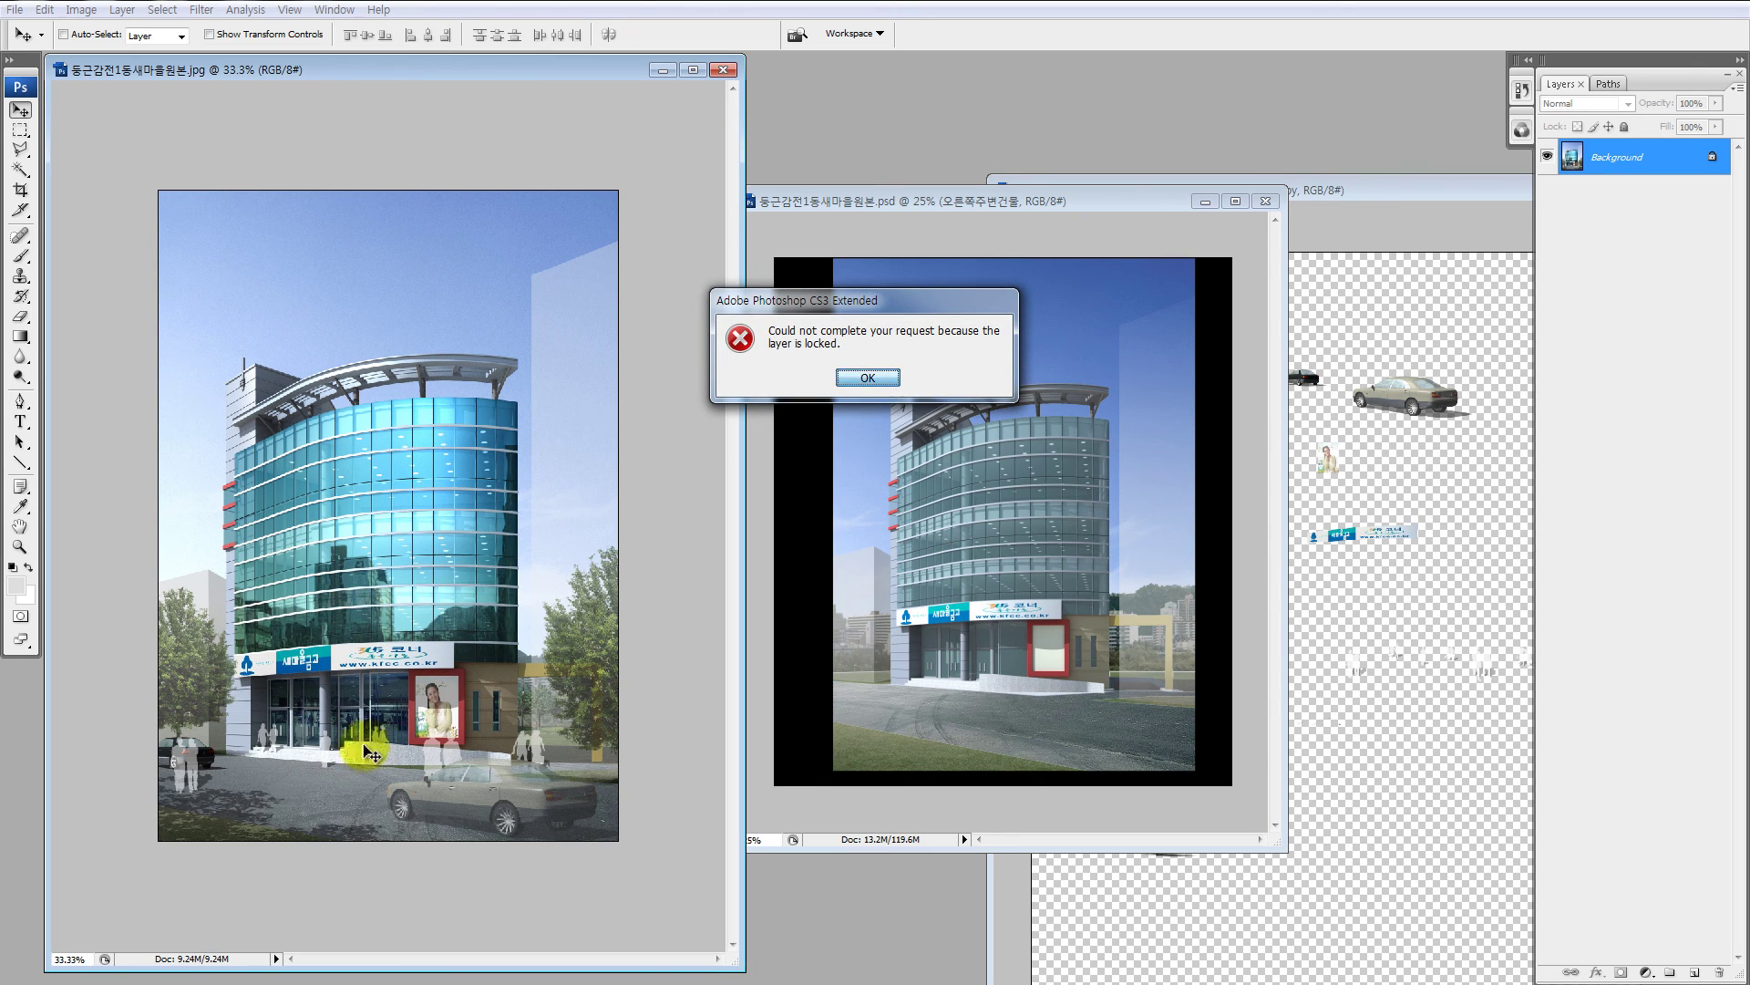
{"action": "key", "text": "Return"}
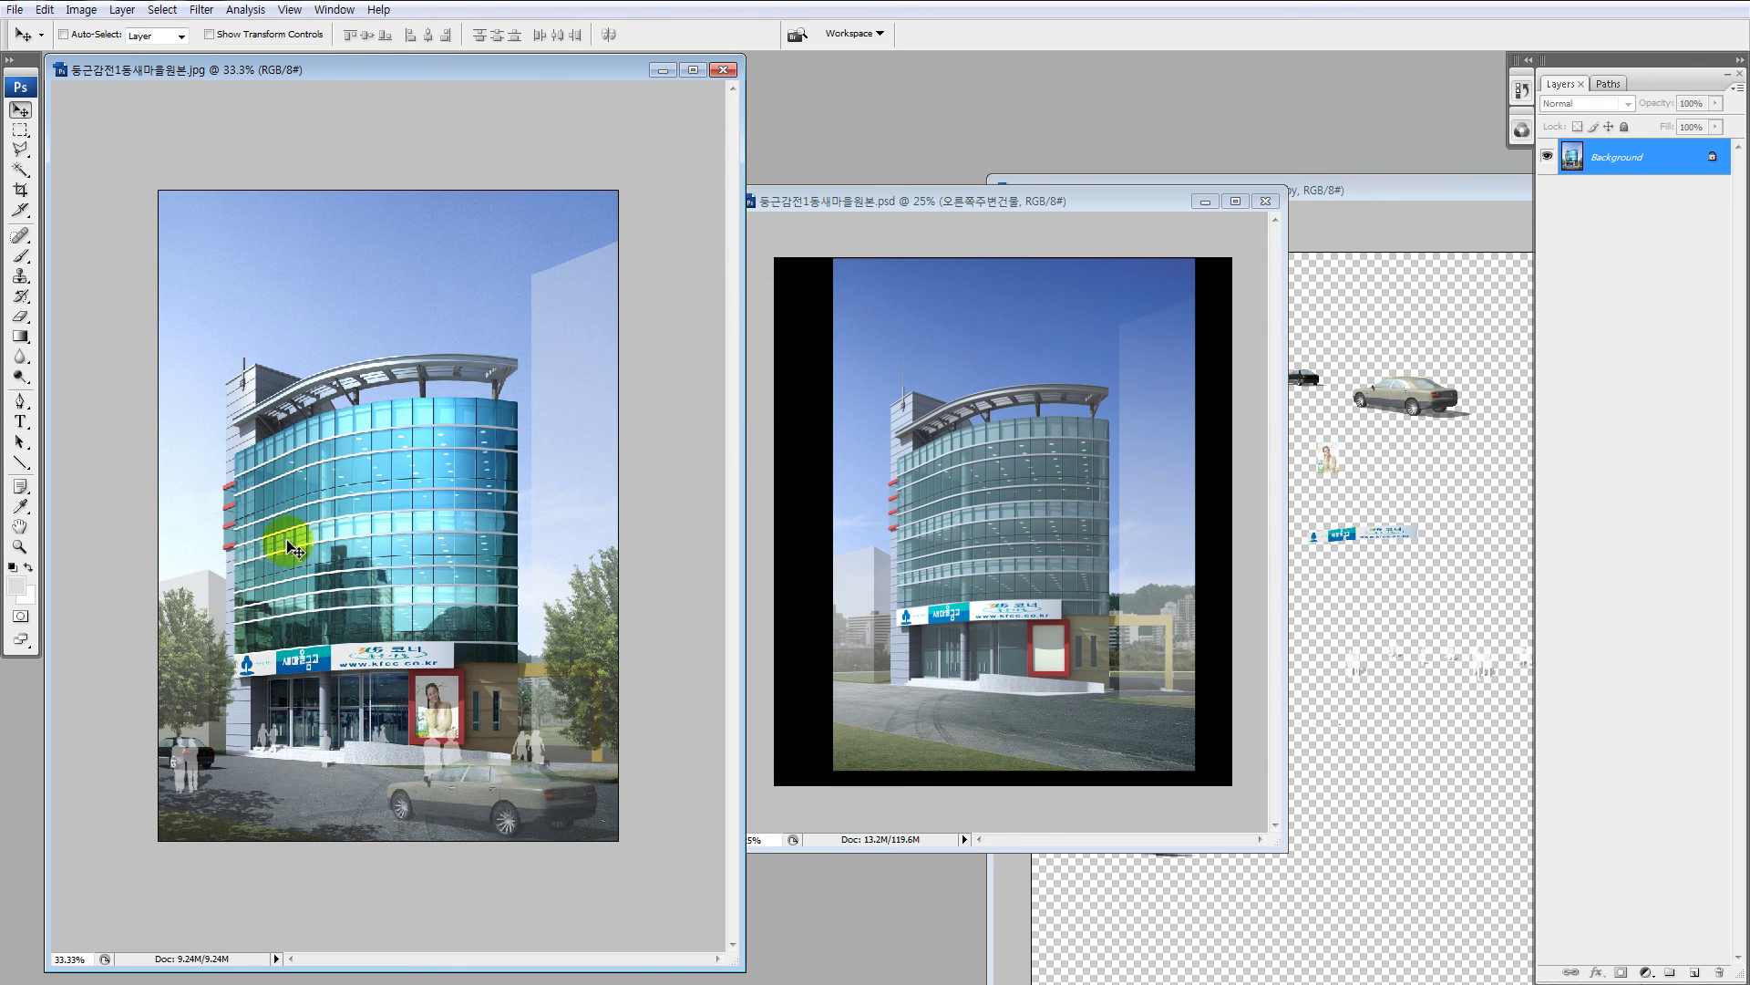
Step: Copy the single tree from the source-elements document into the working PSD, to the right of the main building
{"action": "left_click", "coordinate": [976, 586]}
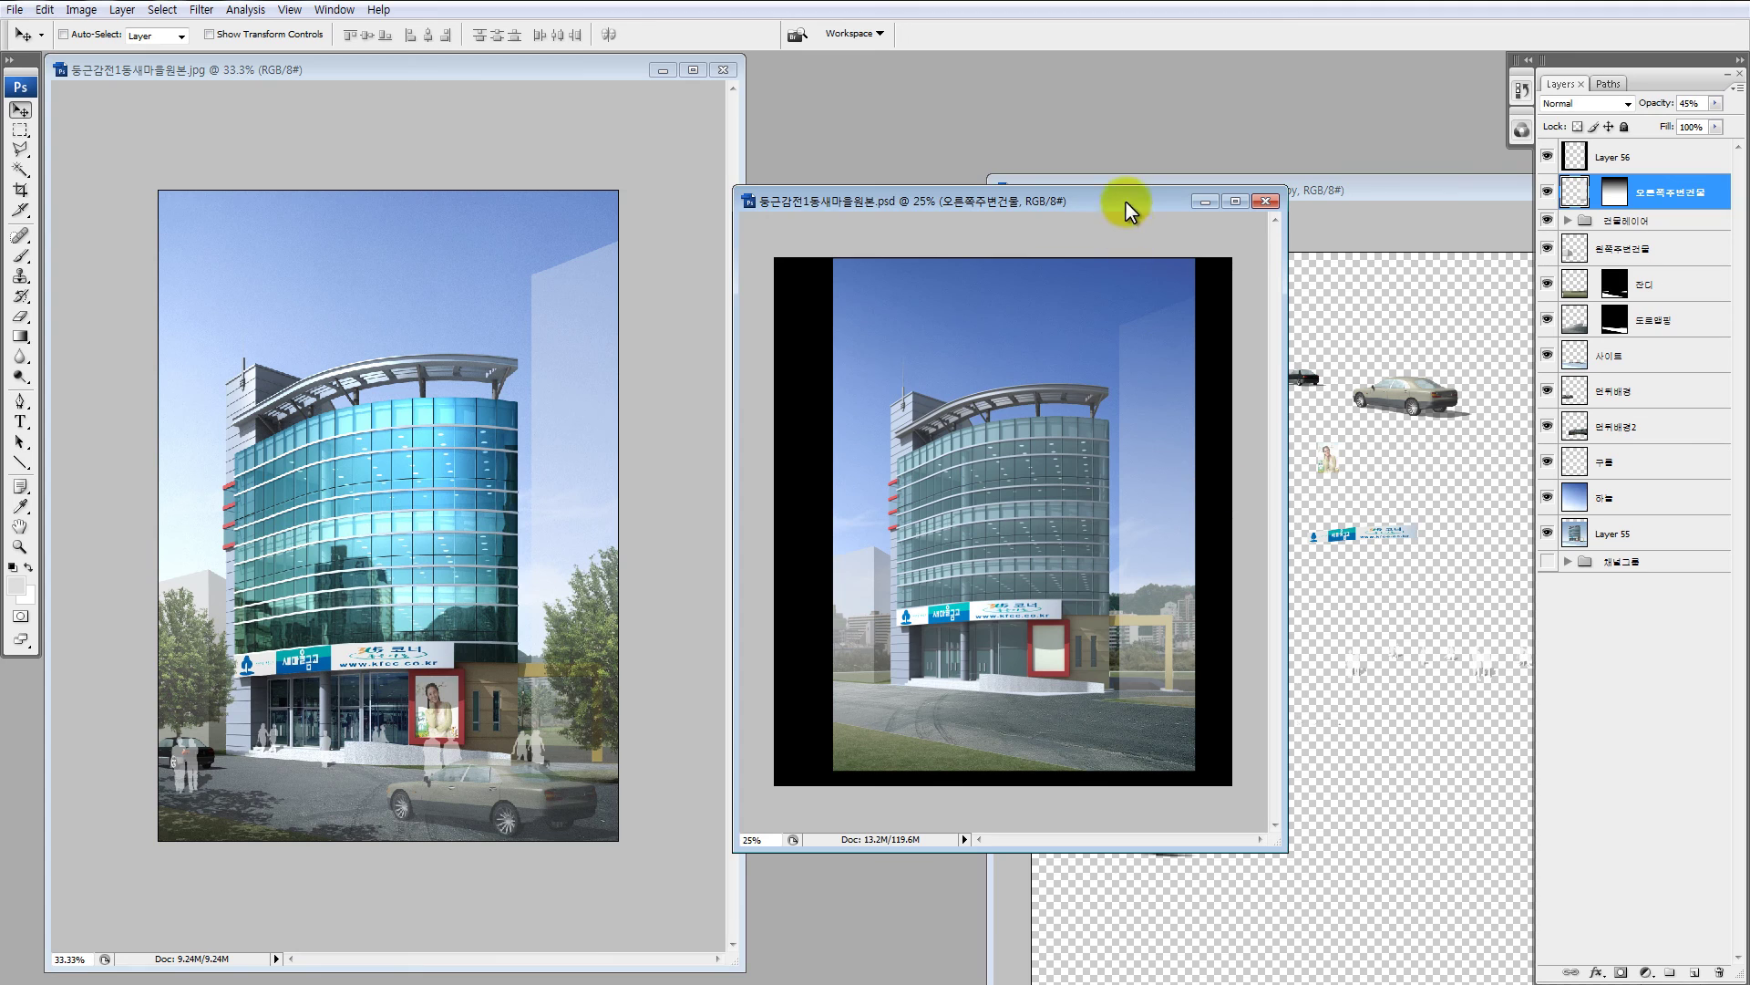
{"action": "left_click", "coordinate": [1336, 416]}
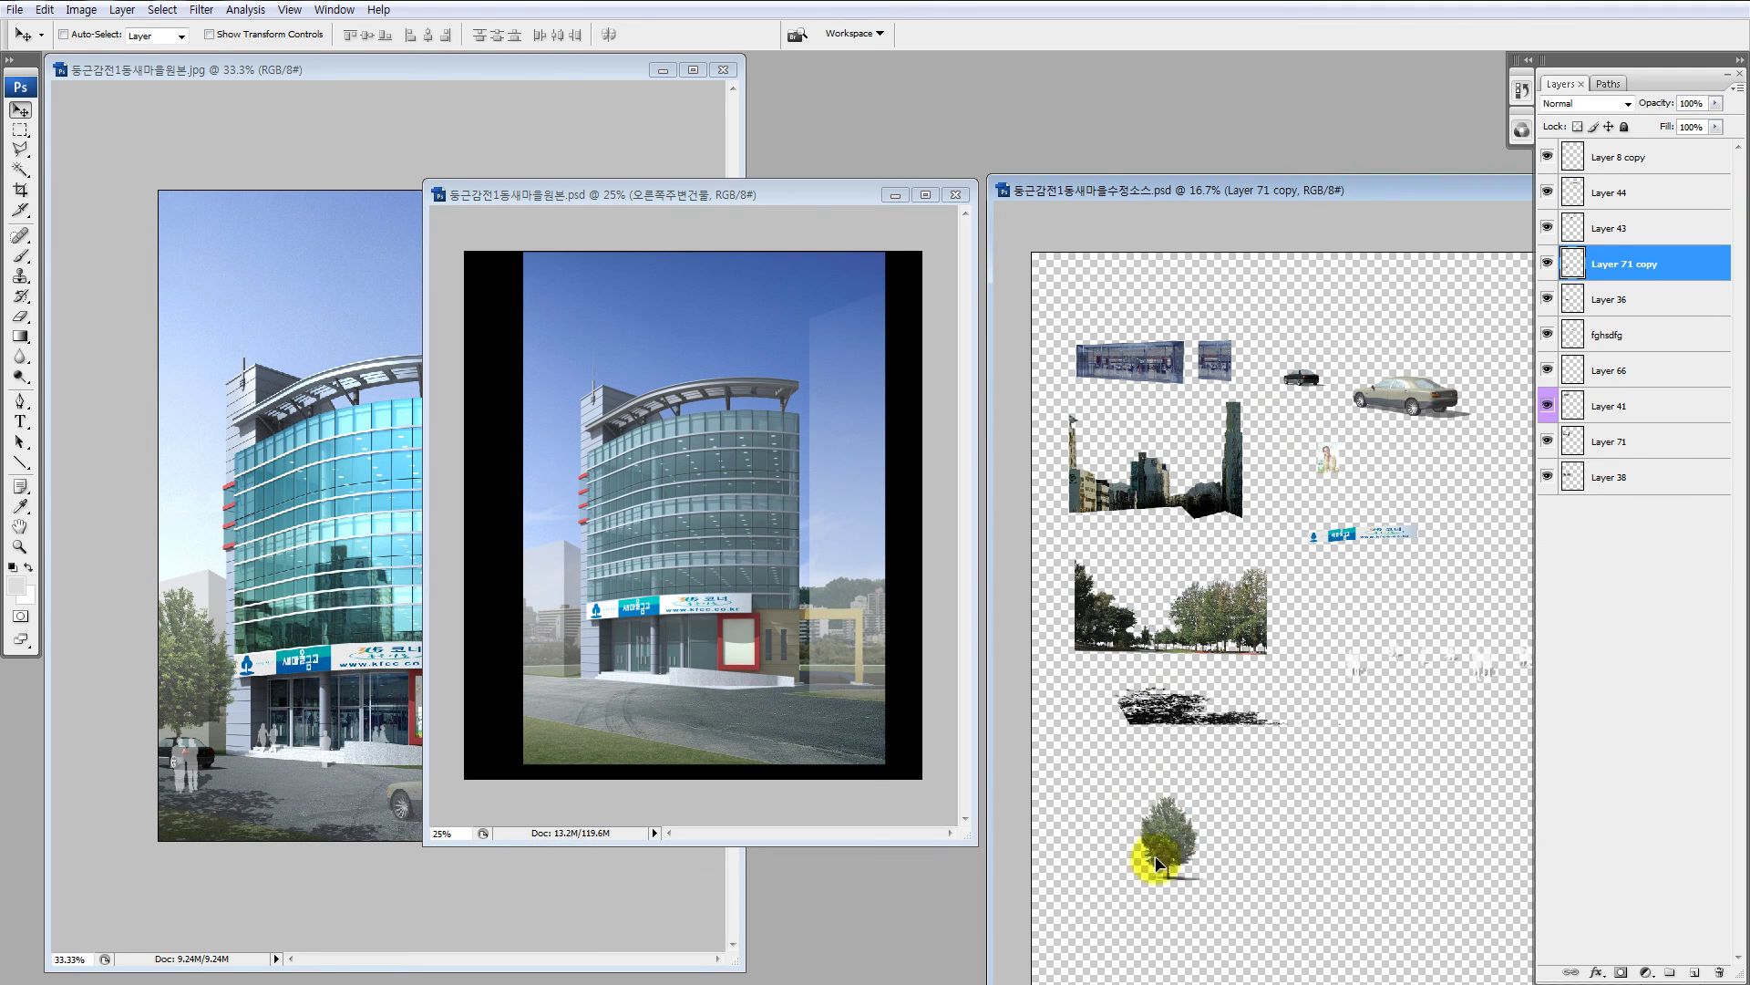
{"action": "left_click_drag", "start_coordinate": [1156, 862], "coordinate": [856, 631]}
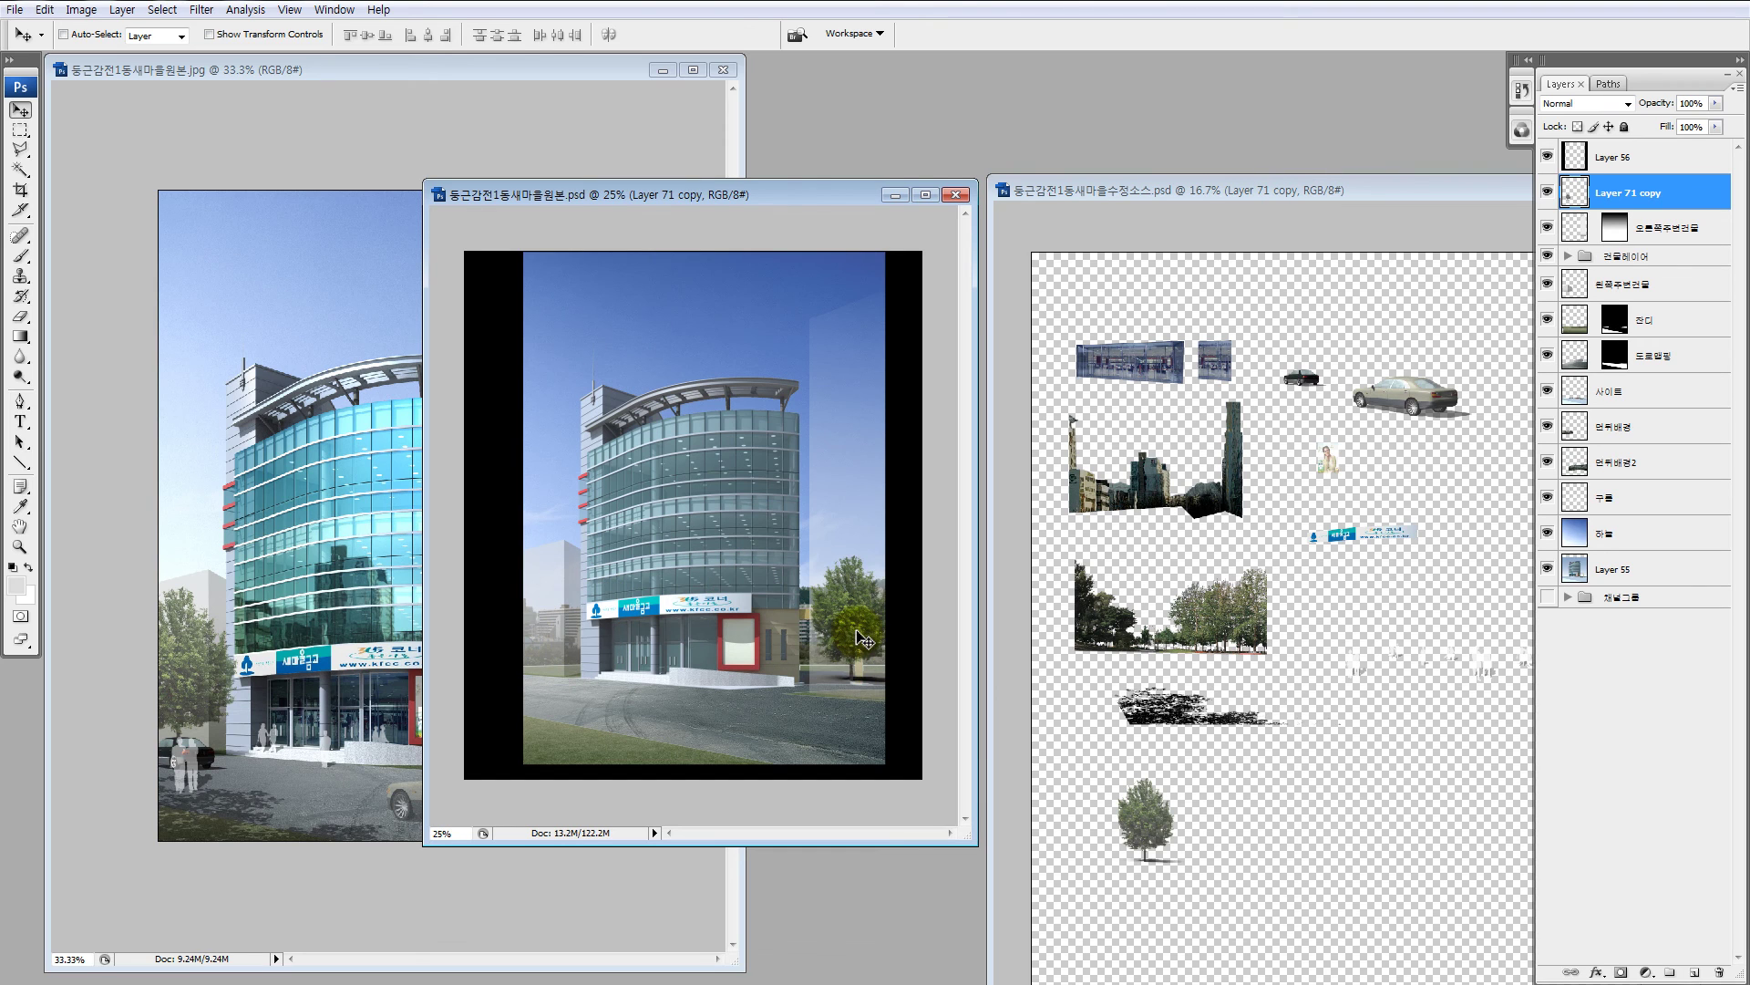
Step: Try enlarging the tree at the rendering's right edge and inspect its foliage up close and in the full view
{"action": "key", "text": "ctrl+t"}
{"action": "left_click_drag", "start_coordinate": [908, 557], "coordinate": [961, 499]}
{"action": "left_click_drag", "start_coordinate": [870, 580], "coordinate": [798, 612]}
{"action": "key", "text": "Return"}
{"action": "key", "text": "z"}
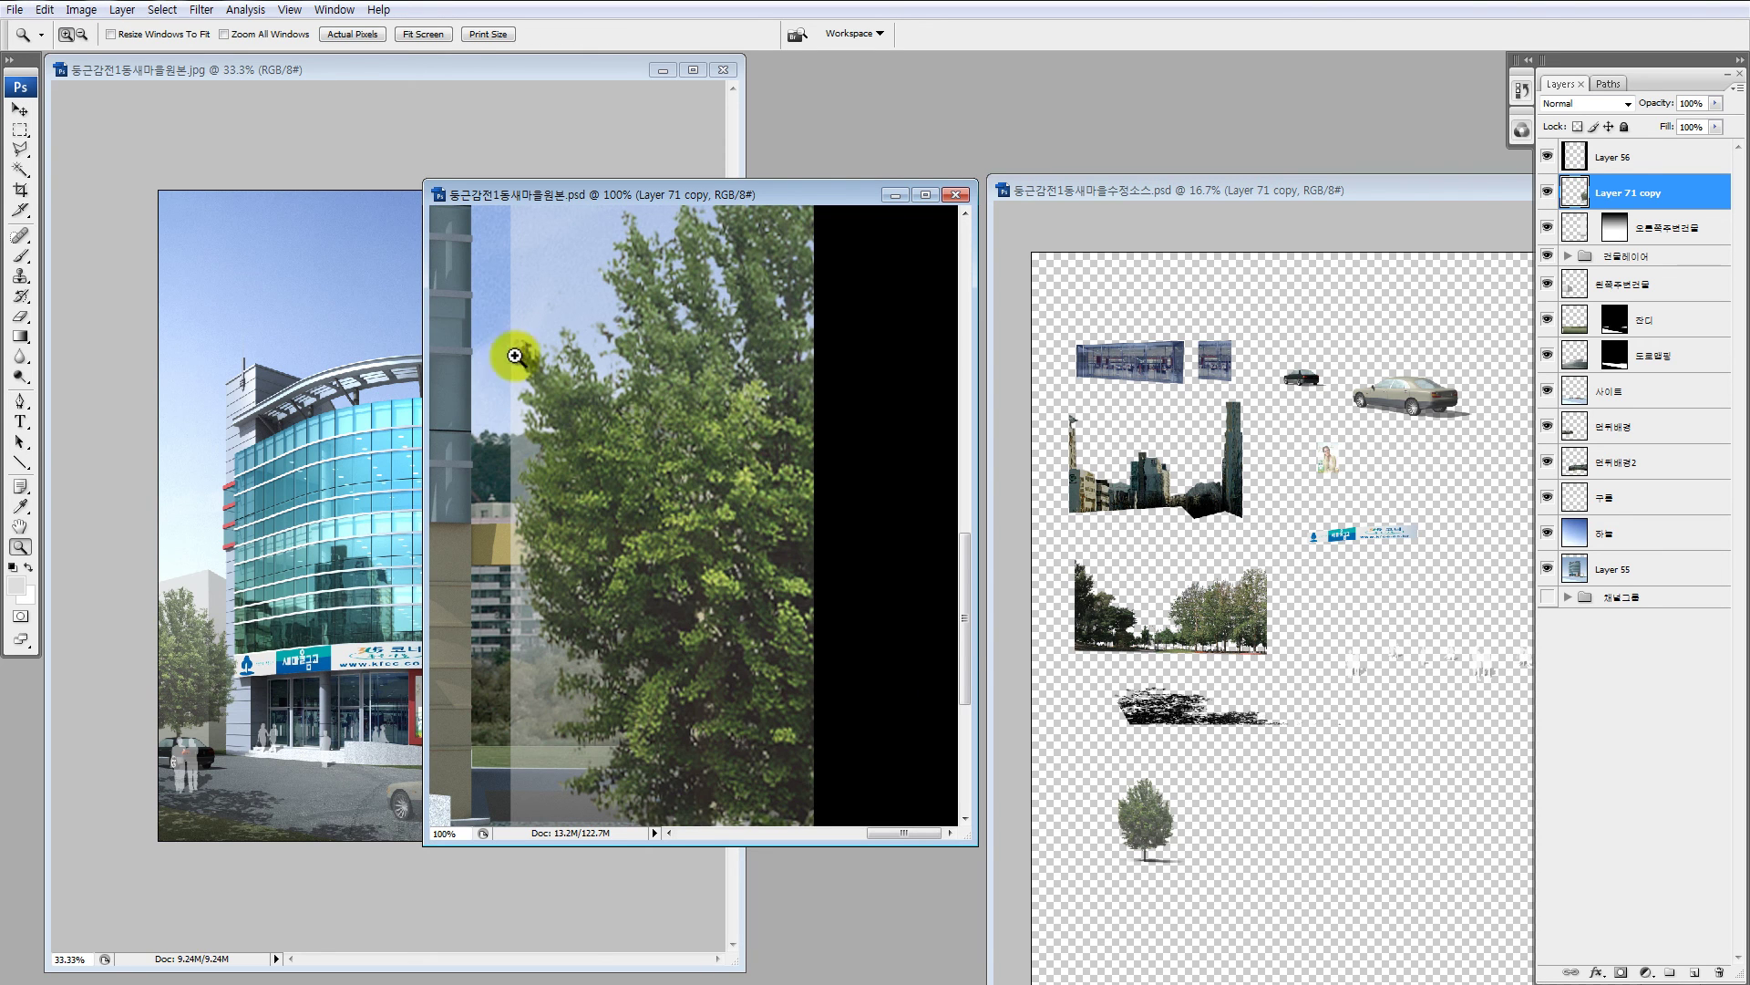
{"action": "left_click_drag", "start_coordinate": [515, 355], "coordinate": [735, 593]}
{"action": "key", "text": "ctrl+0"}
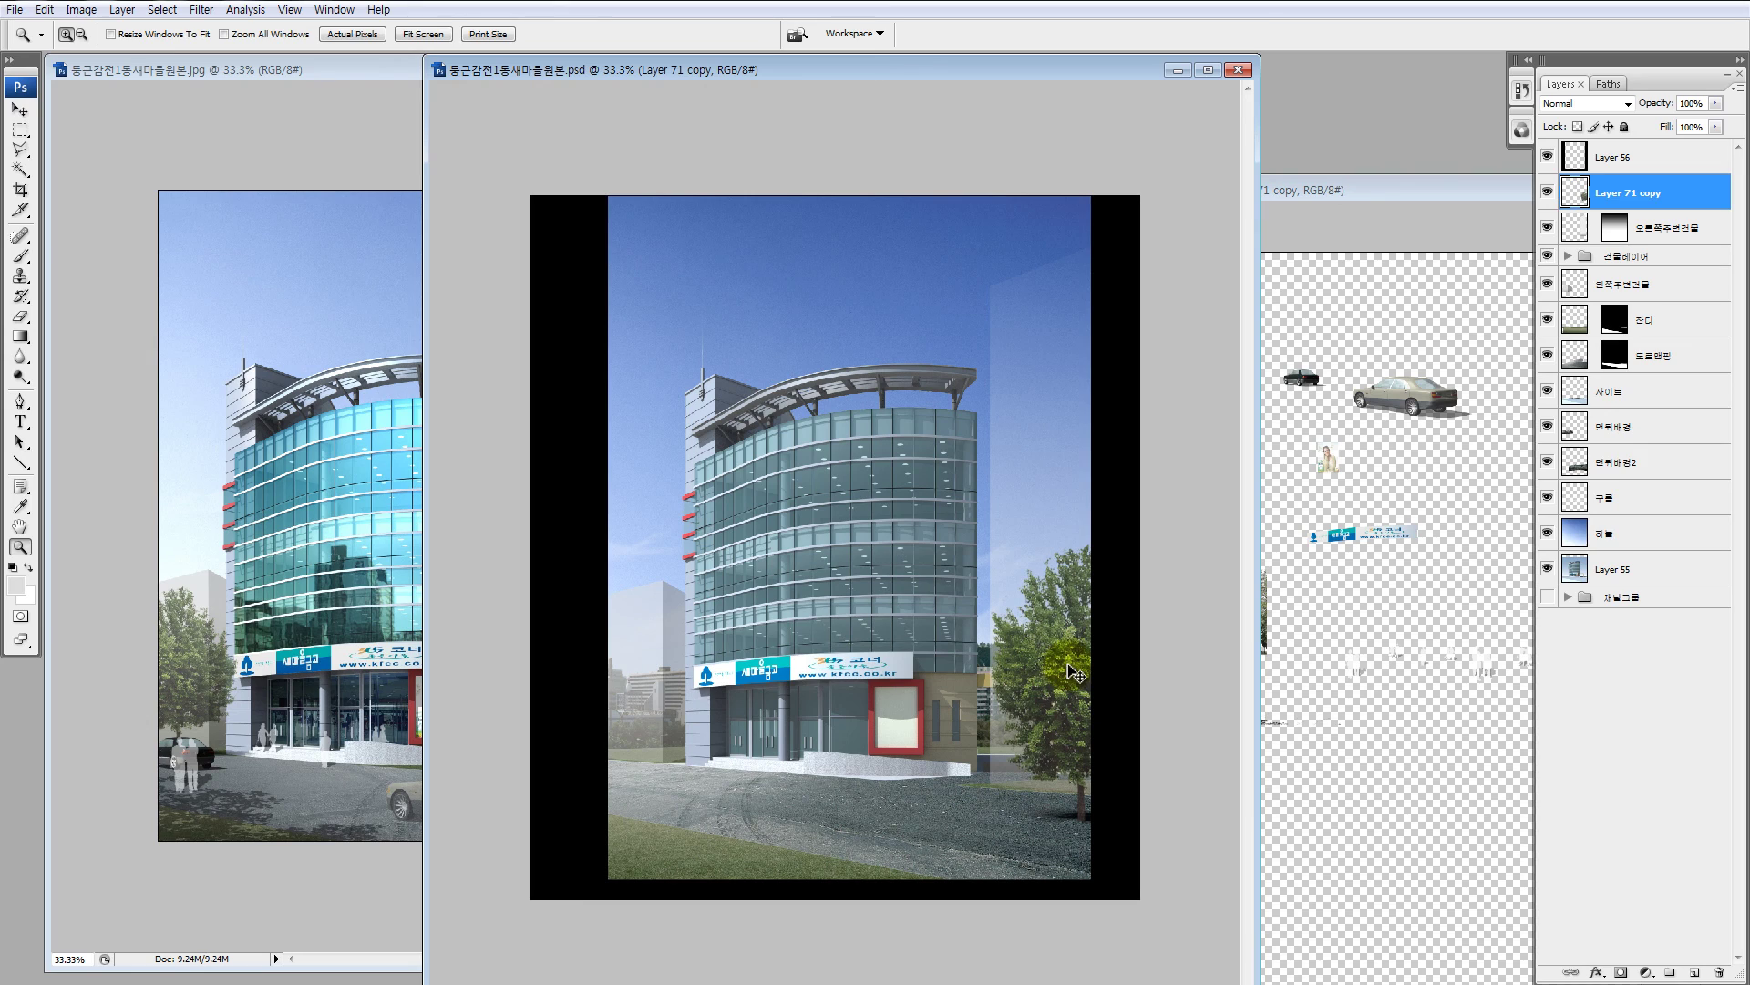
Step: Undo the tree's enlargement
{"action": "key", "text": "v"}
{"action": "key", "text": "ctrl+alt+z"}
{"action": "key", "text": "ctrl+alt+z"}
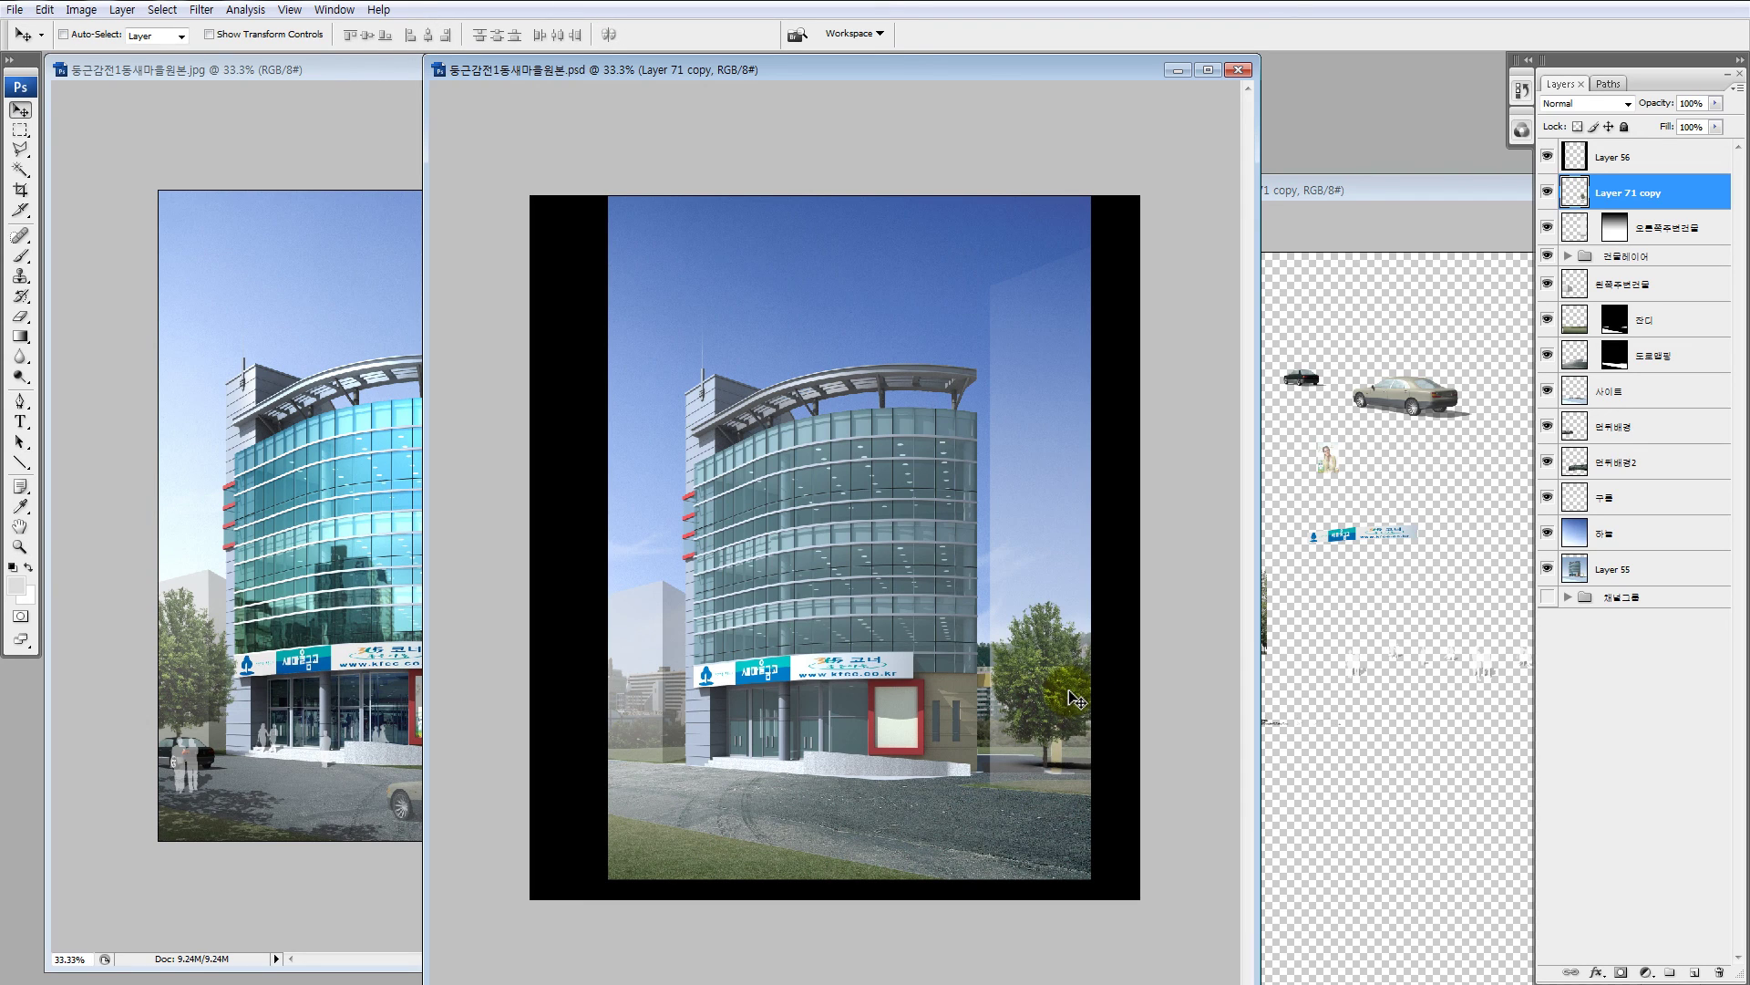
Step: Move the tree down to the rendering's right edge so the black border partly covers it
{"action": "left_click_drag", "start_coordinate": [1067, 692], "coordinate": [1091, 734]}
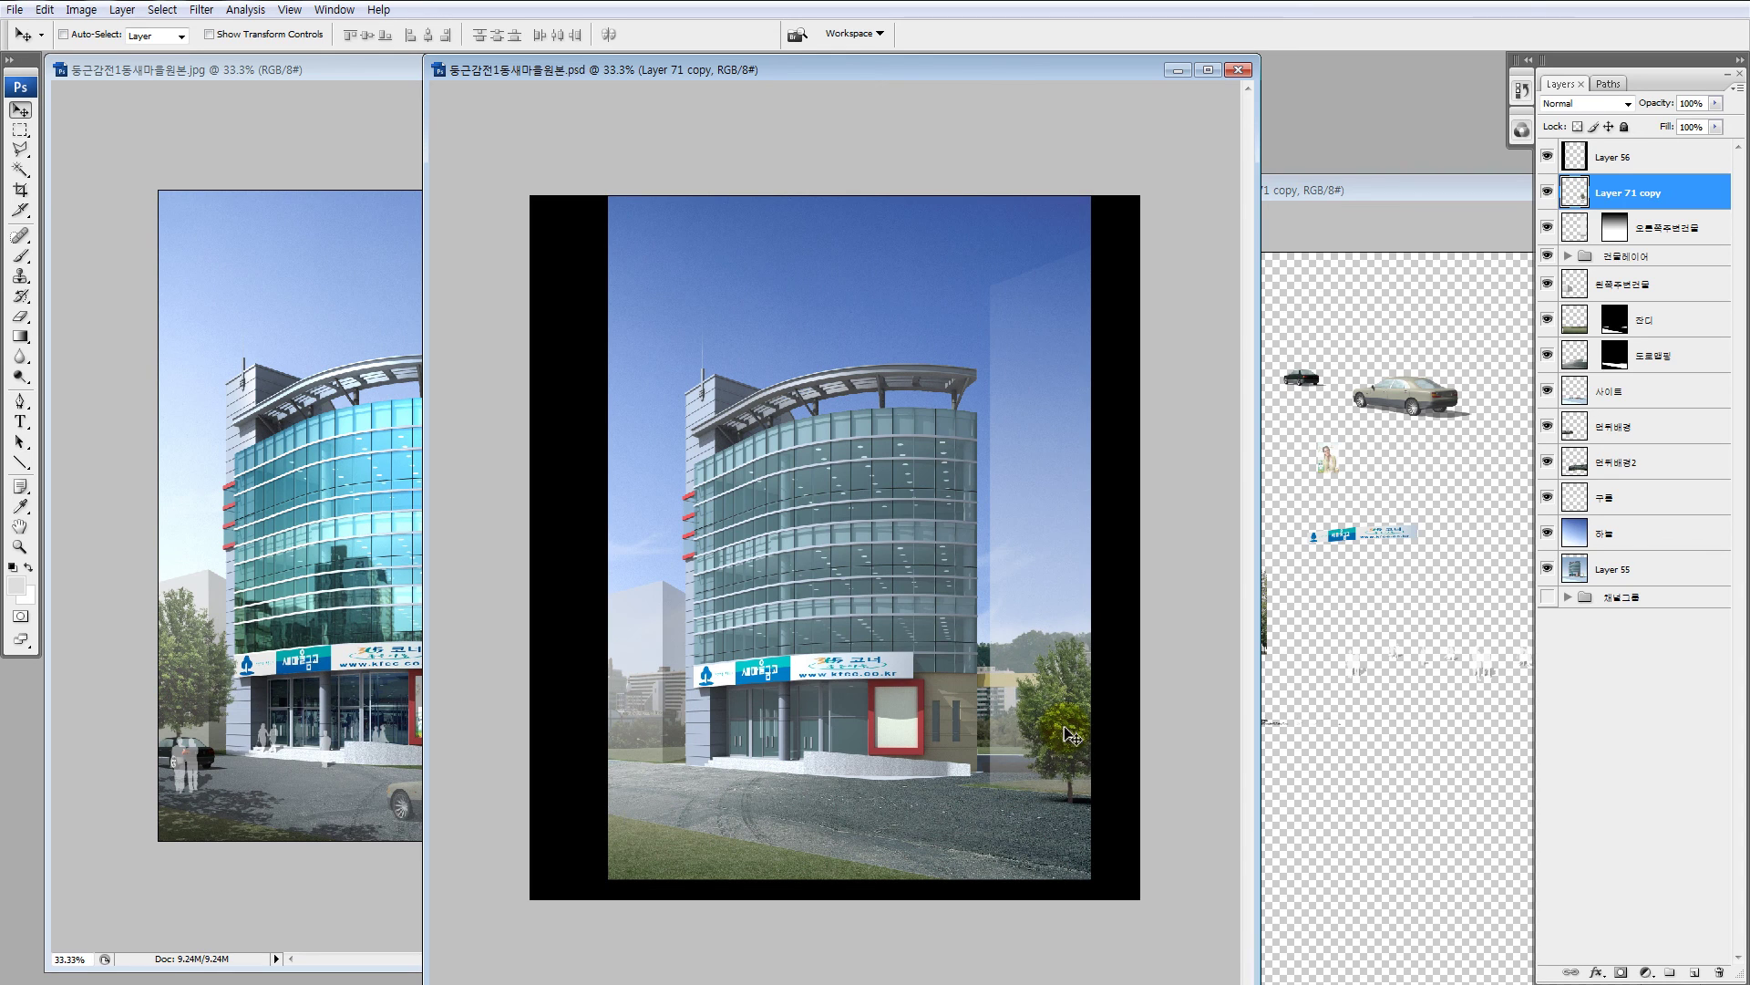
{"action": "left_click", "coordinate": [1344, 714]}
{"action": "left_click", "coordinate": [898, 700]}
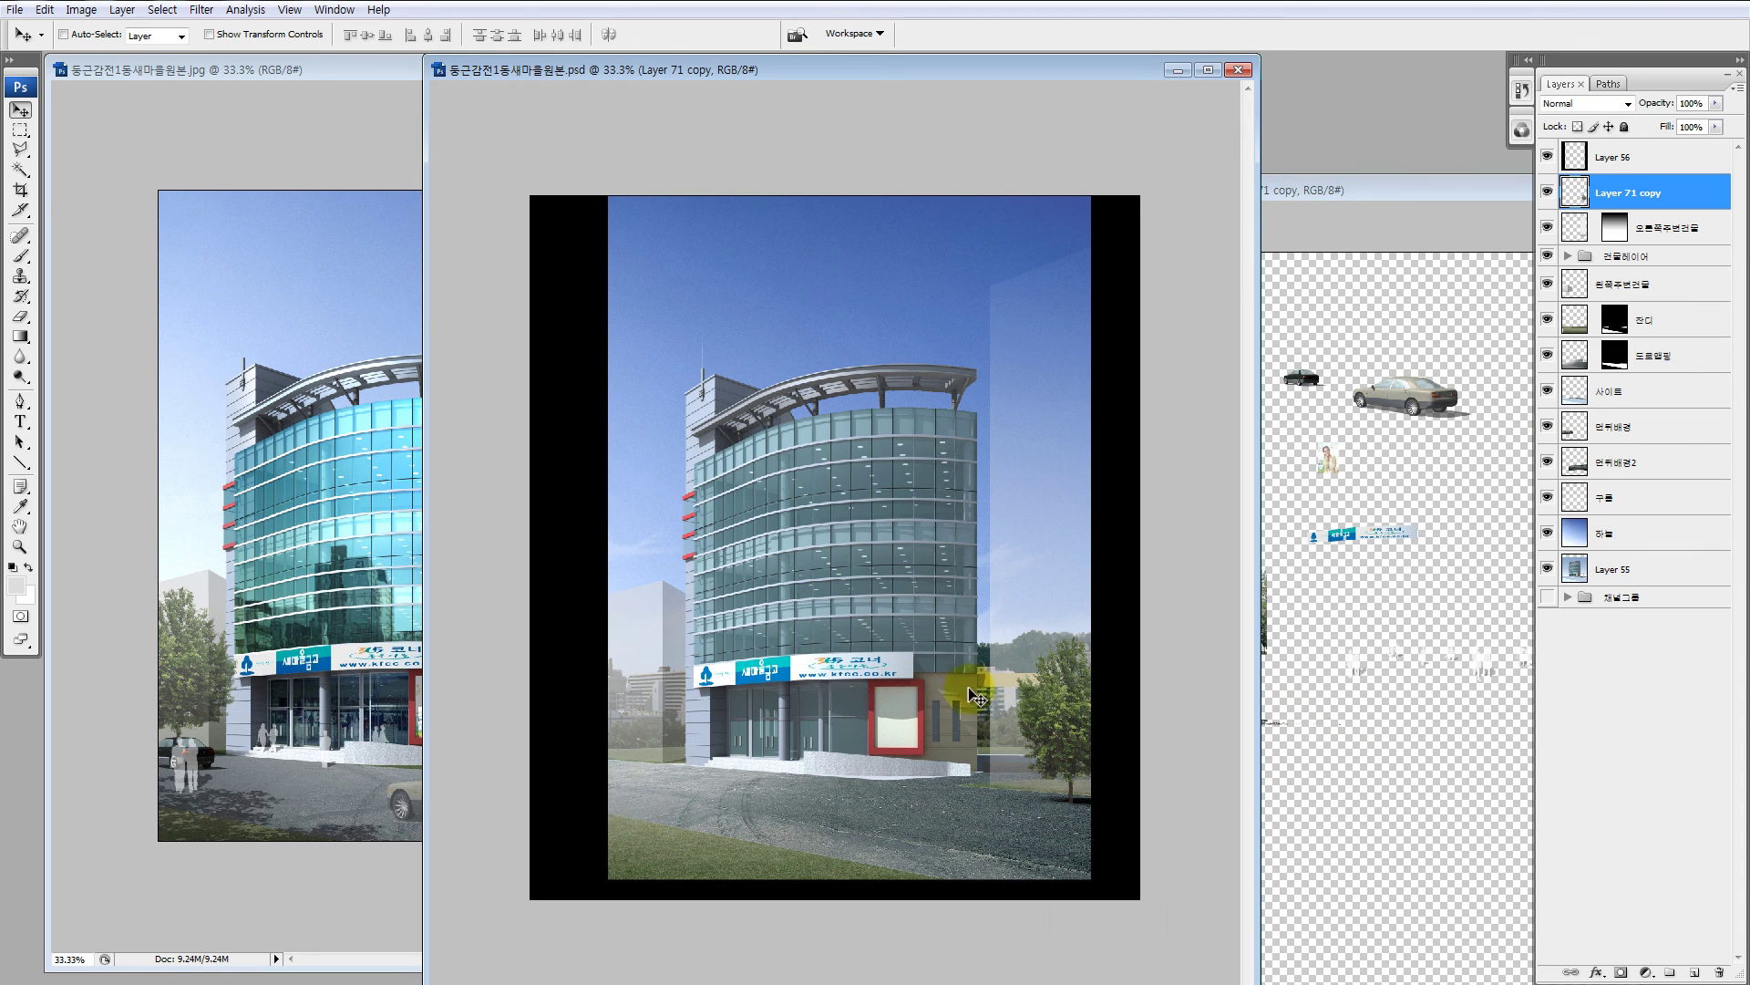
{"action": "key", "text": "ctrl+t"}
{"action": "left_click_drag", "start_coordinate": [1015, 635], "coordinate": [941, 544]}
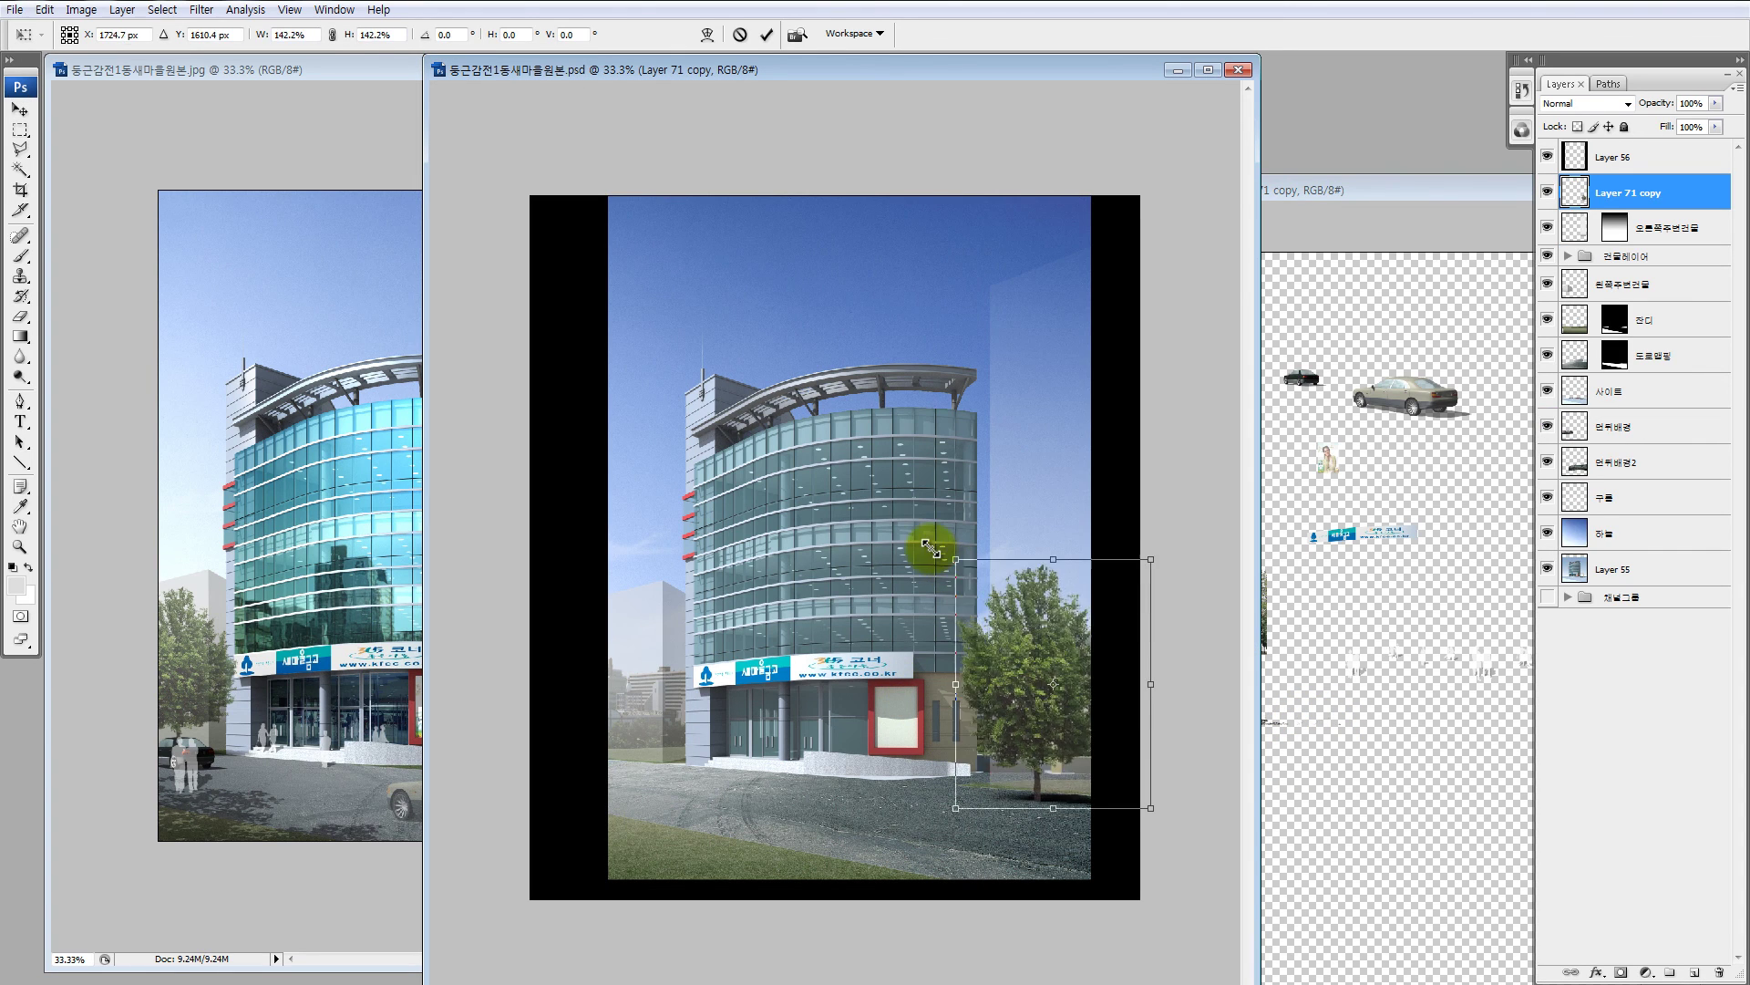
{"action": "left_click_drag", "start_coordinate": [1024, 714], "coordinate": [1061, 704]}
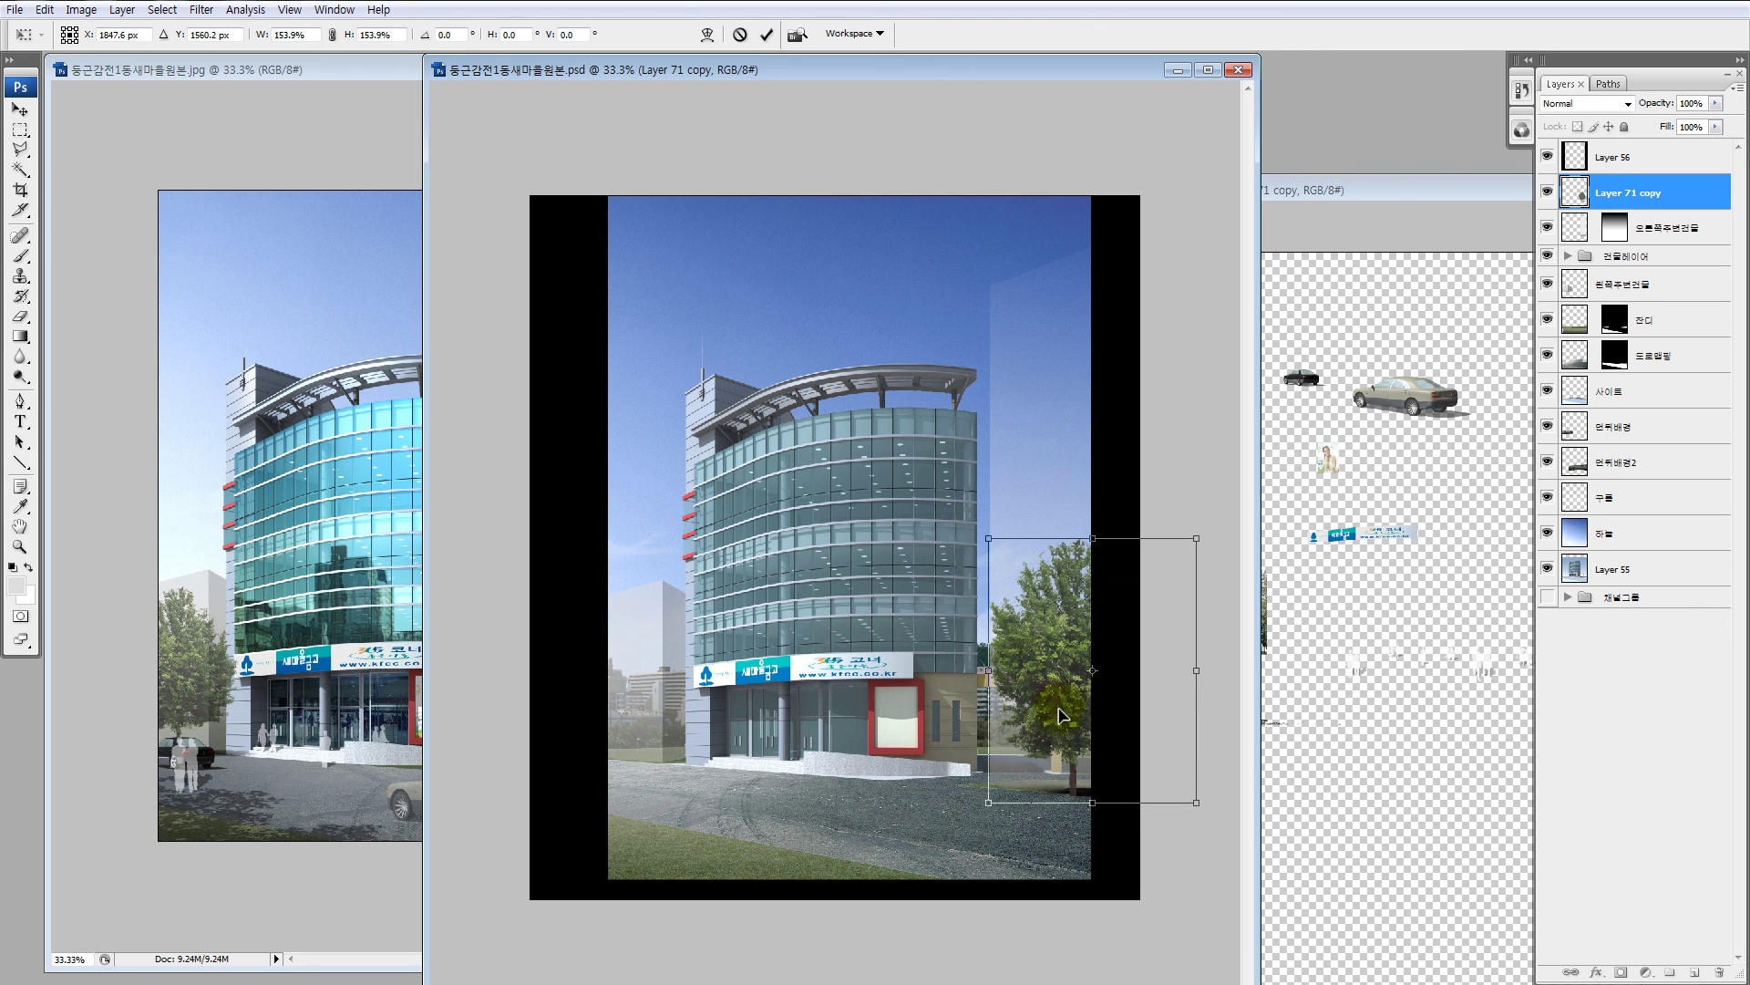
{"action": "key", "text": "Return"}
Step: Compare with the reference JPG and try scaling the tree to about 292% beside the building's right side
{"action": "key", "text": "ctrl+Tab"}
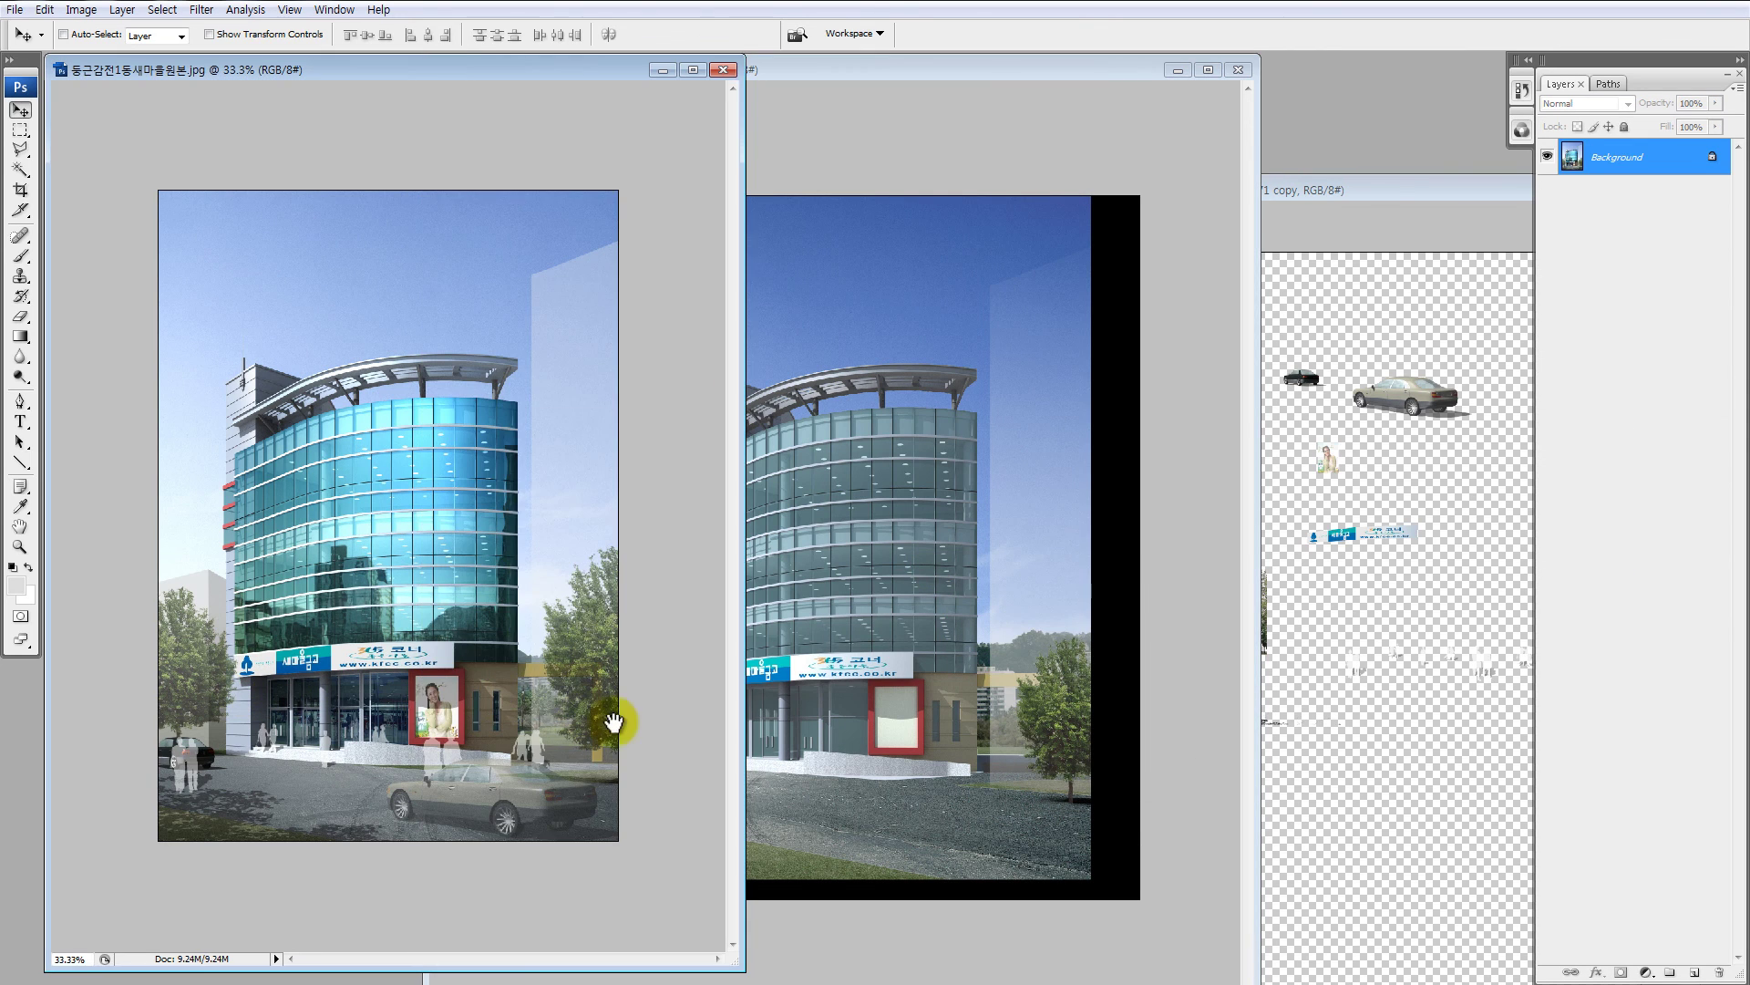
{"action": "left_click", "coordinate": [953, 709]}
{"action": "key", "text": "ctrl+t"}
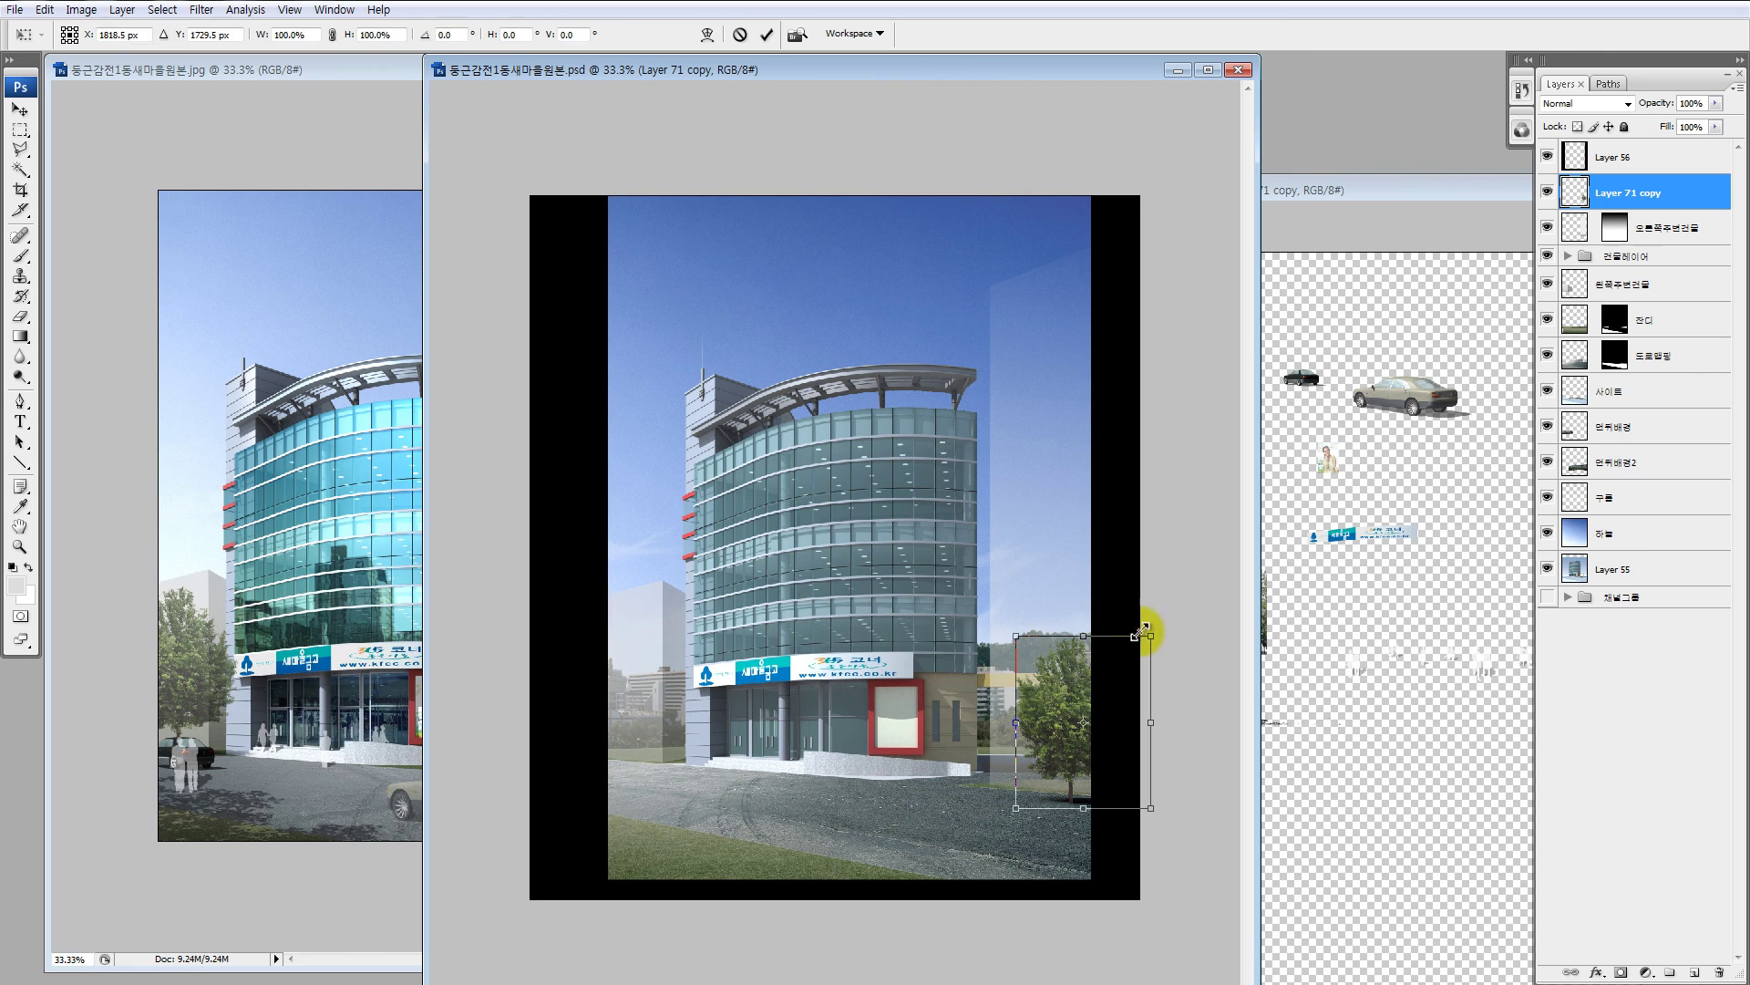
{"action": "left_click_drag", "start_coordinate": [1148, 636], "coordinate": [1171, 542]}
{"action": "left_click_drag", "start_coordinate": [1092, 644], "coordinate": [1070, 674]}
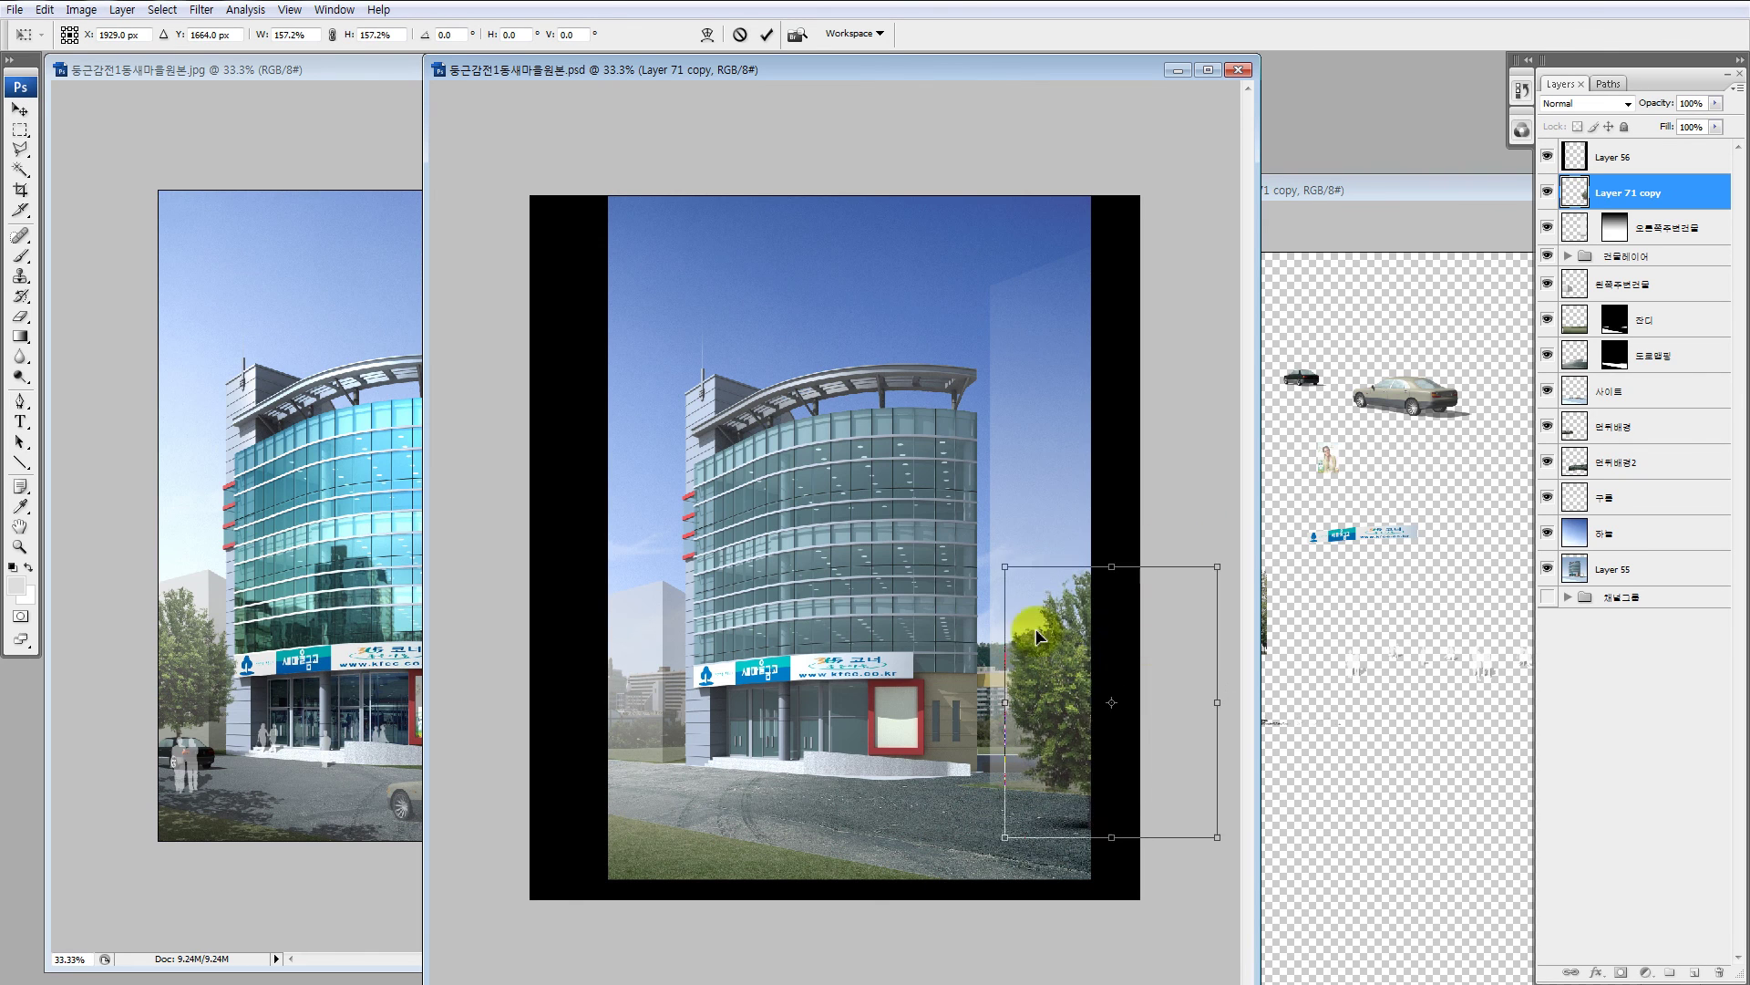
{"action": "left_click_drag", "start_coordinate": [992, 565], "coordinate": [875, 419]}
{"action": "left_click_drag", "start_coordinate": [983, 589], "coordinate": [1085, 581]}
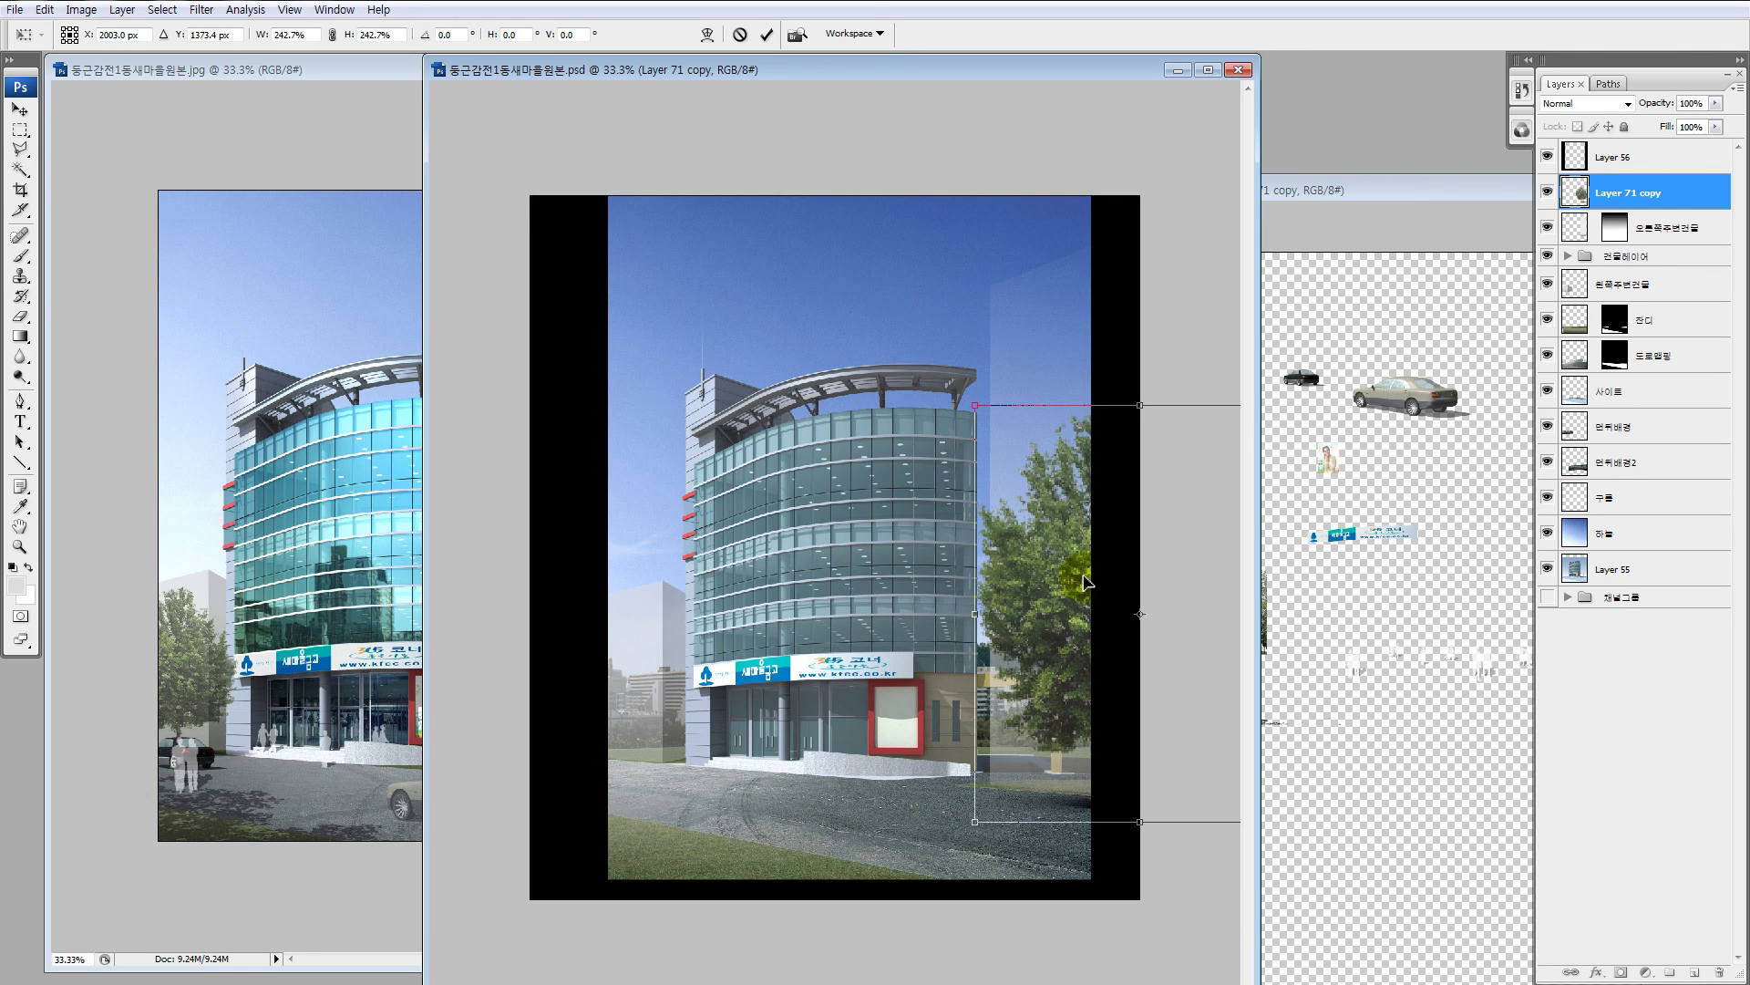
{"action": "left_click_drag", "start_coordinate": [1085, 581], "coordinate": [1040, 621]}
{"action": "left_click_drag", "start_coordinate": [975, 398], "coordinate": [909, 313]}
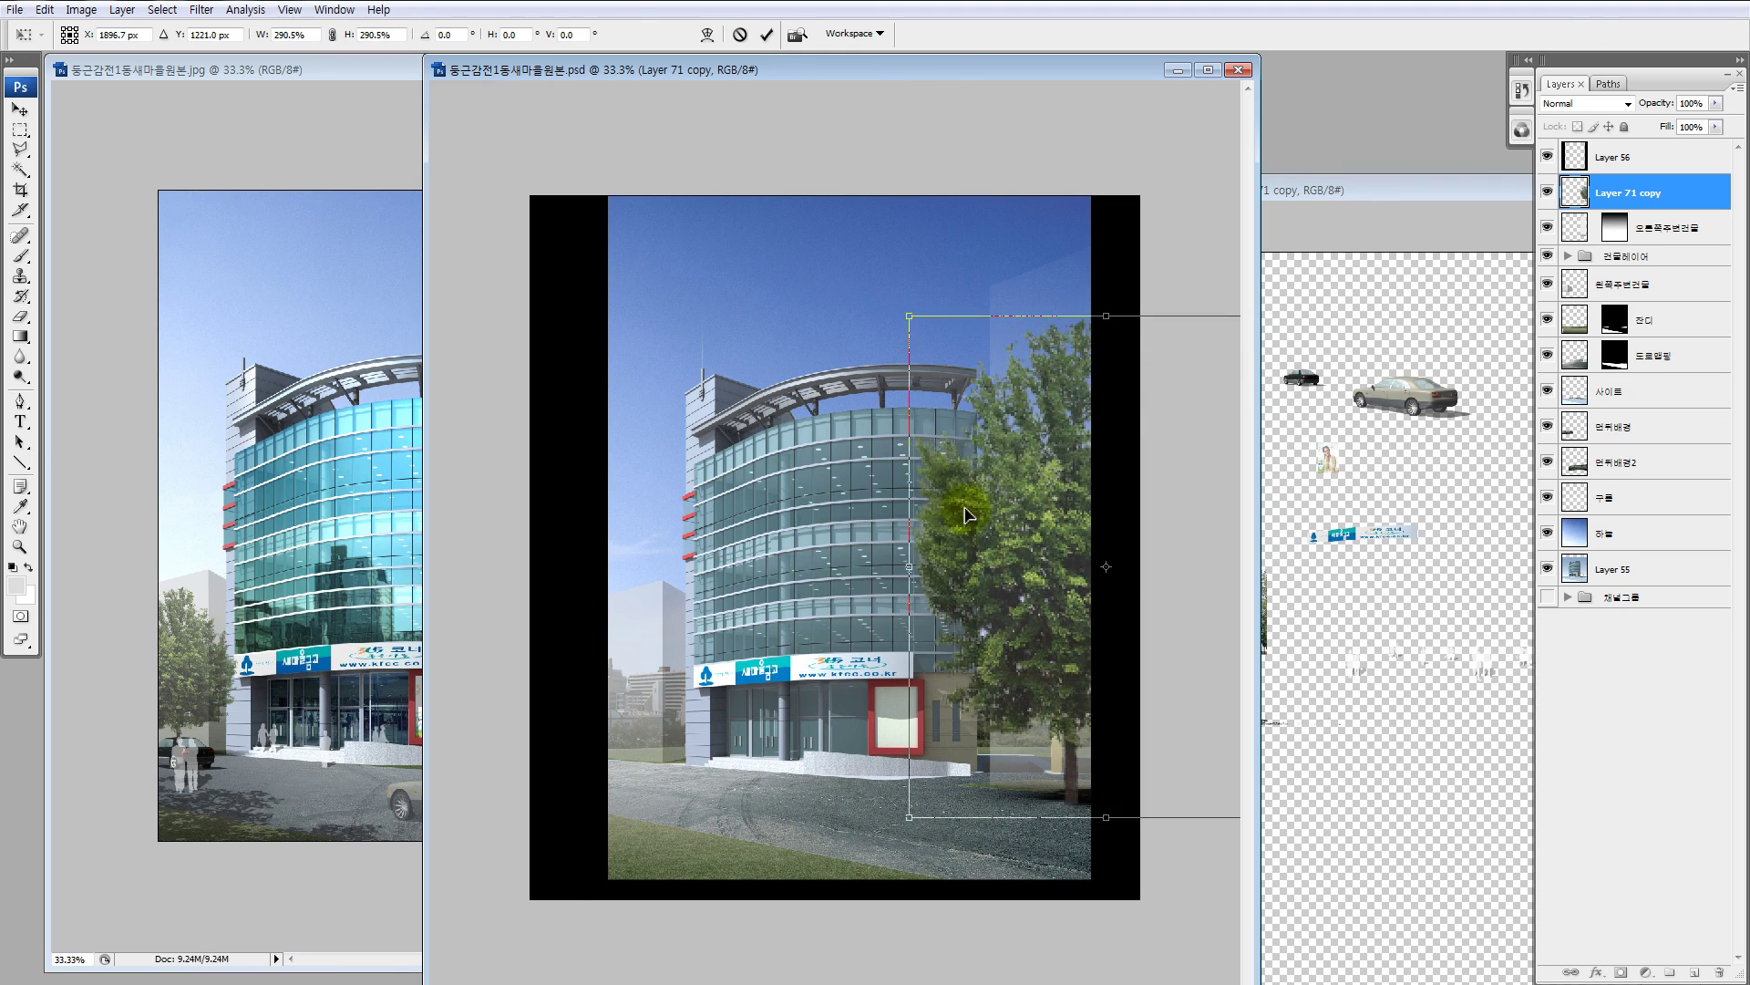
{"action": "left_click_drag", "start_coordinate": [974, 547], "coordinate": [1036, 565]}
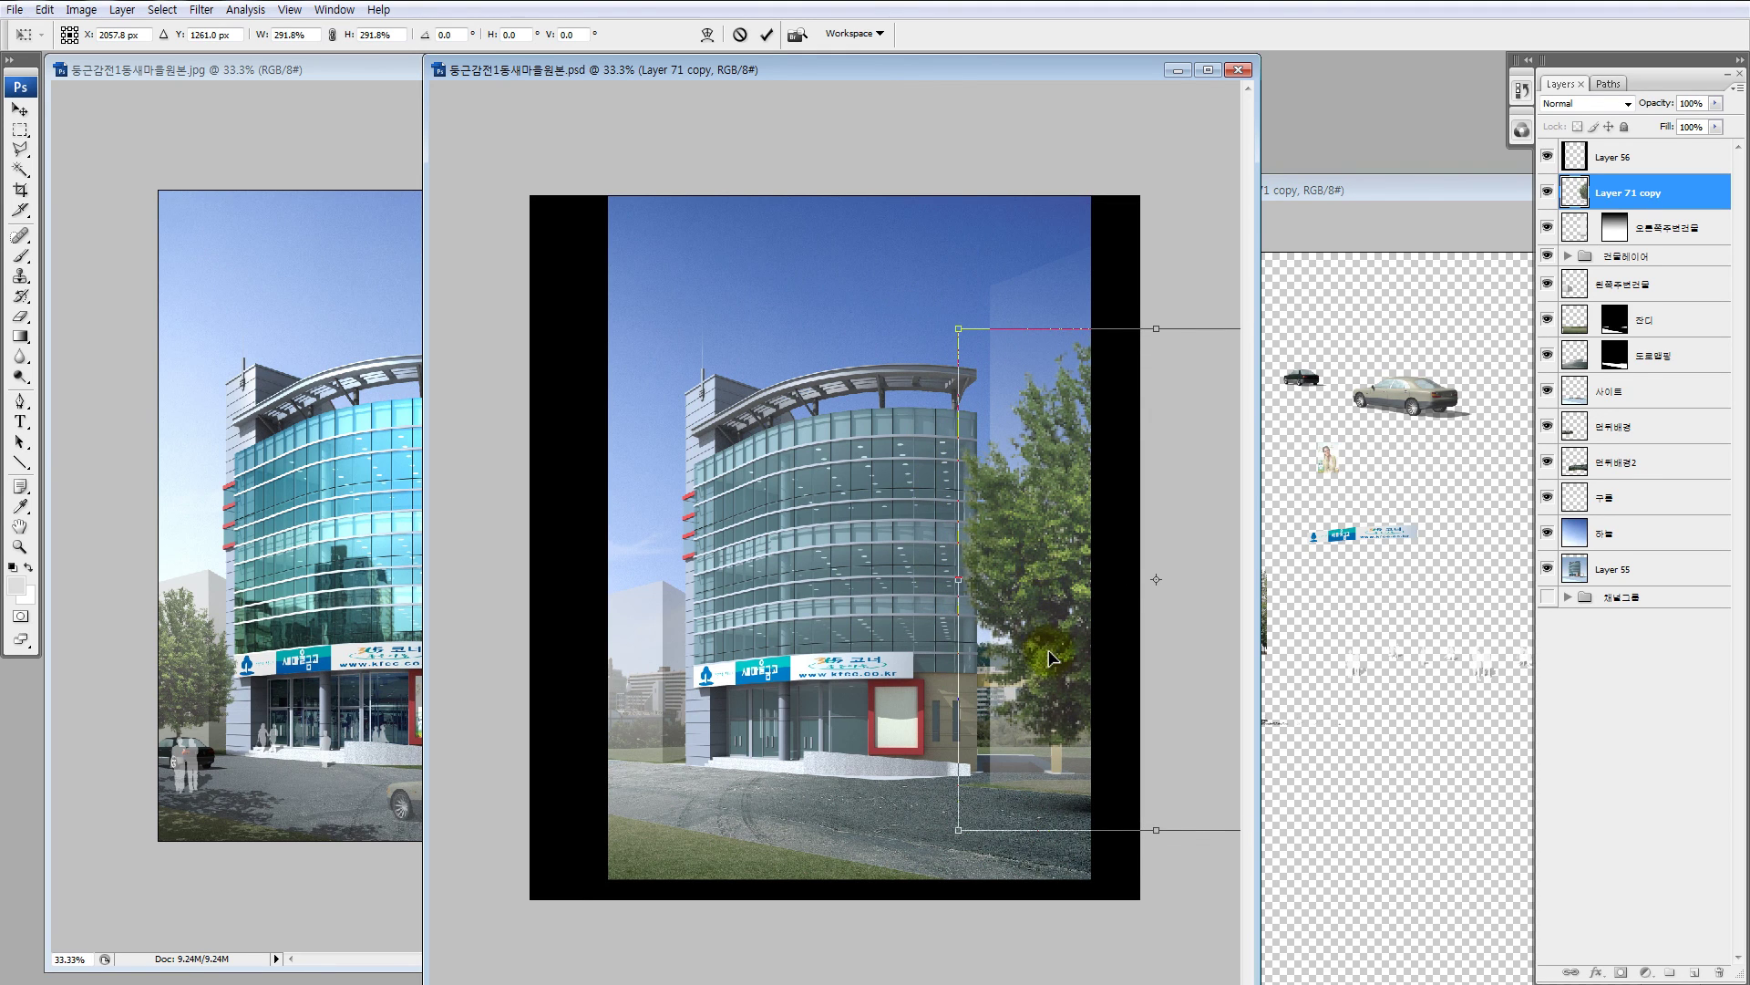
{"action": "key", "text": "Return"}
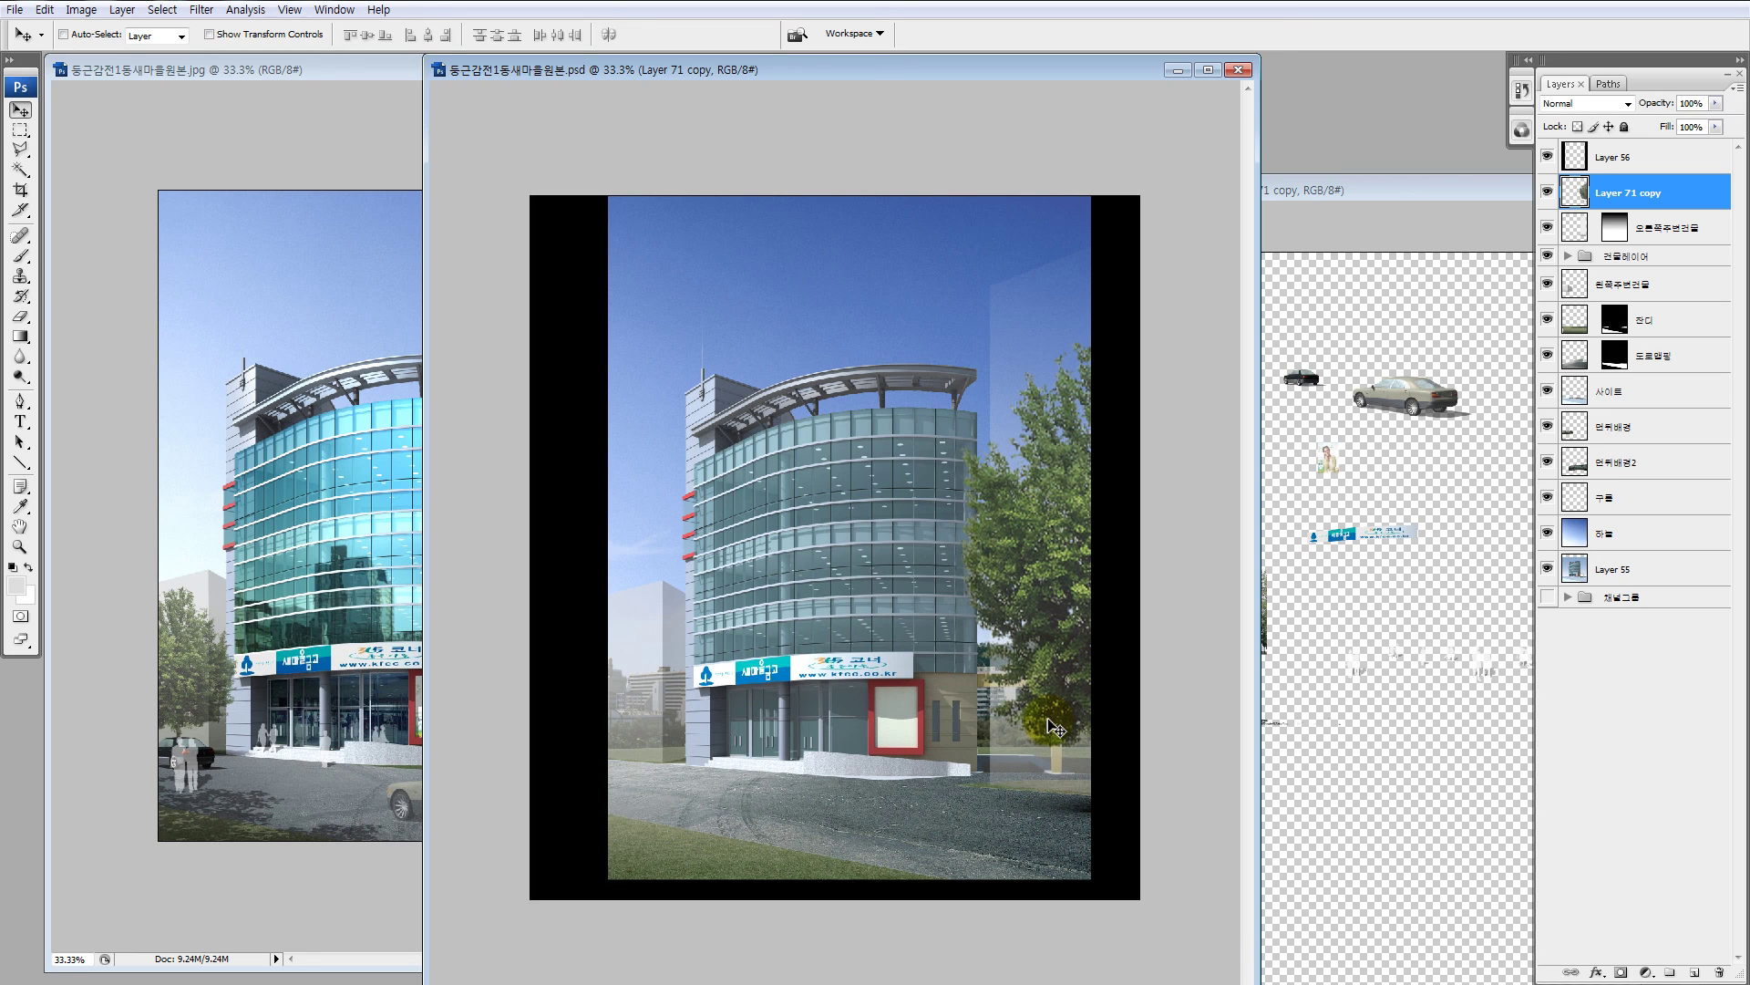
Step: Try the tree in front of the building's right side, and undo back to its small size at the right edge
{"action": "left_click_drag", "start_coordinate": [1066, 554], "coordinate": [957, 524]}
{"action": "key", "text": "ctrl+t"}
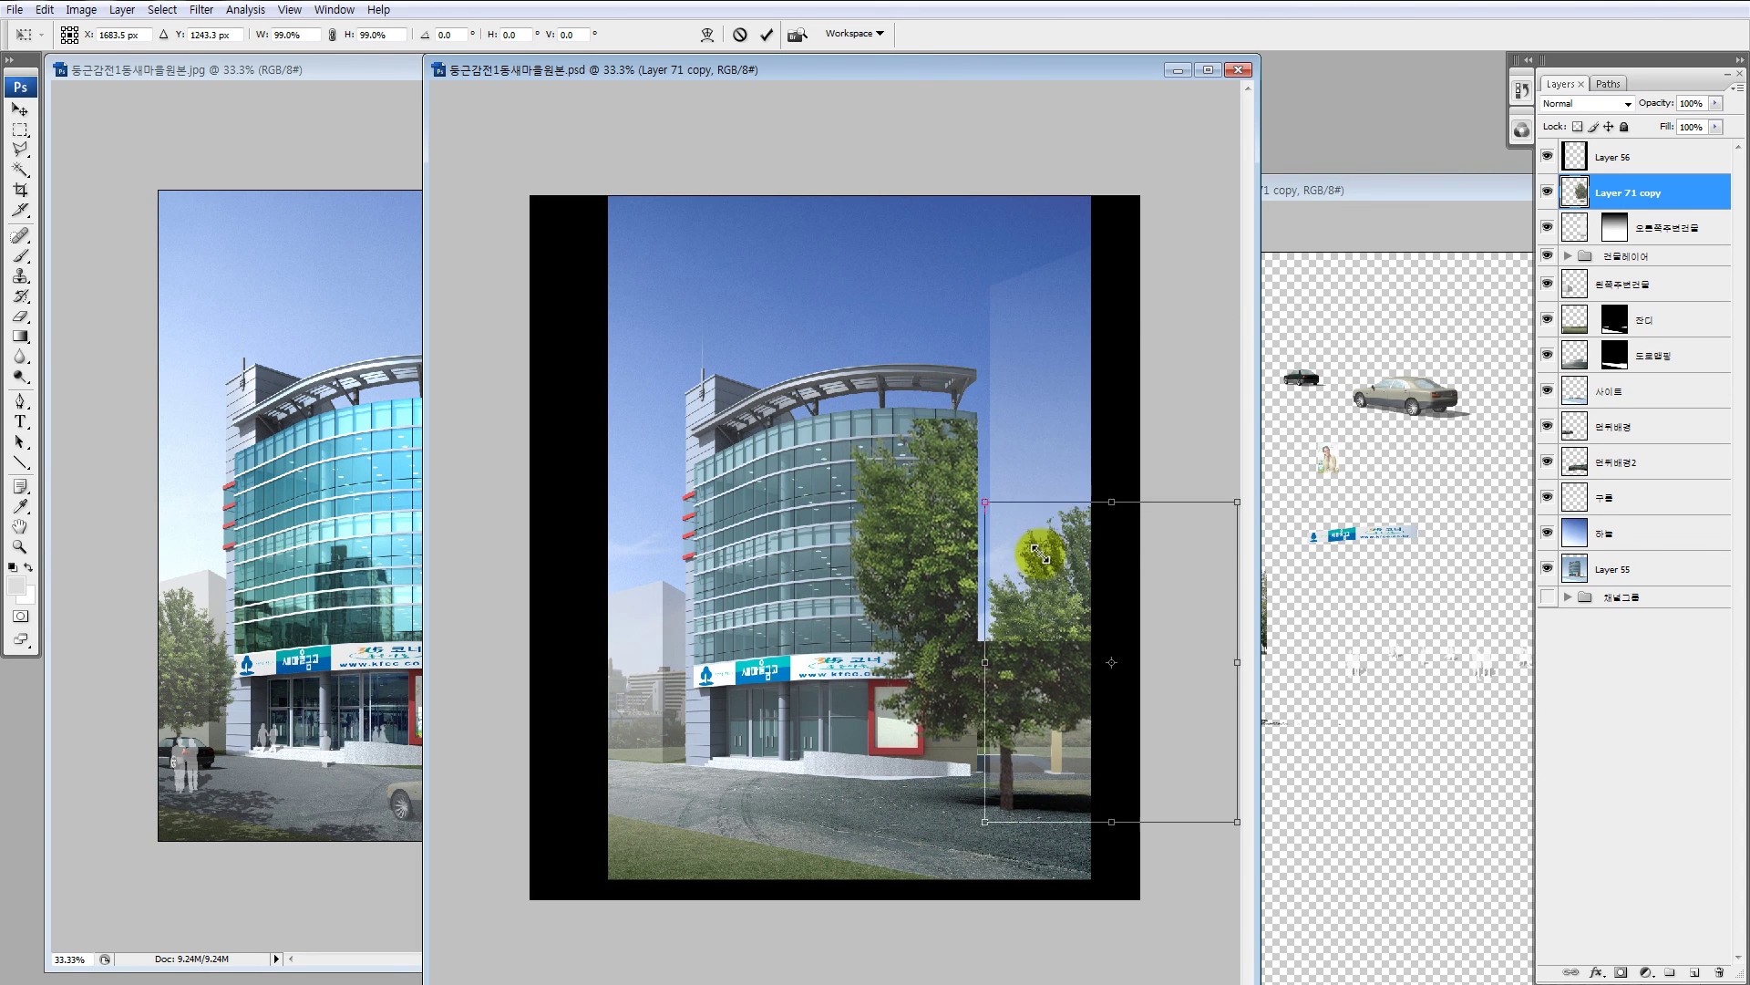
{"action": "double_click", "coordinate": [1042, 554]}
{"action": "key", "text": "ctrl+z"}
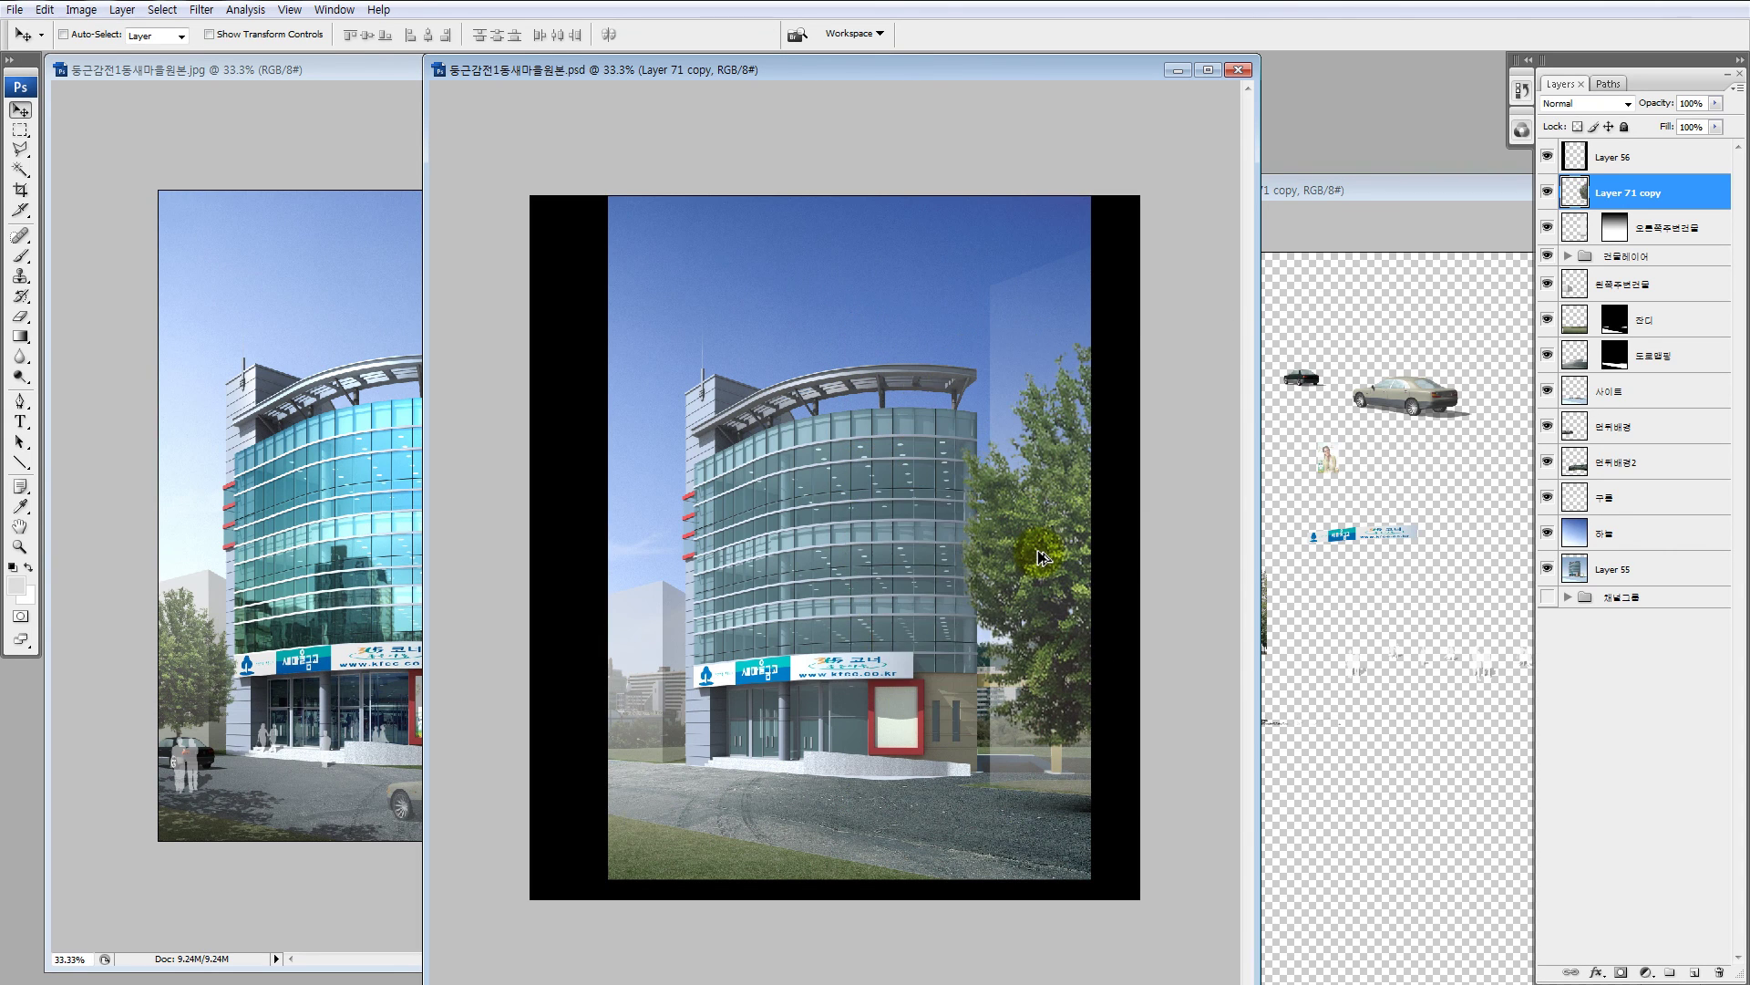
{"action": "key", "text": "ctrl+alt+z"}
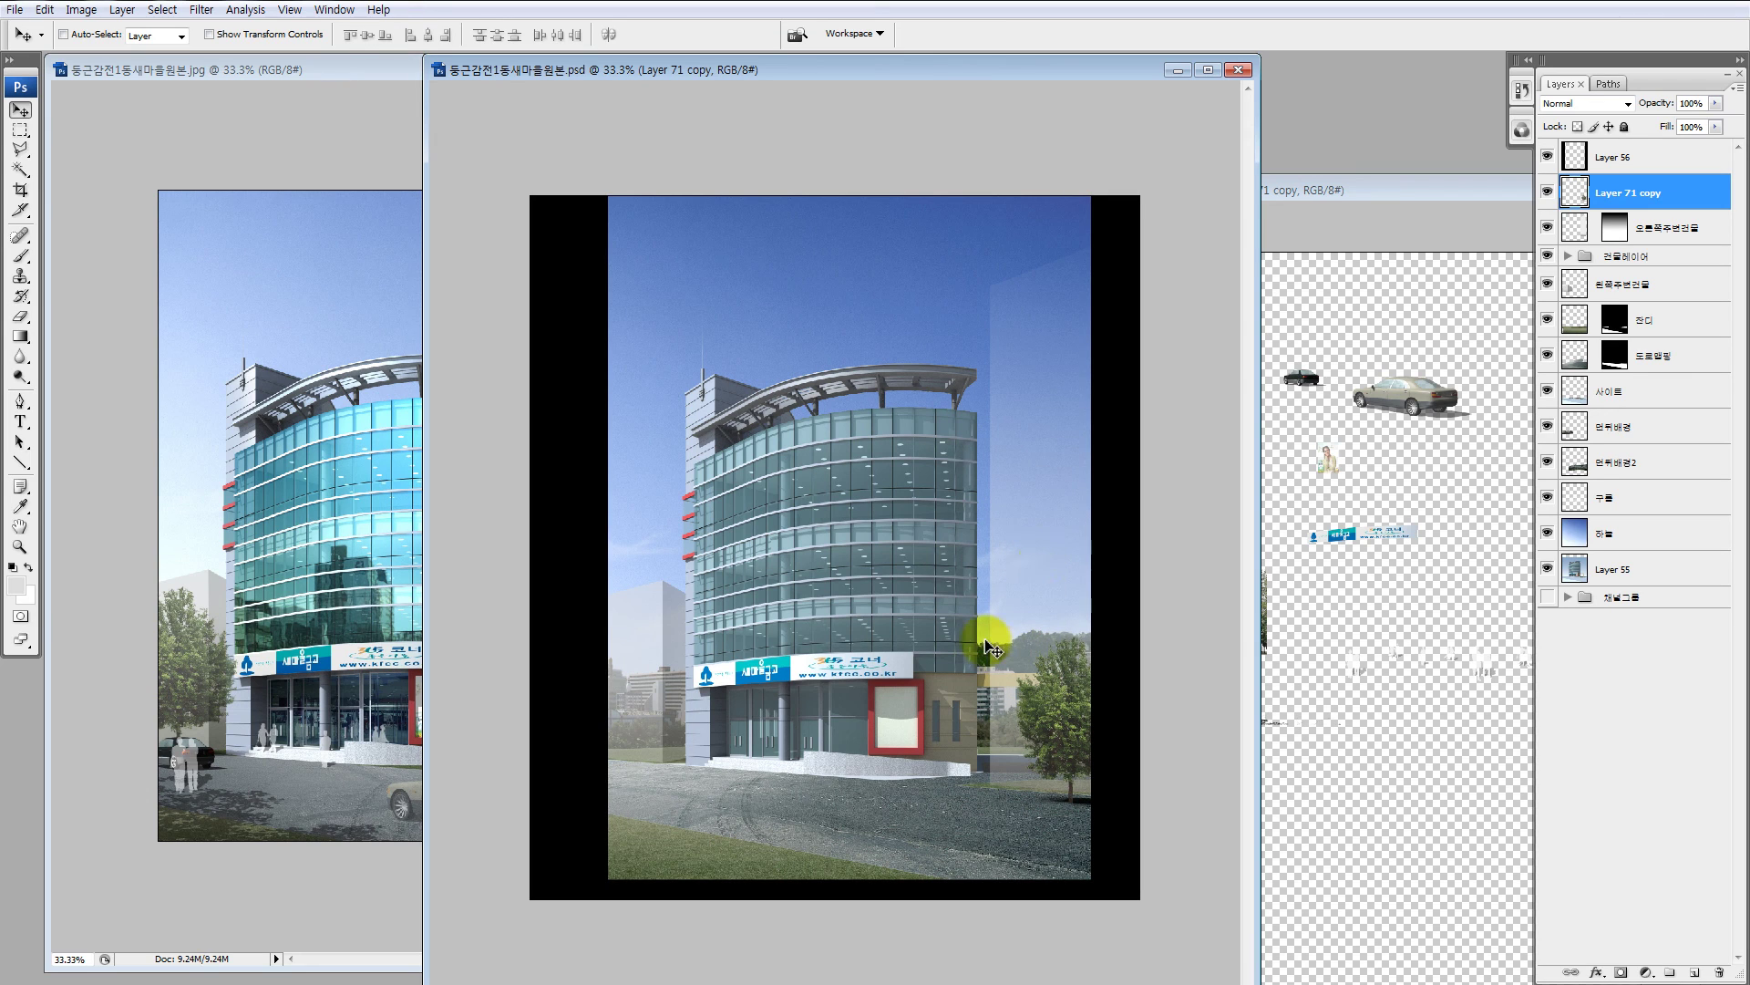
Step: Scale the tree to about 257.6% and place it beside the main building, partly hidden by the right black border
{"action": "key", "text": "ctrl+t"}
{"action": "left_click_drag", "start_coordinate": [1016, 642], "coordinate": [936, 511]}
{"action": "left_click_drag", "start_coordinate": [993, 608], "coordinate": [1088, 623]}
{"action": "left_click_drag", "start_coordinate": [1004, 515], "coordinate": [1009, 503]}
{"action": "left_click_drag", "start_coordinate": [951, 404], "coordinate": [932, 369]}
{"action": "left_click_drag", "start_coordinate": [1027, 601], "coordinate": [1091, 604]}
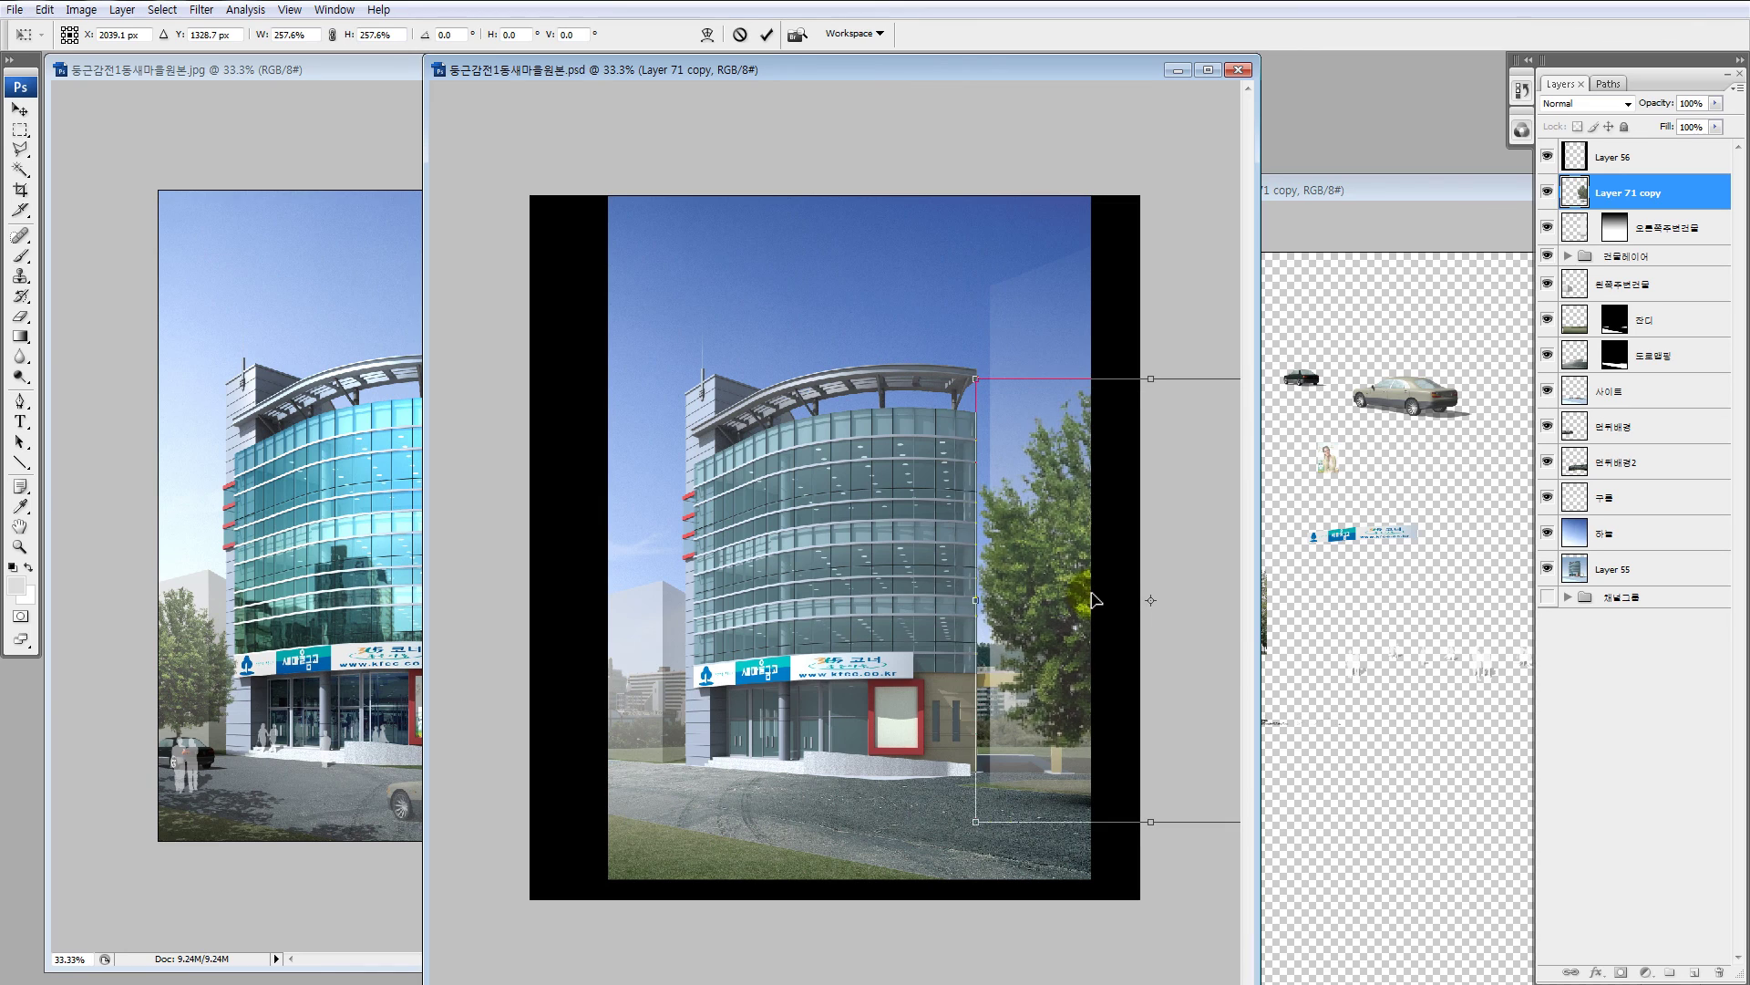
{"action": "key", "text": "Return"}
{"action": "left_click_drag", "start_coordinate": [1046, 691], "coordinate": [1046, 671]}
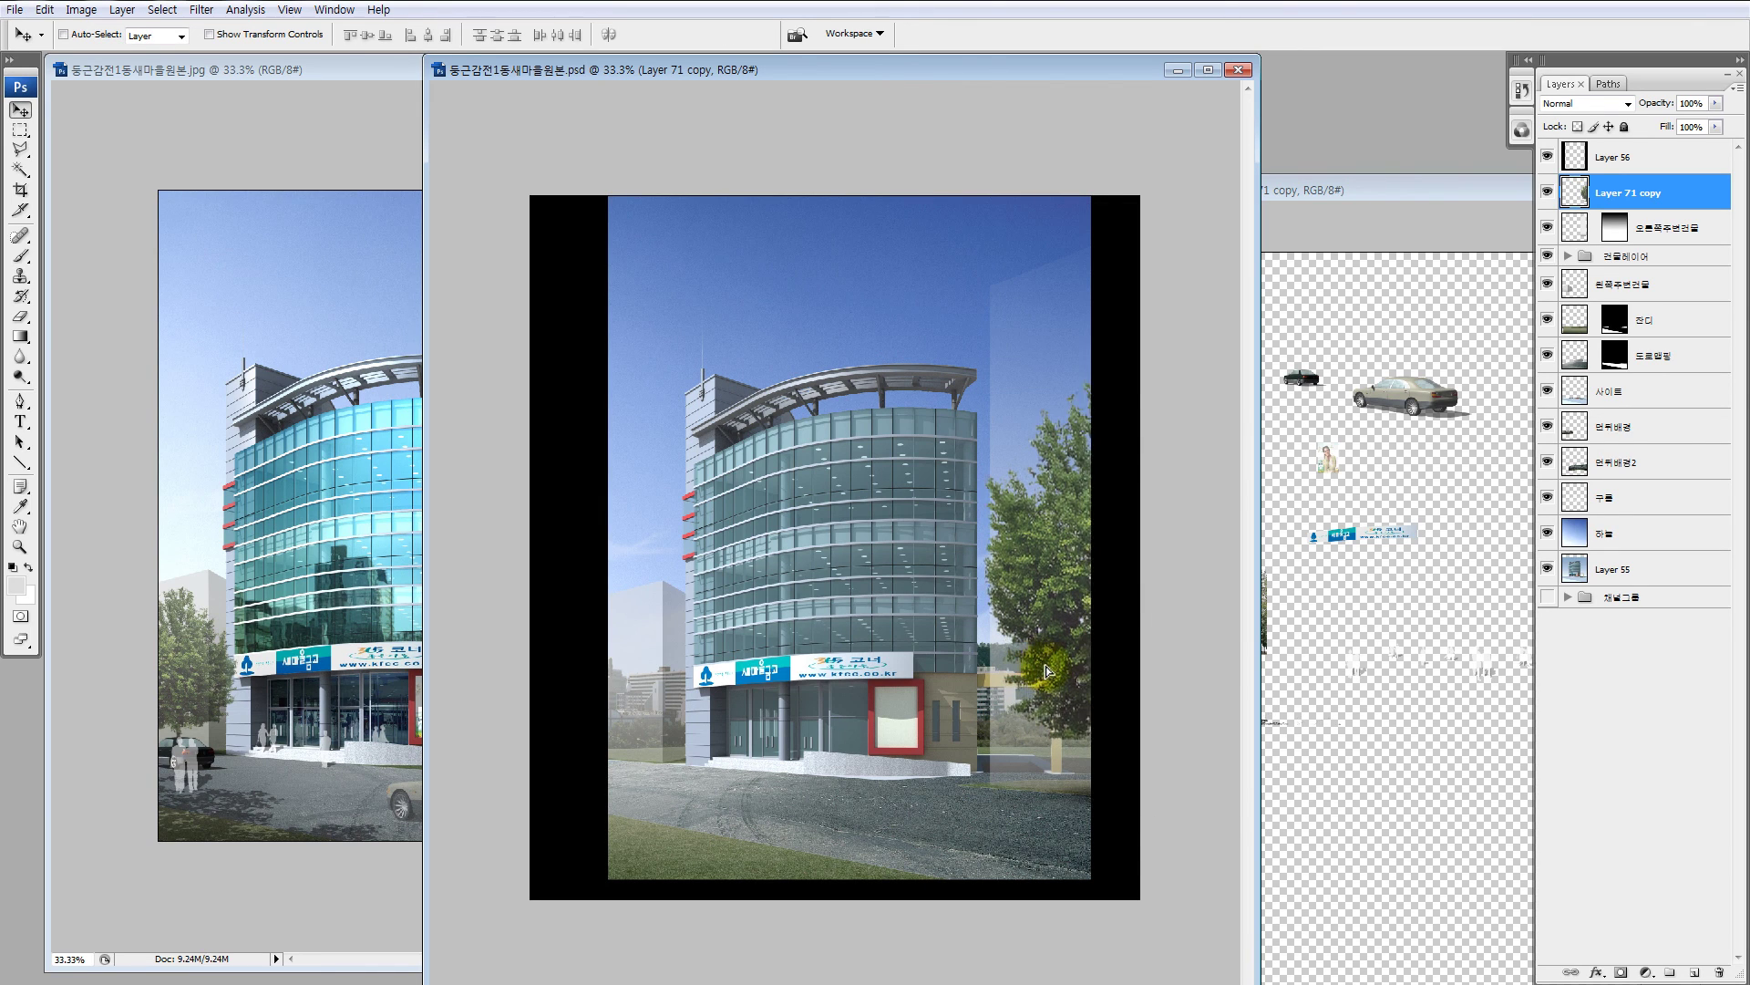